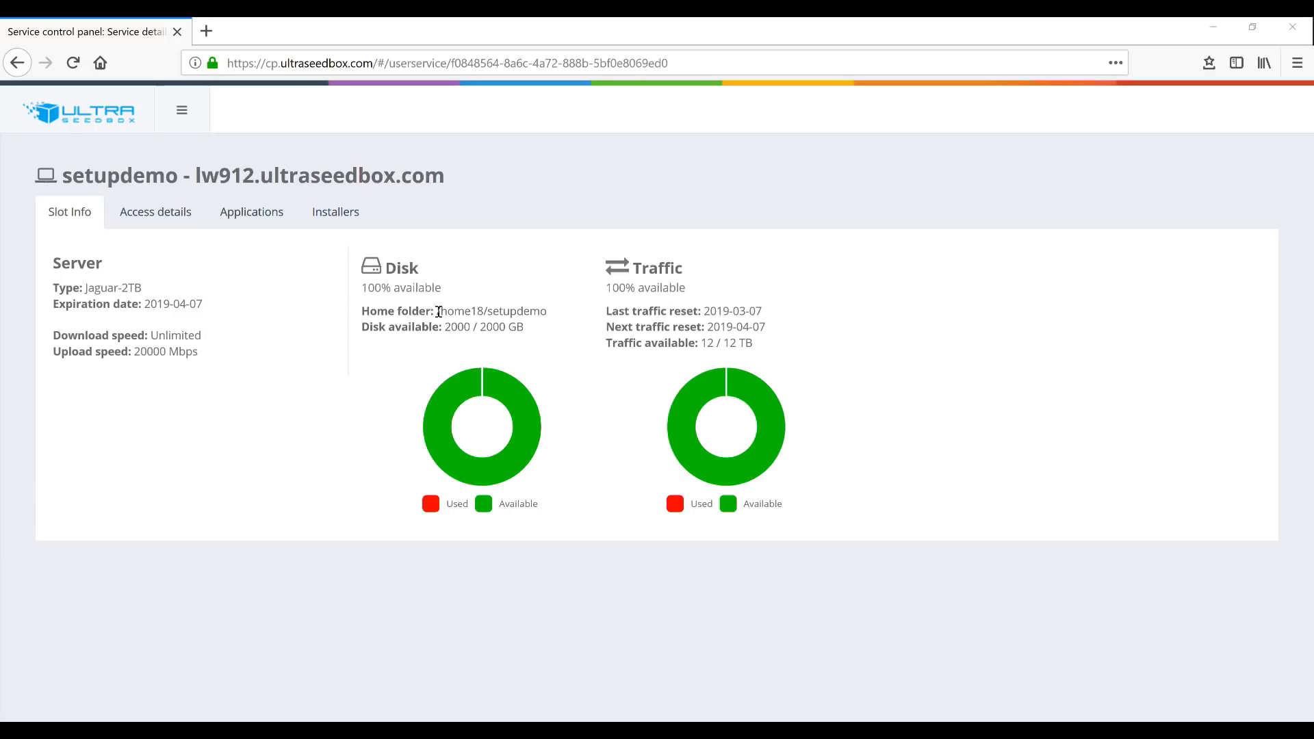
# - Review the slot's home folder path, its access details including the SSH/FTP password change form, and the list of installed applications
pyautogui.moveTo(438, 312); pyautogui.dragTo(551, 316)
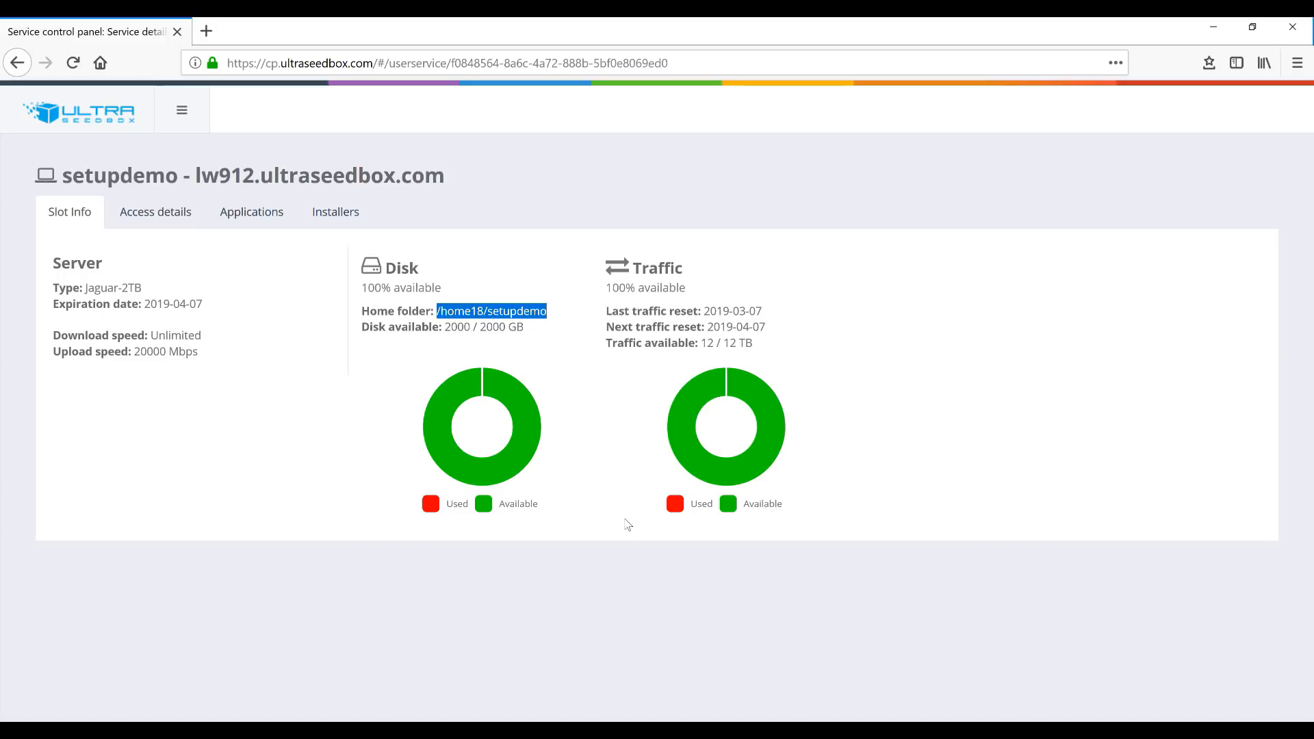
pyautogui.click(571, 644)
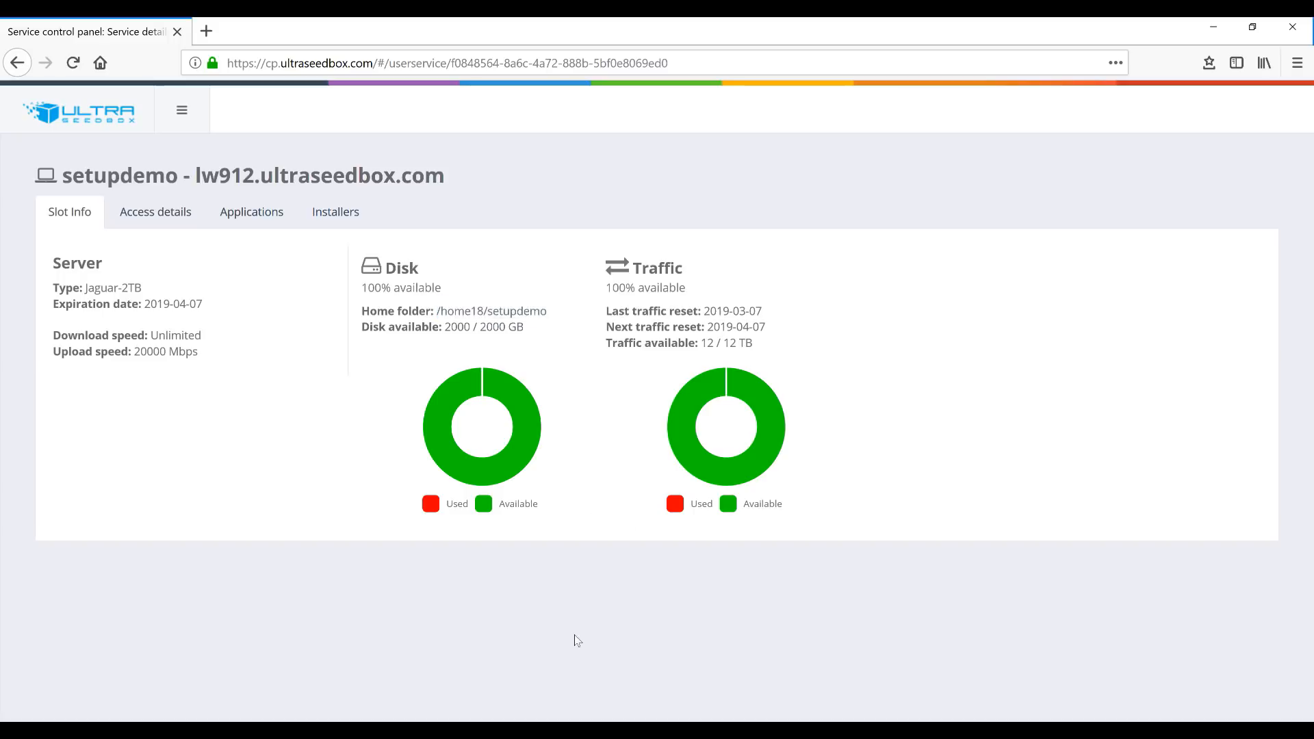
pyautogui.click(158, 218)
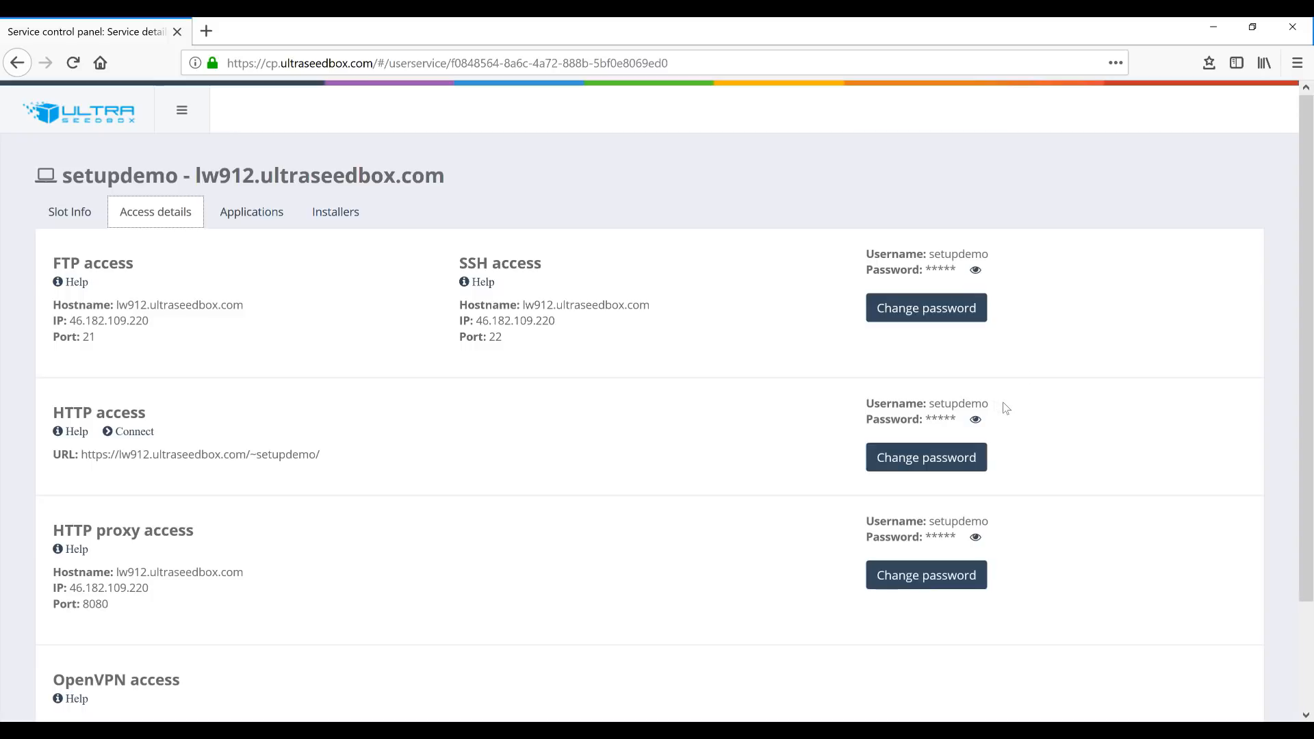
pyautogui.click(917, 310)
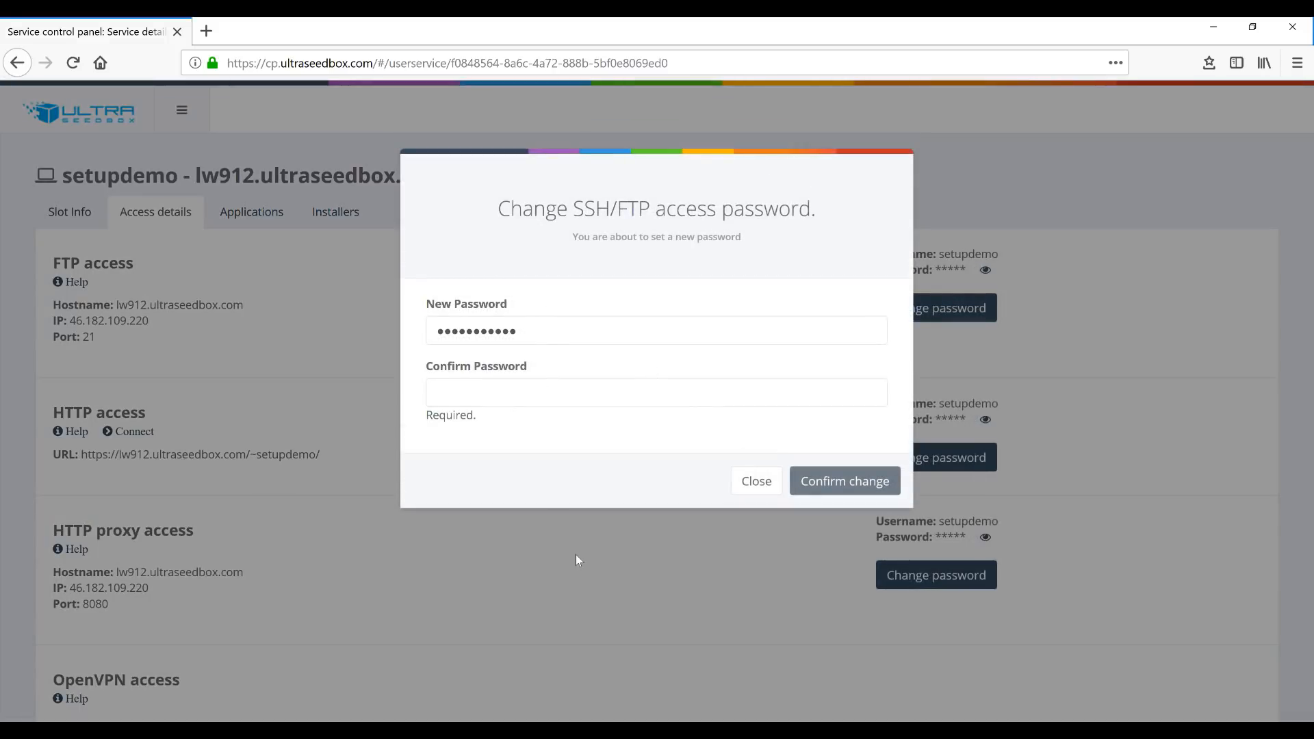
pyautogui.click(753, 481)
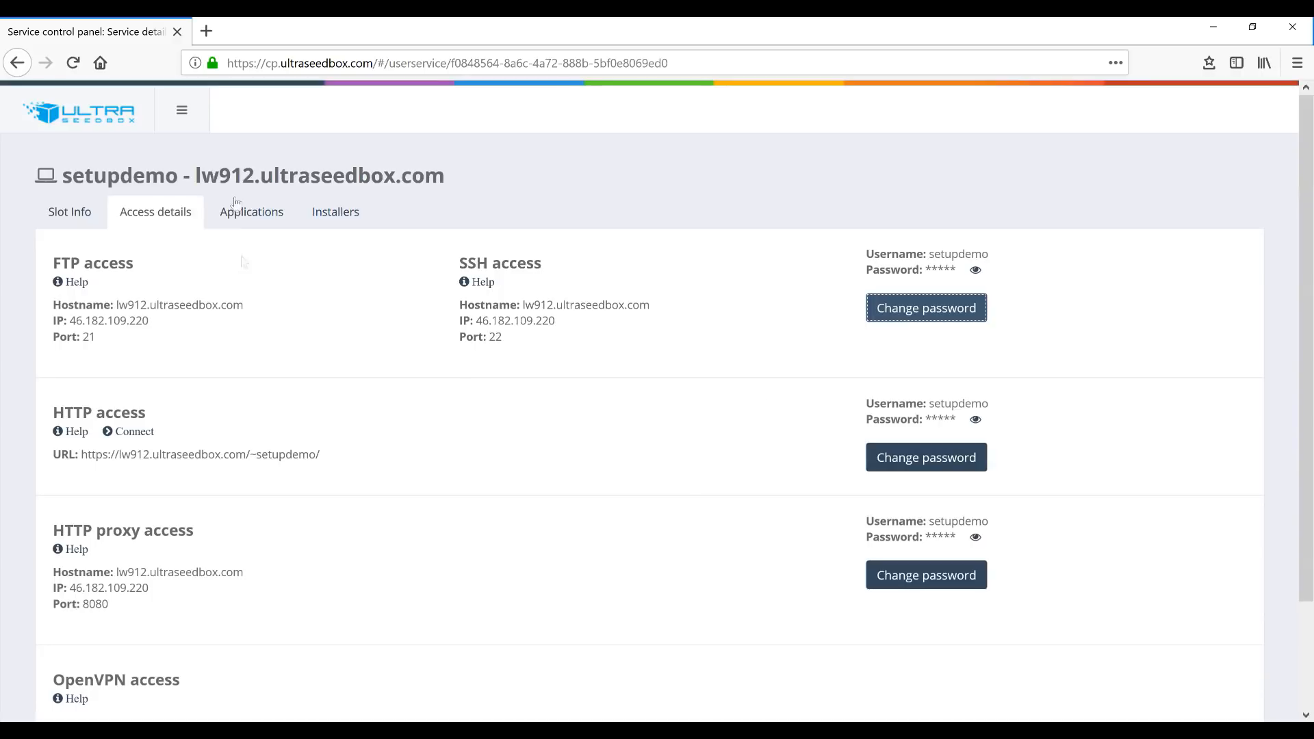
pyautogui.click(250, 212)
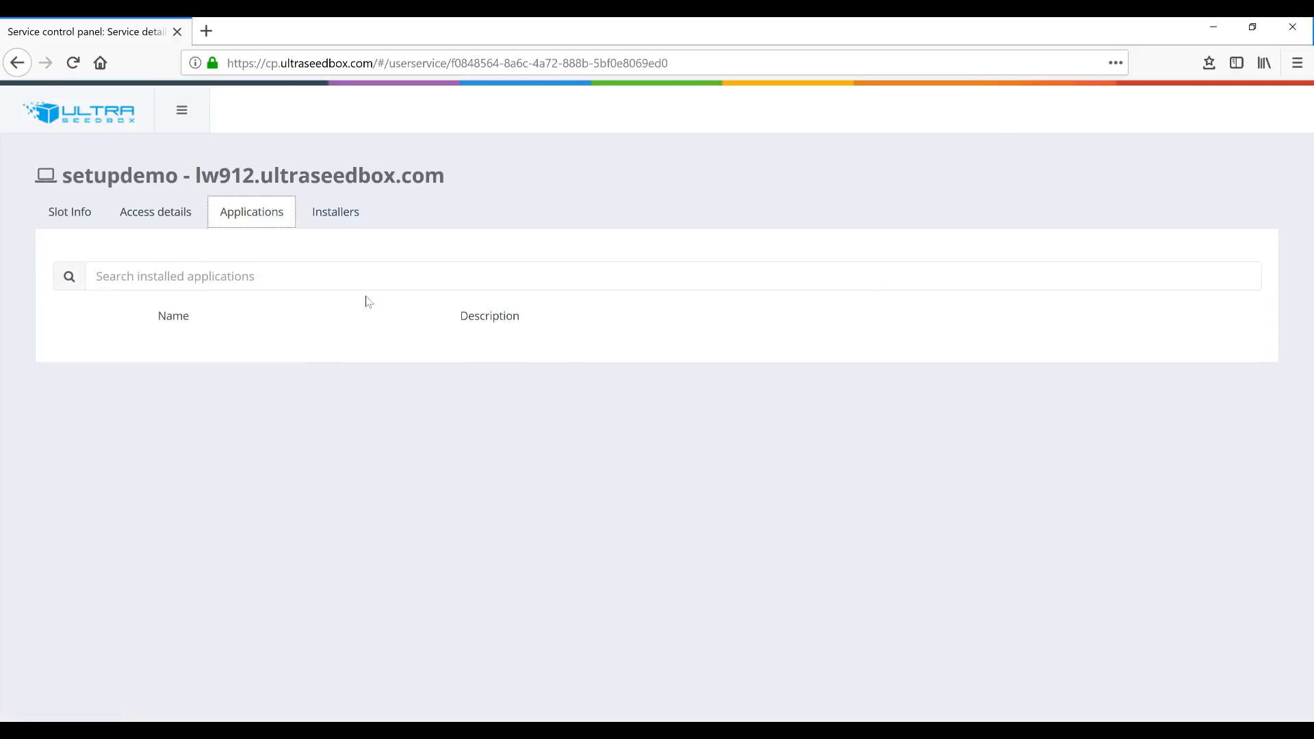
# - Install Jackett on the slot from the available application installers
pyautogui.click(335, 216)
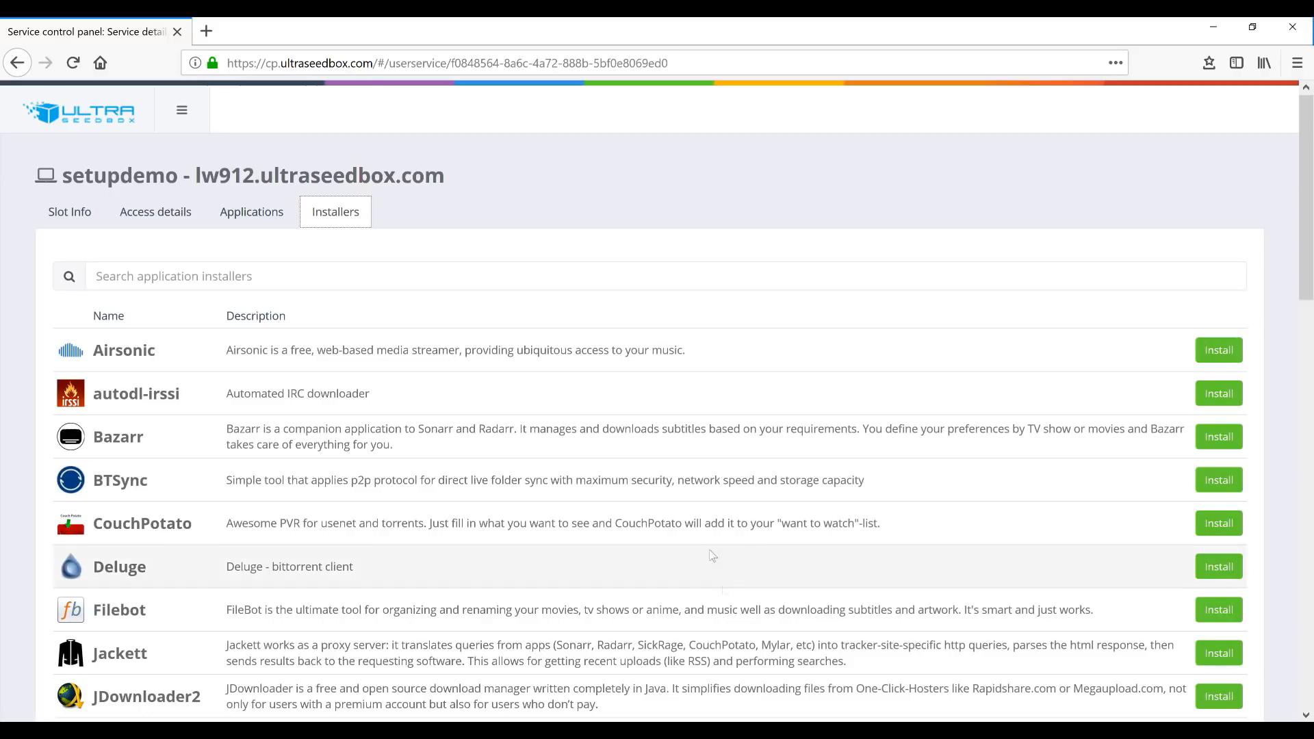
pyautogui.scroll(-3, 711, 489)
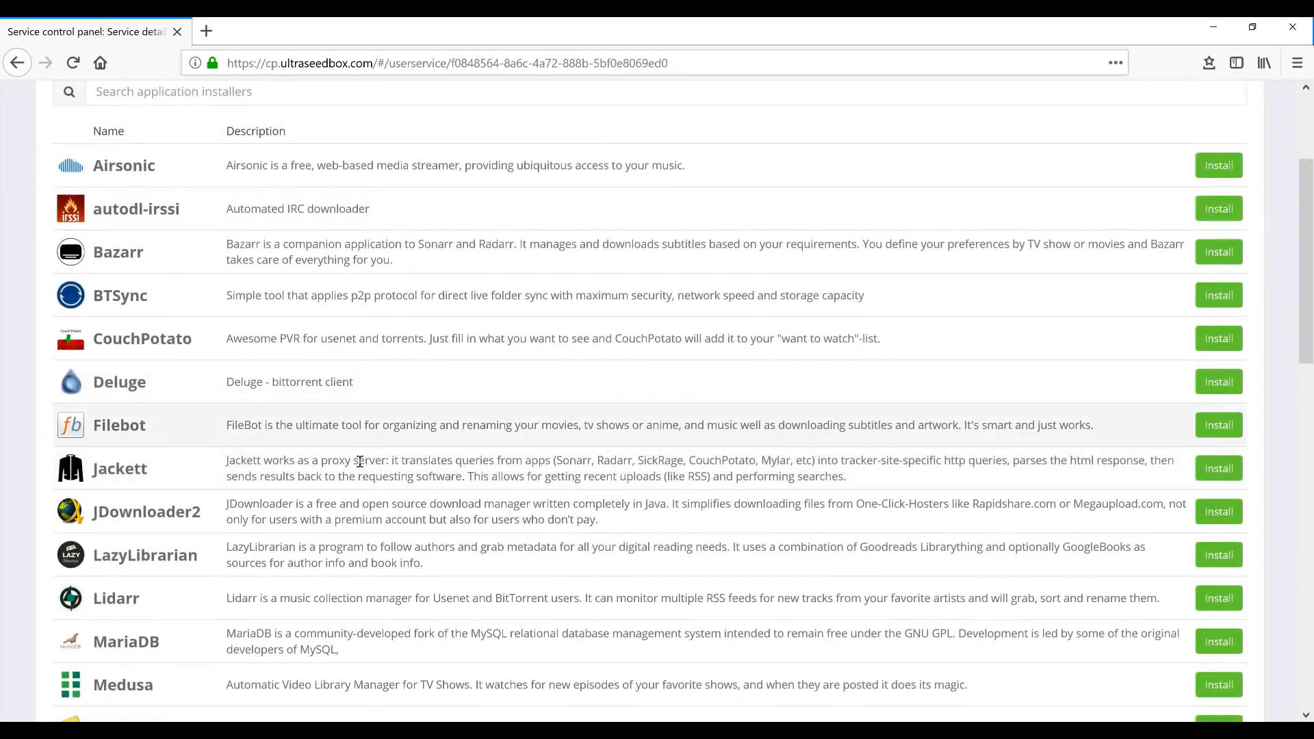
pyautogui.click(1209, 471)
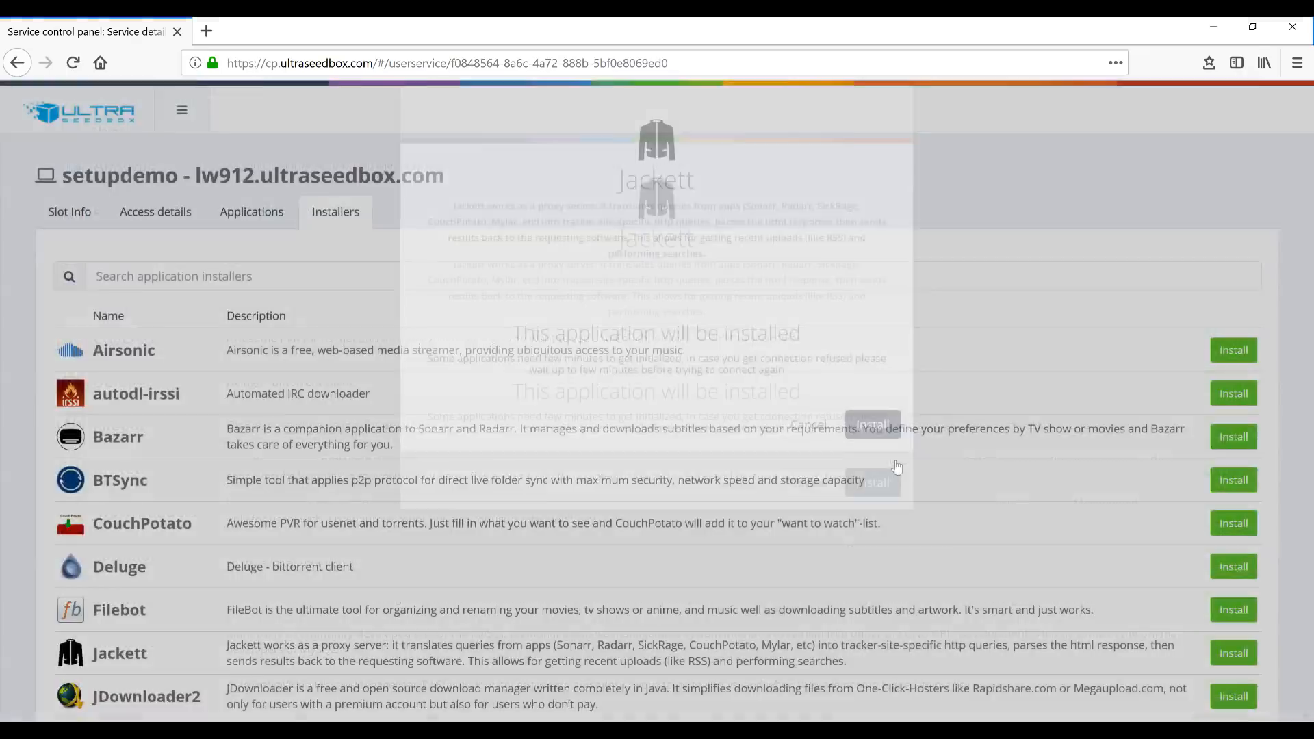
pyautogui.click(882, 502)
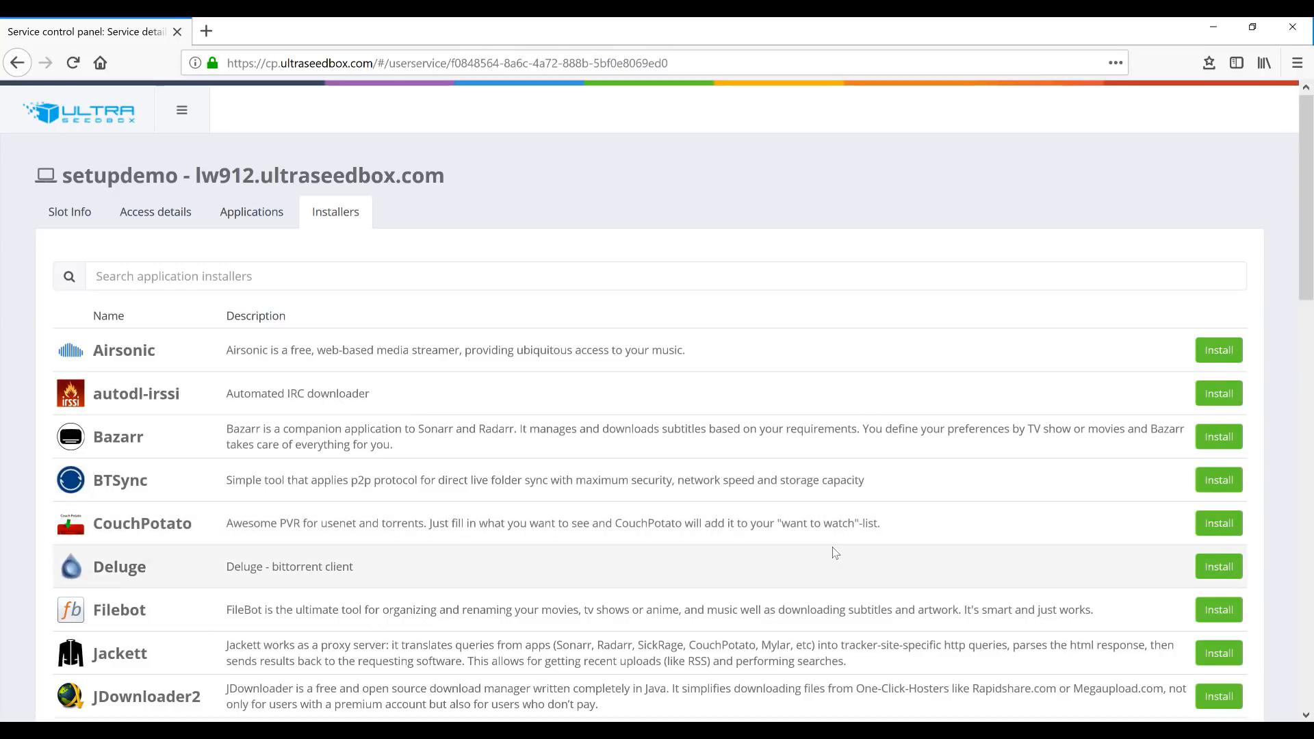
# - Start the Plex Media Server installation and copy a claim code from the linked plex.tv/claim page
pyautogui.scroll(-4, 833, 548)
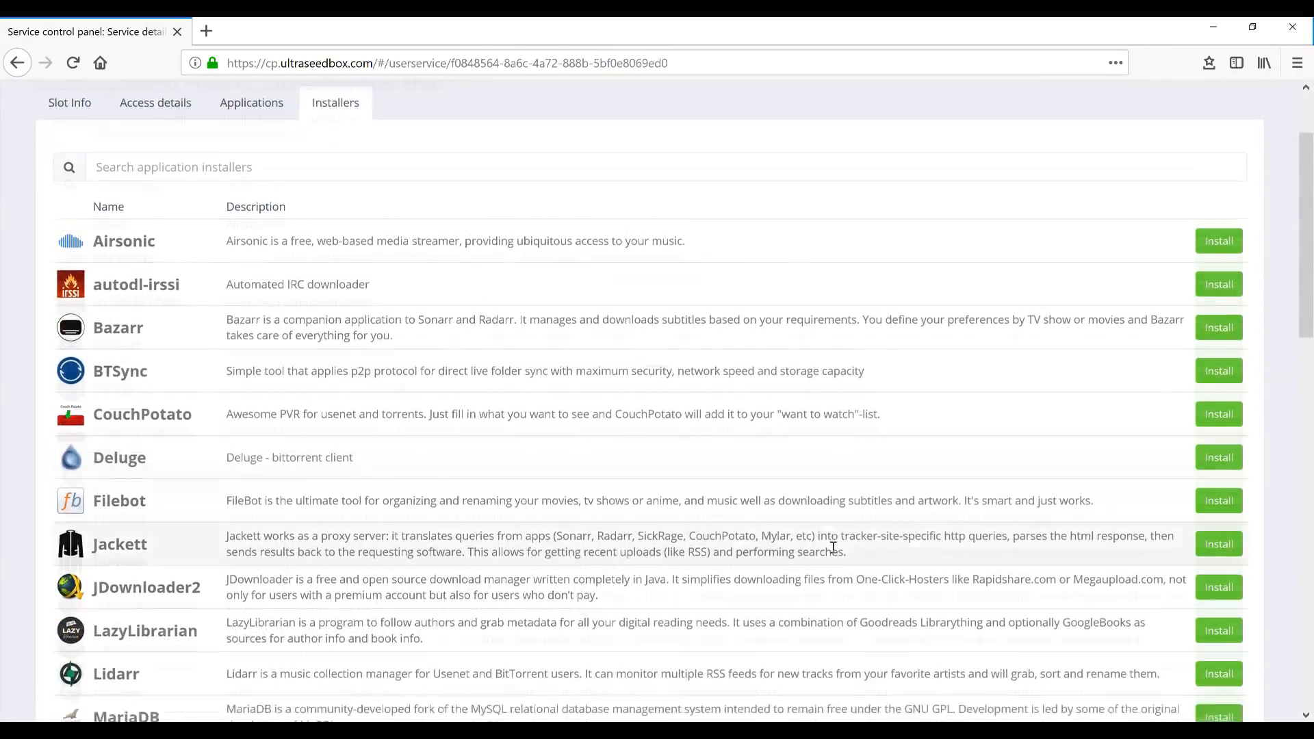
pyautogui.scroll(-4, 834, 548)
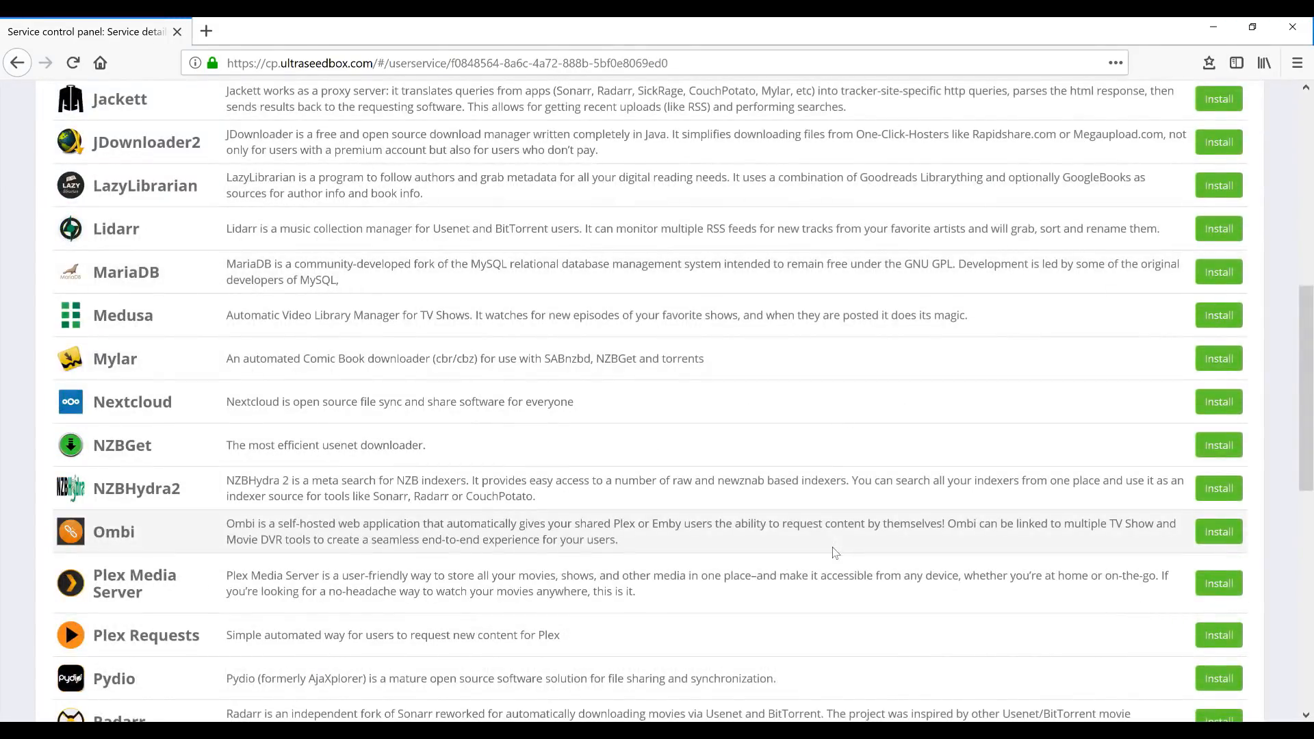
pyautogui.click(1218, 584)
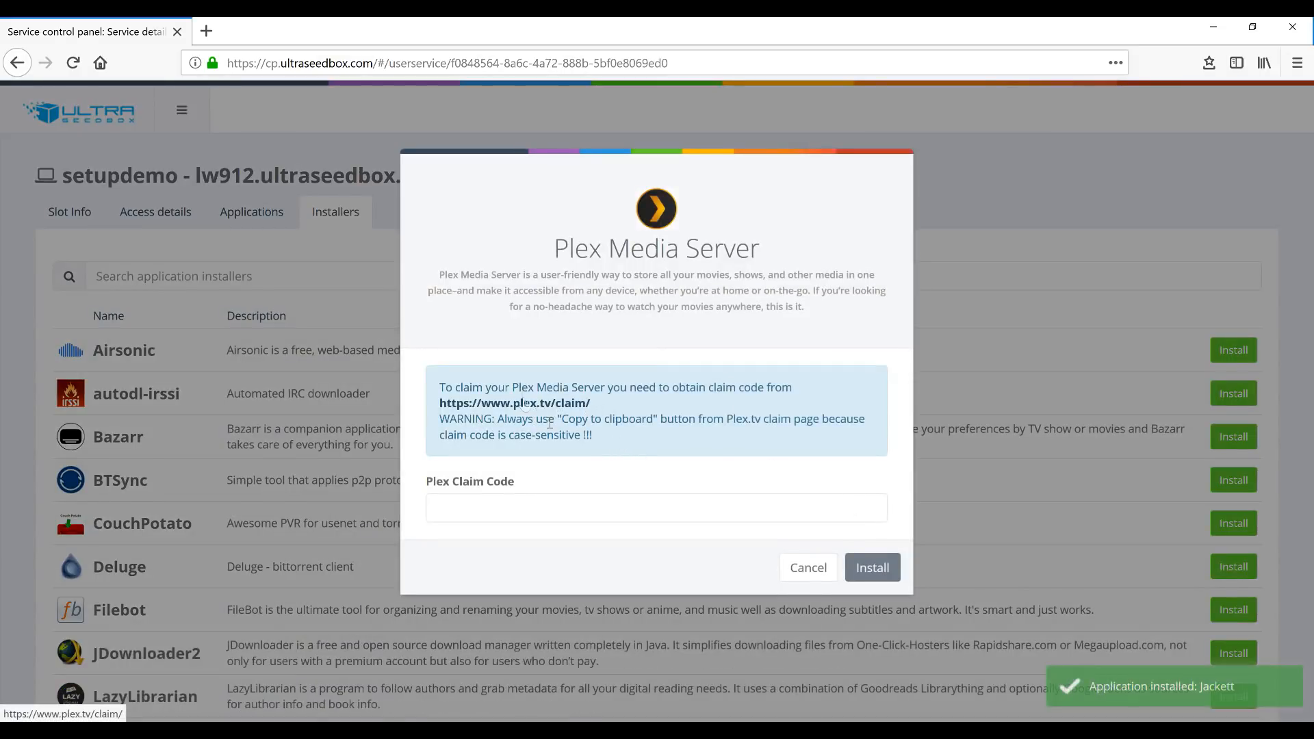
pyautogui.click(536, 405)
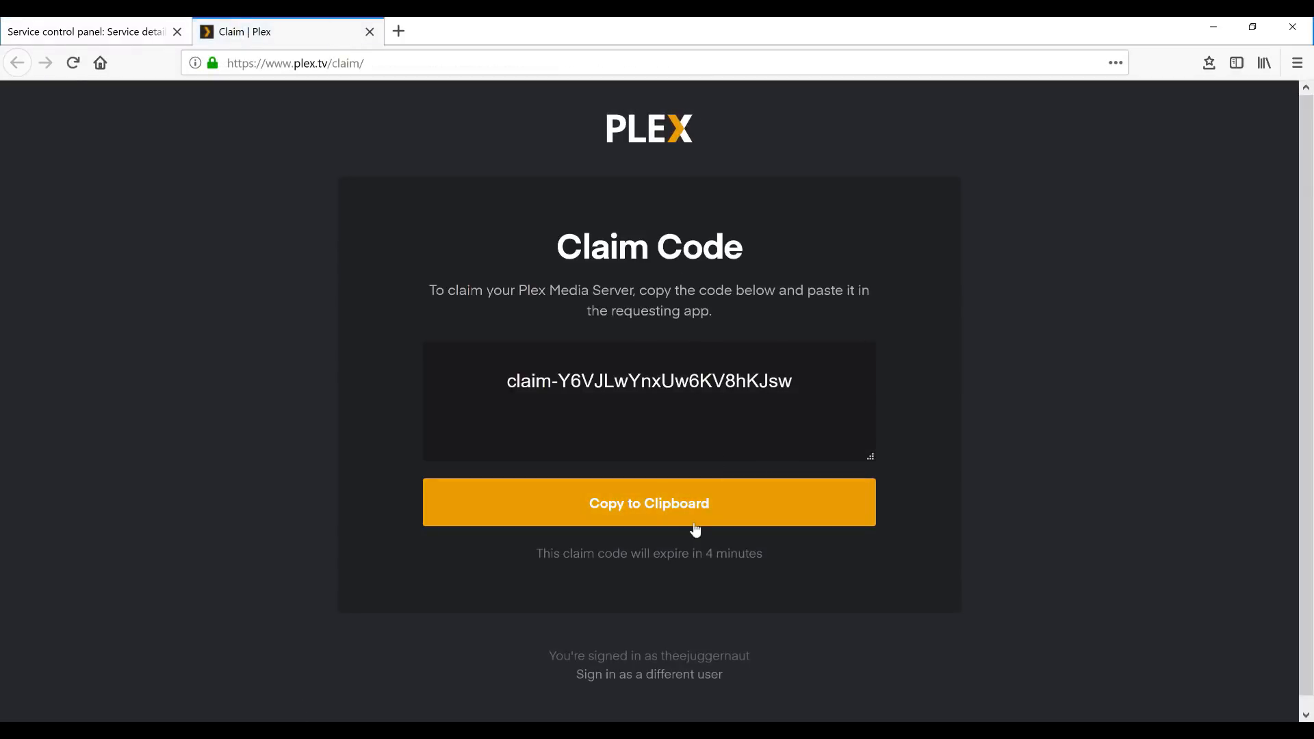
pyautogui.click(666, 504)
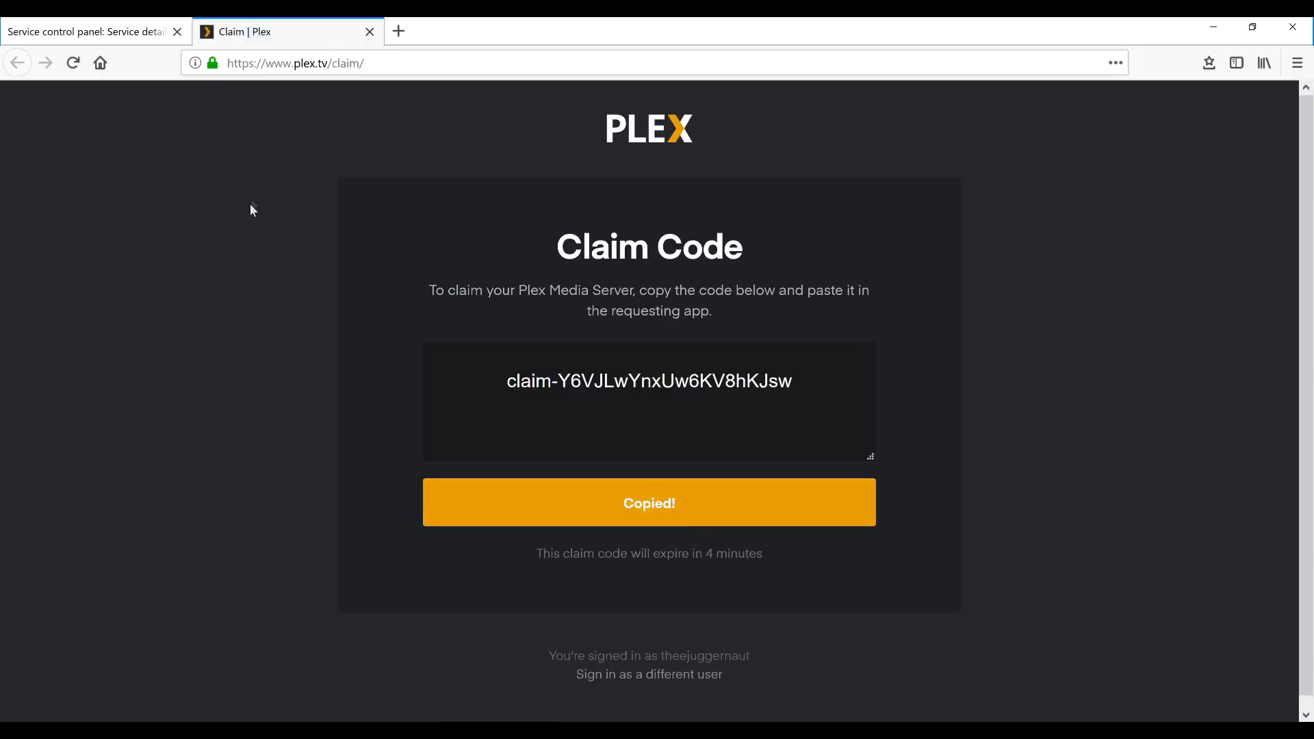
# - Close the Plex claim page, paste the code as the Plex Claim Code and install Plex Media Server
pyautogui.click(370, 32)
pyautogui.rightClick(640, 505)
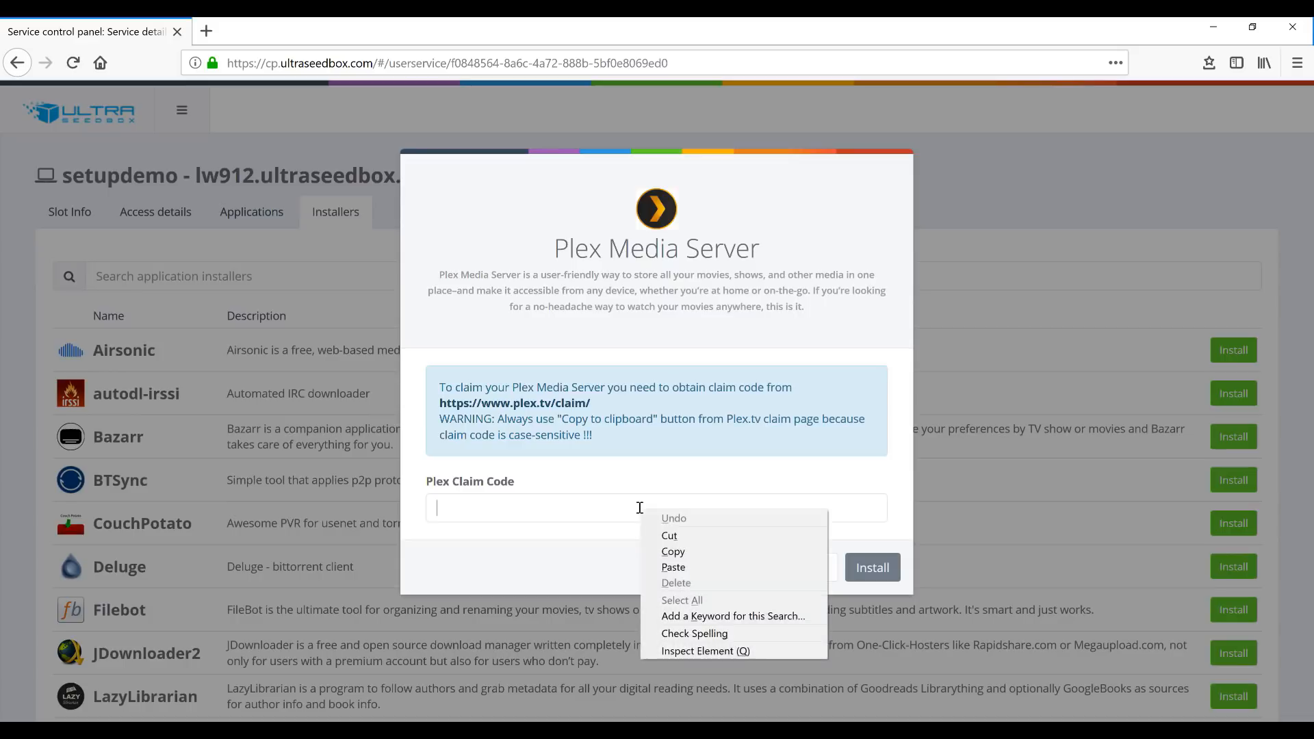
pyautogui.click(674, 567)
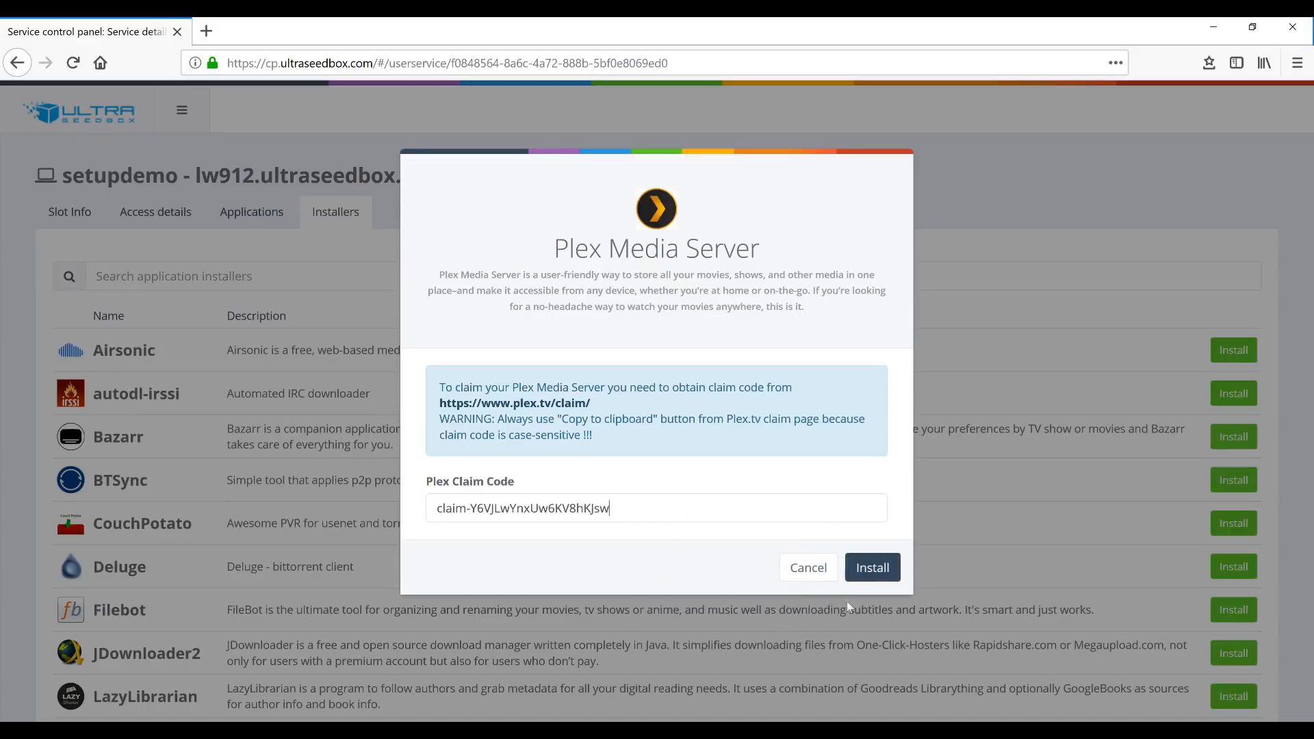
pyautogui.click(873, 567)
# - Install Radarr on the slot from the available application installers
pyautogui.scroll(-5, 1042, 438)
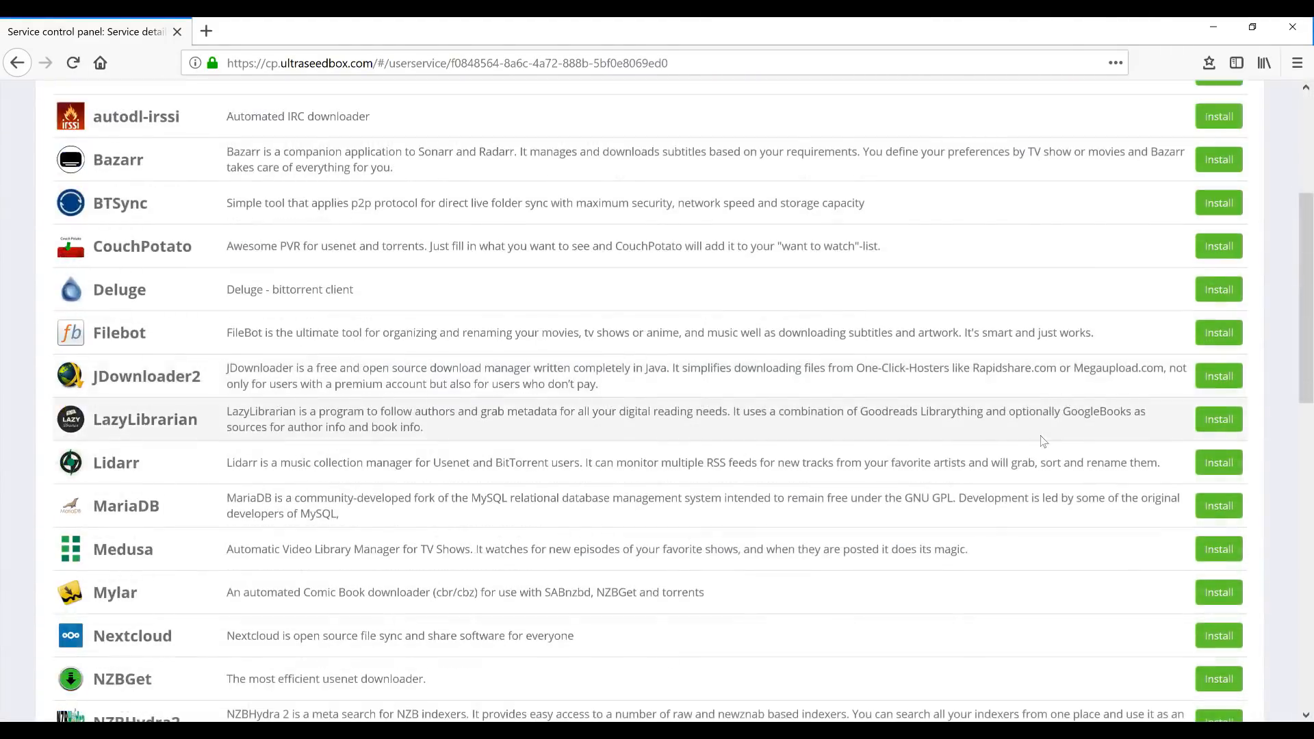
pyautogui.scroll(-5, 1041, 440)
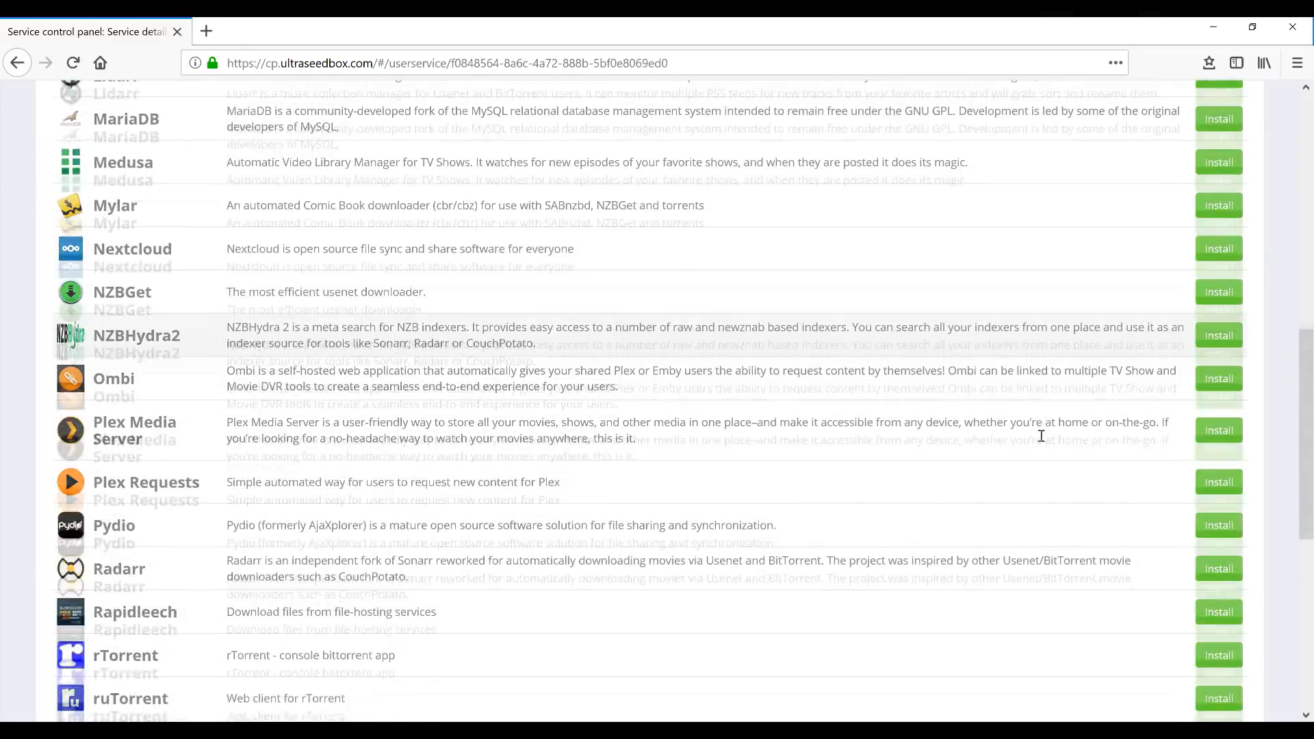
pyautogui.click(1219, 493)
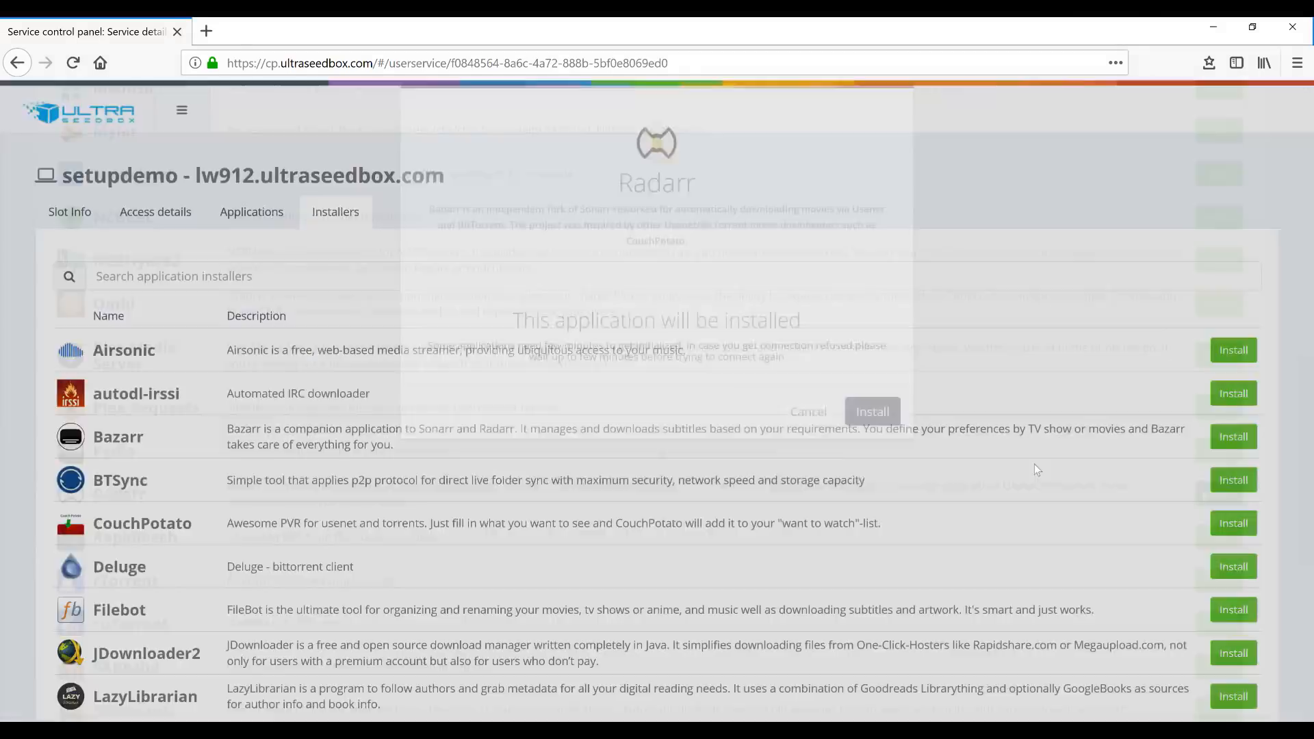
pyautogui.click(887, 483)
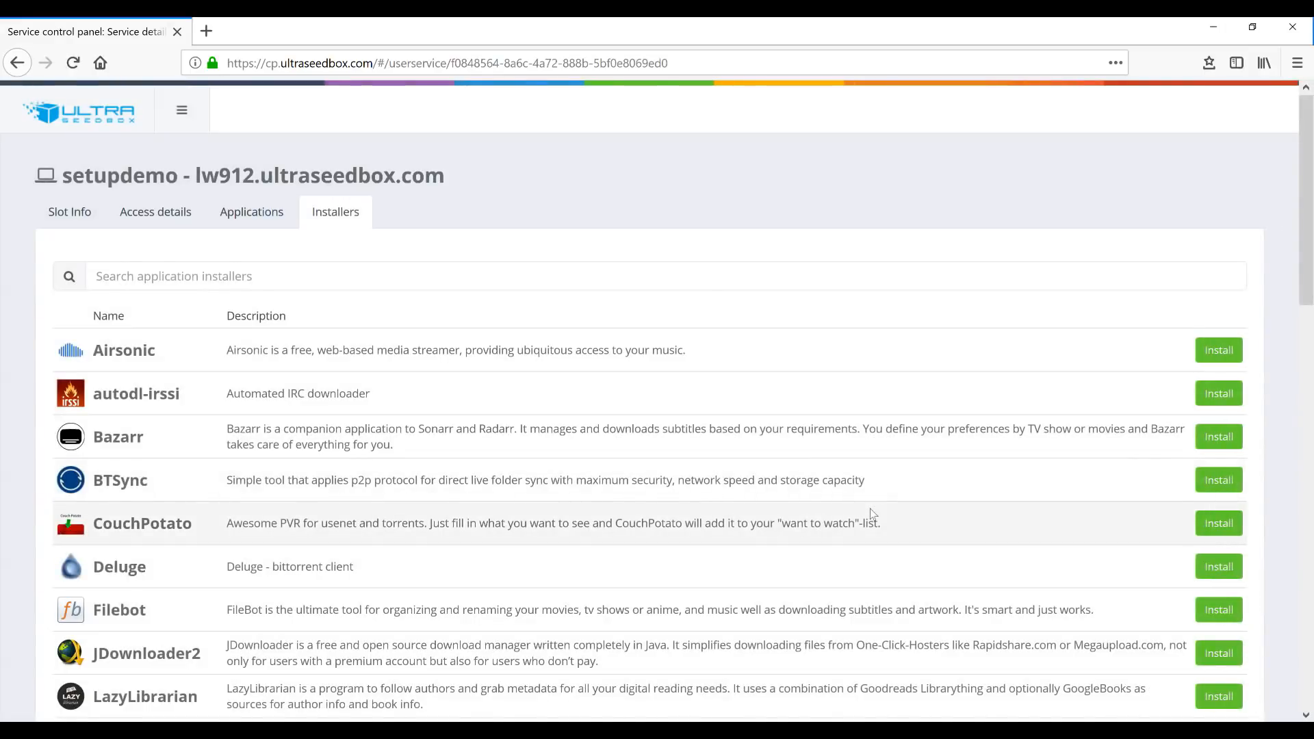
# - Install Sonarr on the slot from the available application installers
pyautogui.scroll(-3, 869, 508)
pyautogui.scroll(-12, 870, 503)
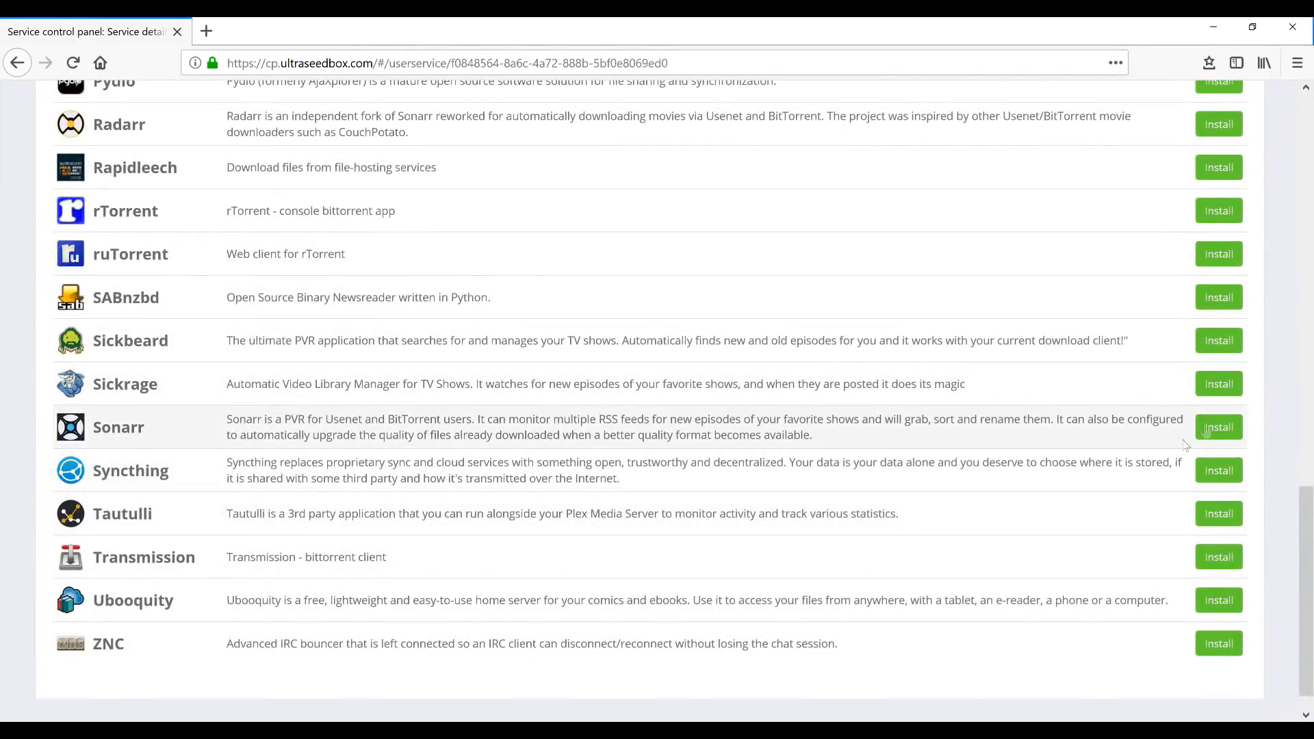
pyautogui.click(1207, 428)
pyautogui.click(873, 492)
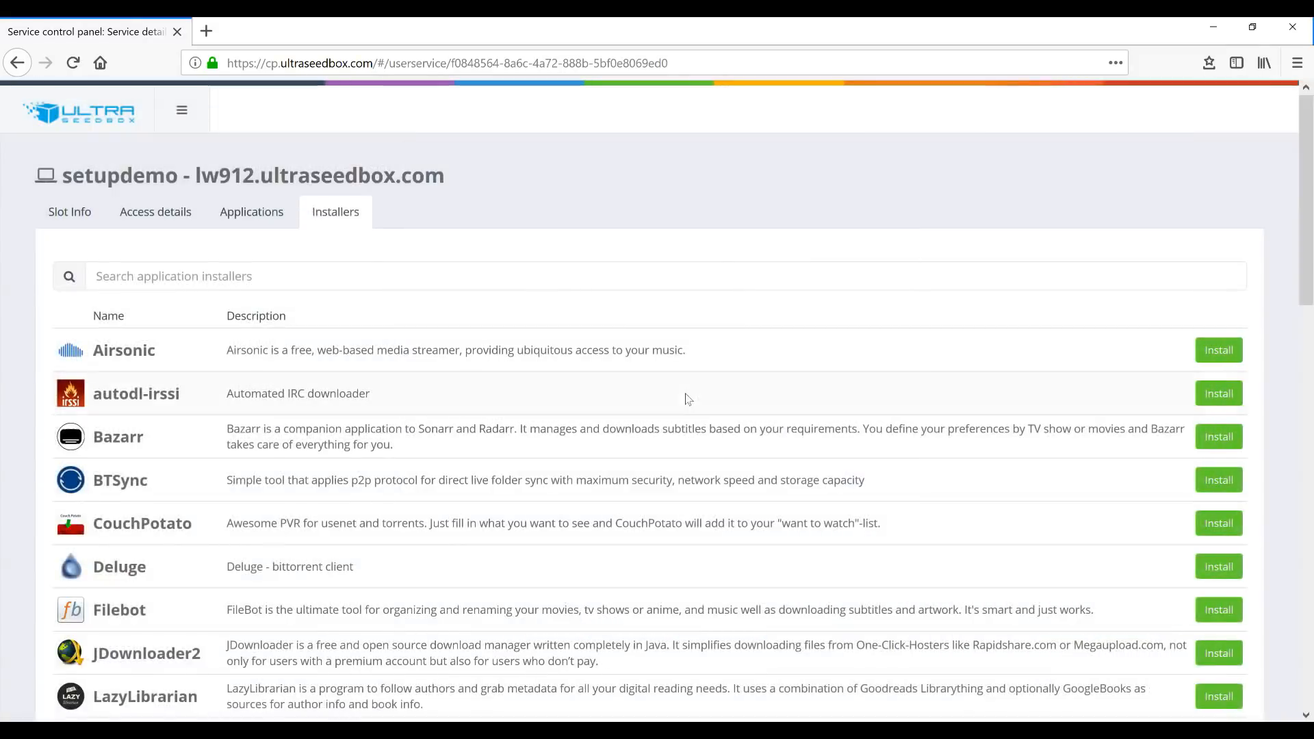
# - Install the Transmission bittorrent client, replacing the prefilled password with a new account password and confirming it
pyautogui.scroll(-12, 692, 463)
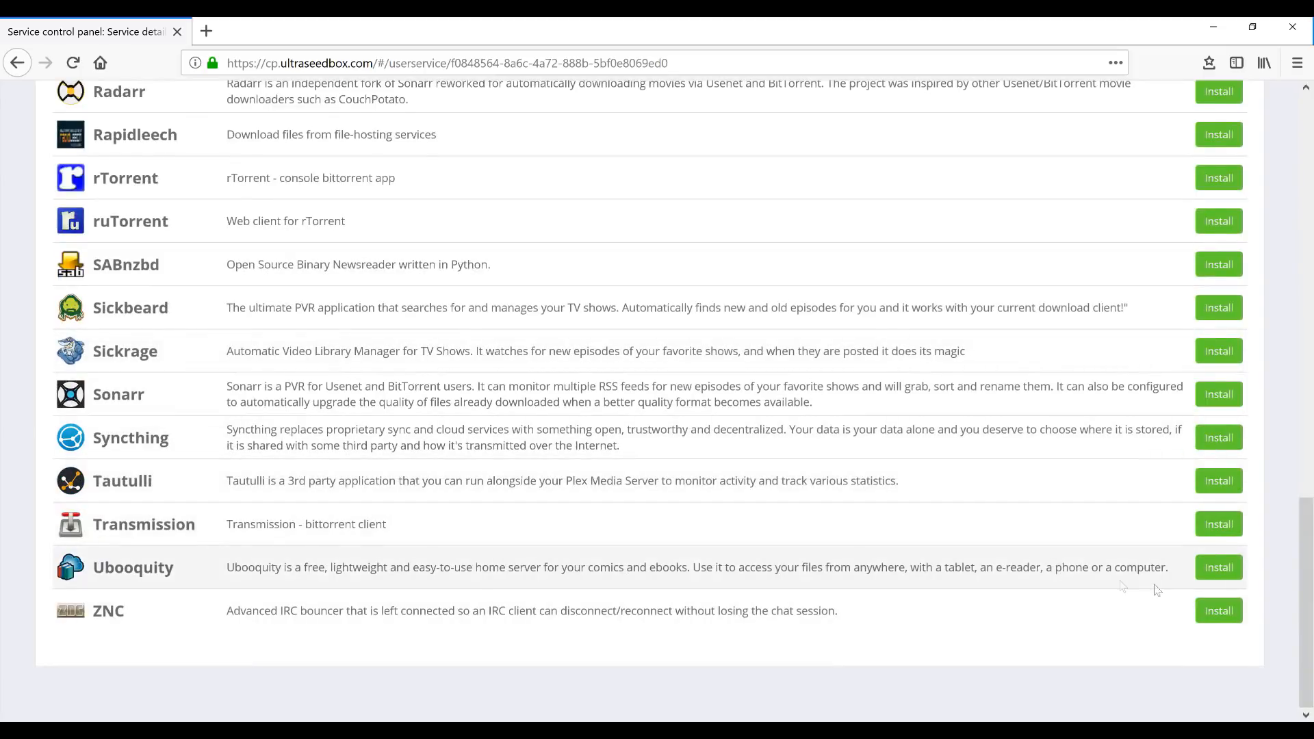
pyautogui.click(1215, 531)
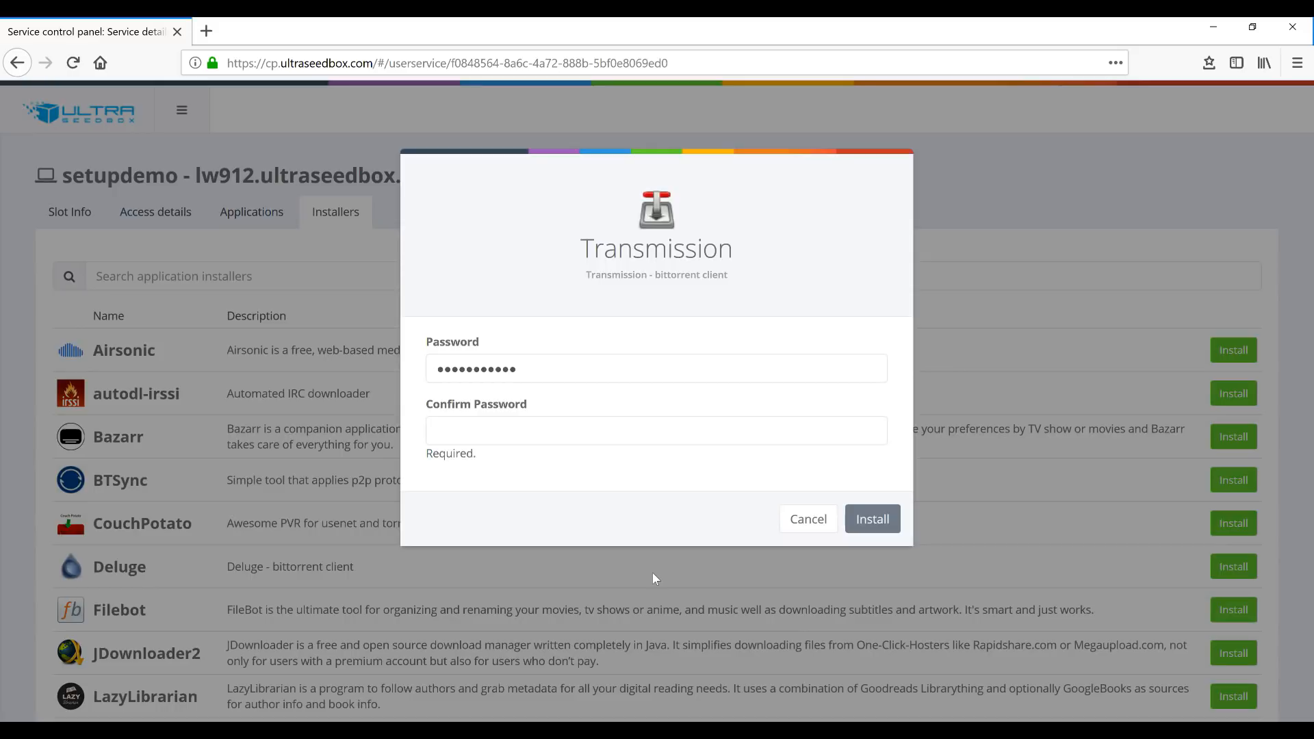
pyautogui.doubleClick(547, 365)
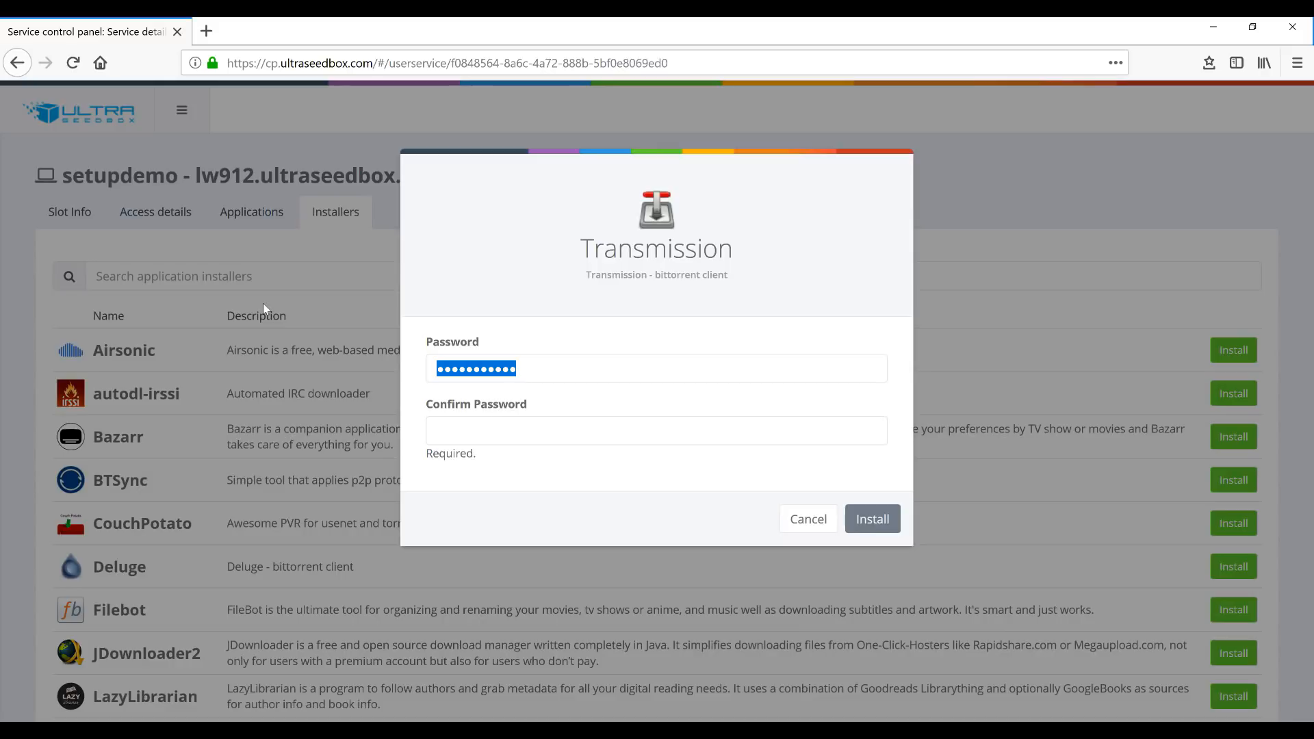
pyautogui.write('••••••')
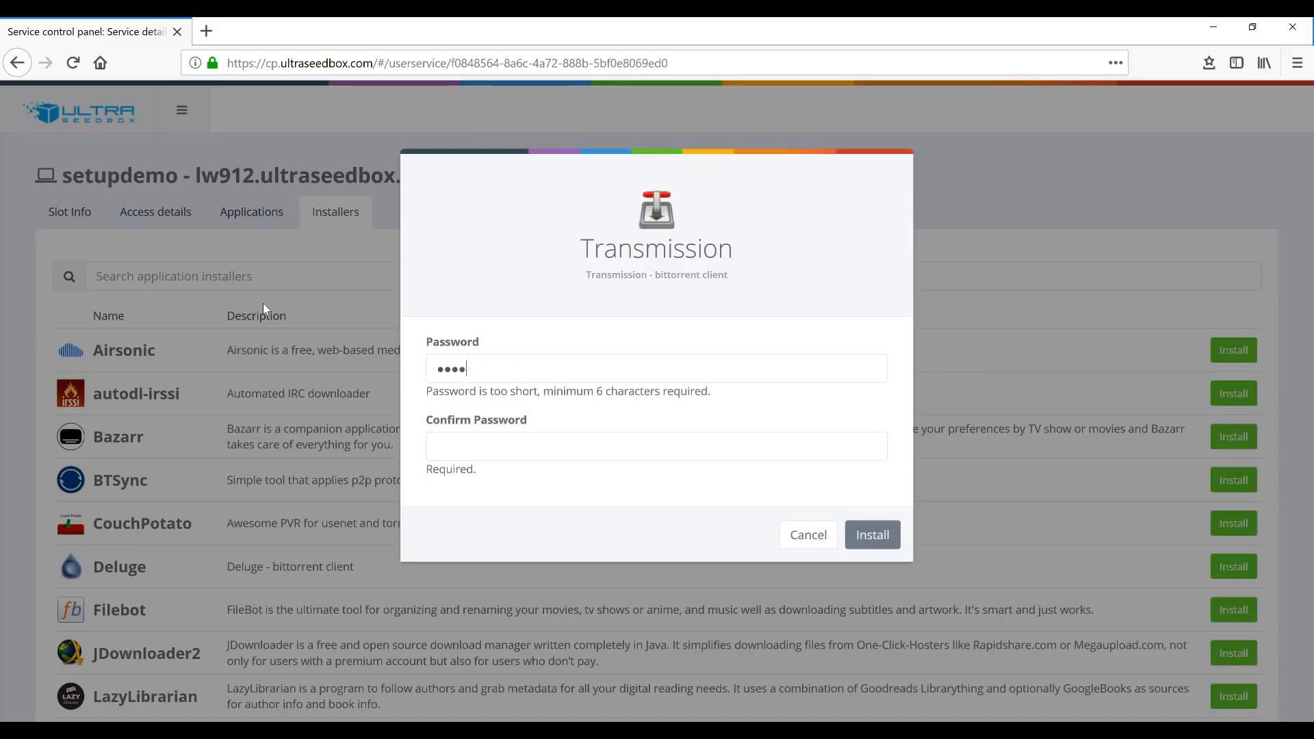
pyautogui.write('•••')
pyautogui.press('Tab')
pyautogui.write('•••')
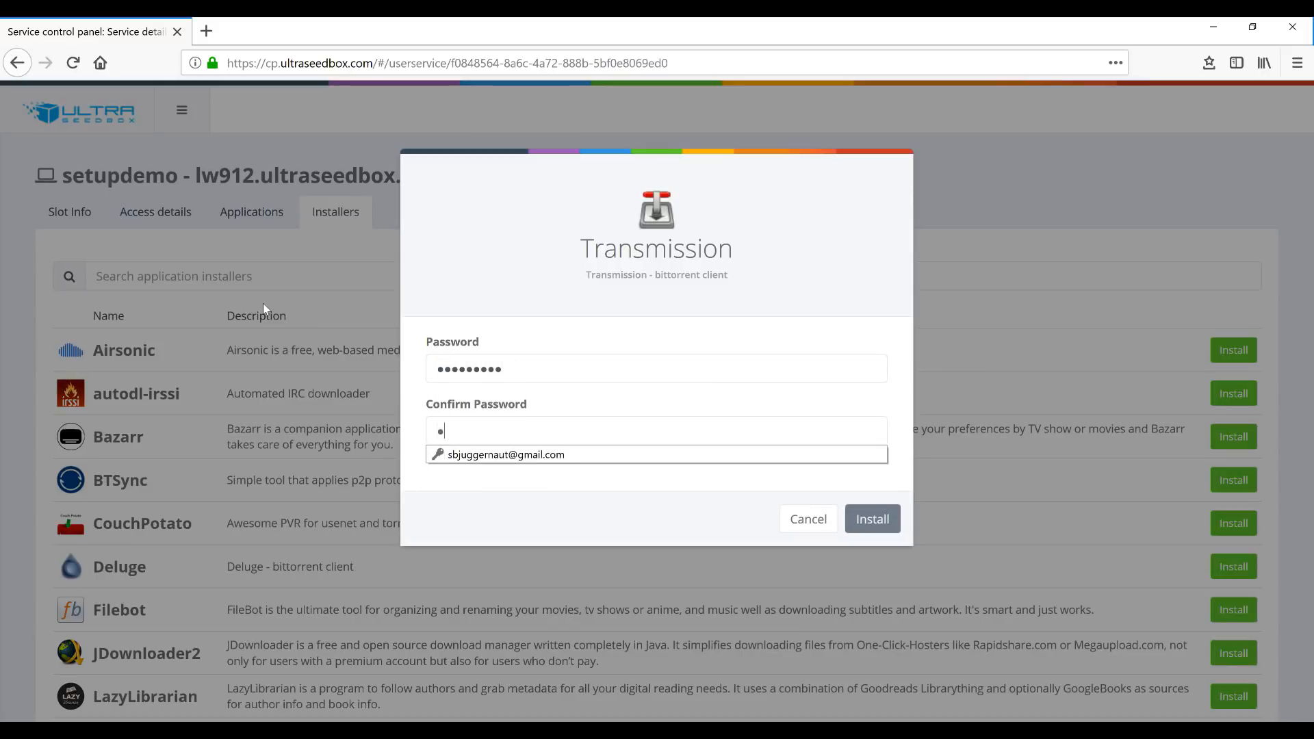
pyautogui.write('••••••')
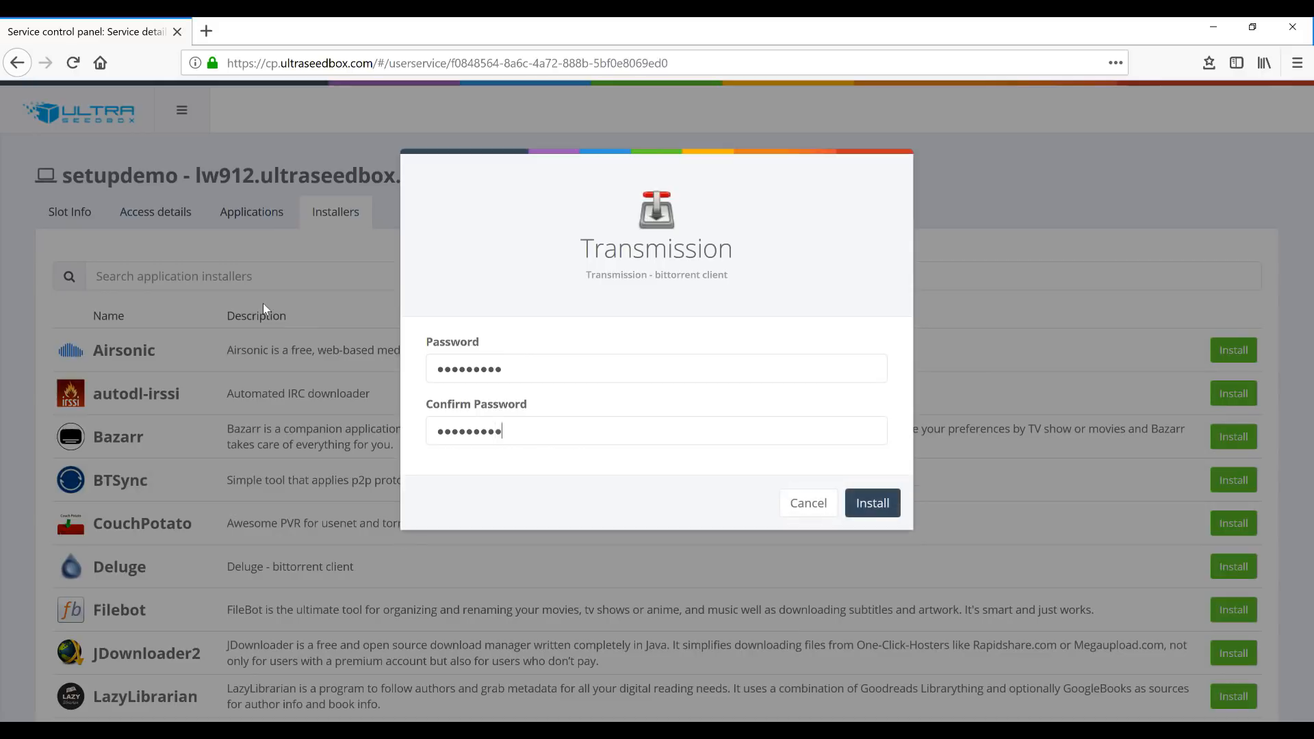
pyautogui.click(873, 503)
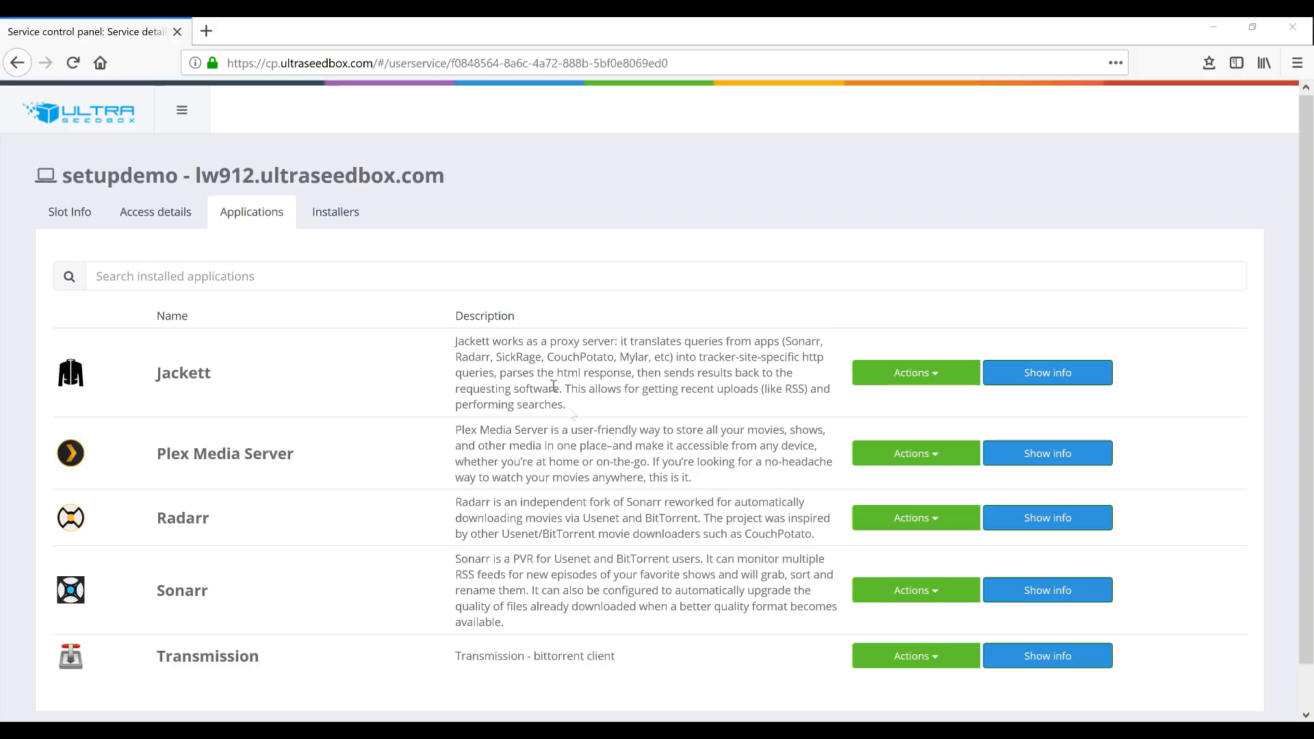
# - Review the actions available for the installed Jackett application, its web access info and its help documentation
pyautogui.click(930, 382)
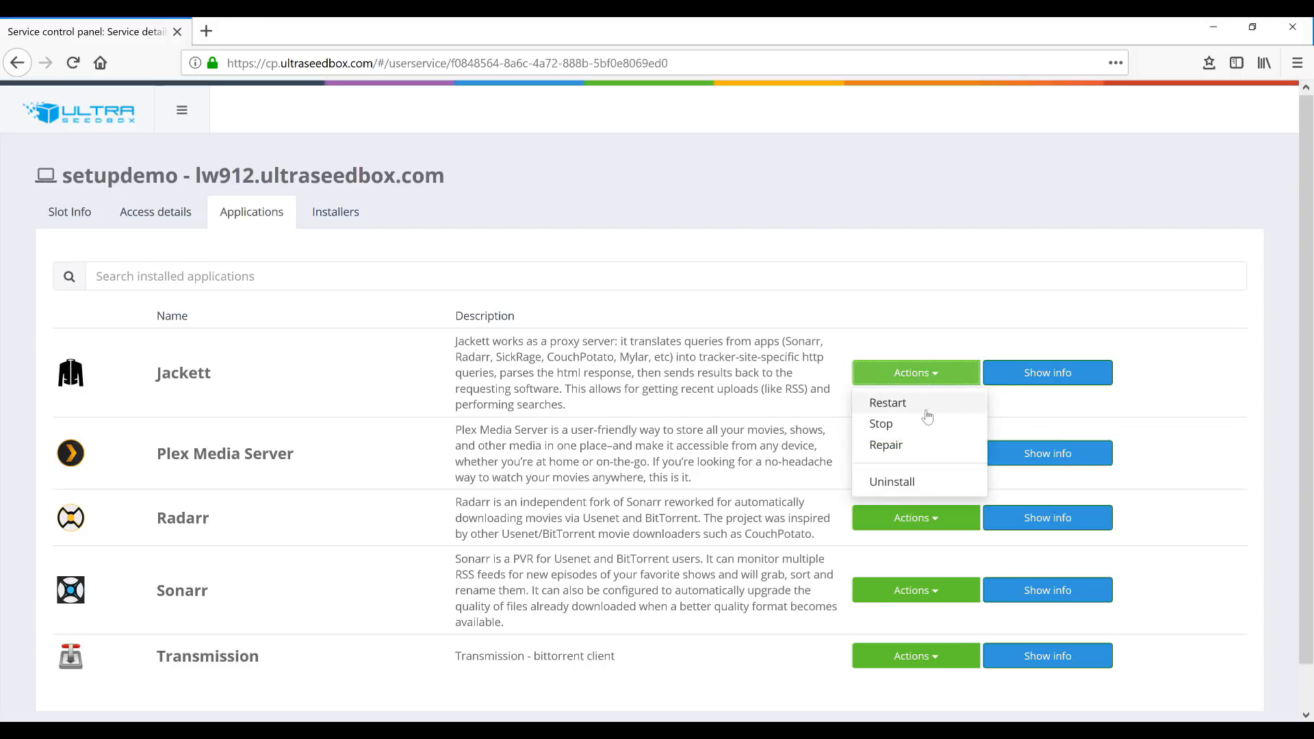
pyautogui.click(1058, 380)
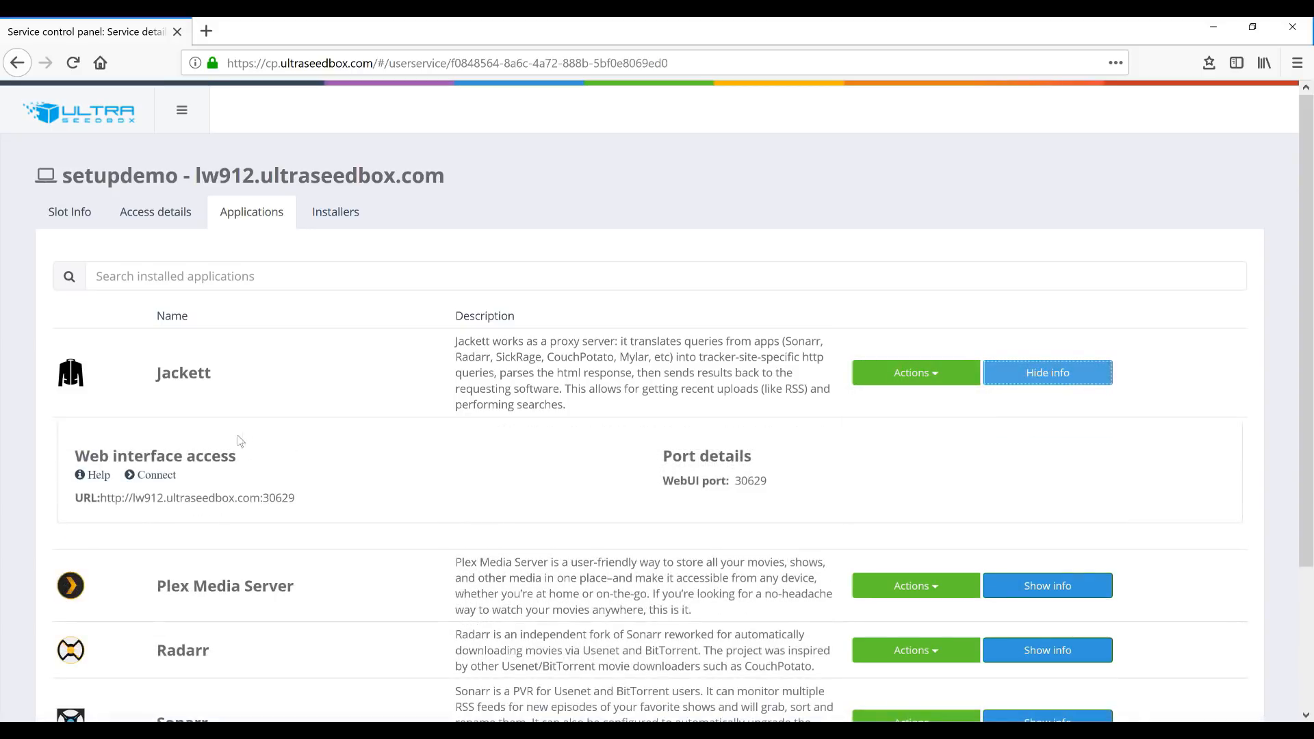
pyautogui.click(100, 477)
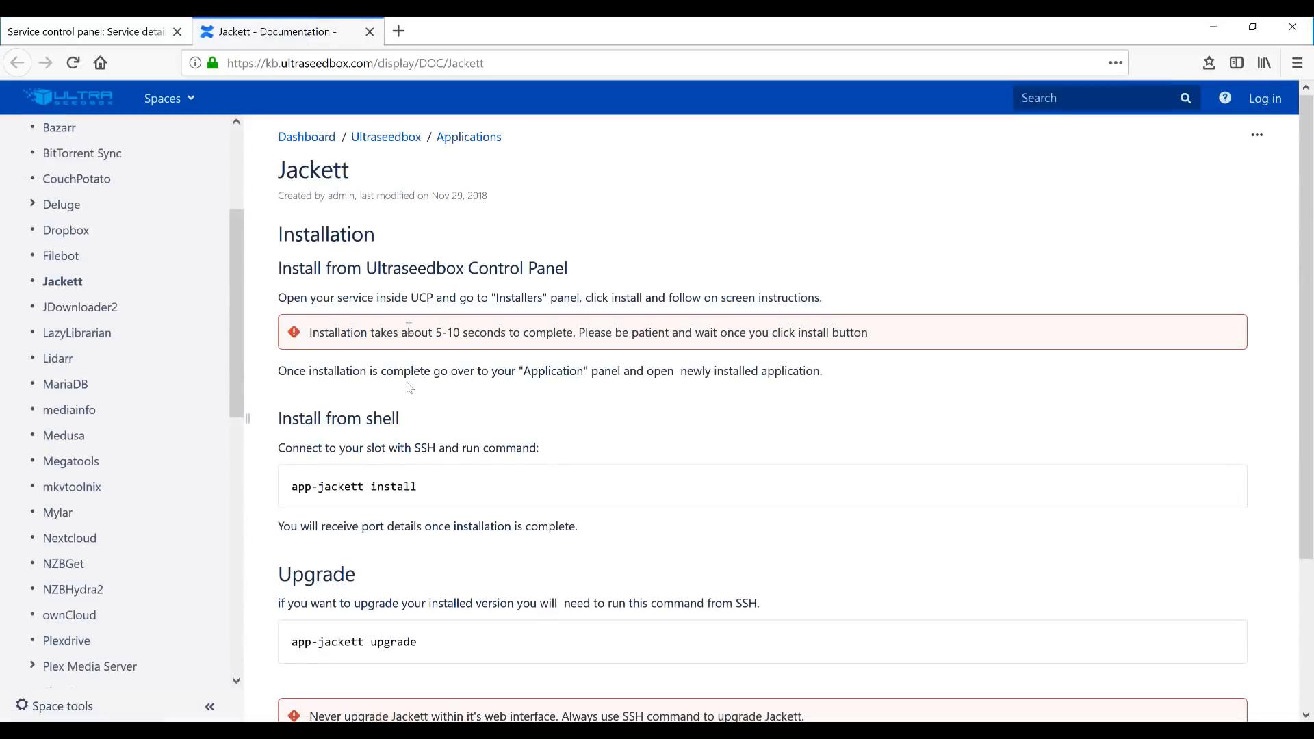
pyautogui.click(369, 31)
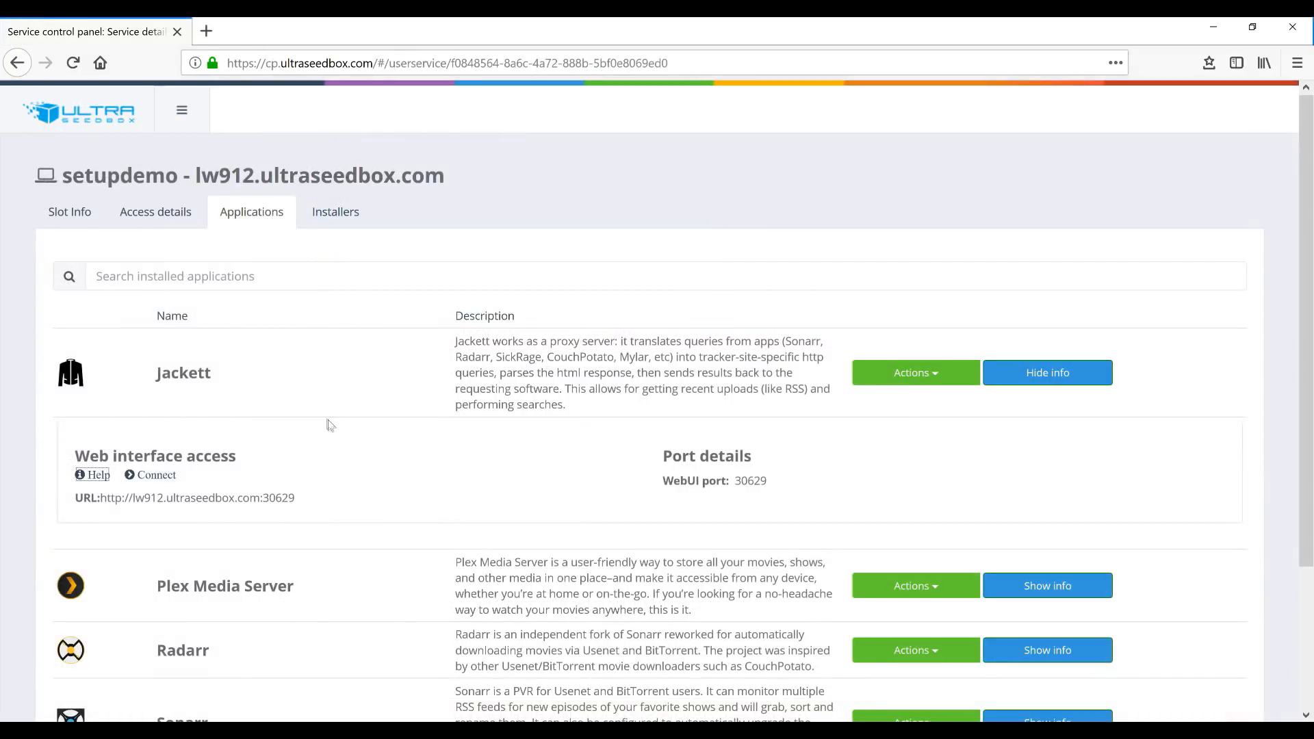
# - Connect to Jackett's web interface to open its dashboard
pyautogui.click(156, 475)
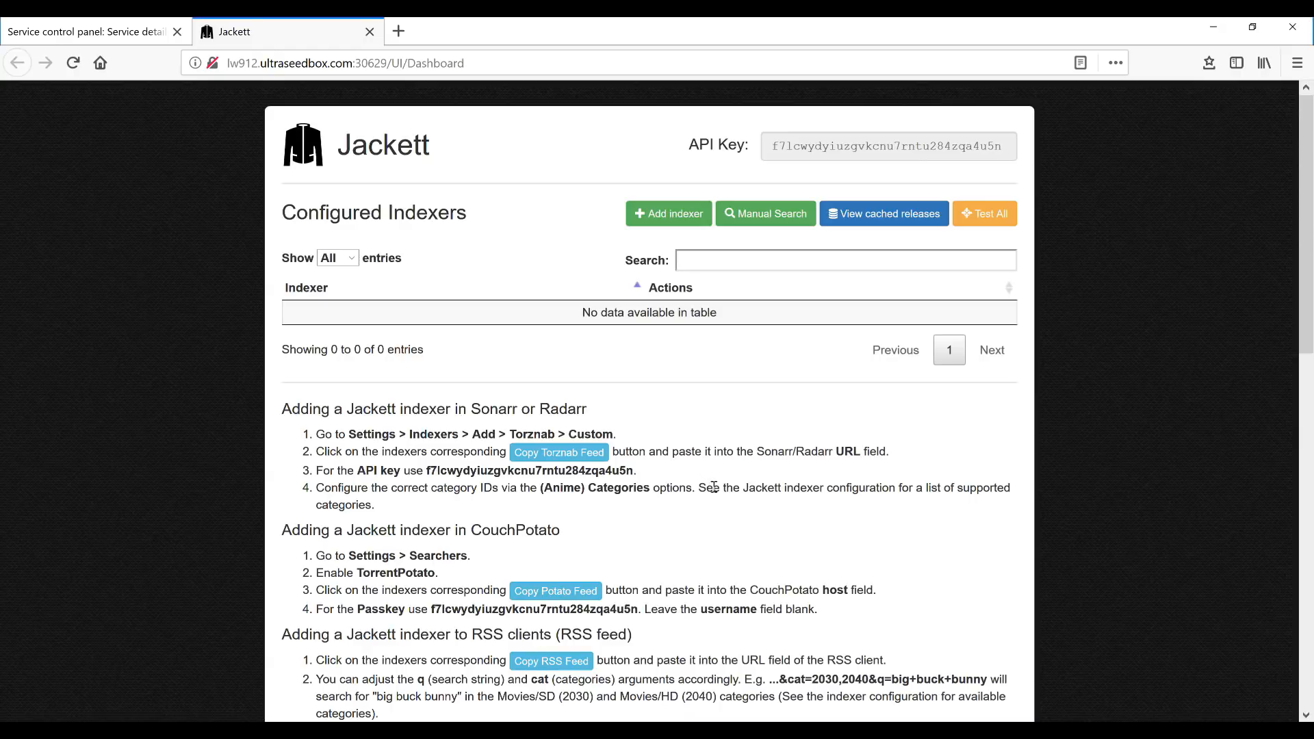
# - Review the Jackett dashboard's instructions for adding indexers to other apps and its server configuration options
pyautogui.scroll(-3, 684, 479)
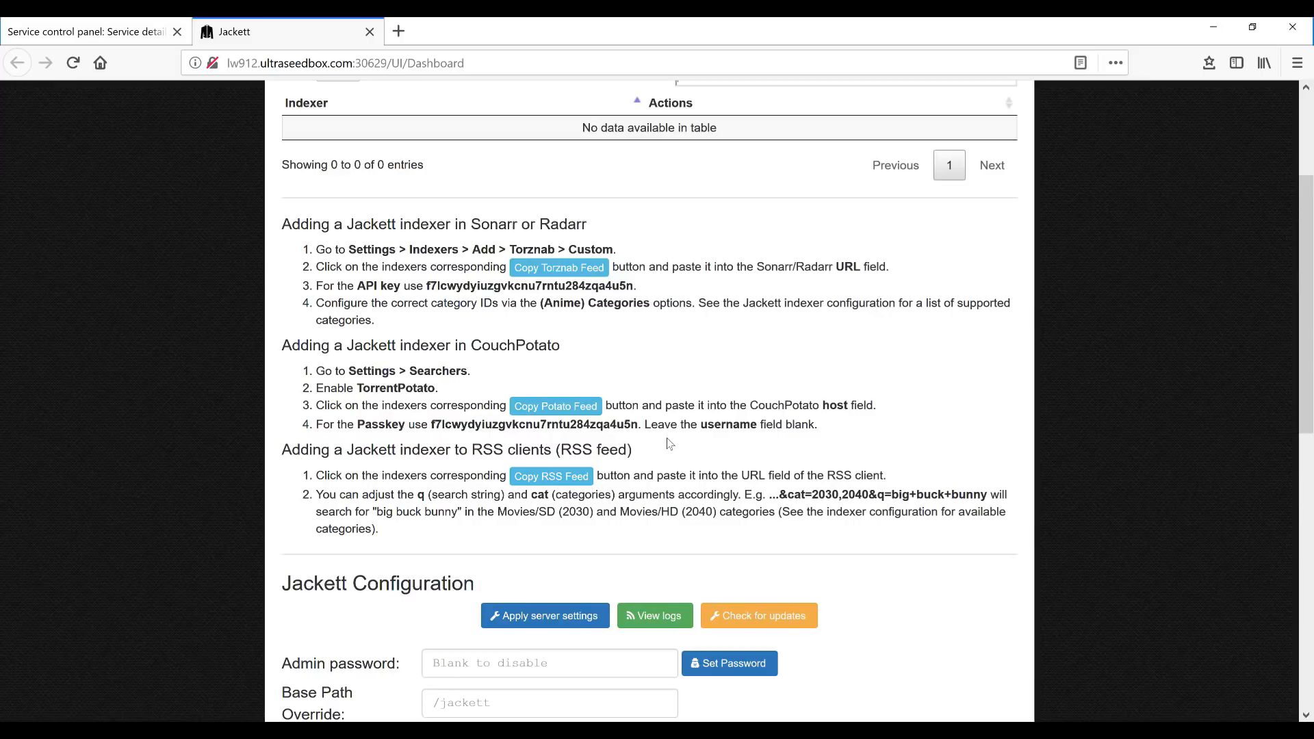
pyautogui.scroll(-3, 661, 462)
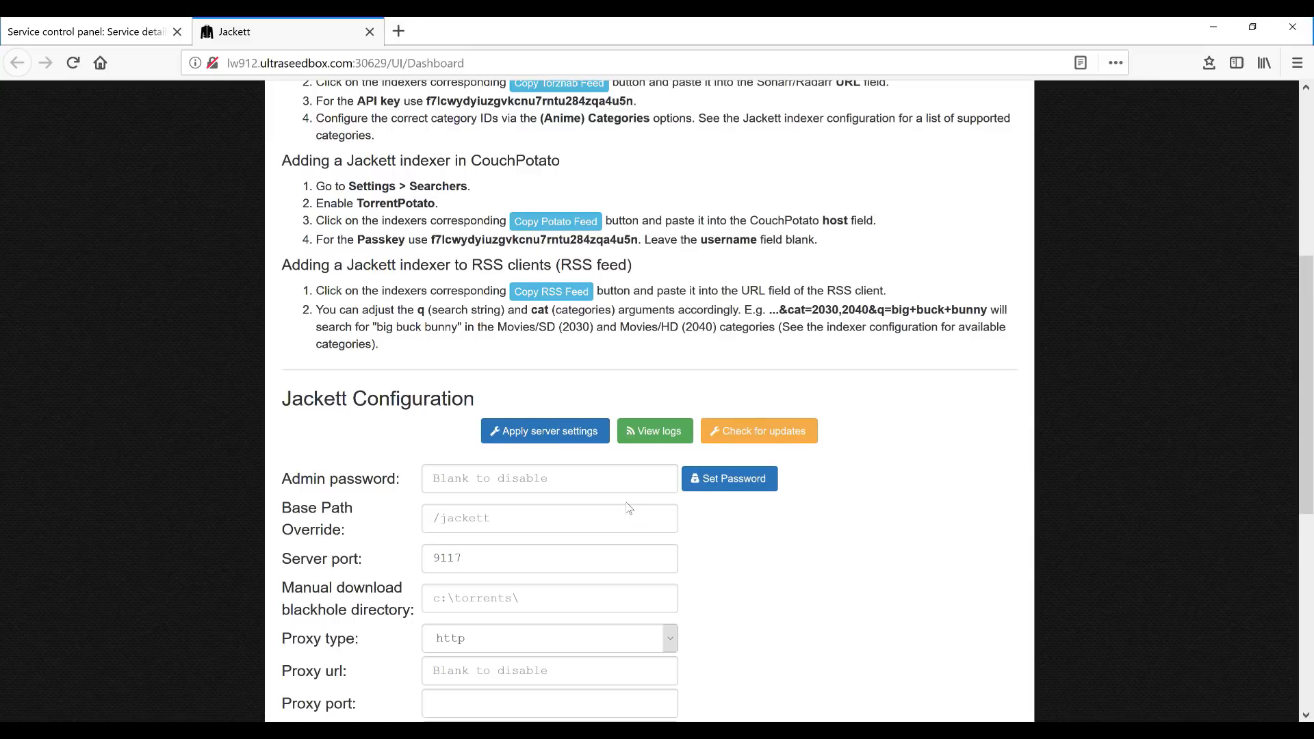
pyautogui.scroll(-3, 629, 508)
pyautogui.scroll(-3, 594, 532)
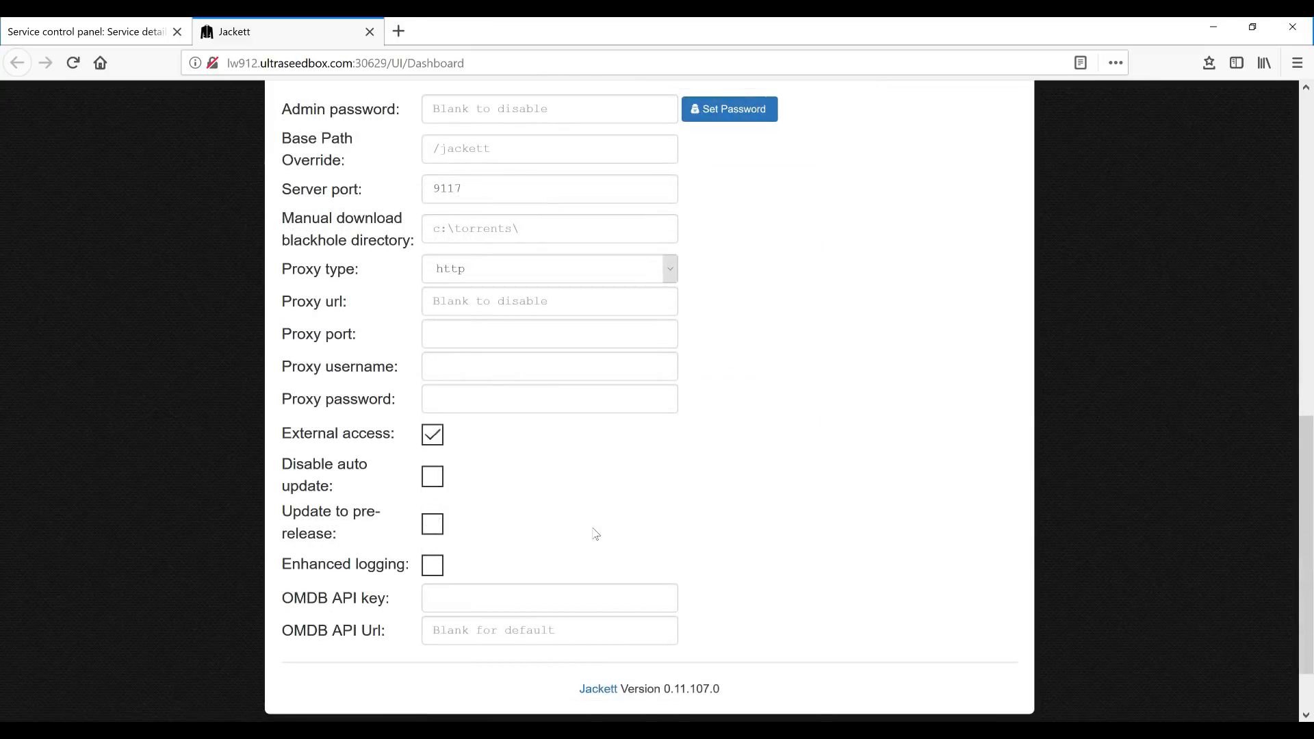
pyautogui.scroll(10, 595, 533)
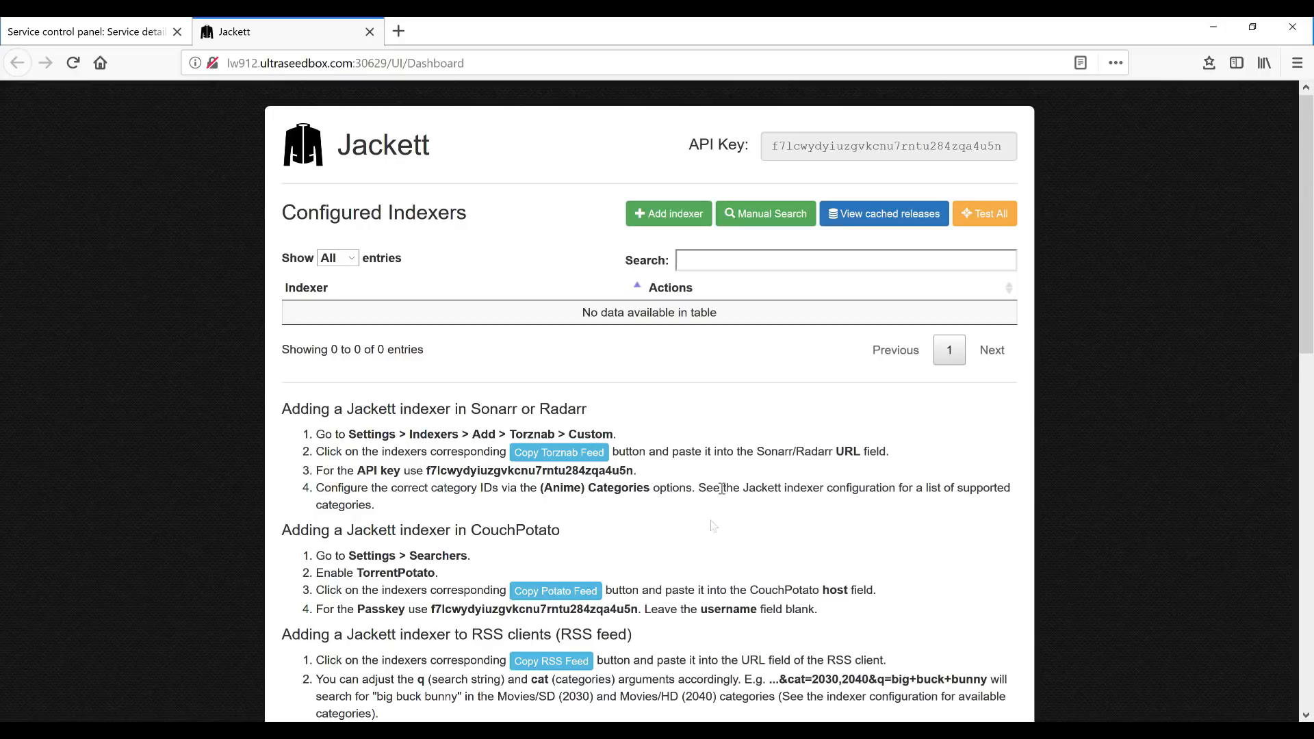
# - Add the public indexer 1337x to Jackett's configured indexers
pyautogui.click(660, 218)
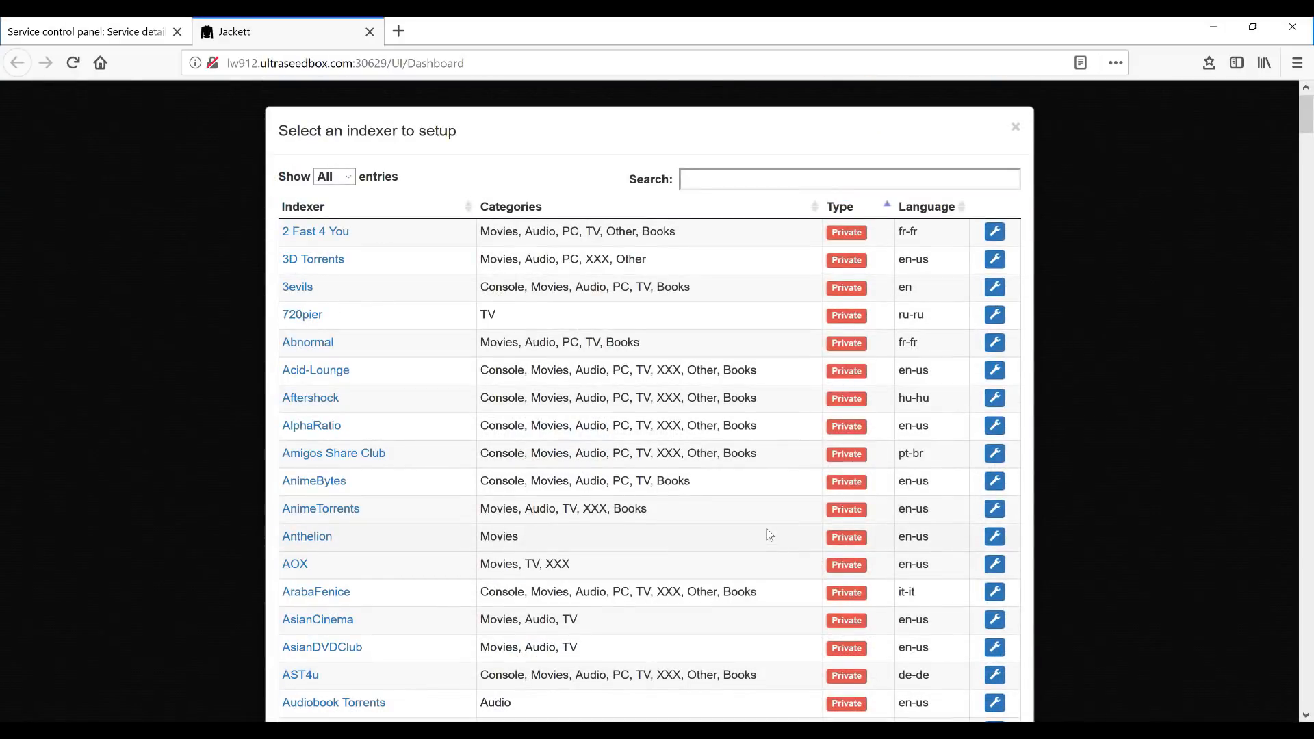
pyautogui.scroll(-3, 524, 302)
pyautogui.scroll(-10, 525, 307)
pyautogui.scroll(-15, 527, 307)
pyautogui.scroll(-10, 538, 308)
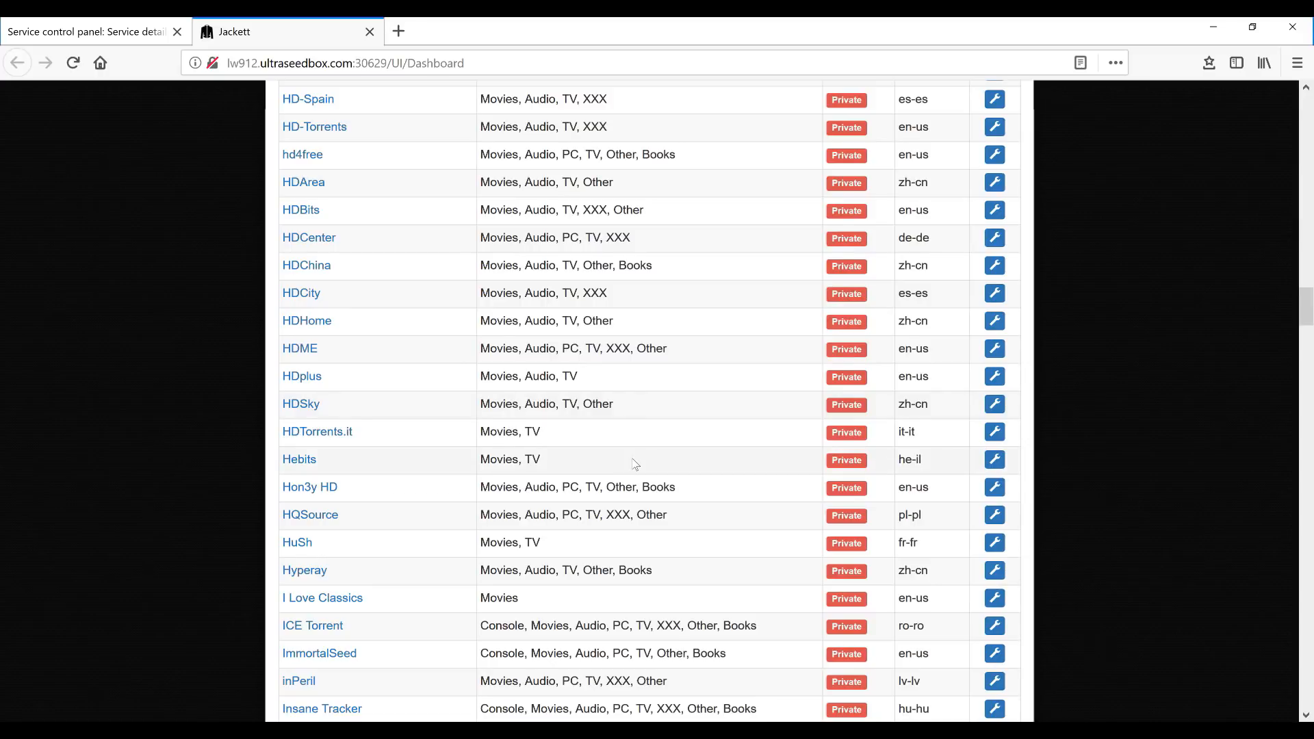
pyautogui.scroll(-3, 634, 464)
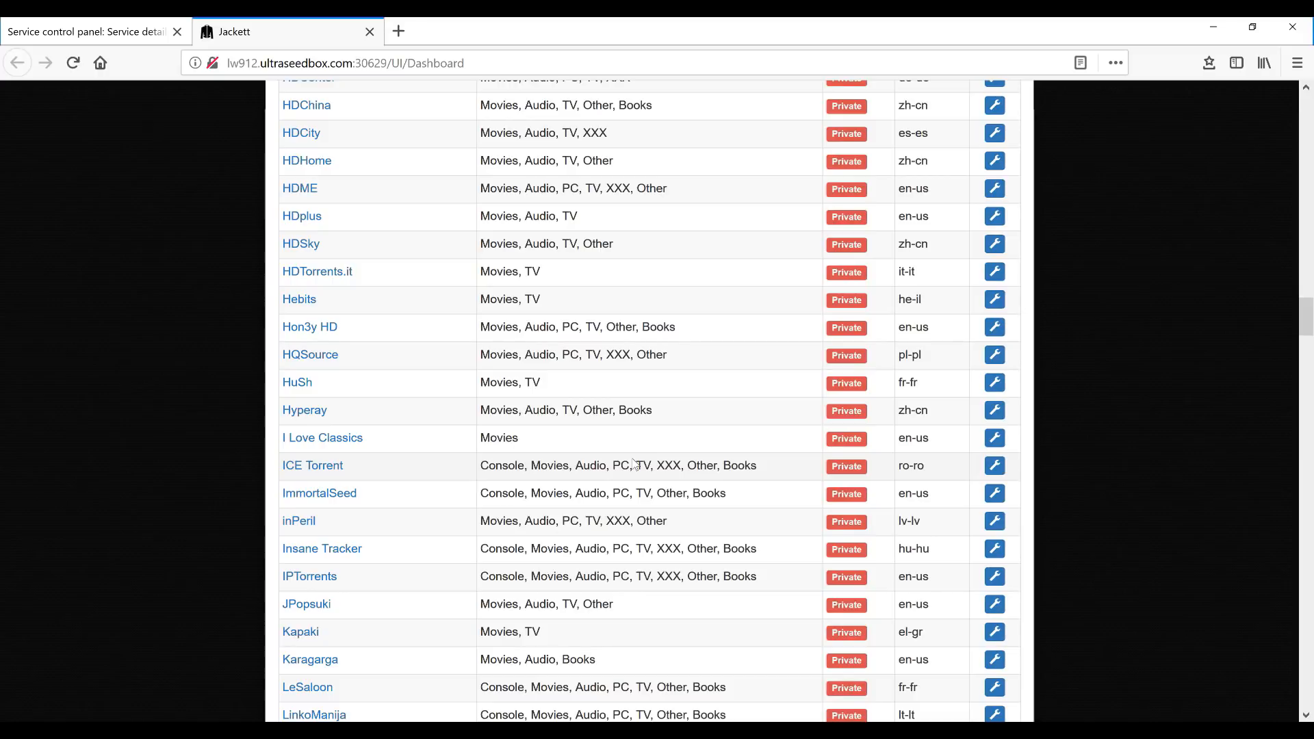
pyautogui.scroll(-3, 663, 516)
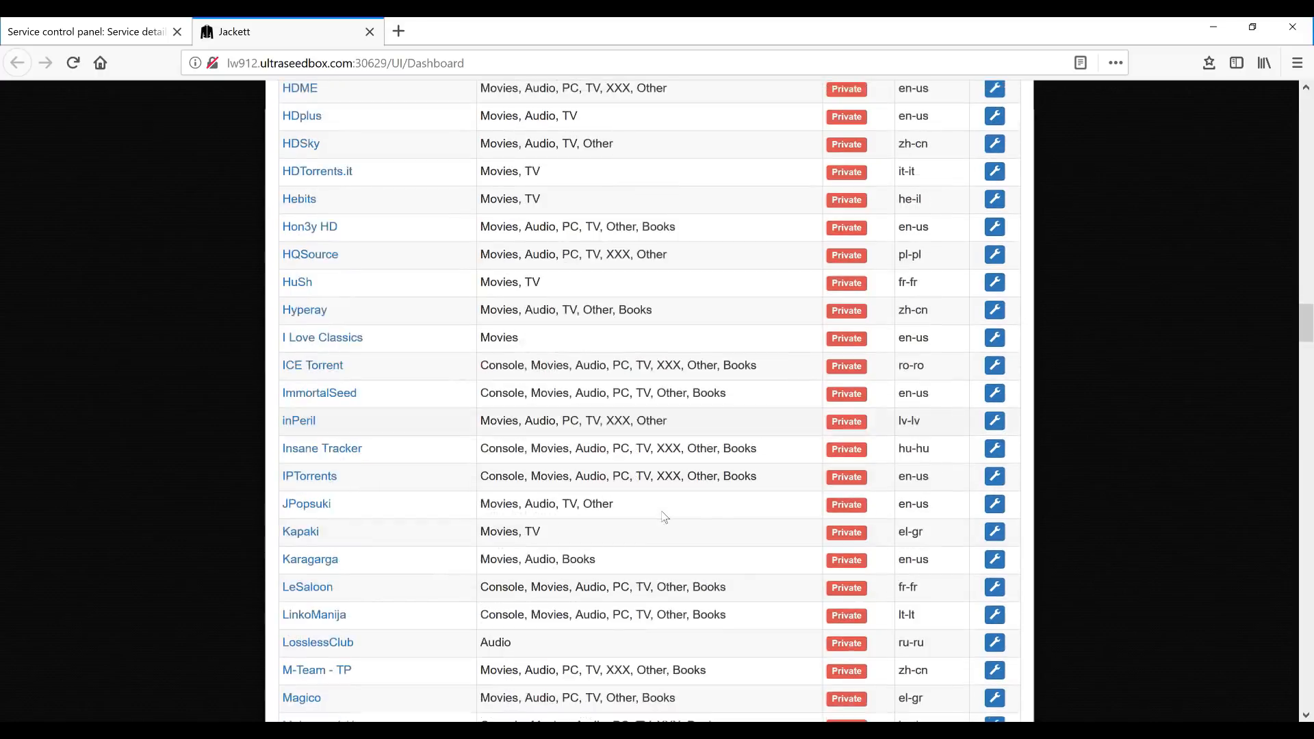
pyautogui.scroll(-19, 663, 517)
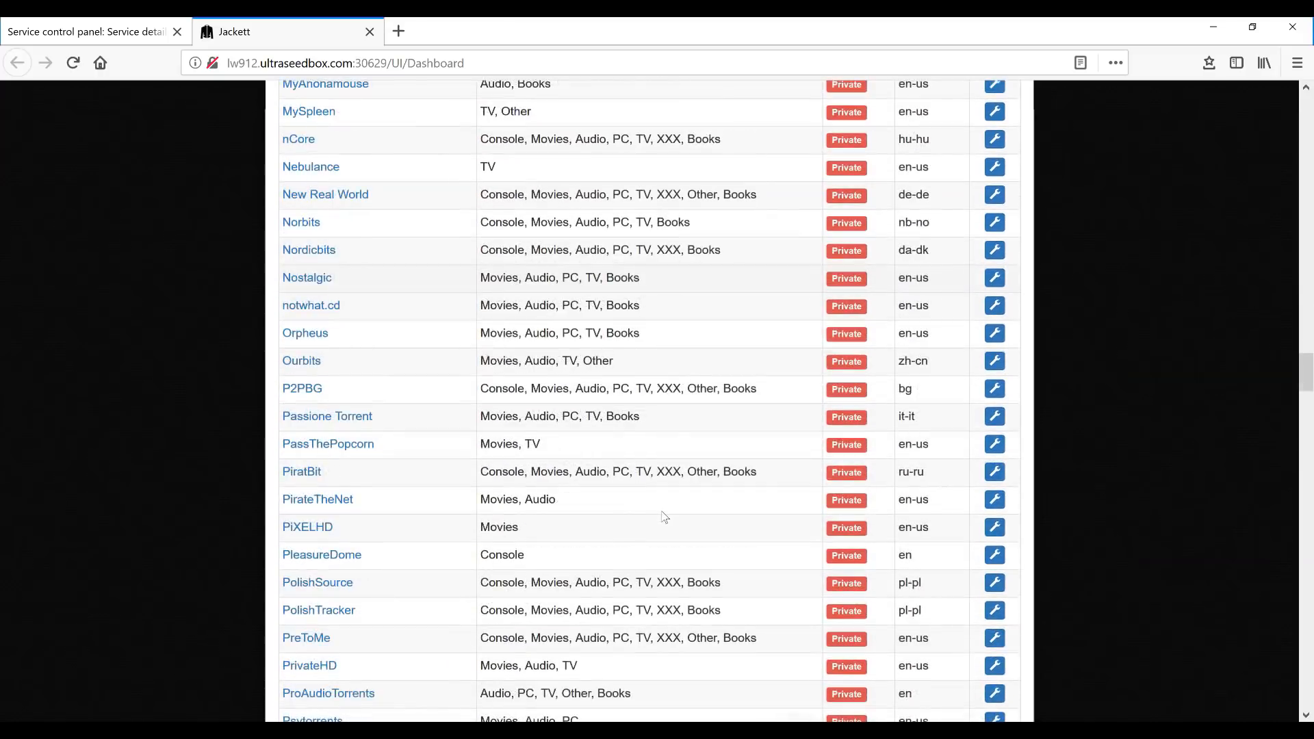
pyautogui.scroll(-20, 662, 517)
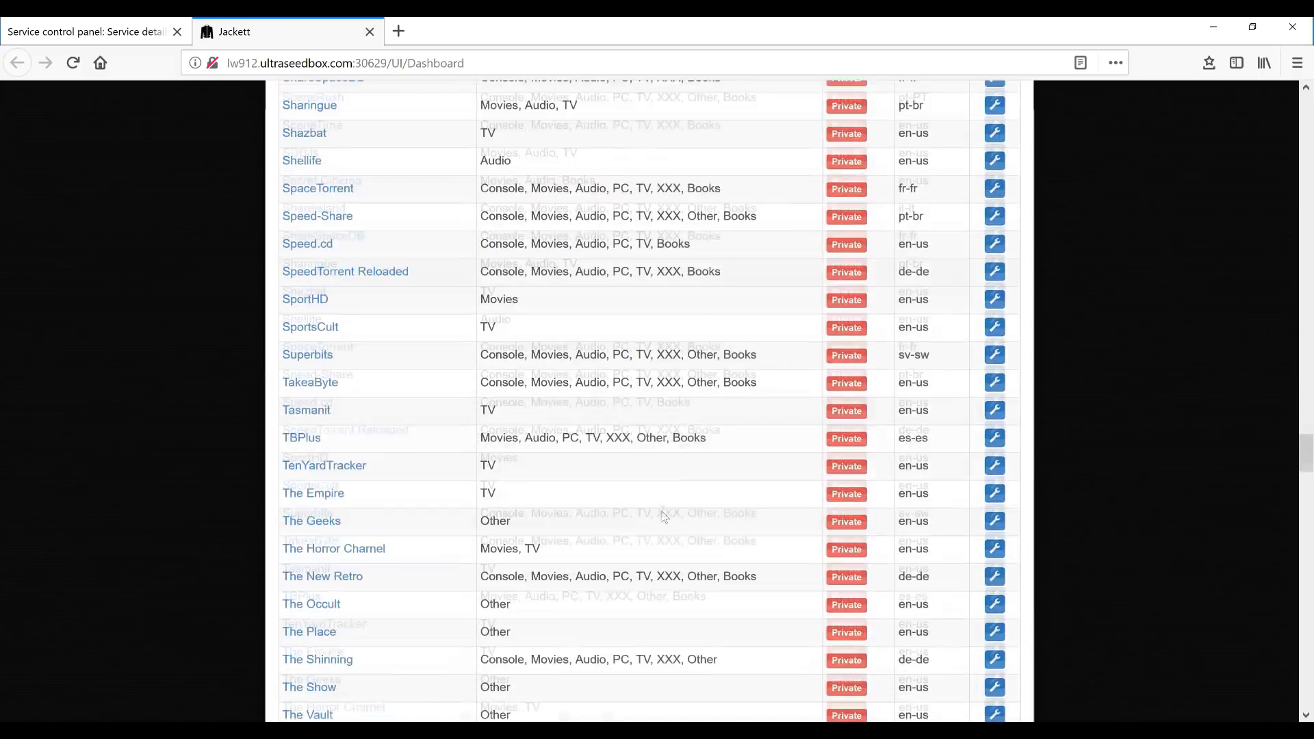
pyautogui.scroll(-18, 663, 517)
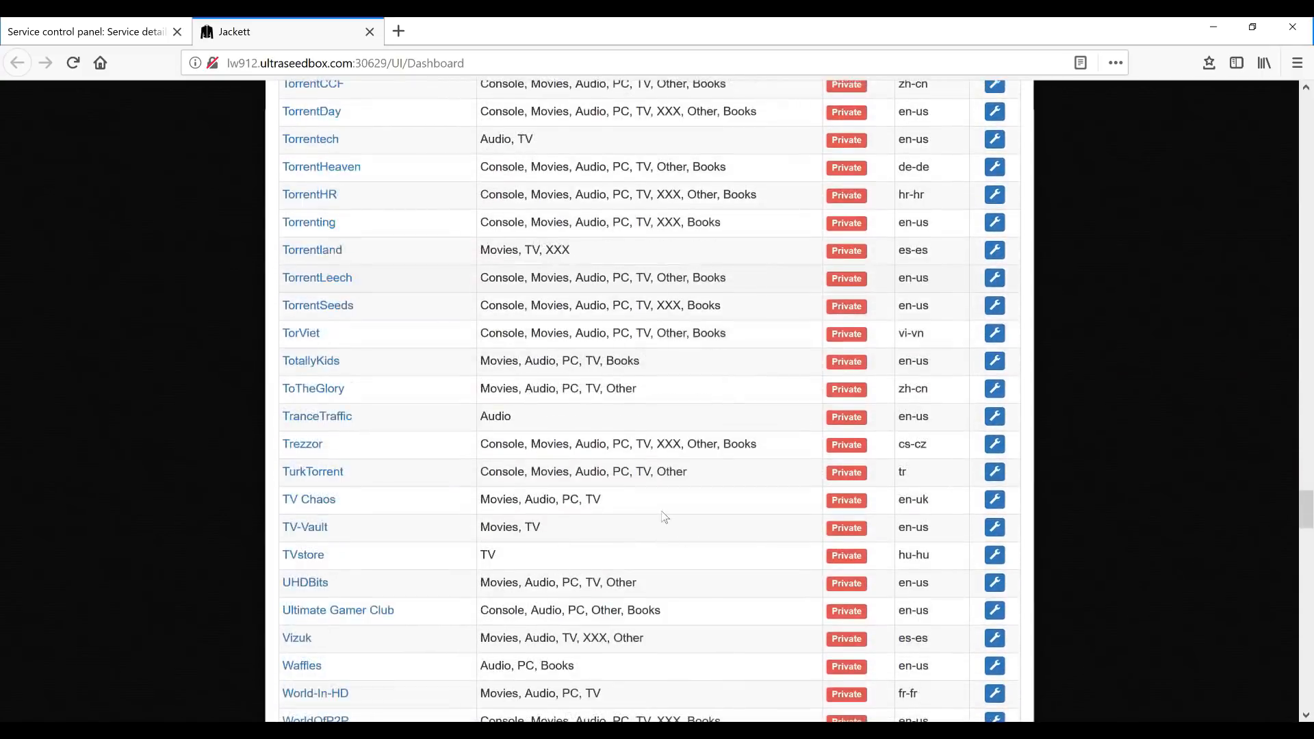
pyautogui.scroll(-4, 663, 512)
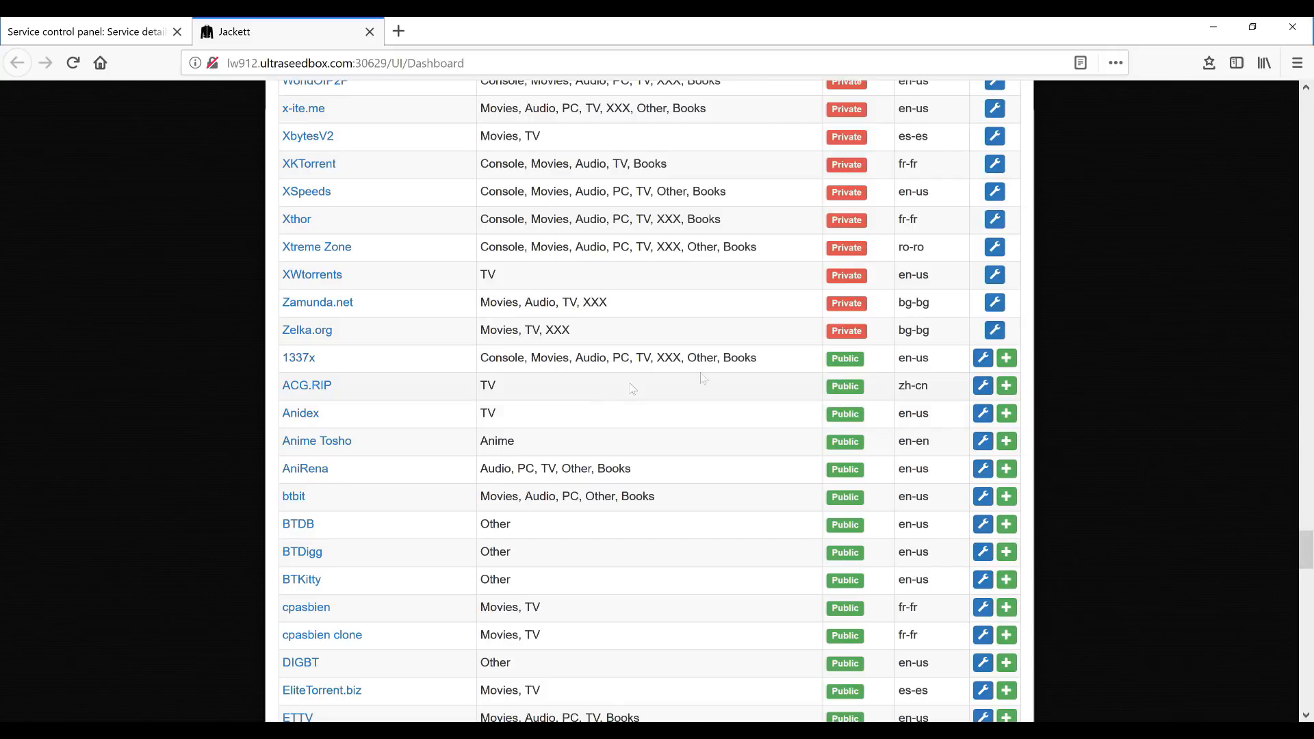
pyautogui.press('Escape')
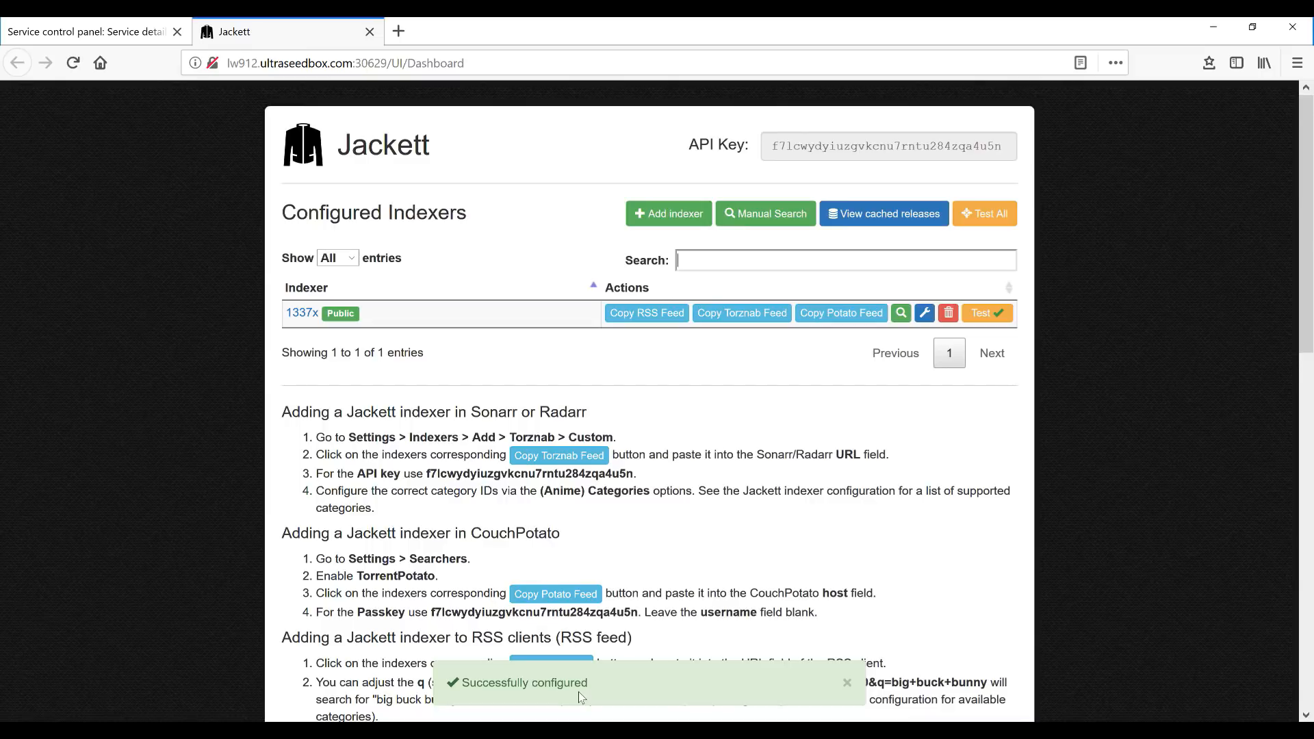
# - Add the public indexer ETTV to Jackett's configured indexers
pyautogui.click(683, 216)
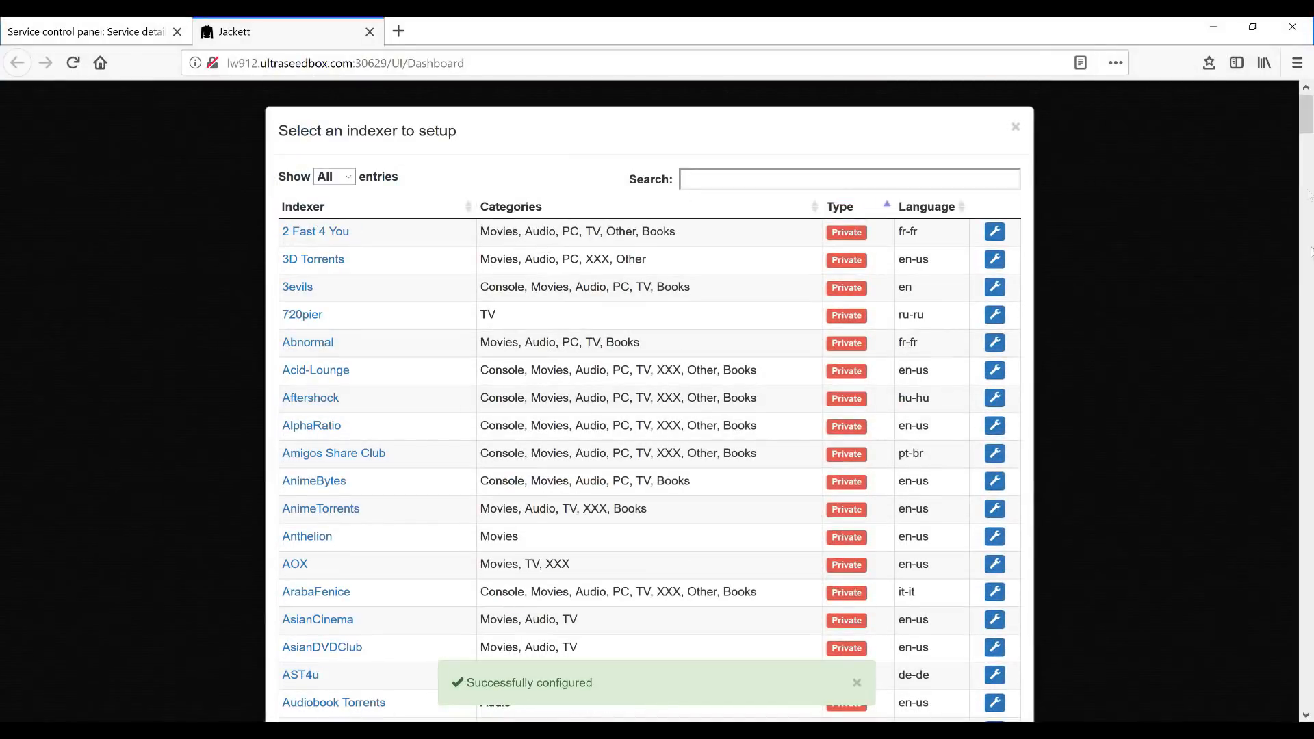
pyautogui.moveTo(1307, 117); pyautogui.dragTo(1304, 573)
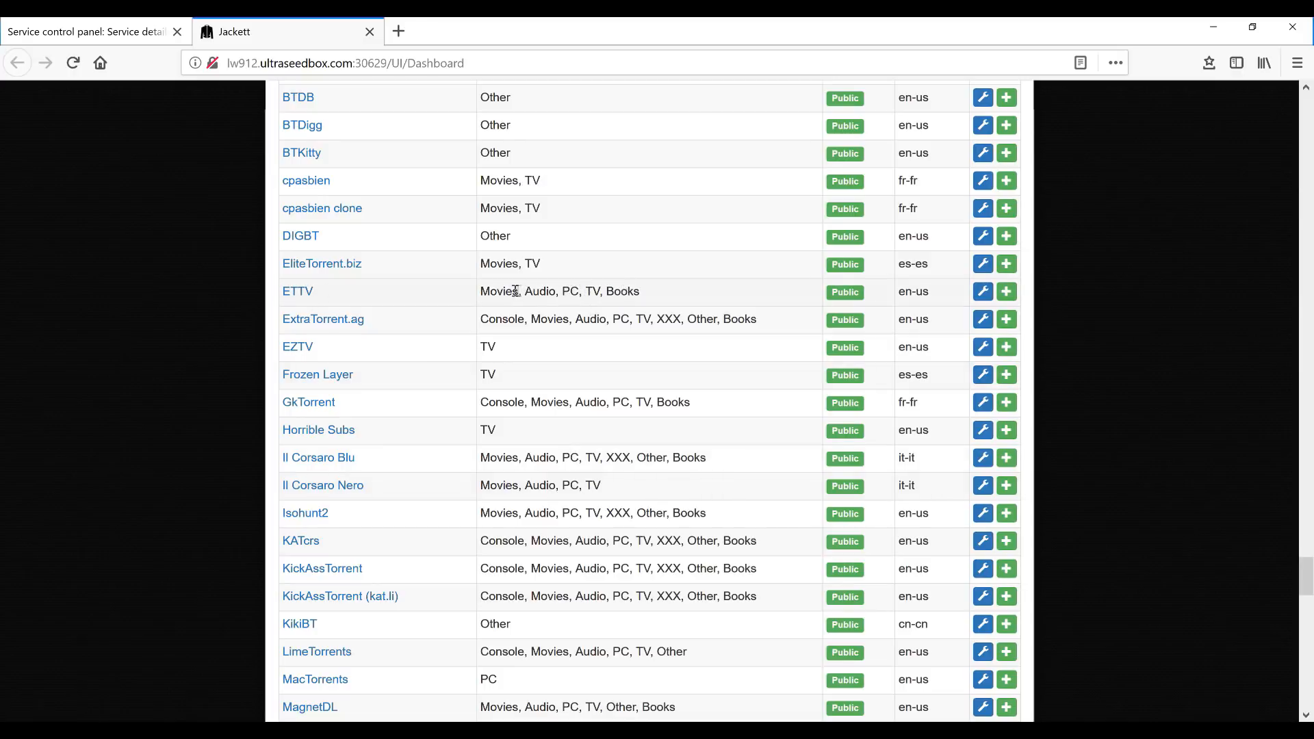
pyautogui.click(1006, 293)
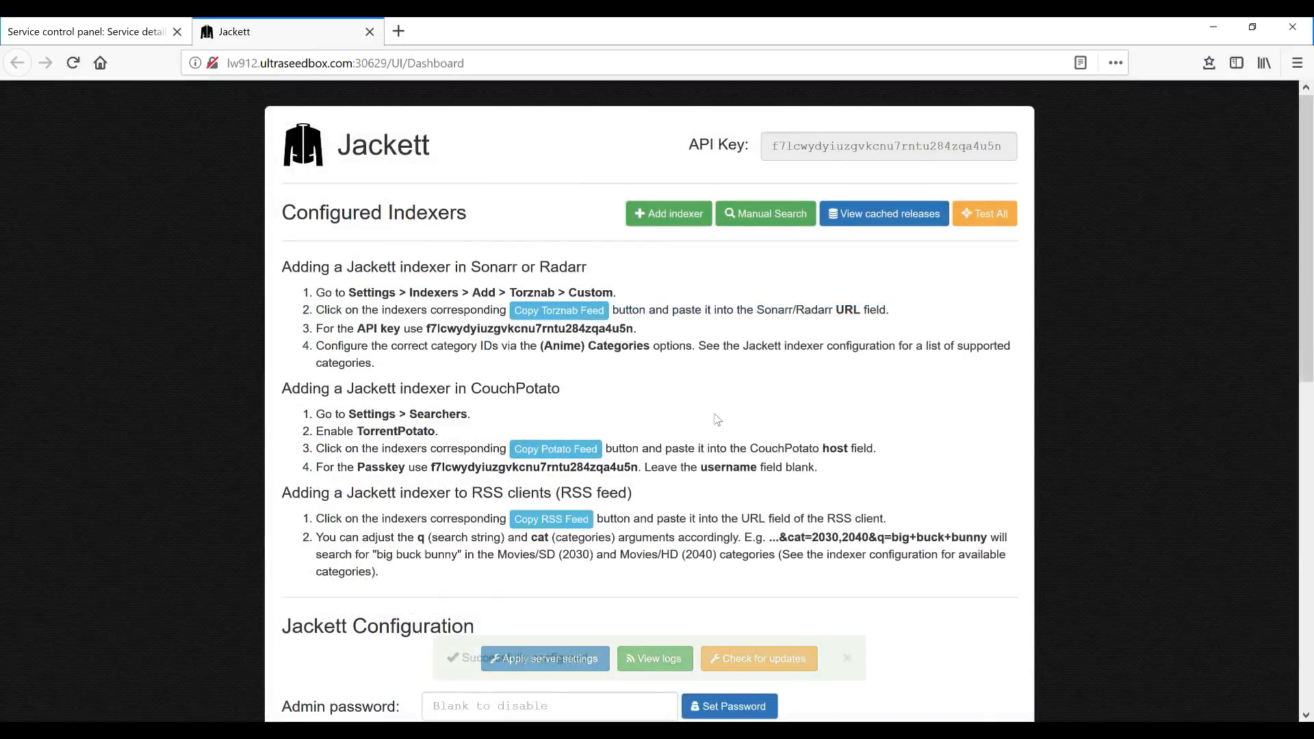
# - Add the public TV indexer EZTV to Jackett's configured indexers
pyautogui.click(671, 214)
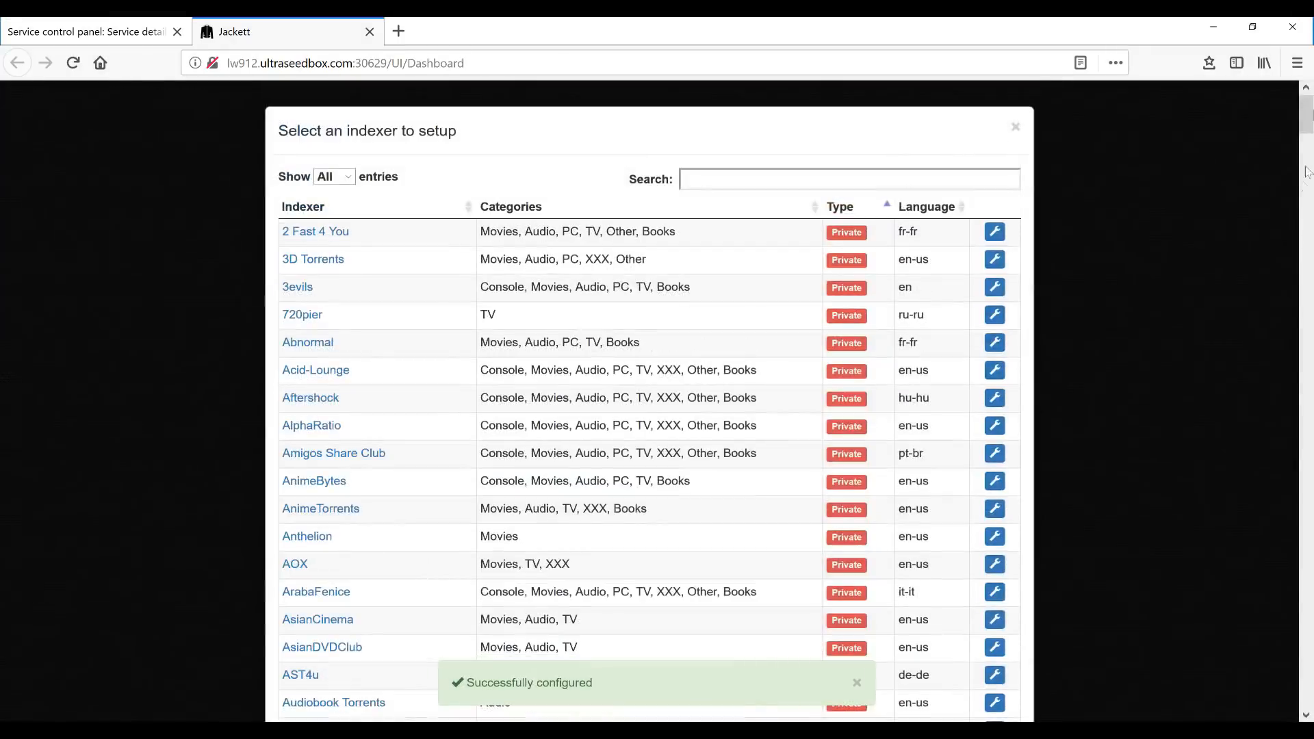
pyautogui.moveTo(1306, 115); pyautogui.dragTo(1307, 627)
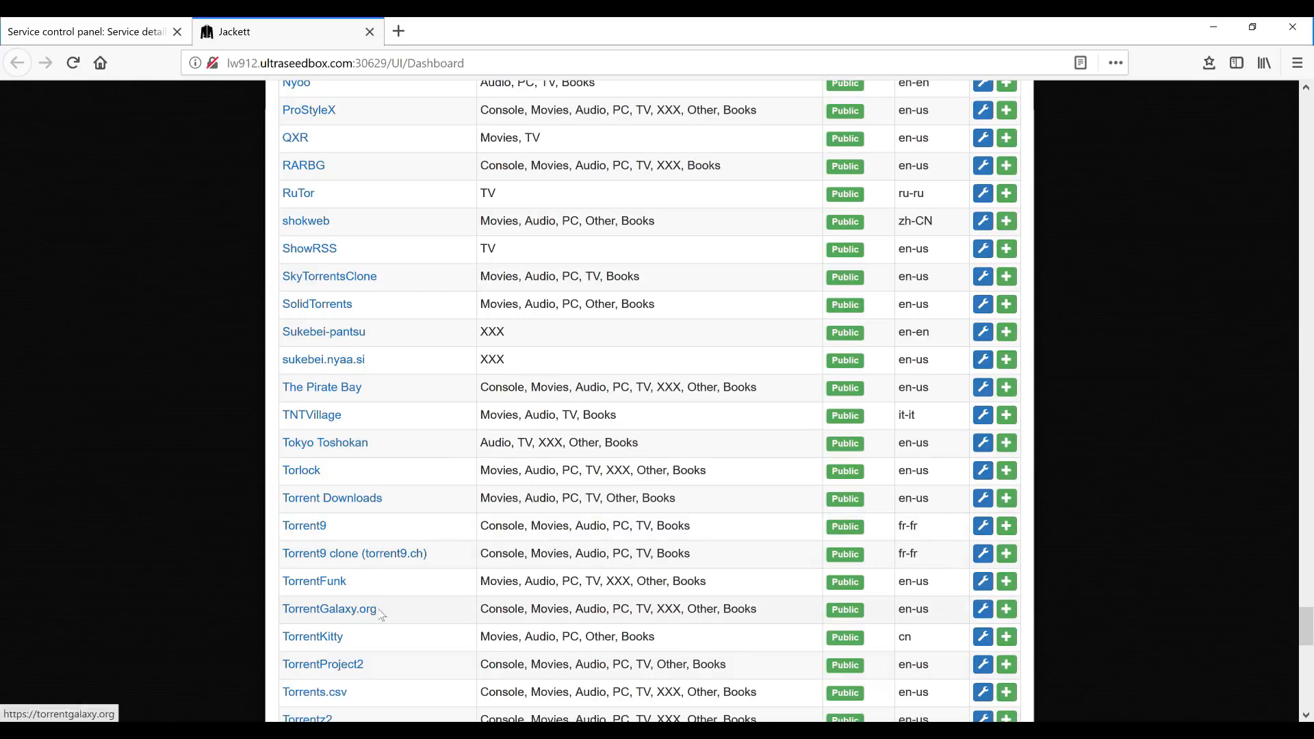
pyautogui.scroll(2, 510, 542)
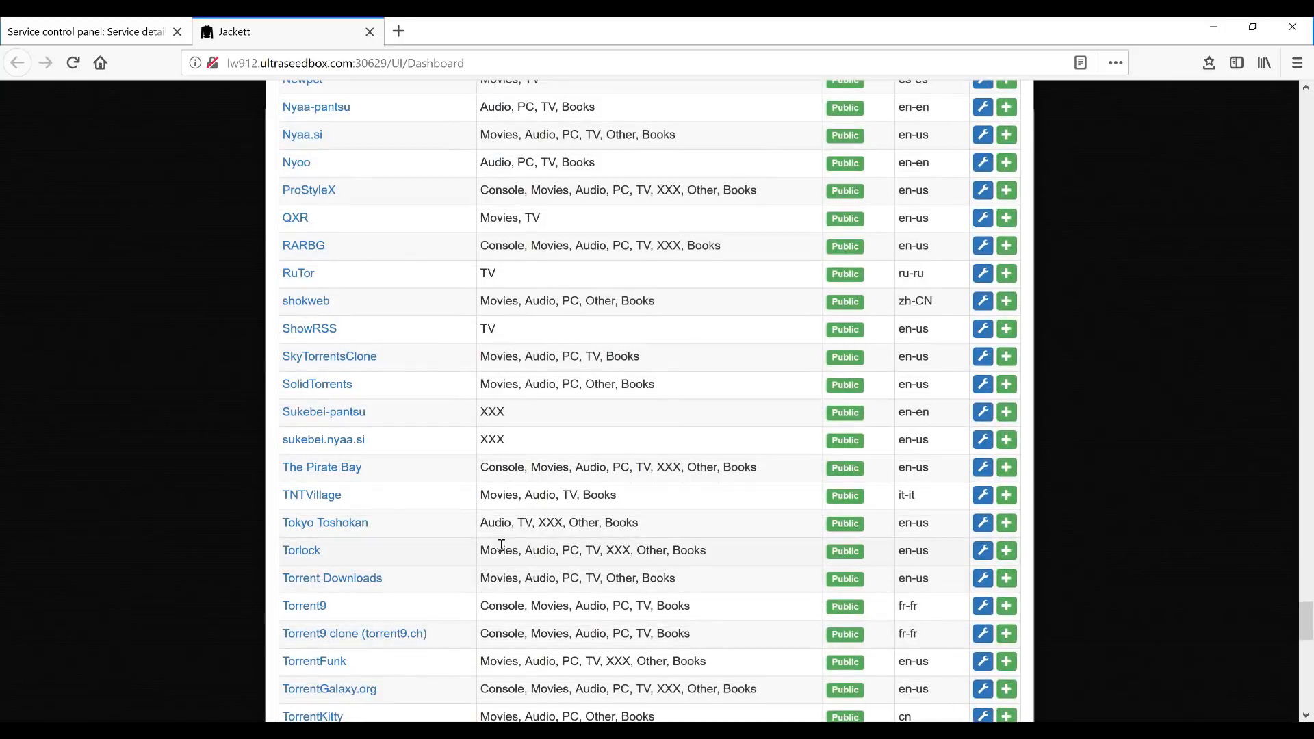
pyautogui.scroll(2, 502, 544)
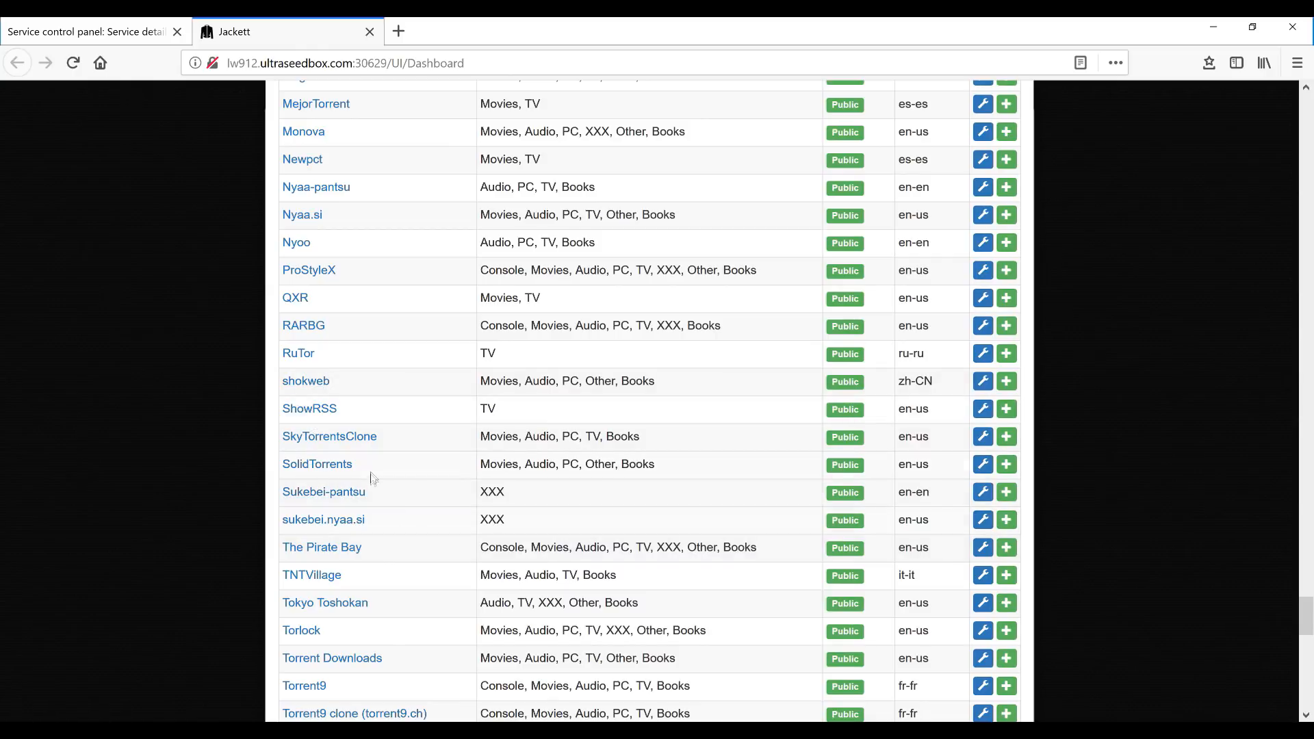
pyautogui.scroll(1, 377, 477)
pyautogui.scroll(8, 378, 476)
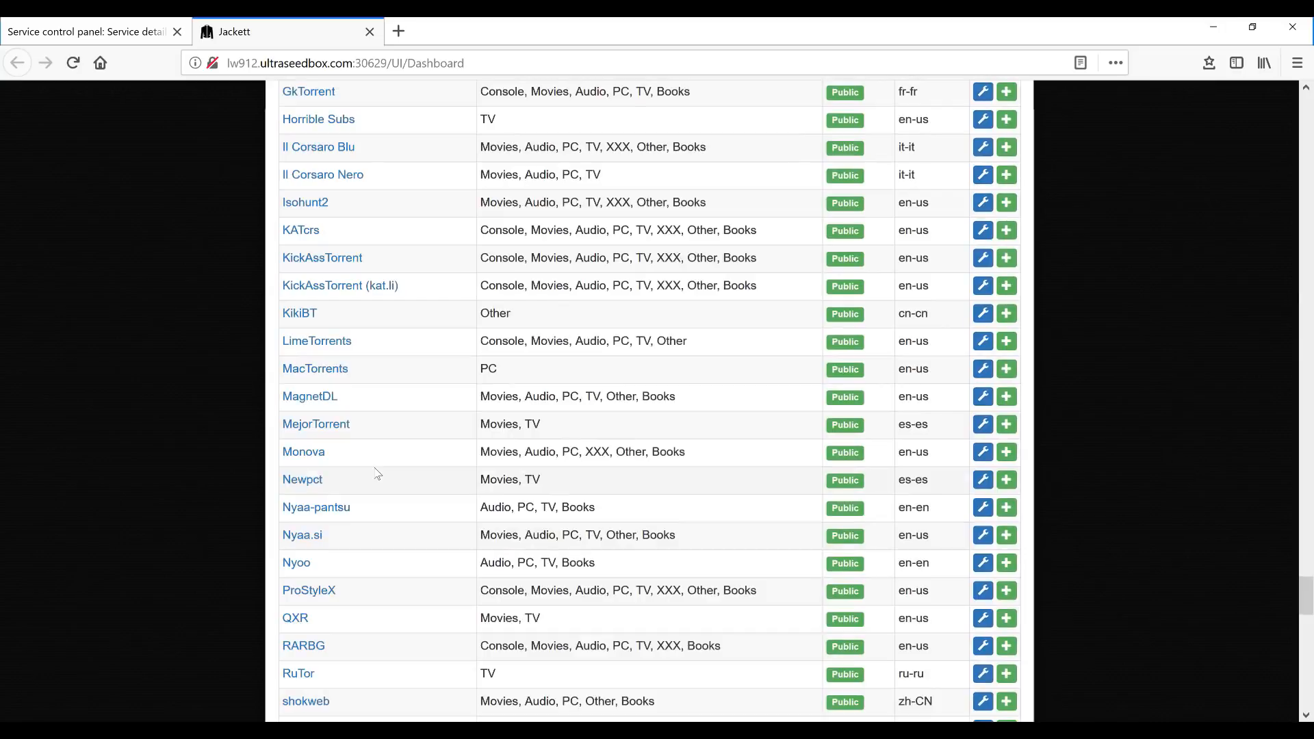
pyautogui.scroll(6, 375, 468)
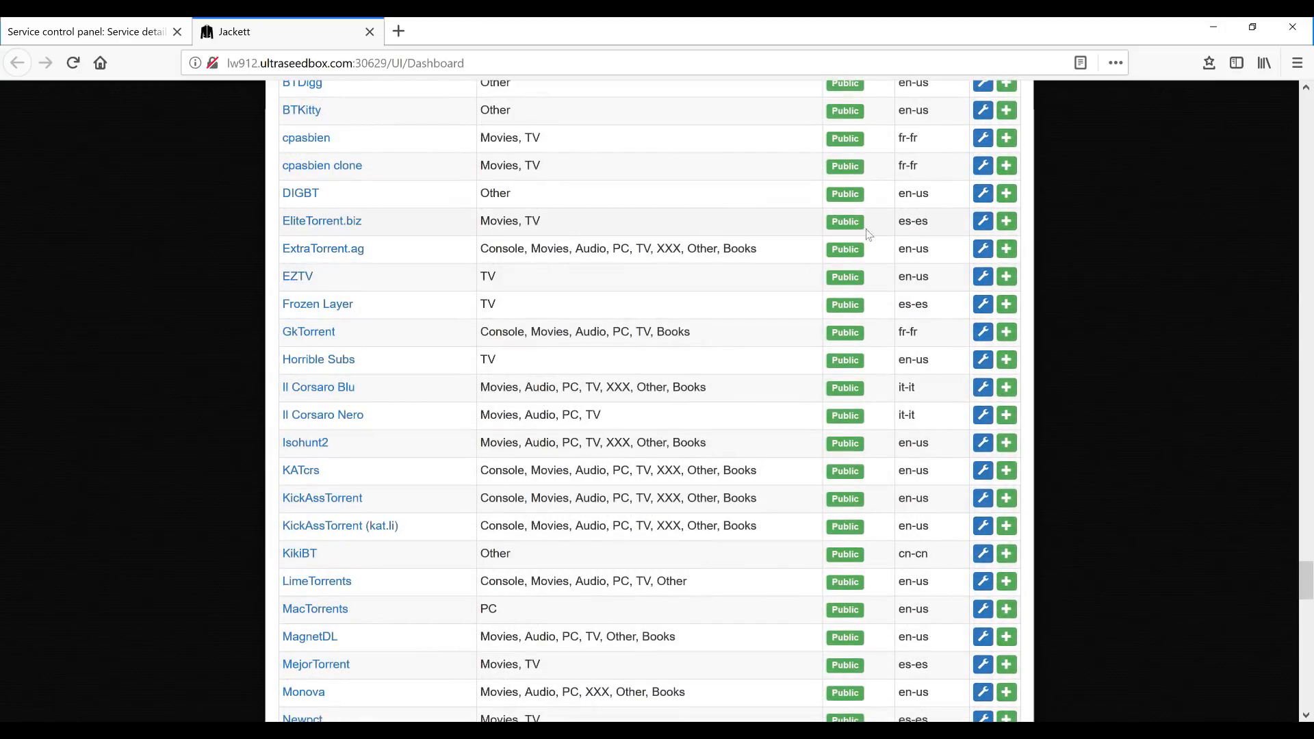
pyautogui.click(1005, 276)
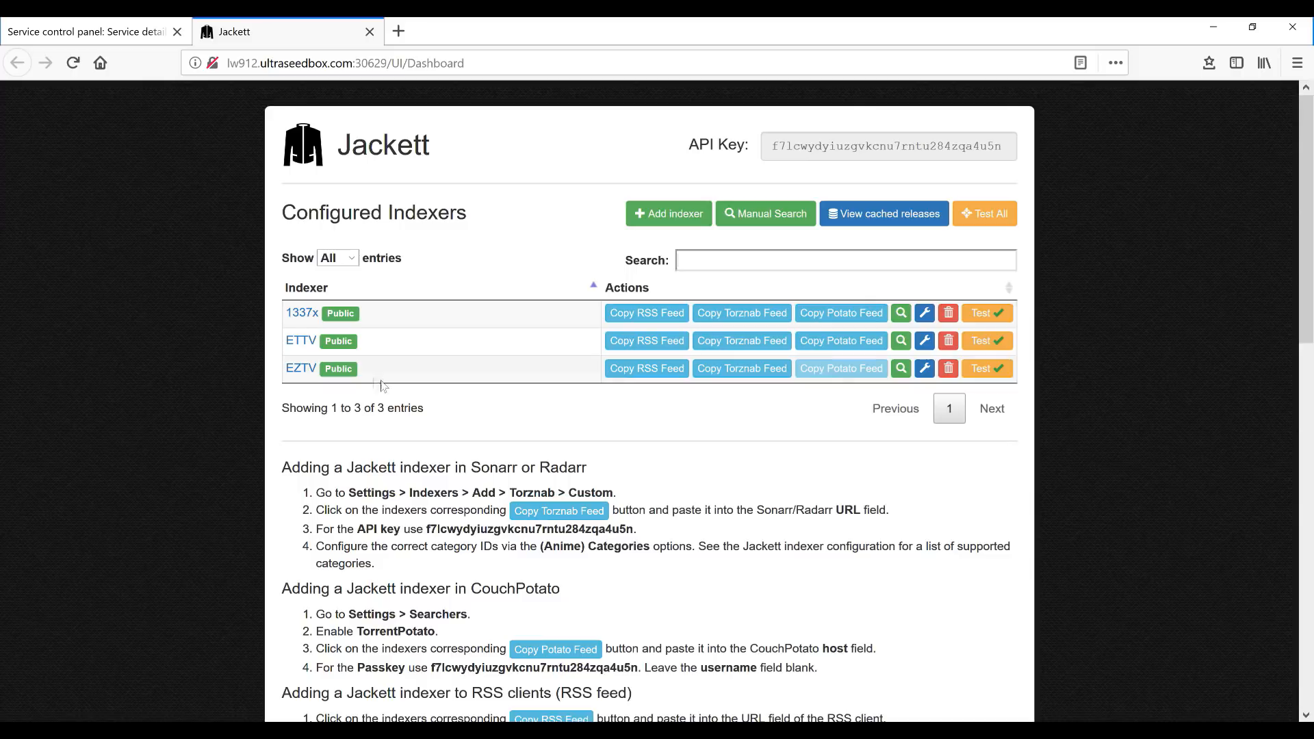
# - Review the configured indexers and the instructions for adding a Jackett indexer in Sonarr or Radarr
pyautogui.scroll(-3, 542, 395)
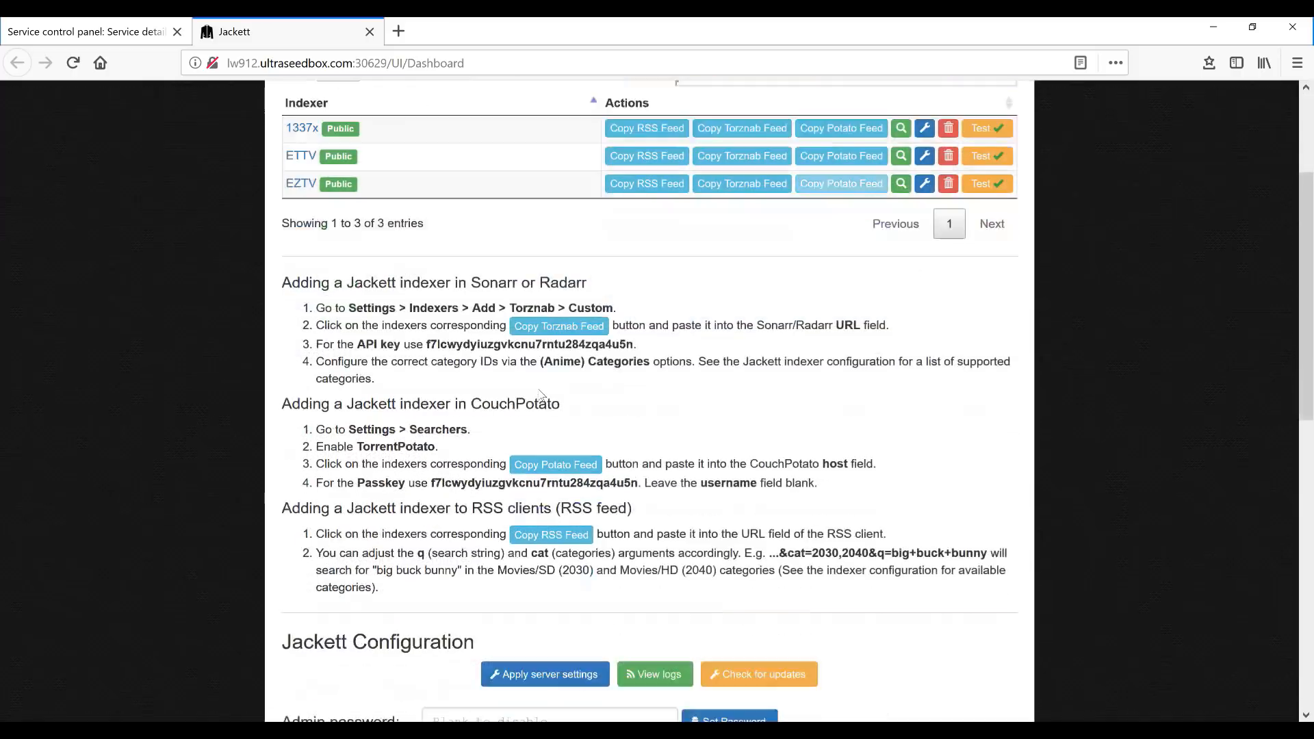
pyautogui.scroll(-3, 718, 416)
pyautogui.scroll(4, 718, 416)
pyautogui.scroll(2, 718, 416)
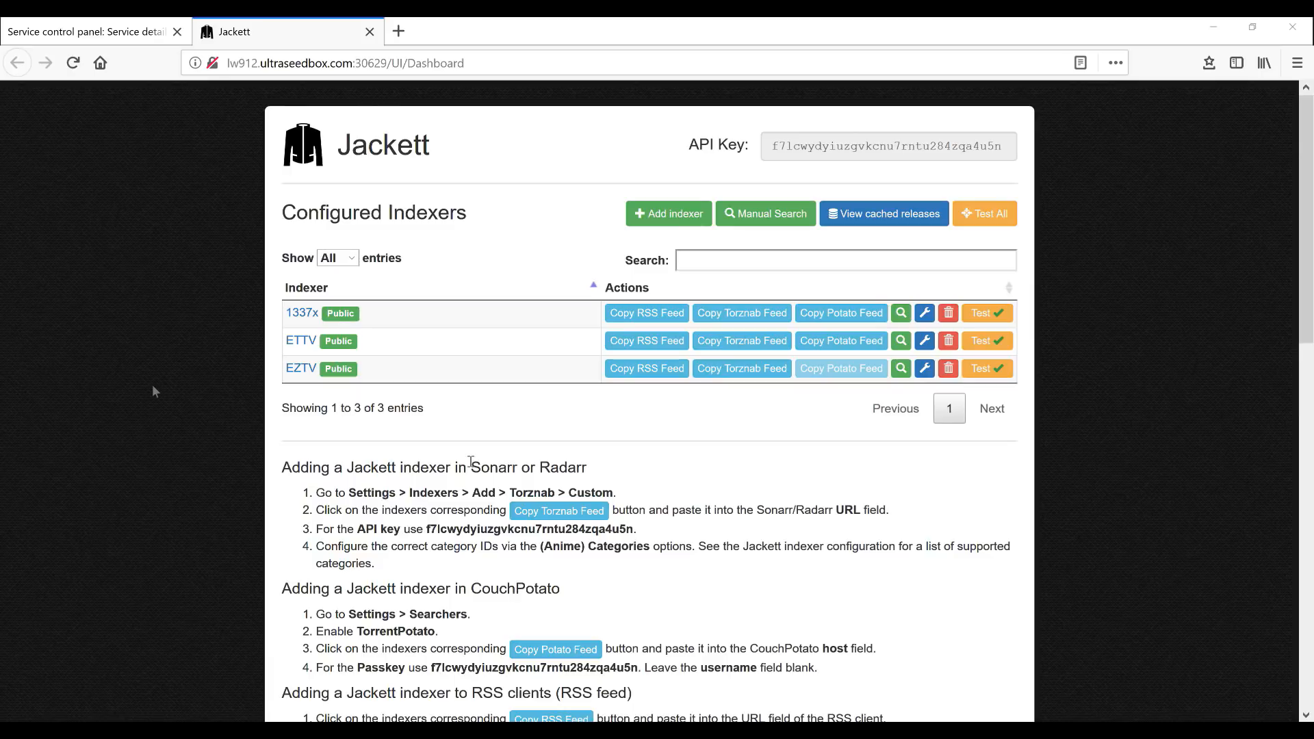
# - Connect to Radarr's web interface from the slot's installed applications and check its system health status
pyautogui.click(103, 33)
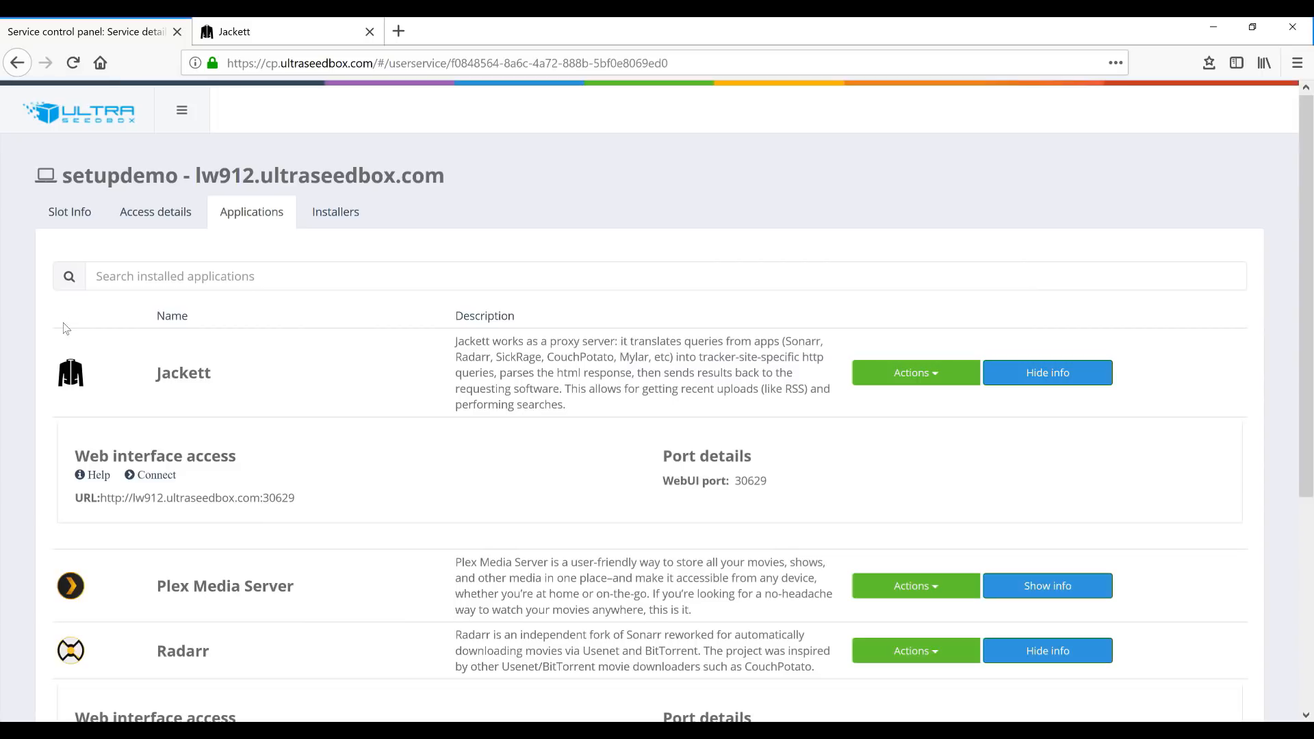
pyautogui.scroll(-3, 507, 505)
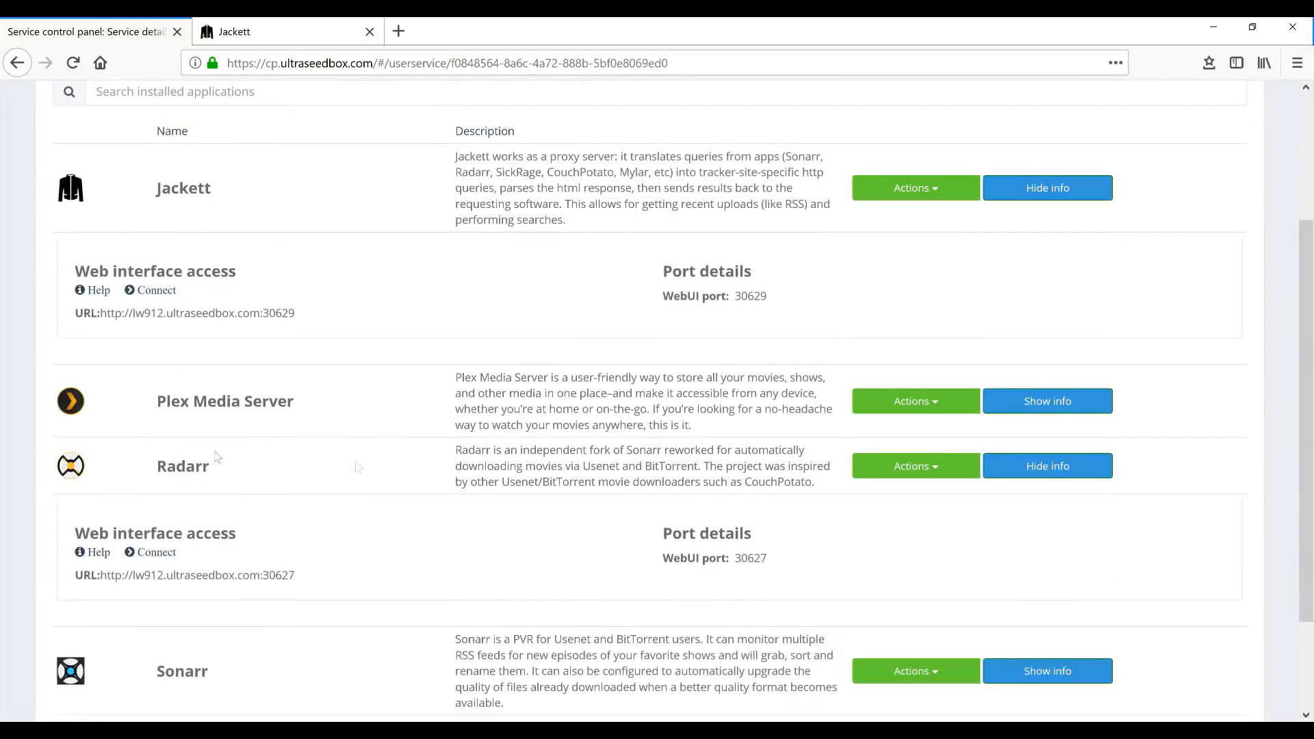
pyautogui.click(1049, 469)
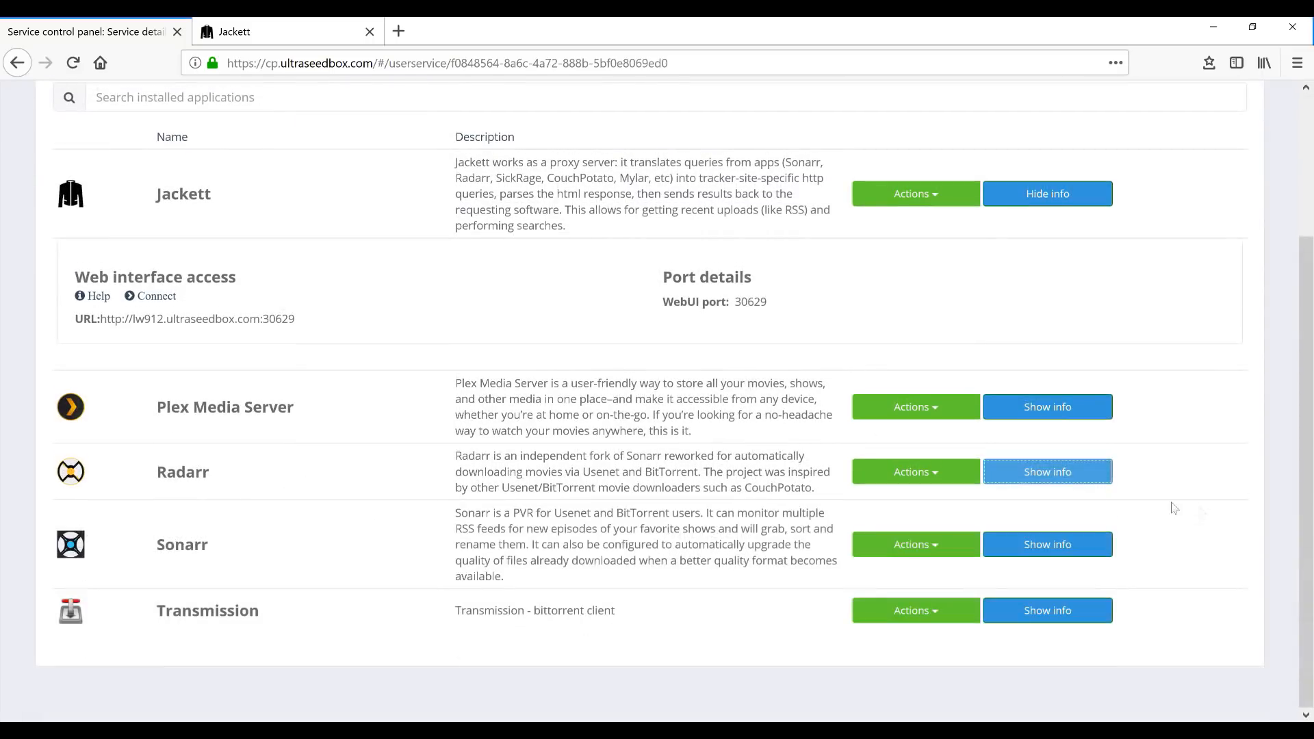
pyautogui.click(1035, 472)
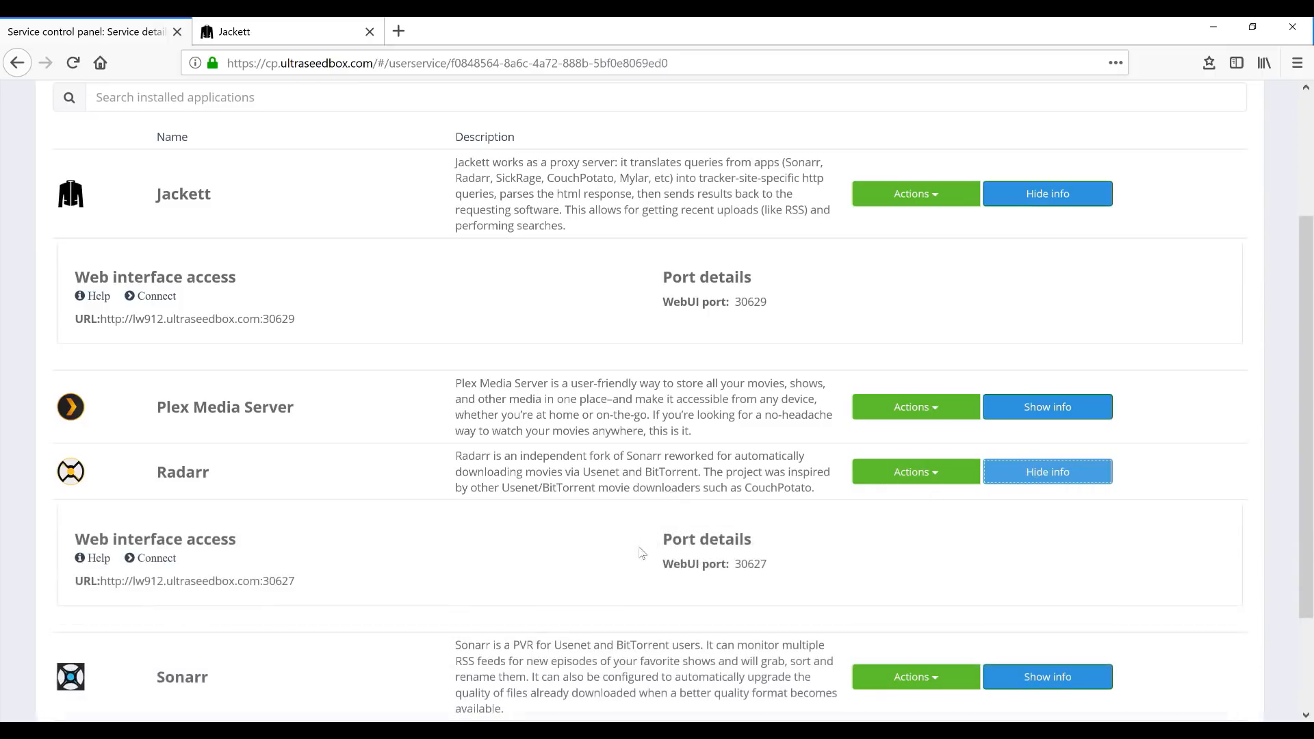
pyautogui.click(162, 565)
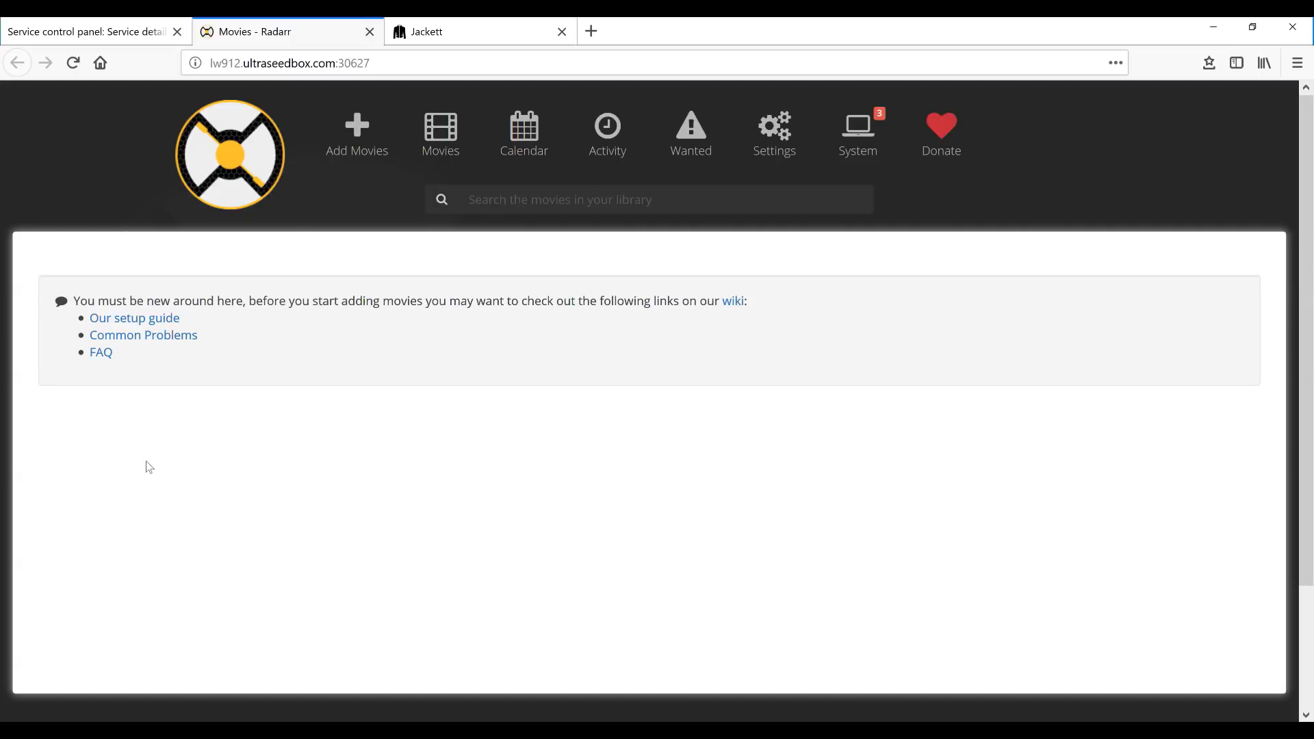
pyautogui.click(856, 133)
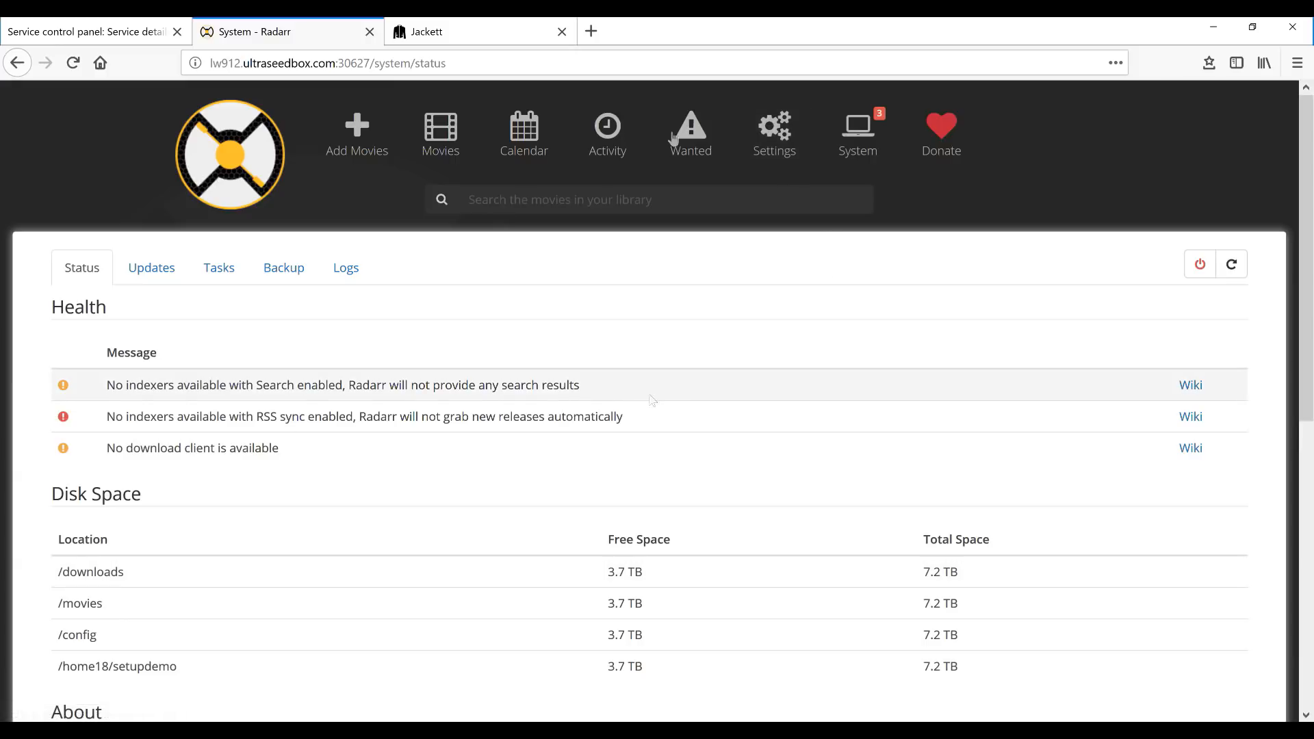
# - Show the advanced options in Radarr's media management settings, save, and turn on Rename Movies
pyautogui.click(774, 134)
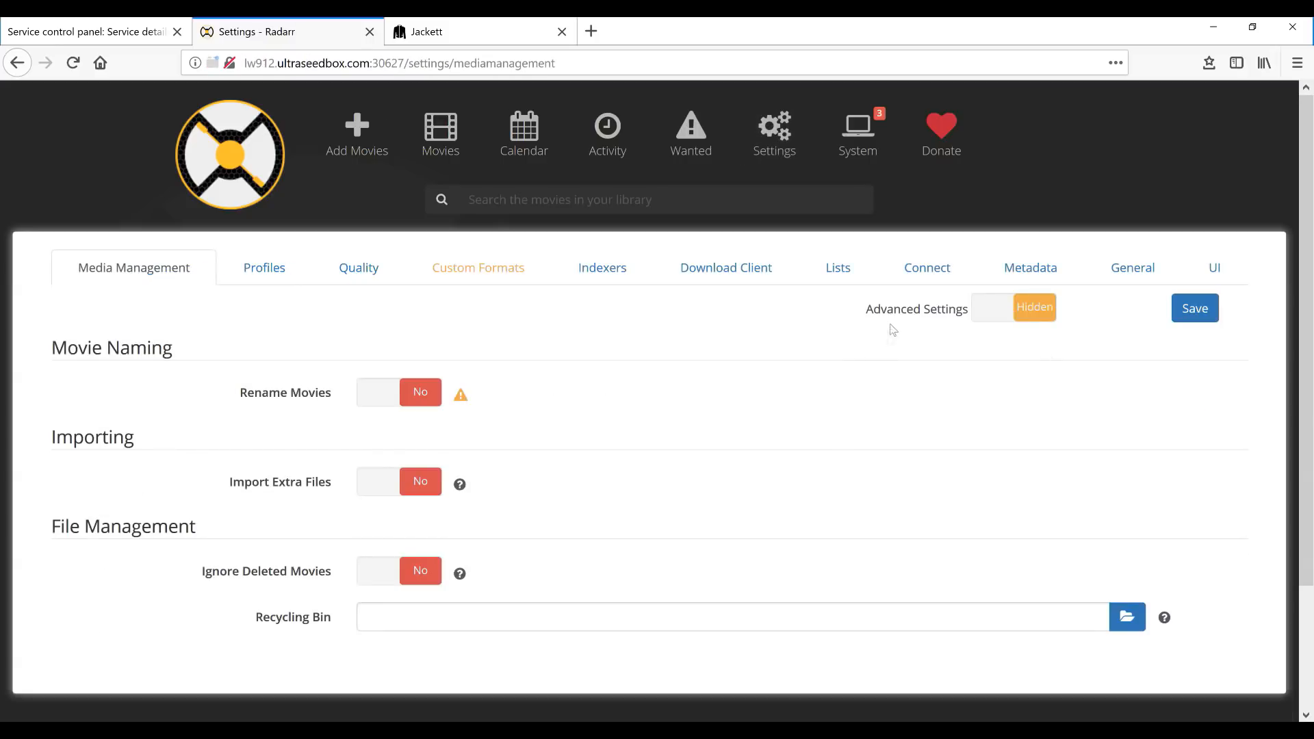
pyautogui.click(1028, 308)
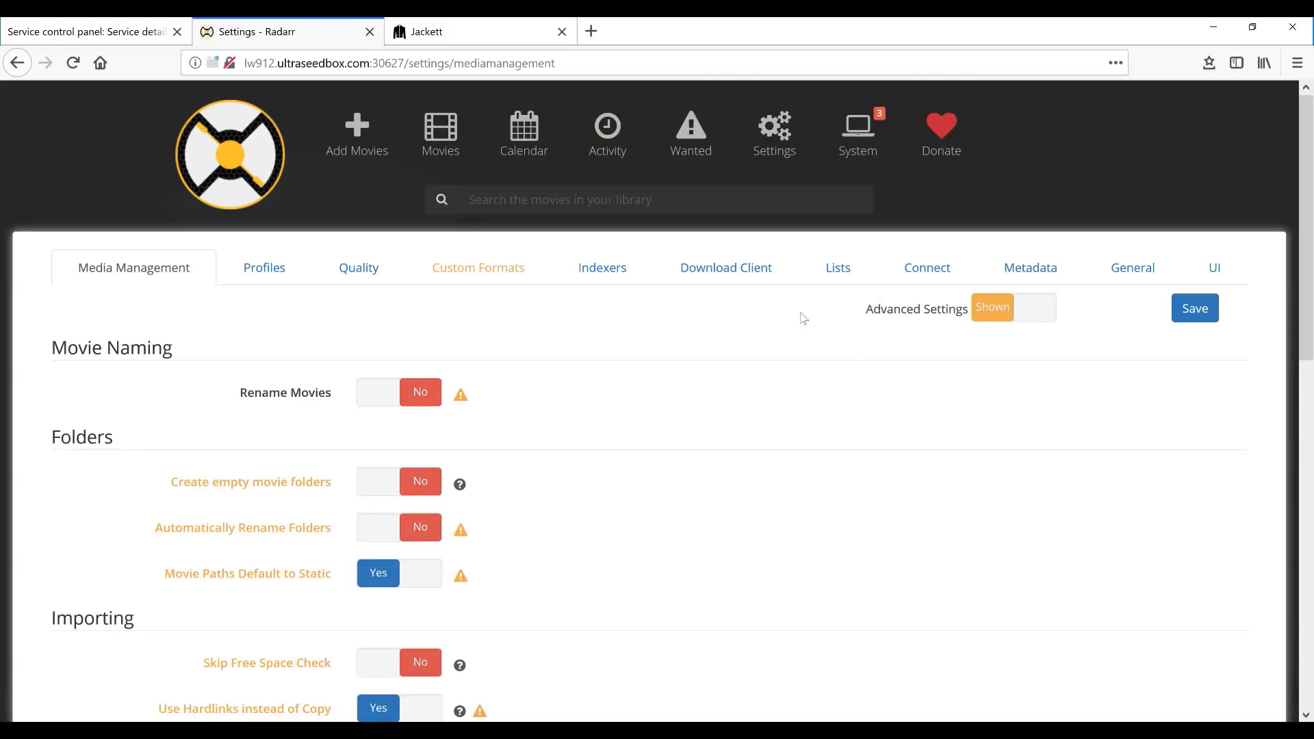
pyautogui.click(1194, 308)
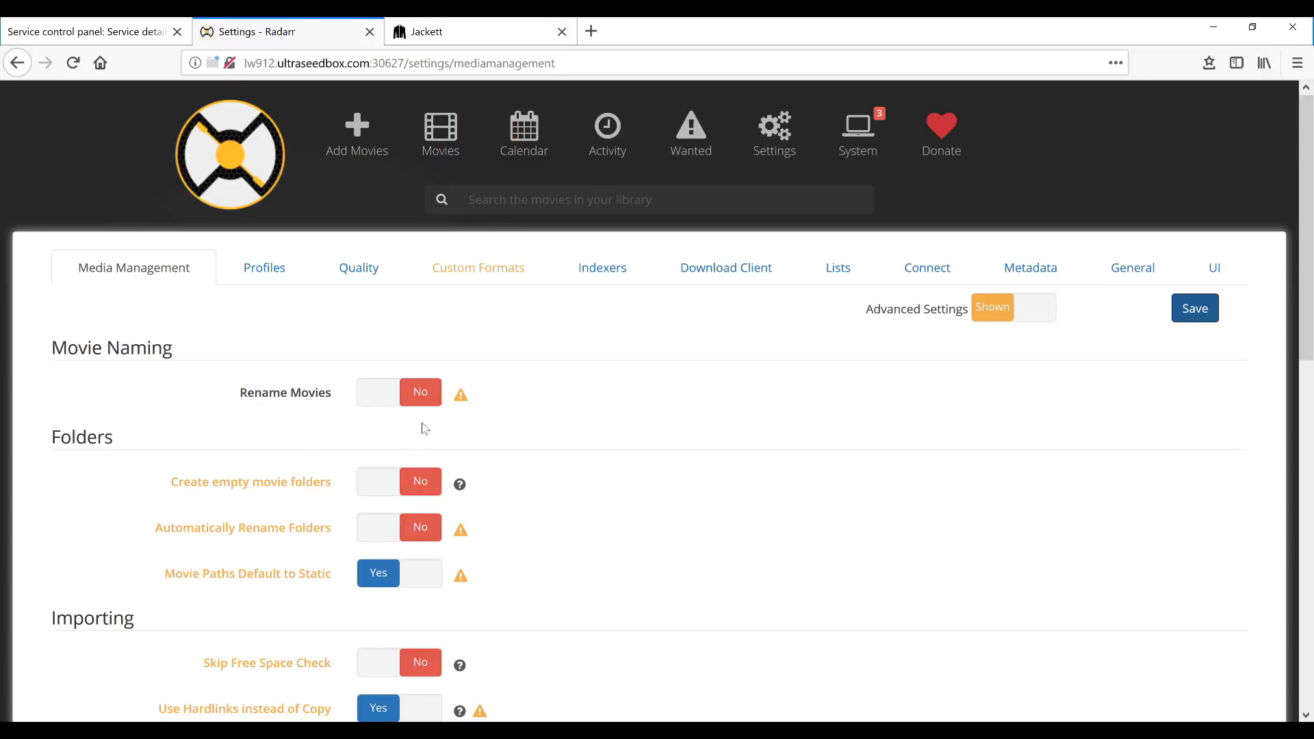
pyautogui.click(423, 400)
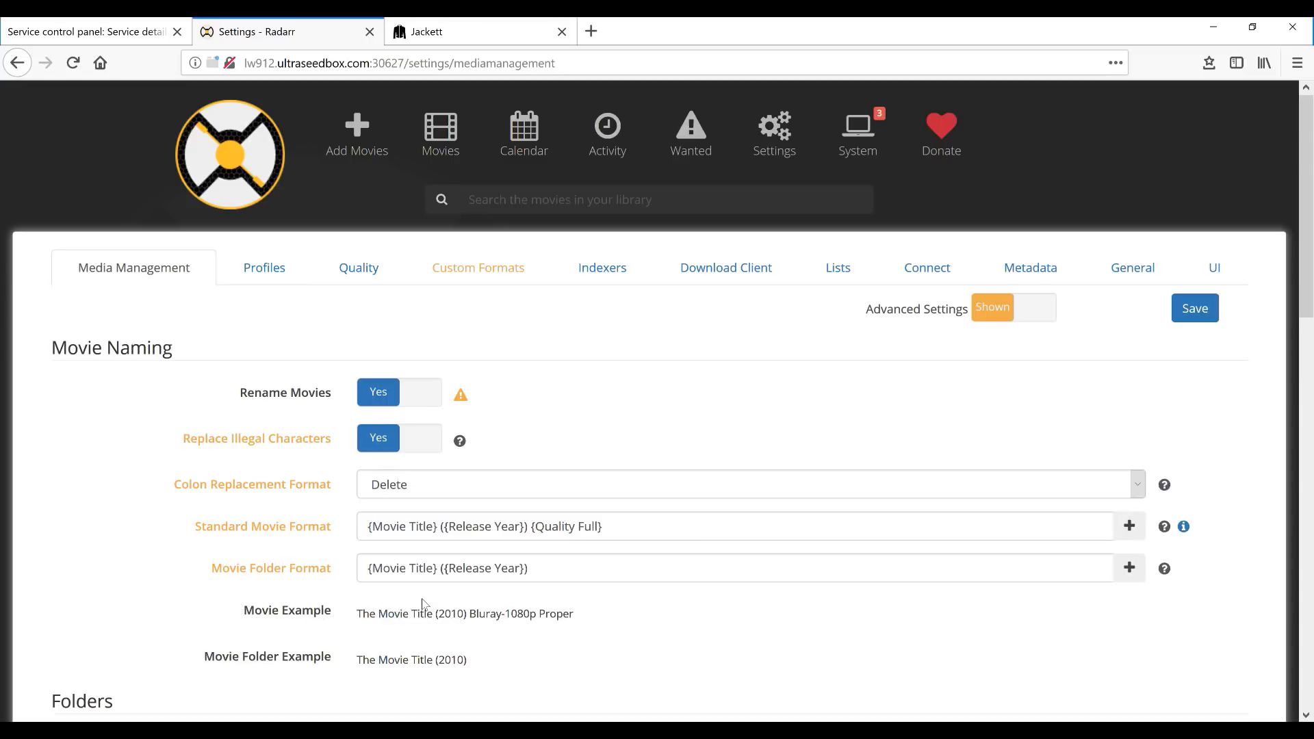
# - Shorten the Standard Movie Format to {Movie Title}, removing the release year and quality tokens
pyautogui.click(1131, 529)
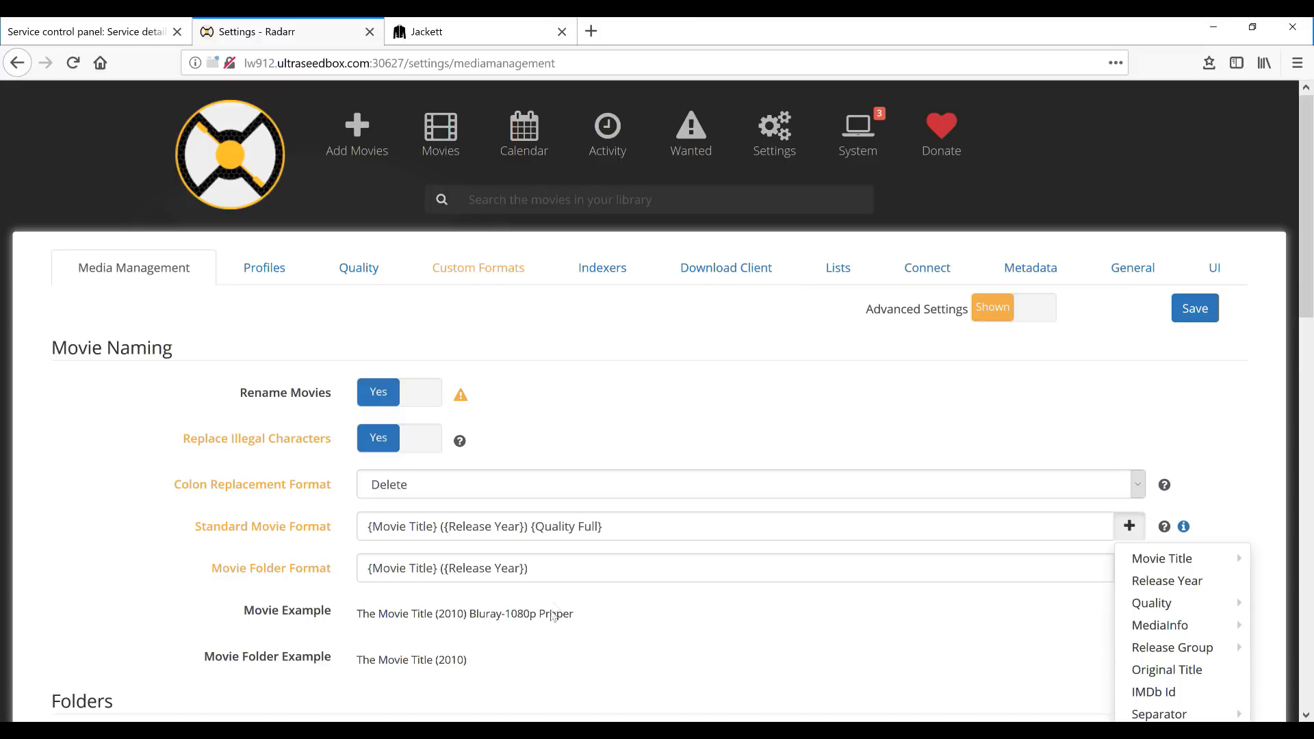
pyautogui.click(646, 524)
pyautogui.press('BackSpace')
pyautogui.press('BackSpace')
pyautogui.press('BackSpace')
pyautogui.press('BackSpace')
pyautogui.press('BackSpace')
pyautogui.press('BackSpace')
pyautogui.press('BackSpace')
pyautogui.press('BackSpace')
pyautogui.press('BackSpace')
pyautogui.press('BackSpace')
pyautogui.press('BackSpace')
pyautogui.press('BackSpace')
pyautogui.press('BackSpace')
pyautogui.press('BackSpace')
pyautogui.press('BackSpace')
pyautogui.press('BackSpace')
pyautogui.press('BackSpace')
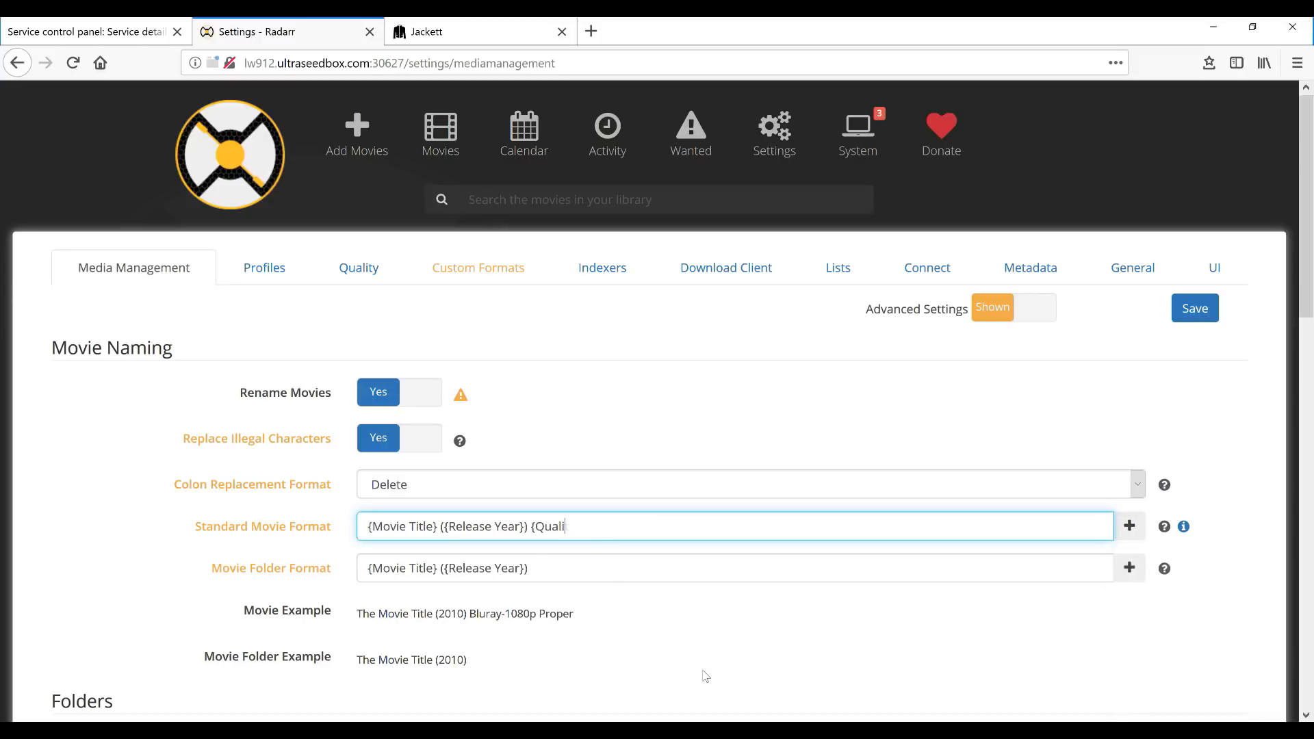
pyautogui.press('BackSpace')
pyautogui.press('BackSpace')
pyautogui.press('BackSpace')
pyautogui.press('BackSpace')
pyautogui.press('BackSpace')
pyautogui.press('BackSpace')
pyautogui.press('BackSpace')
pyautogui.press('BackSpace')
pyautogui.press('BackSpace')
pyautogui.press('BackSpace')
pyautogui.press('BackSpace')
pyautogui.press('BackSpace')
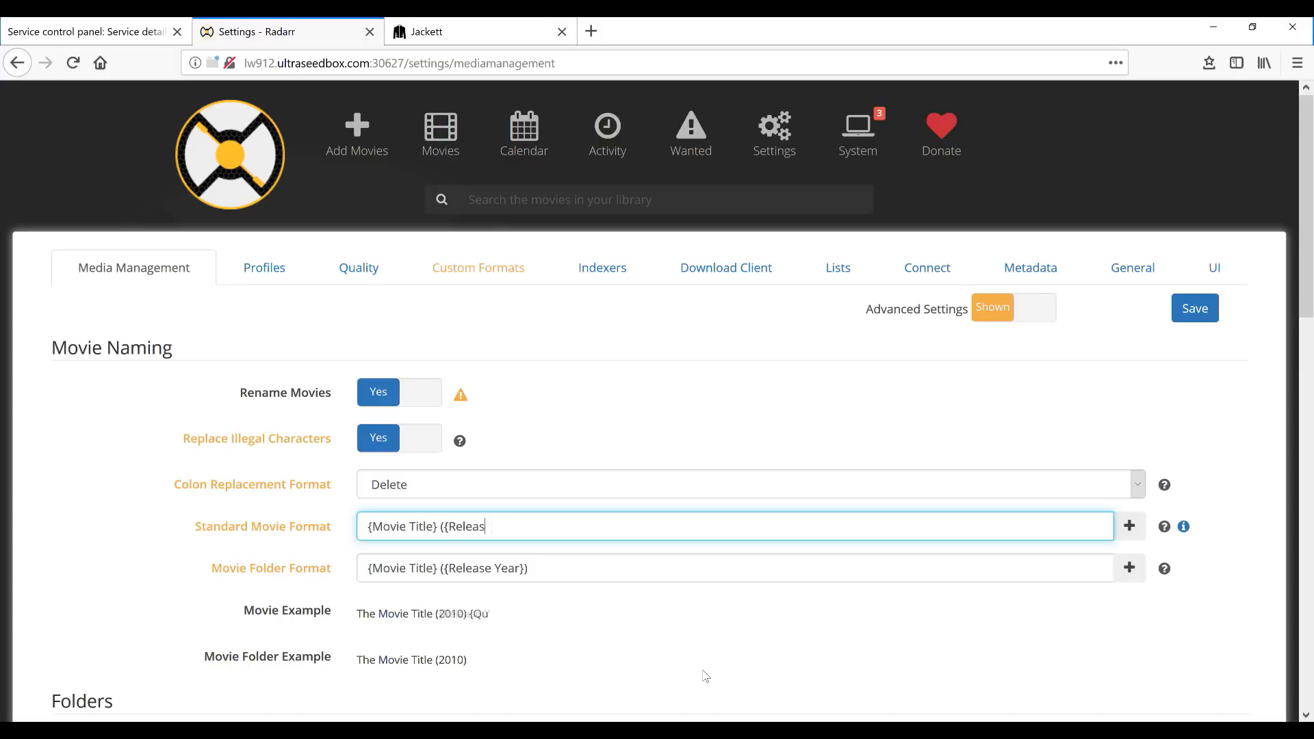
pyautogui.press('BackSpace')
pyautogui.press('BackSpace')
# - Turn on Import Extra Files in the importing settings
pyautogui.scroll(-1, 655, 603)
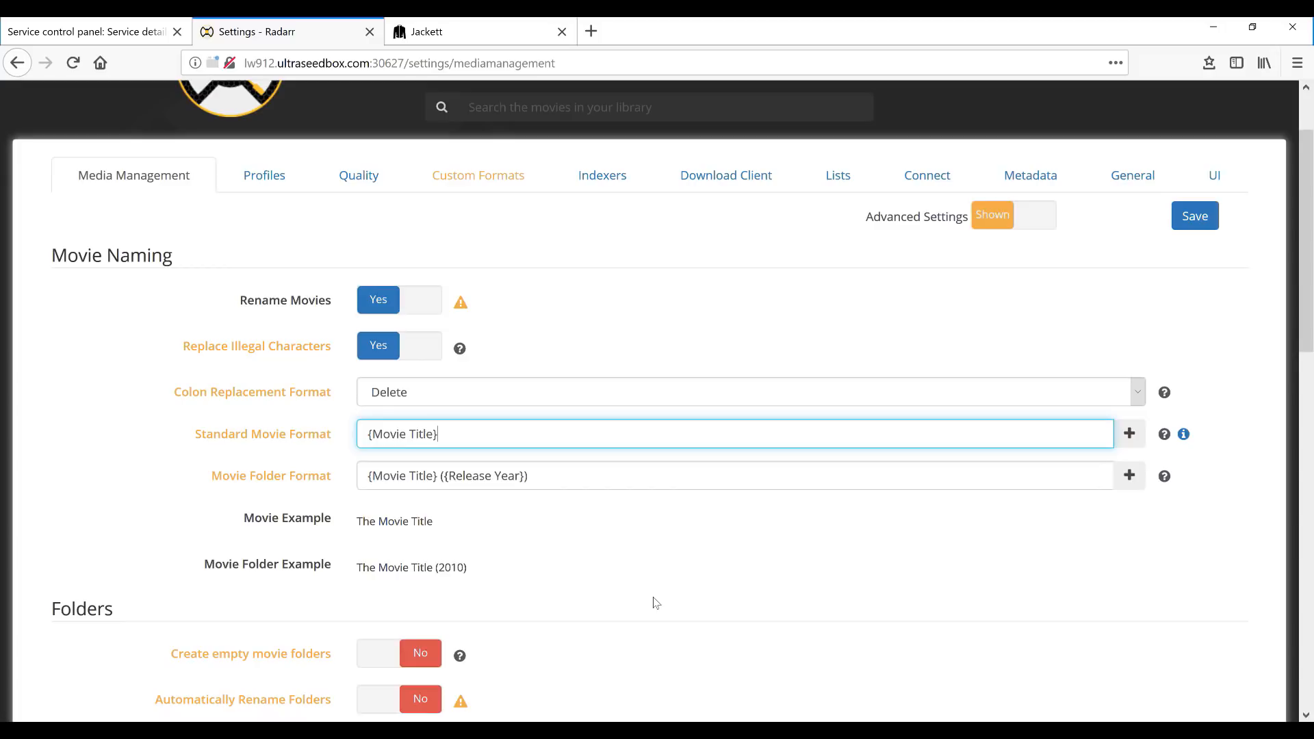
pyautogui.scroll(-3, 610, 610)
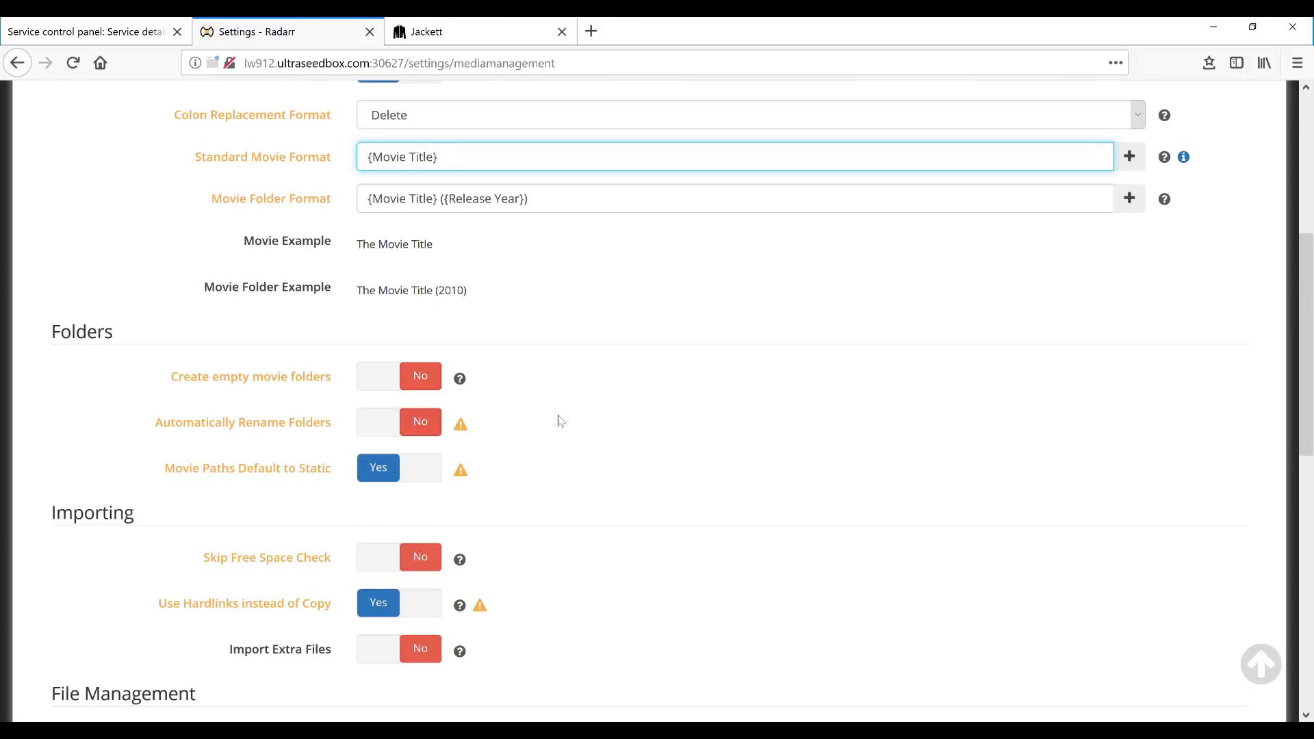
pyautogui.scroll(-3, 554, 420)
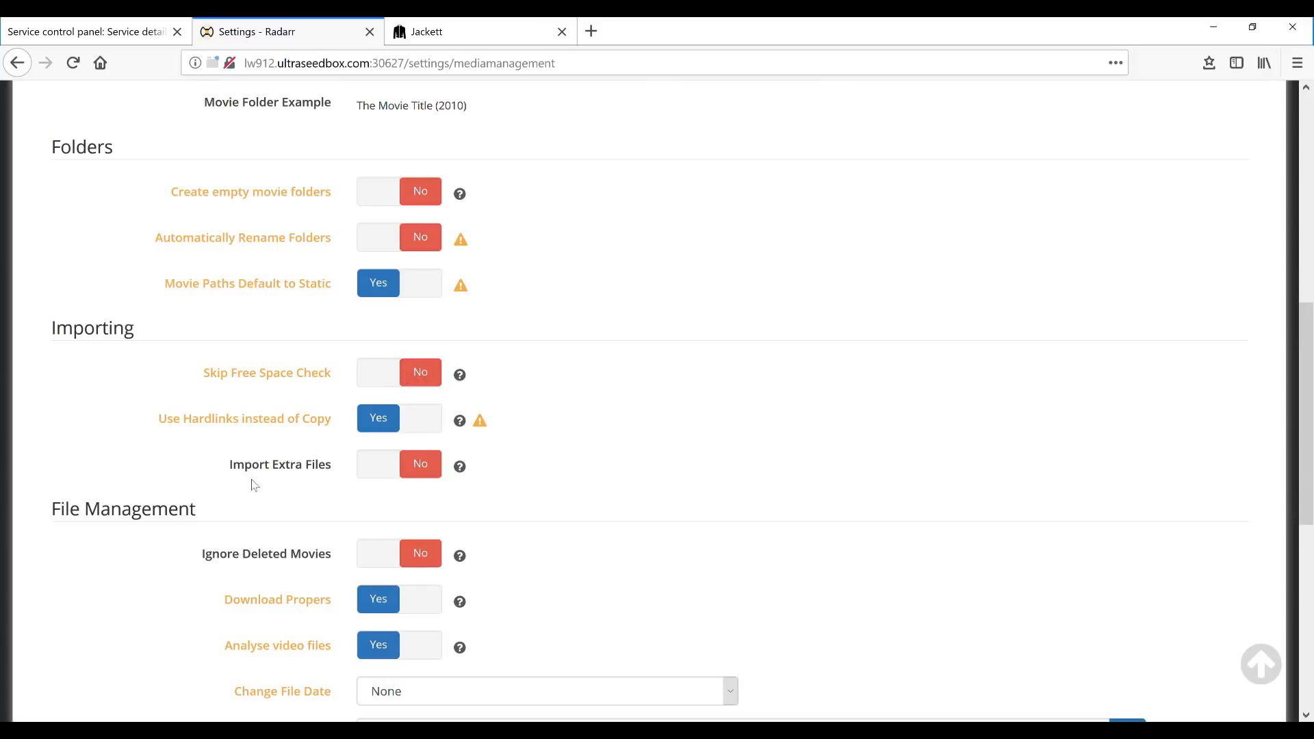
pyautogui.click(412, 465)
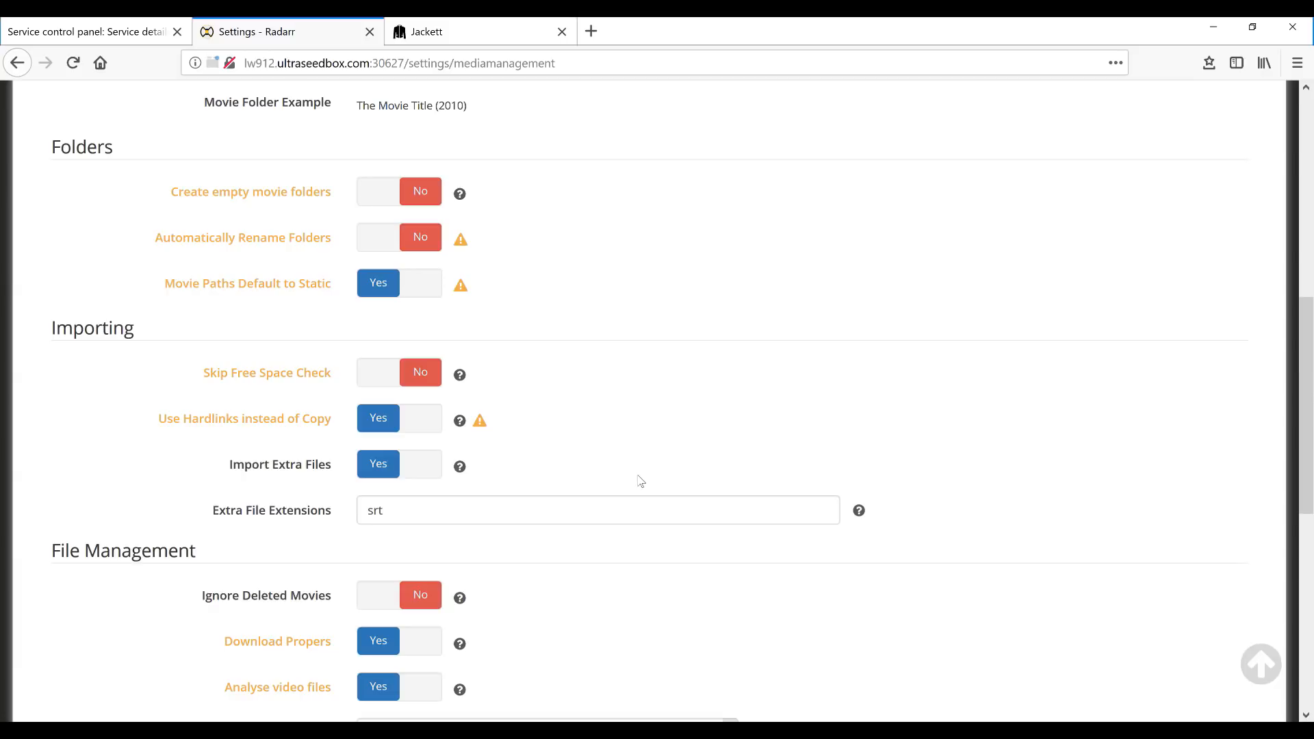
# - Turn on Ignore Deleted Movies under File Management and save the media management settings
pyautogui.scroll(-3, 678, 514)
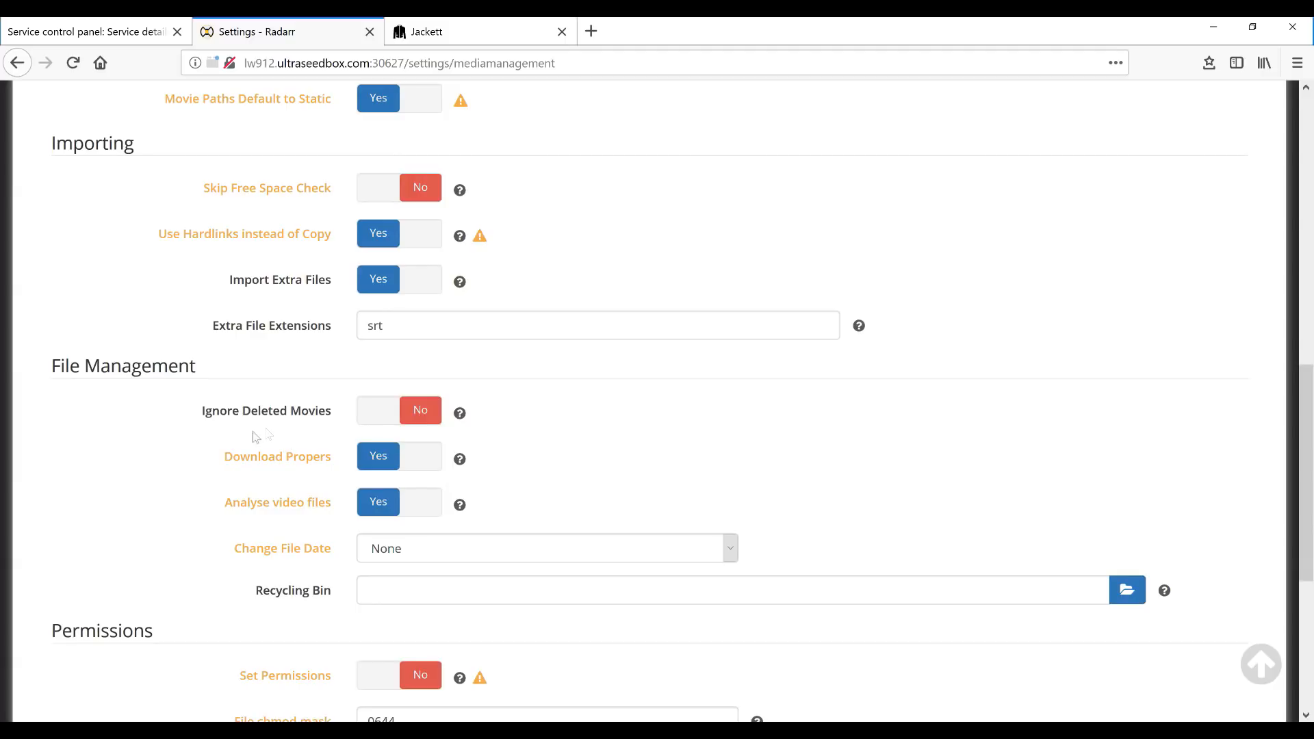
pyautogui.click(417, 415)
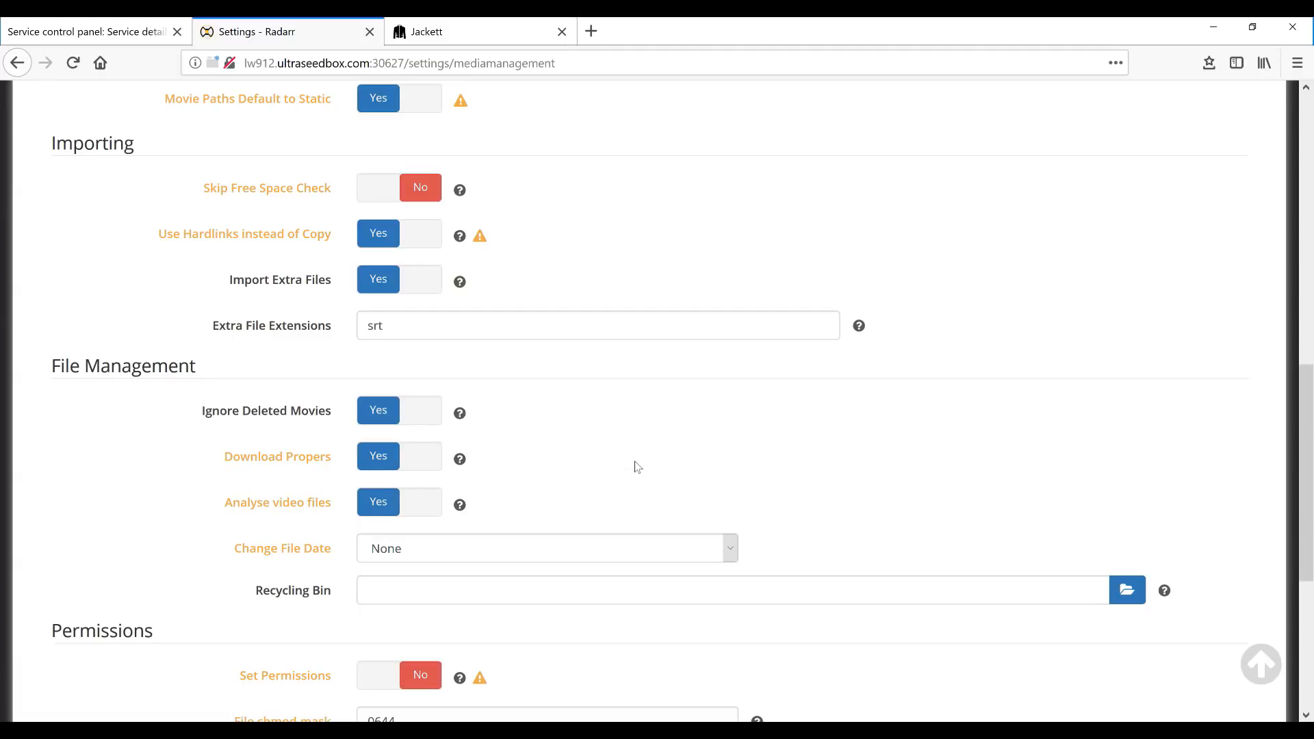
pyautogui.scroll(-1, 746, 473)
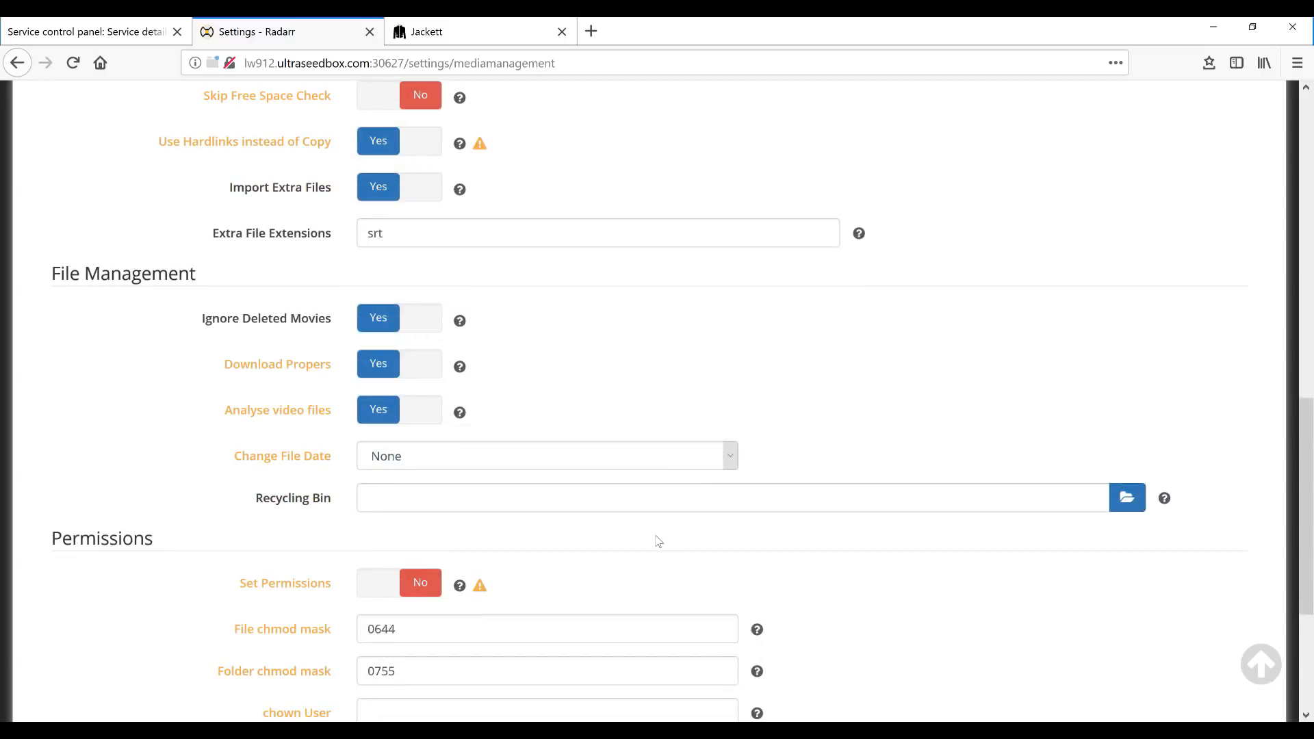
pyautogui.scroll(-2, 606, 548)
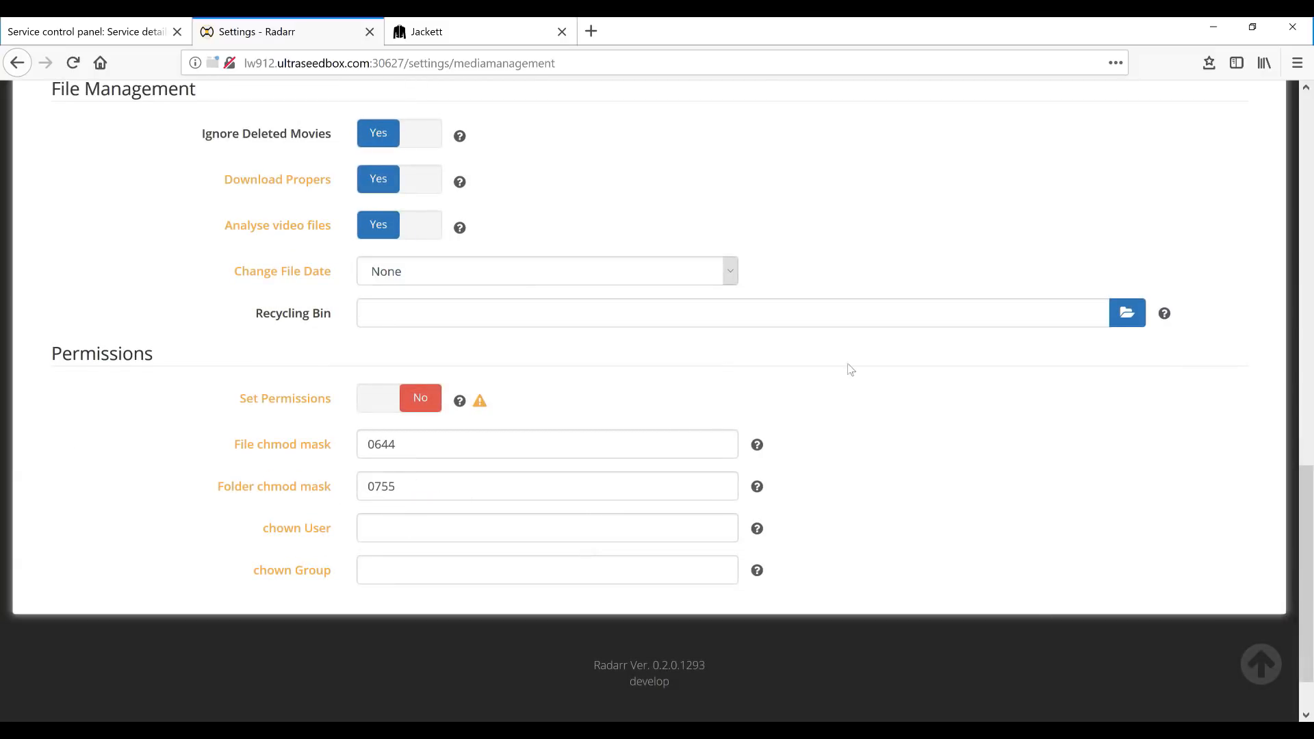
pyautogui.click(1261, 664)
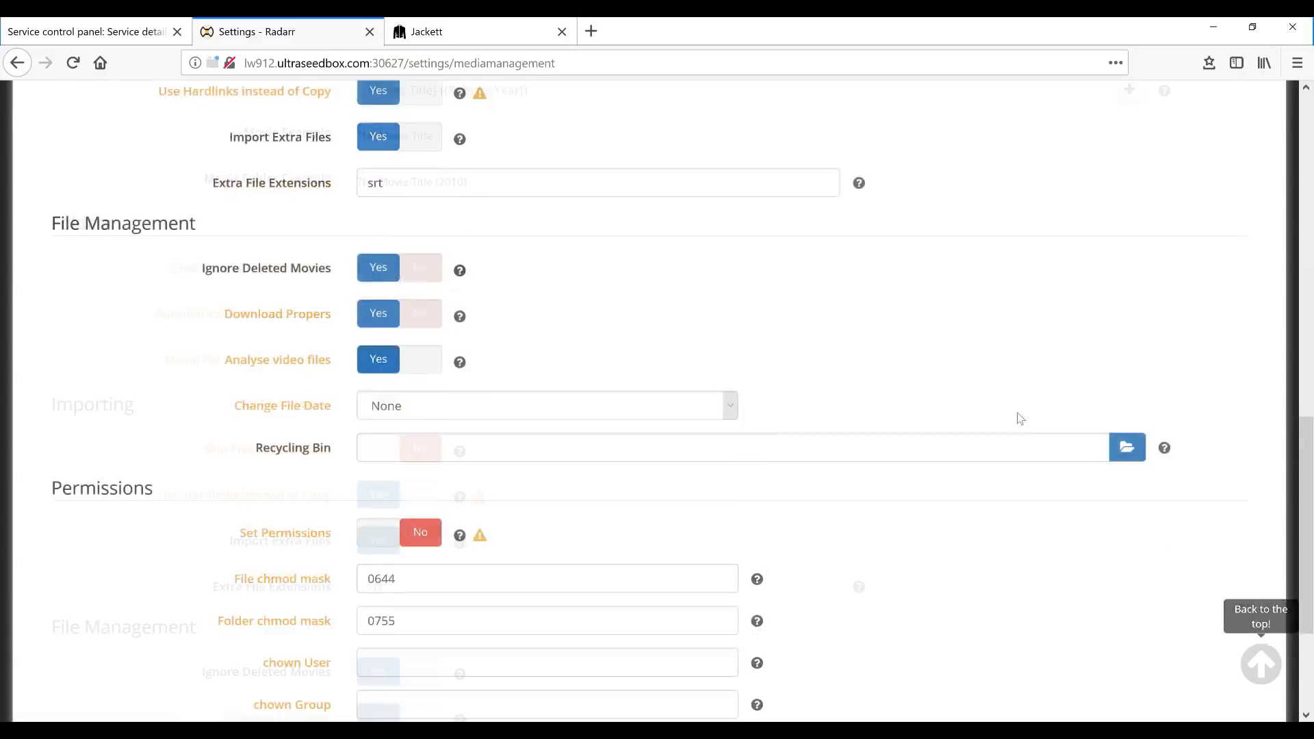
pyautogui.click(1197, 312)
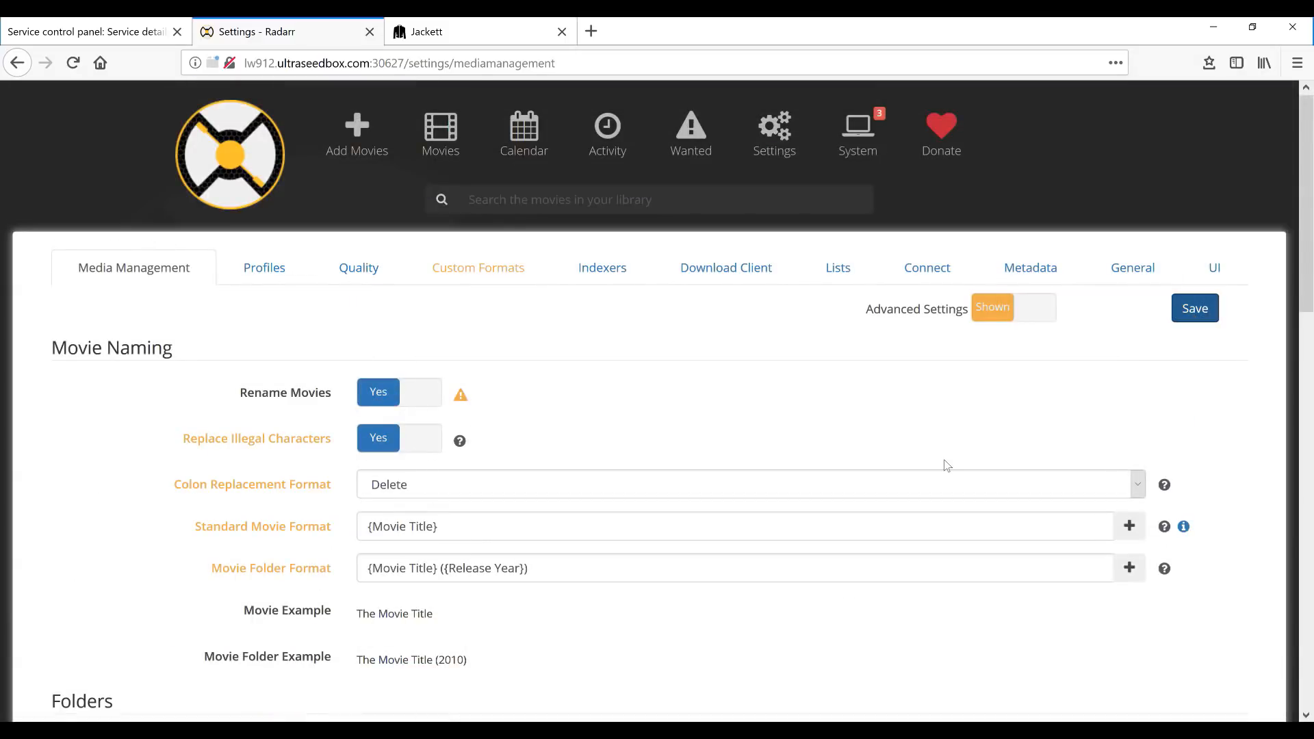
# - Open the Any quality profile for editing and set its cutoff to Bluray-1080p
pyautogui.click(219, 276)
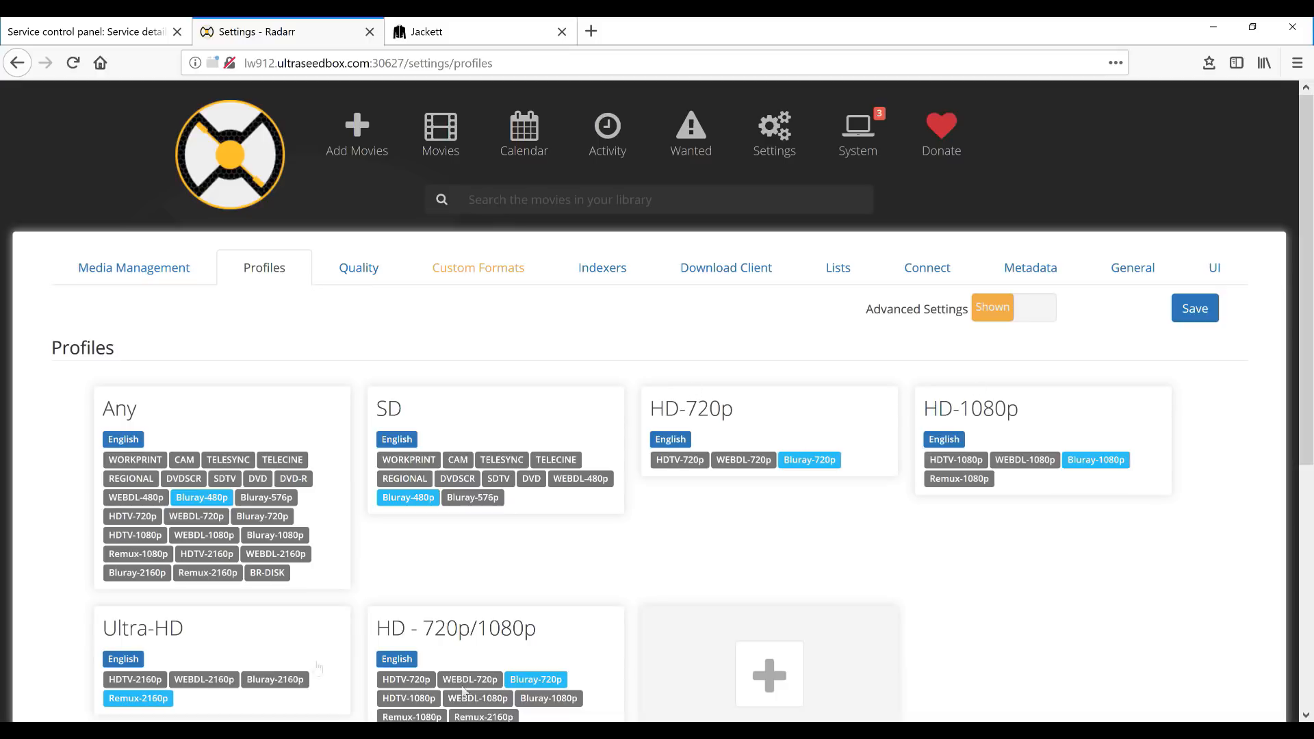
pyautogui.click(259, 419)
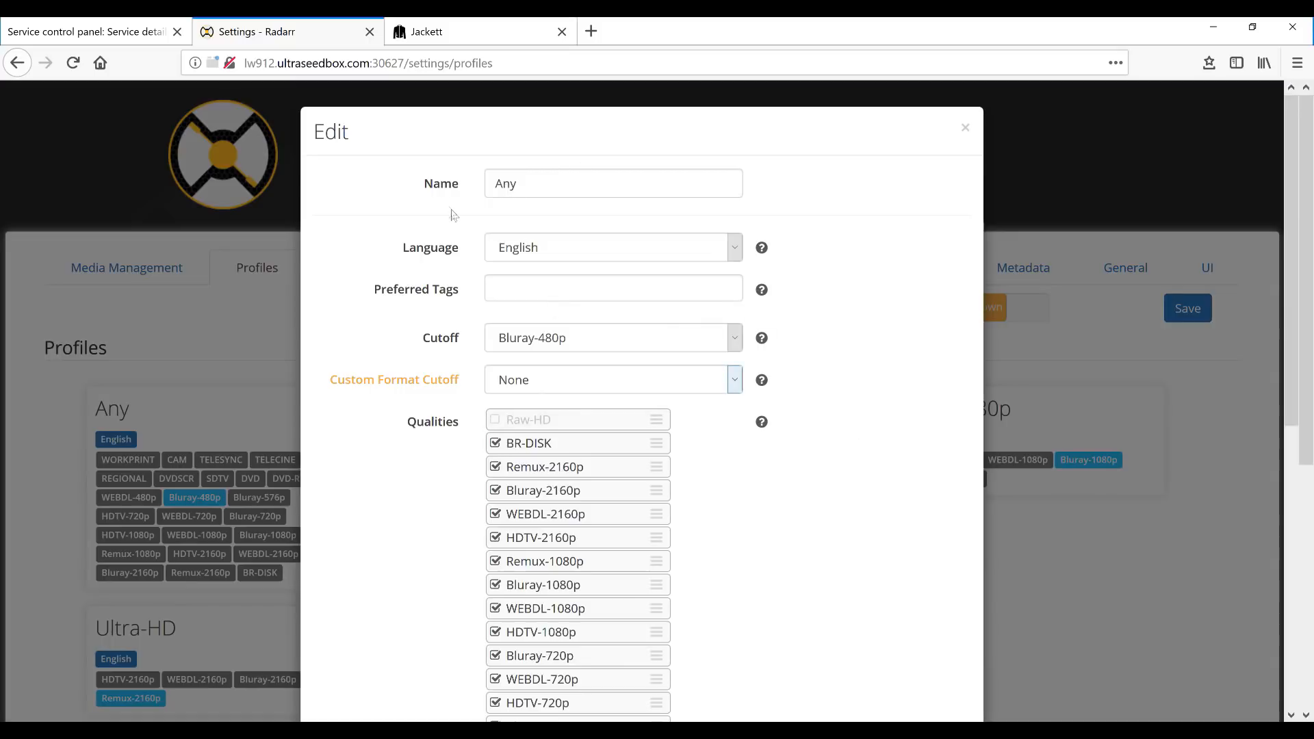
pyautogui.scroll(-3, 842, 387)
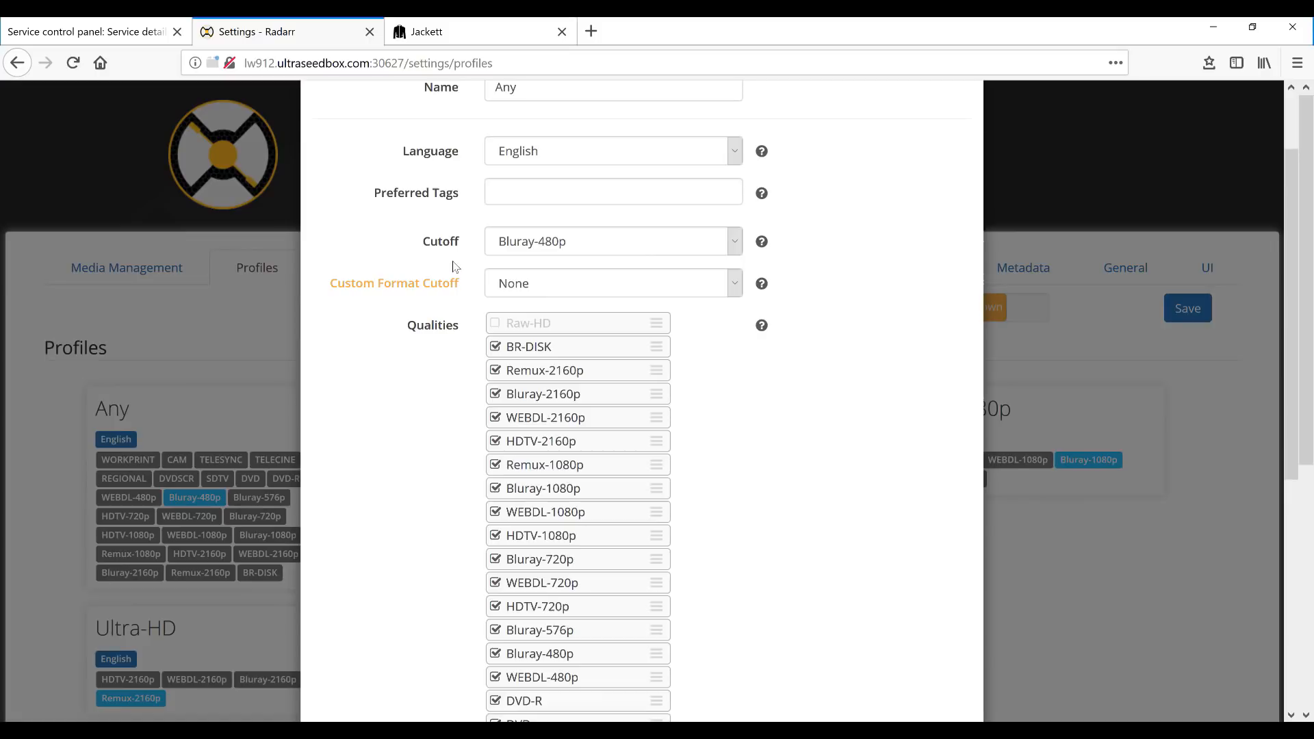
pyautogui.click(720, 238)
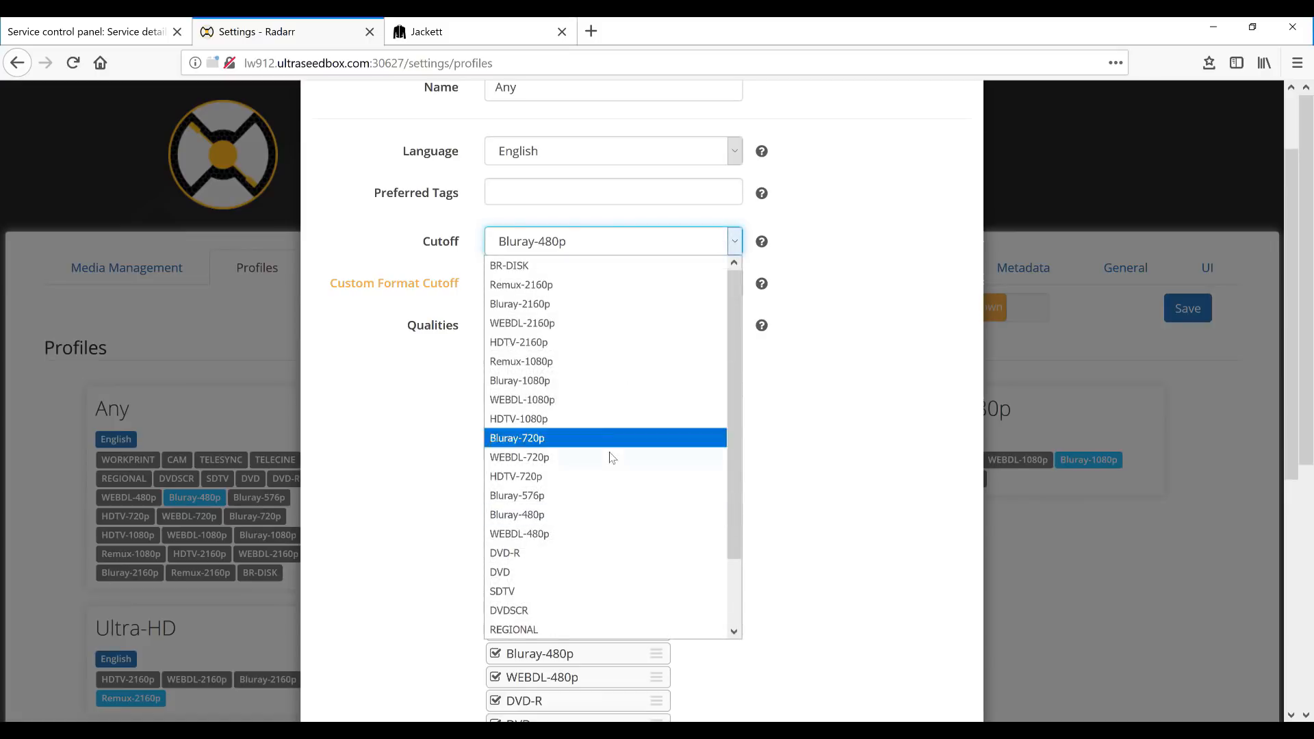
pyautogui.click(572, 381)
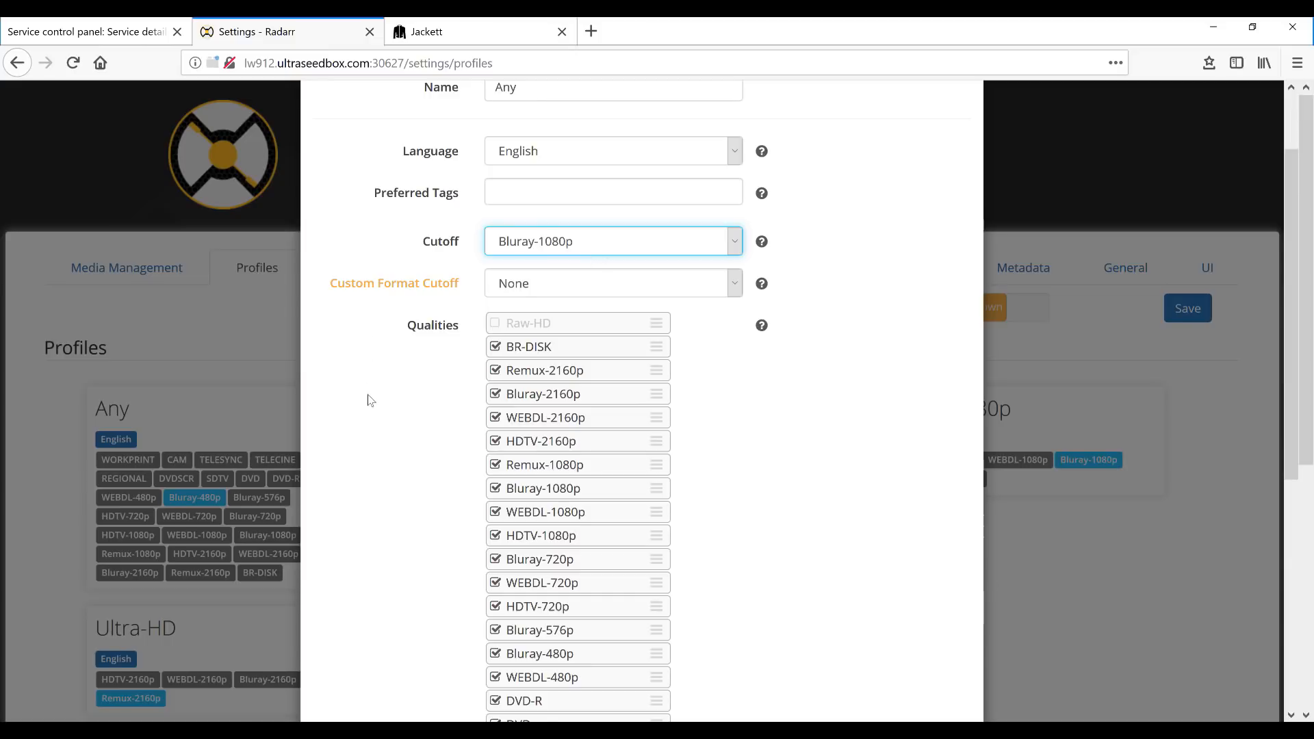
# - Exclude Remux-1080p, HDTV-2160p, WEBDL-2160p, Bluray-2160p, Remux-2160p and BR-DISK from the Any profile's qualities
pyautogui.scroll(-2, 367, 402)
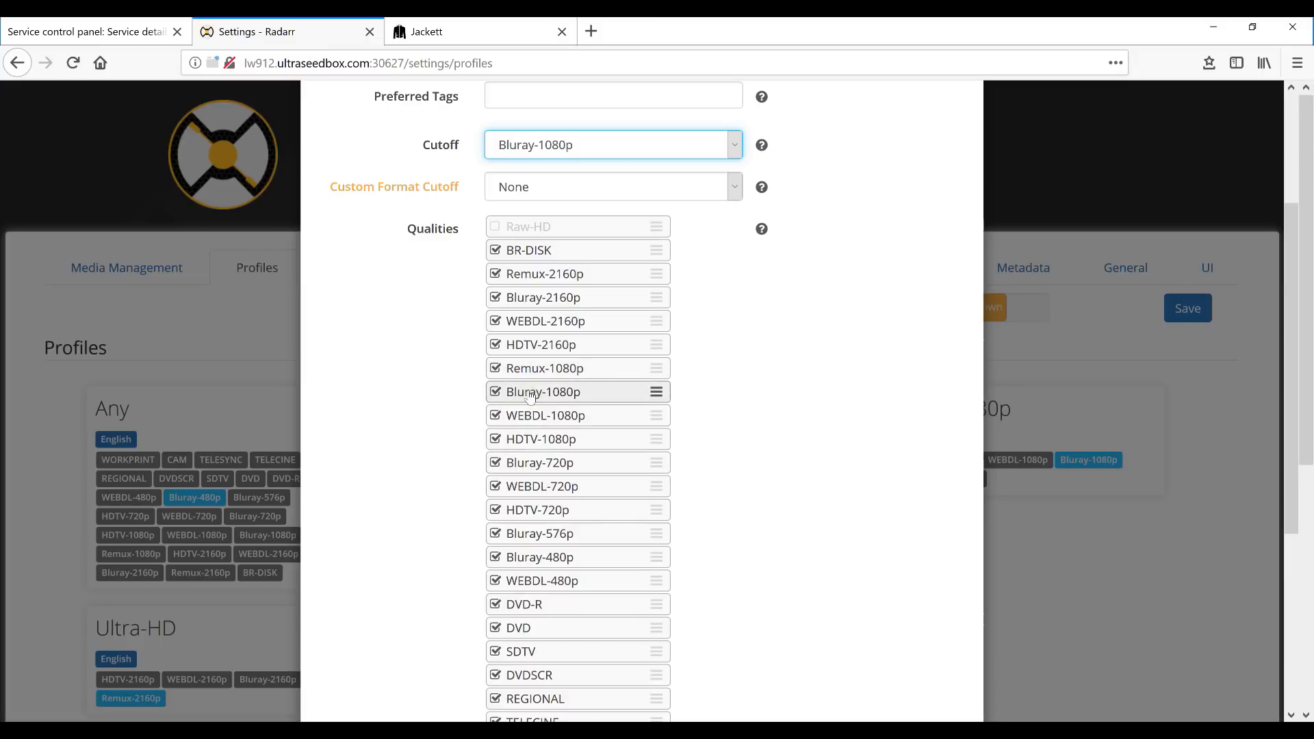
pyautogui.click(495, 369)
pyautogui.click(495, 345)
pyautogui.click(496, 321)
pyautogui.click(495, 297)
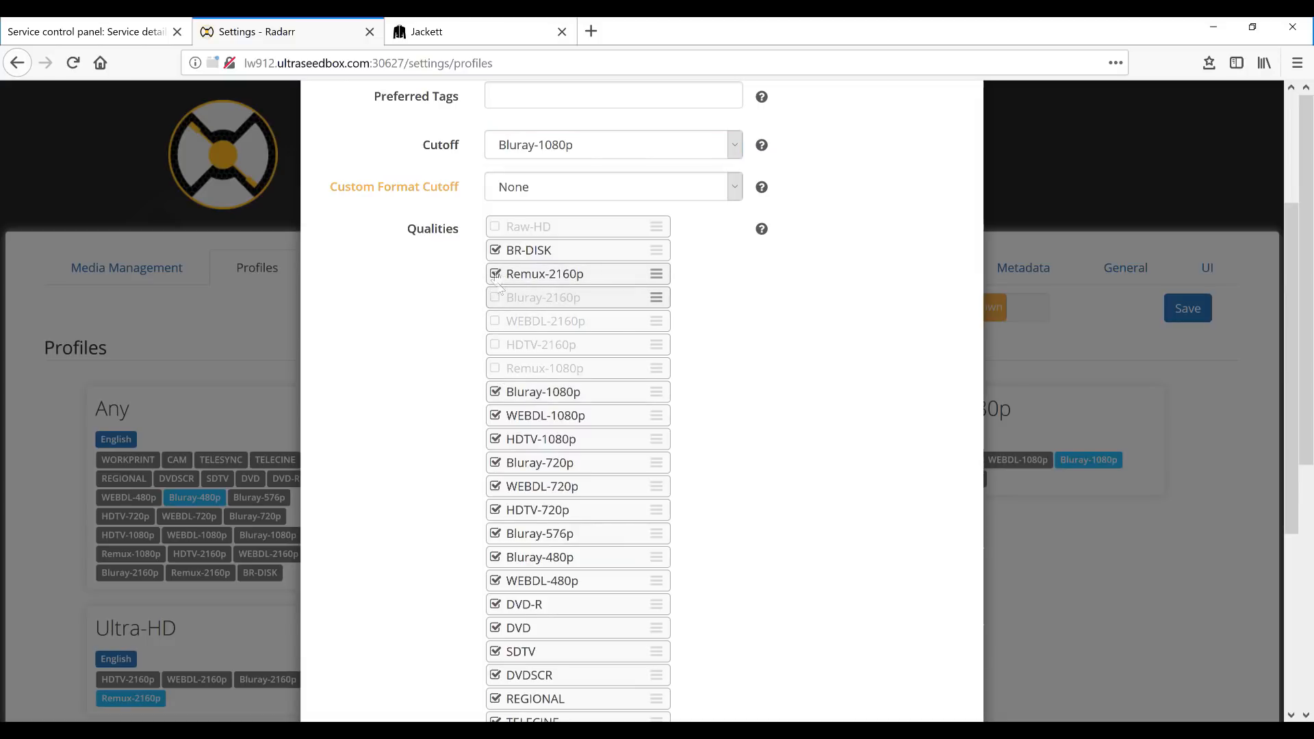
pyautogui.click(496, 274)
pyautogui.click(495, 251)
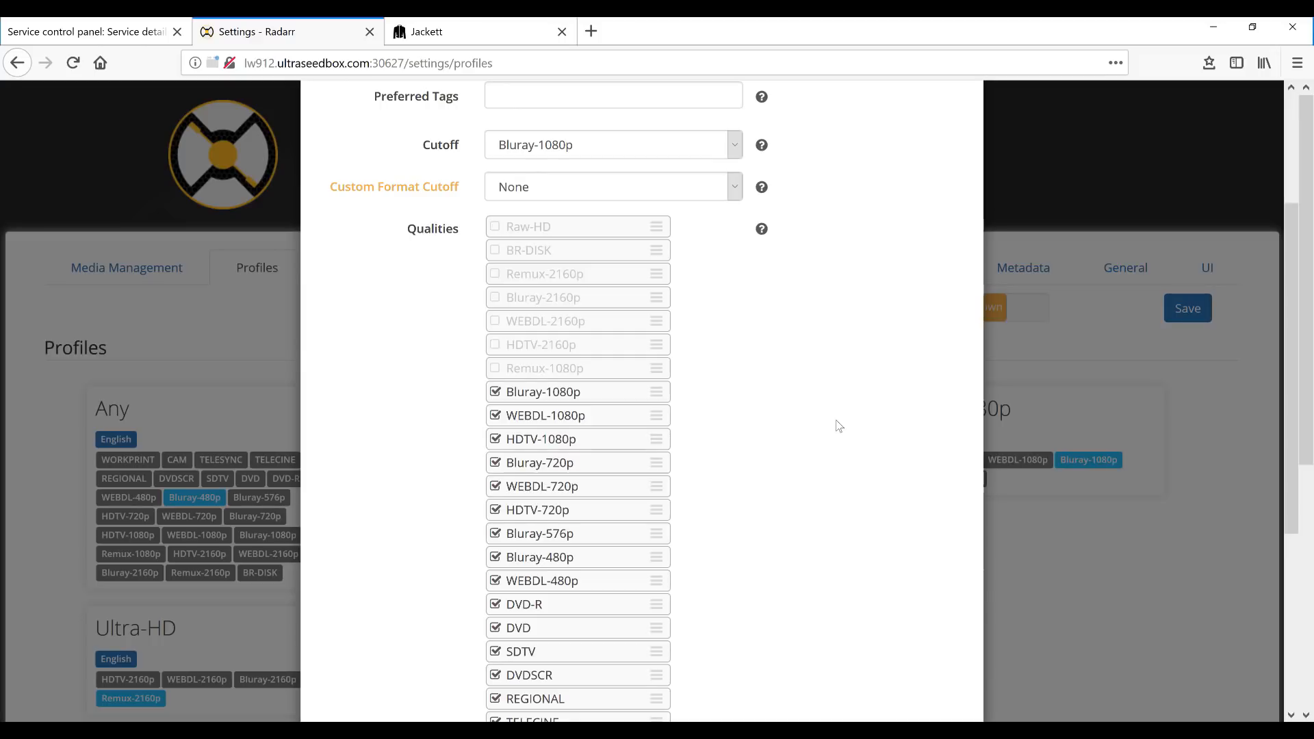
# - Exclude Bluray-576p, Bluray-480p, WEBDL-480p, DVD-R, DVD and SDTV from the Any profile's qualities
pyautogui.scroll(-3, 838, 426)
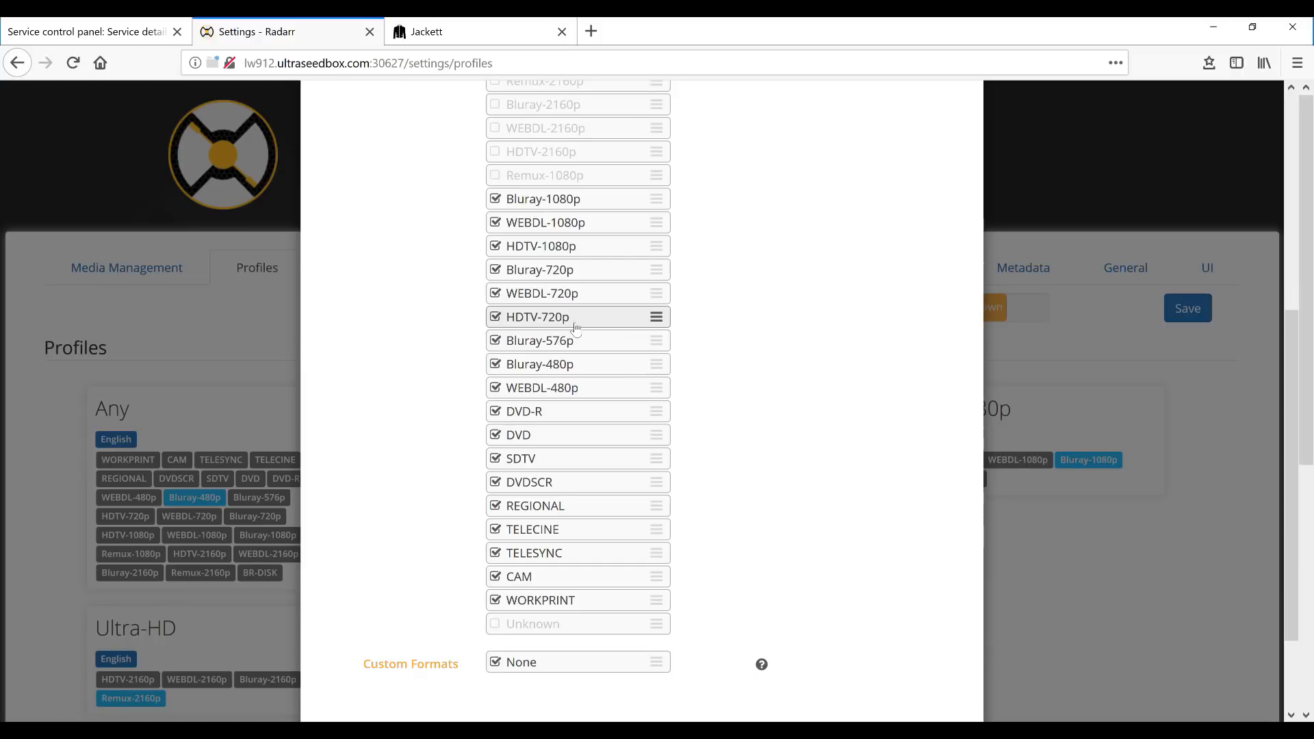
pyautogui.click(496, 341)
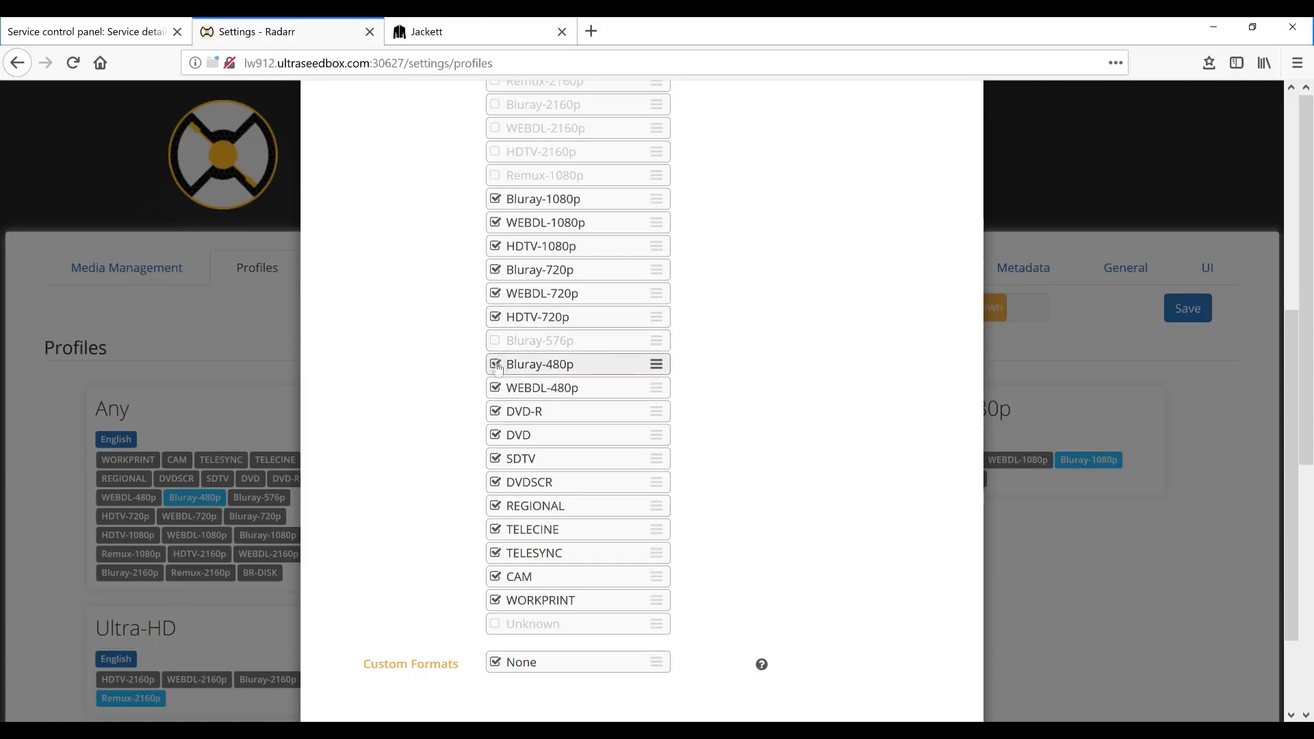
pyautogui.click(495, 365)
pyautogui.click(495, 388)
pyautogui.click(496, 412)
pyautogui.click(495, 435)
pyautogui.click(496, 459)
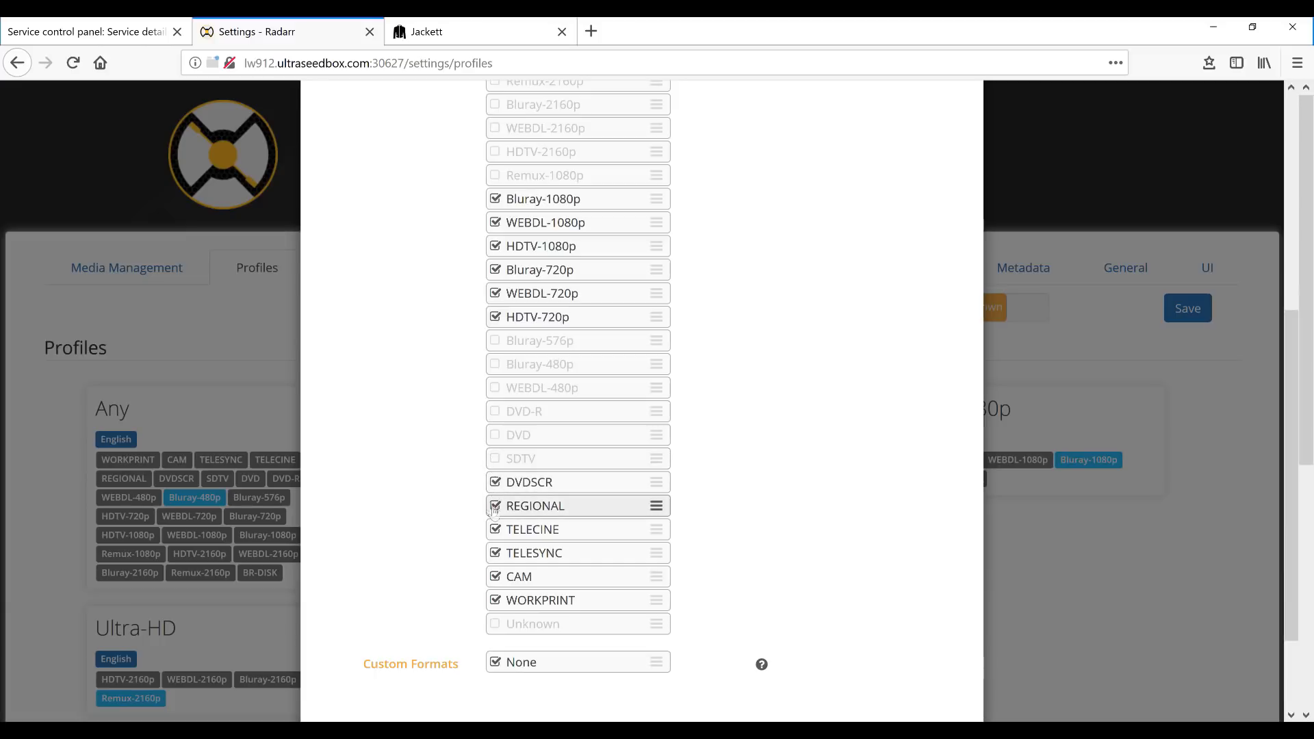
# - Exclude REGIONAL, TELECINE, TELESYNC, CAM and WORKPRINT from the Any profile's qualities and save the profile
pyautogui.click(494, 507)
pyautogui.click(496, 553)
pyautogui.click(495, 577)
pyautogui.click(496, 601)
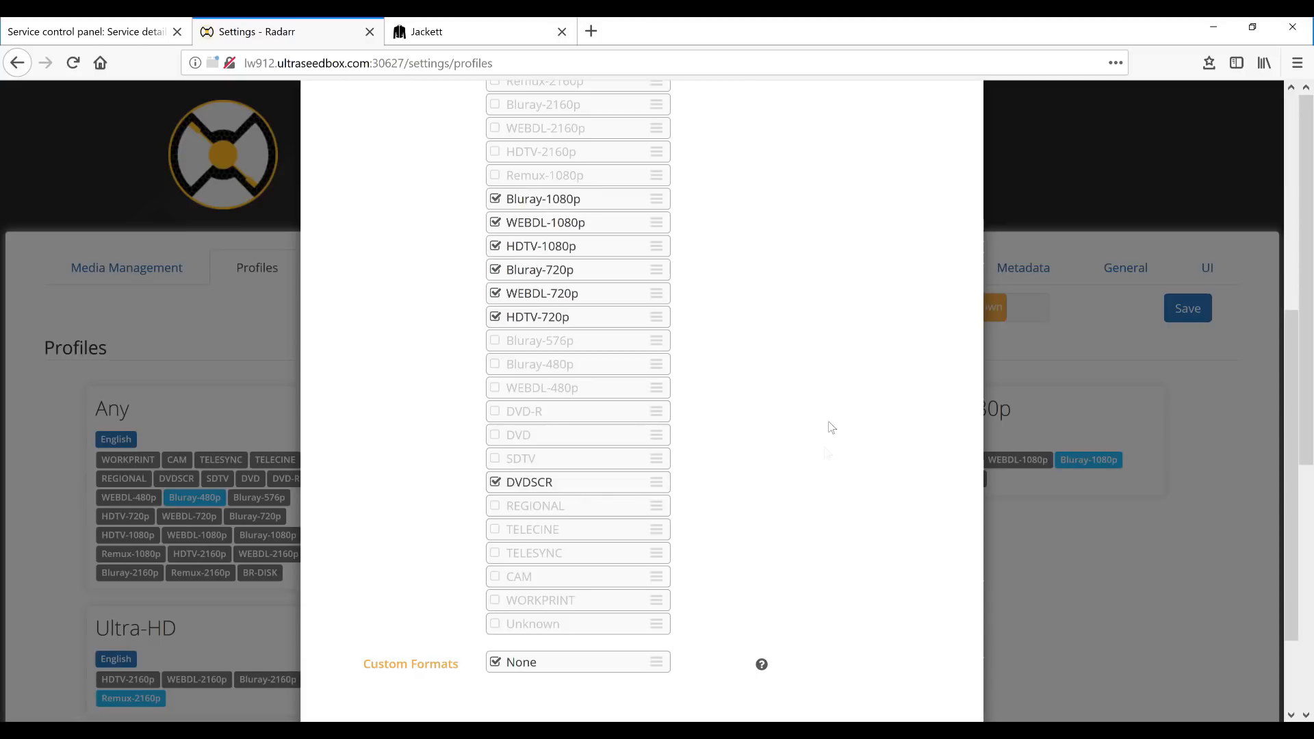
pyautogui.scroll(-3, 831, 432)
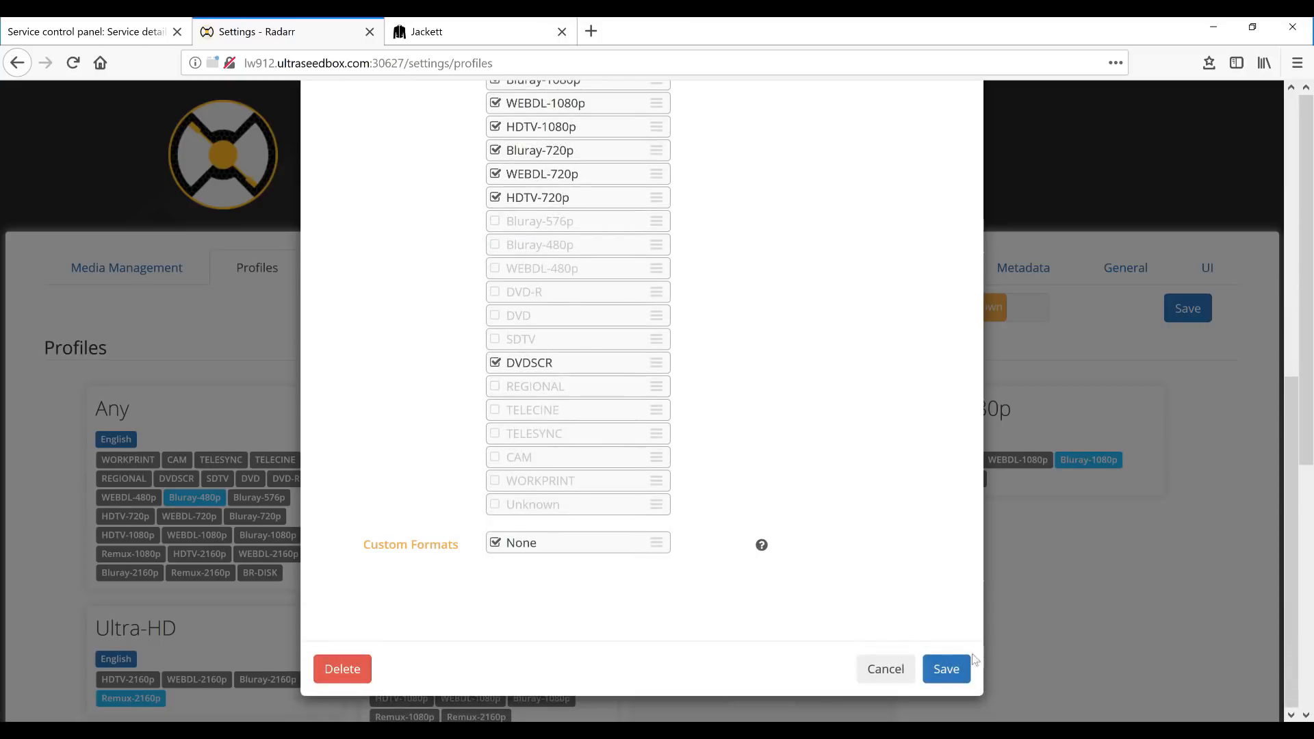
pyautogui.click(945, 669)
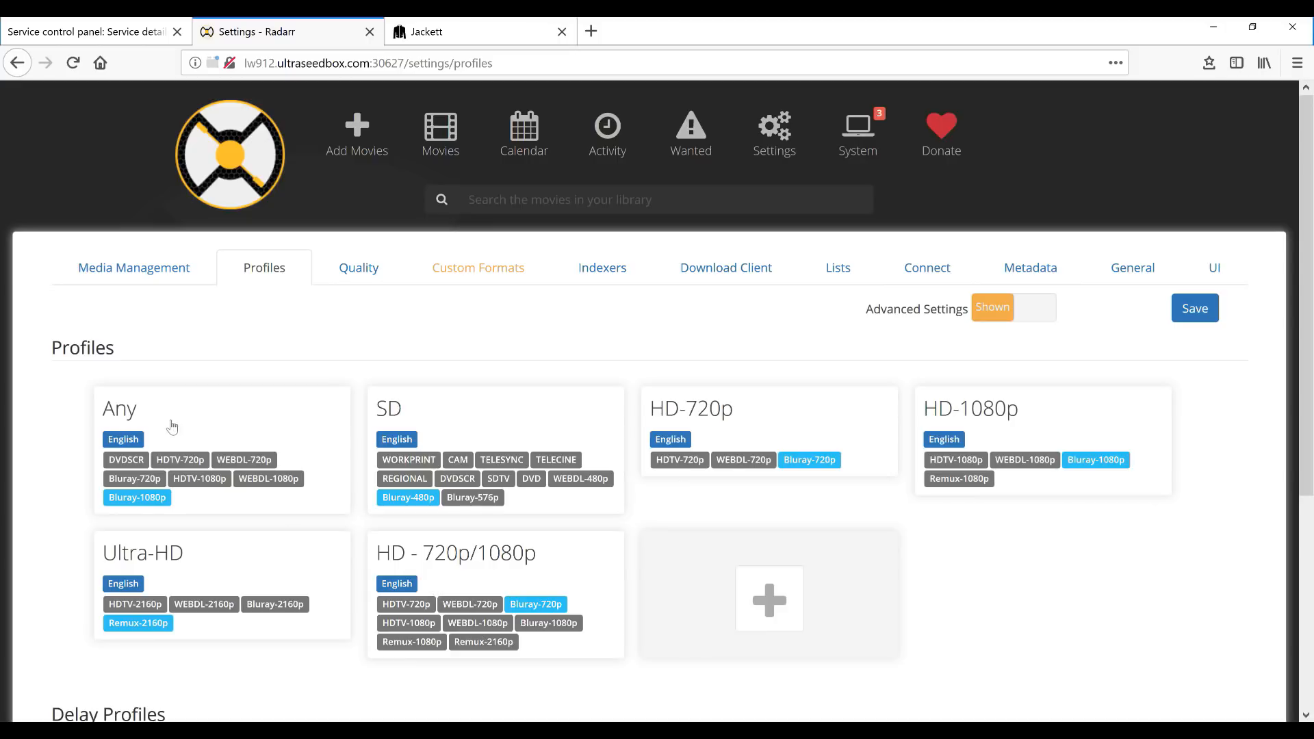
# - Delete the SD quality profile
pyautogui.click(566, 421)
pyautogui.scroll(-5, 584, 469)
pyautogui.scroll(1, 331, 469)
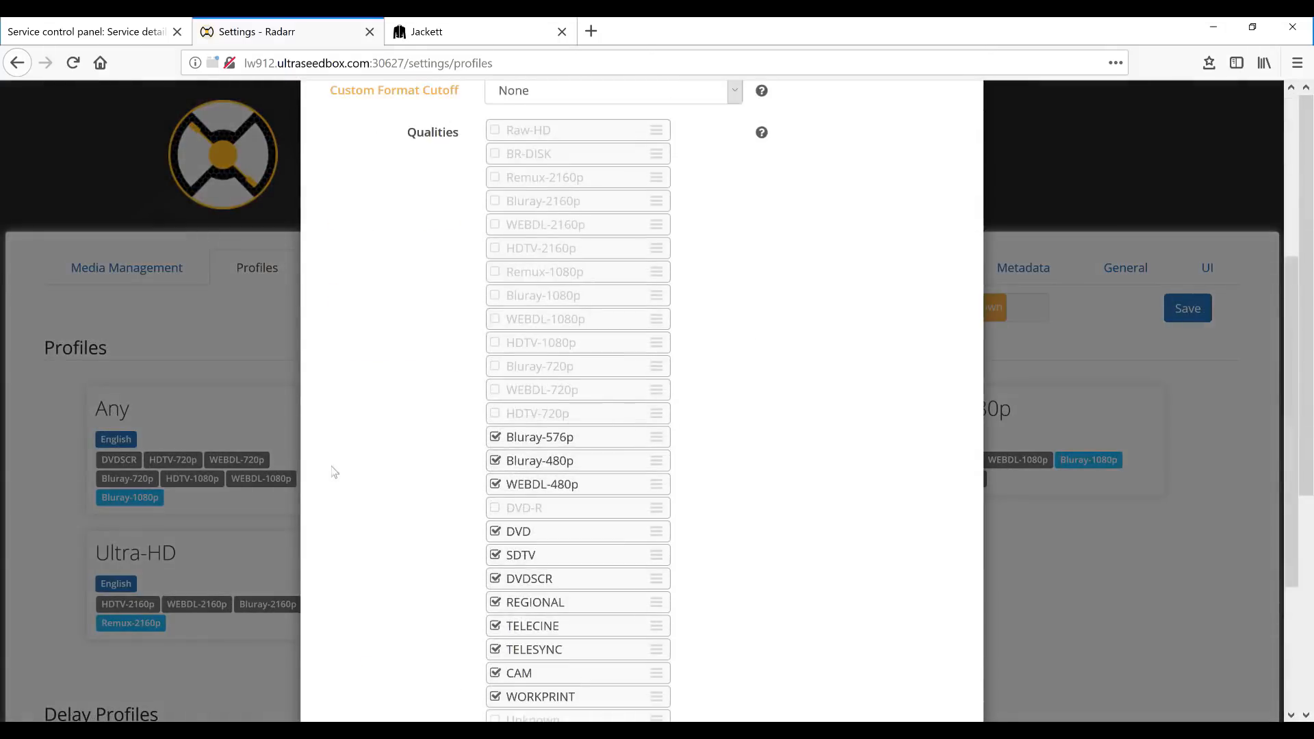
pyautogui.scroll(-3, 345, 469)
pyautogui.click(343, 693)
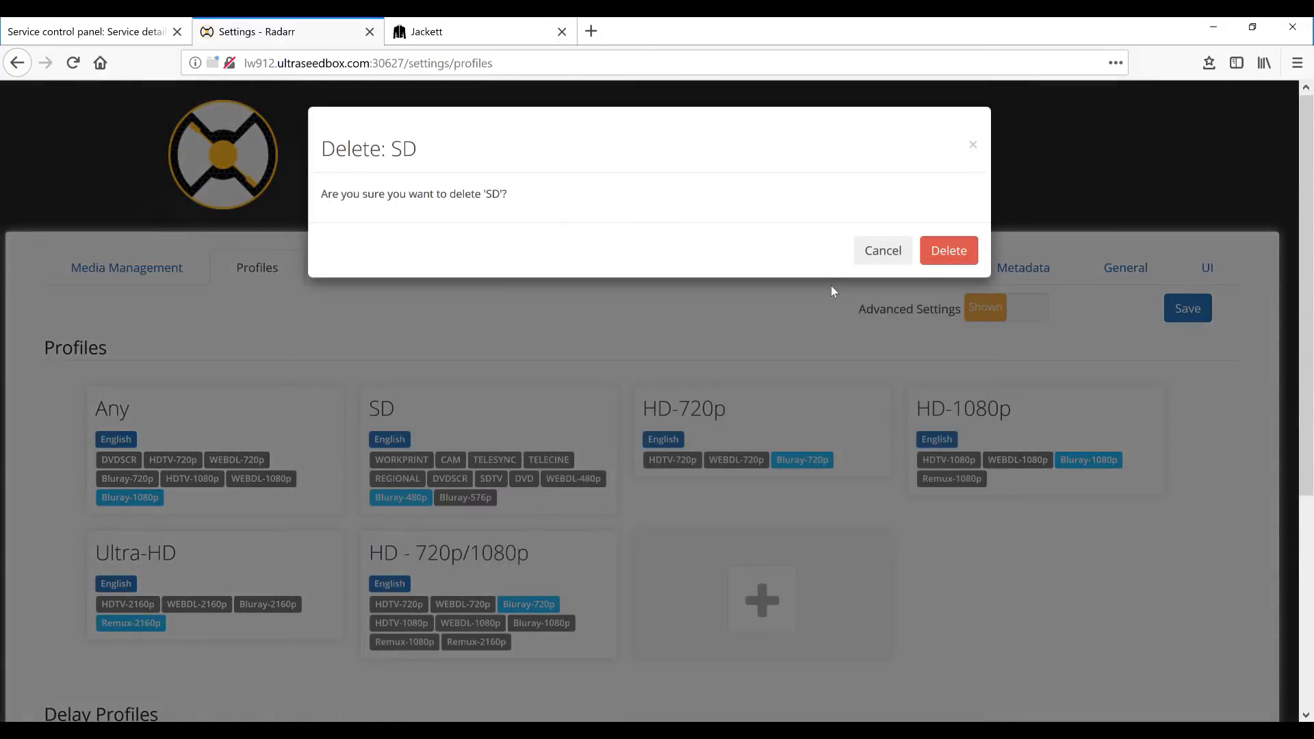
pyautogui.click(948, 251)
# - Delete the HD-720p quality profile
pyautogui.click(525, 442)
pyautogui.scroll(-8, 723, 493)
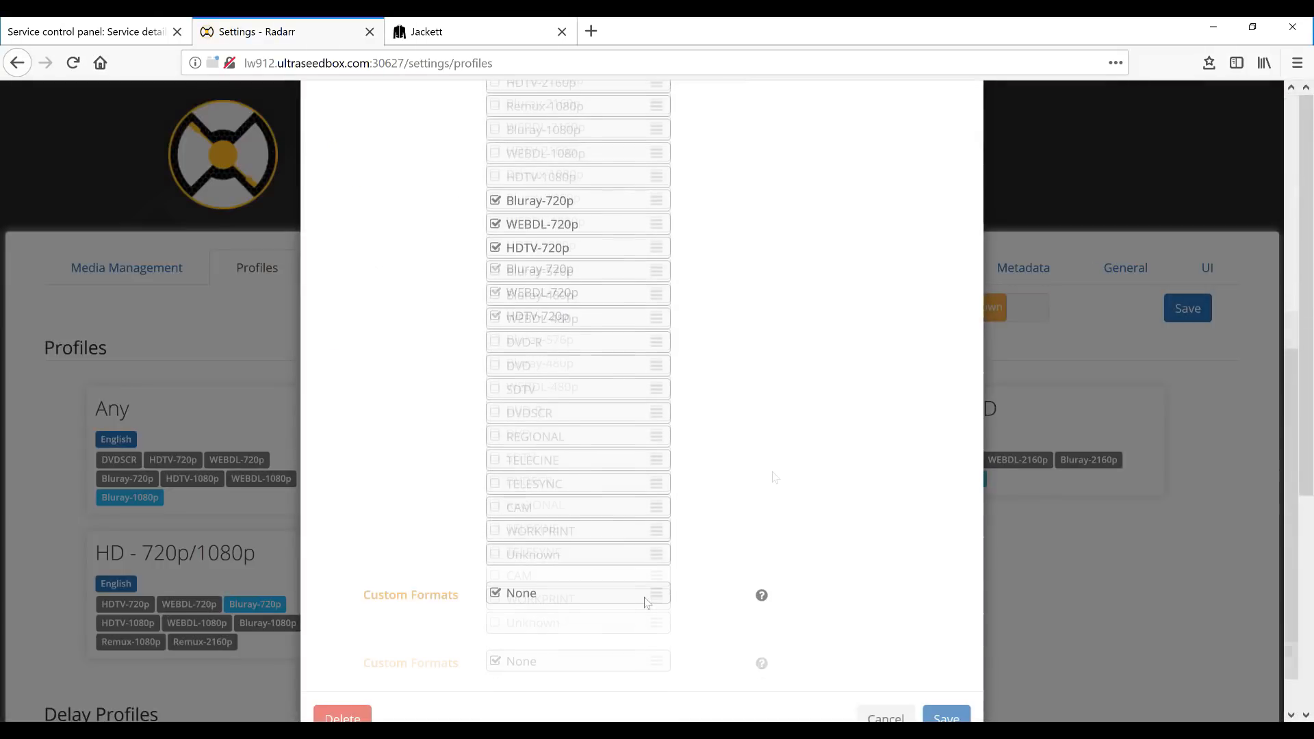
pyautogui.click(353, 671)
pyautogui.click(949, 250)
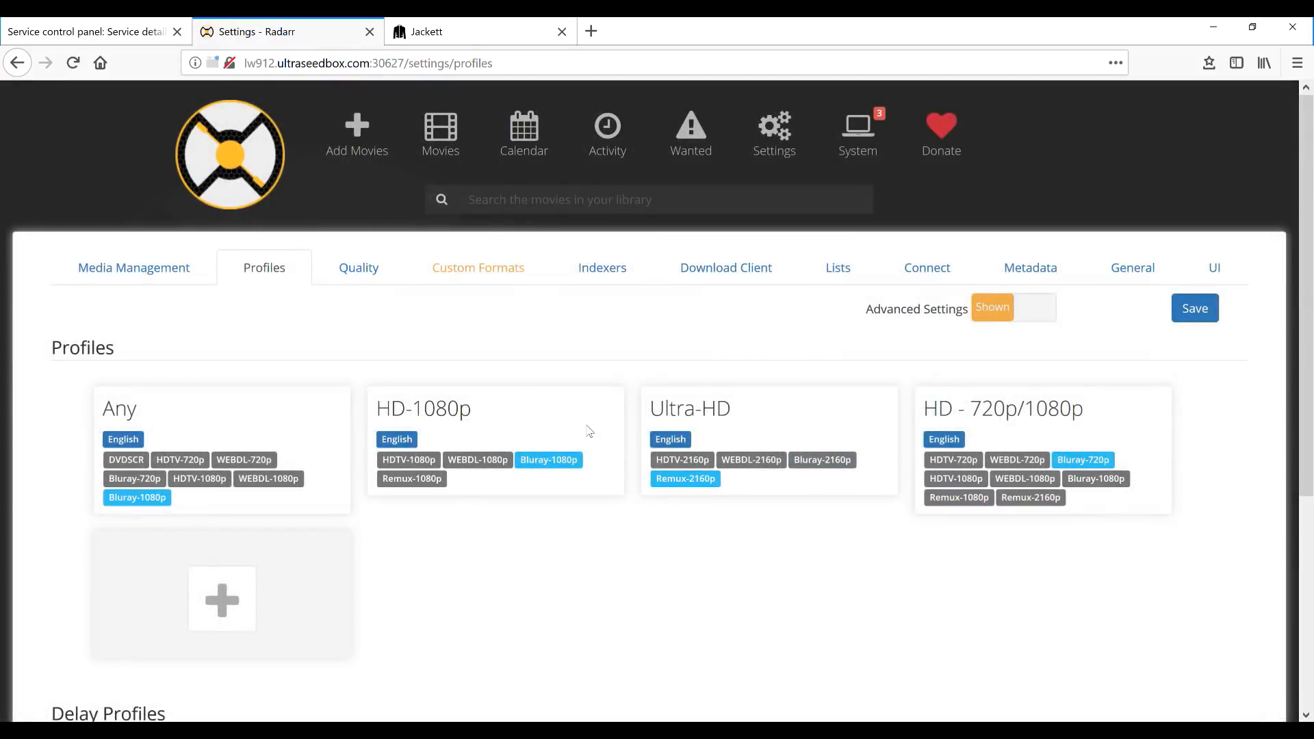
# - Delete the HD-1080p quality profile
pyautogui.click(587, 431)
pyautogui.scroll(-3, 536, 463)
pyautogui.scroll(-5, 536, 463)
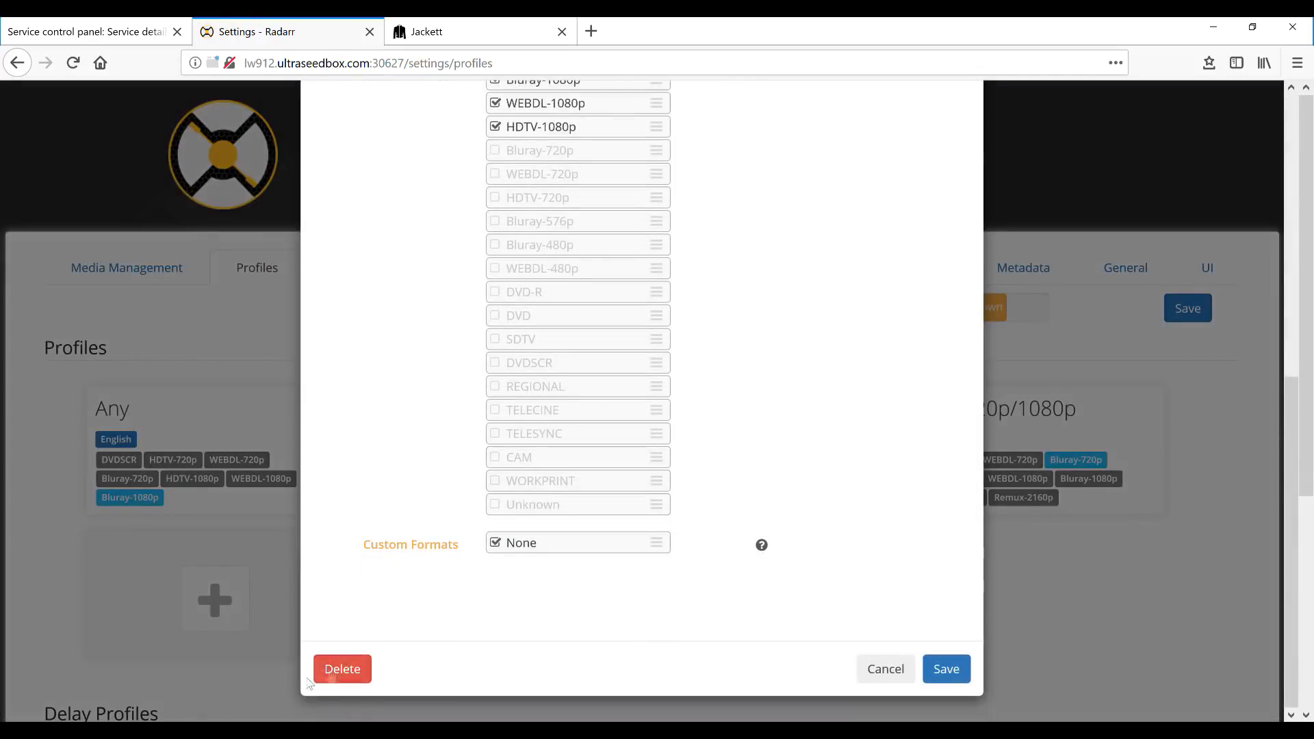
pyautogui.click(341, 674)
pyautogui.click(942, 264)
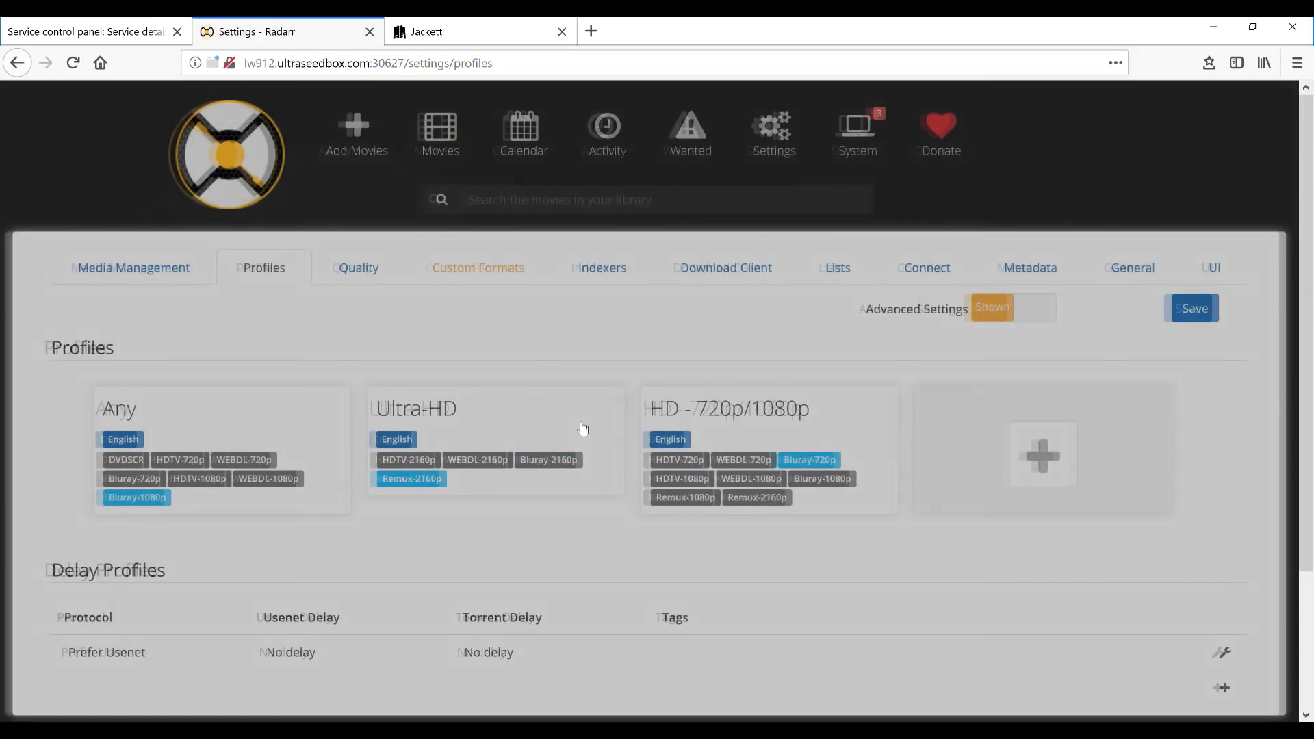
# - Delete the Ultra-HD quality profile
pyautogui.click(584, 431)
pyautogui.scroll(-2, 811, 473)
pyautogui.scroll(-5, 811, 474)
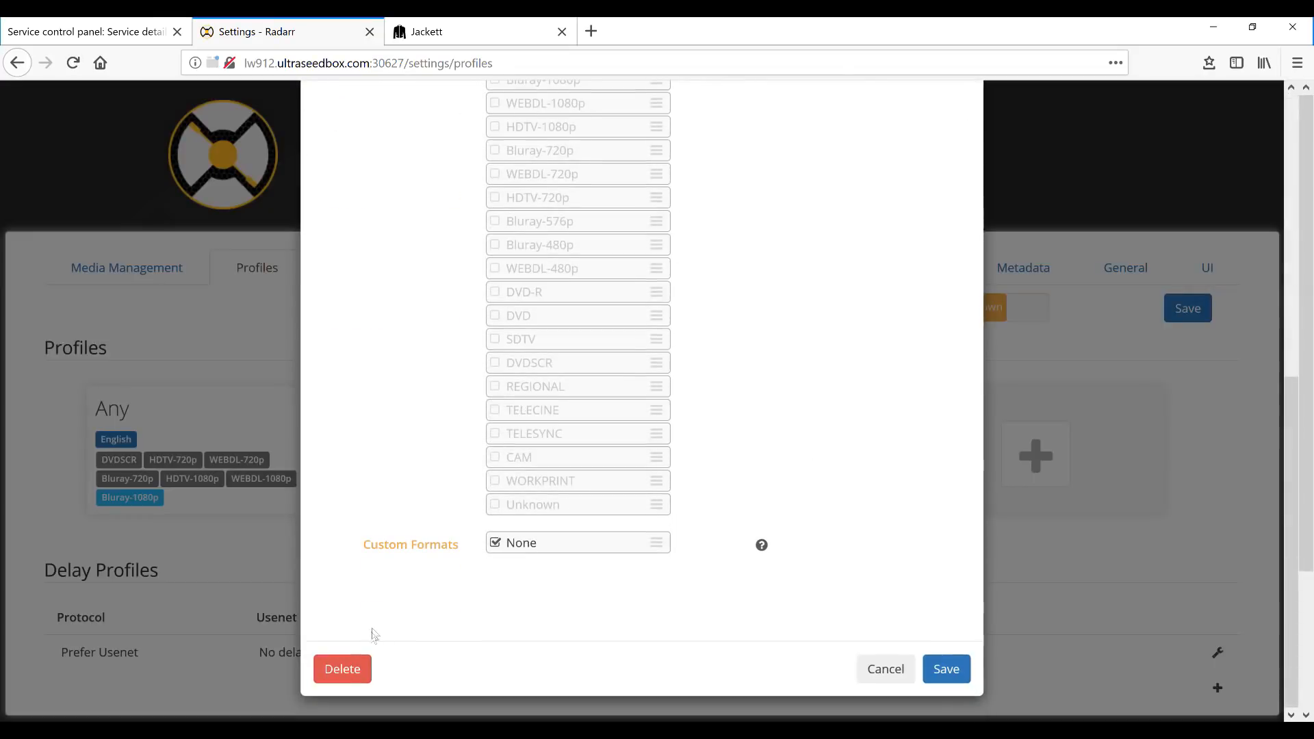
pyautogui.click(327, 672)
pyautogui.click(949, 250)
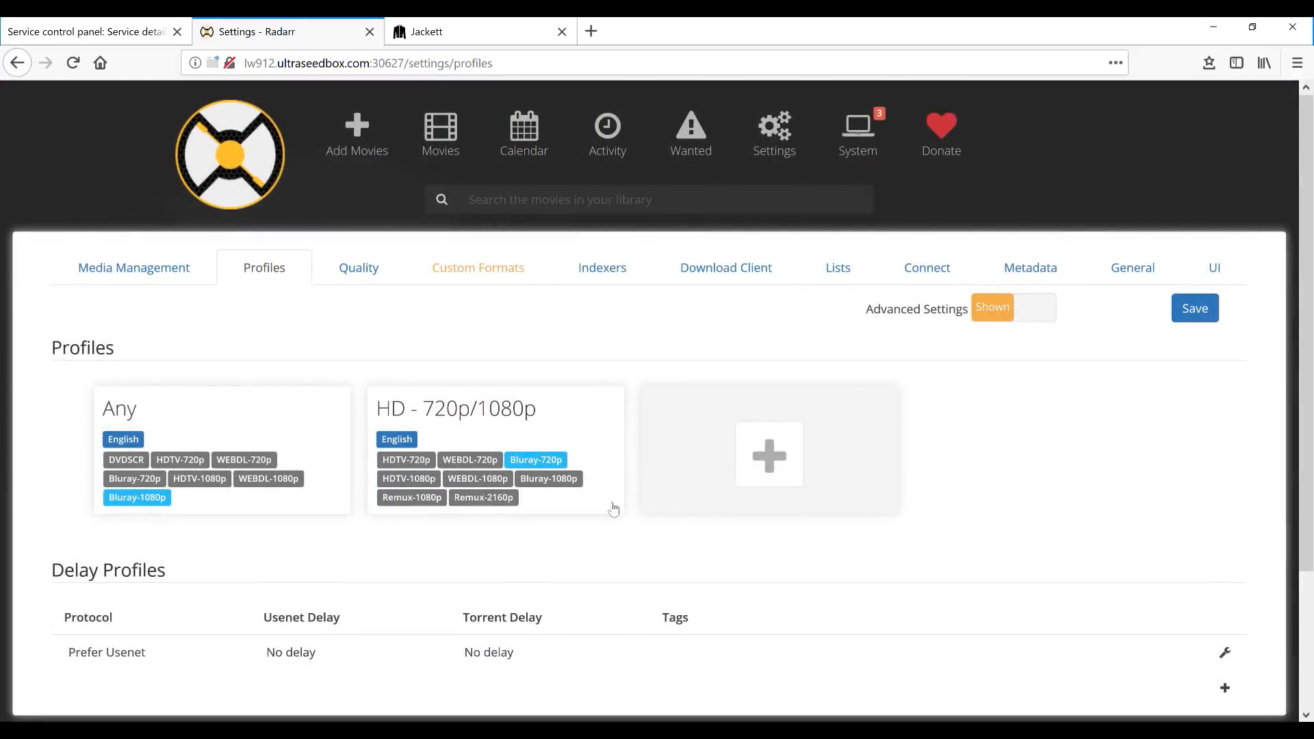
# - Delete the HD - 720p/1080p quality profile and save the profile settings
pyautogui.click(590, 414)
pyautogui.scroll(-7, 853, 544)
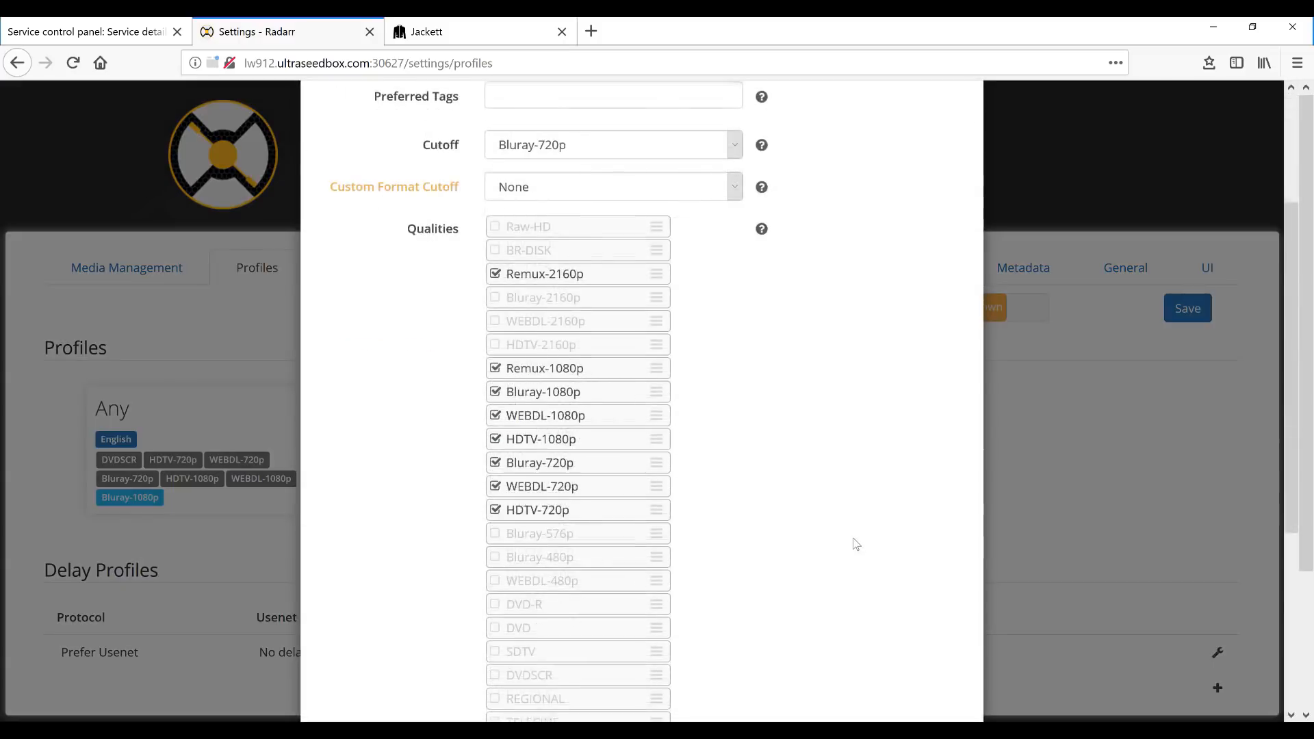
pyautogui.click(349, 670)
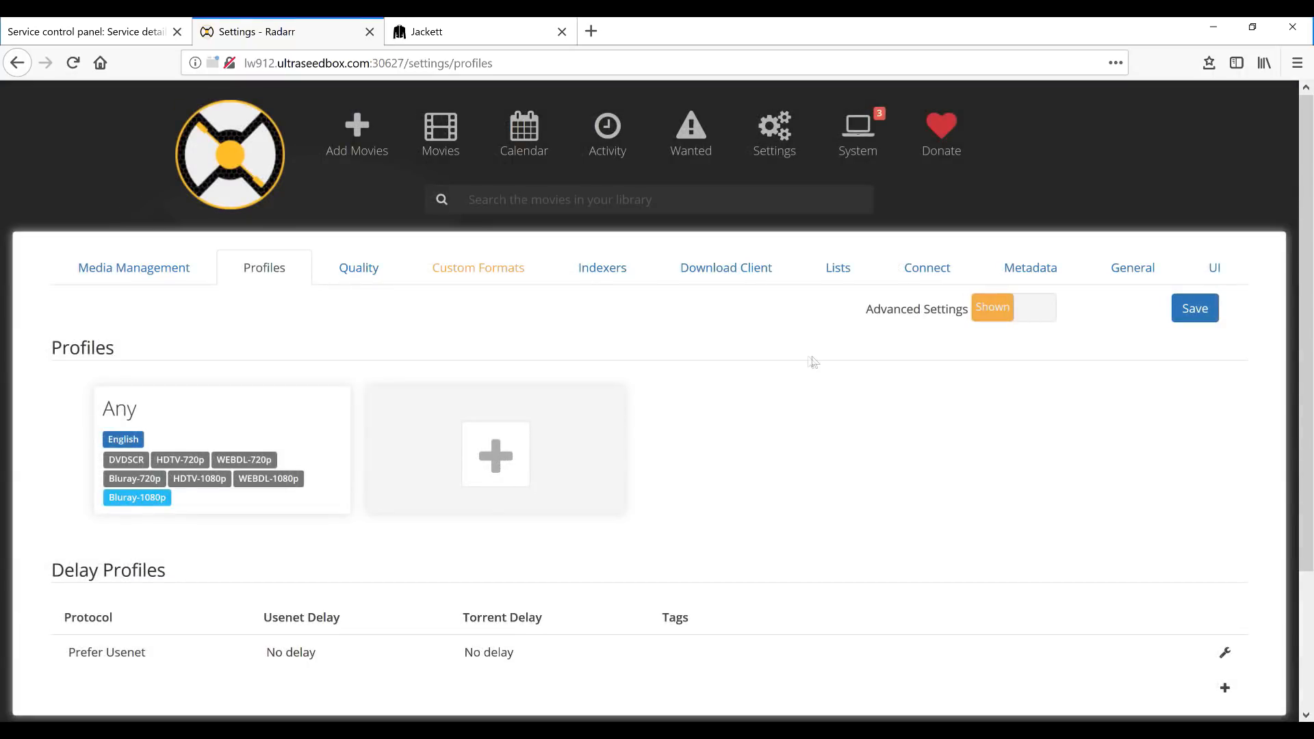
pyautogui.click(1195, 310)
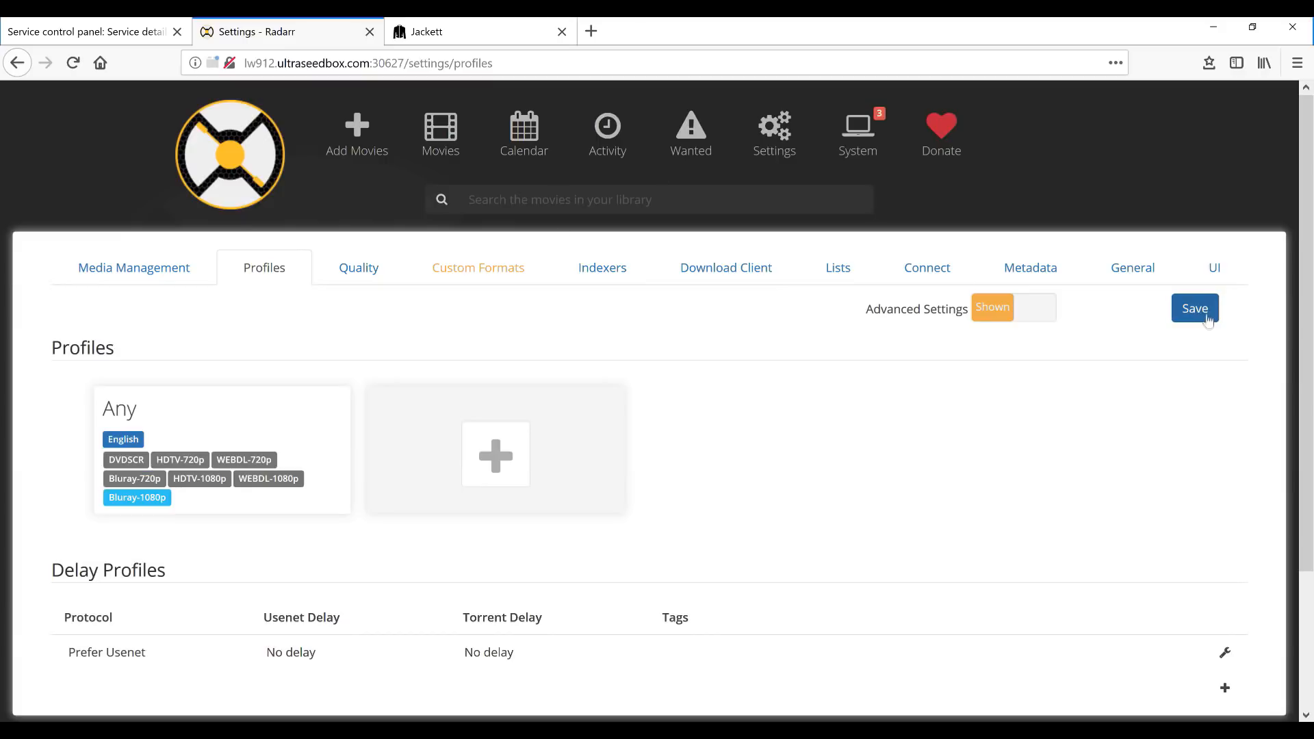
# - In the quality definitions, lower the DVDSCR maximum size limit to about 2.61/4.06 GB
pyautogui.click(370, 271)
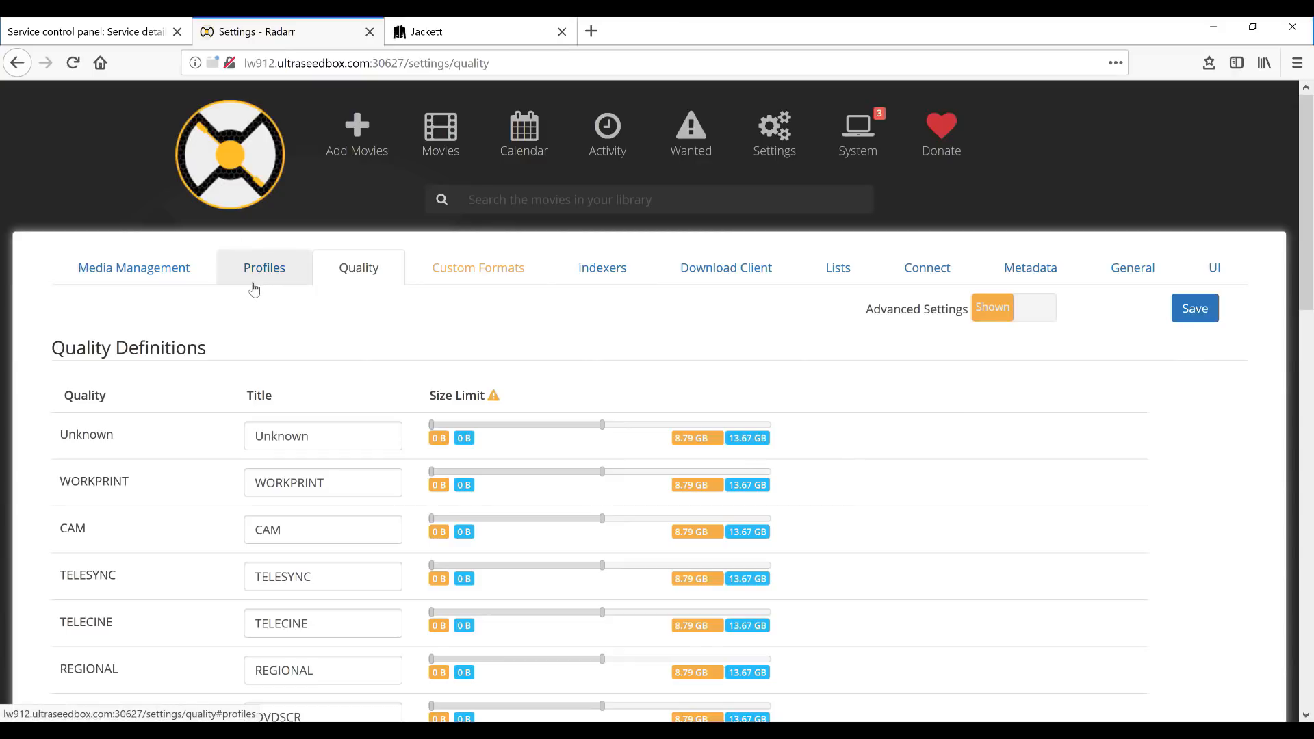
pyautogui.scroll(-3, 907, 525)
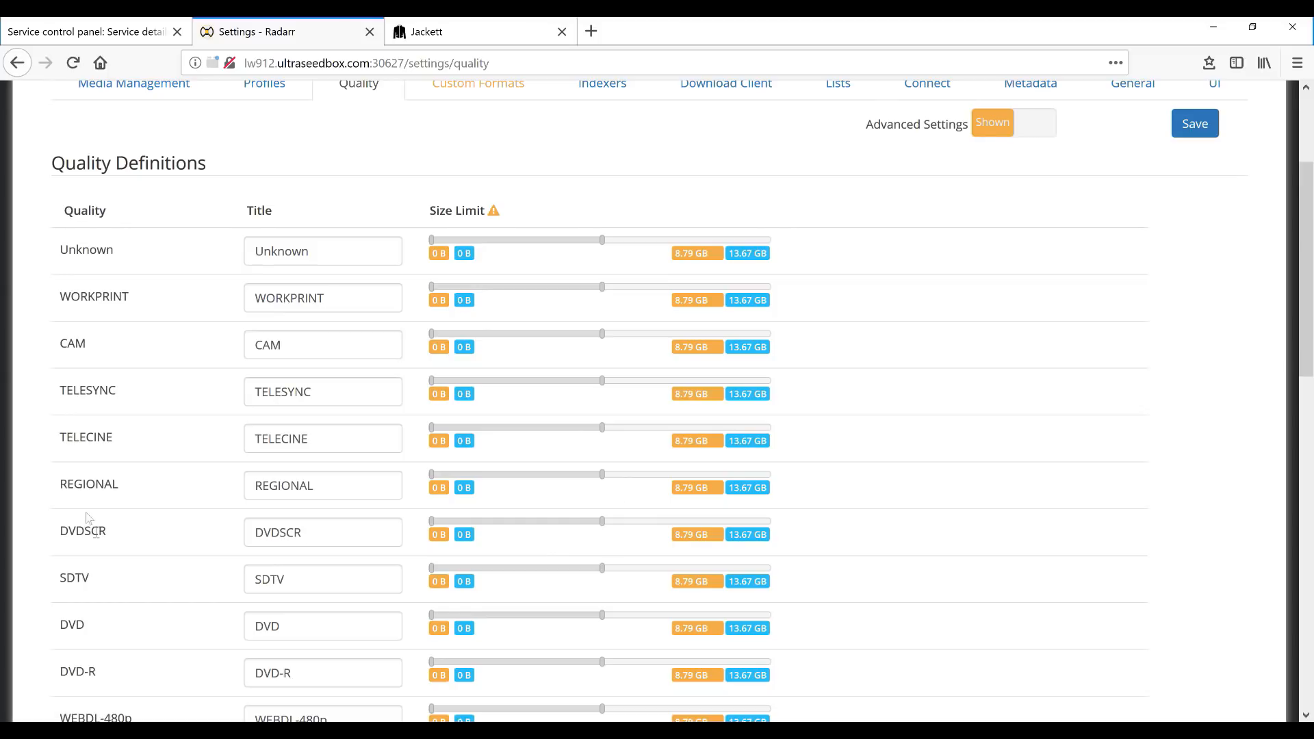
pyautogui.moveTo(604, 523); pyautogui.dragTo(482, 525)
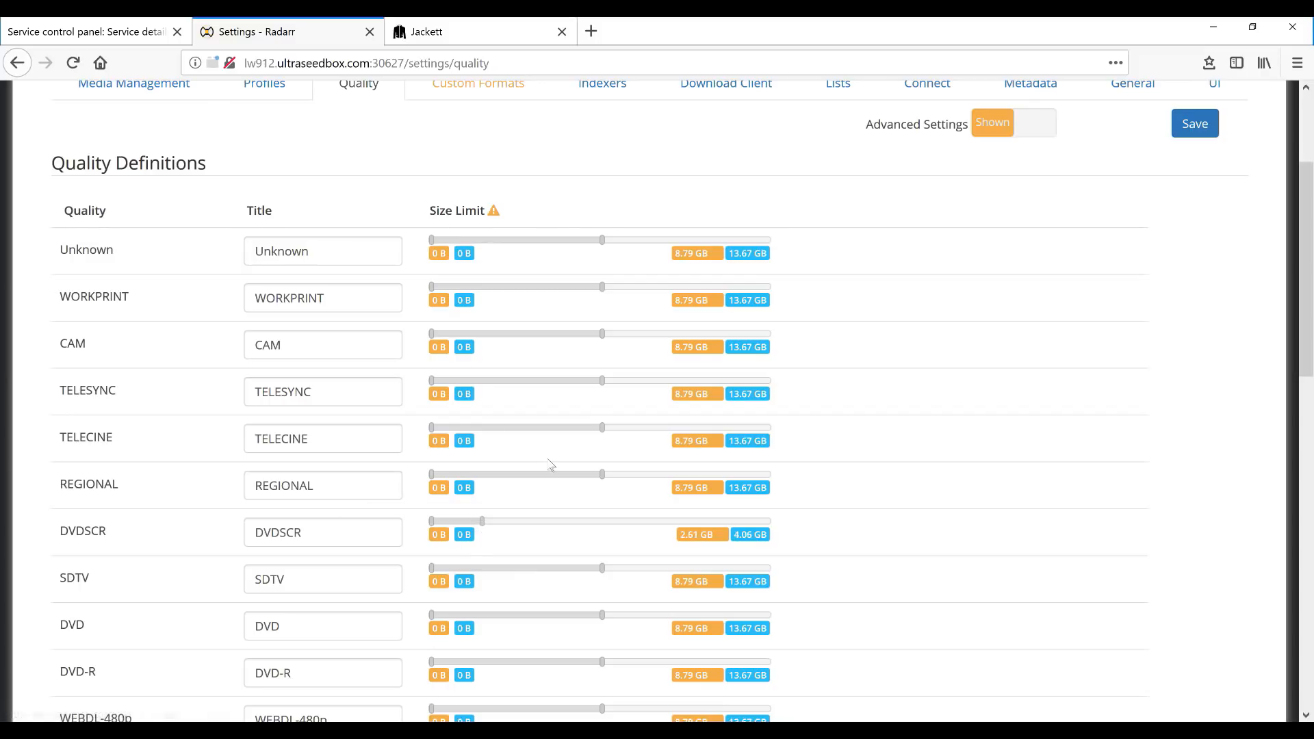
# - Lower the maximum size limits of HDTV-720p to about 2.57/3.99 GB, WEBDL-720p to about 2.48/3.86 GB and Bluray-720p to about 3.91/6.08 GB
pyautogui.scroll(-3, 550, 464)
pyautogui.scroll(-3, 449, 445)
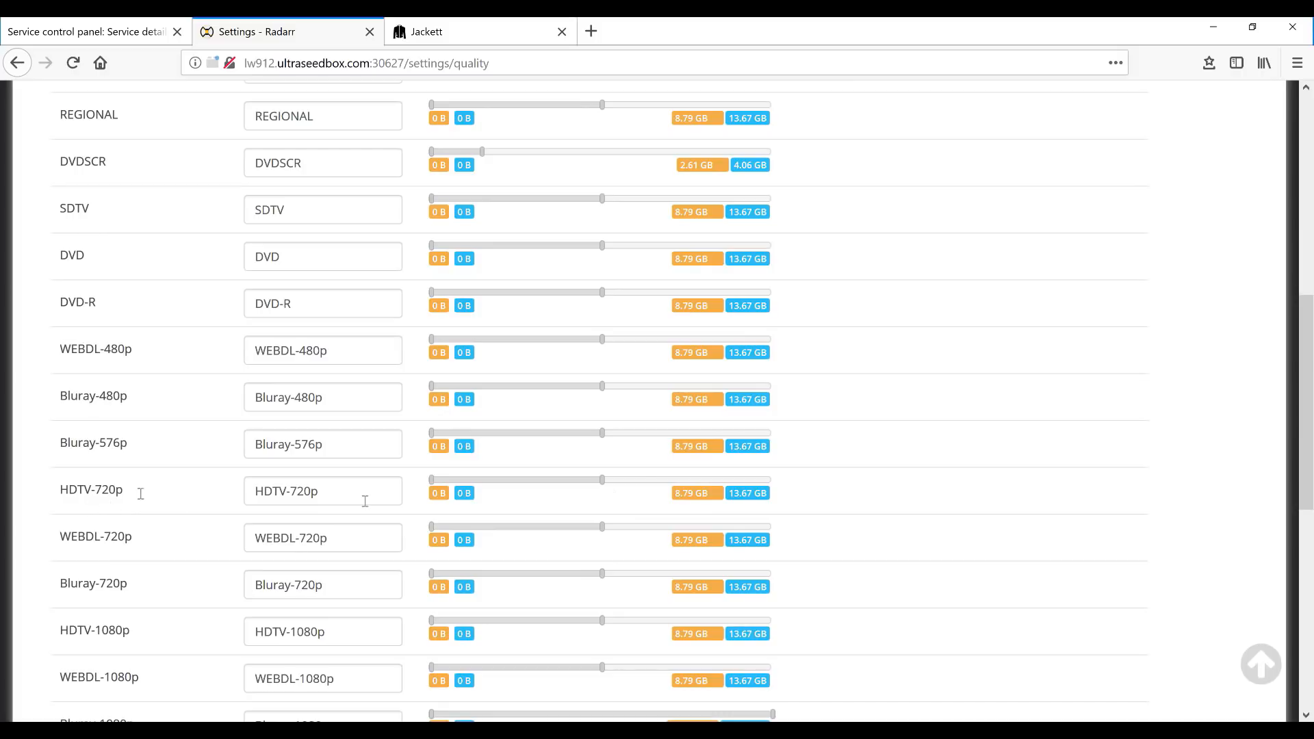
pyautogui.moveTo(604, 480); pyautogui.dragTo(481, 486)
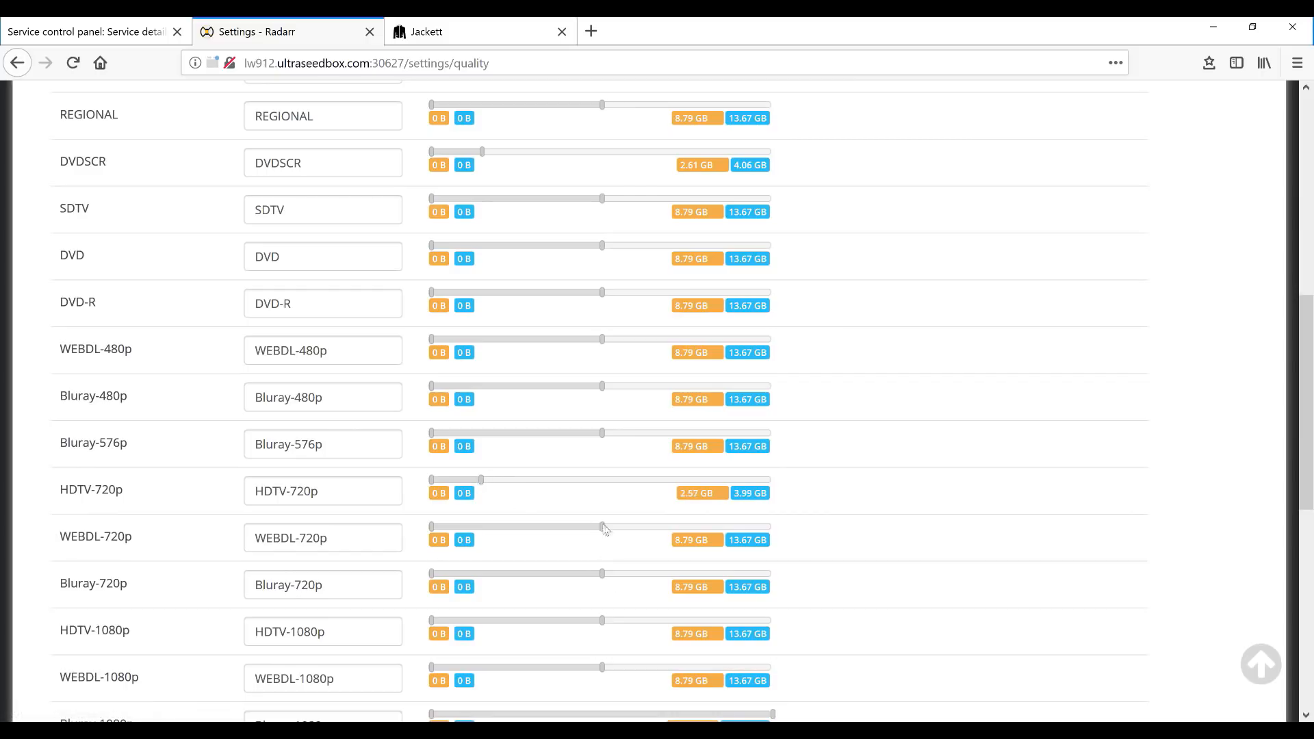
pyautogui.moveTo(602, 528); pyautogui.dragTo(477, 540)
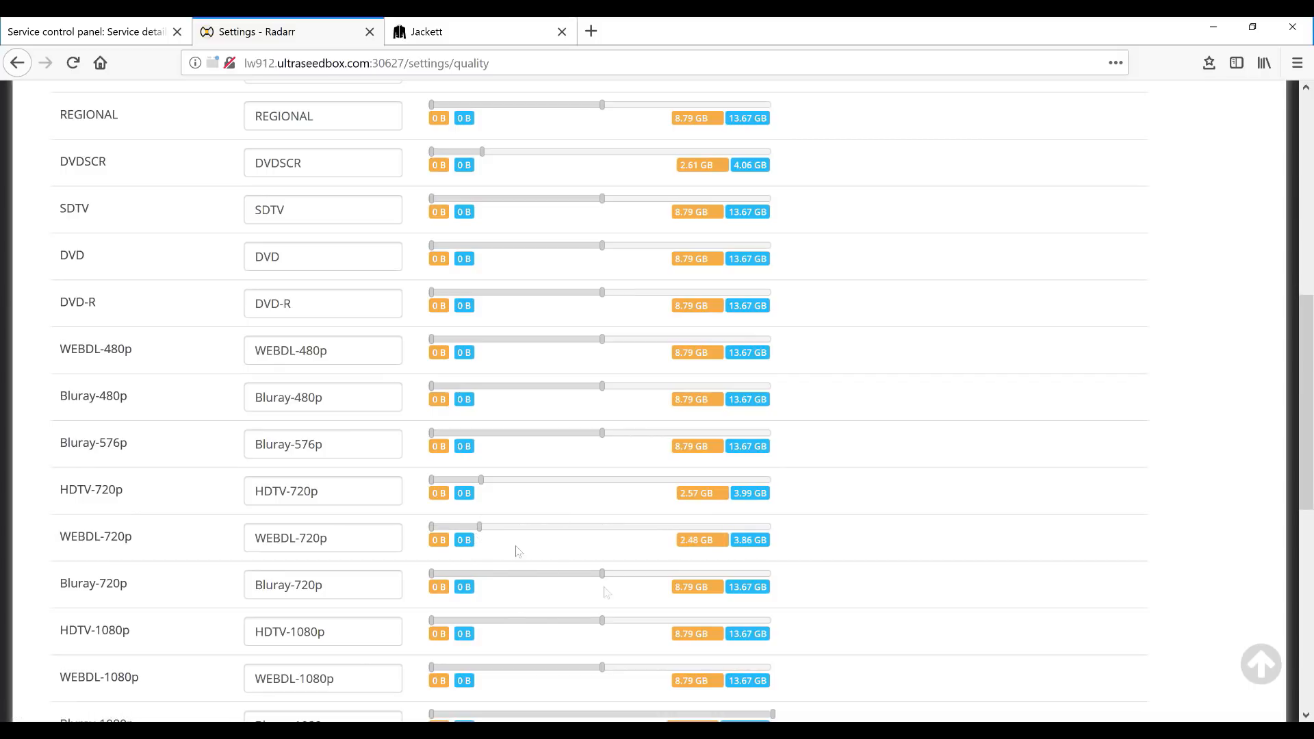
pyautogui.scroll(-3, 610, 540)
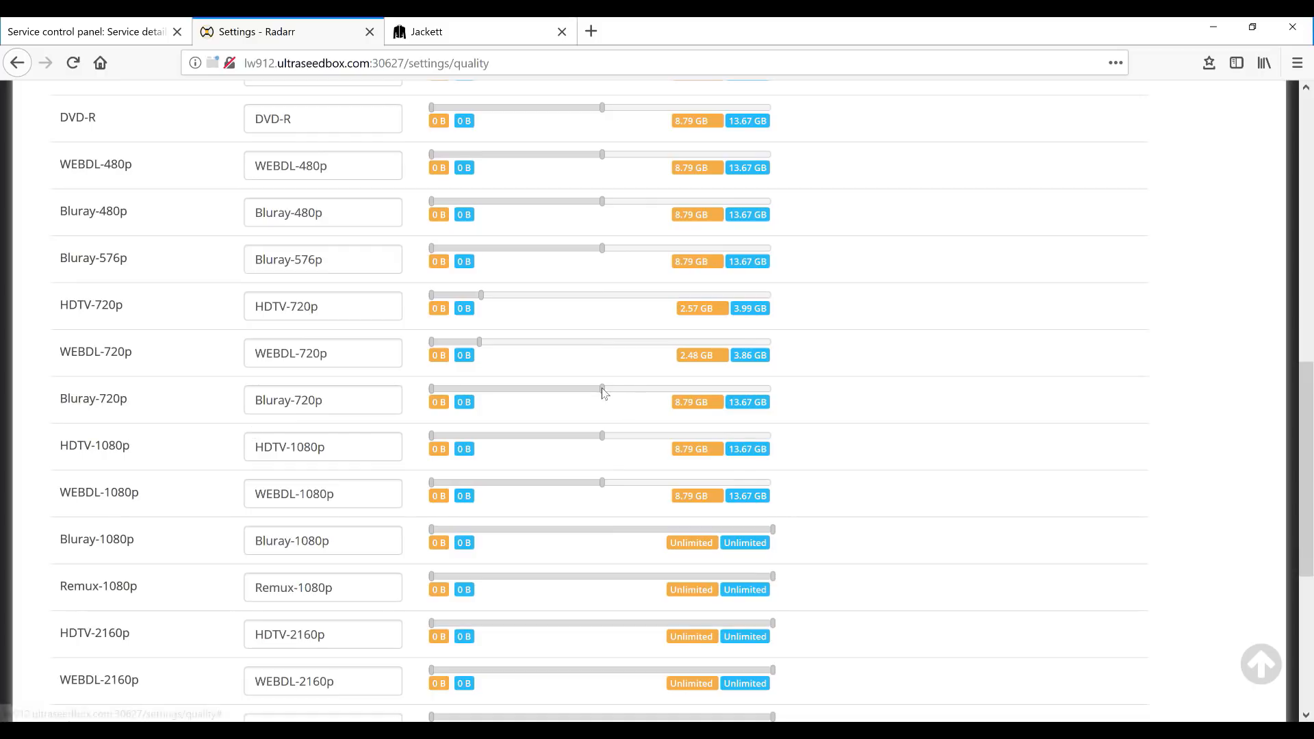
pyautogui.moveTo(605, 390); pyautogui.dragTo(508, 389)
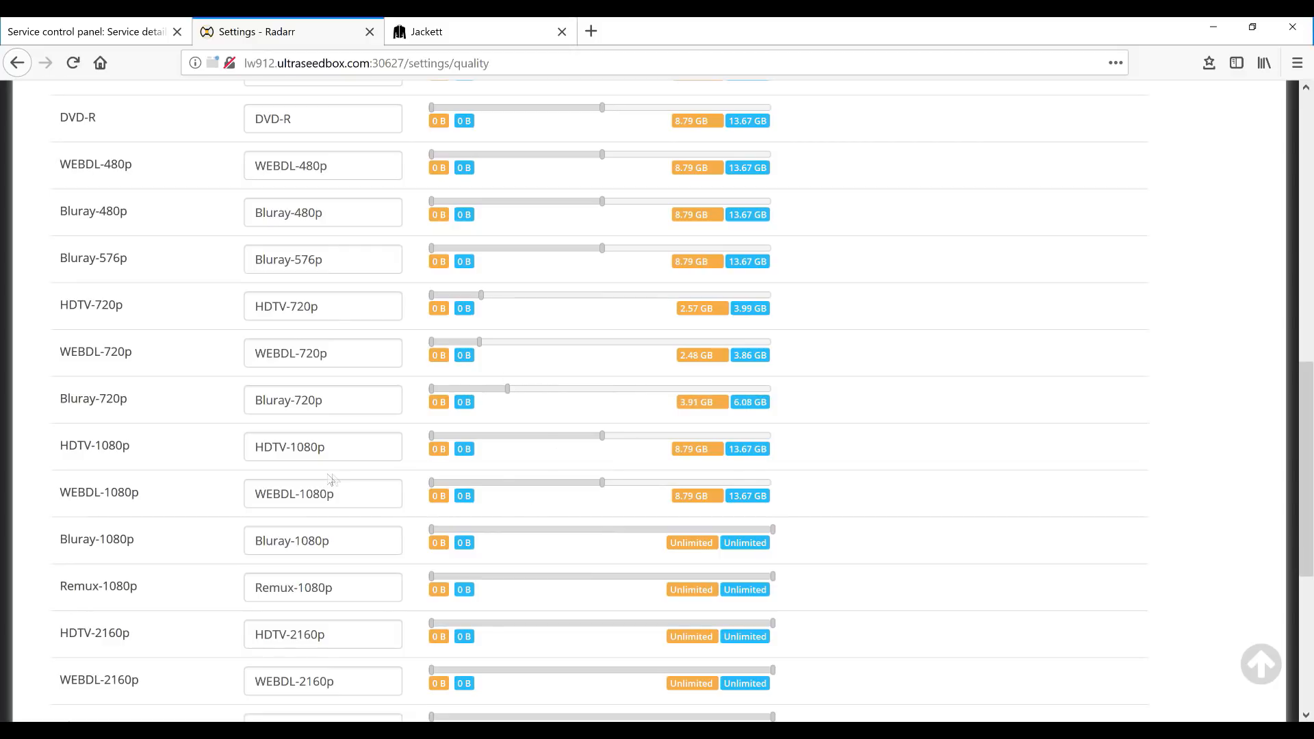
# - Lower the maximum sizes of HDTV-1080p and WEBDL-1080p to about 2.70/4.20 GB and Bluray-1080p to about 5.35/8.33 GB, and save the quality settings
pyautogui.moveTo(602, 436); pyautogui.dragTo(480, 421)
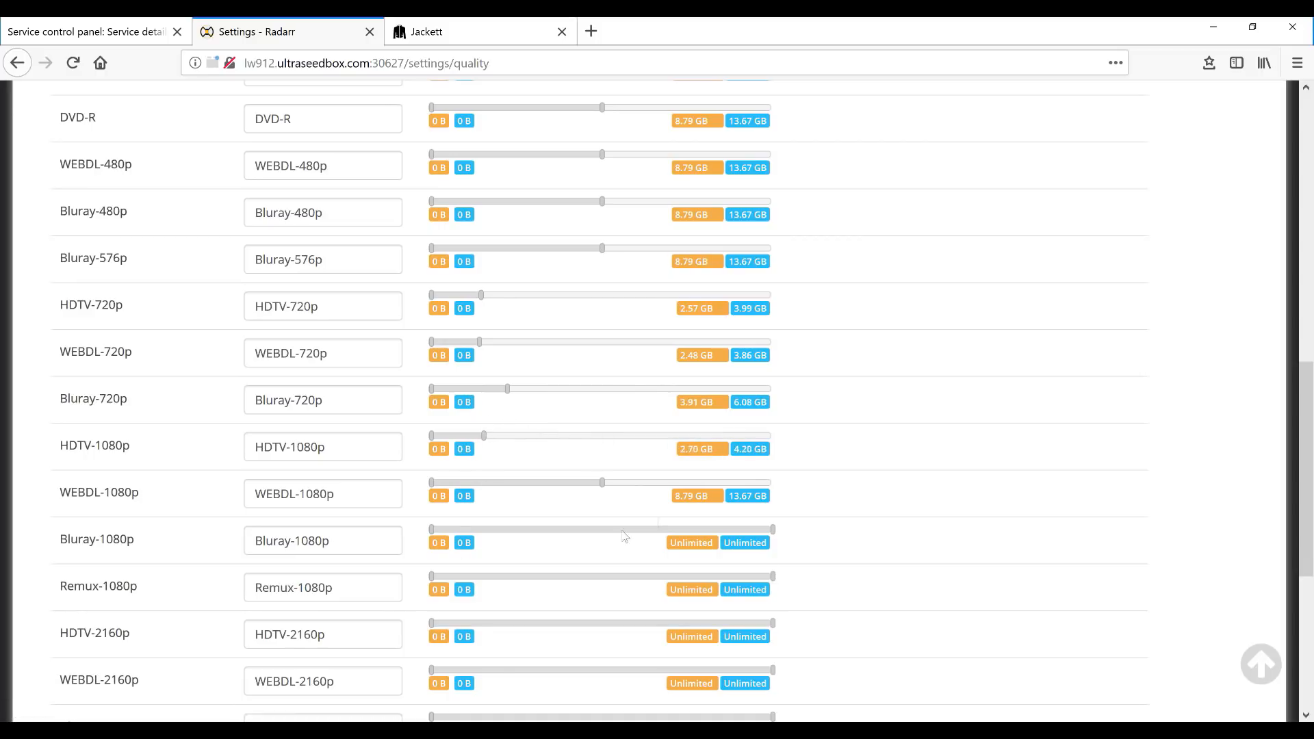
pyautogui.moveTo(603, 482); pyautogui.dragTo(482, 479)
pyautogui.moveTo(772, 532); pyautogui.dragTo(535, 519)
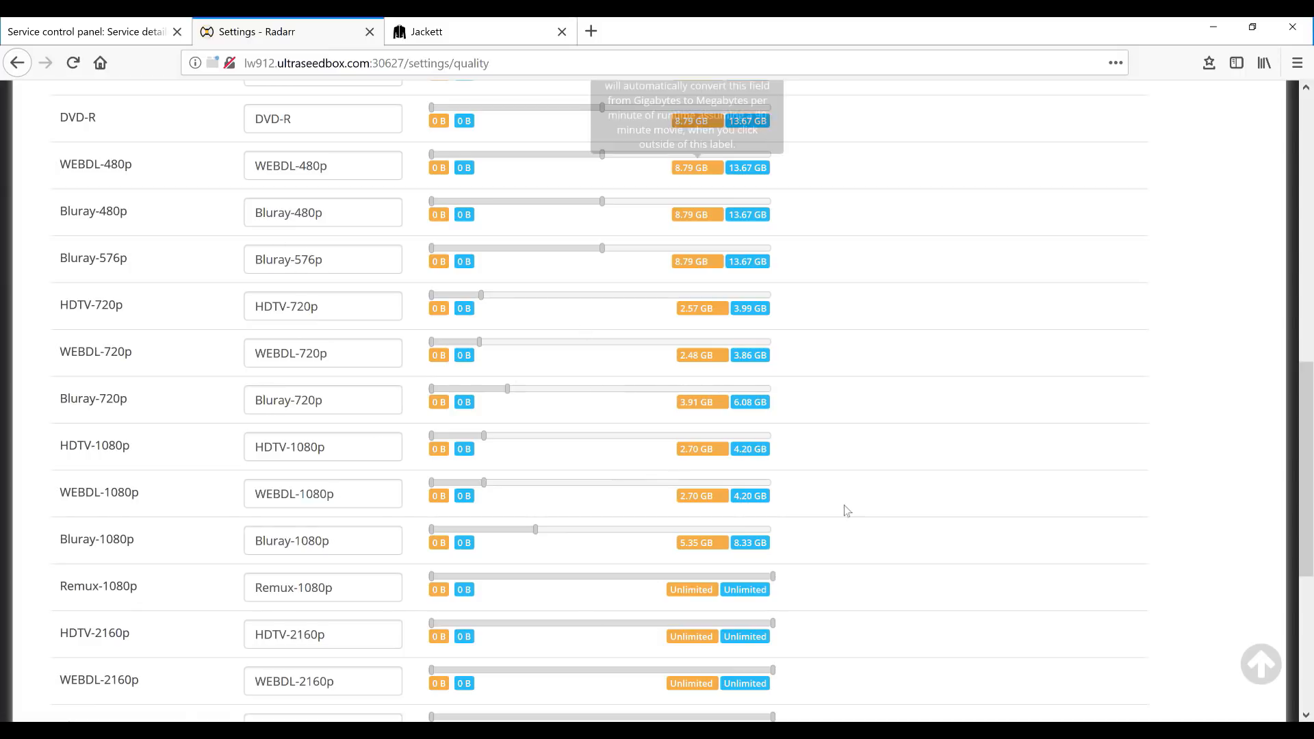
pyautogui.scroll(-5, 1047, 479)
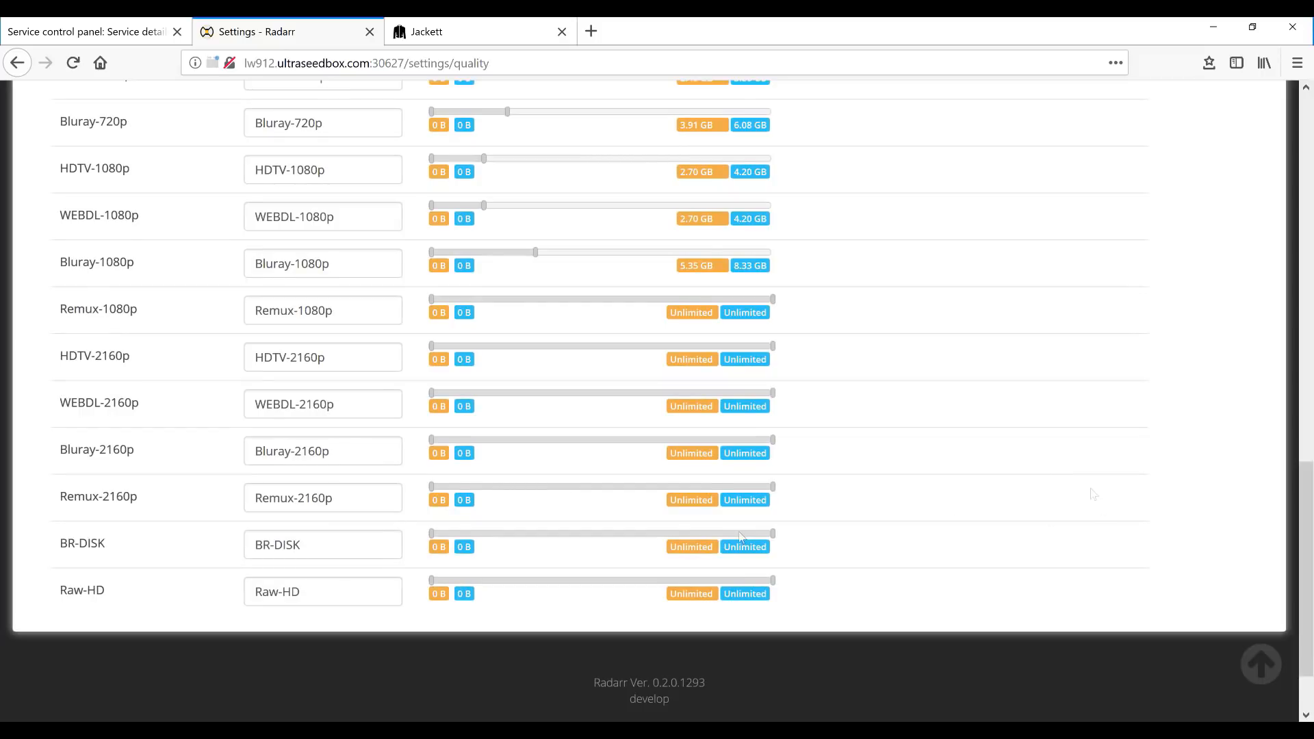
pyautogui.scroll(10, 924, 467)
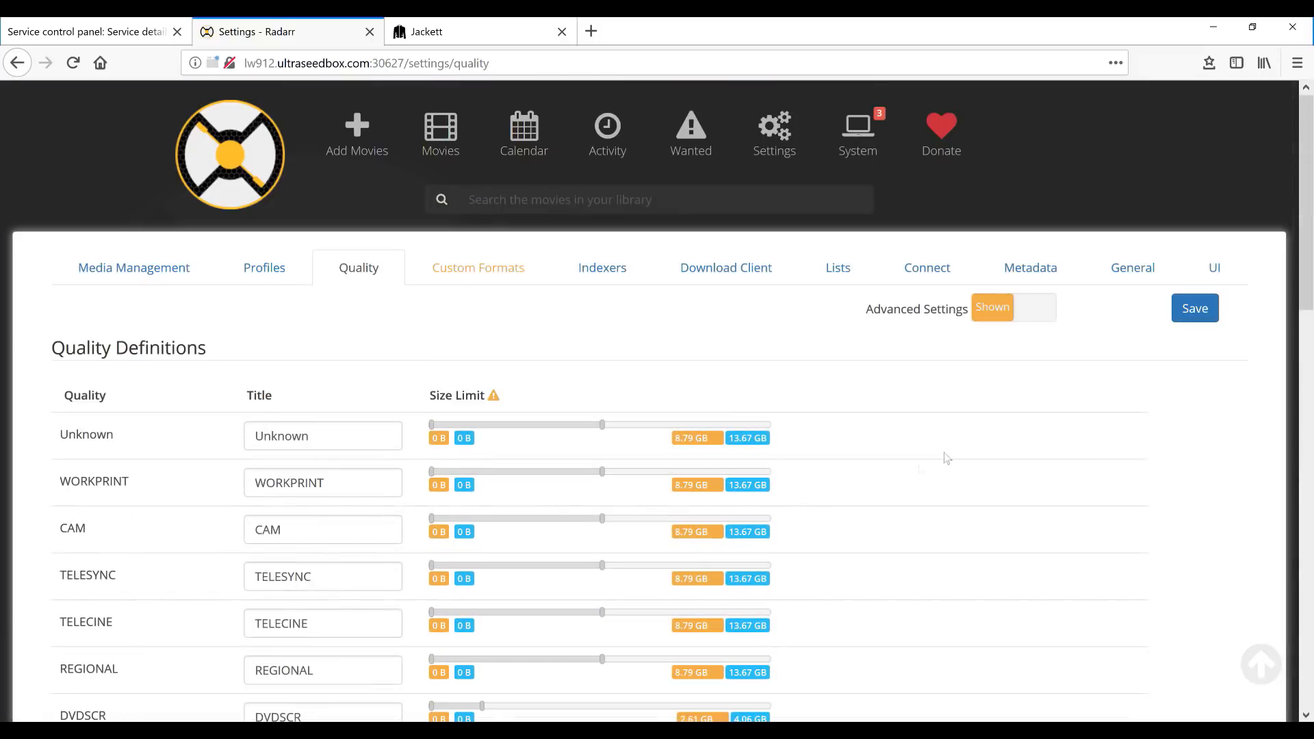
pyautogui.click(1207, 313)
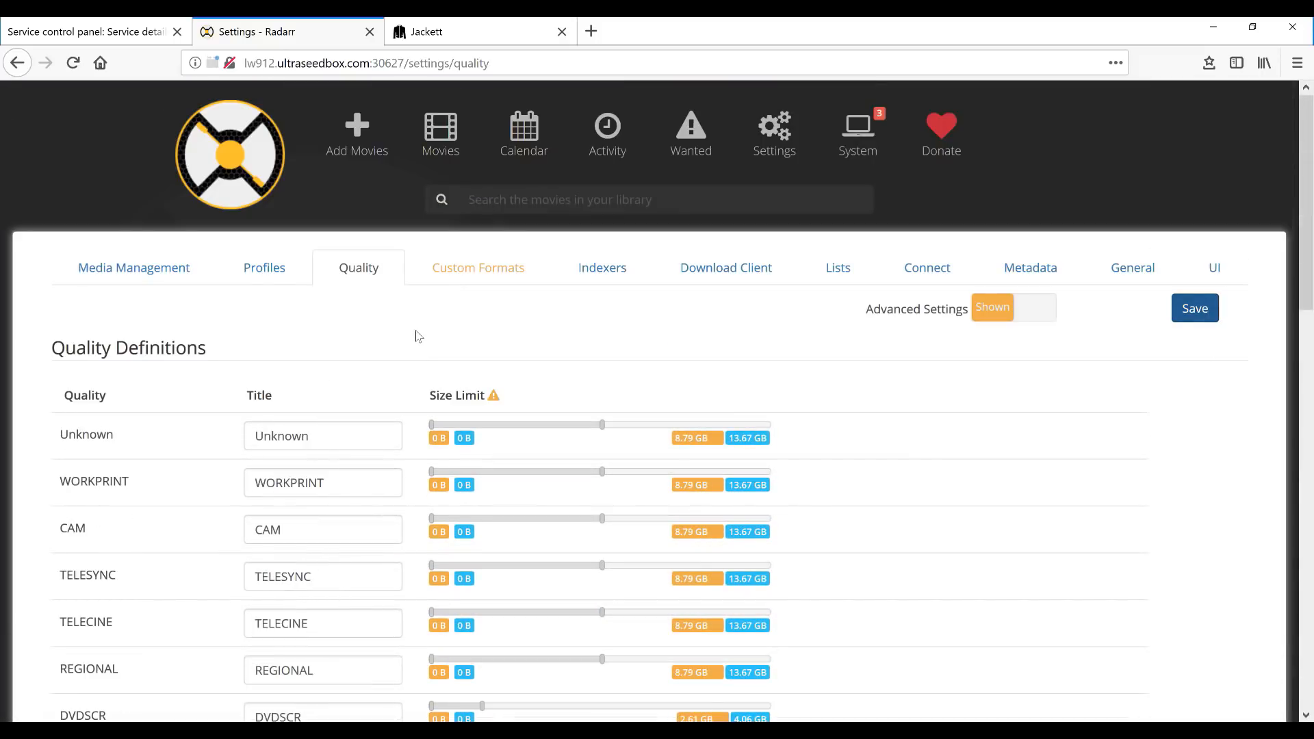
# - Examine the templates available for adding custom formats, without adding one
pyautogui.click(478, 269)
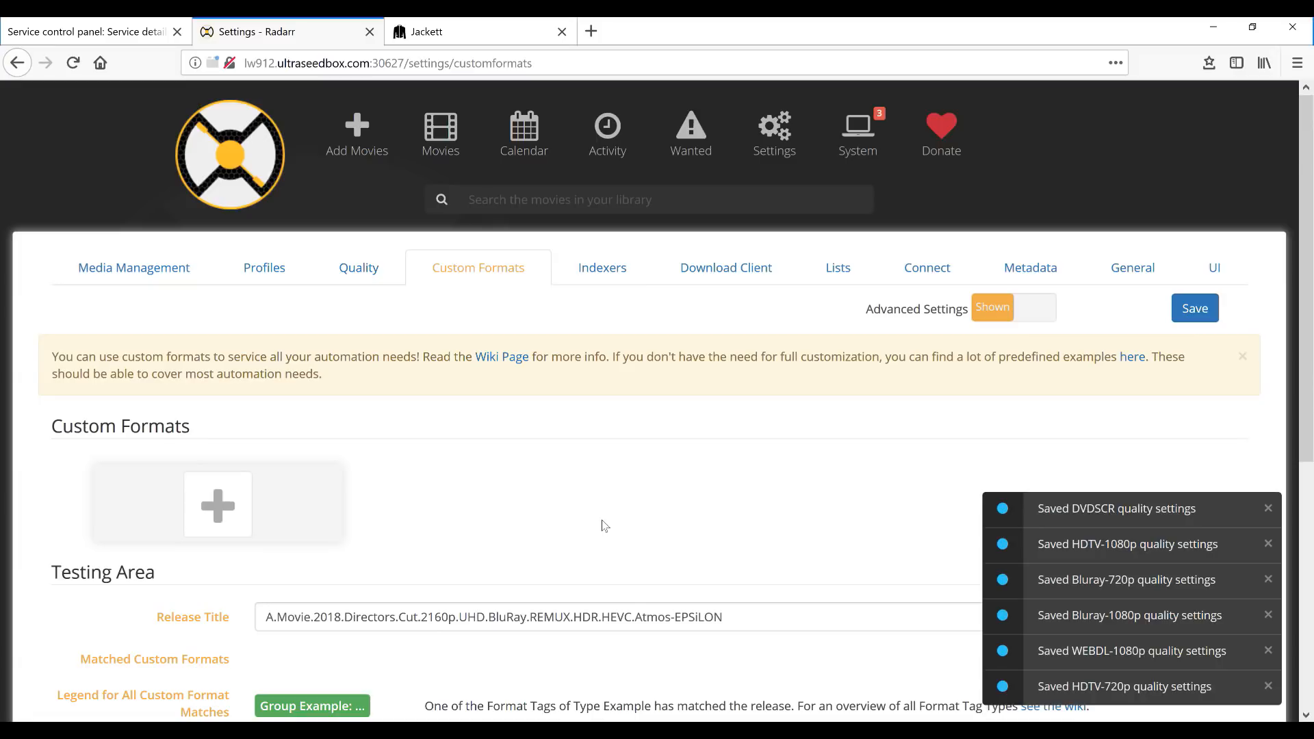
pyautogui.click(218, 522)
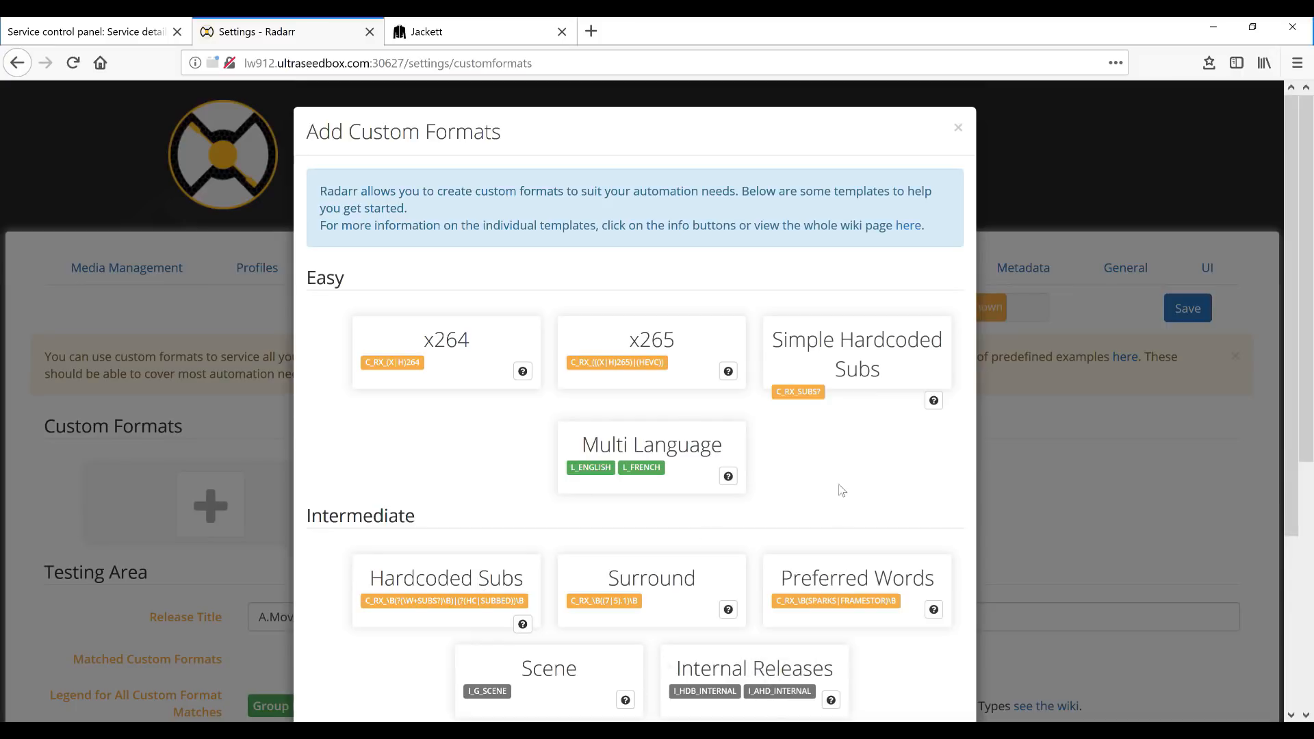
pyautogui.click(959, 129)
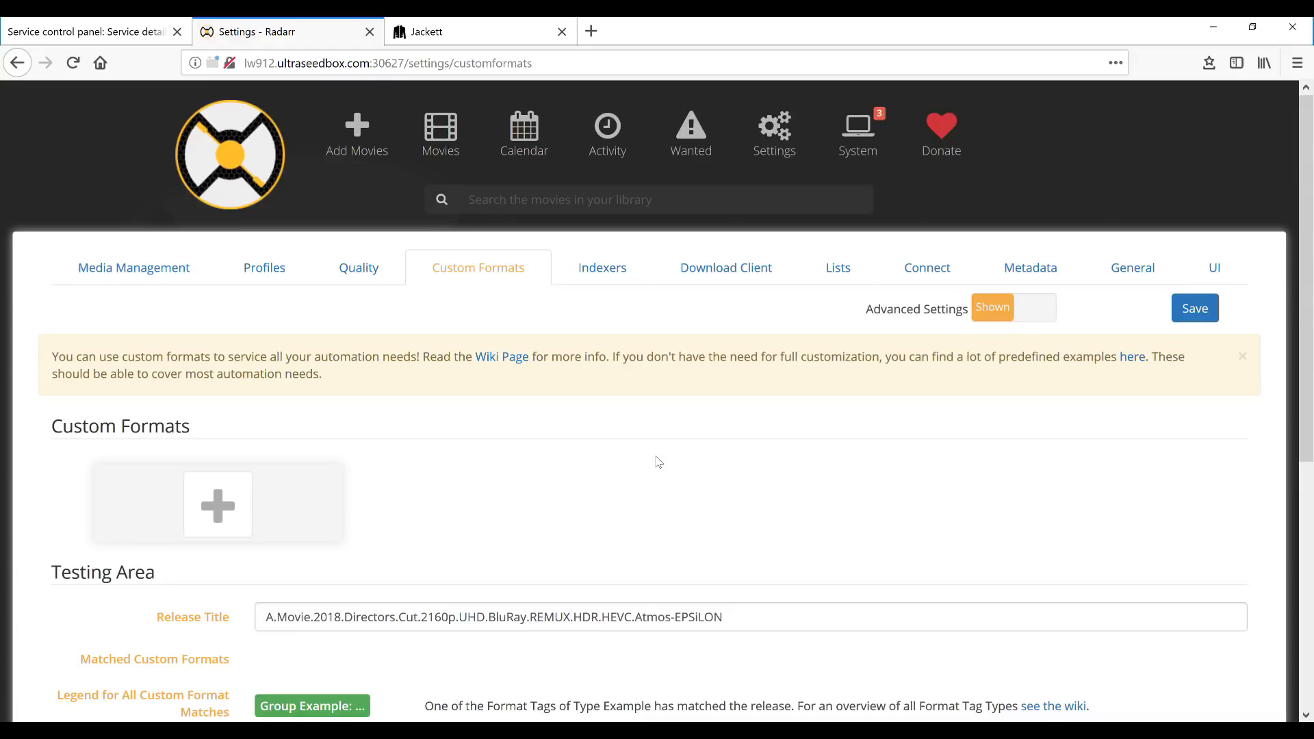
# - Add the Rarbg torrent indexer with its default settings, testing it before saving
pyautogui.click(593, 269)
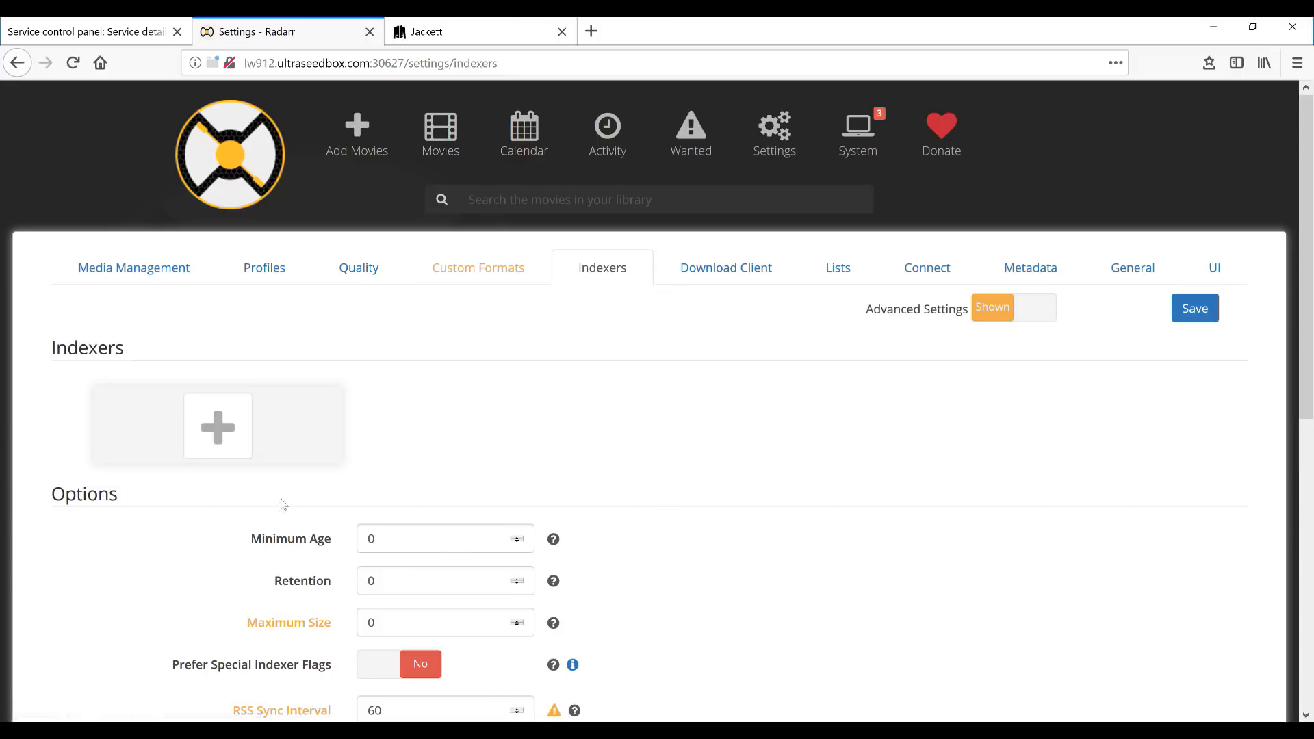
pyautogui.click(217, 432)
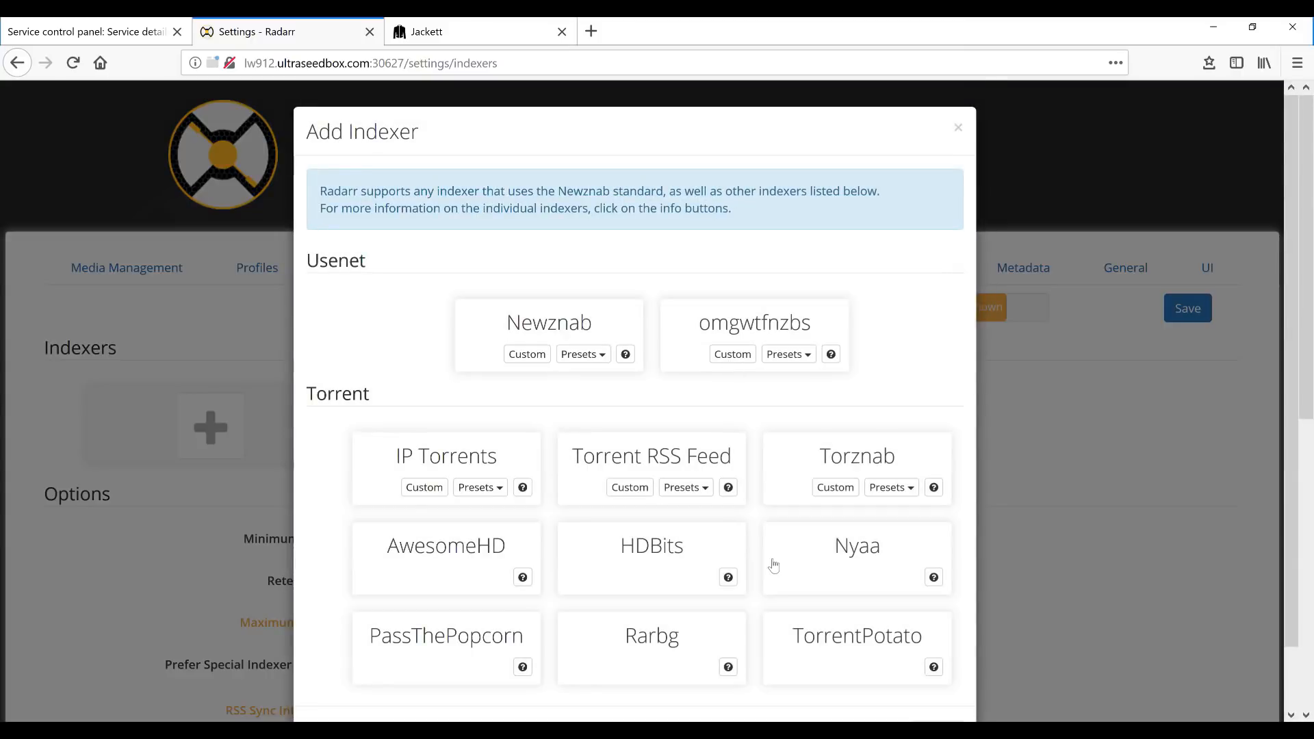
pyautogui.click(640, 654)
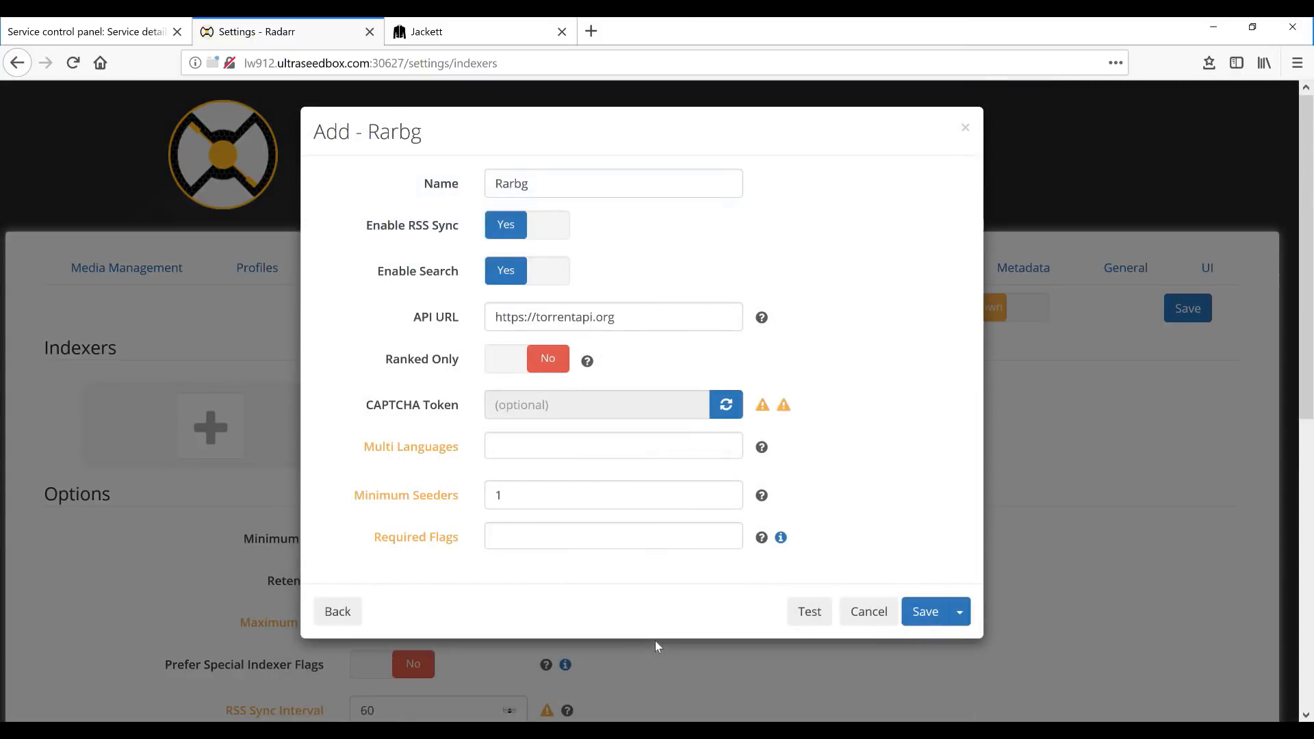
pyautogui.click(802, 615)
pyautogui.click(926, 612)
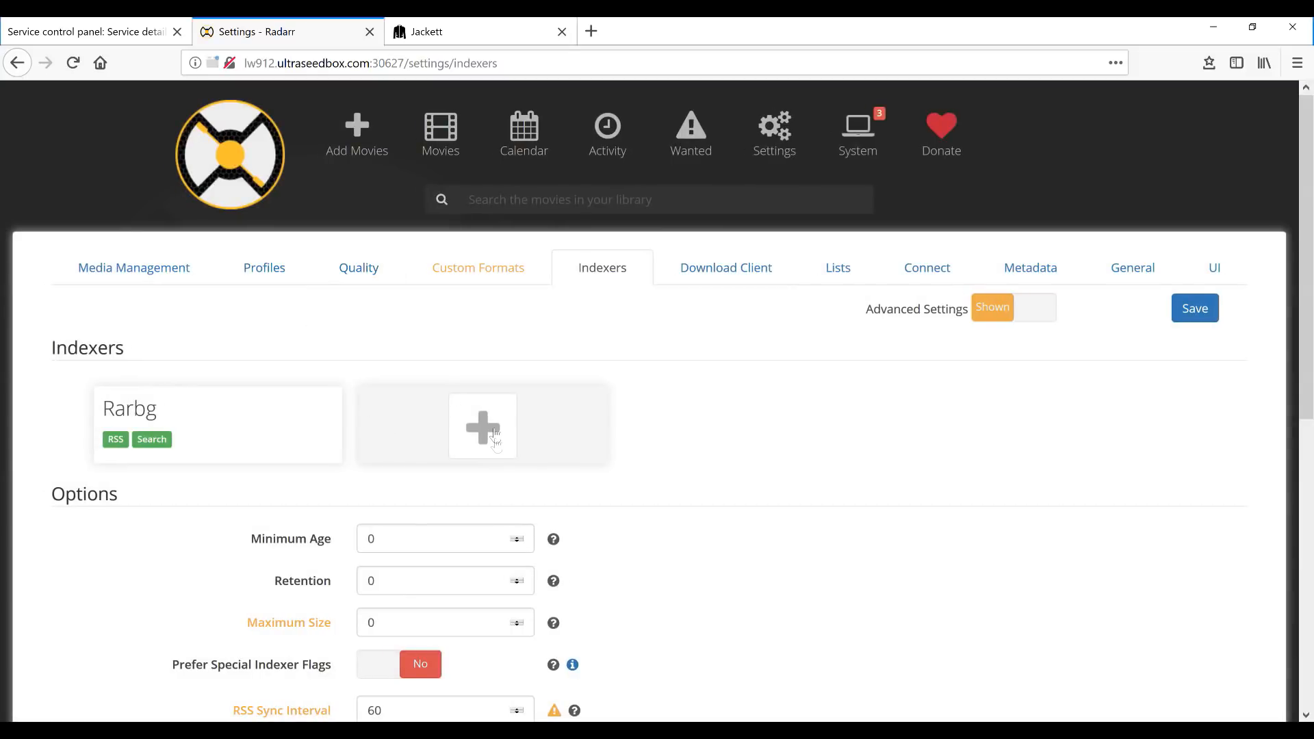
# - Switch to Jackett and test all configured indexers
pyautogui.click(451, 42)
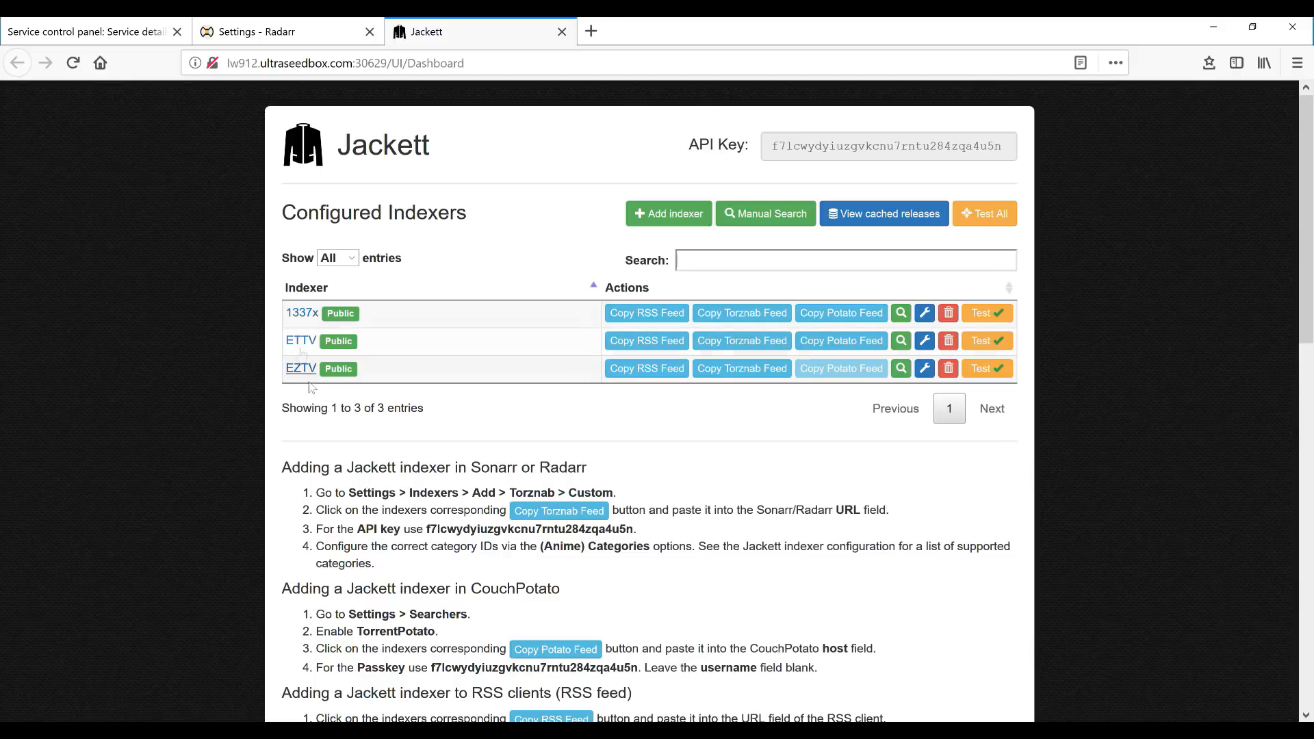
pyautogui.click(988, 220)
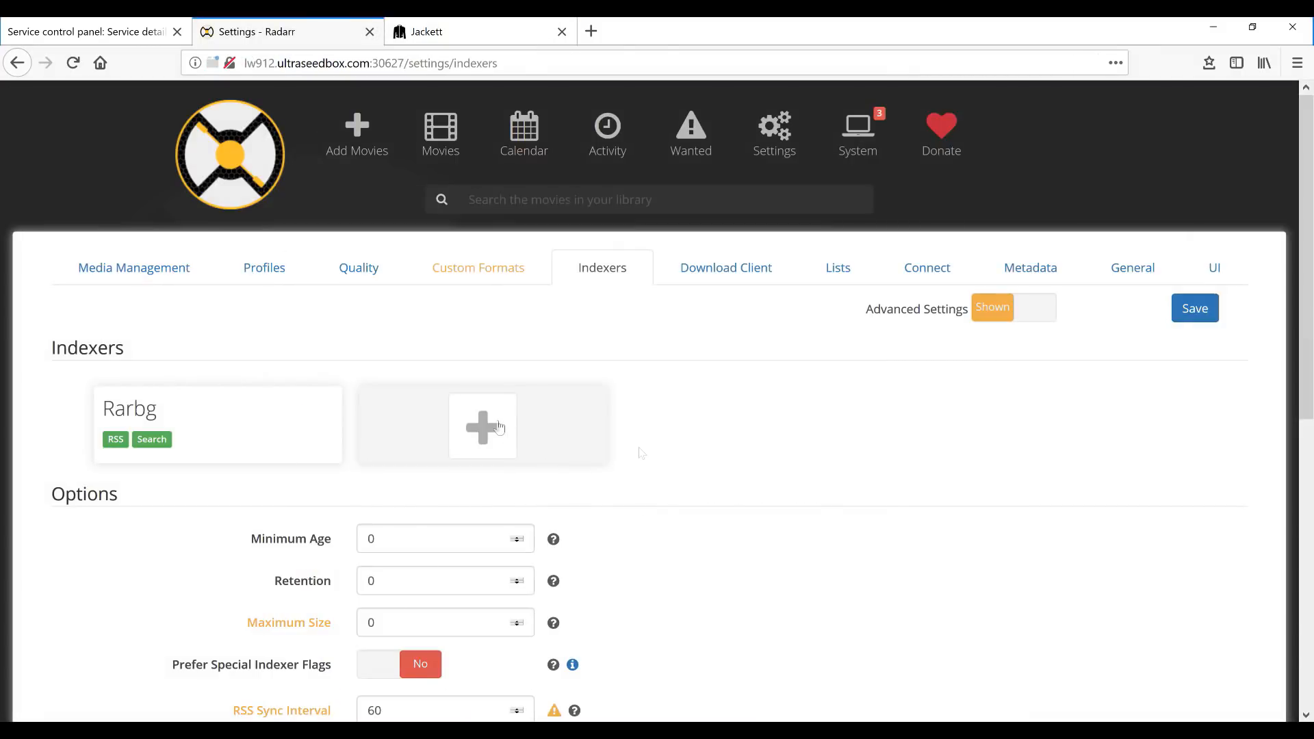
# - Start adding another indexer in Radarr, and copy the Torznab feed of the 1337x indexer from Jackett
pyautogui.click(494, 428)
pyautogui.scroll(-2, 640, 346)
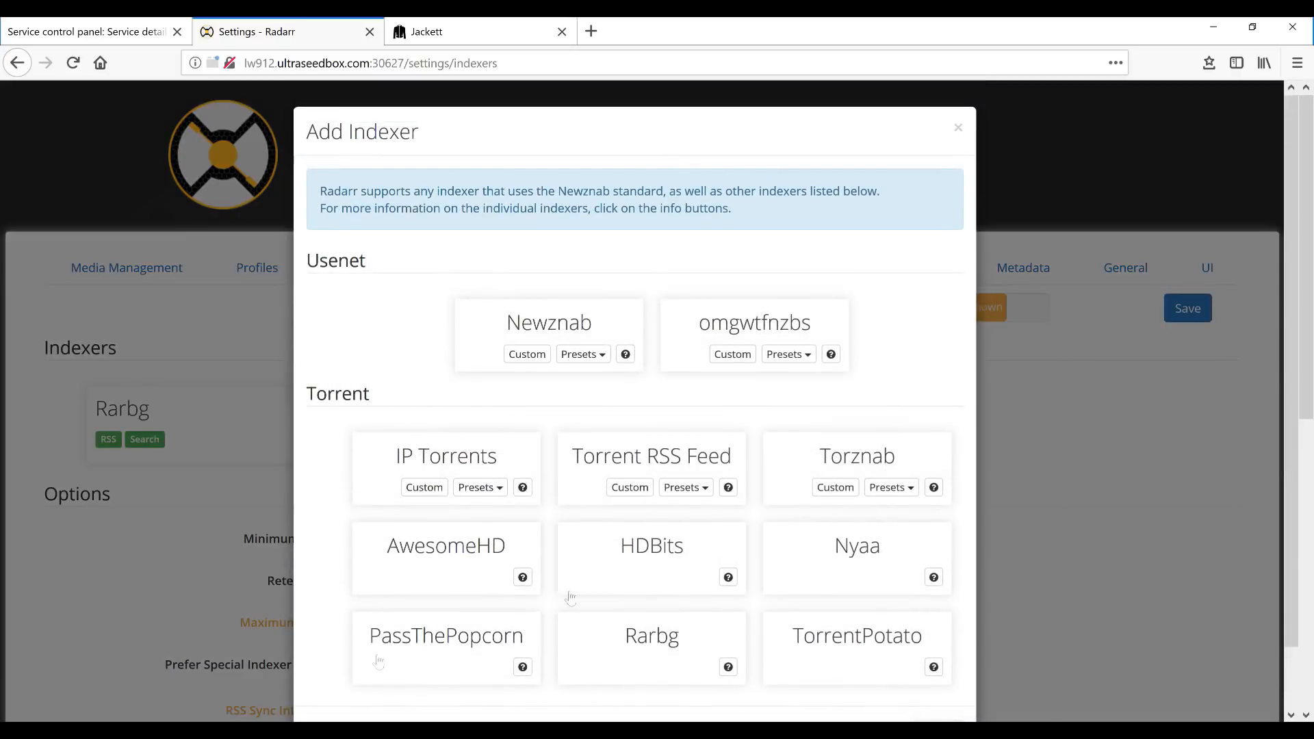
pyautogui.click(473, 31)
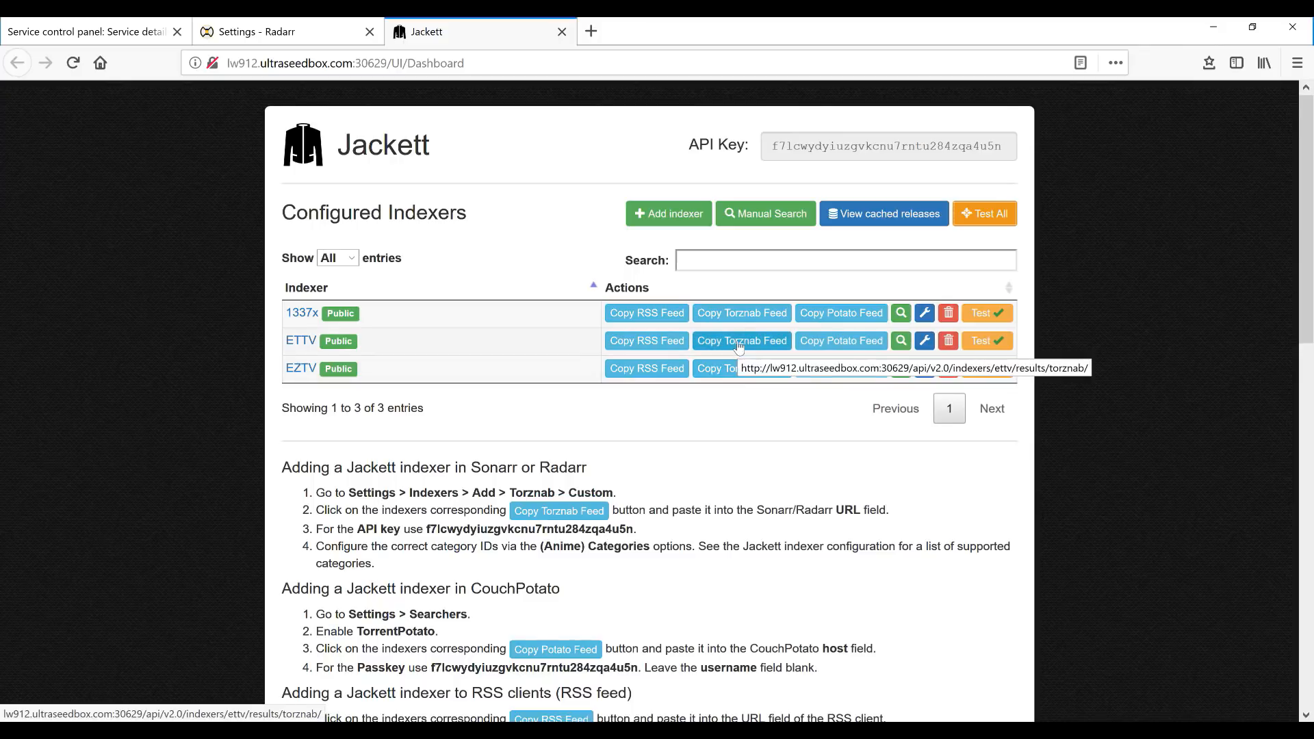
pyautogui.click(732, 315)
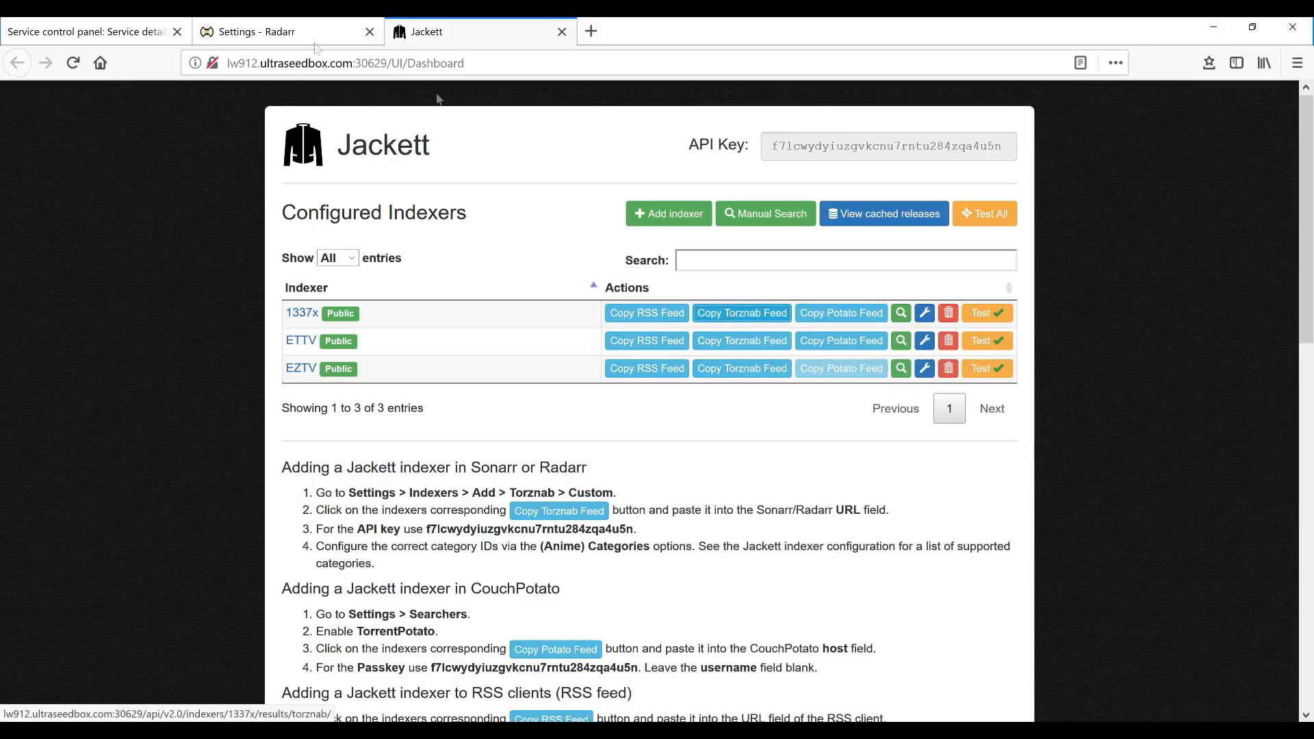
# - Choose a Torznab indexer in Radarr, name it 1337x and paste the copied feed address as its URL
pyautogui.click(287, 31)
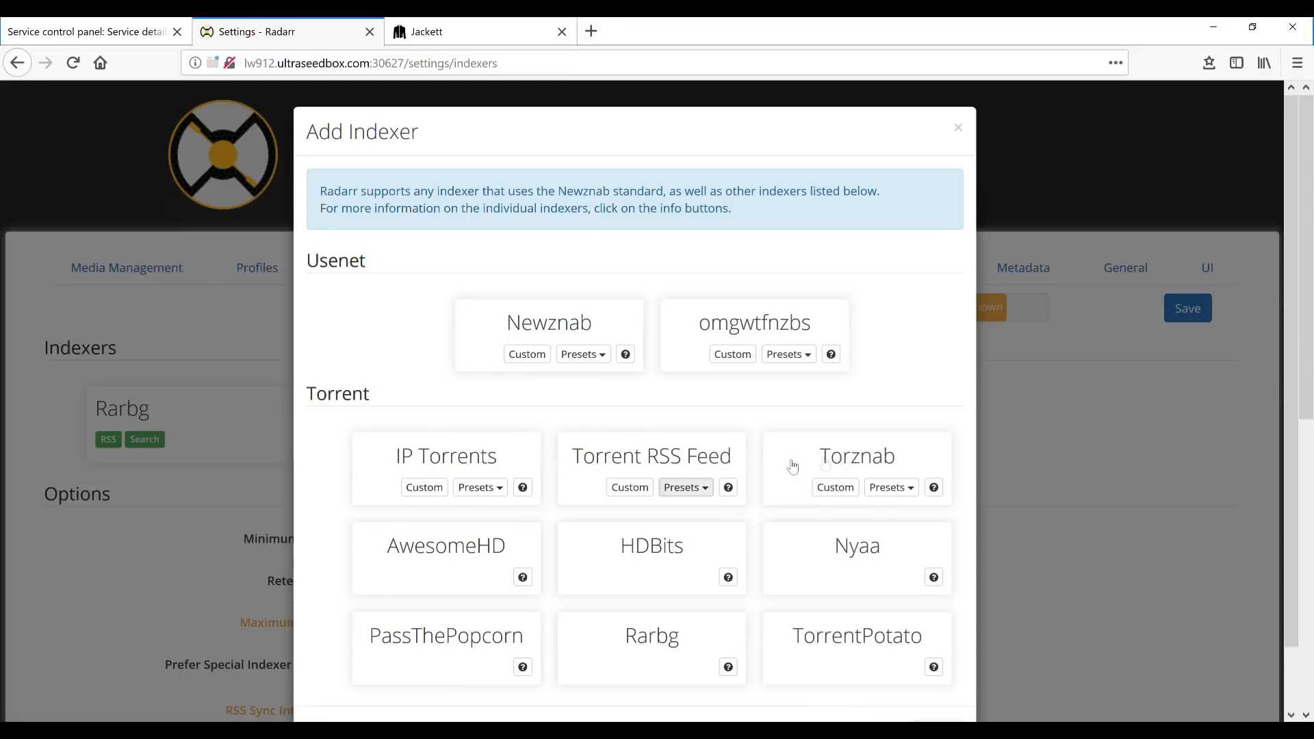
pyautogui.click(879, 476)
pyautogui.click(558, 179)
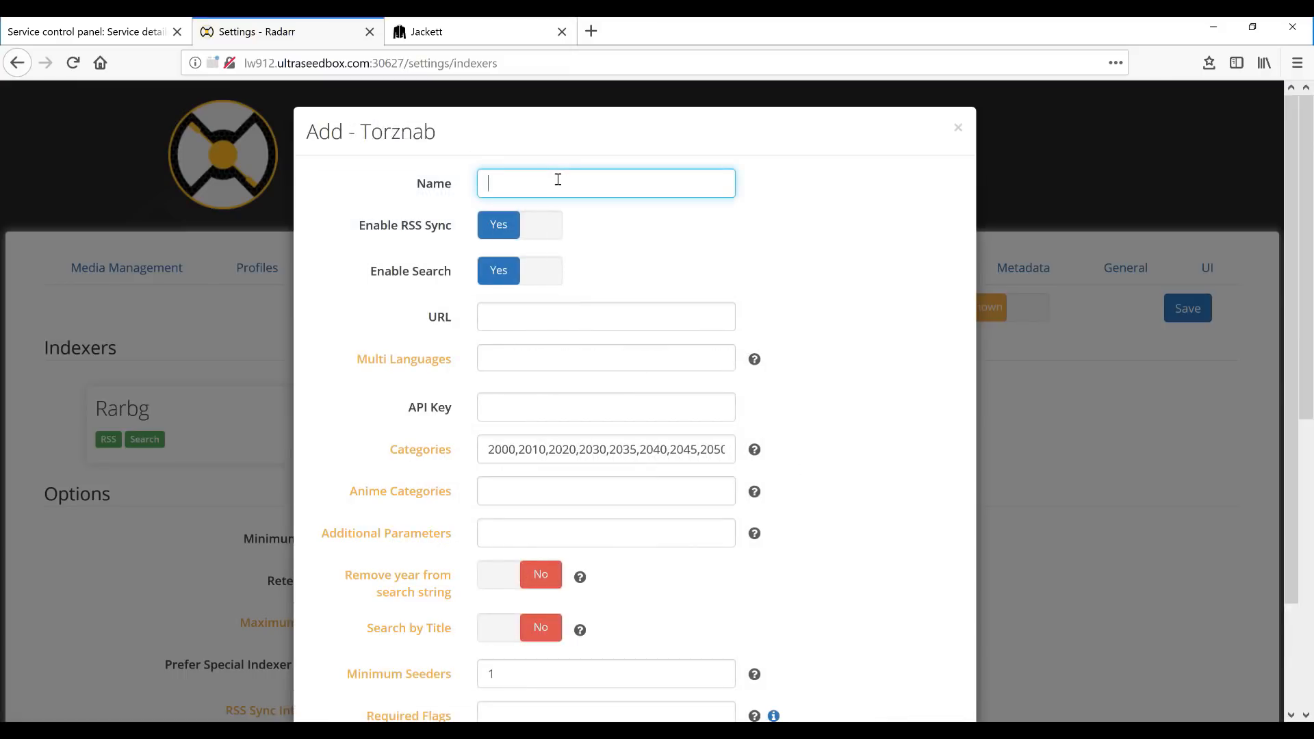
pyautogui.write('1337x')
pyautogui.click(617, 315)
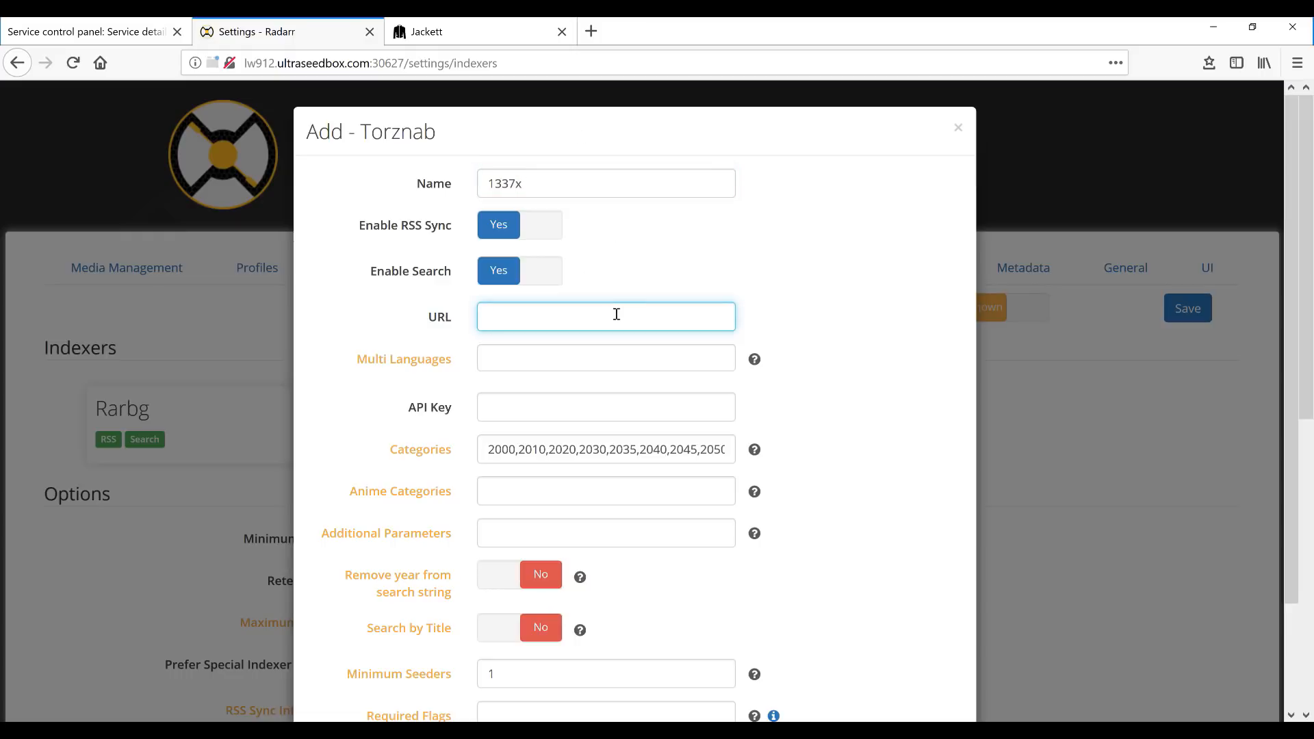
pyautogui.hotkey('ctrl', 'v')
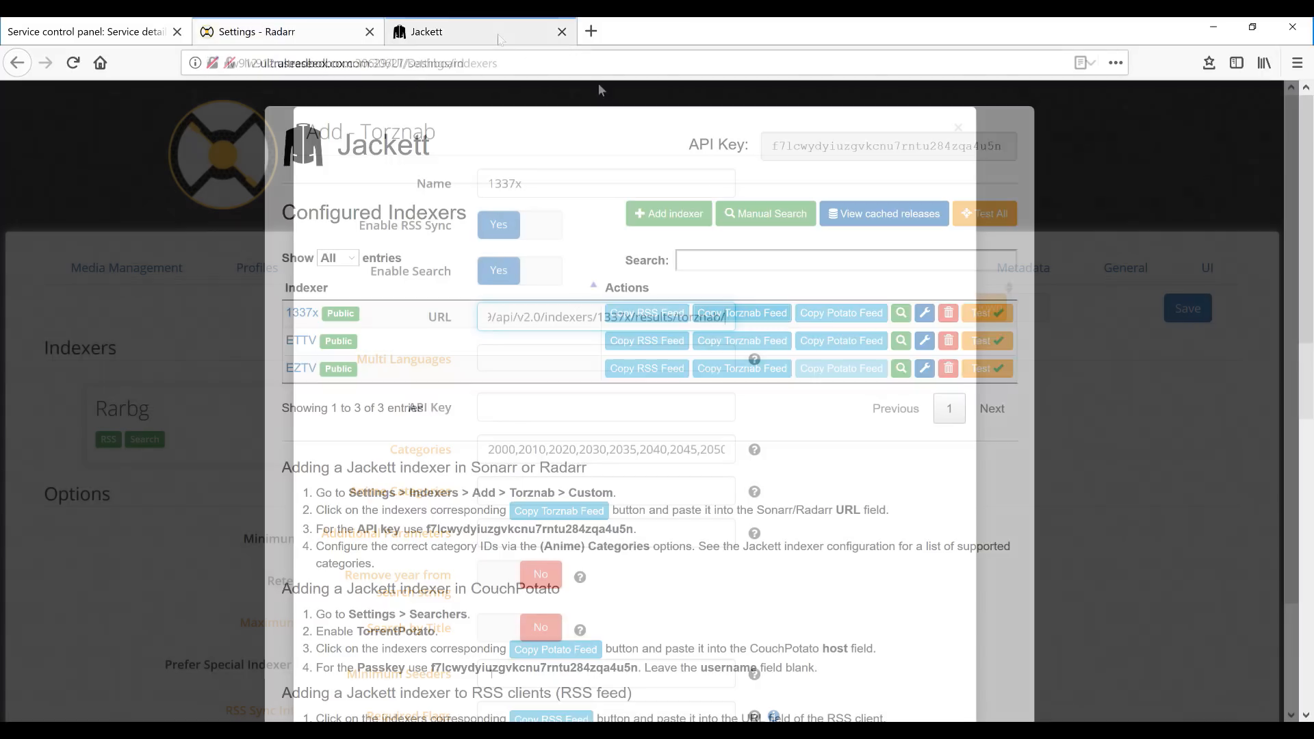
# - Copy the API key from Jackett and paste it into the API key field of Radarr's 1337x indexer
pyautogui.click(520, 42)
pyautogui.click(864, 147)
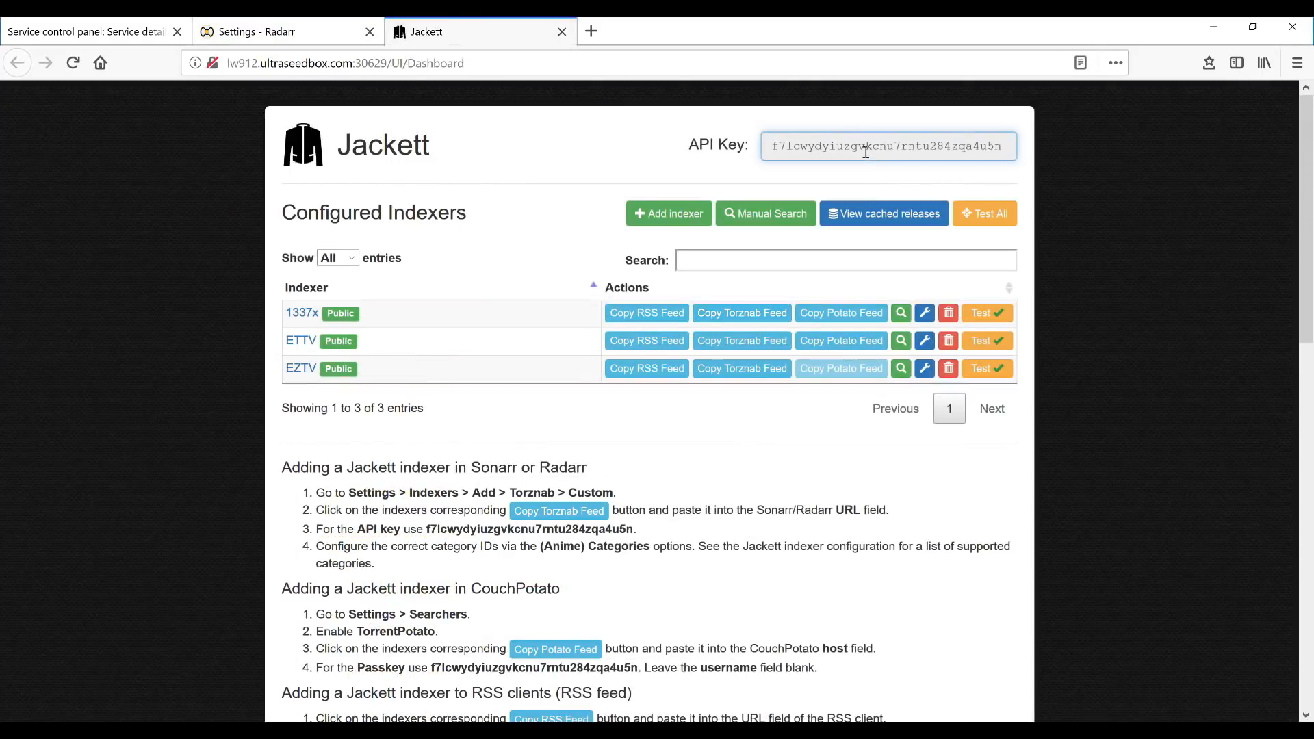
pyautogui.doubleClick(817, 148)
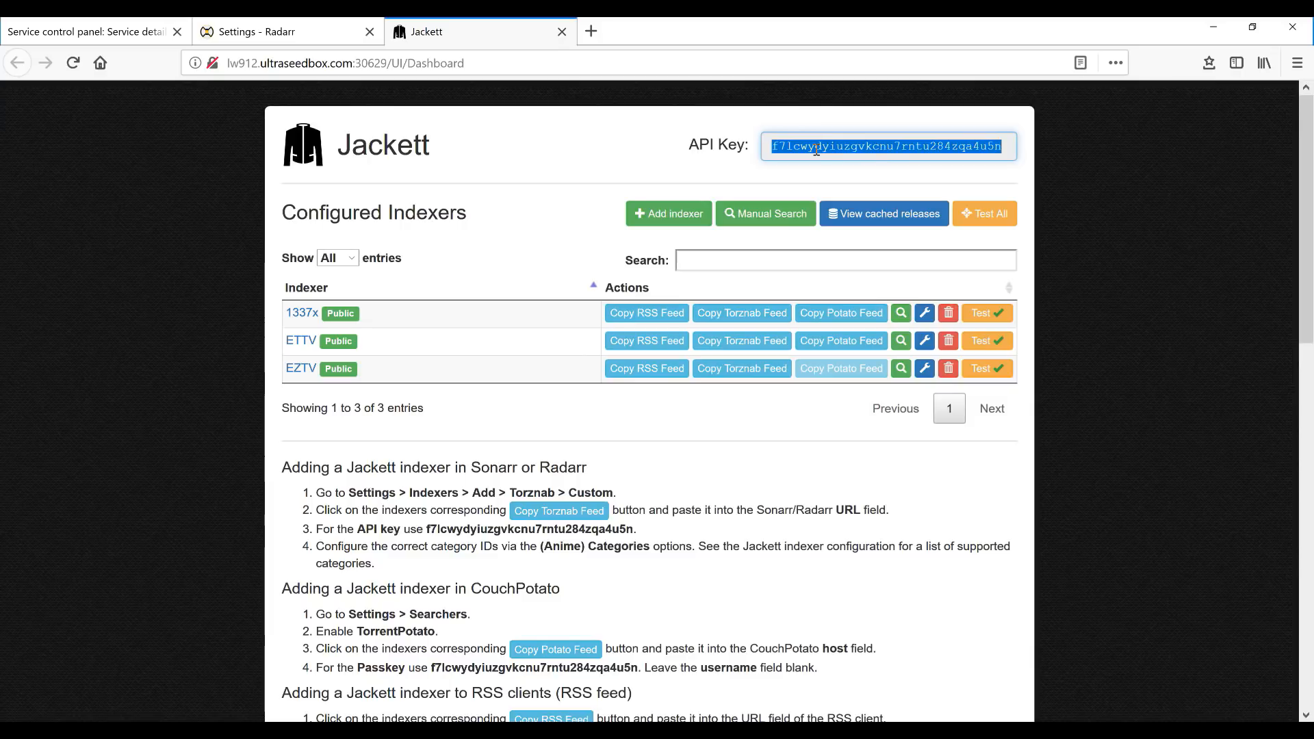
pyautogui.click(323, 36)
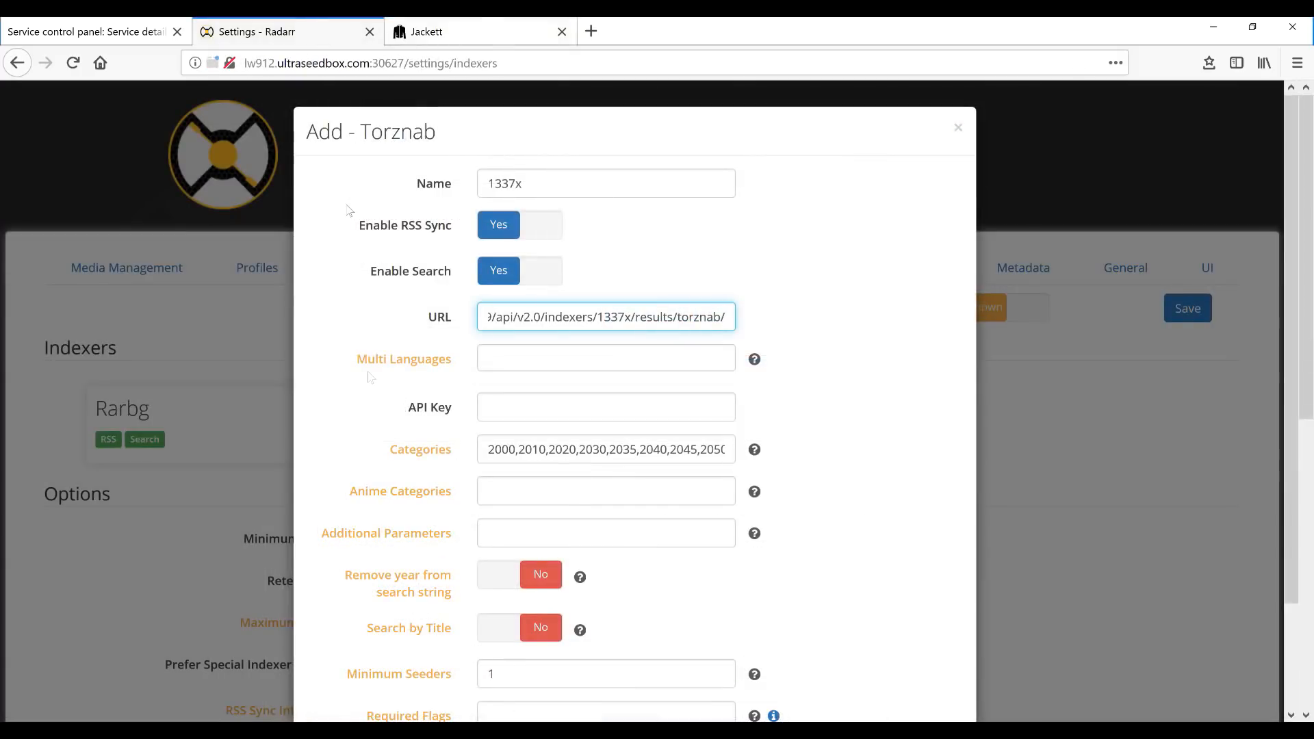
pyautogui.click(542, 402)
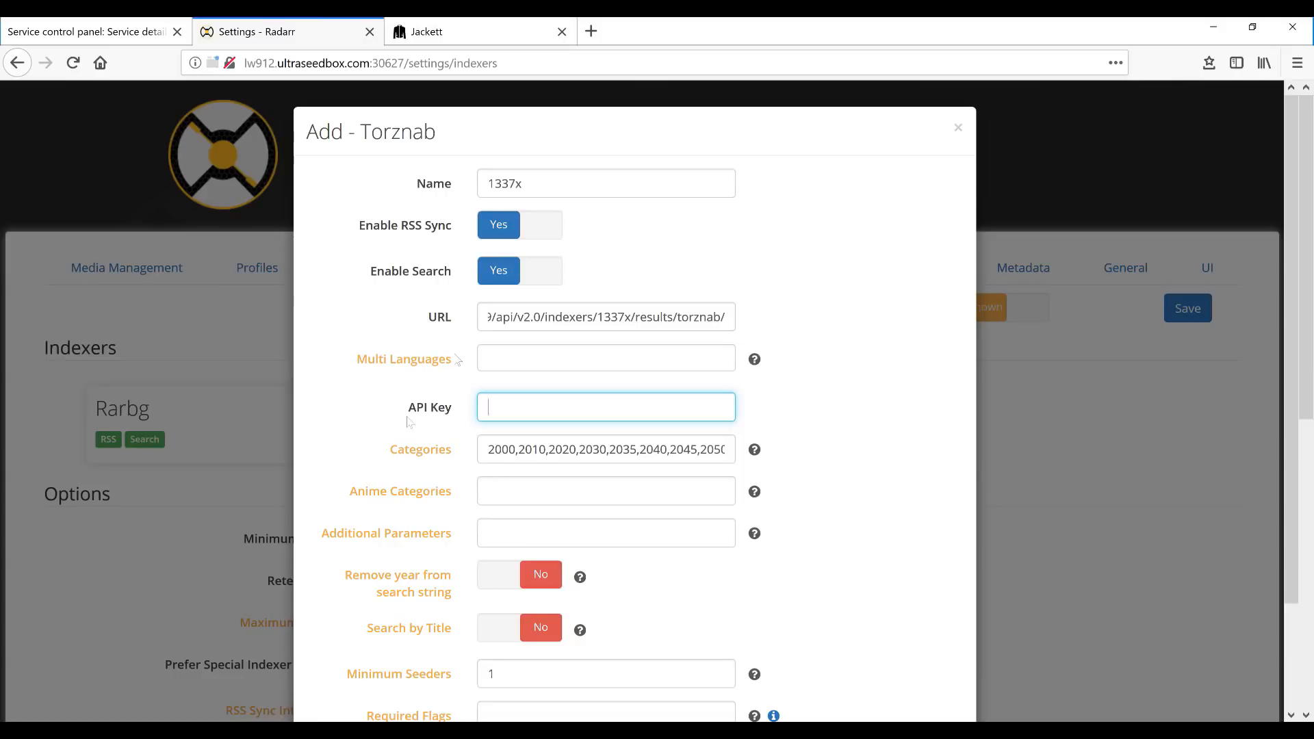
pyautogui.hotkey('ctrl', 'v')
# - Test the 1337x Torznab indexer and save it
pyautogui.scroll(-2, 625, 517)
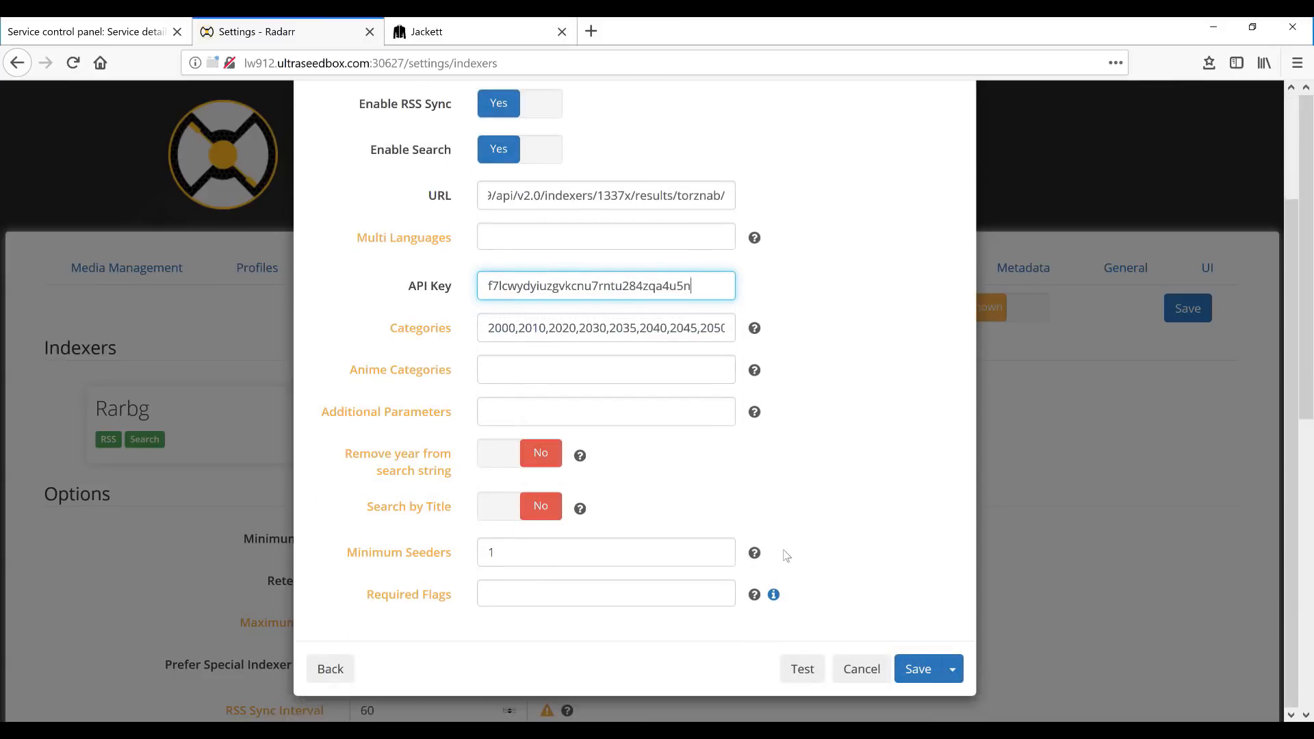
pyautogui.moveTo(758, 375)
pyautogui.click(802, 669)
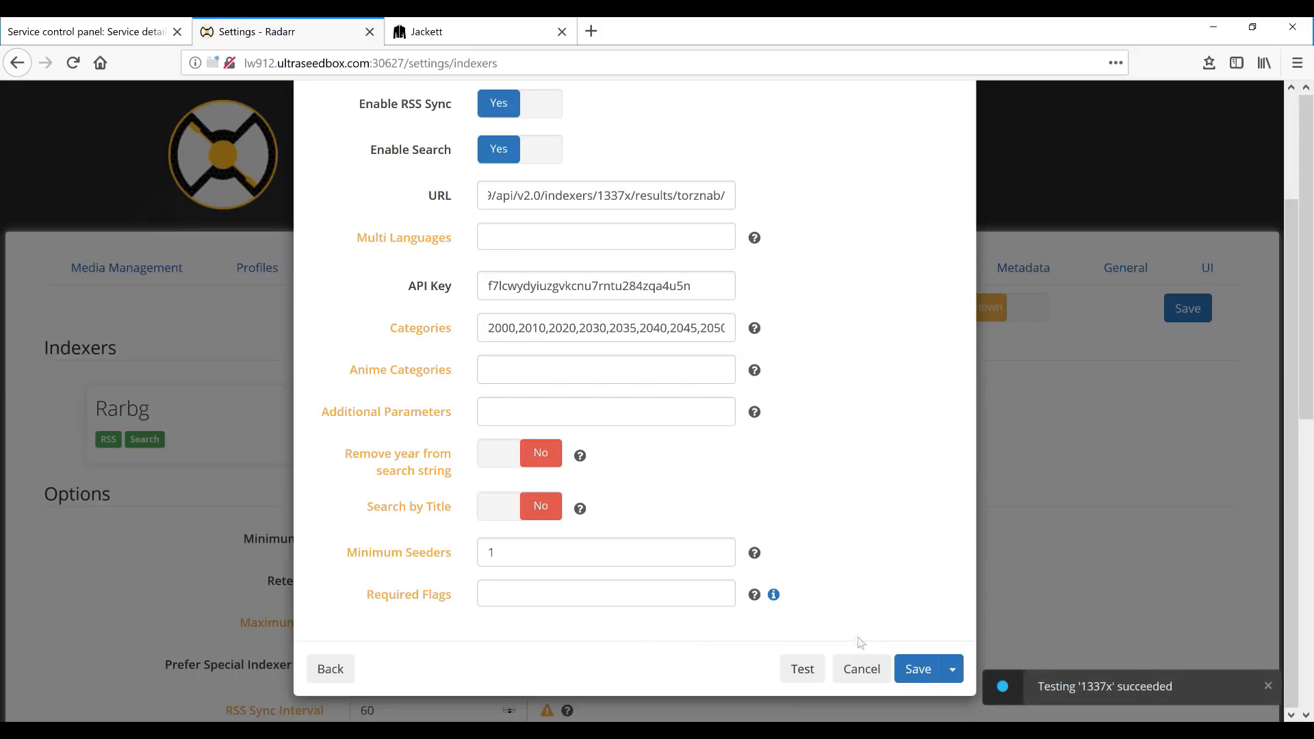
pyautogui.click(918, 671)
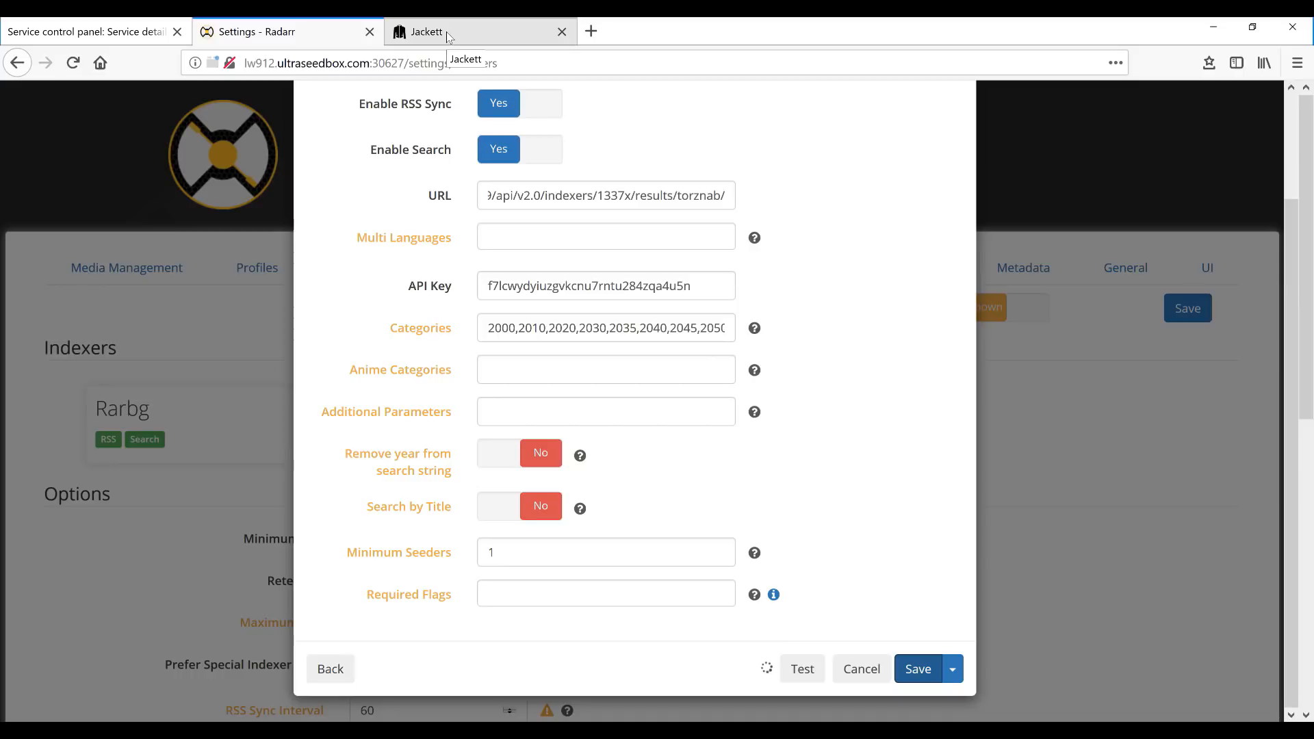
pyautogui.click(917, 673)
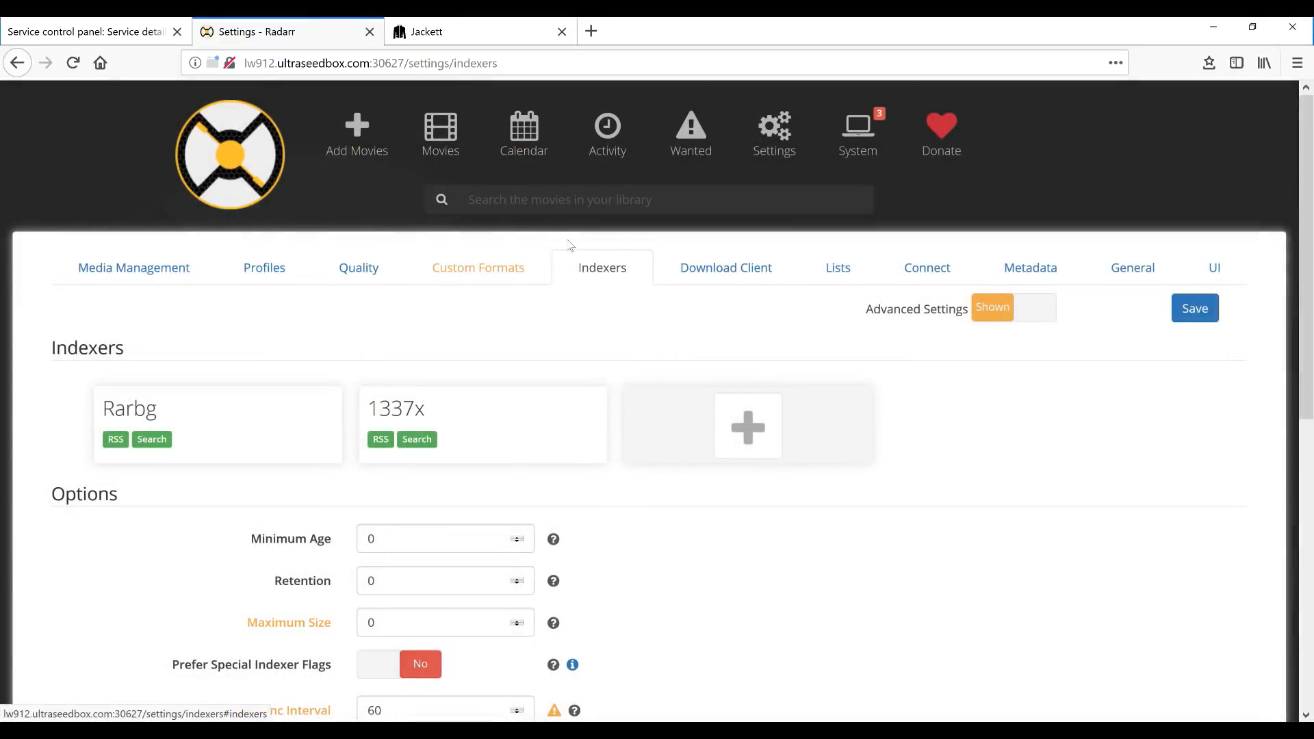
# - Copy ETTV's Torznab feed from Jackett and start a custom Torznab indexer in Radarr named ETTV with that feed as its URL
pyautogui.click(436, 41)
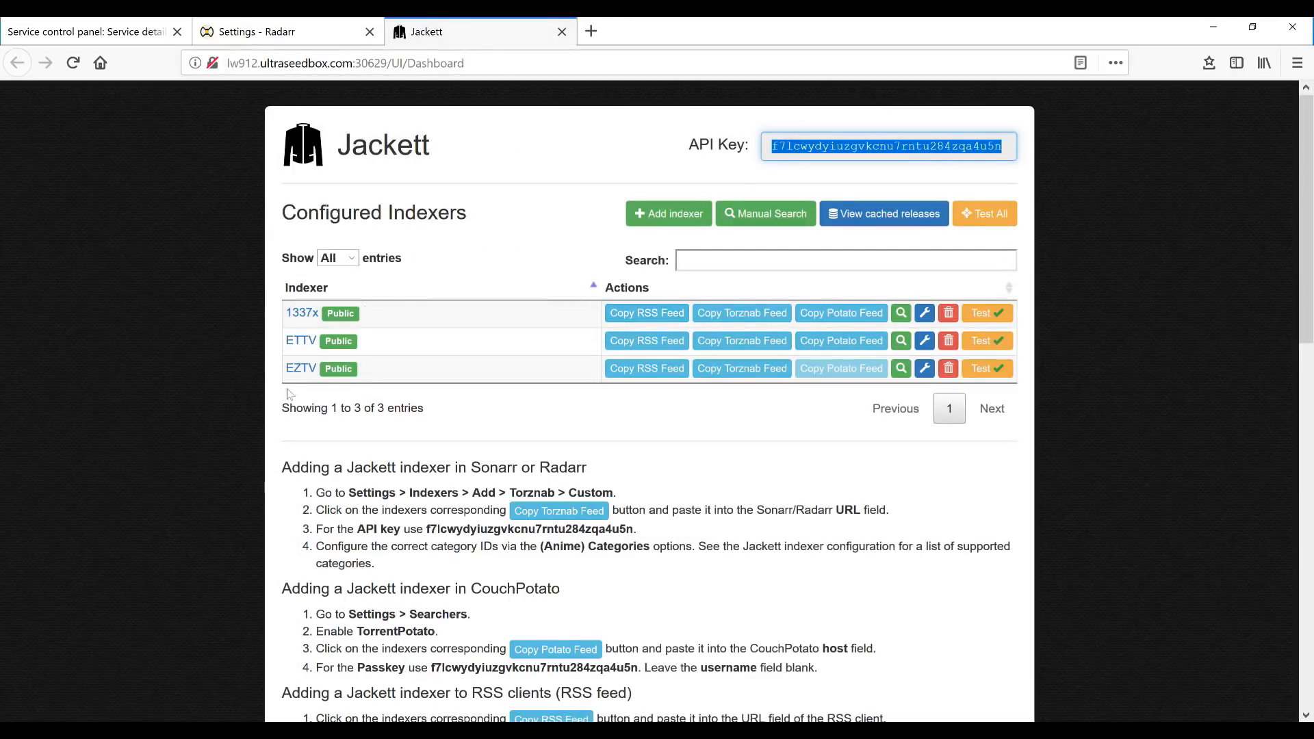
pyautogui.click(753, 348)
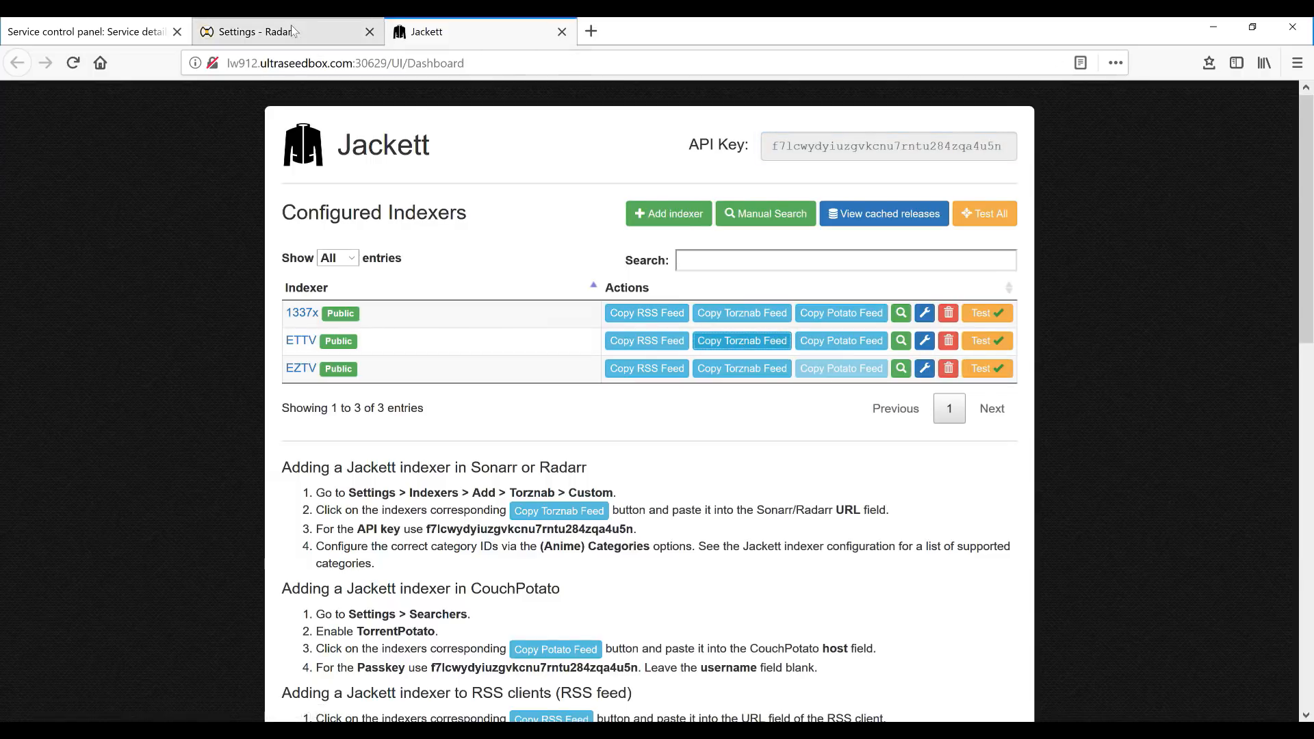
pyautogui.click(329, 32)
pyautogui.click(750, 428)
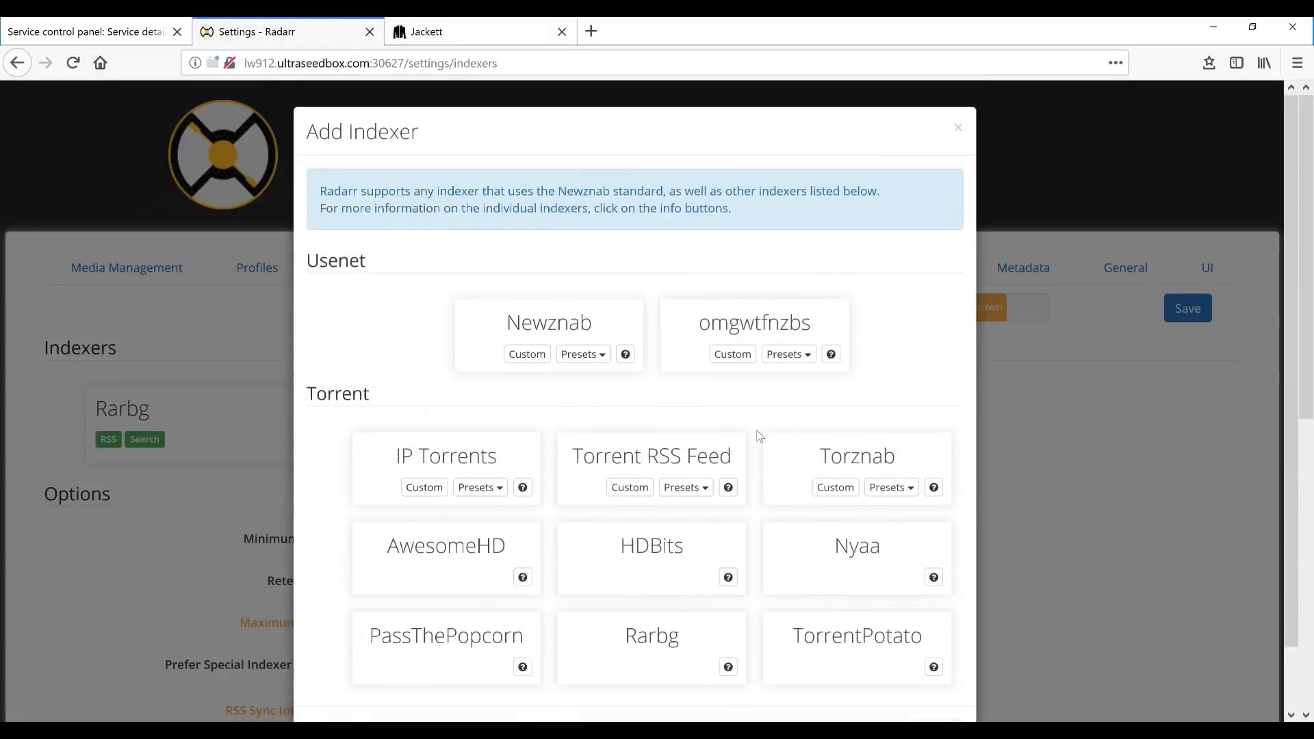
pyautogui.click(834, 487)
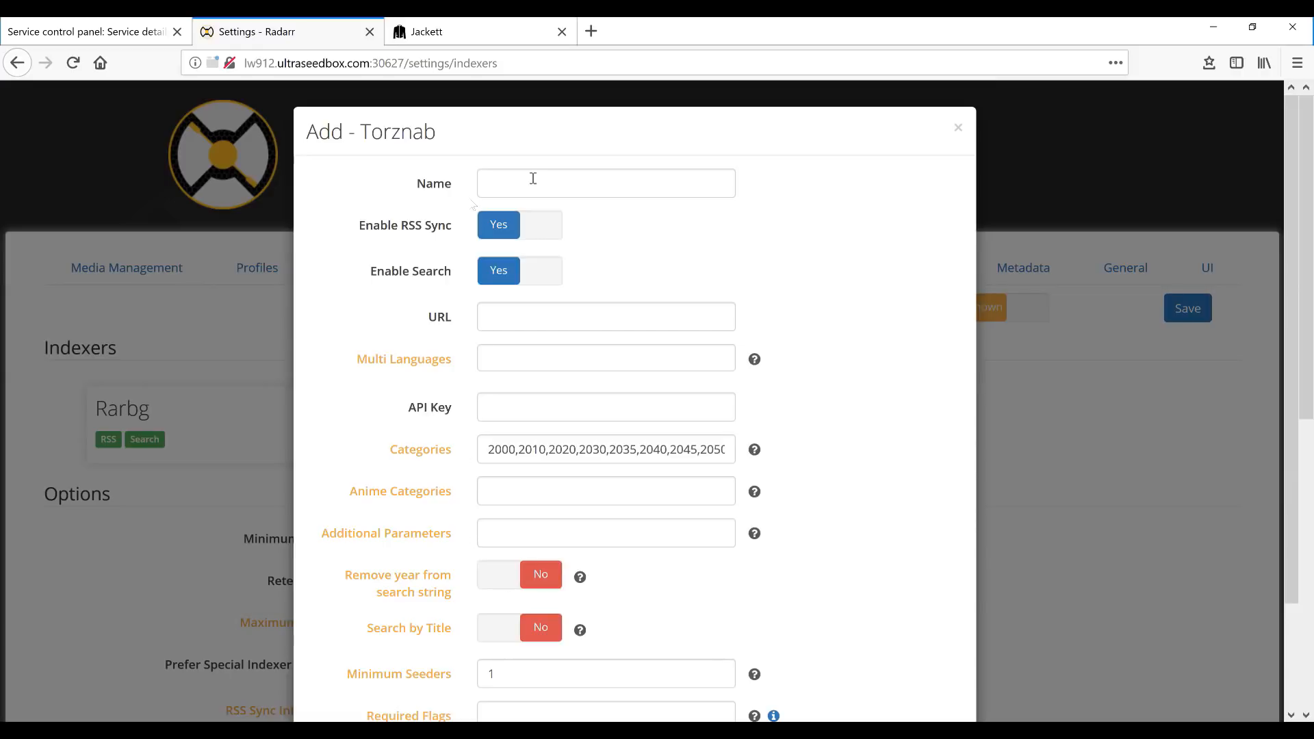
pyautogui.click(558, 185)
pyautogui.write('ETTV')
pyautogui.click(519, 312)
pyautogui.hotkey('ctrl', 'v')
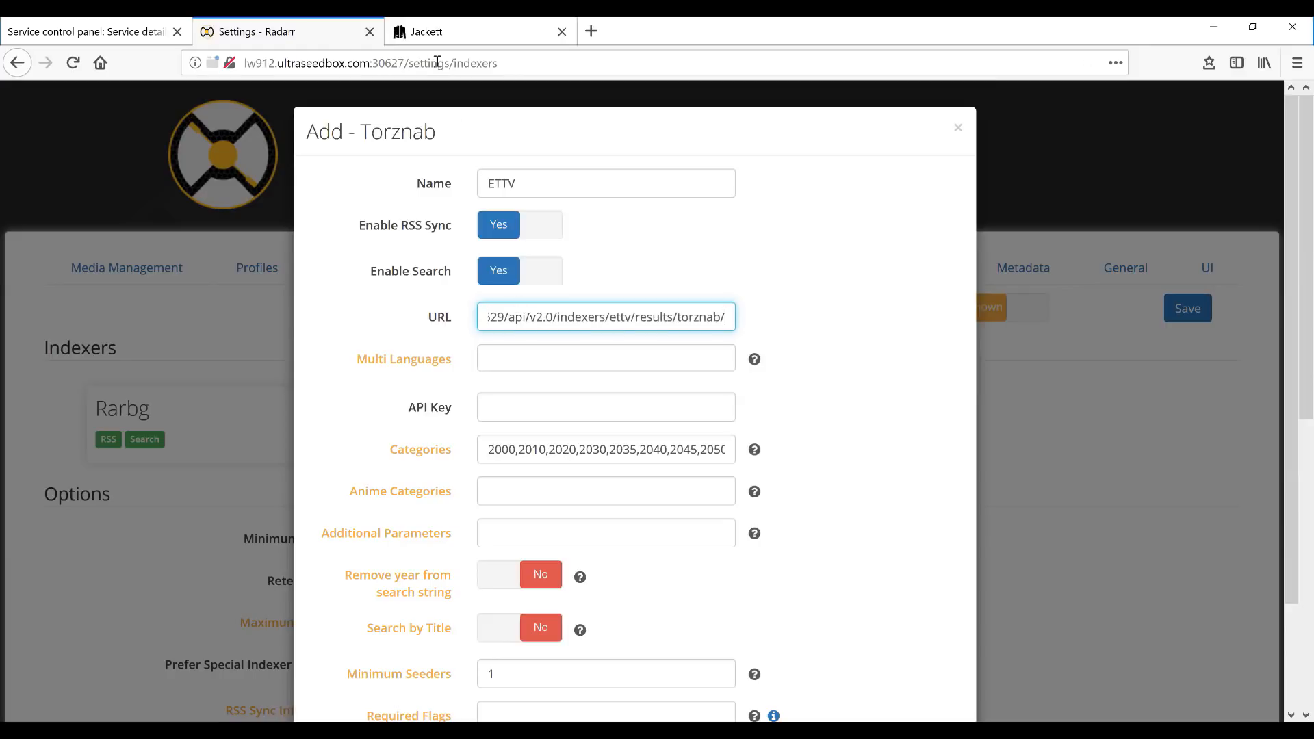
# - Paste Jackett's API key into the ETTV indexer in Radarr, testing the indexer before saving it
pyautogui.click(438, 32)
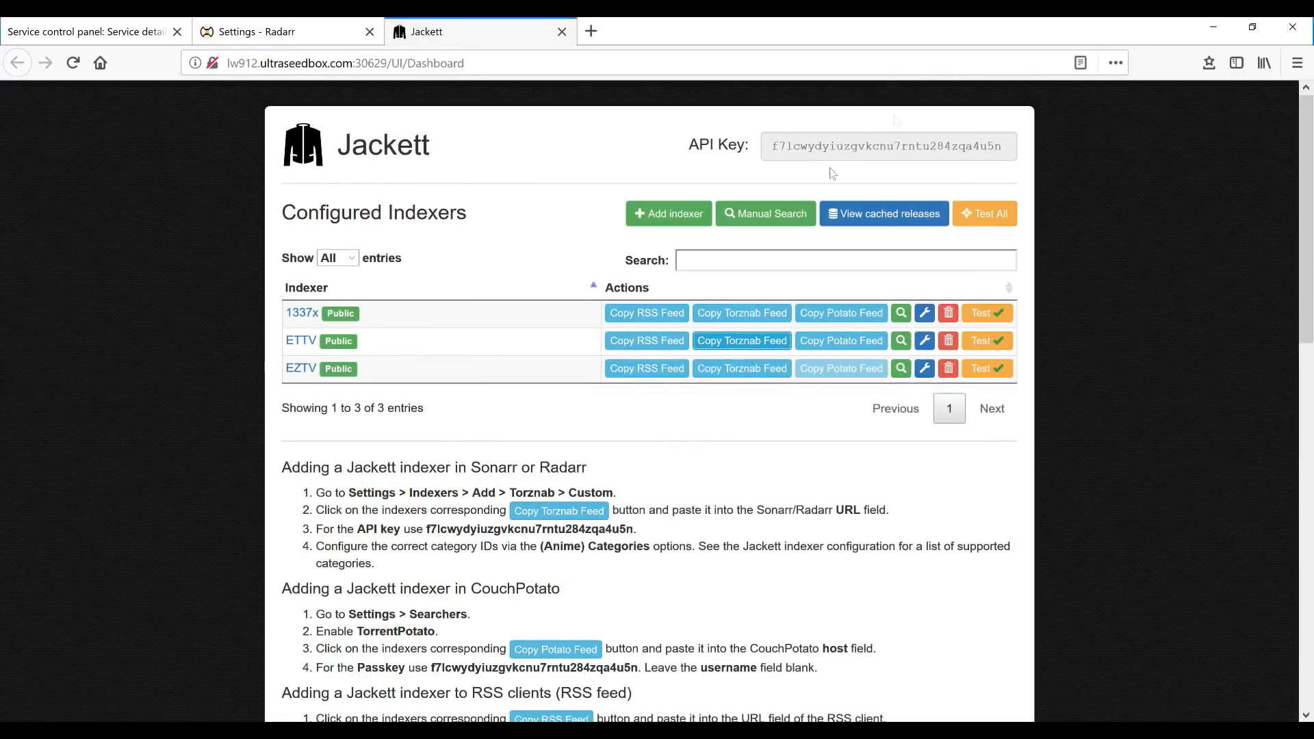
pyautogui.click(834, 148)
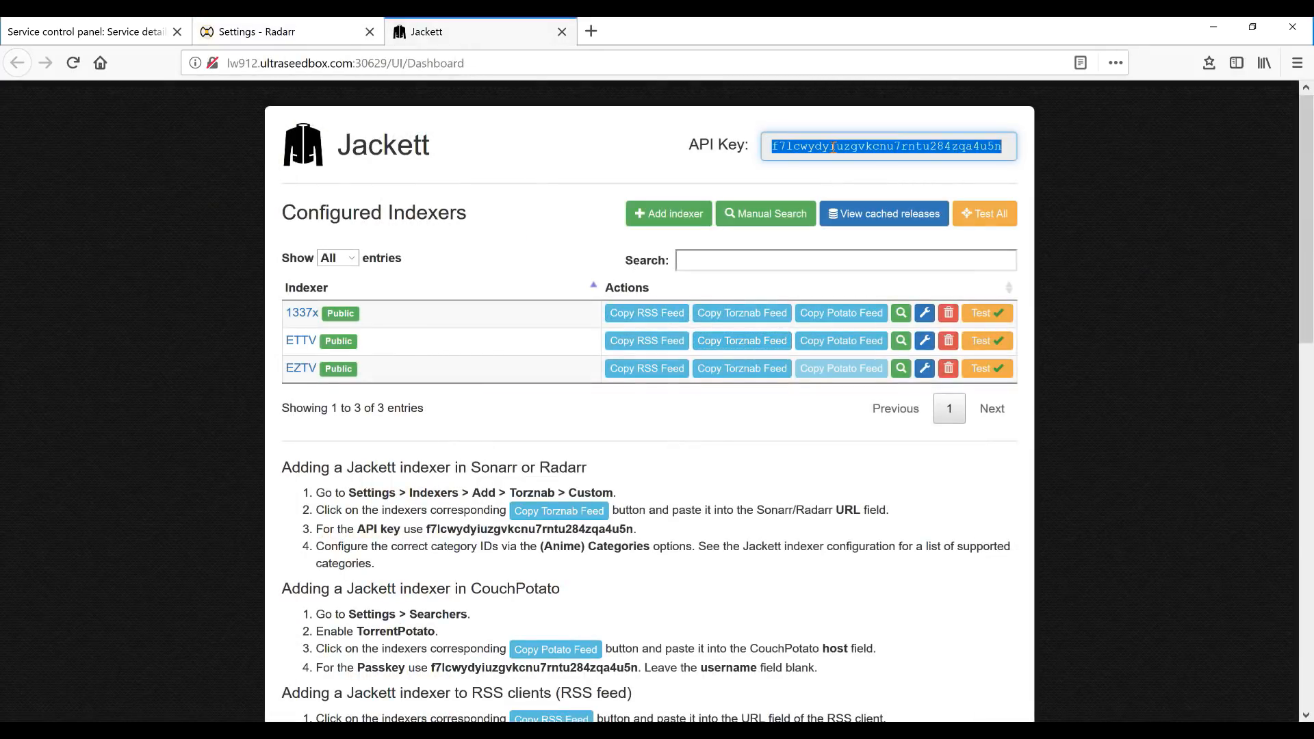
pyautogui.click(327, 30)
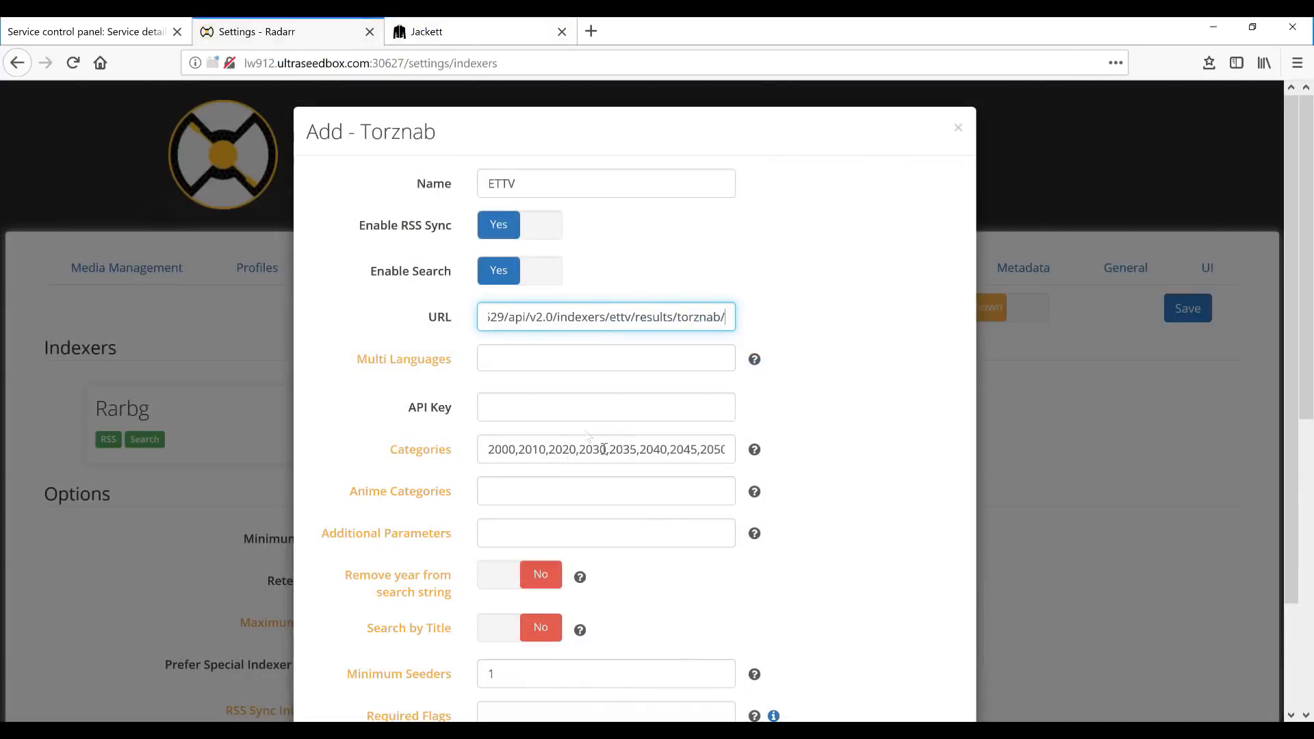
pyautogui.click(548, 414)
pyautogui.hotkey('ctrl', 'v')
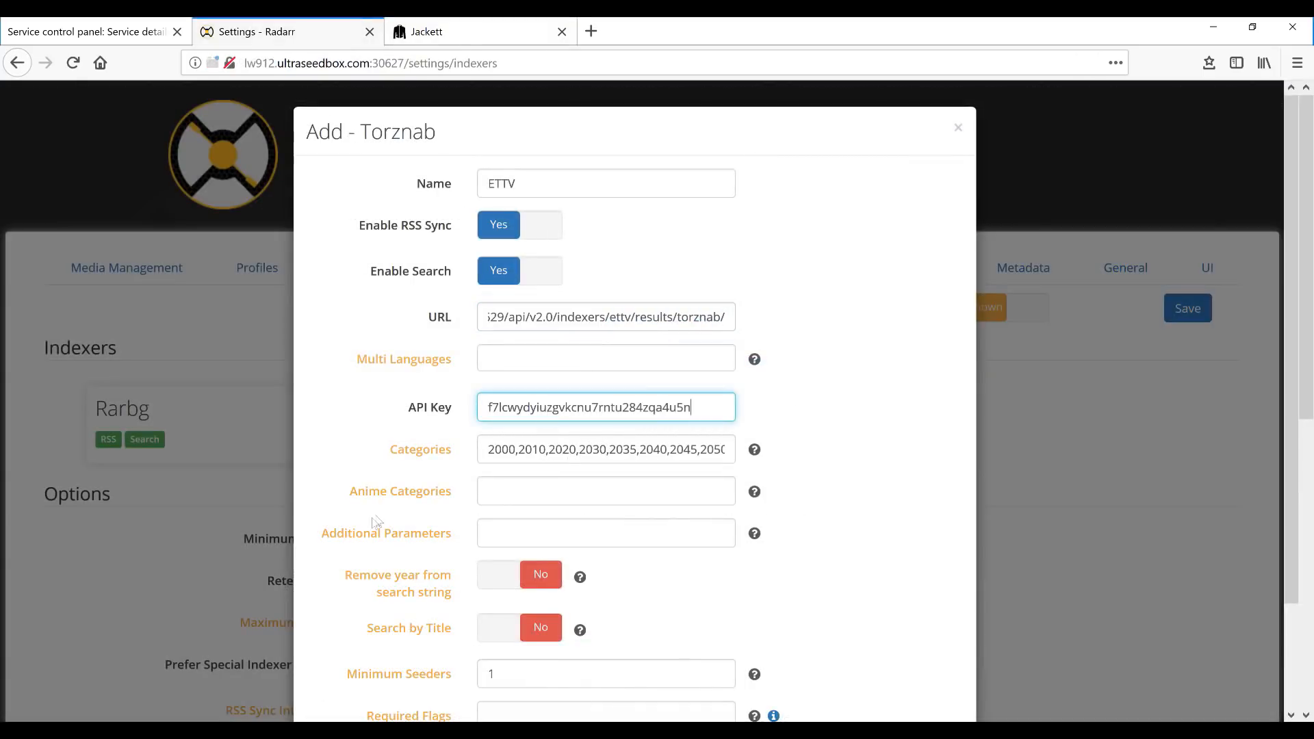
pyautogui.scroll(-3, 603, 459)
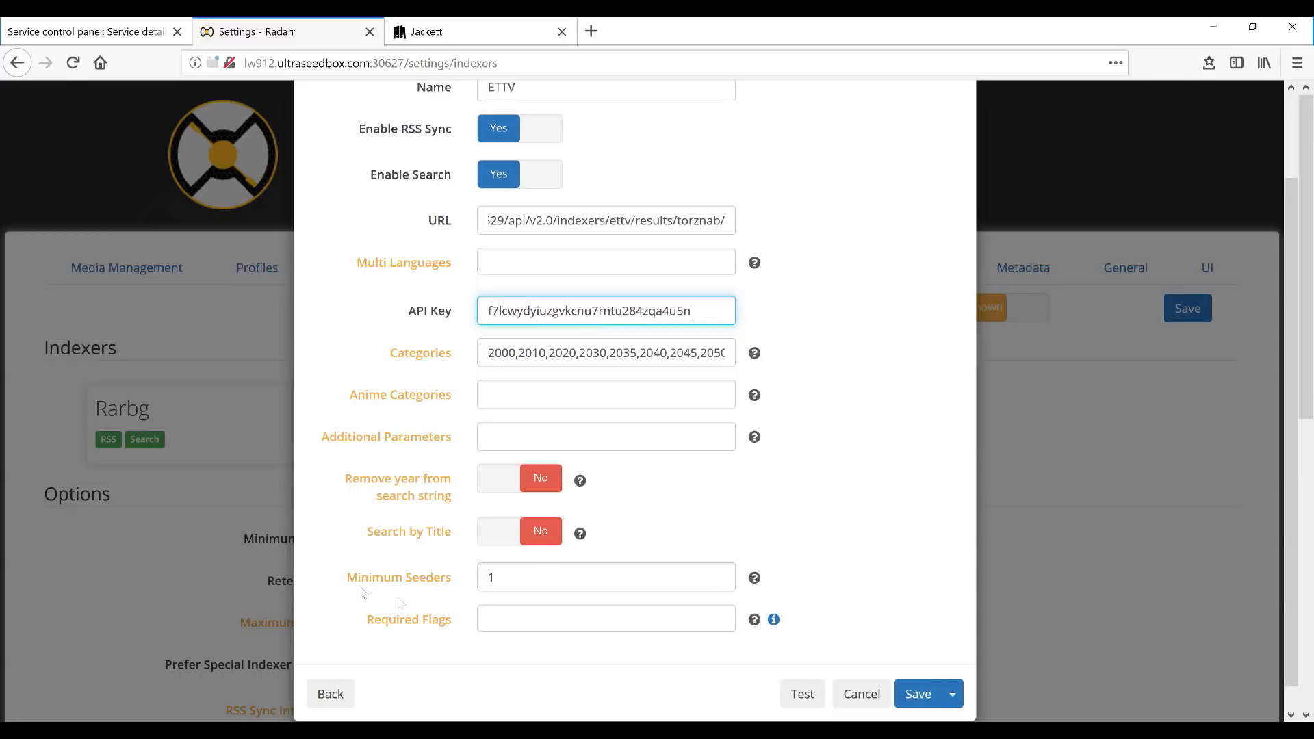
pyautogui.click(802, 694)
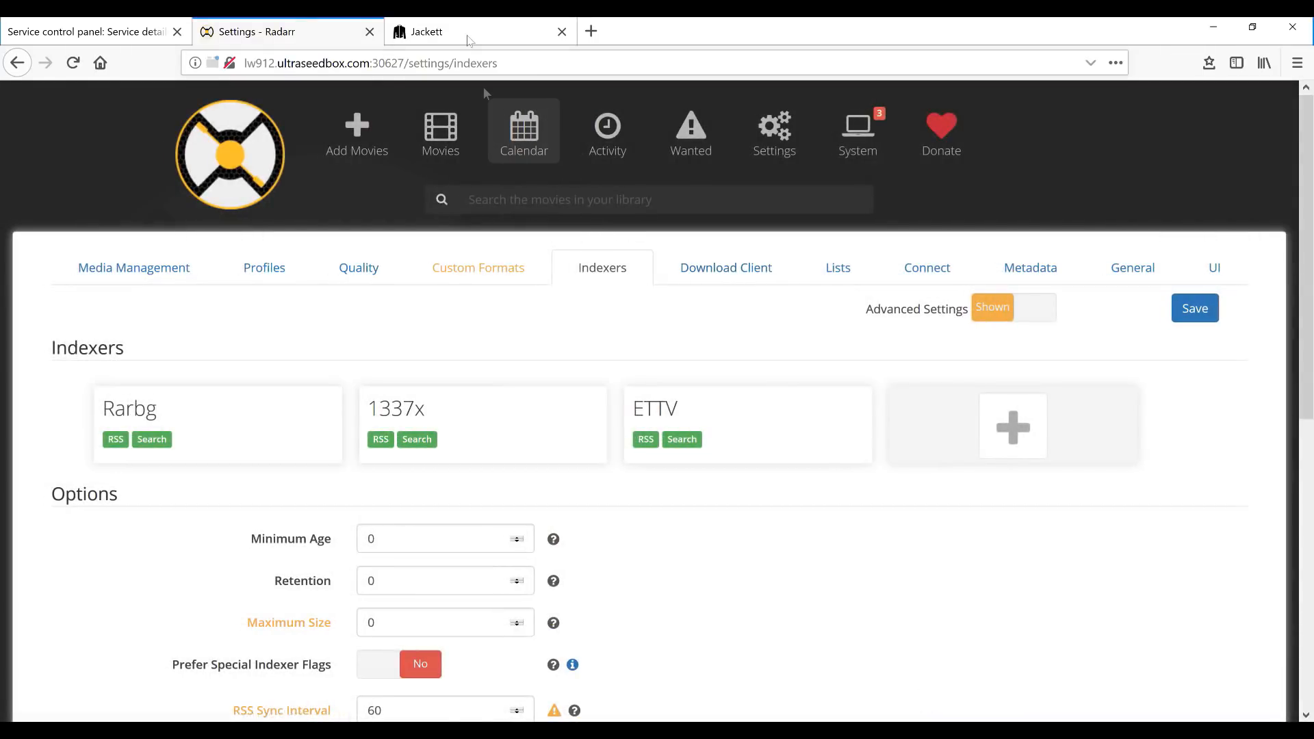
# - Copy EZTV's Torznab feed from Jackett and start a custom Torznab indexer in Radarr named EZTV with that feed as its URL
pyautogui.click(468, 38)
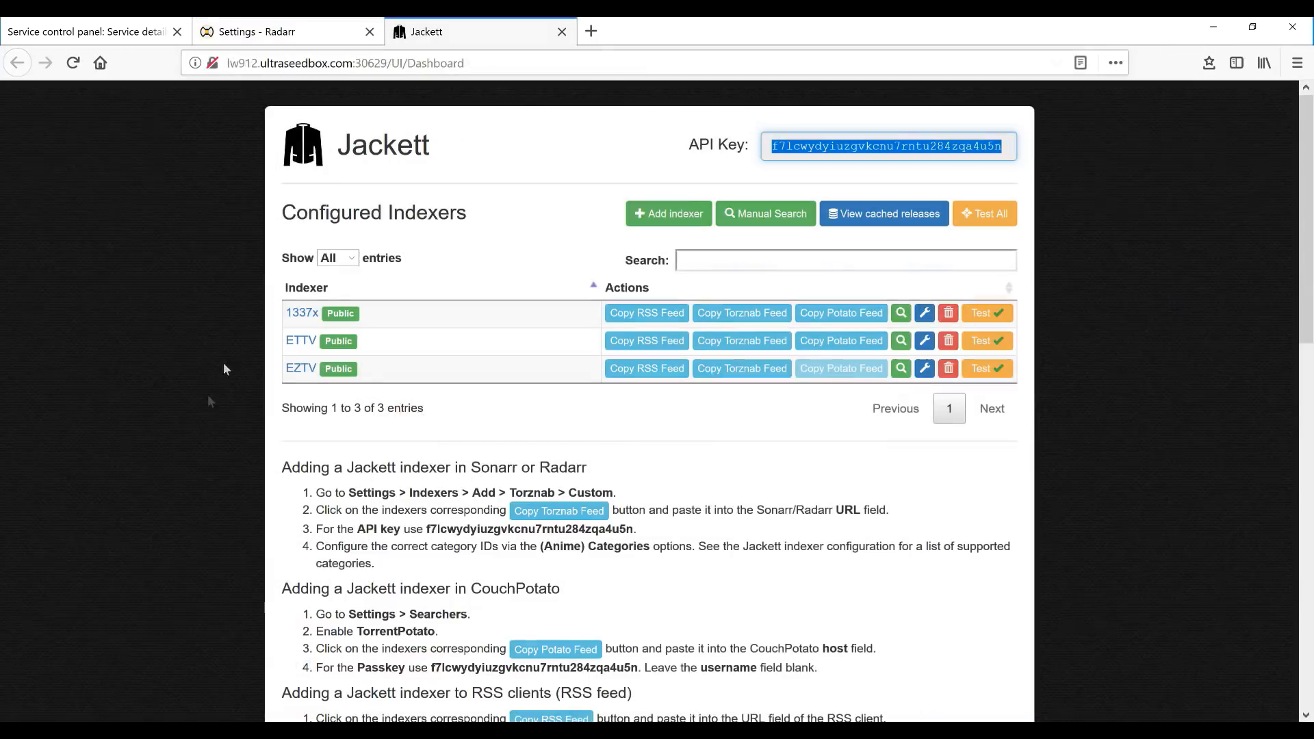
pyautogui.click(727, 370)
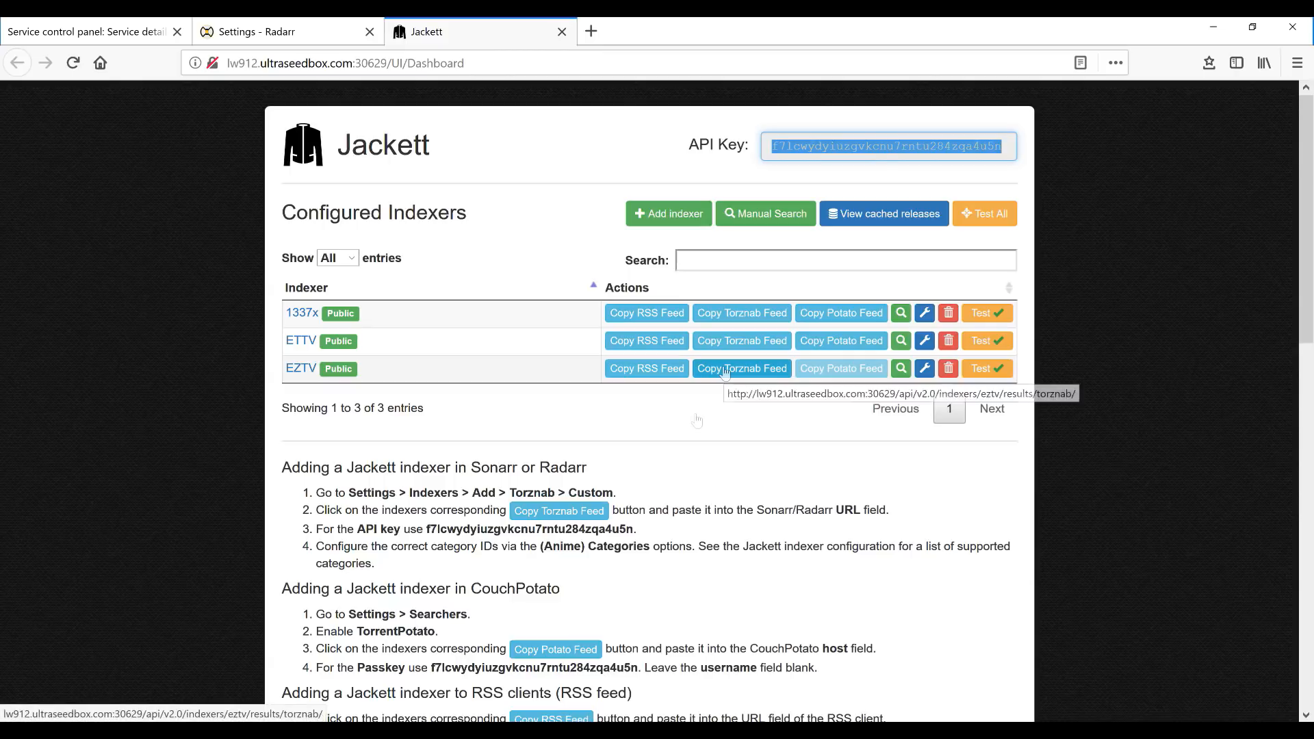
pyautogui.click(288, 49)
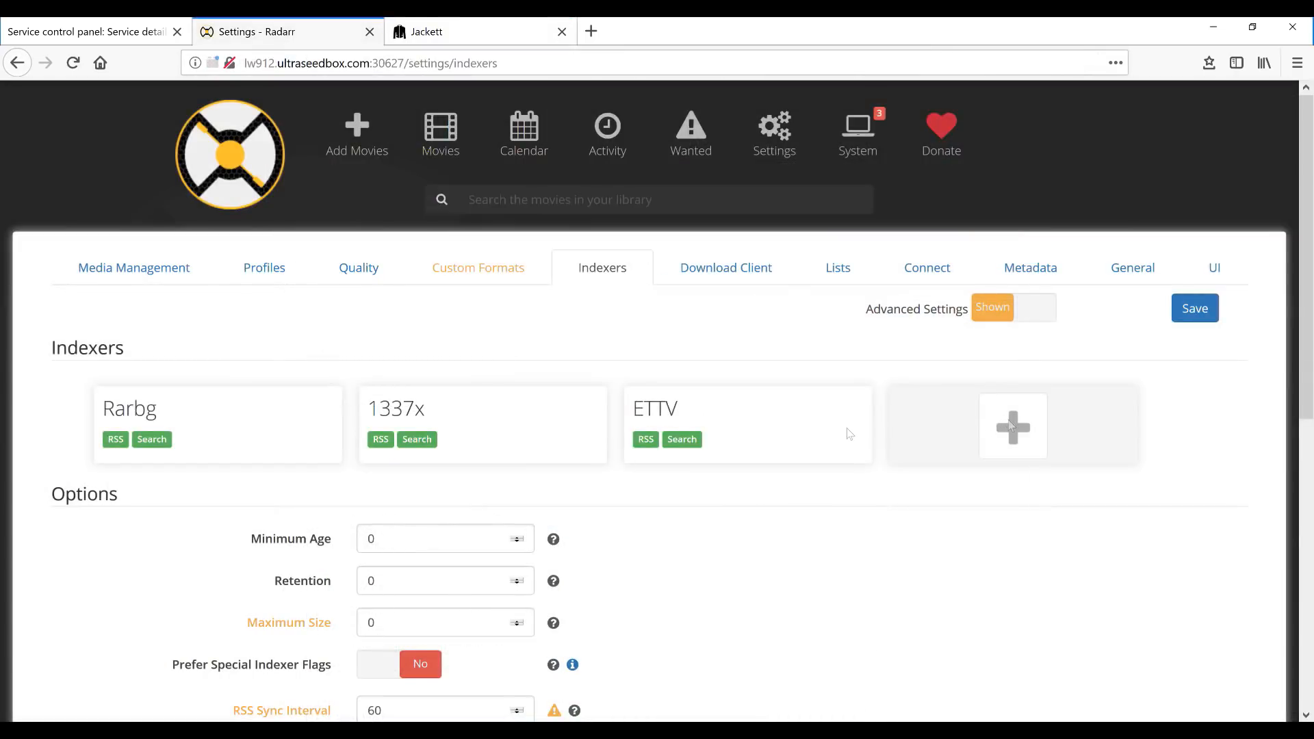
pyautogui.click(991, 426)
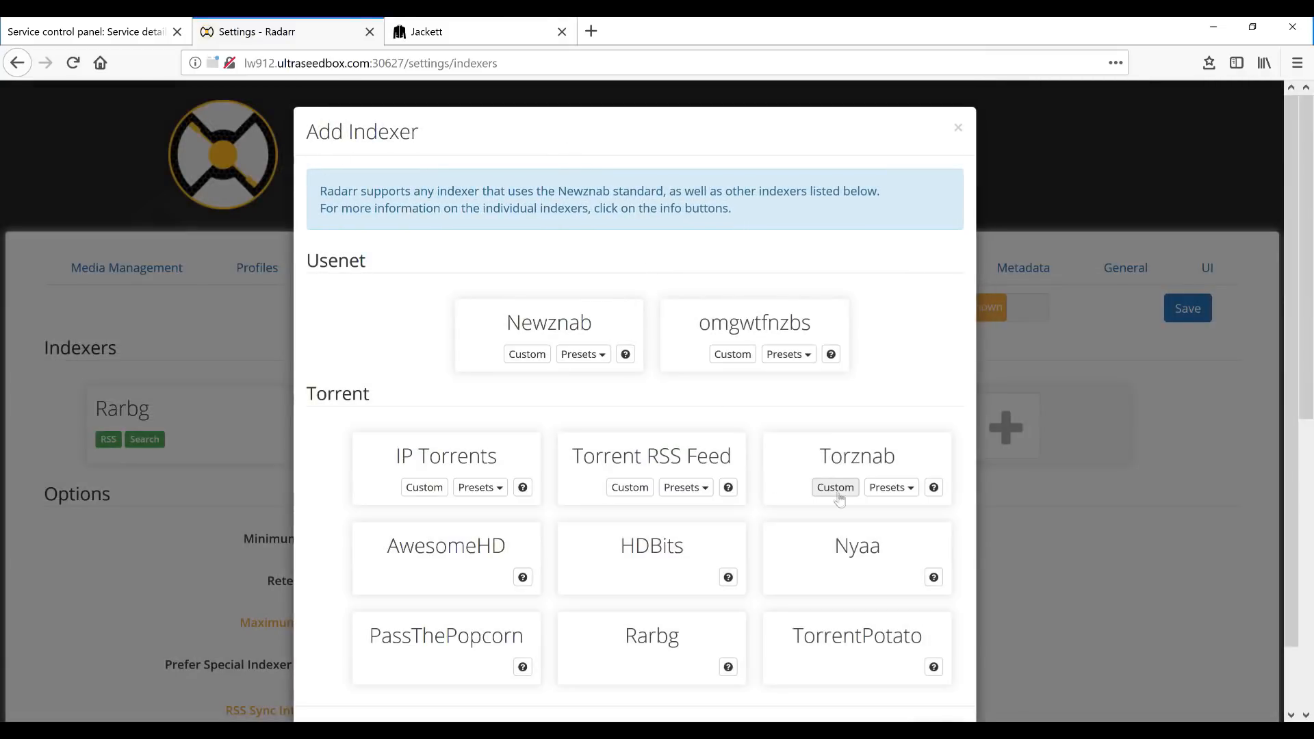
pyautogui.click(831, 460)
pyautogui.click(601, 180)
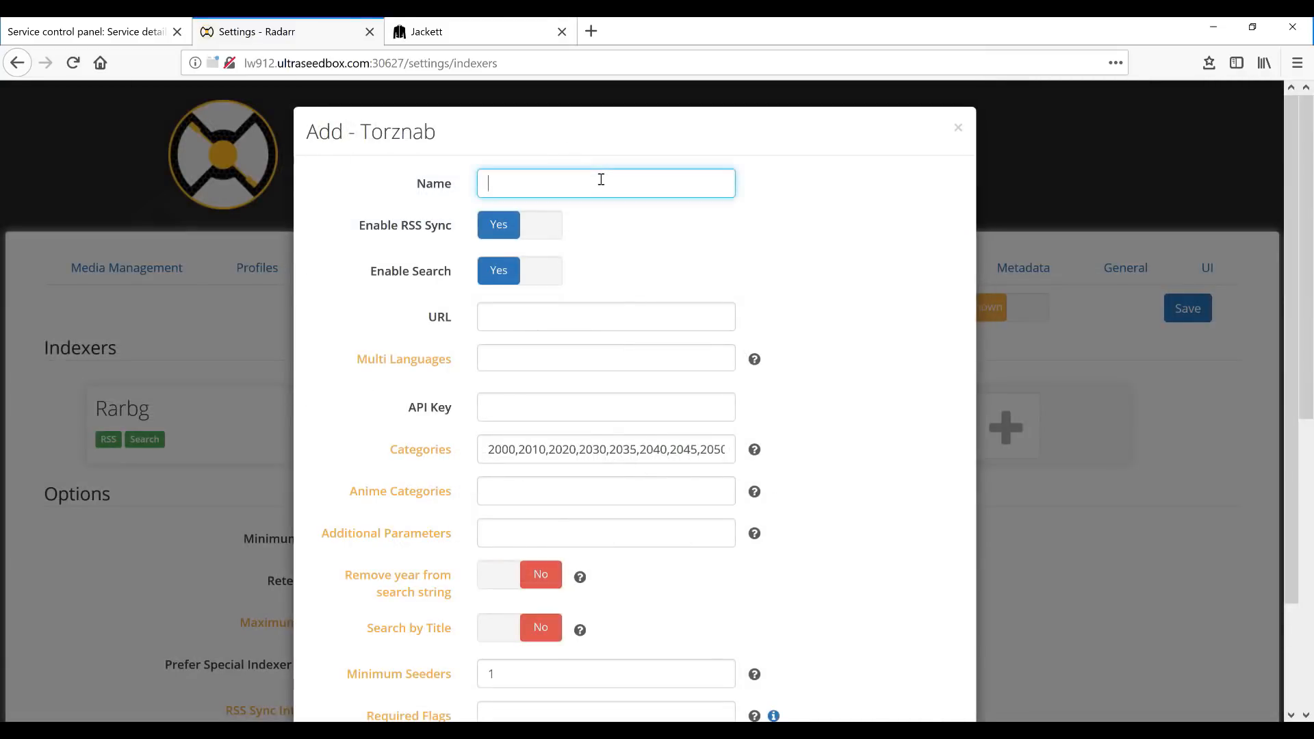
pyautogui.write('EZTV')
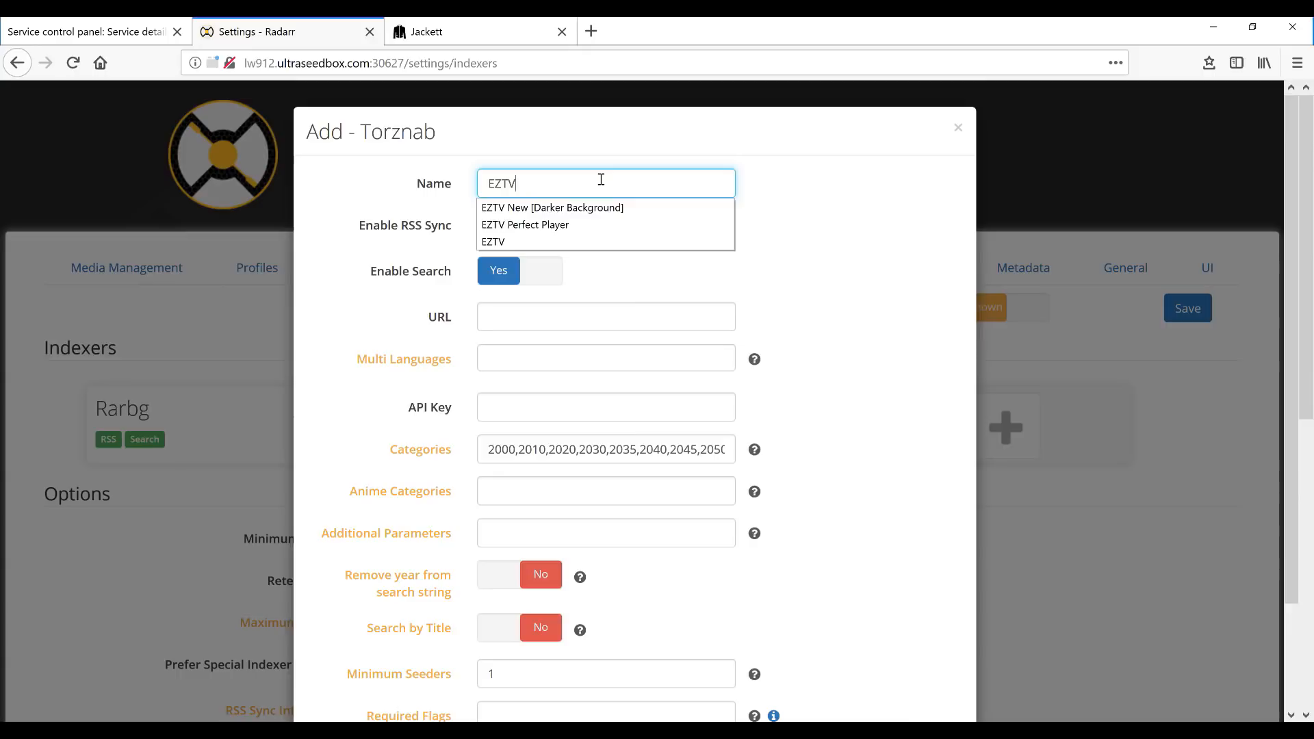
pyautogui.press('Escape')
pyautogui.click(579, 312)
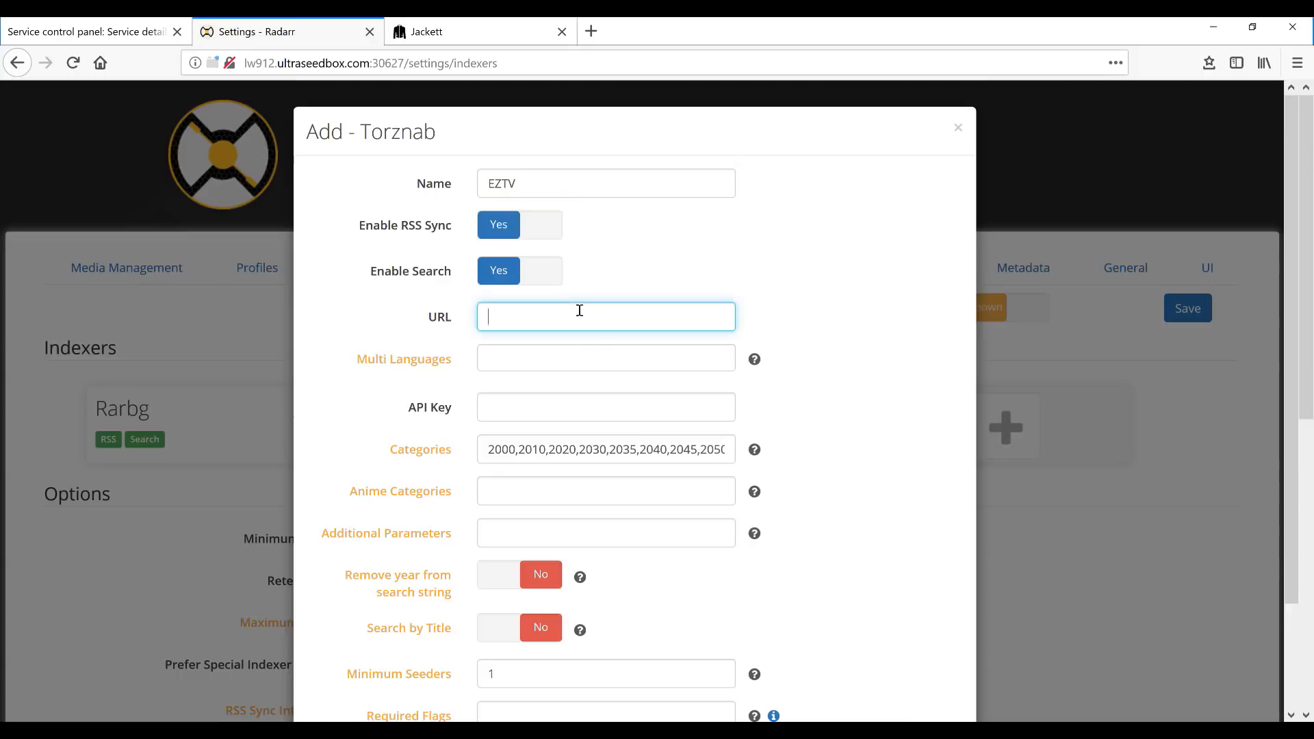
pyautogui.hotkey('ctrl', 'v')
# - Copy the API key from Jackett and paste it into the API key field of Radarr's EZTV indexer
pyautogui.click(448, 31)
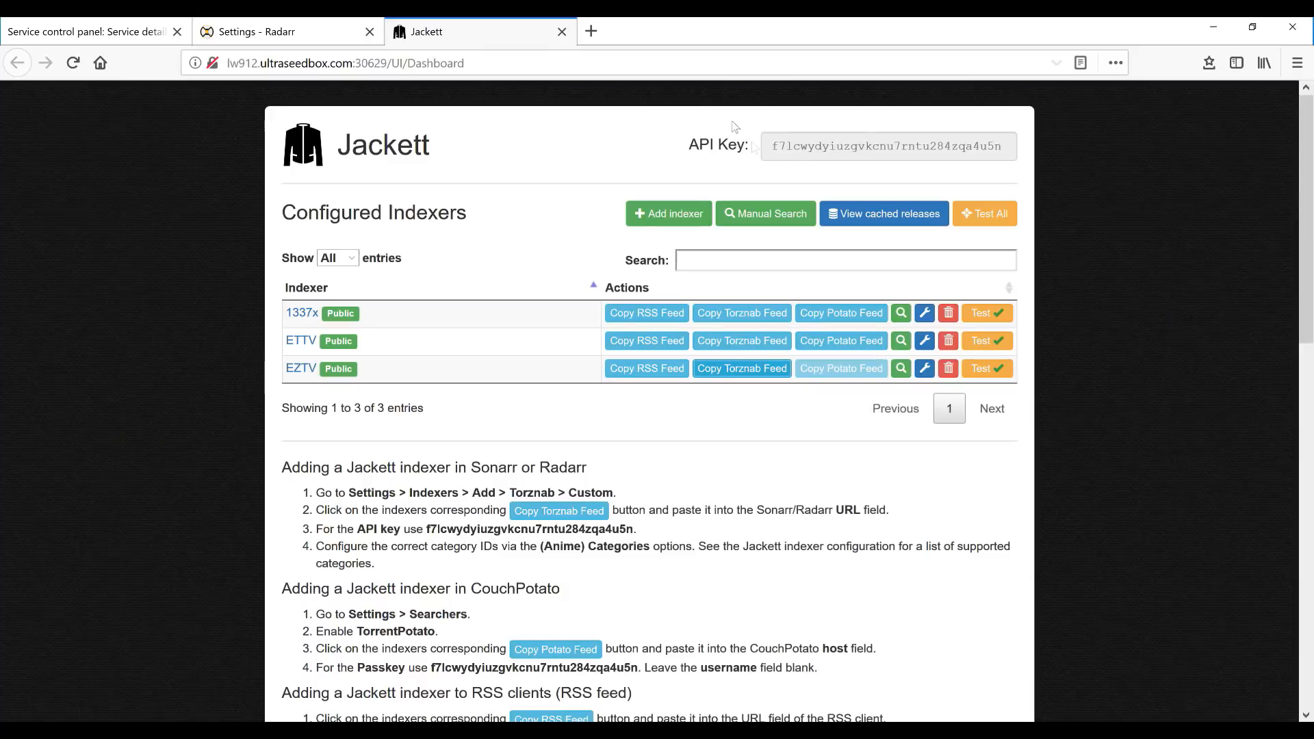
pyautogui.click(831, 143)
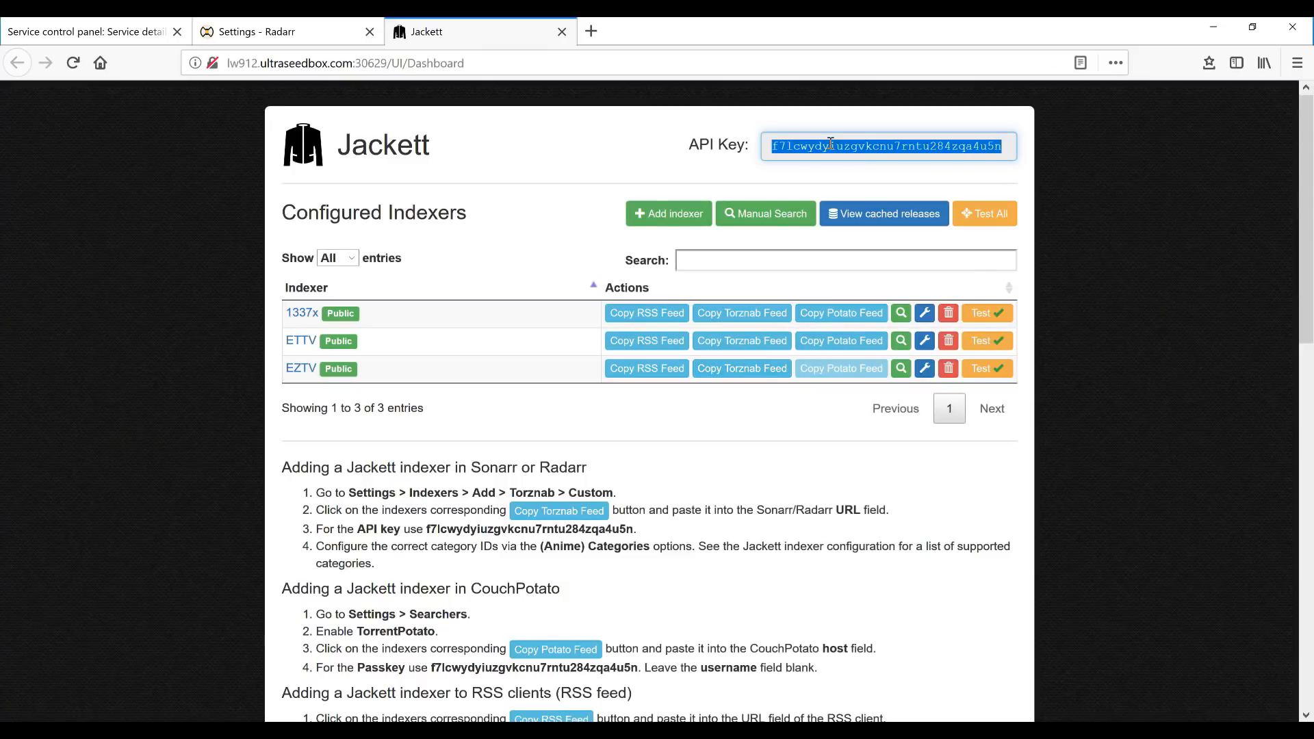
pyautogui.click(284, 33)
pyautogui.click(590, 414)
pyautogui.hotkey('ctrl', 'v')
pyautogui.scroll(-3, 830, 440)
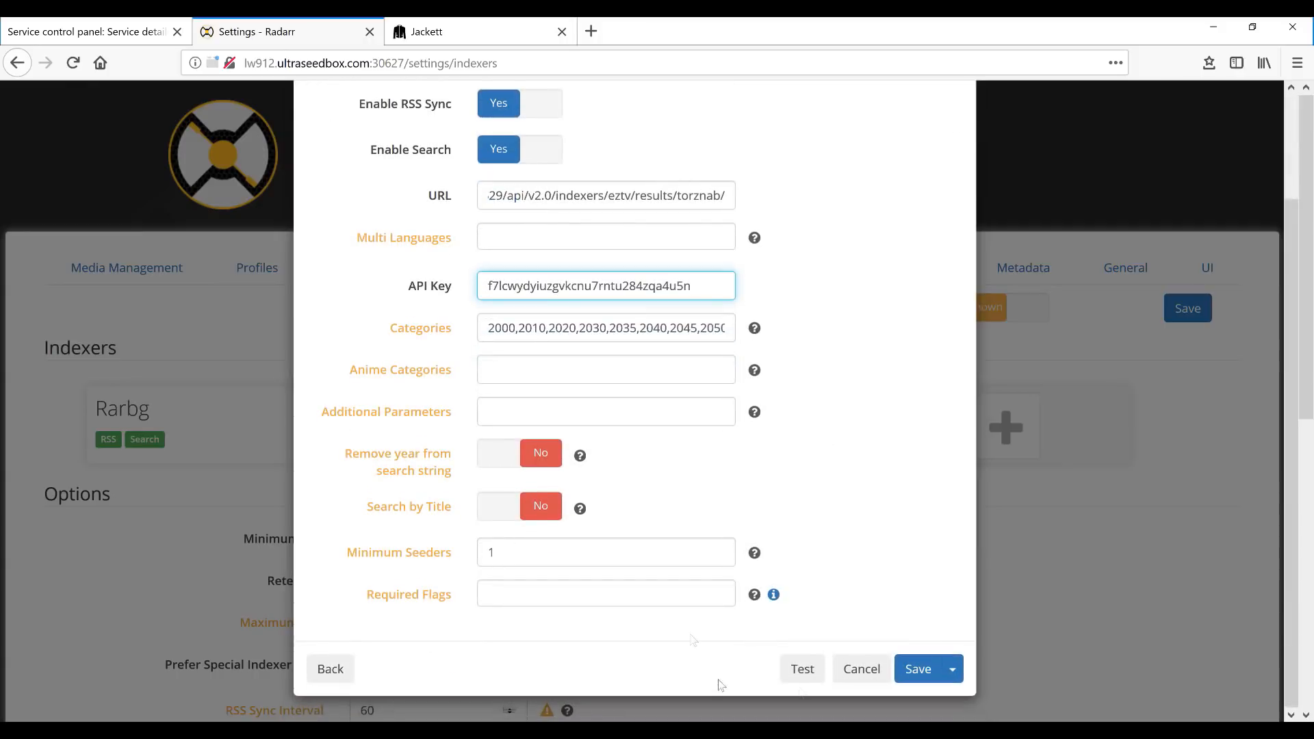
# - Try testing the EZTV indexer twice, and cancel adding it
pyautogui.click(804, 669)
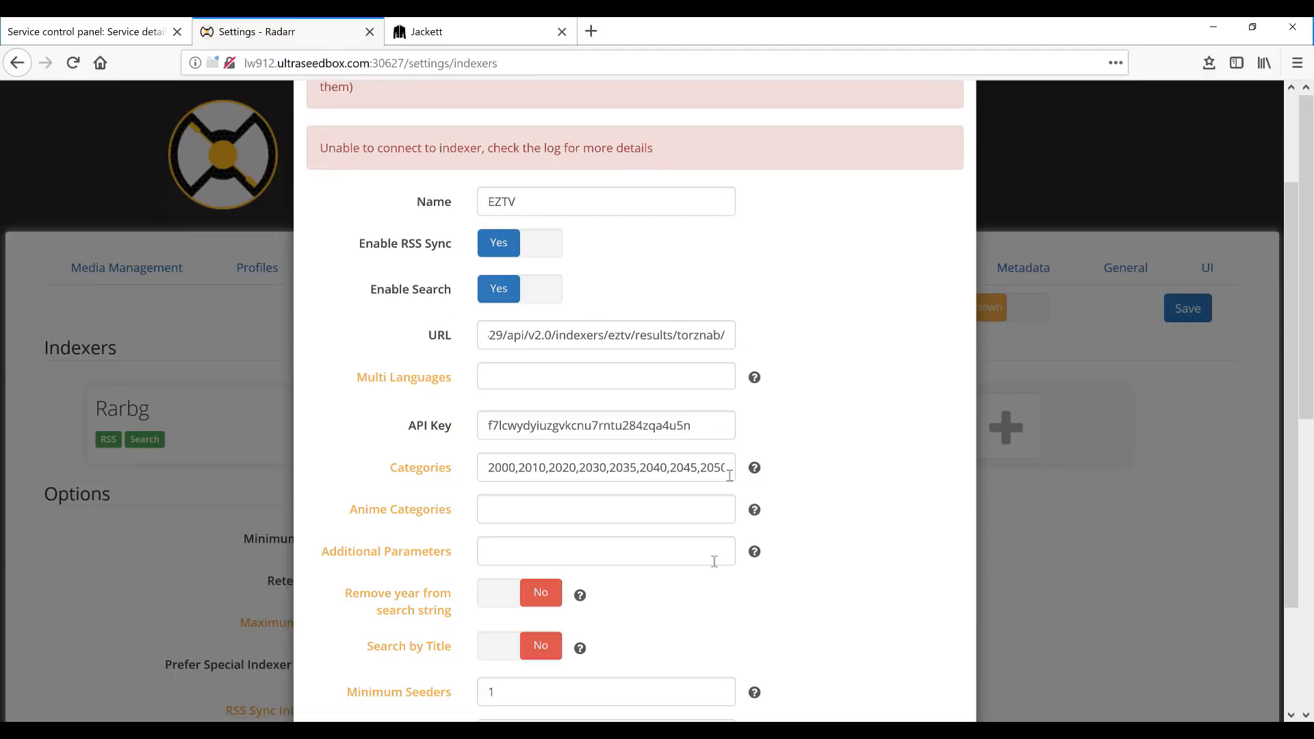
pyautogui.scroll(-2, 861, 450)
pyautogui.click(806, 671)
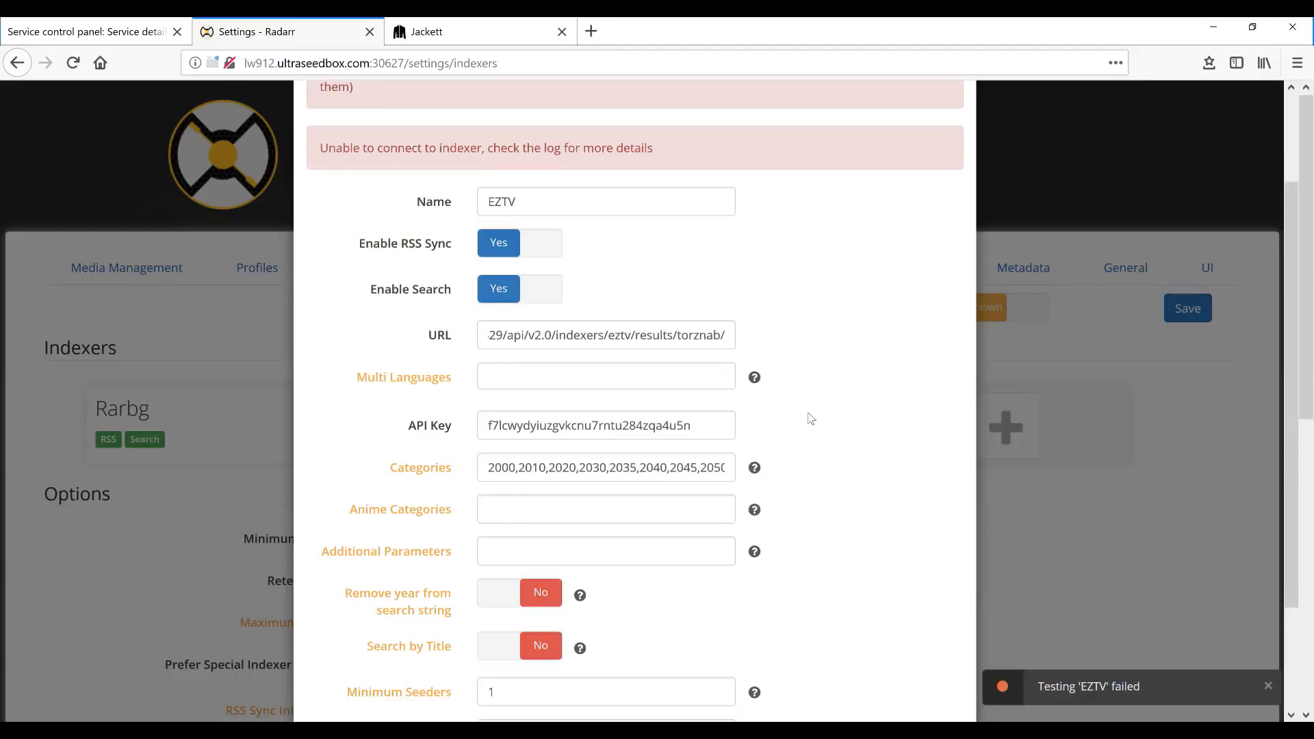
pyautogui.scroll(-2, 811, 512)
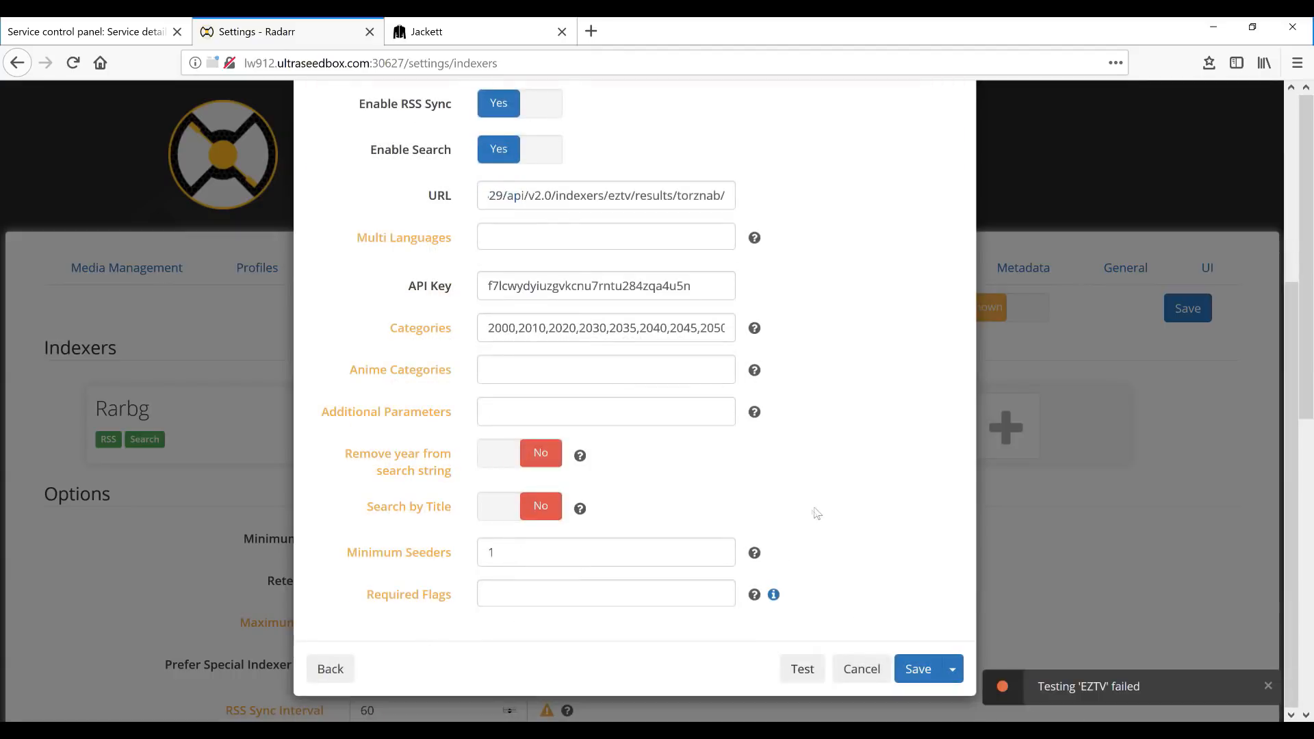
pyautogui.click(862, 672)
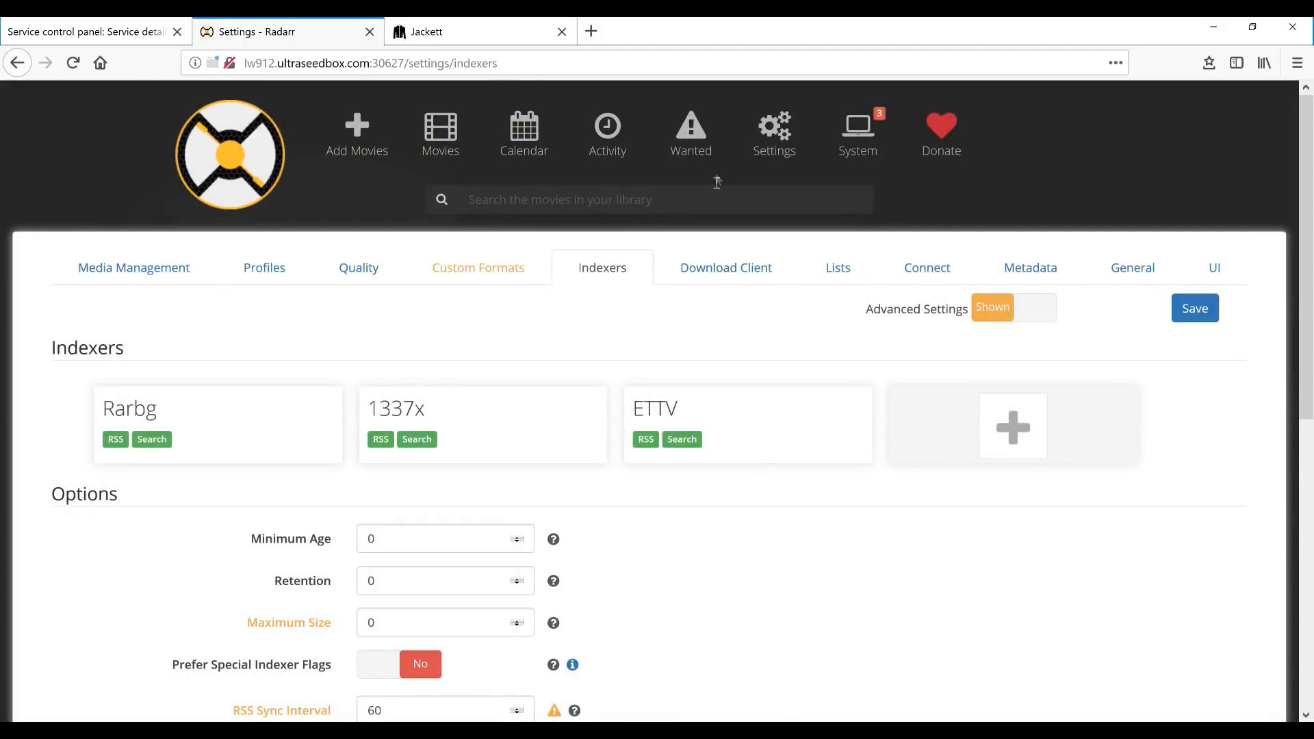
# - Switch to Jackett and review its instructions for adding indexers to other applications
pyautogui.click(476, 40)
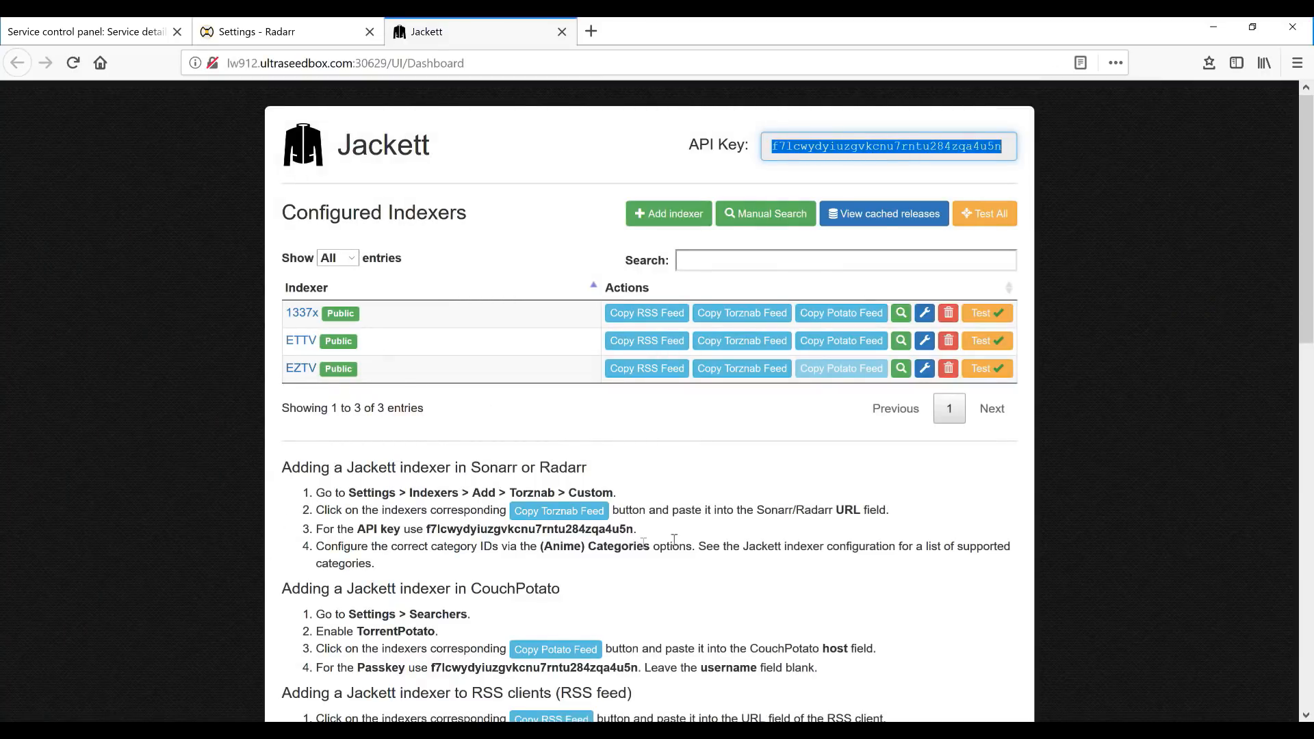
pyautogui.scroll(-2, 727, 541)
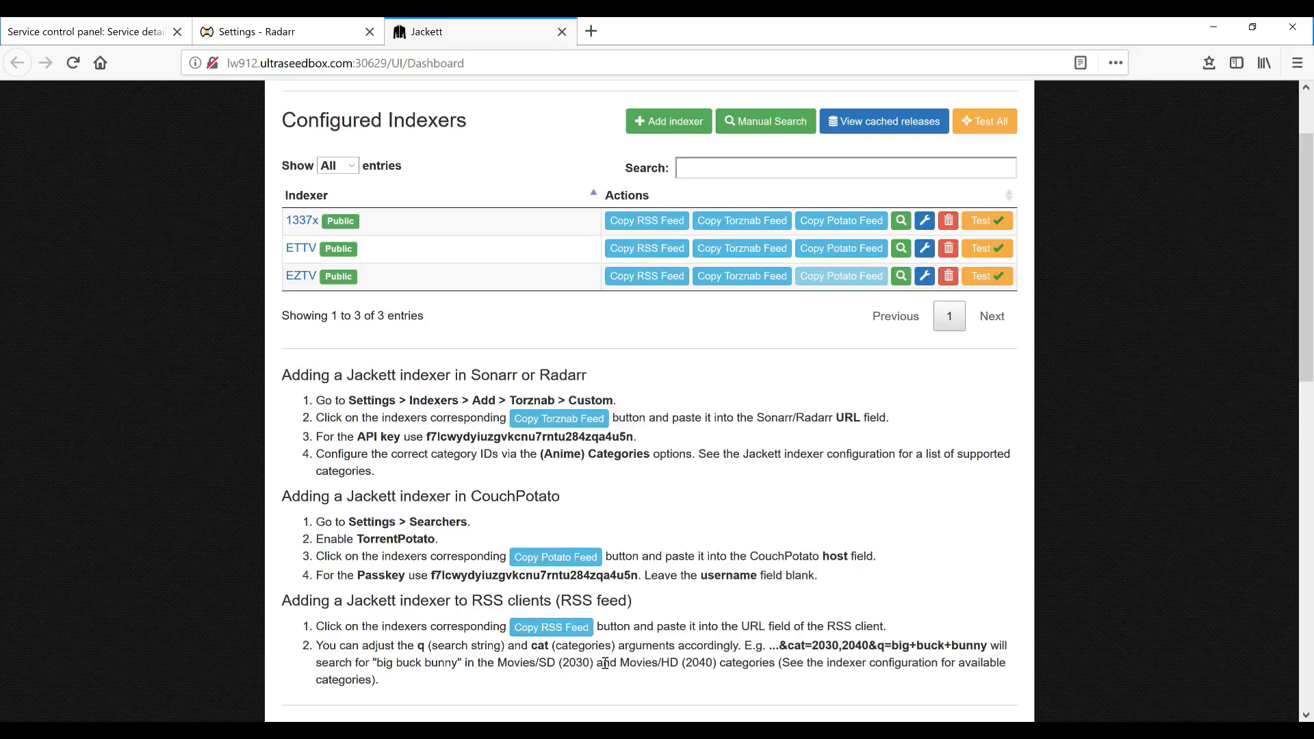
# - Return to Radarr from Jackett and save the indexer settings
pyautogui.scroll(2, 766, 616)
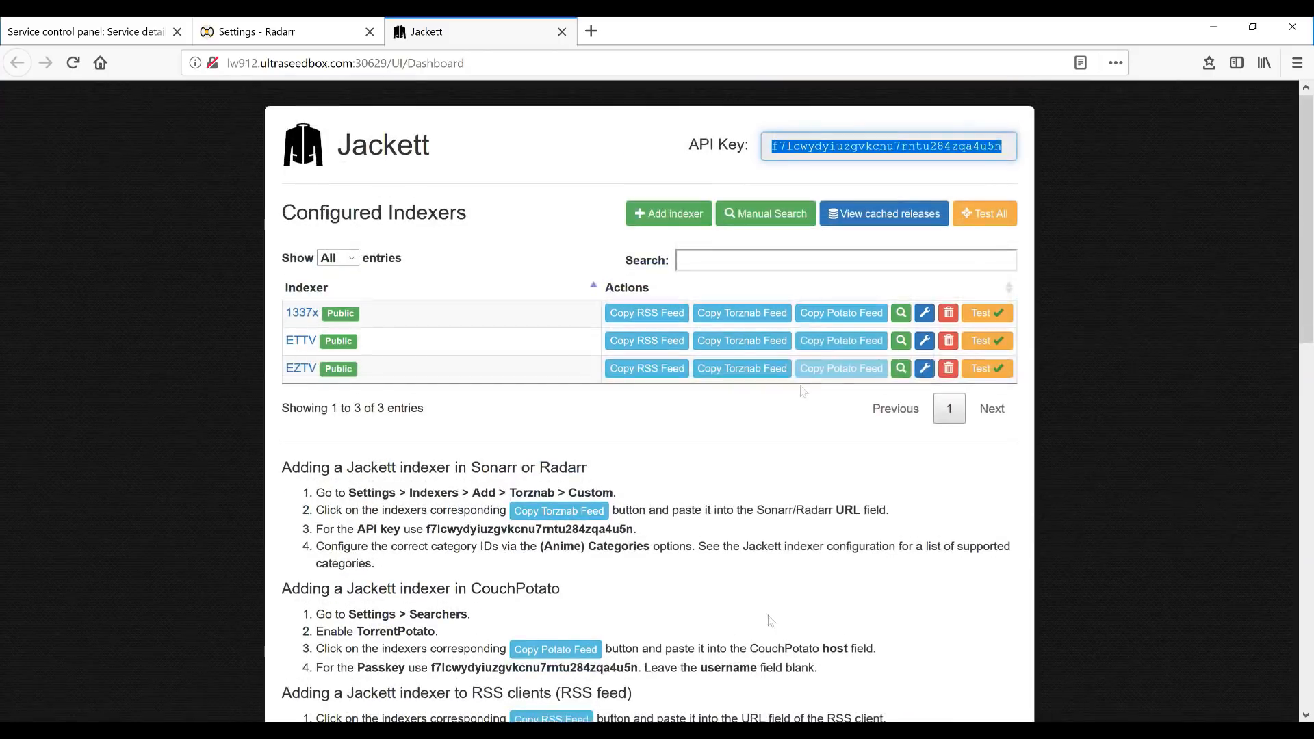
pyautogui.click(294, 32)
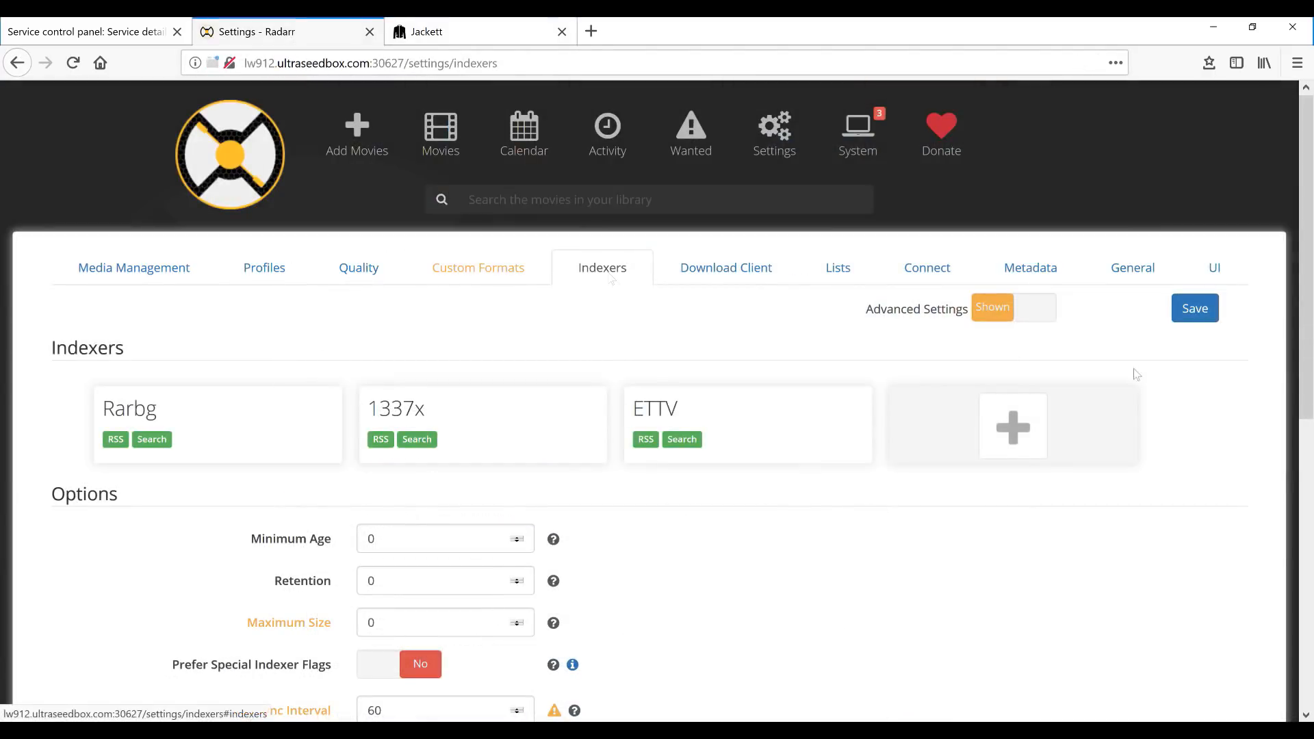
pyautogui.click(1191, 312)
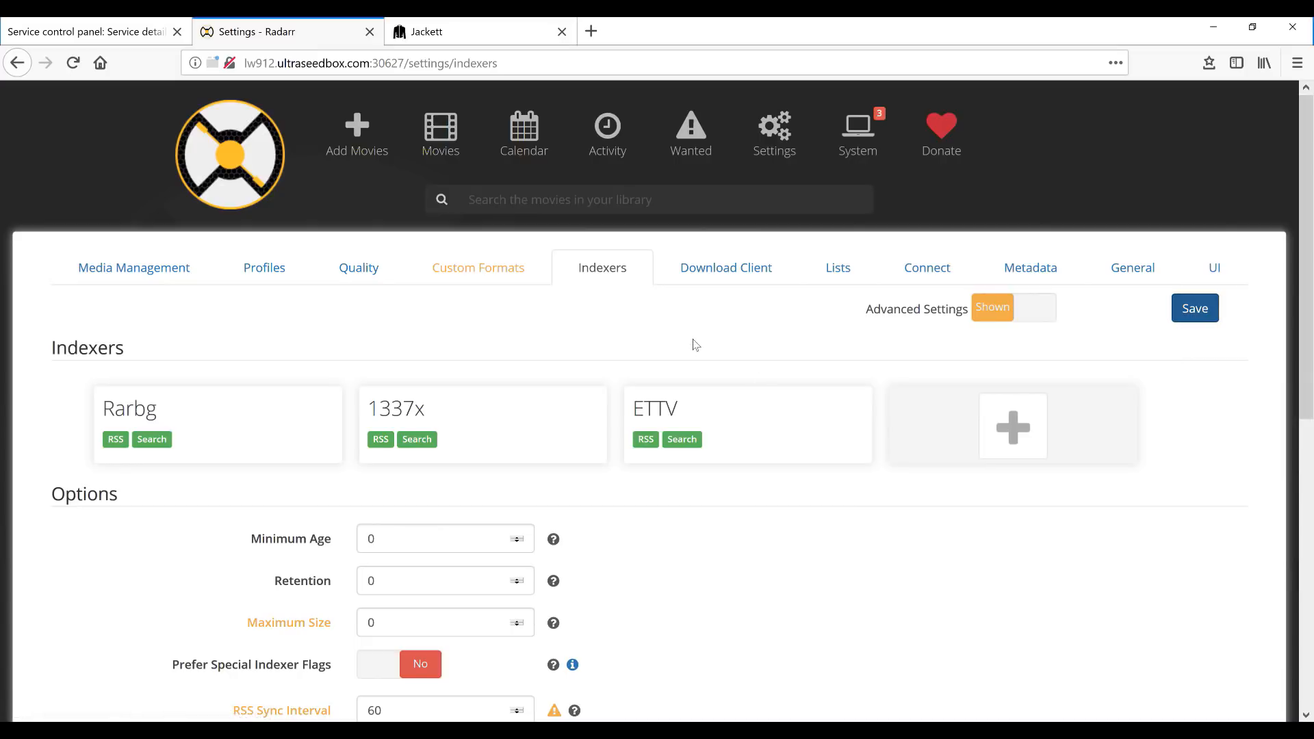
# - Start adding a Transmission torrent download client in Radarr and name it Transmission
pyautogui.click(726, 268)
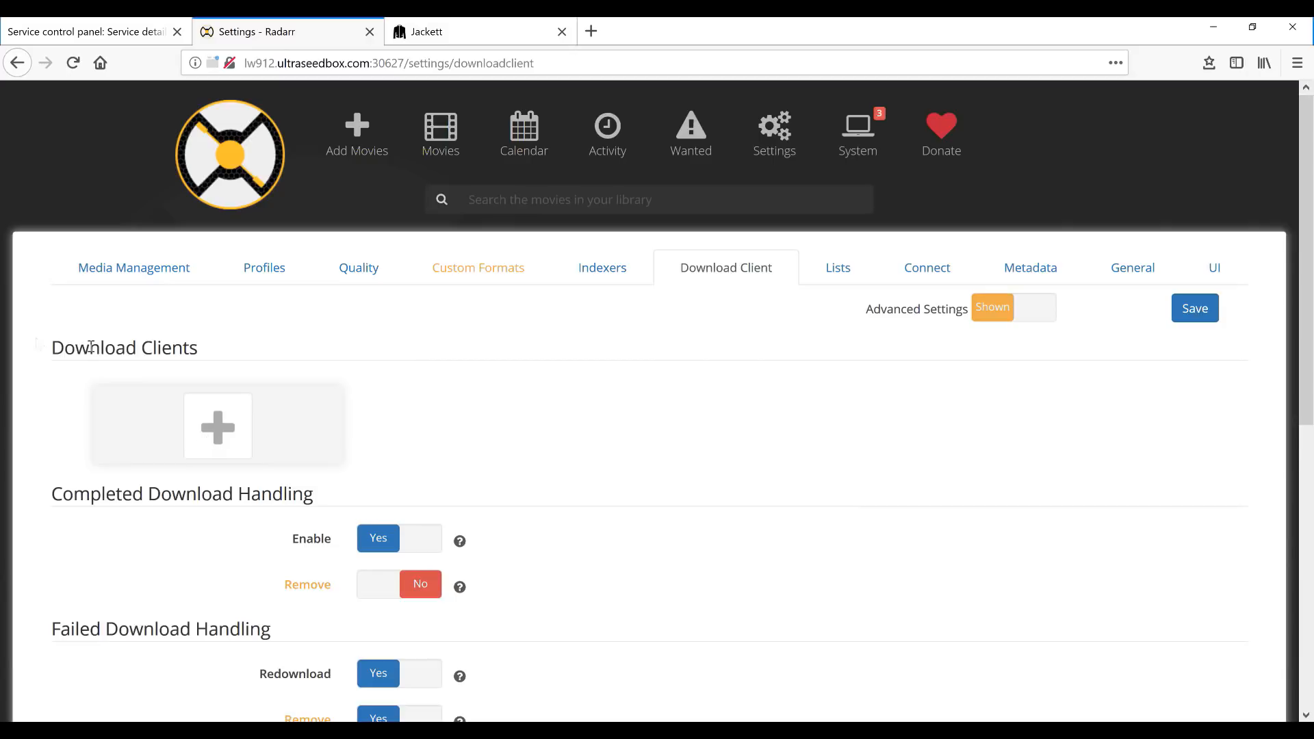
pyautogui.click(210, 436)
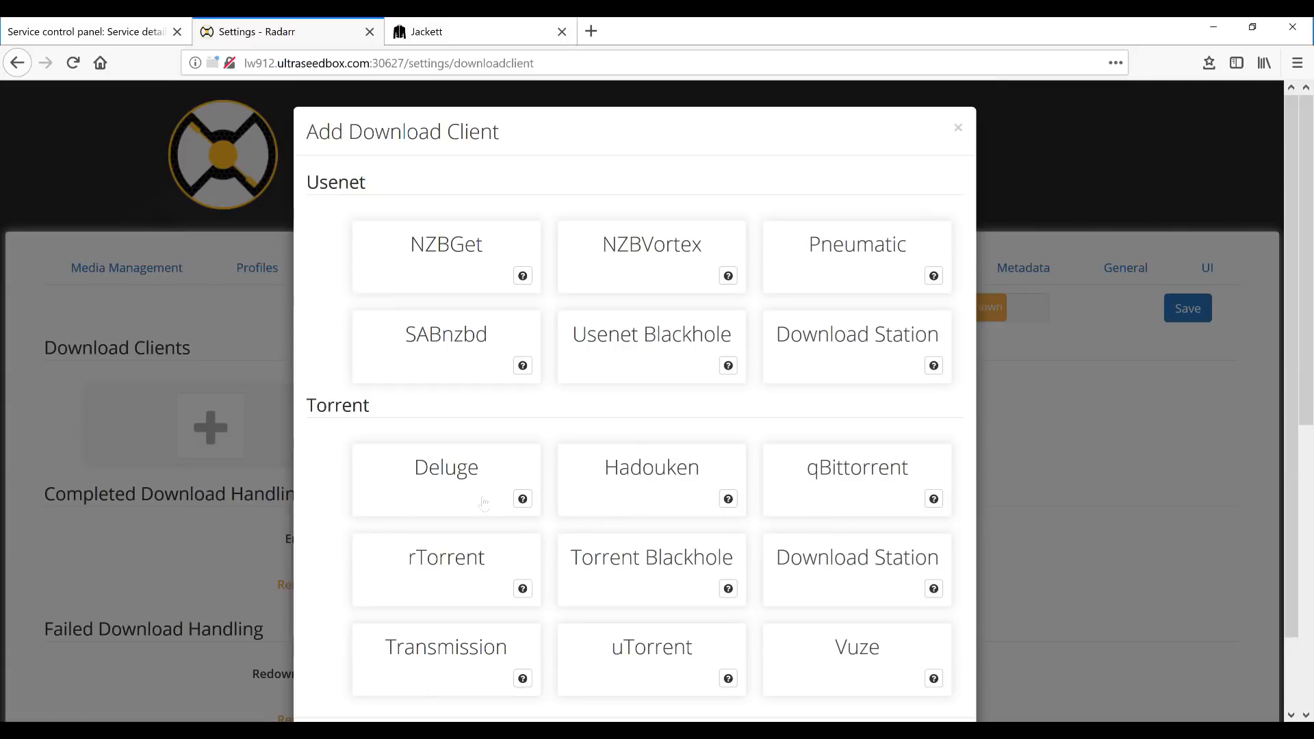
pyautogui.click(430, 666)
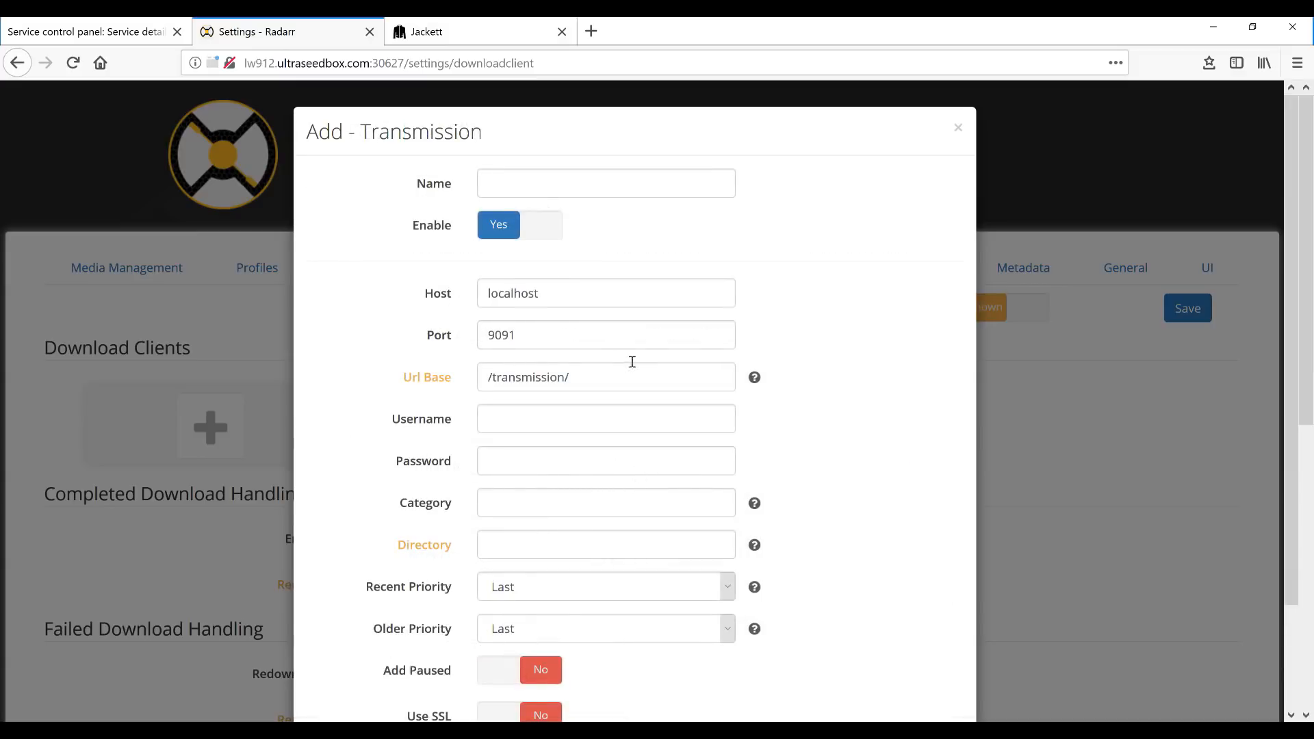
pyautogui.click(536, 187)
pyautogui.write('T')
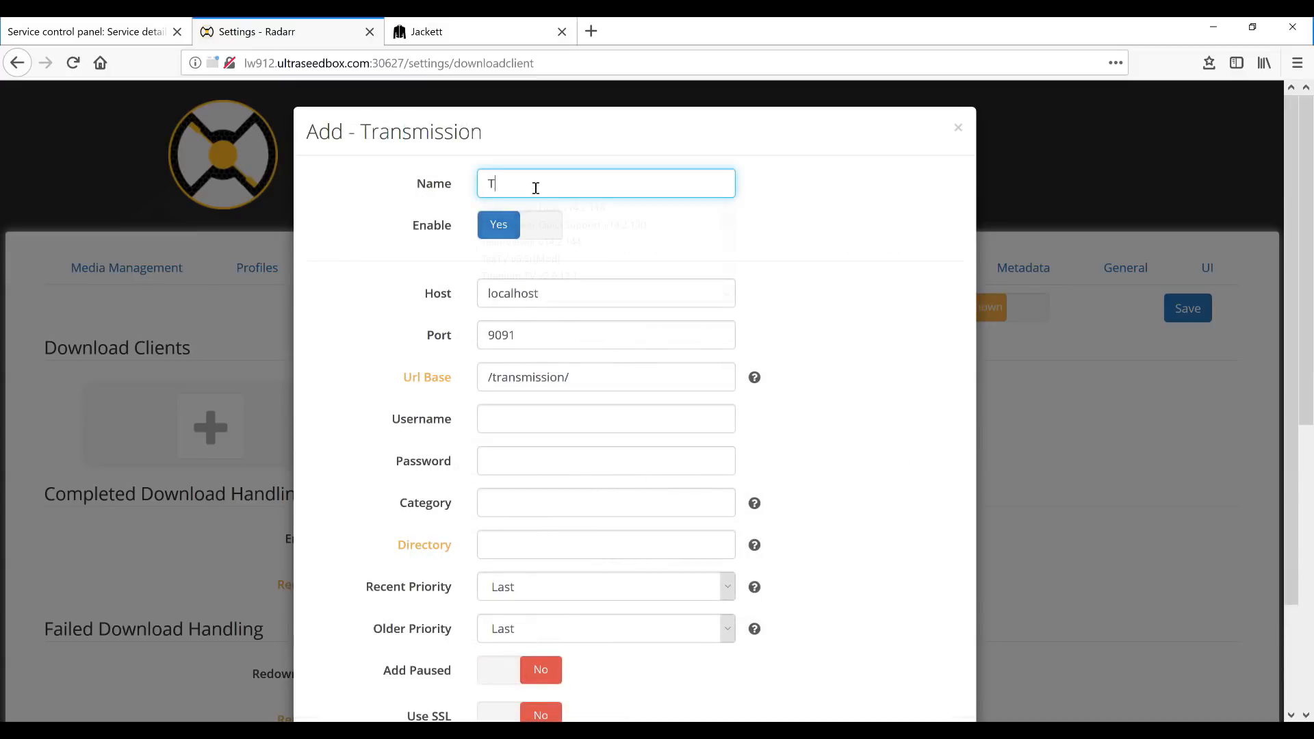
pyautogui.write('ransmission')
# - Copy Transmission's remote access hostname from the Ultraseedbox control panel and set it as the Radarr client's host, lw912.ultraseedbox.com
pyautogui.click(89, 32)
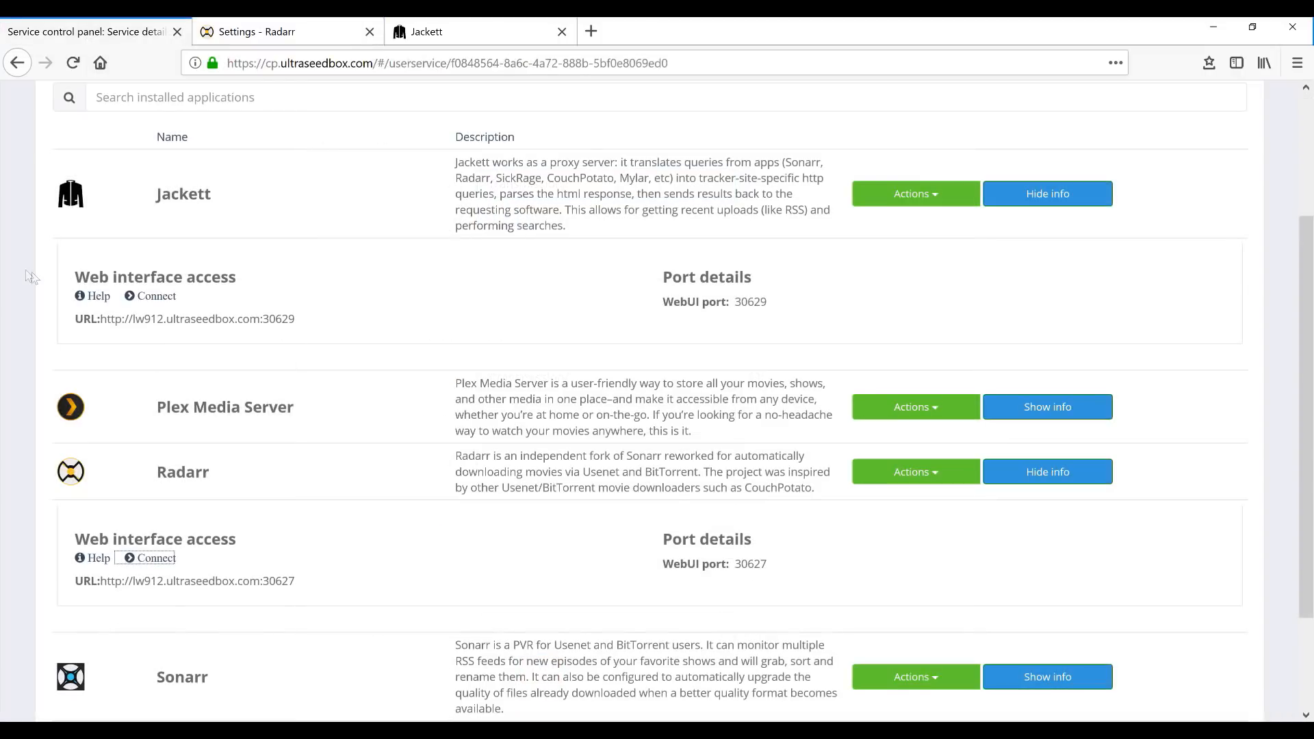
pyautogui.scroll(-2, 406, 445)
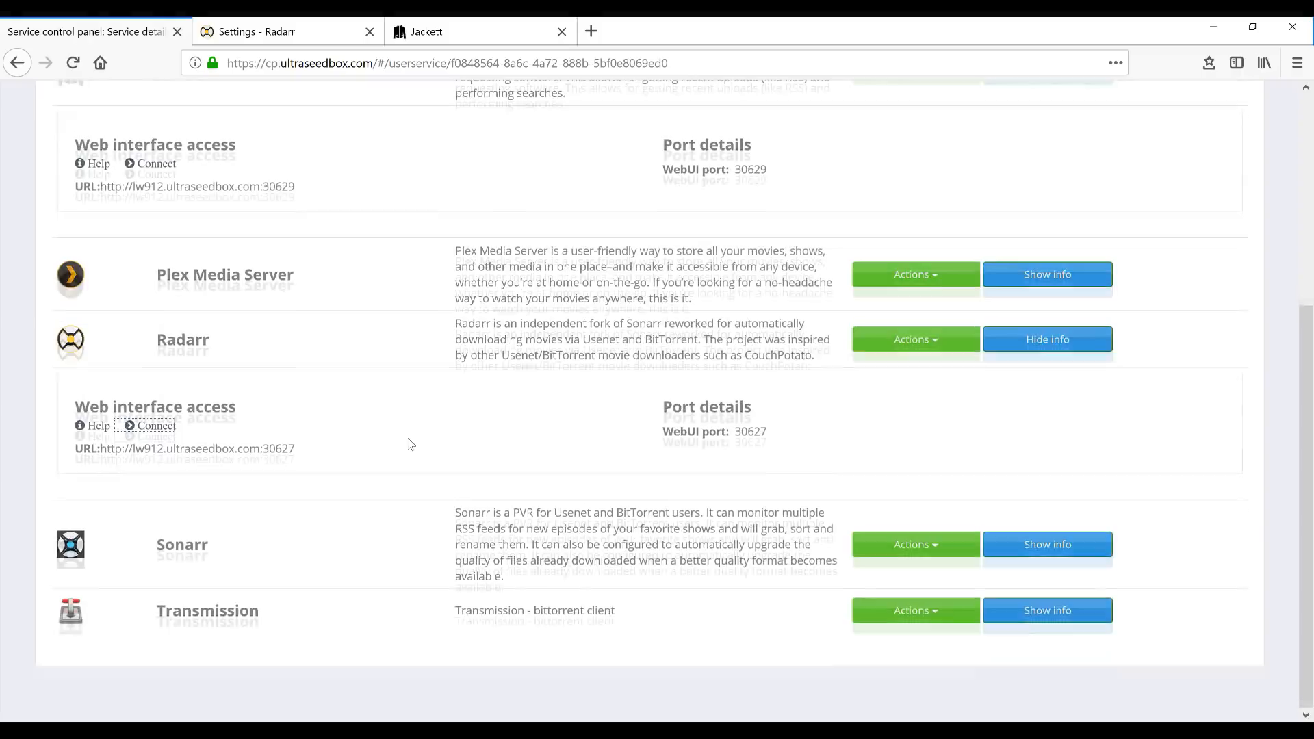
pyautogui.click(1037, 610)
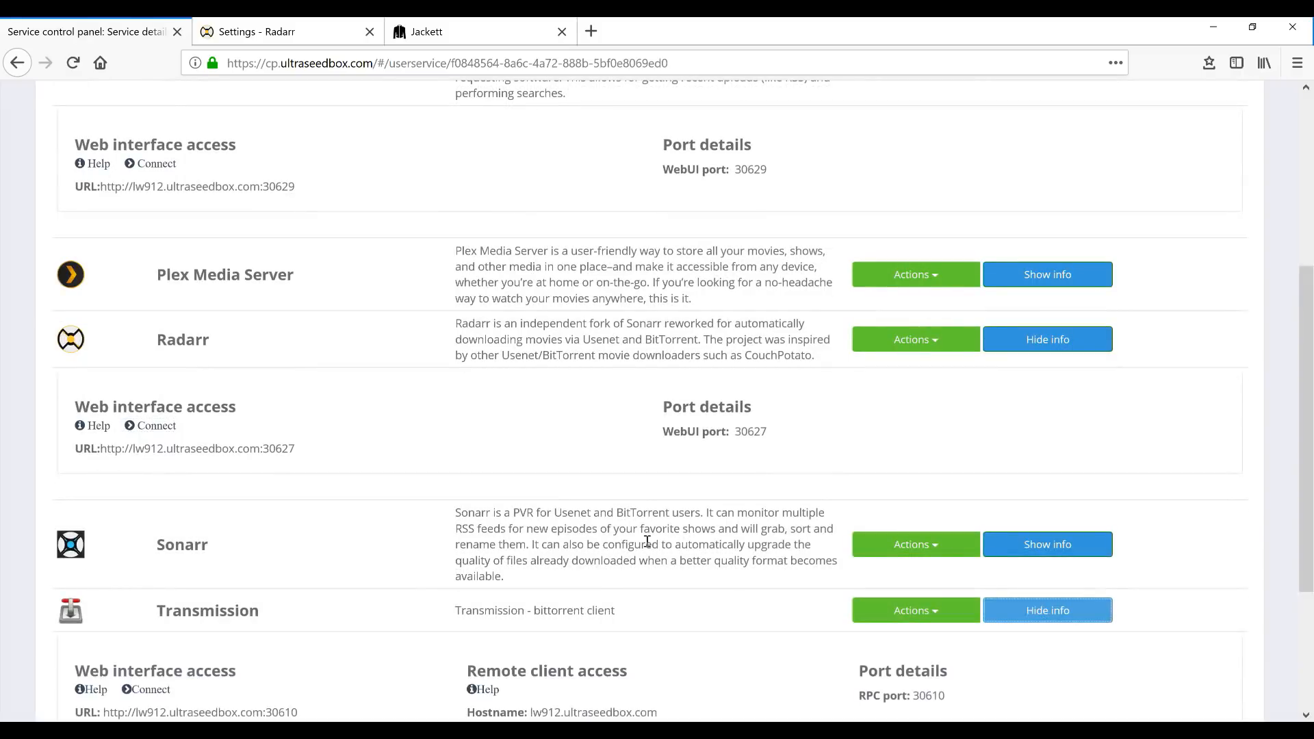
pyautogui.scroll(-3, 638, 582)
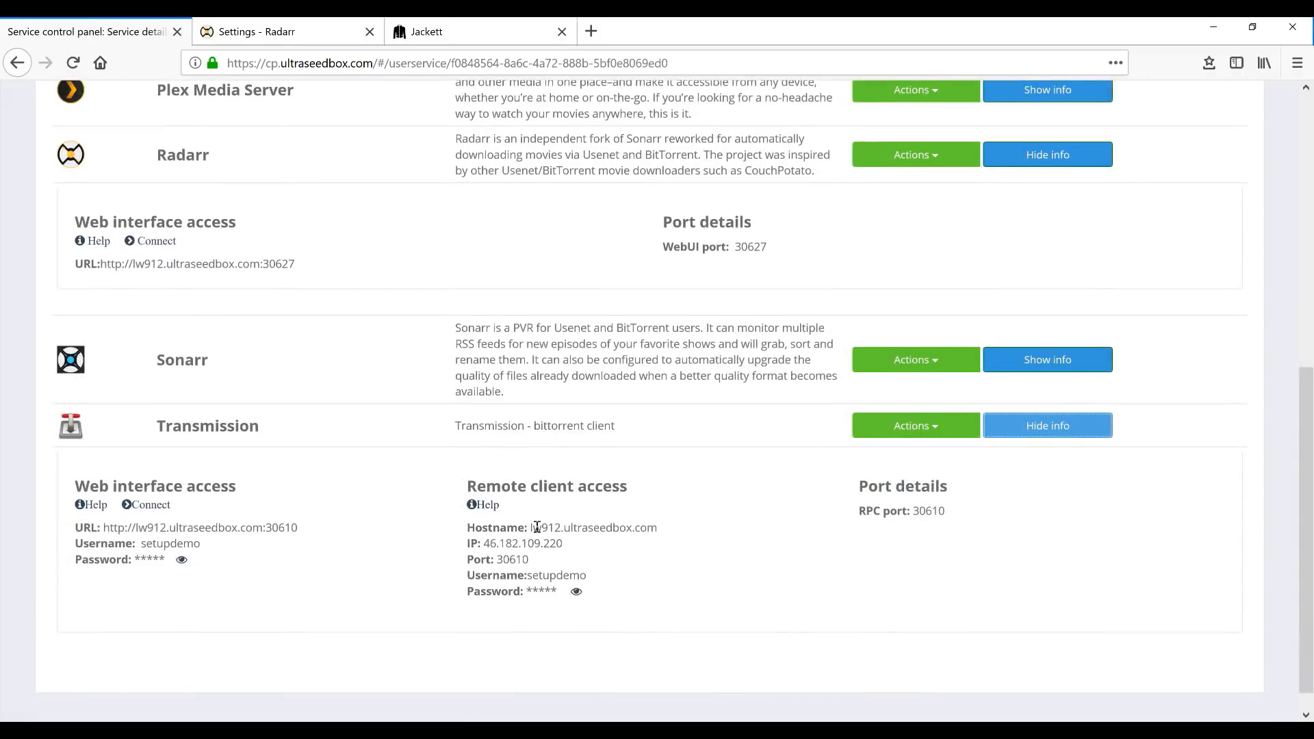
pyautogui.moveTo(533, 527)
pyautogui.mouseDown()
pyautogui.moveTo(658, 529)
pyautogui.moveTo(531, 534)
pyautogui.mouseUp()
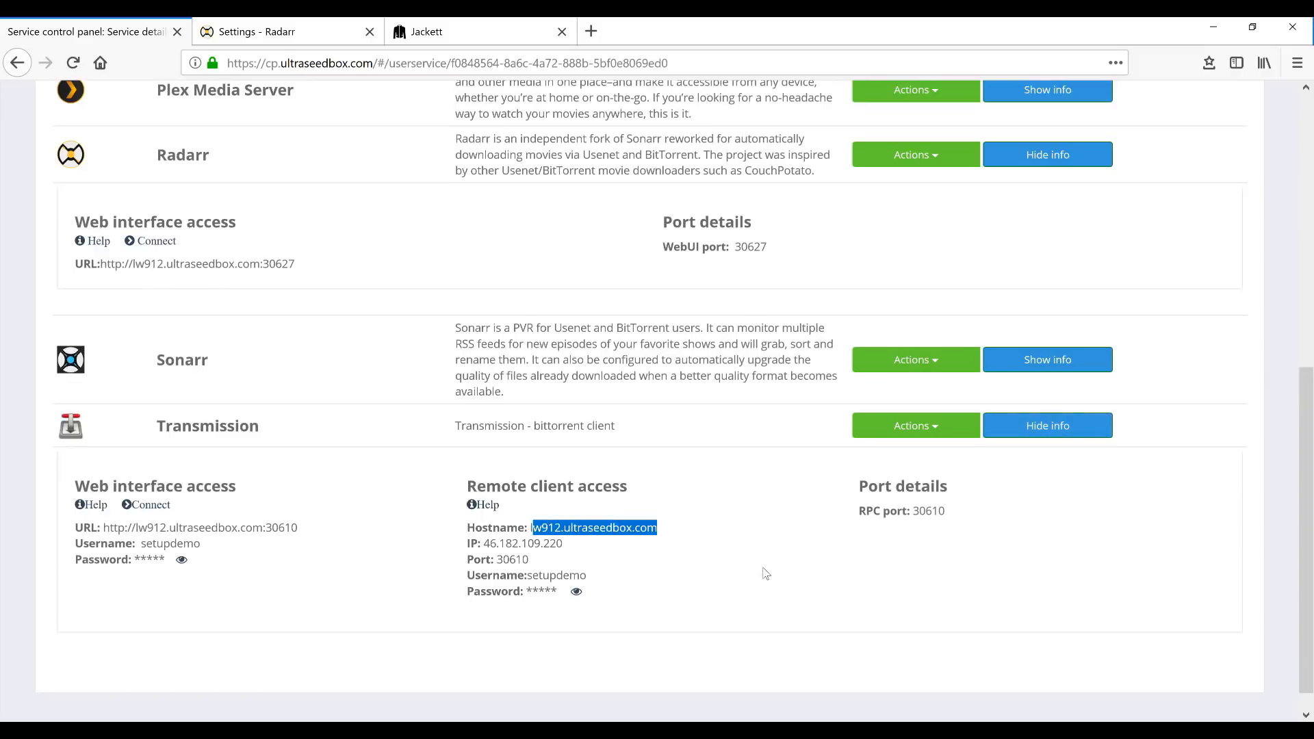
pyautogui.hotkey('ctrl', 'c')
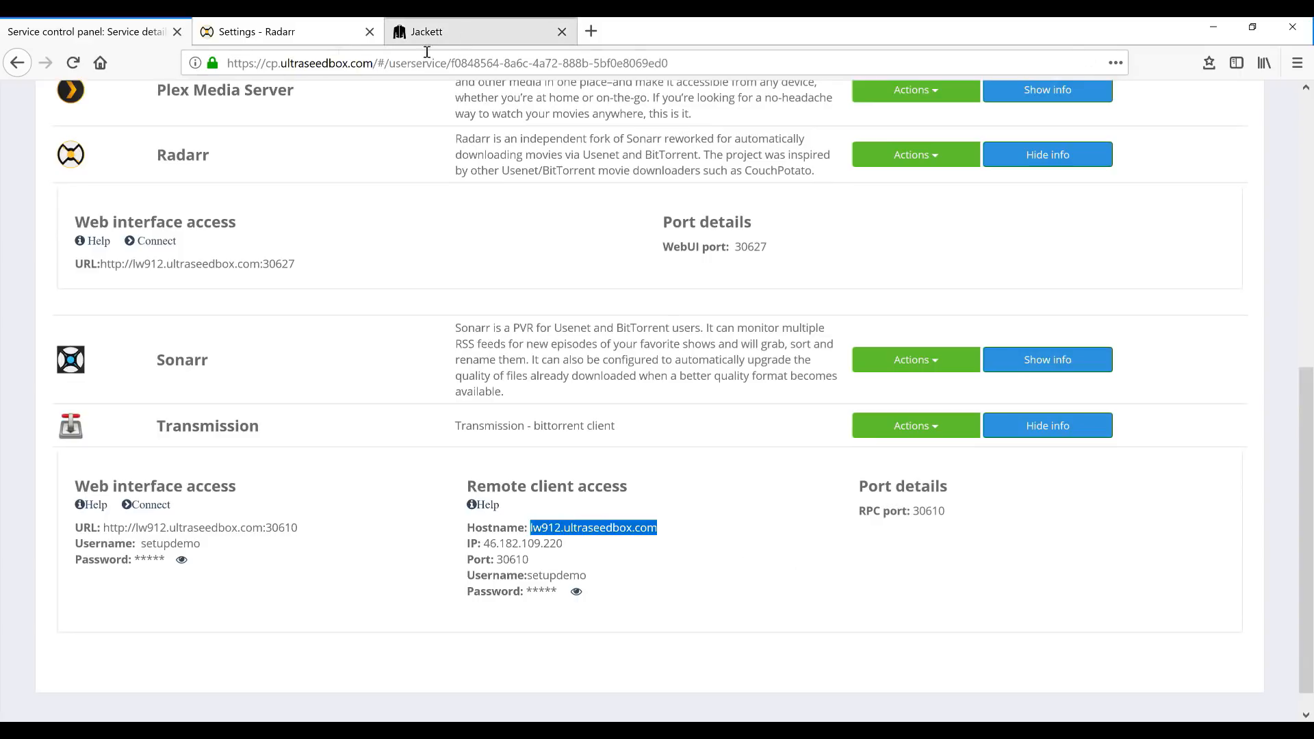
pyautogui.click(256, 31)
pyautogui.moveTo(557, 290); pyautogui.dragTo(455, 312)
pyautogui.hotkey('ctrl', 'v')
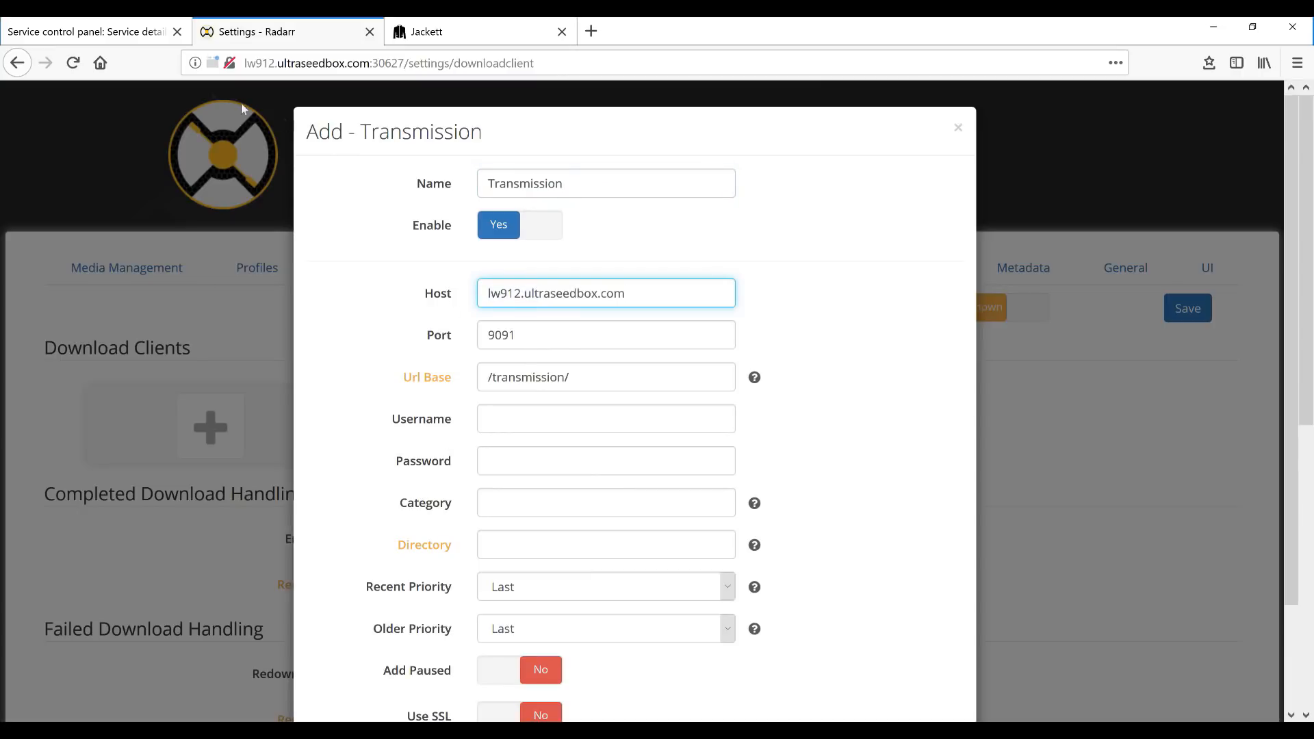
# - Copy Transmission's remote access port from the control panel and set the Radarr client's port to 30610
pyautogui.click(89, 31)
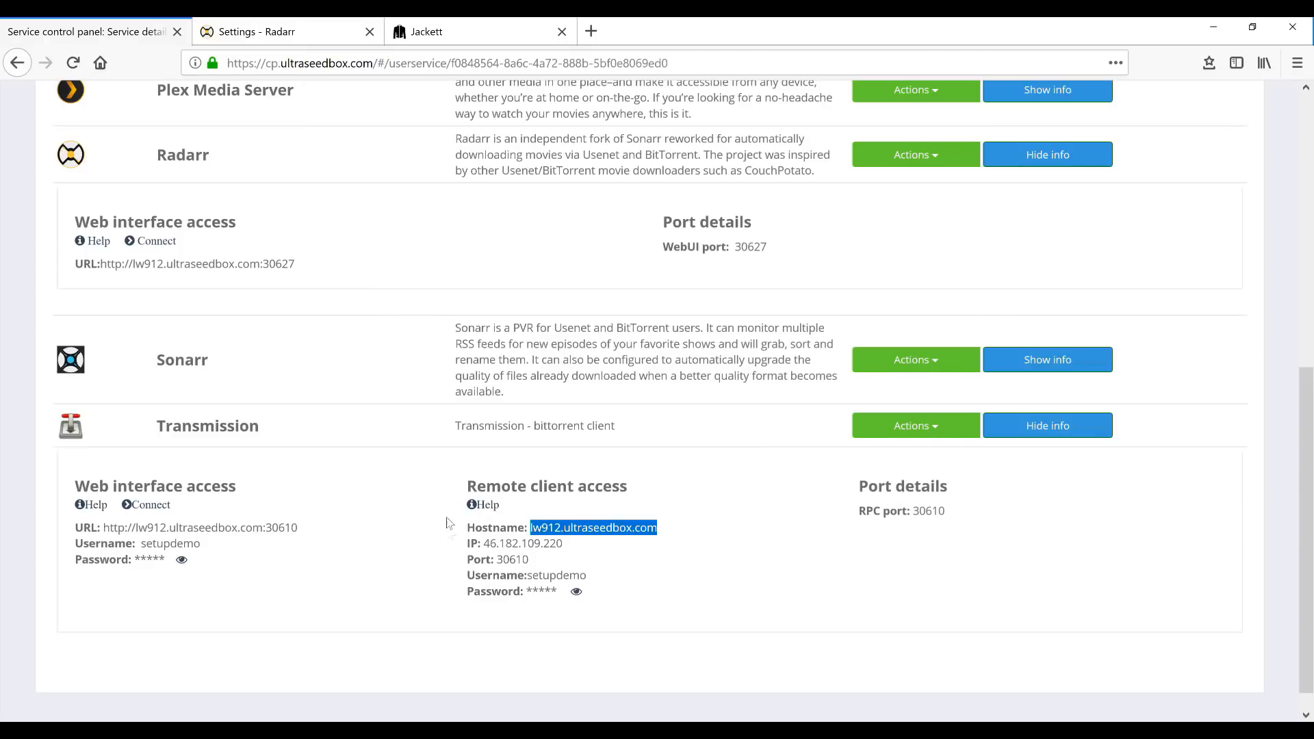
pyautogui.doubleClick(511, 559)
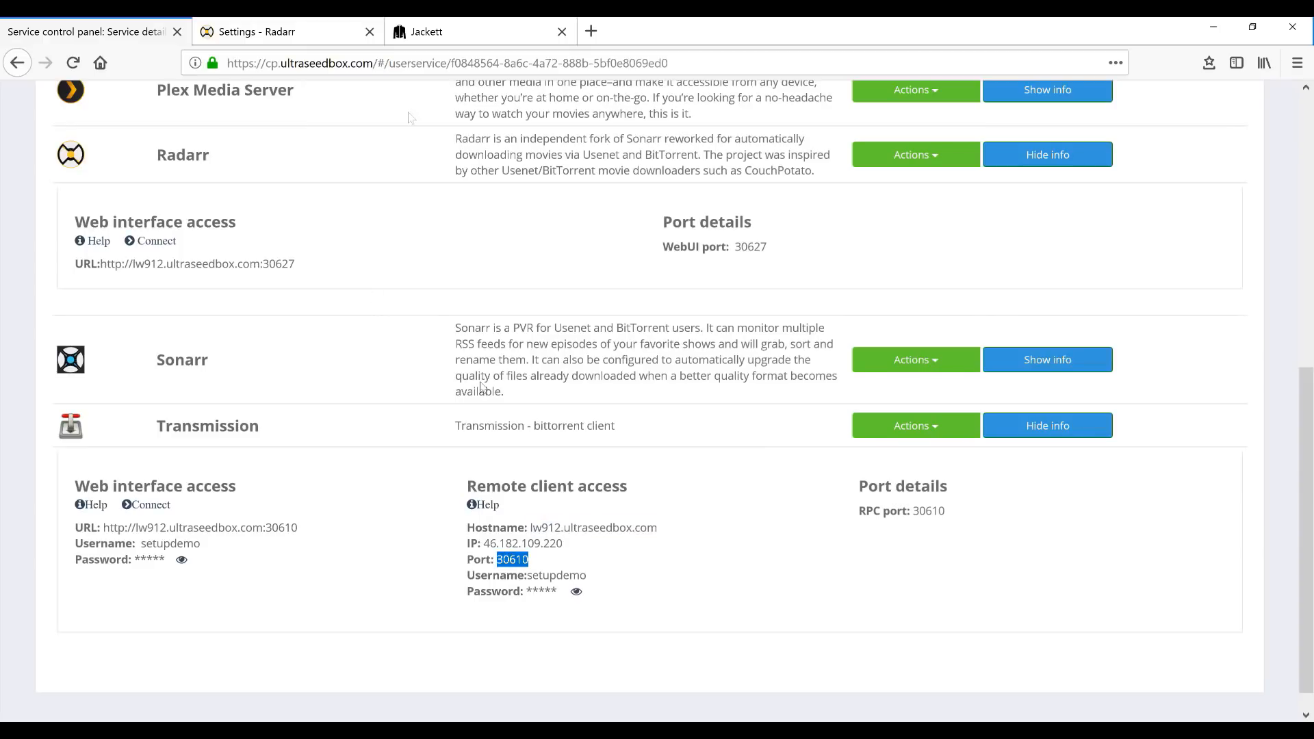
pyautogui.click(310, 34)
pyautogui.doubleClick(537, 344)
pyautogui.hotkey('ctrl', 'v')
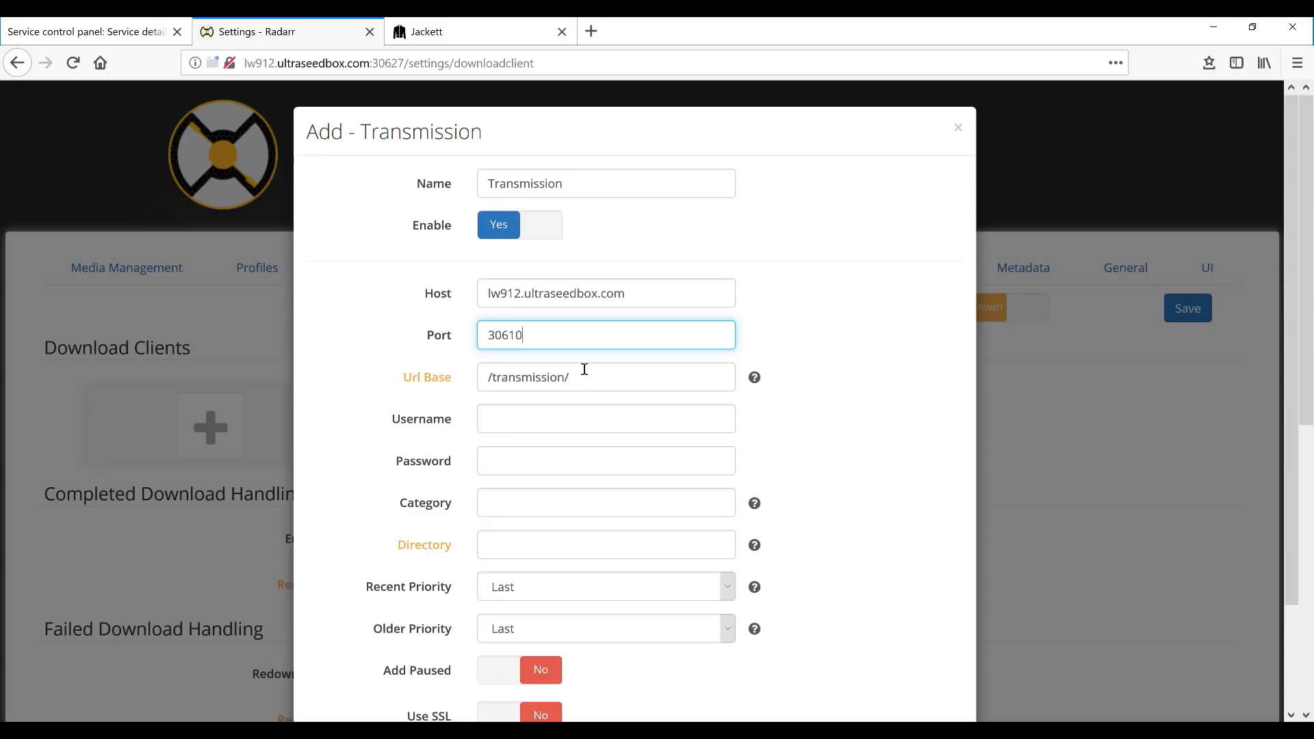
# - Check the Transmission username in the control panel, and enter username setupdemo and the account password in Radarr's client settings
pyautogui.click(541, 425)
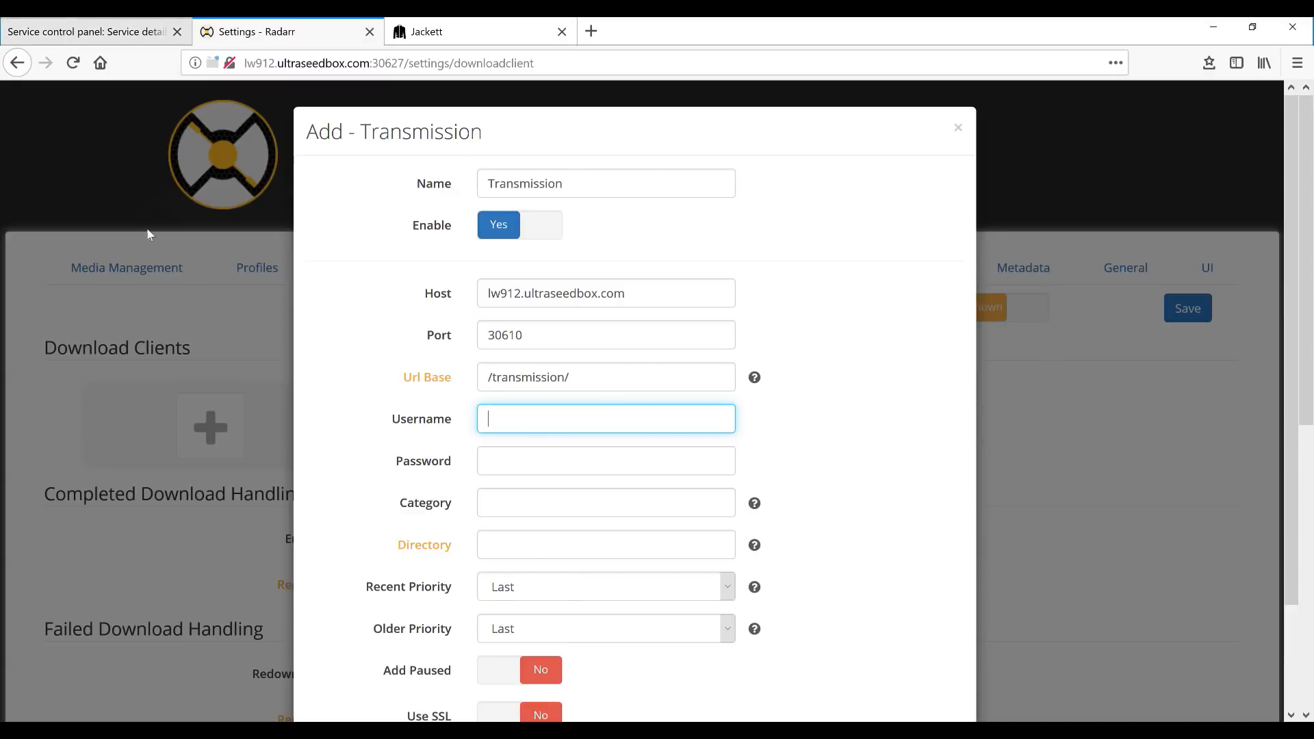
pyautogui.click(63, 33)
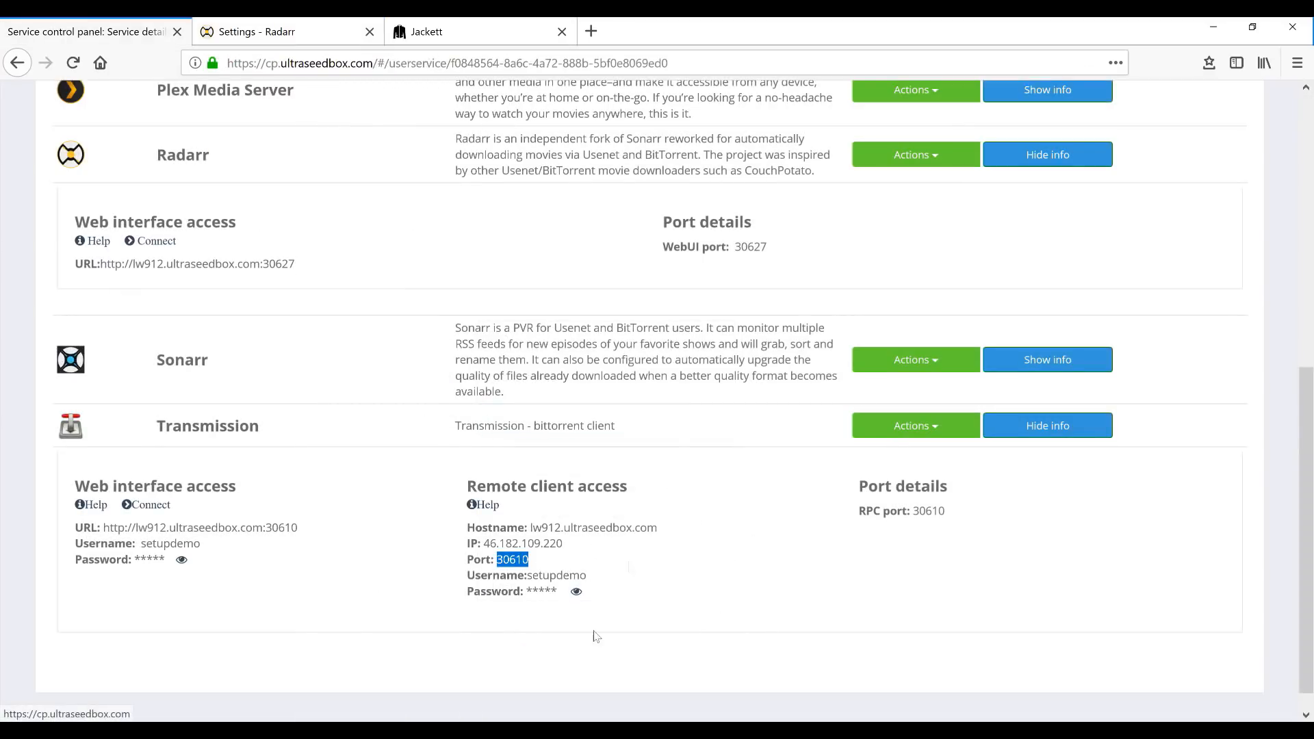
pyautogui.click(302, 36)
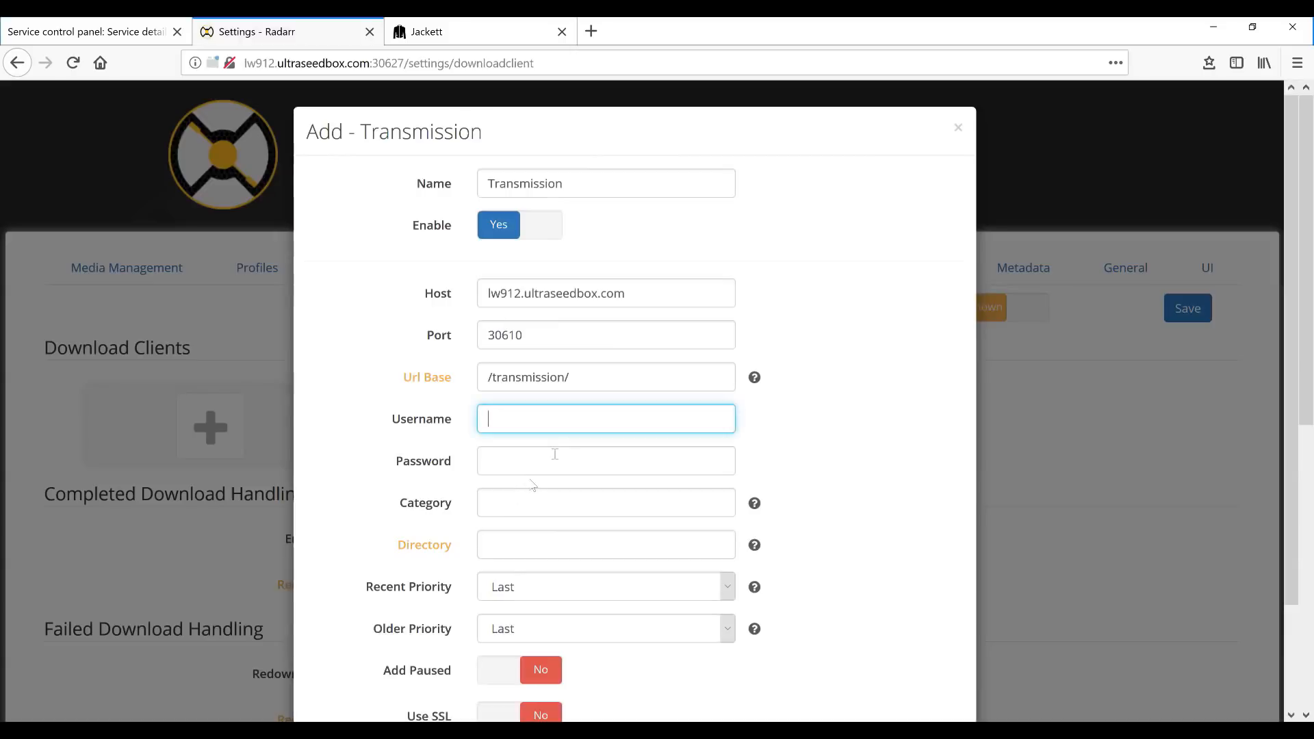
pyautogui.write('setupdemo')
pyautogui.click(592, 457)
pyautogui.write('*********')
# - Copy the home folder path from the control panel's slot information and set the Transmission client's directory to /home18/setupdemo/files/
pyautogui.click(545, 551)
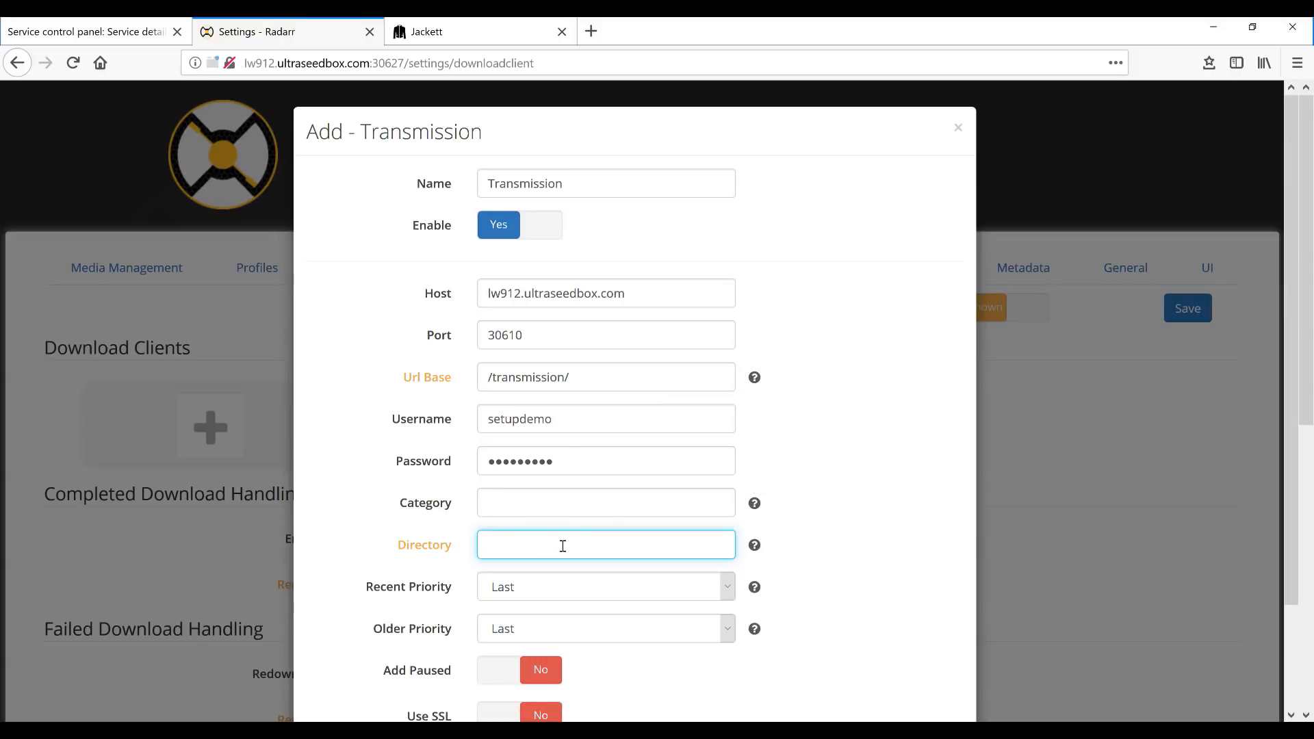
pyautogui.click(77, 35)
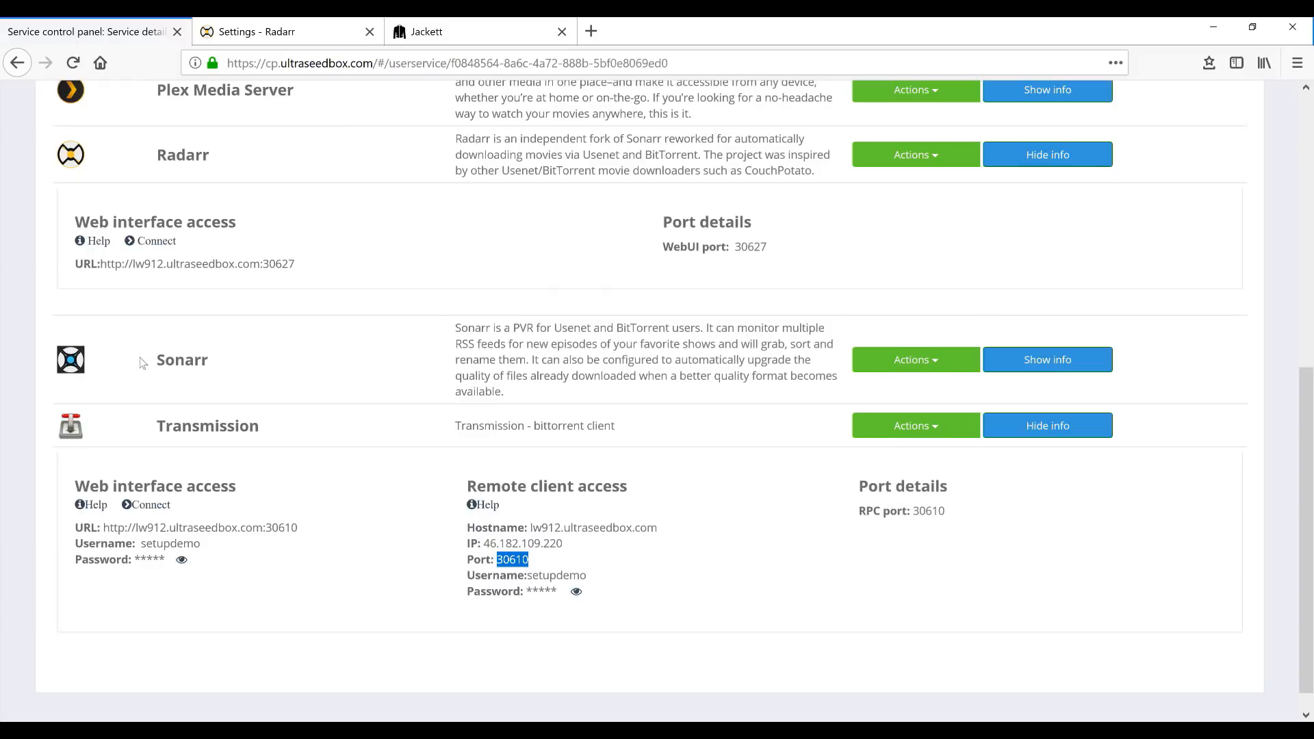
pyautogui.scroll(7, 573, 584)
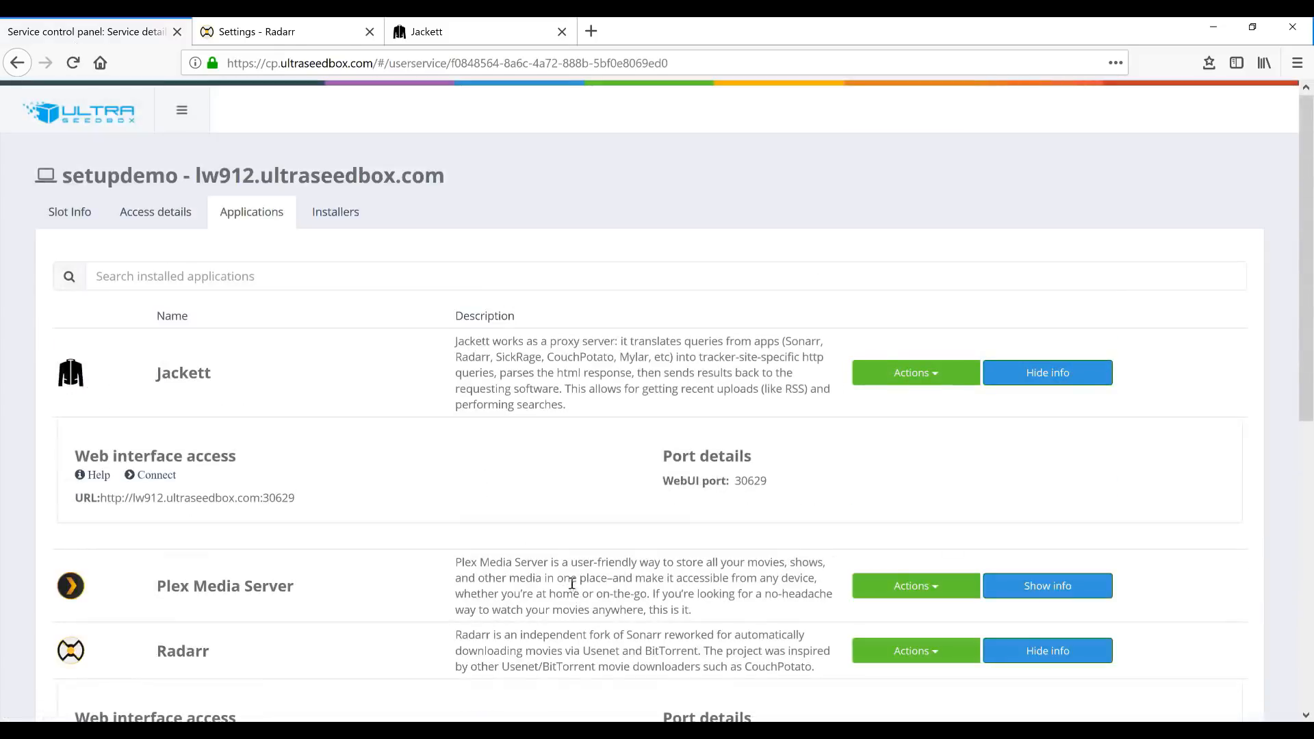
pyautogui.click(70, 212)
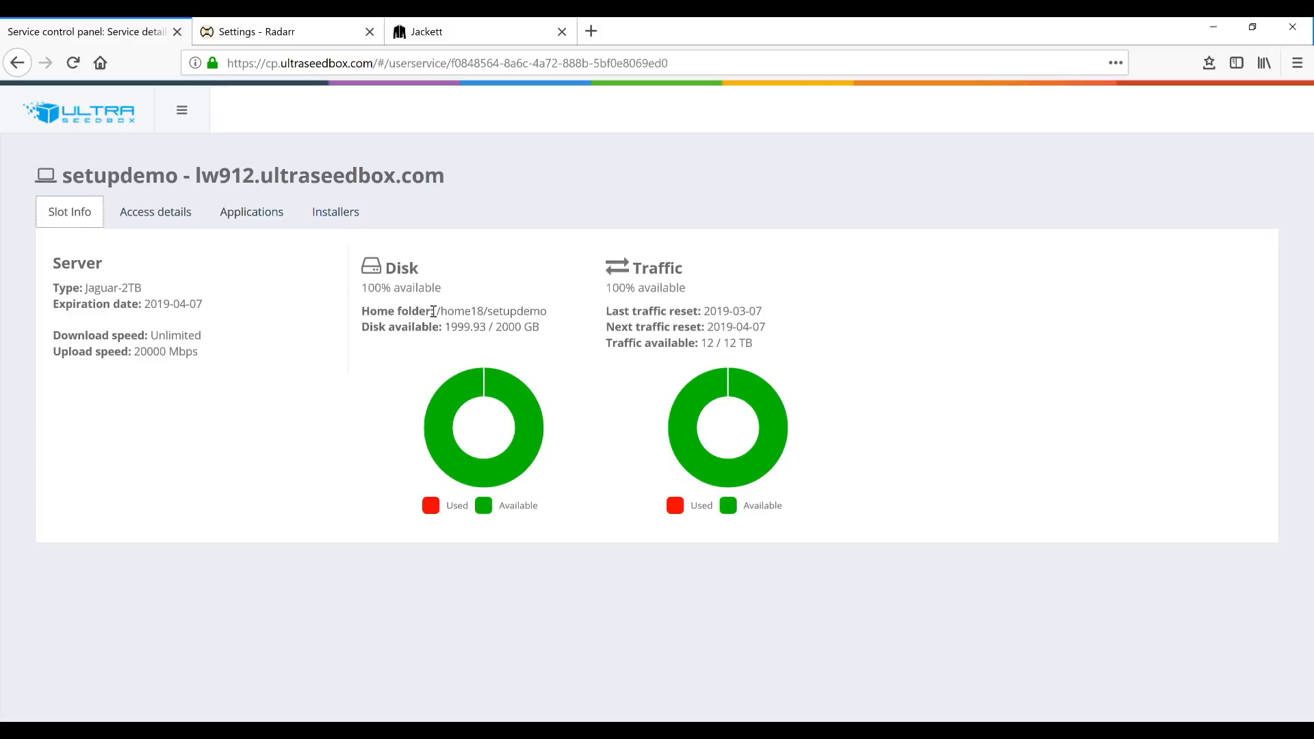
pyautogui.moveTo(437, 312); pyautogui.dragTo(552, 322)
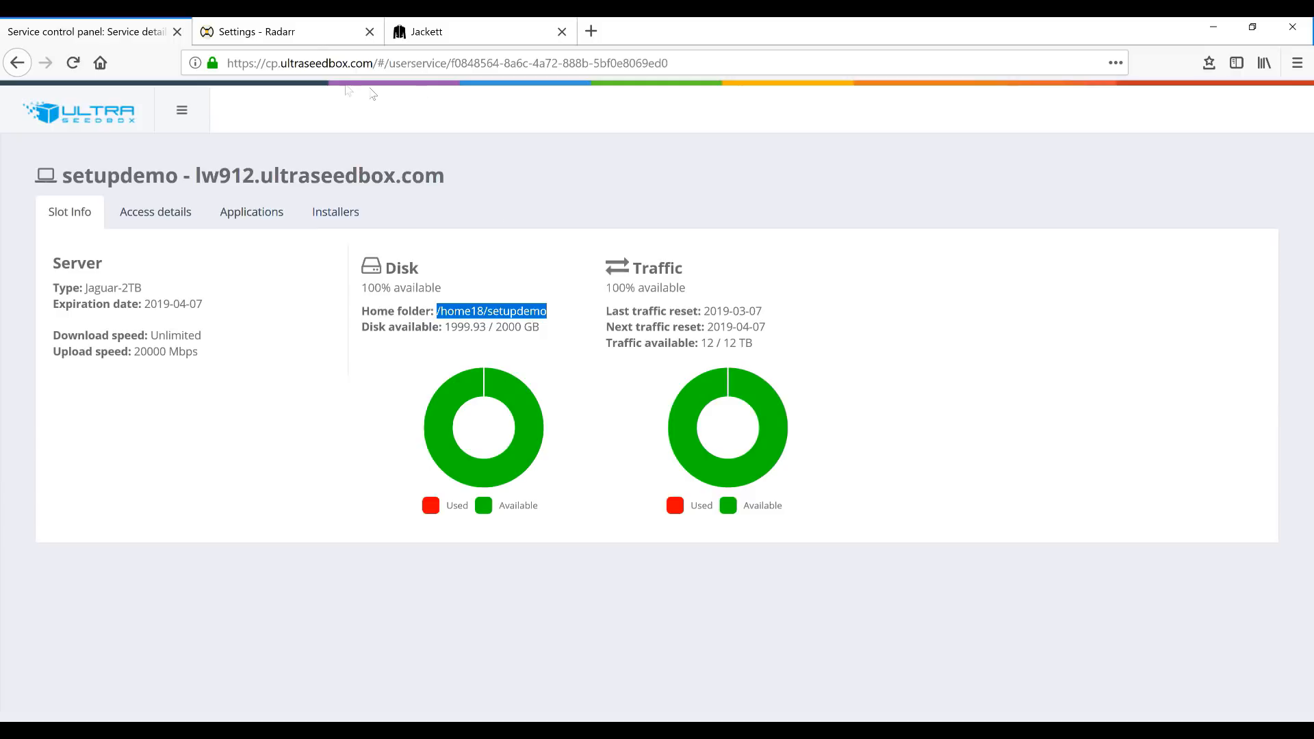
pyautogui.click(295, 32)
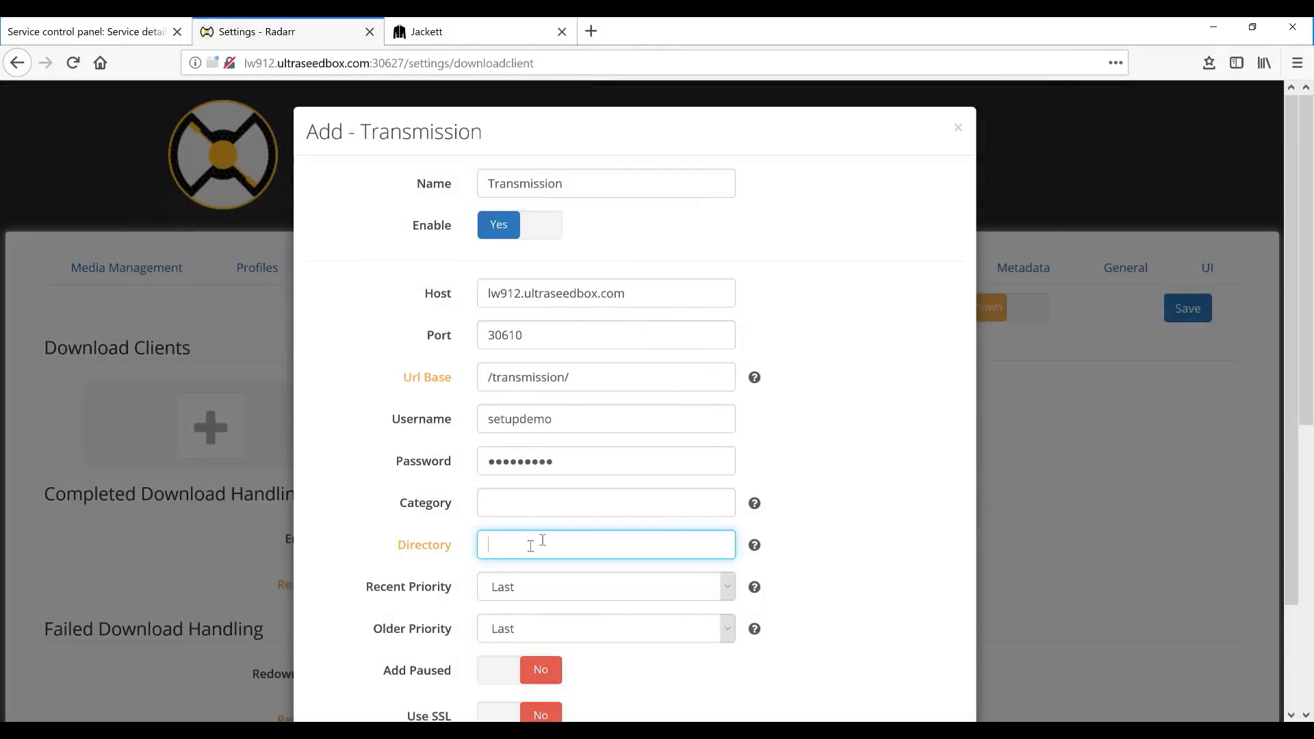
pyautogui.hotkey('ctrl', 'v')
pyautogui.write('/files')
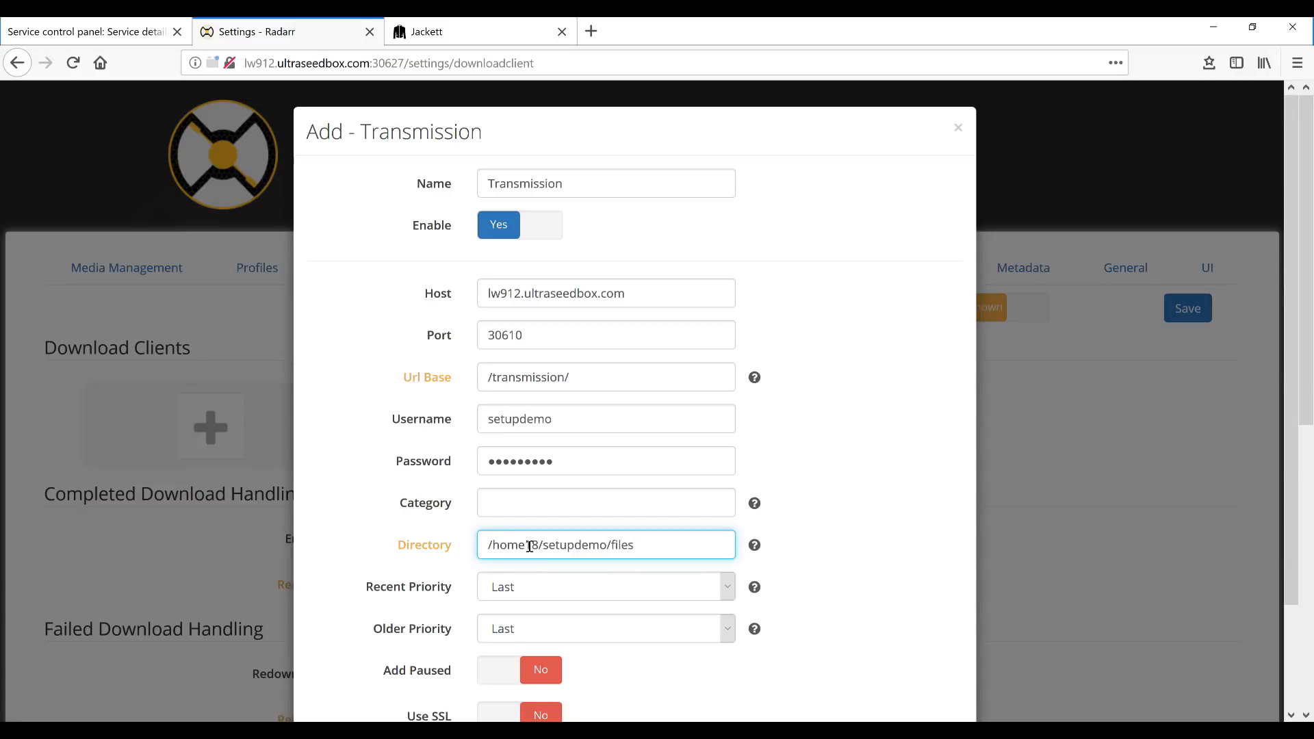
pyautogui.write('/')
# - Test the Transmission client's connection and save it as a Radarr download client
pyautogui.scroll(-3, 834, 566)
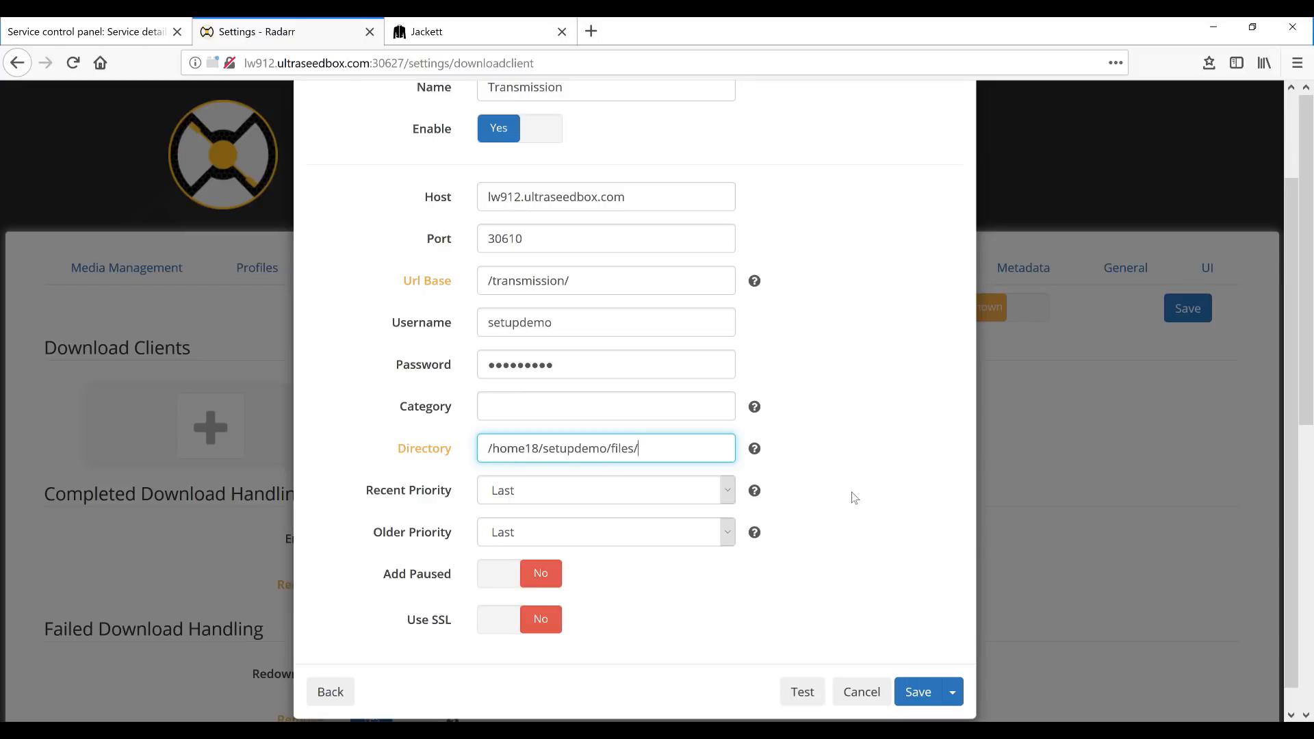
pyautogui.click(805, 690)
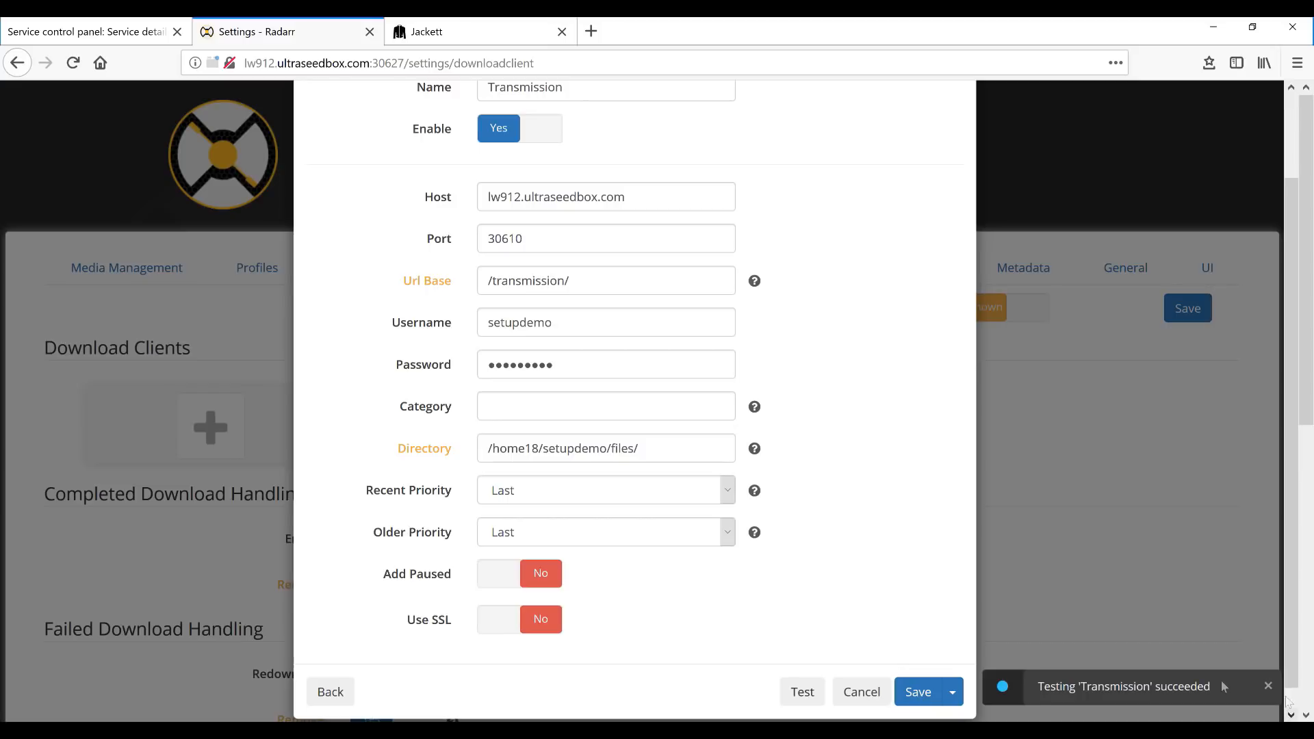
pyautogui.click(915, 695)
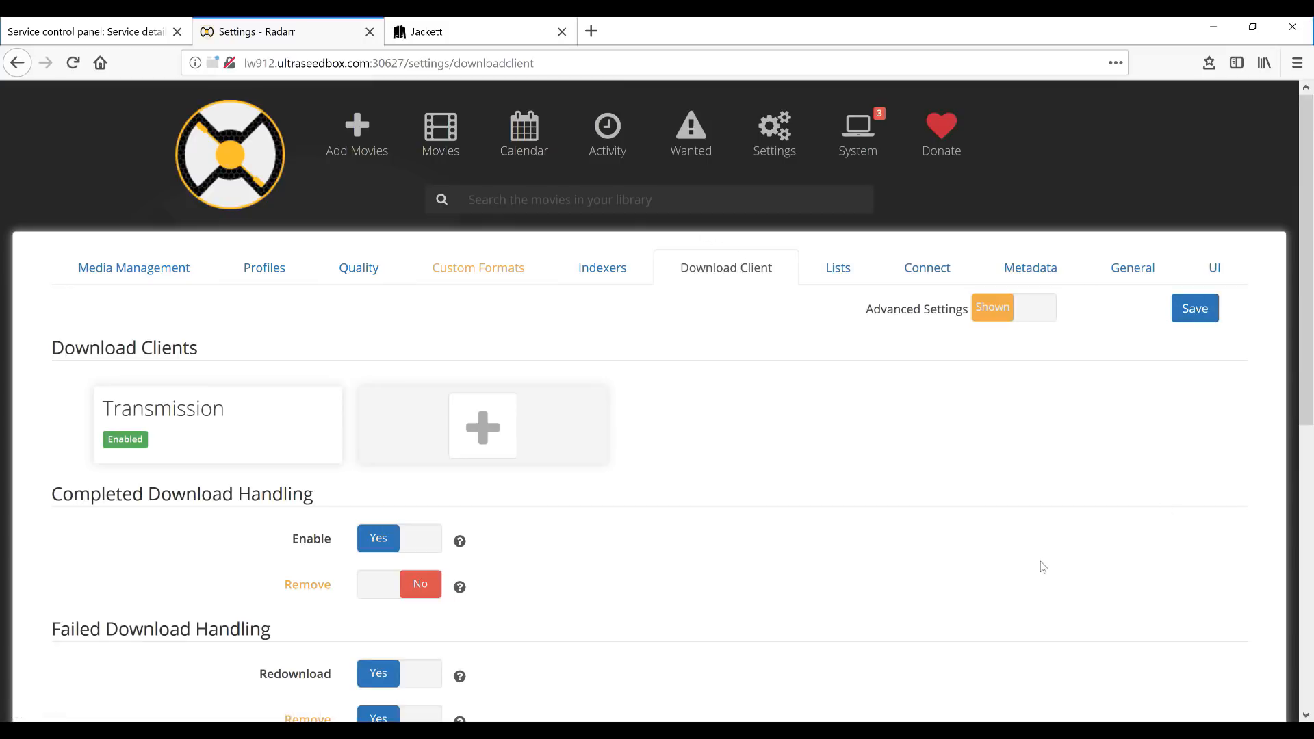
# - Review Radarr's Lists settings, including the available list types, update options, Trakt authentication and import exclusions
pyautogui.click(840, 269)
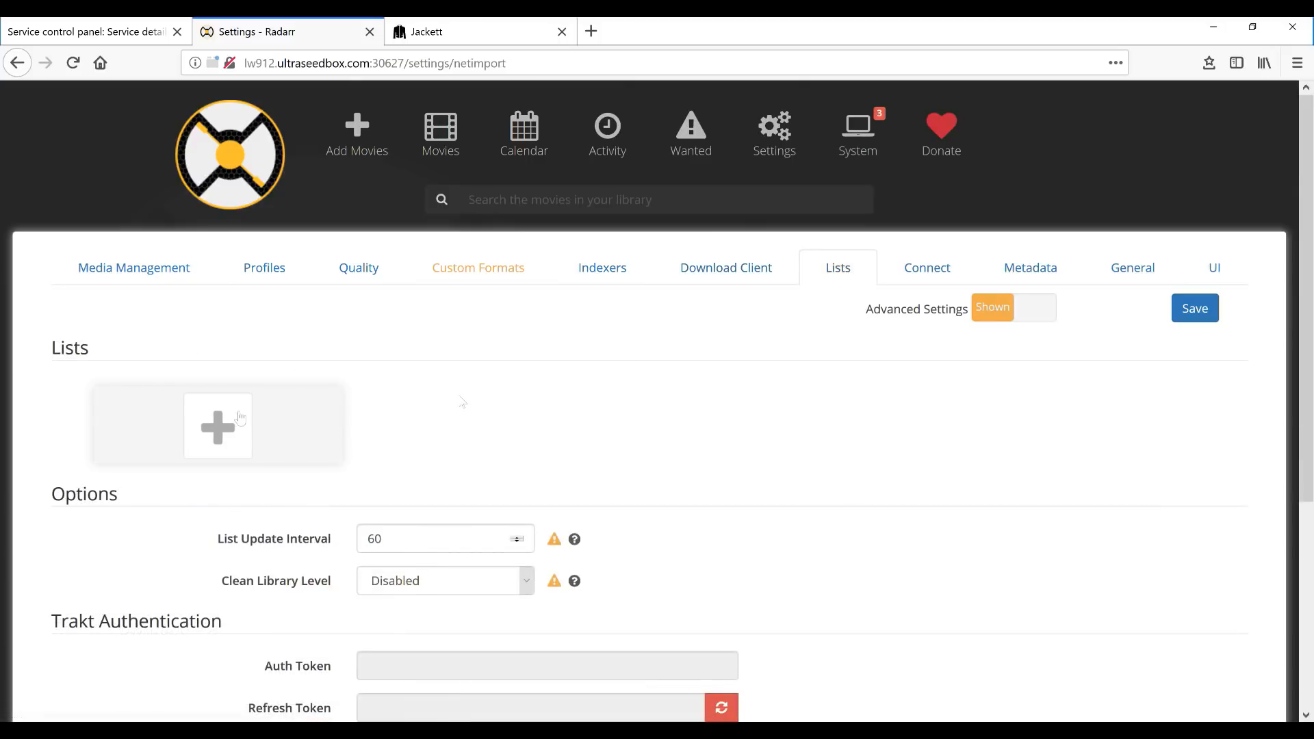
pyautogui.click(228, 430)
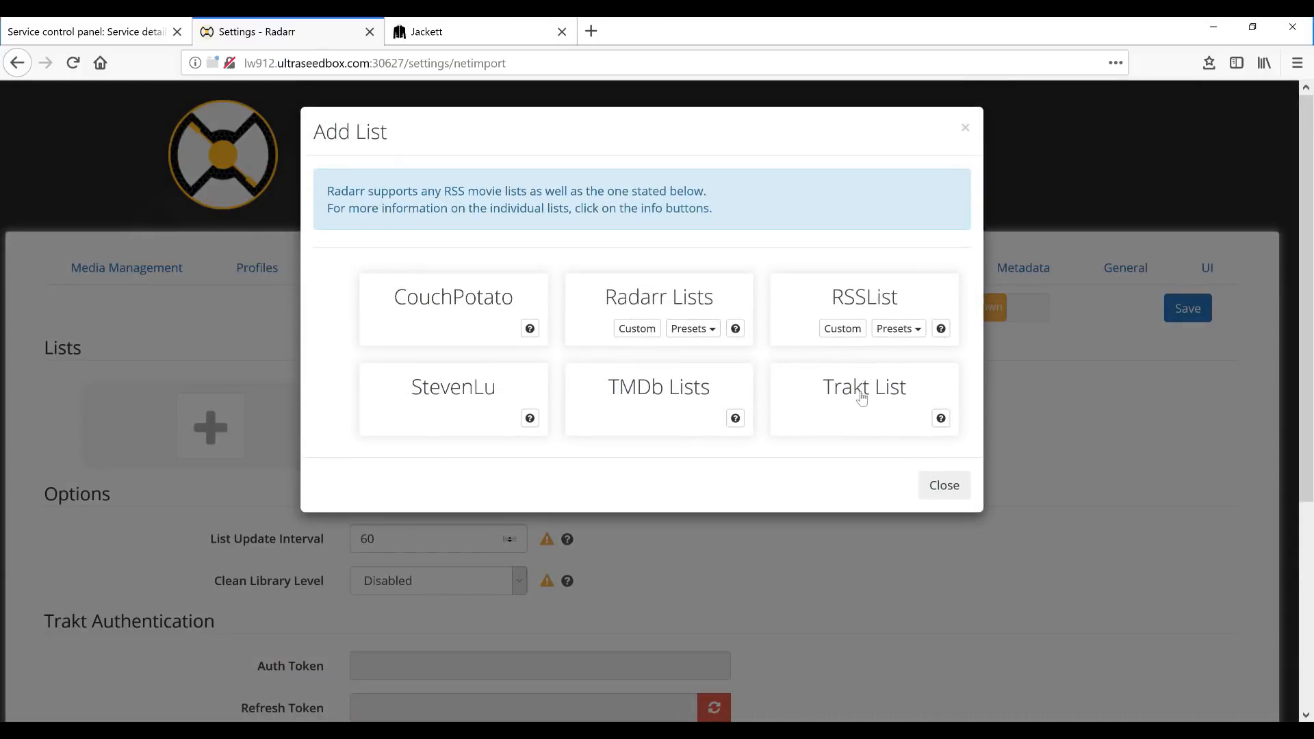
pyautogui.click(945, 485)
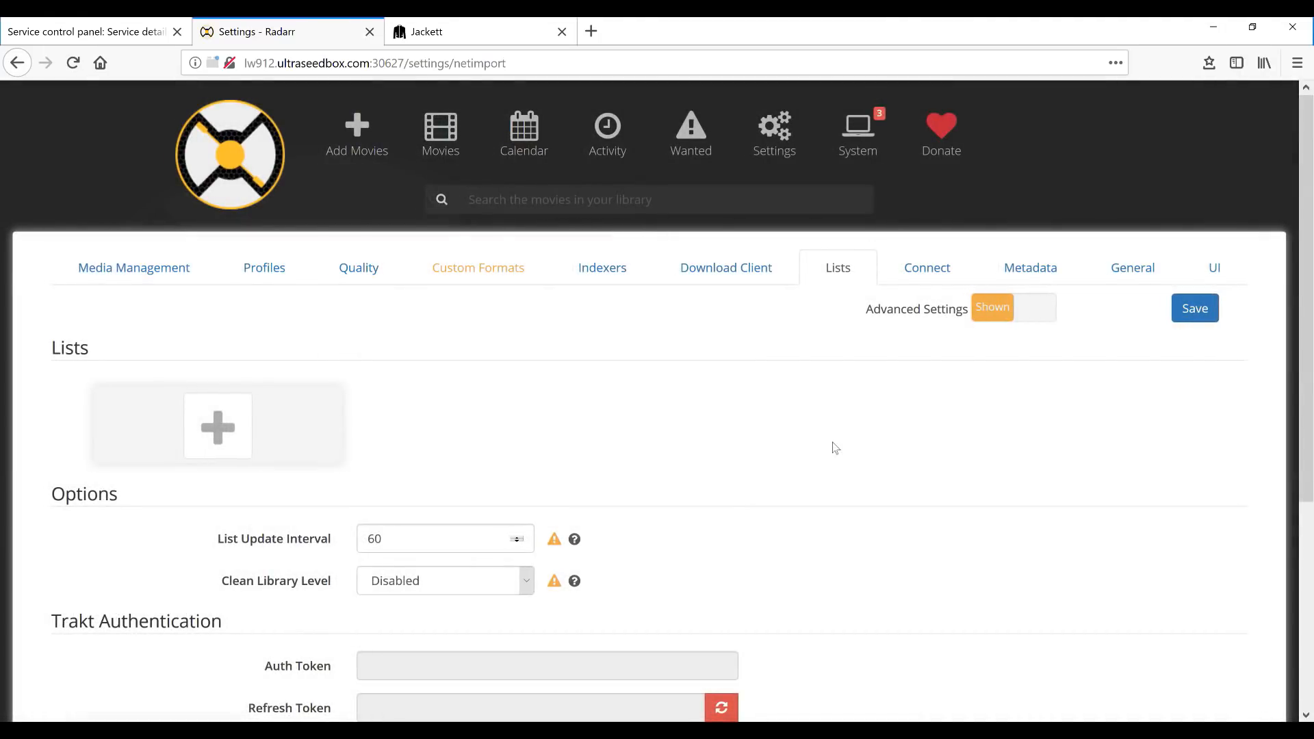
pyautogui.scroll(-3, 836, 447)
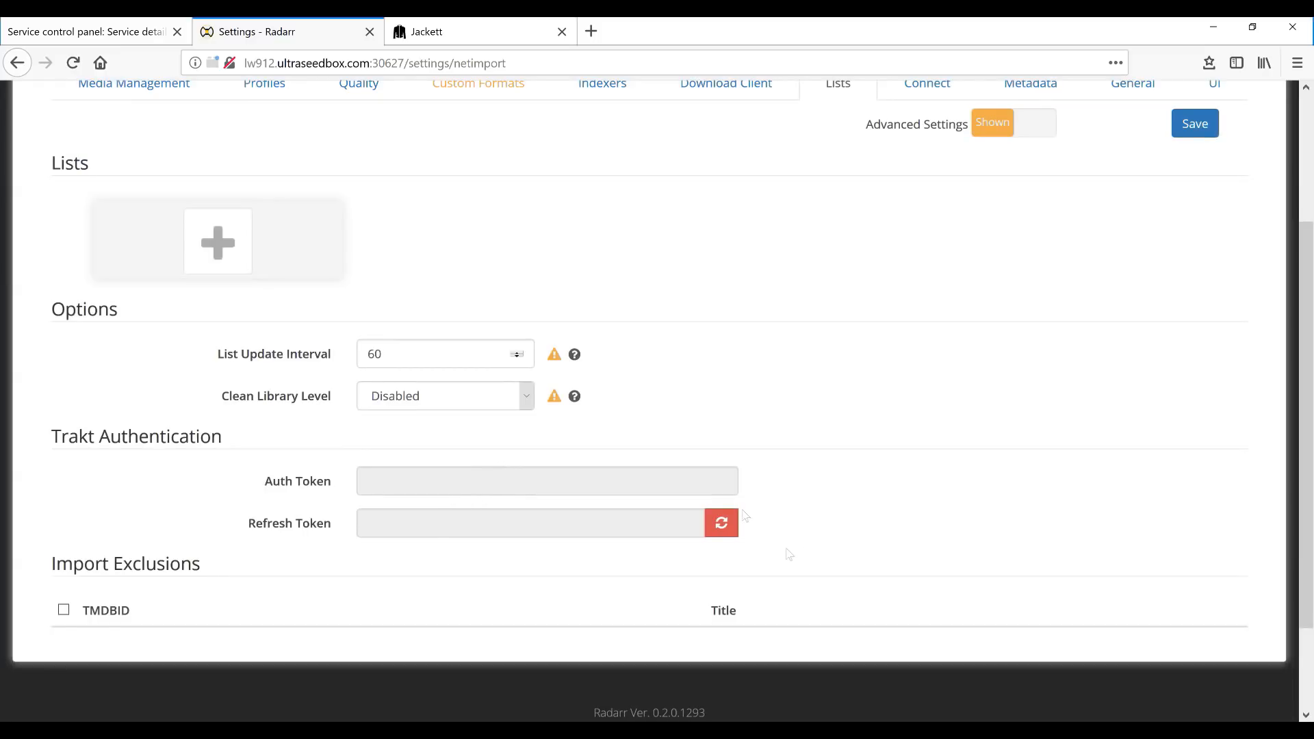
pyautogui.scroll(3, 891, 487)
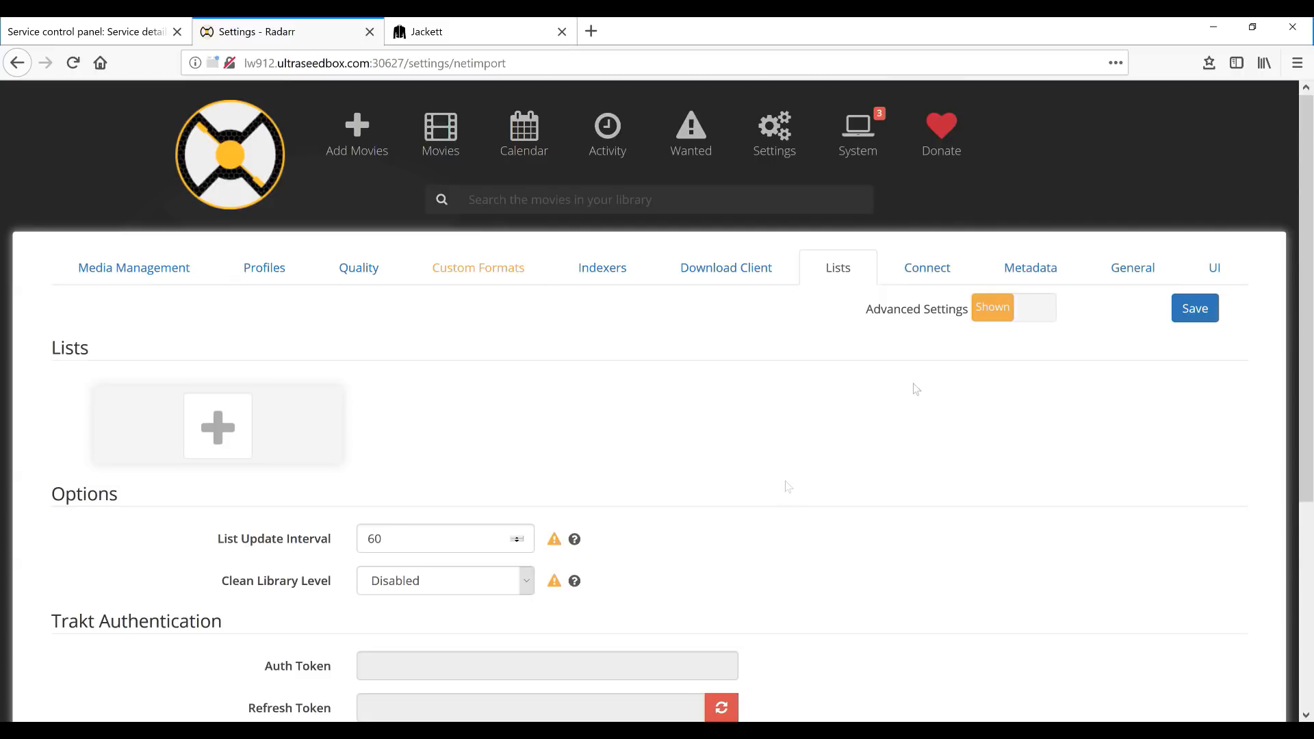
# - Review Radarr's Connect, Metadata, General and UI settings, and save the settings
pyautogui.click(920, 279)
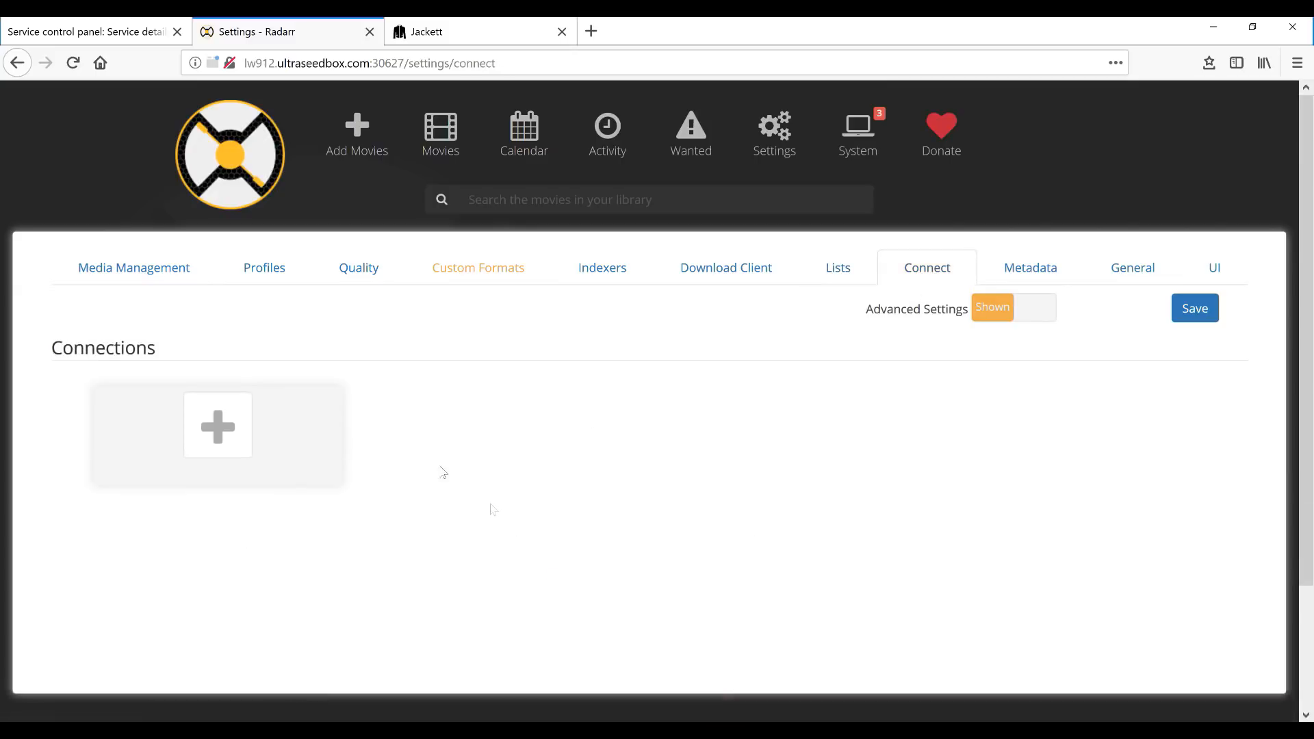
pyautogui.click(1022, 270)
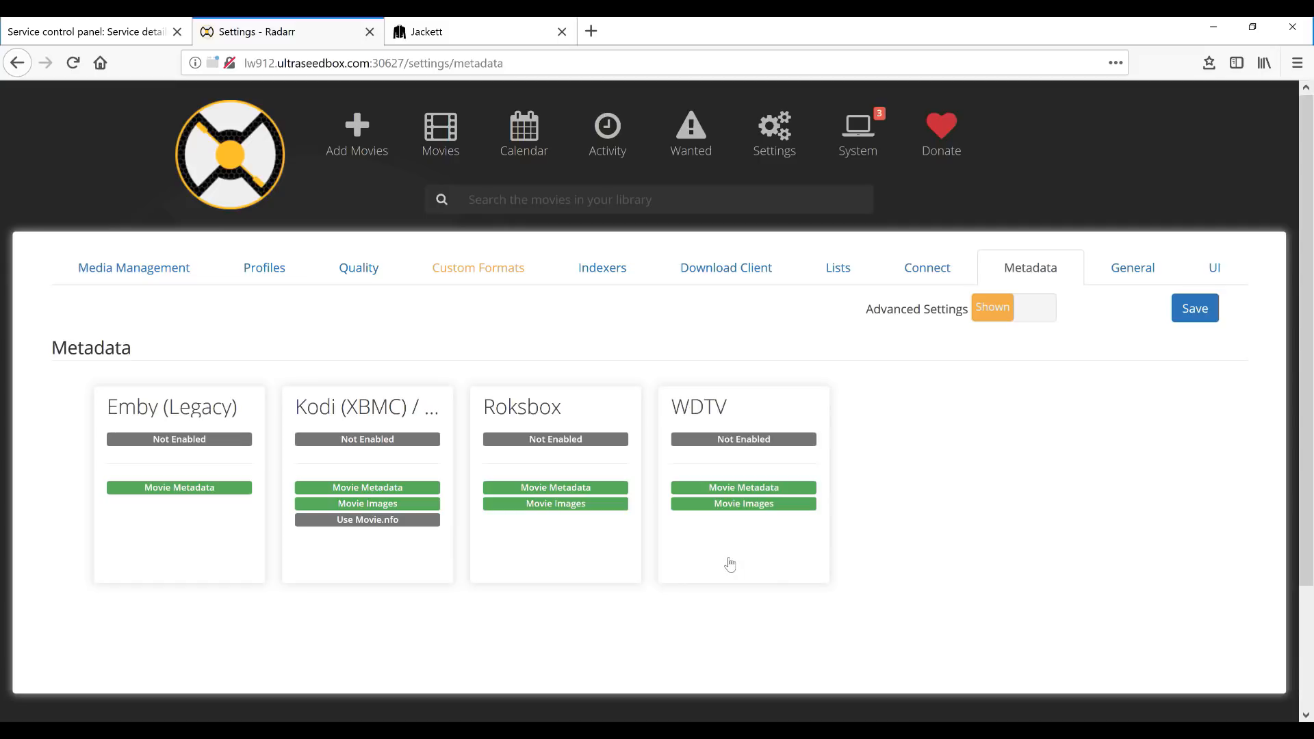
pyautogui.click(1122, 273)
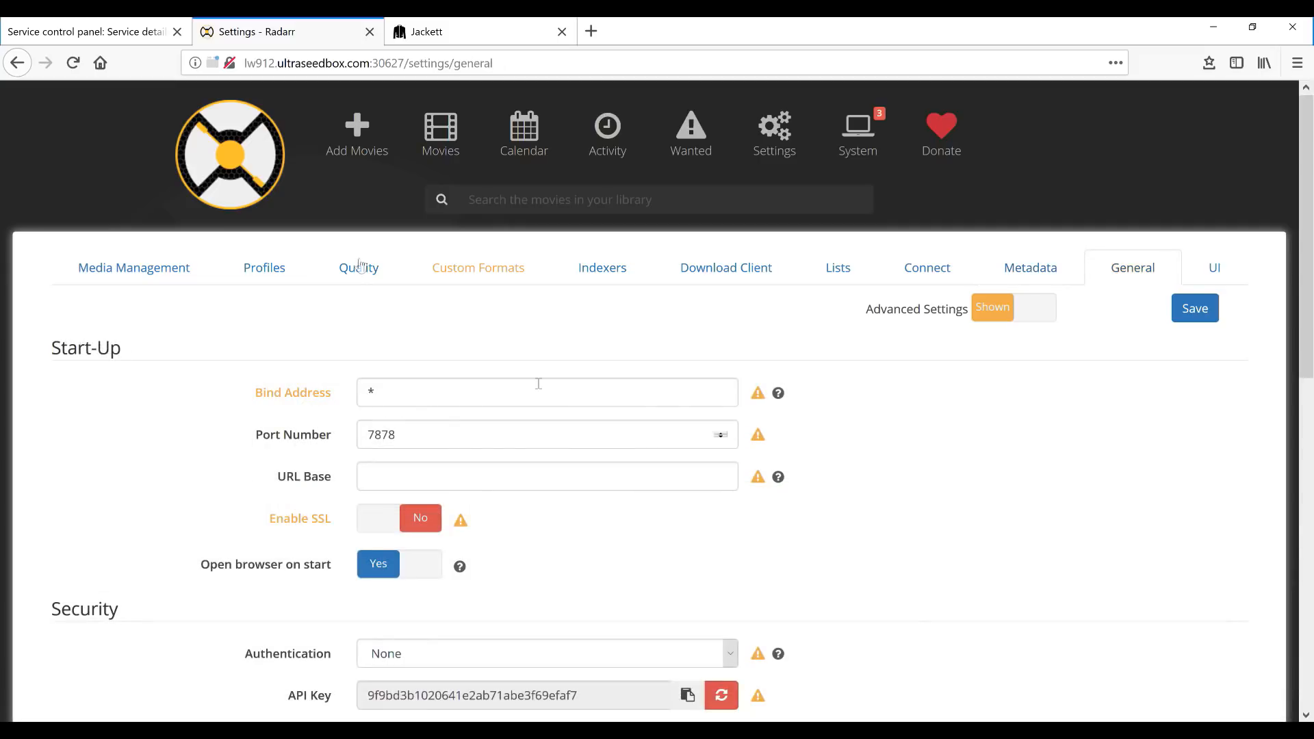
pyautogui.scroll(-5, 901, 599)
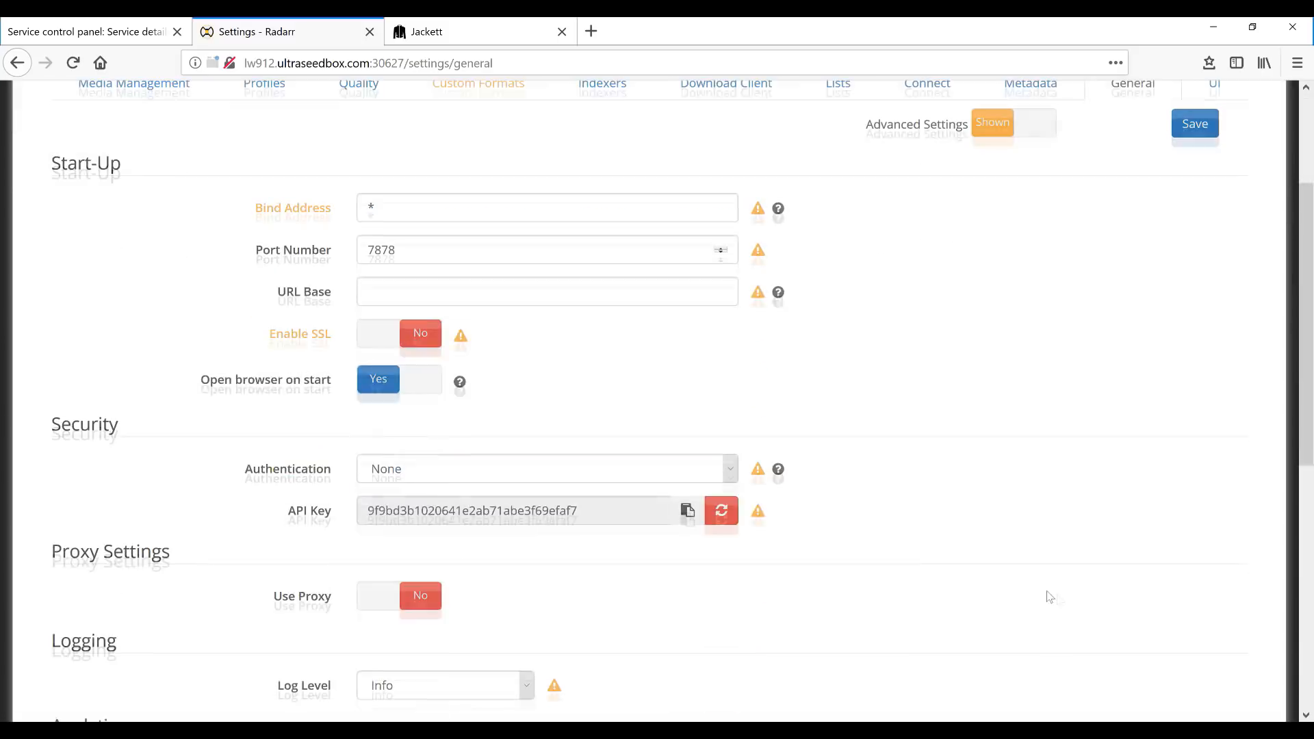
pyautogui.scroll(6, 901, 595)
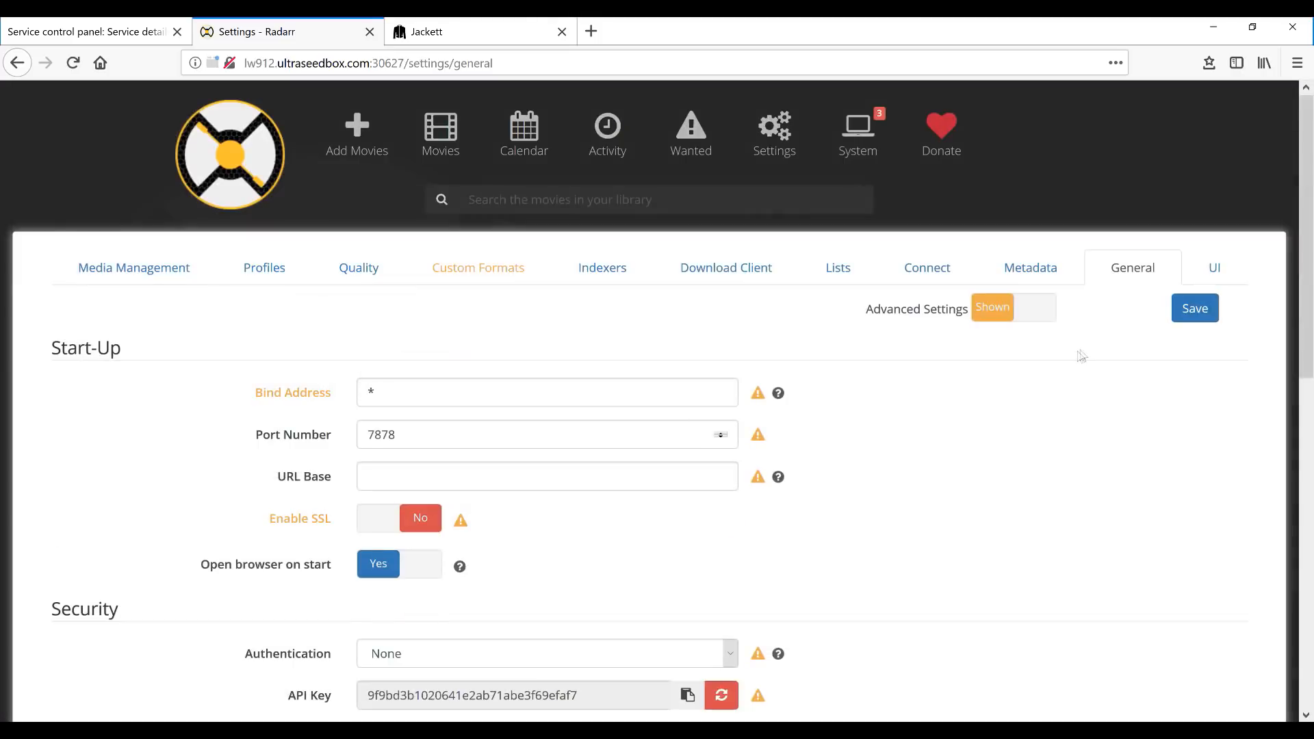
pyautogui.click(1214, 268)
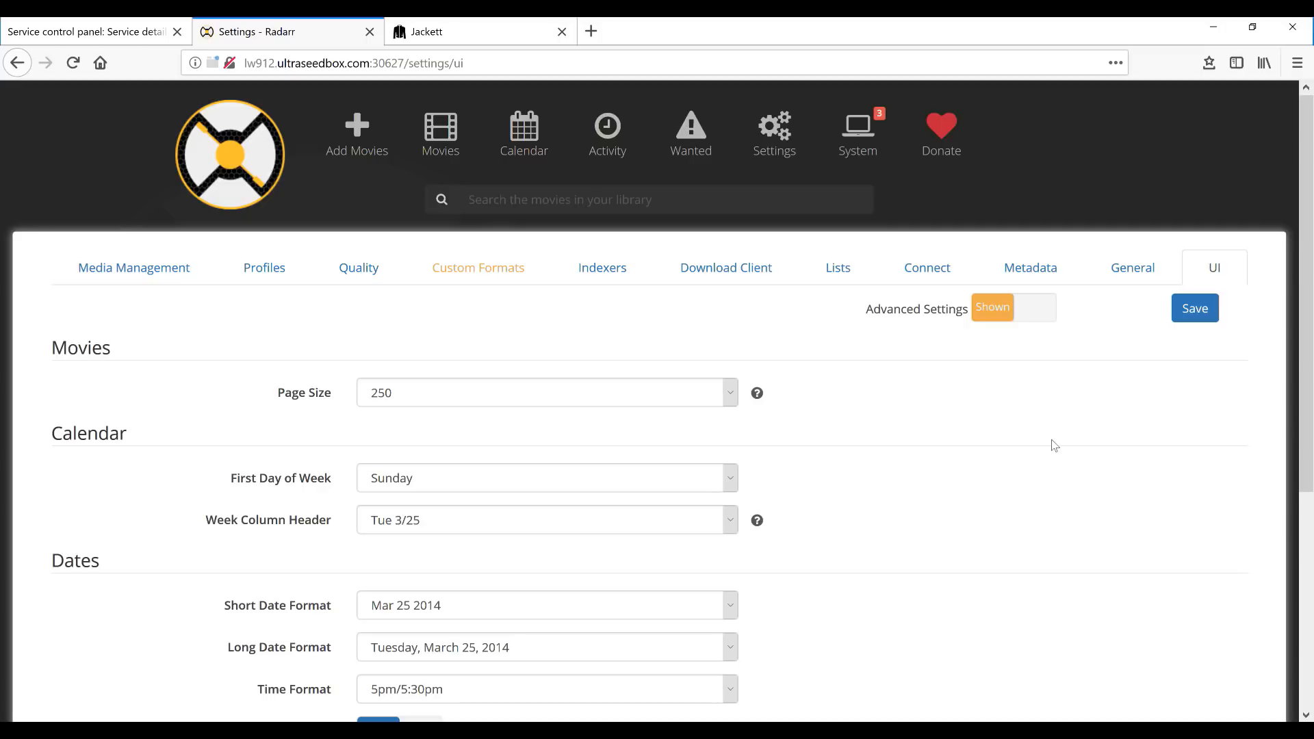
pyautogui.click(1205, 313)
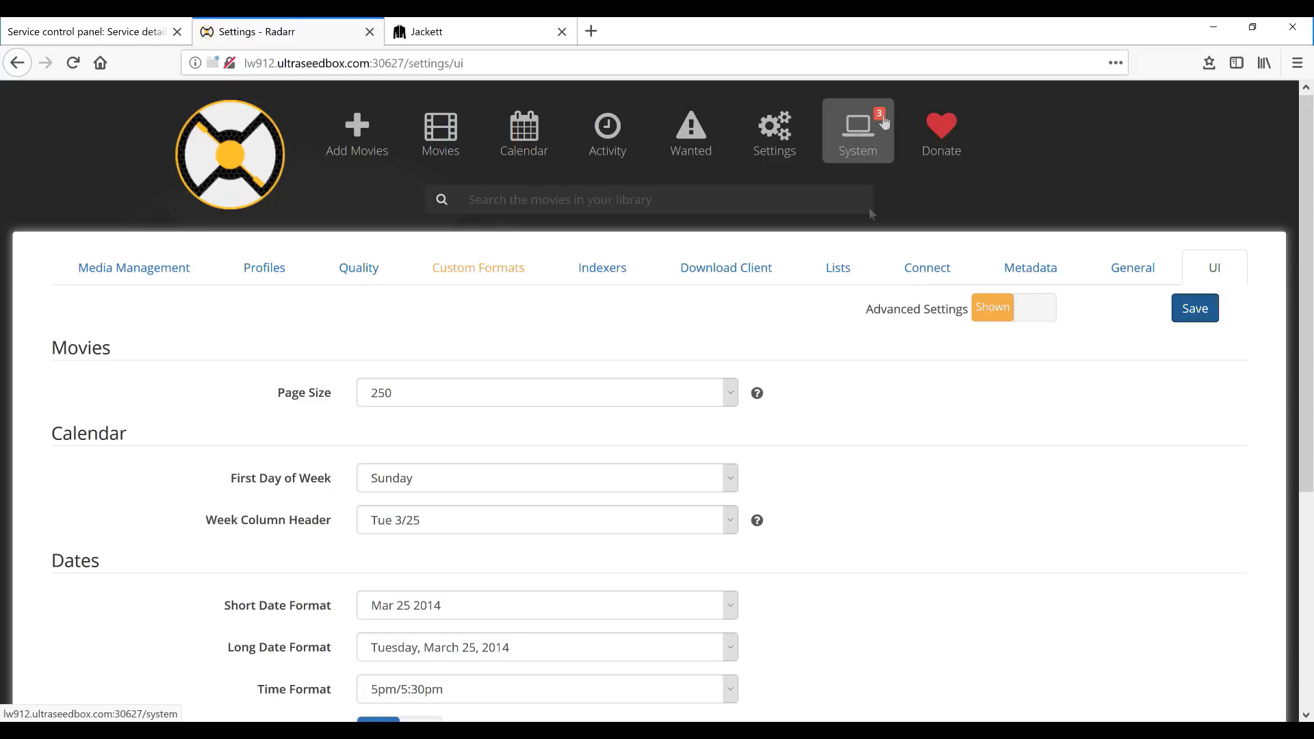
pyautogui.click(71, 68)
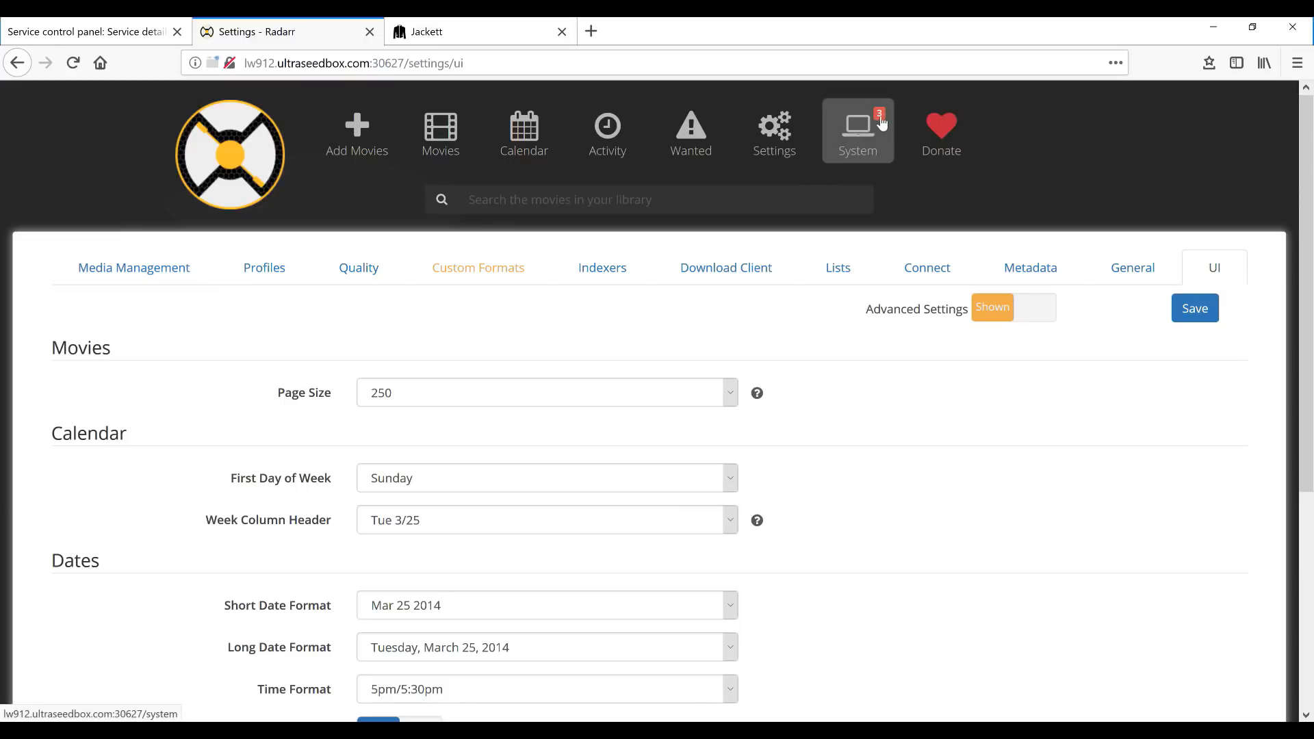
# - Restart Radarr from the installed applications list in the Ultraseedbox control panel
pyautogui.click(86, 31)
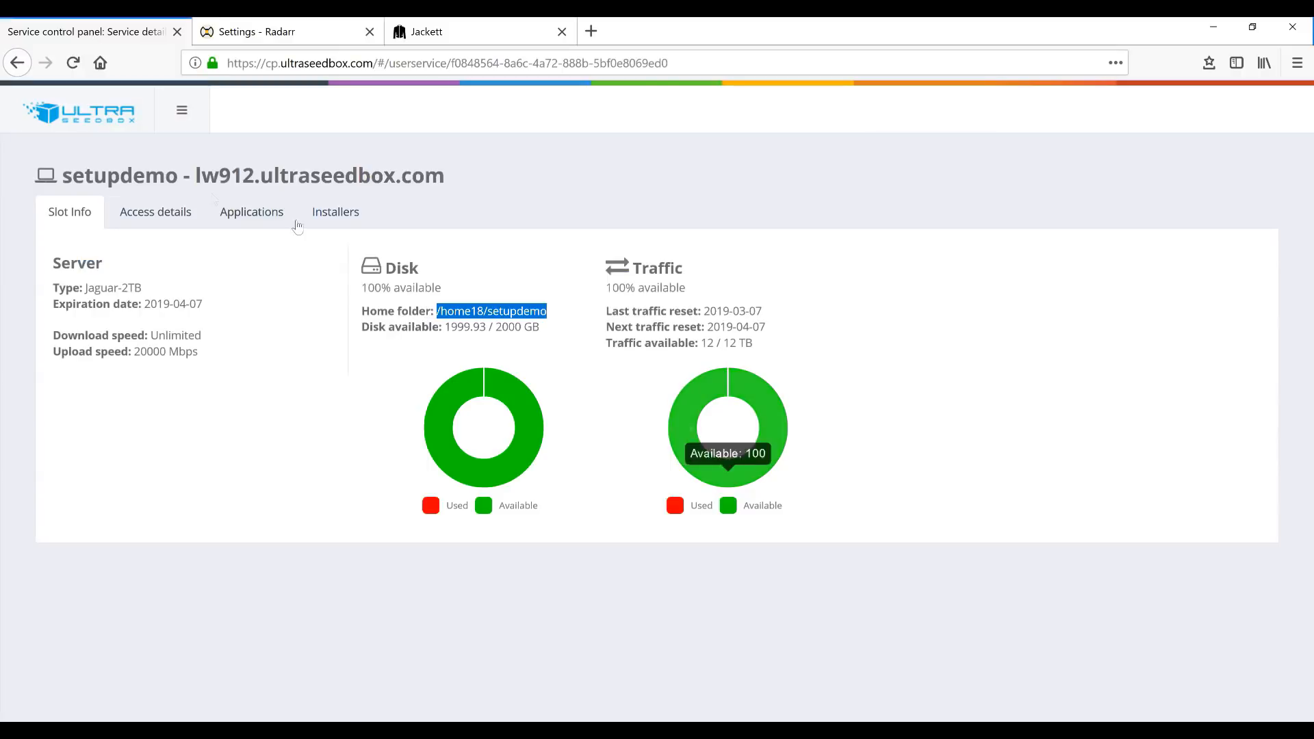
pyautogui.click(250, 213)
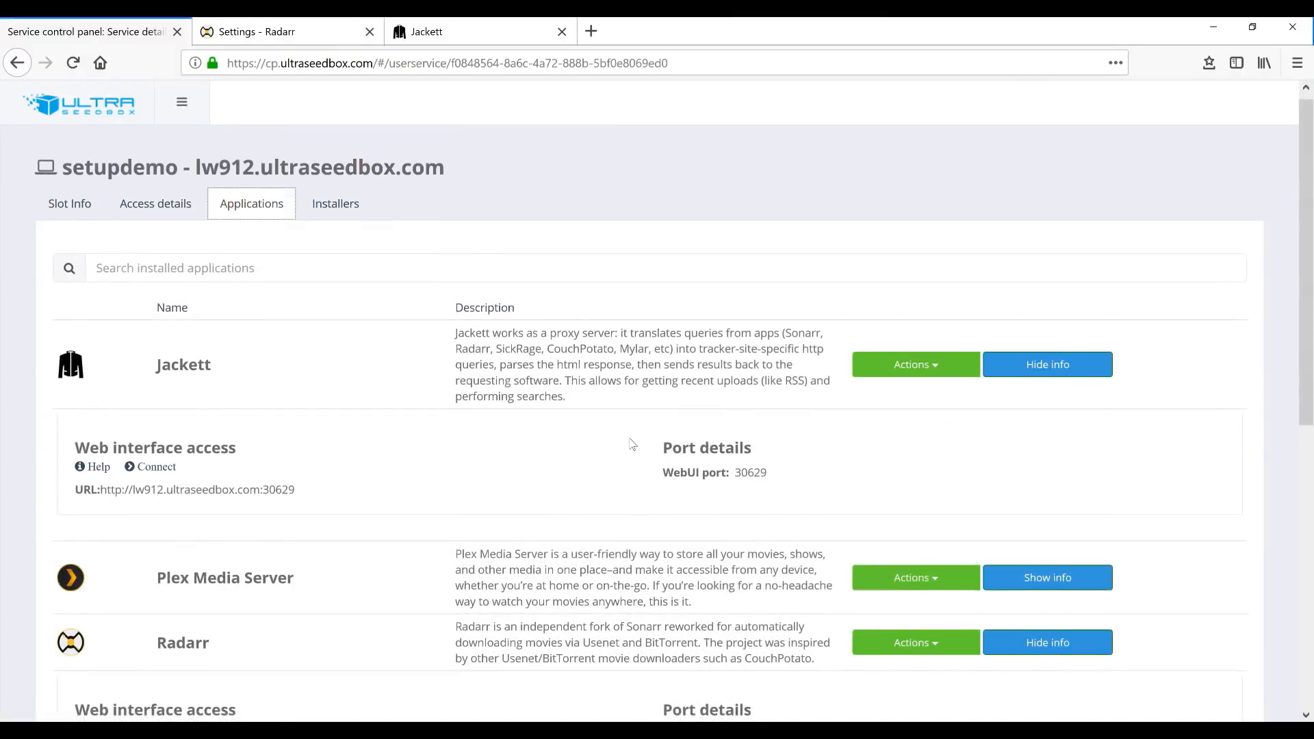
pyautogui.scroll(-2, 633, 443)
pyautogui.scroll(-3, 633, 443)
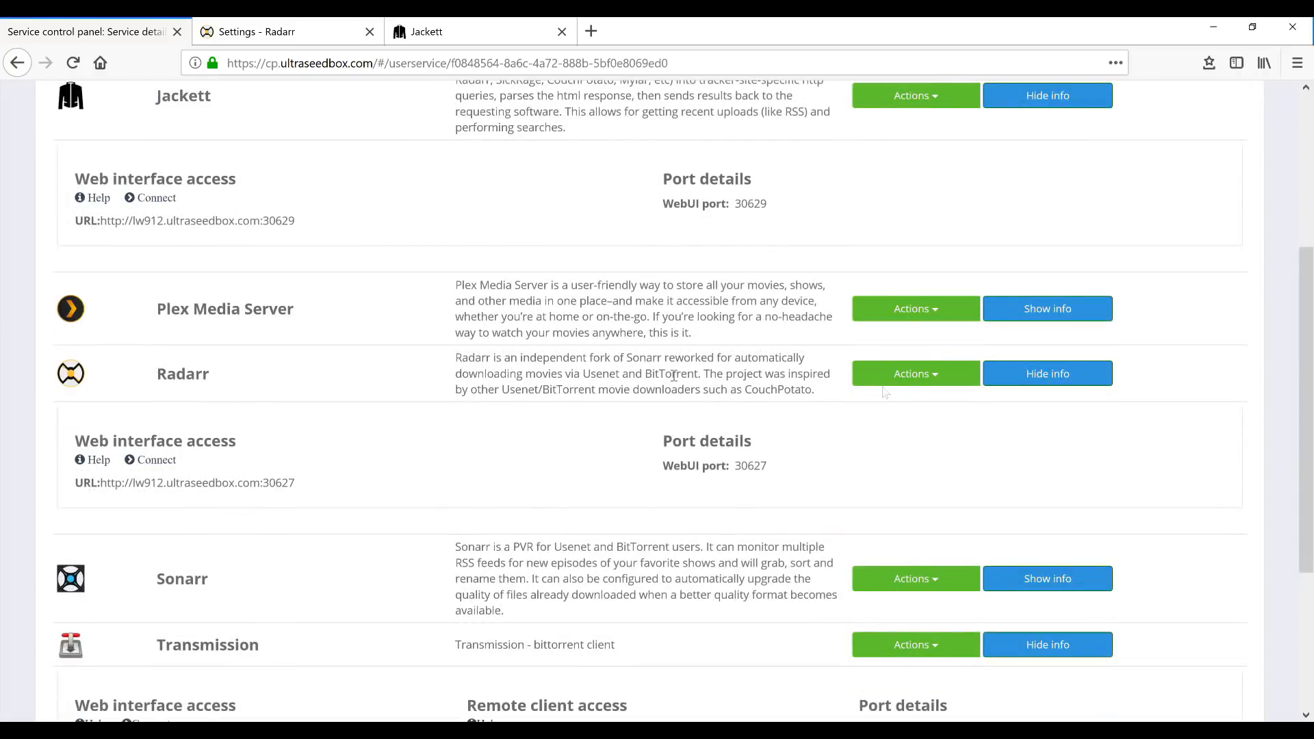
pyautogui.click(917, 384)
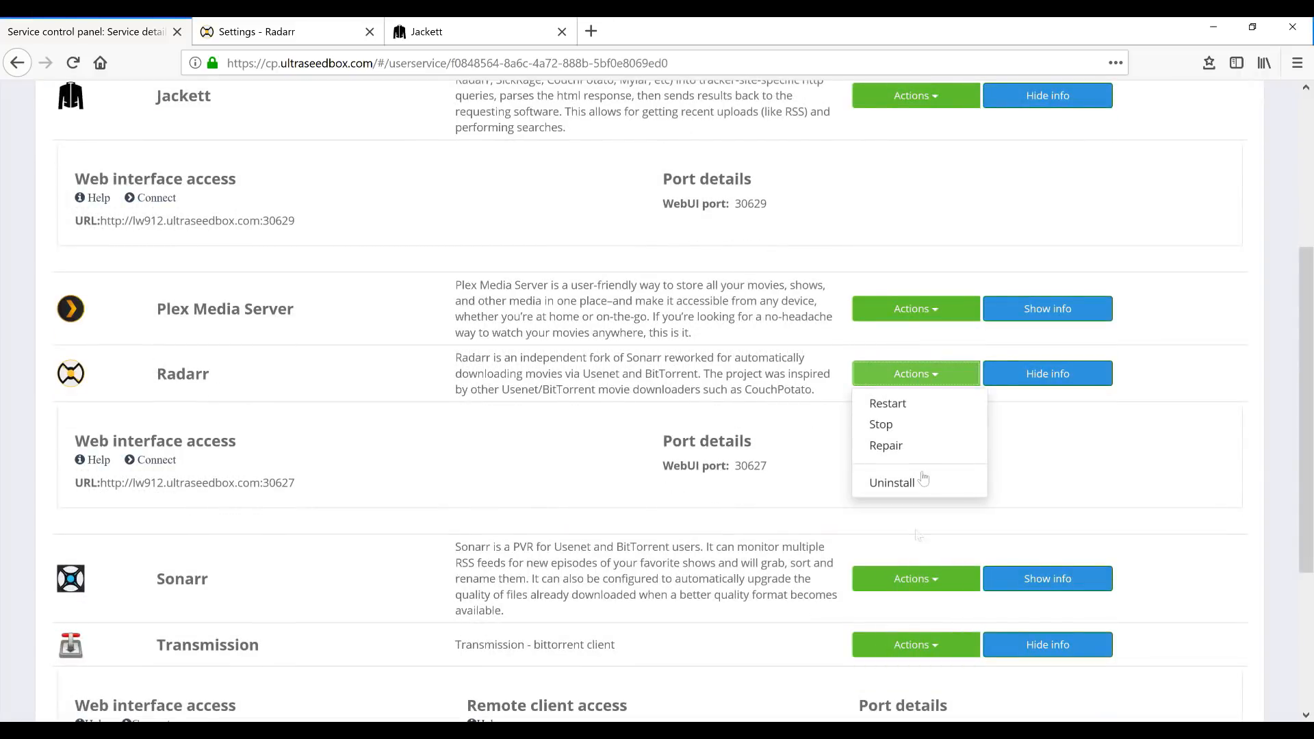
pyautogui.click(900, 405)
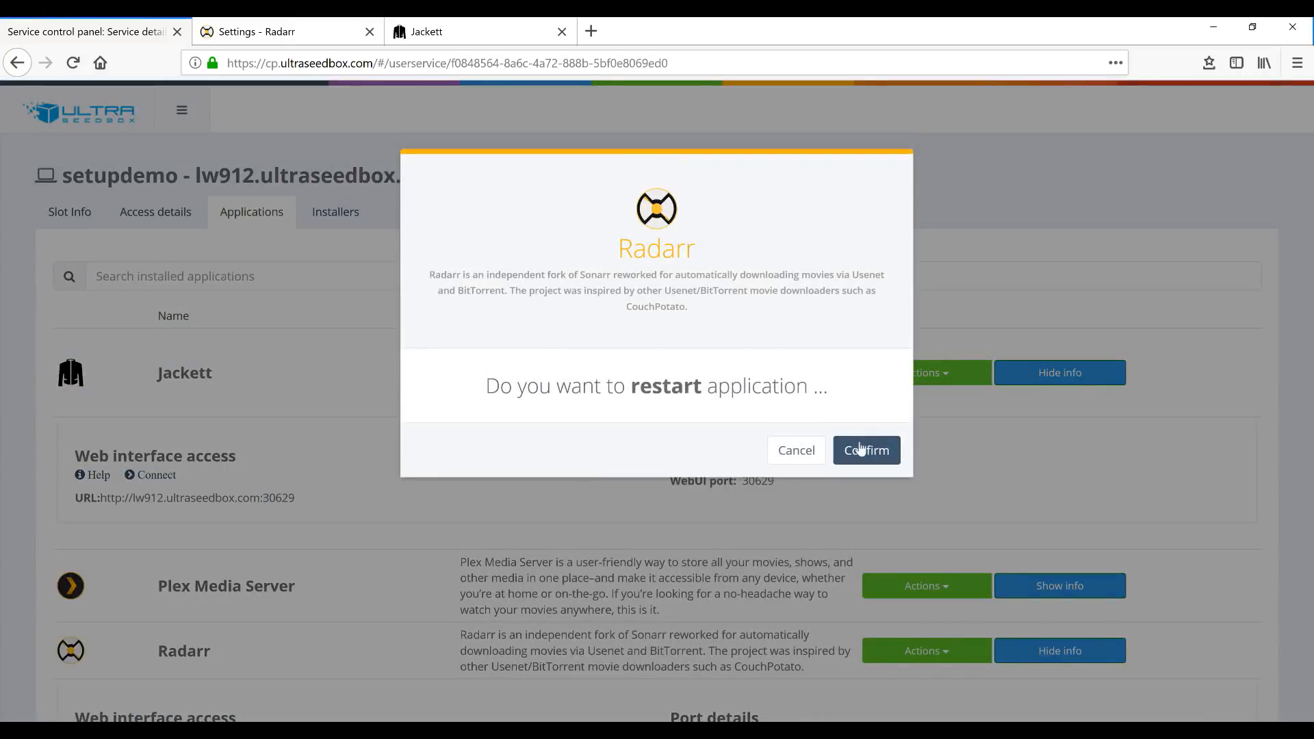
pyautogui.click(866, 438)
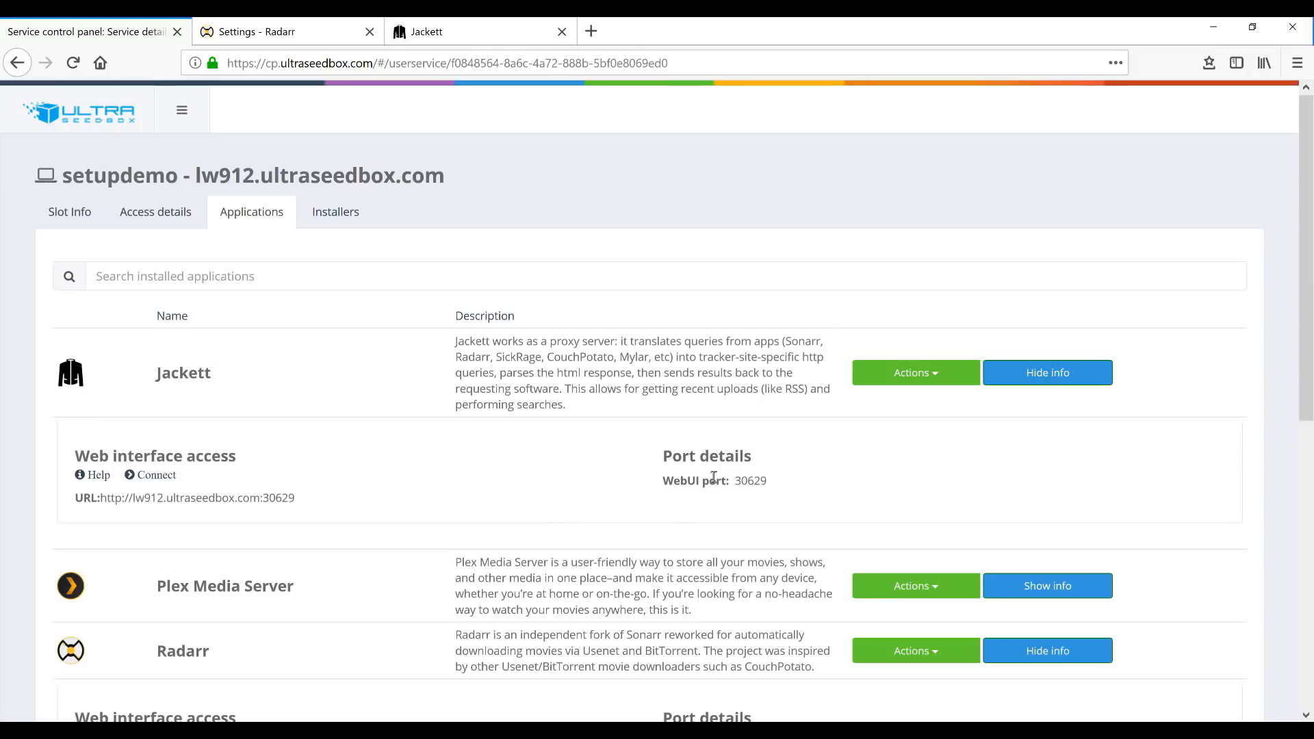
pyautogui.scroll(-2, 715, 479)
pyautogui.scroll(-4, 715, 483)
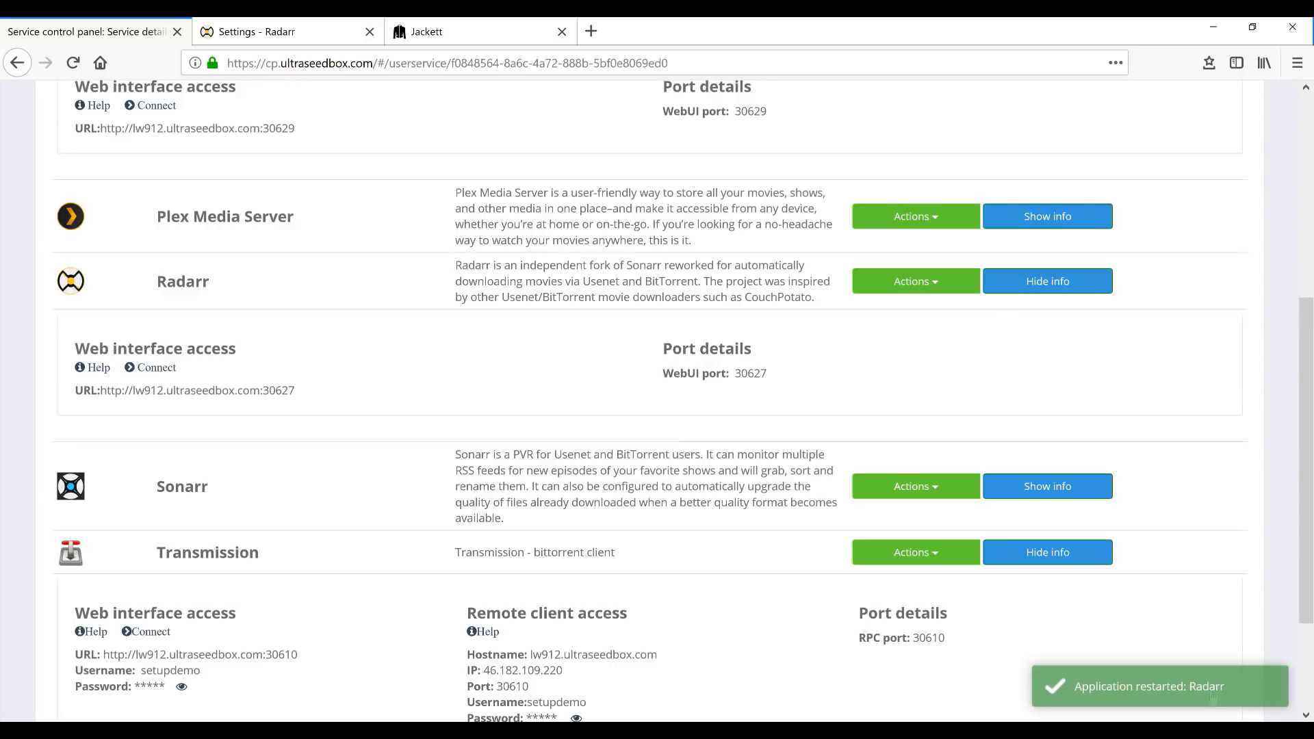
# - Close the Radarr page and connect to Sonarr's web interface using its application info in the control panel
pyautogui.click(330, 35)
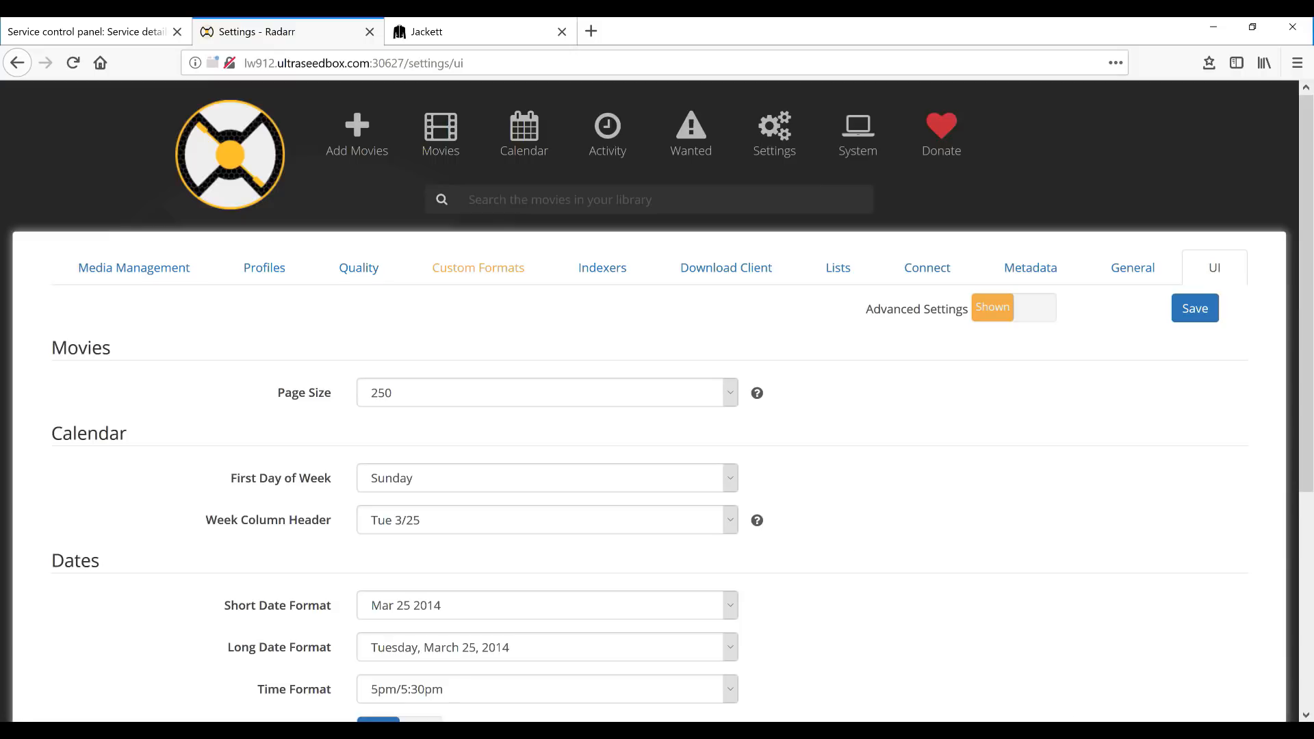
pyautogui.hotkey('ctrl', 'w')
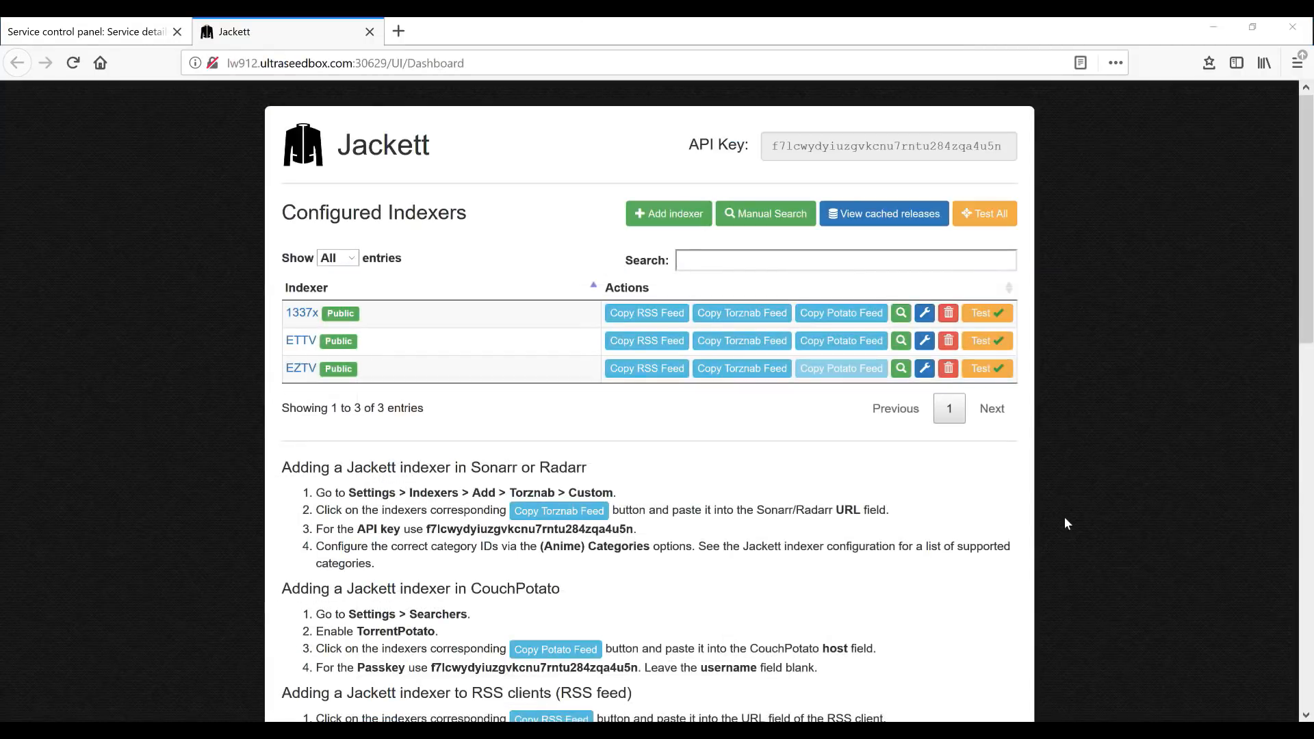
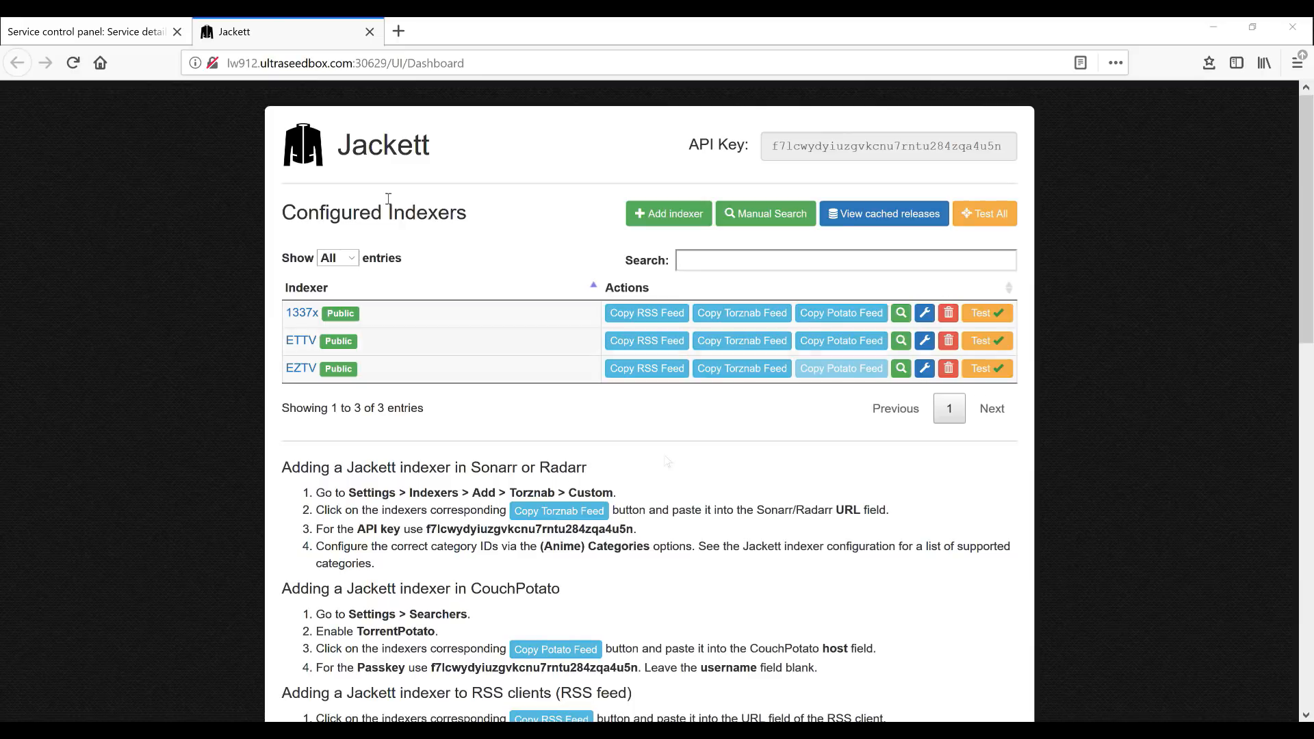
pyautogui.click(137, 40)
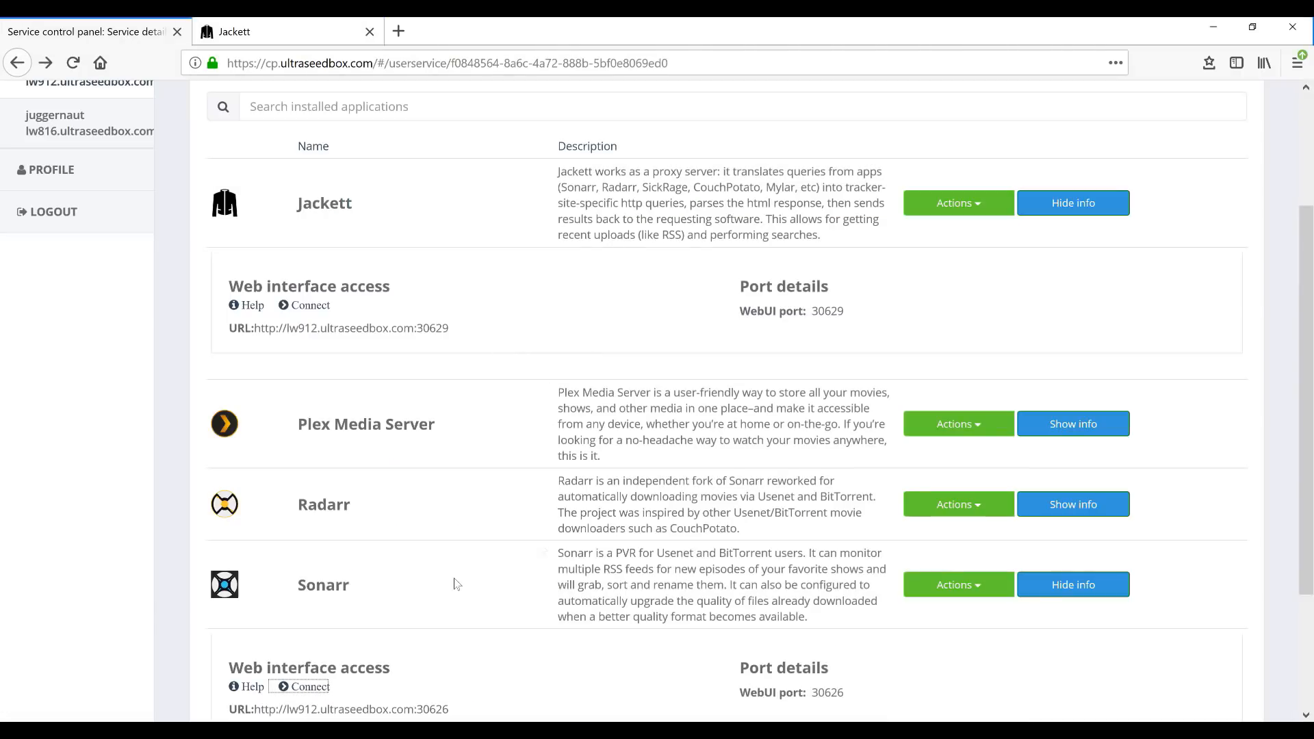
pyautogui.click(1066, 586)
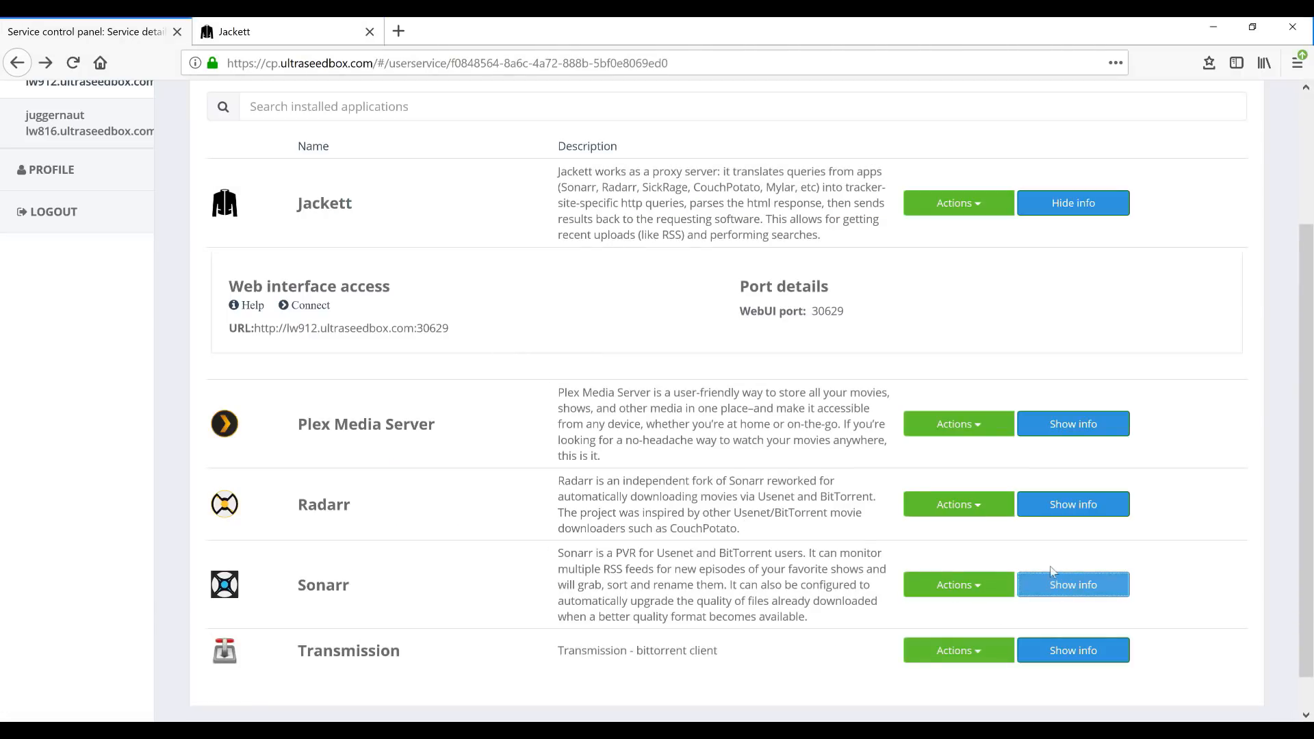
pyautogui.click(1073, 593)
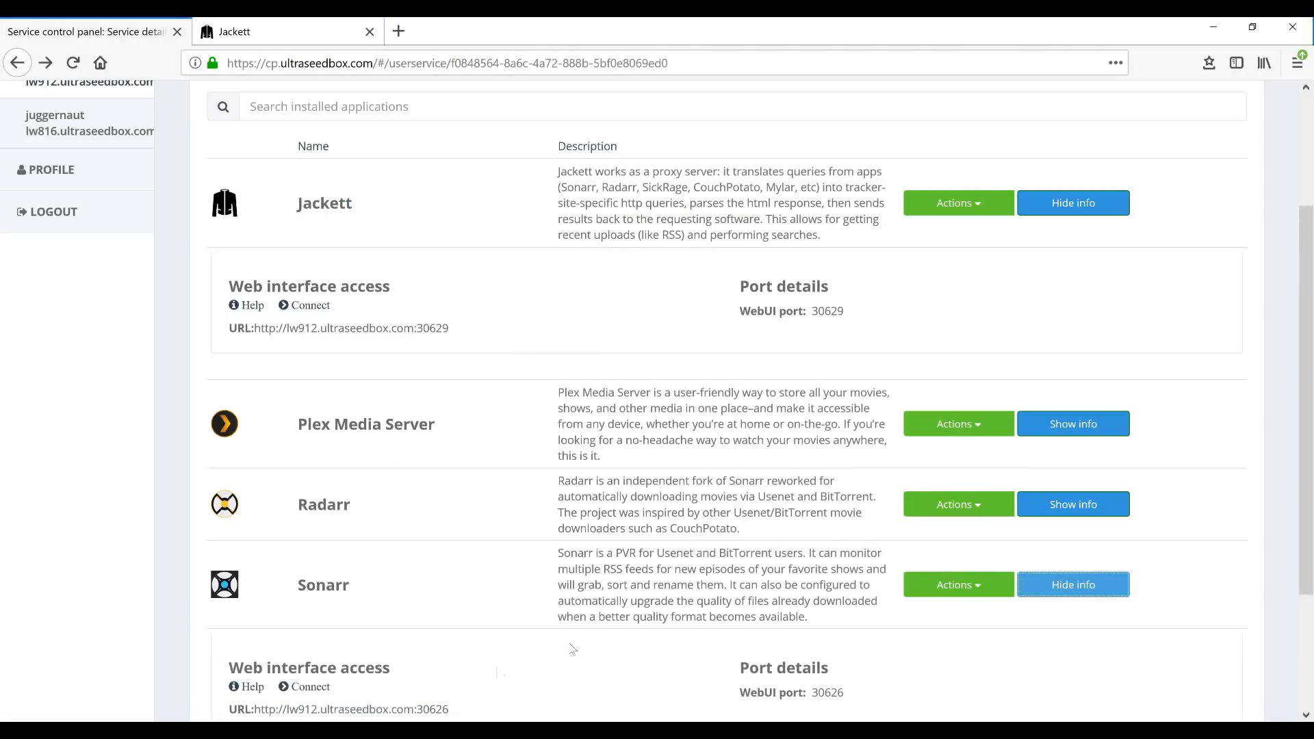
pyautogui.click(314, 687)
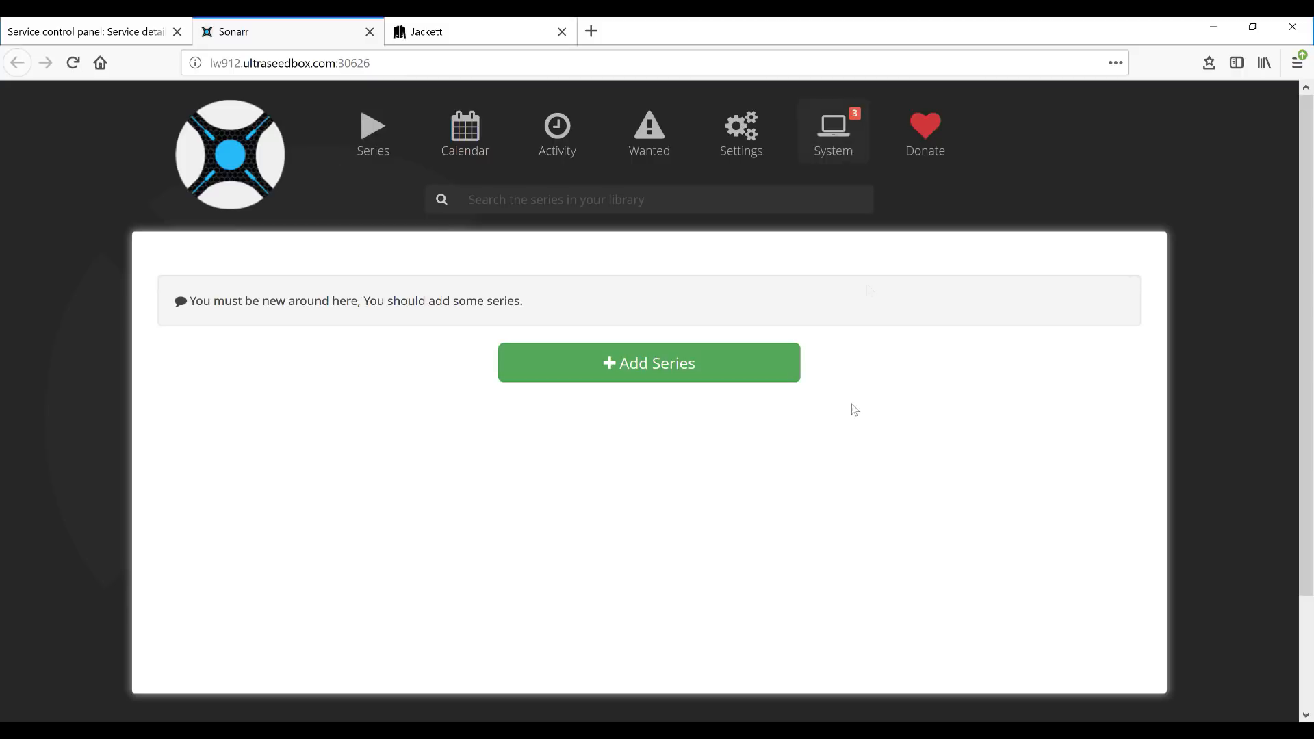
# - Check Sonarr's system status, and show and save the advanced settings on its Media Management page
pyautogui.click(836, 131)
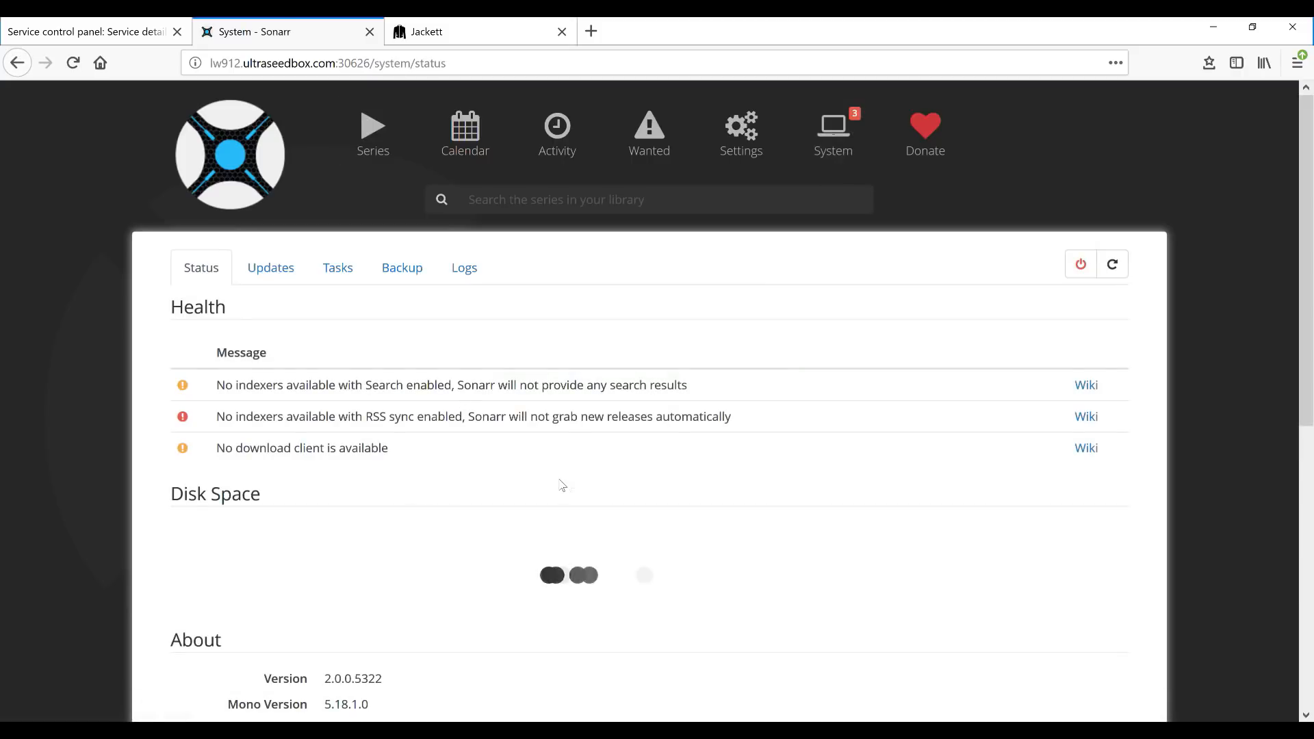
pyautogui.click(749, 154)
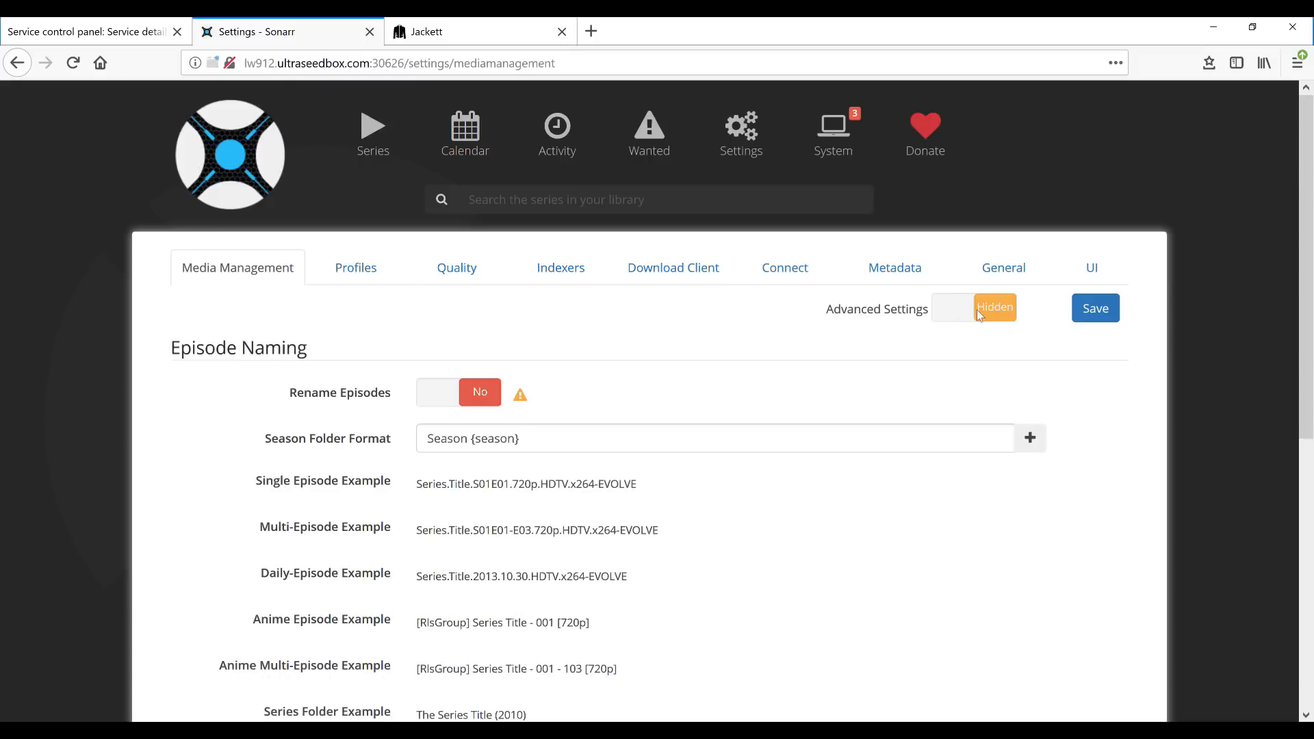
pyautogui.click(953, 310)
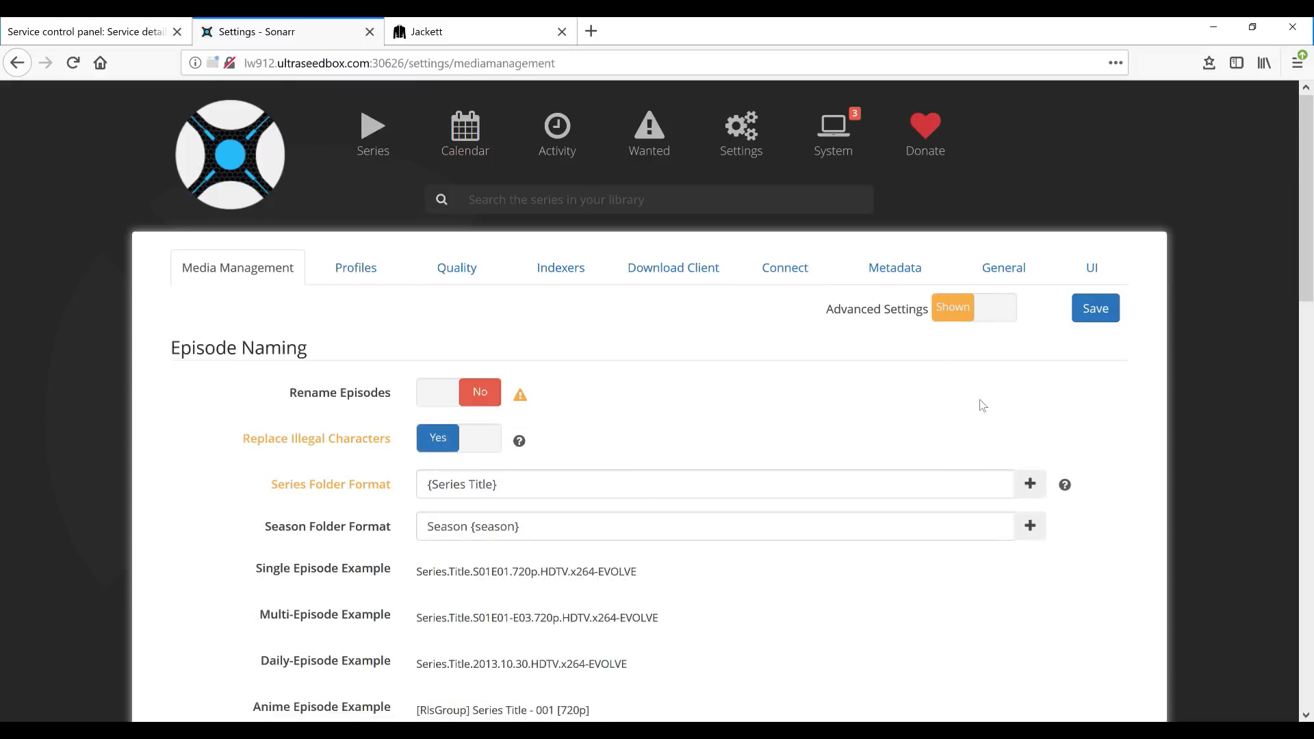
pyautogui.click(1093, 309)
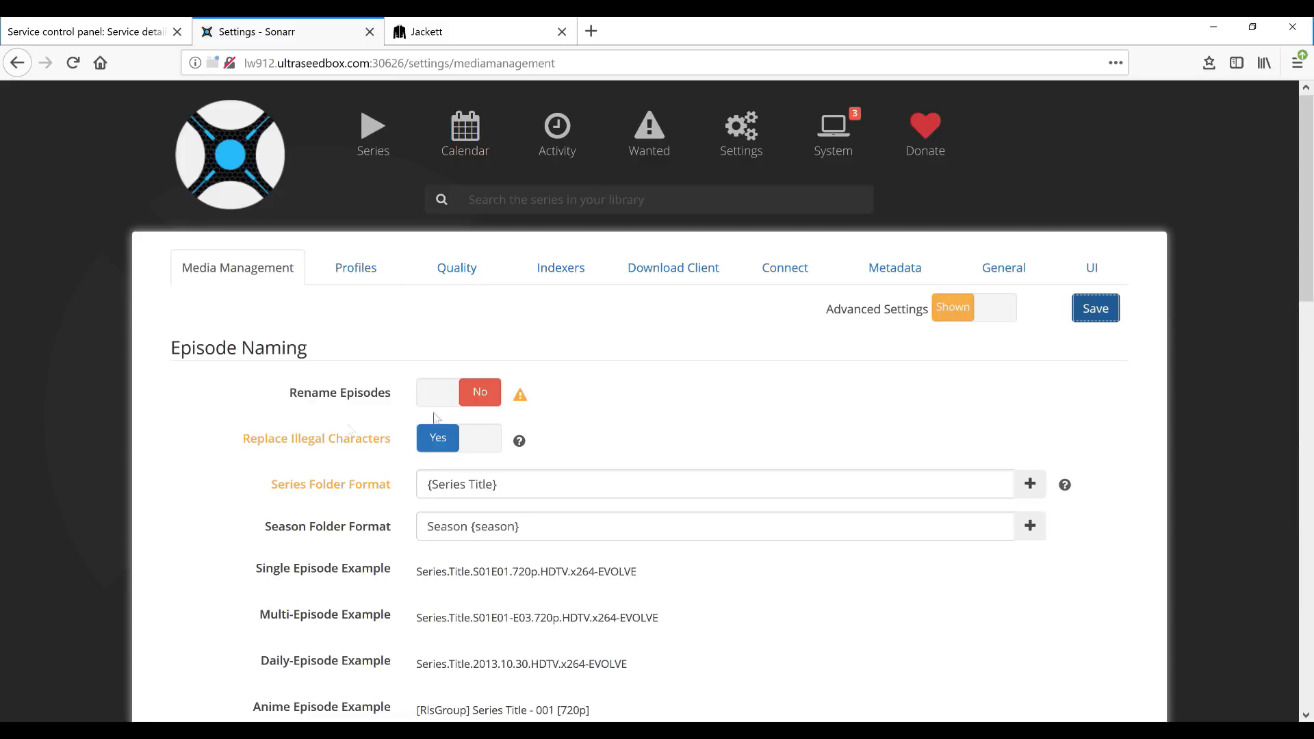
# - Enable Rename Episodes in Sonarr and review the episode naming formats, including the tokens available for Standard Episode Format
pyautogui.click(642, 404)
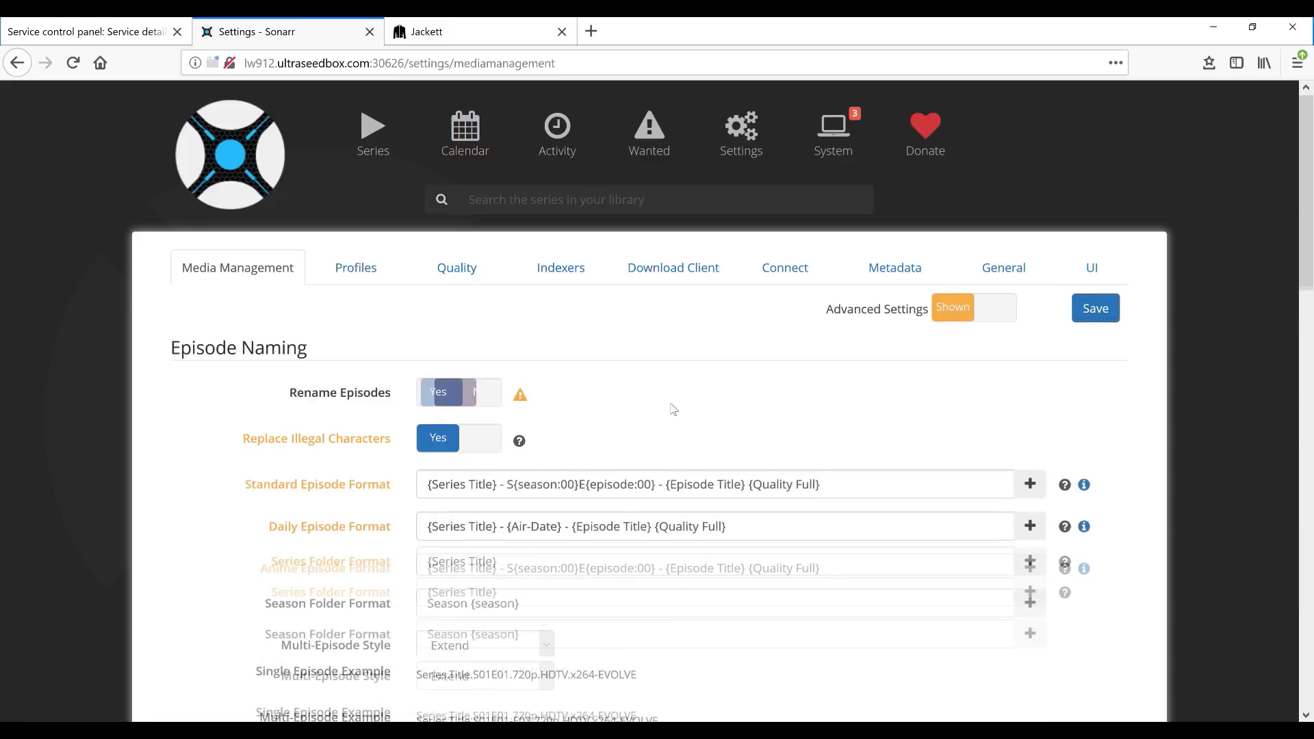
pyautogui.scroll(-1, 642, 483)
pyautogui.scroll(-2, 642, 484)
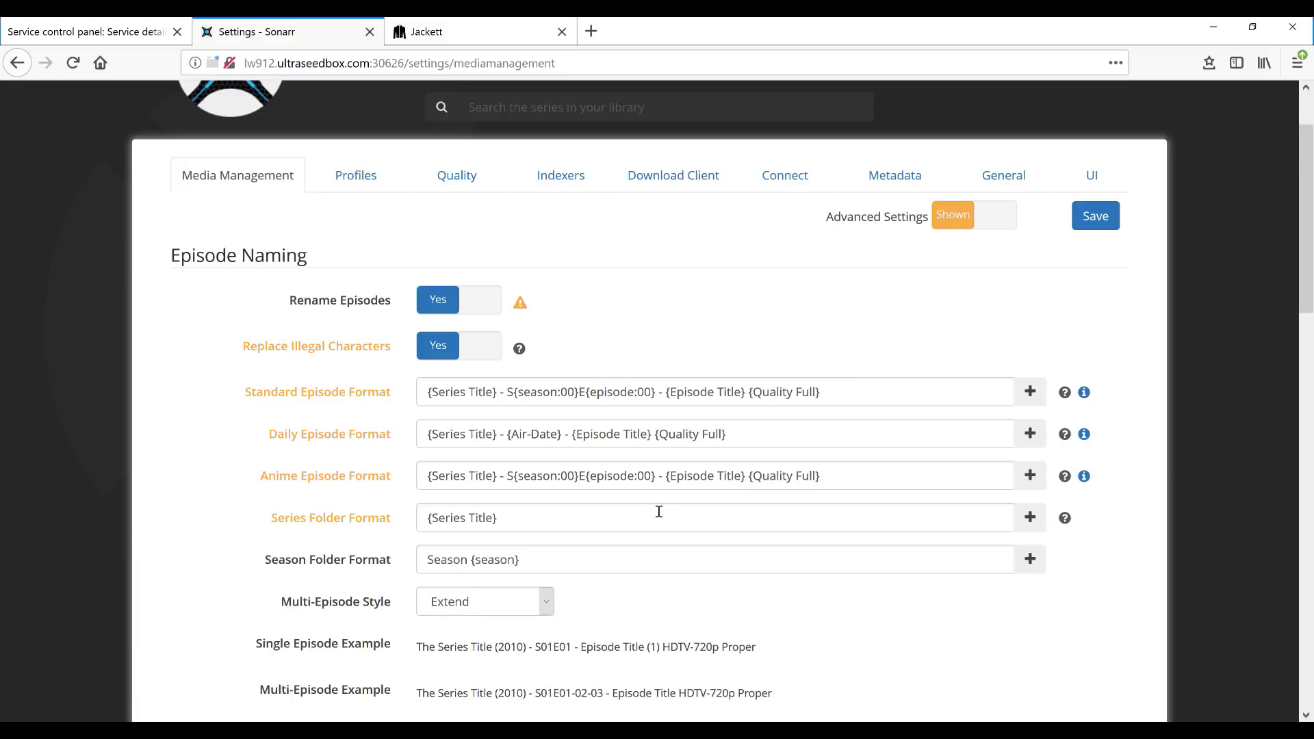
pyautogui.scroll(-3, 660, 512)
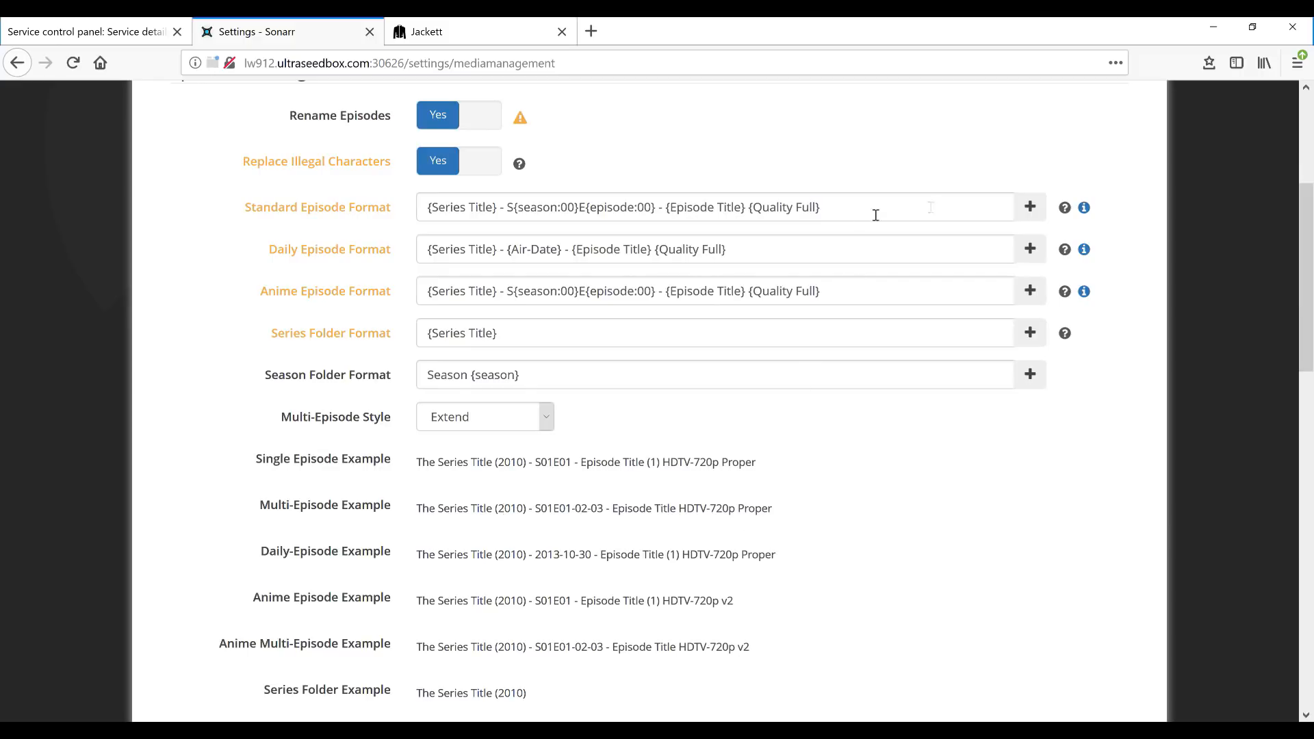
pyautogui.click(1030, 207)
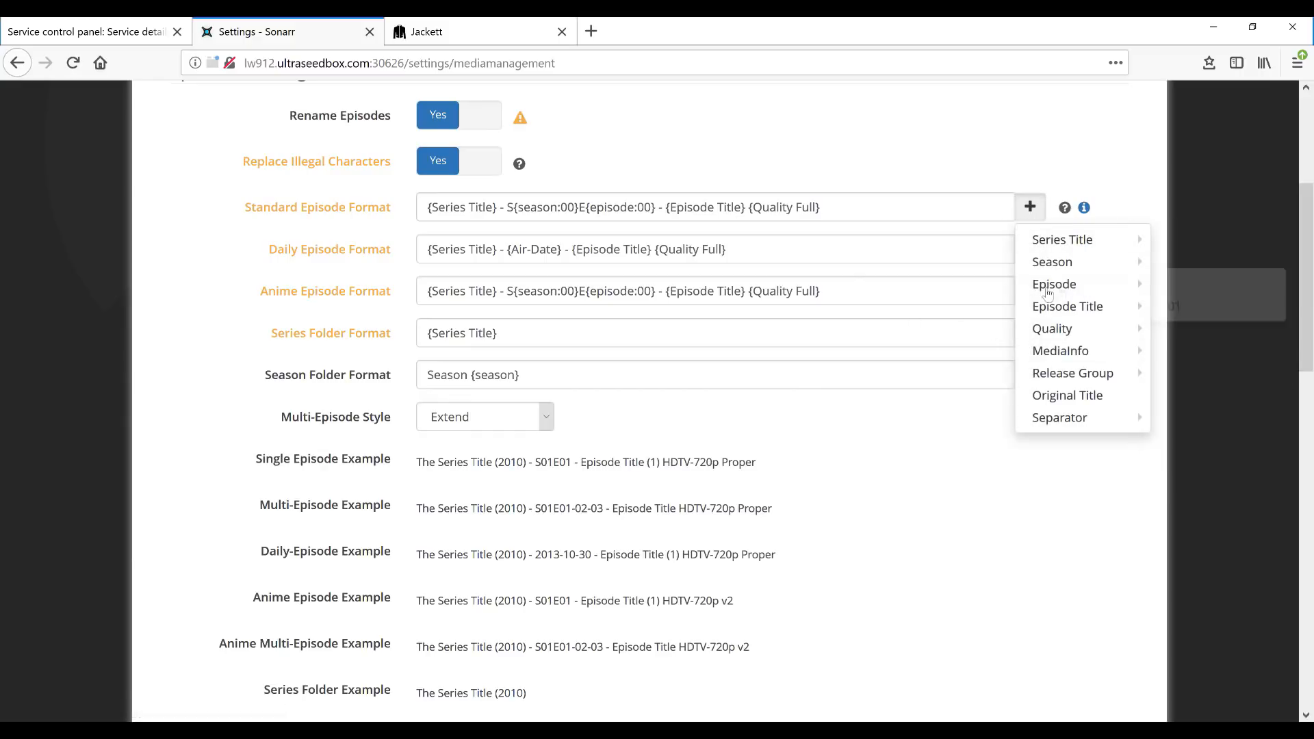
pyautogui.moveTo(1054, 315)
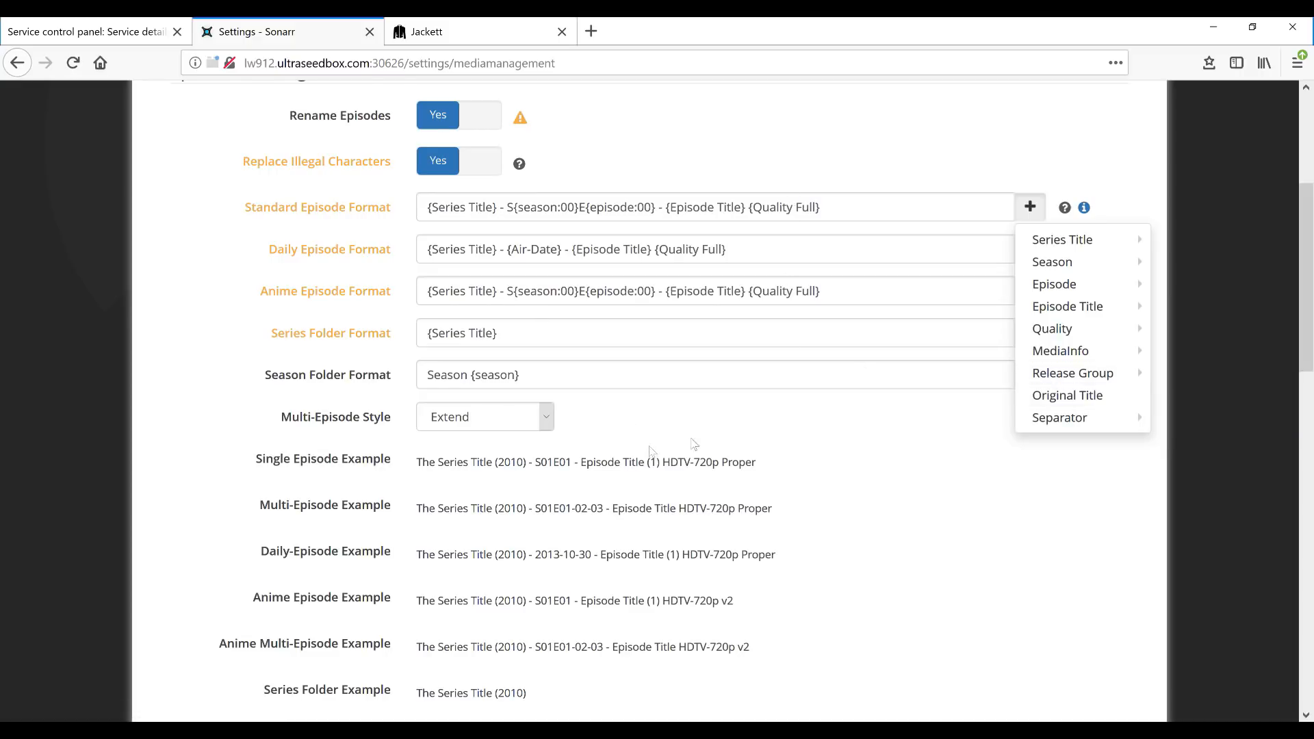
pyautogui.click(706, 417)
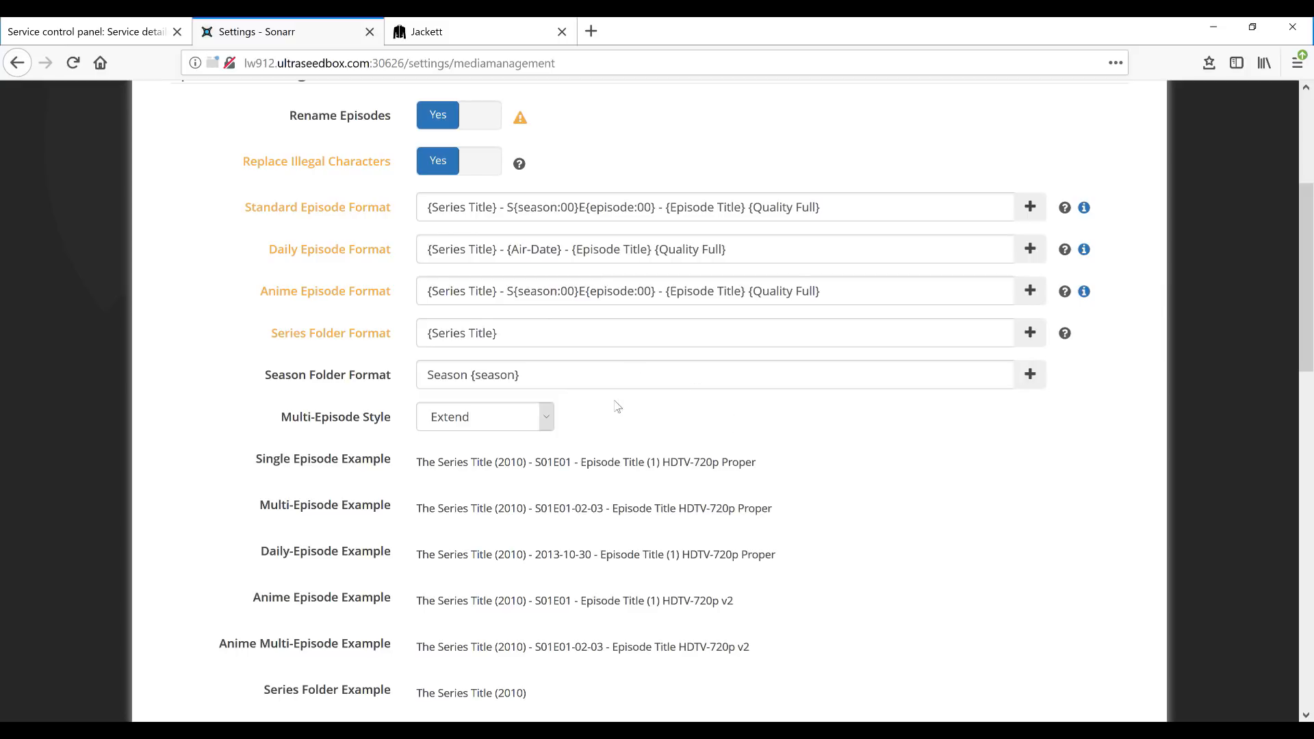
# - Review the naming examples and the Folders, Importing and File Management options in Sonarr's Media Management settings
pyautogui.scroll(-2, 617, 407)
pyautogui.scroll(-4, 618, 407)
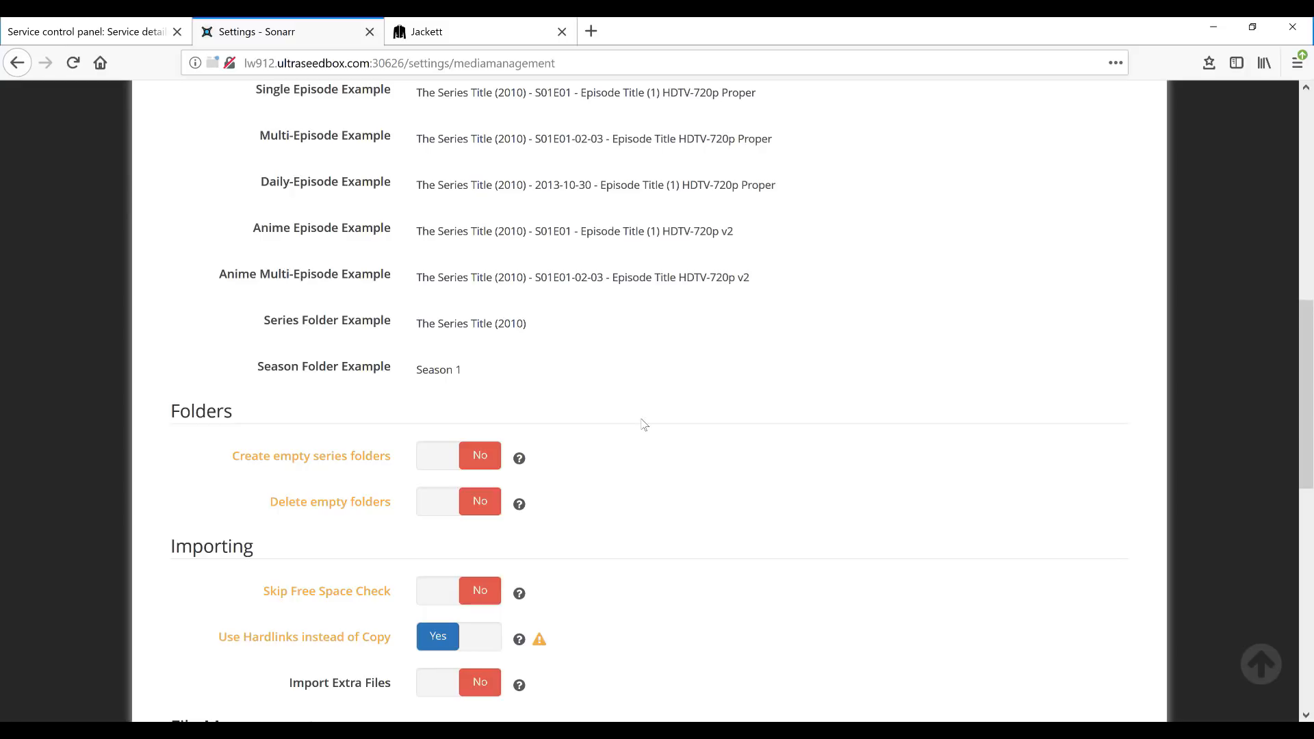
pyautogui.scroll(-2, 592, 458)
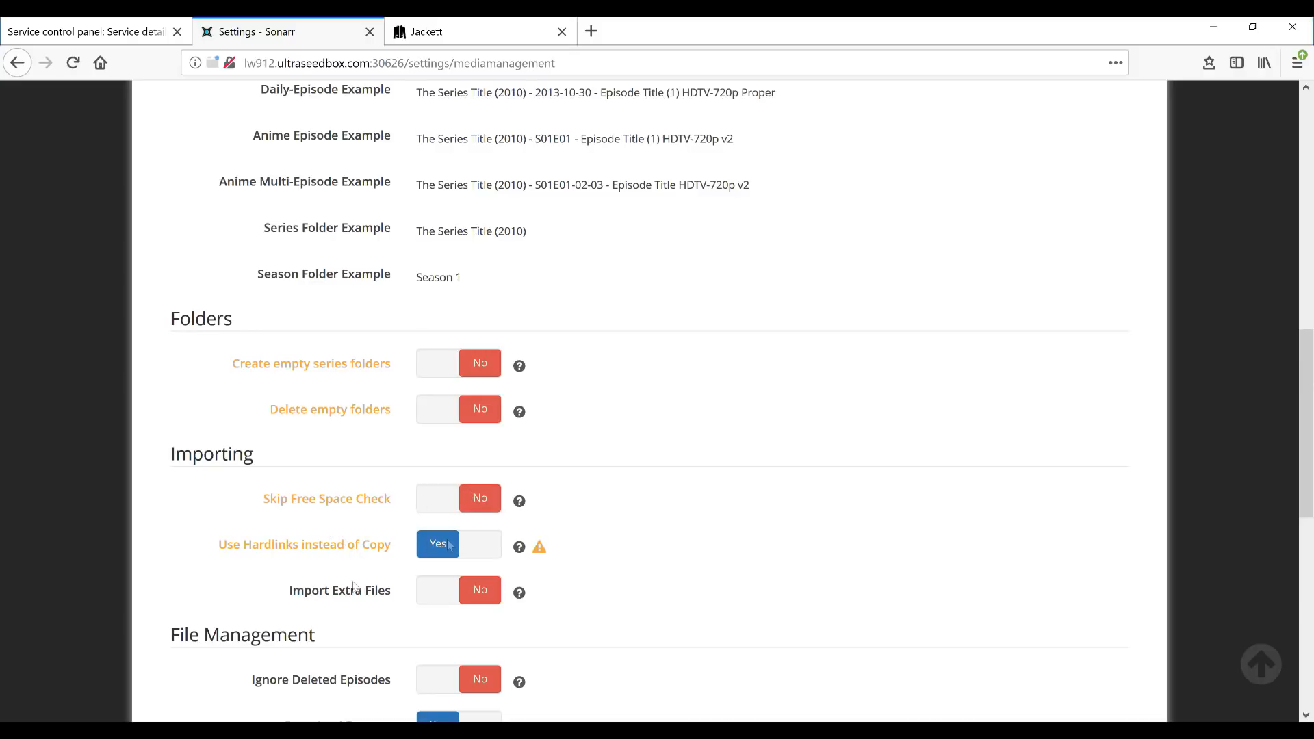
pyautogui.scroll(-3, 652, 599)
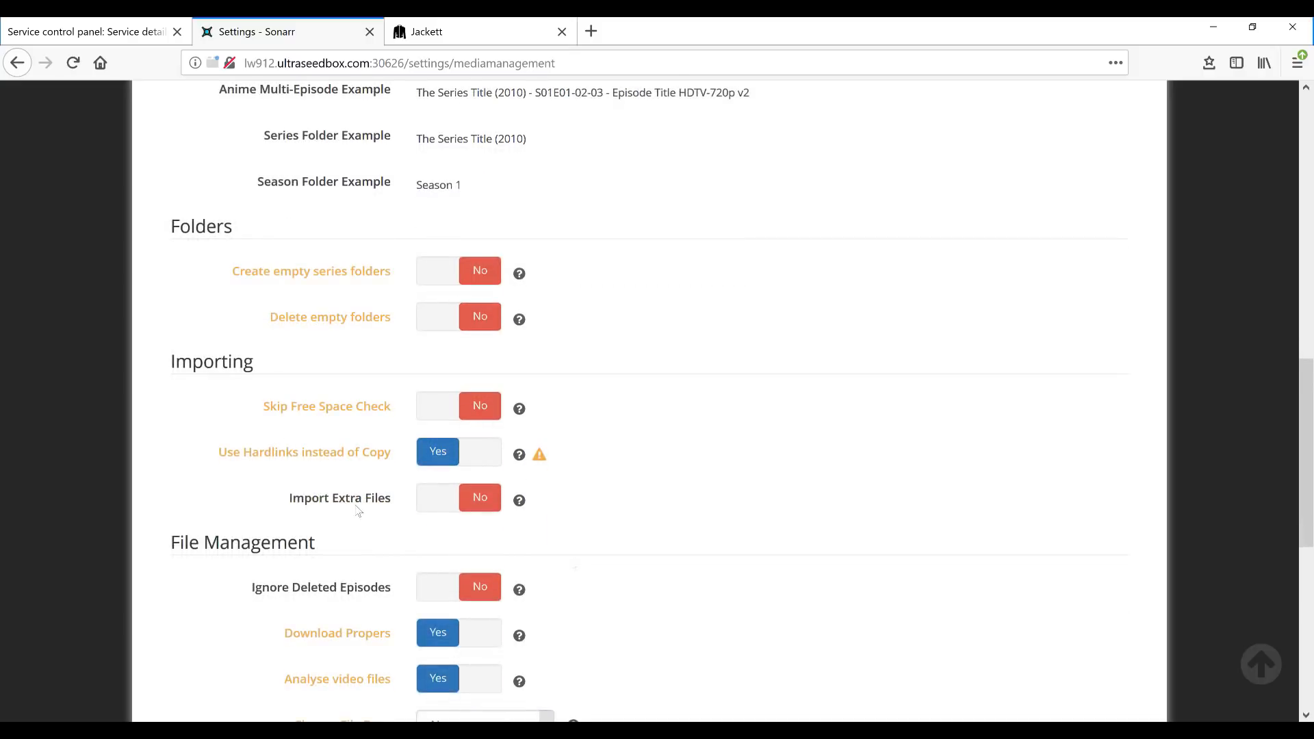
# - Enable Import Extra Files and Ignore Deleted Episodes in the media management settings, and save them
pyautogui.click(485, 506)
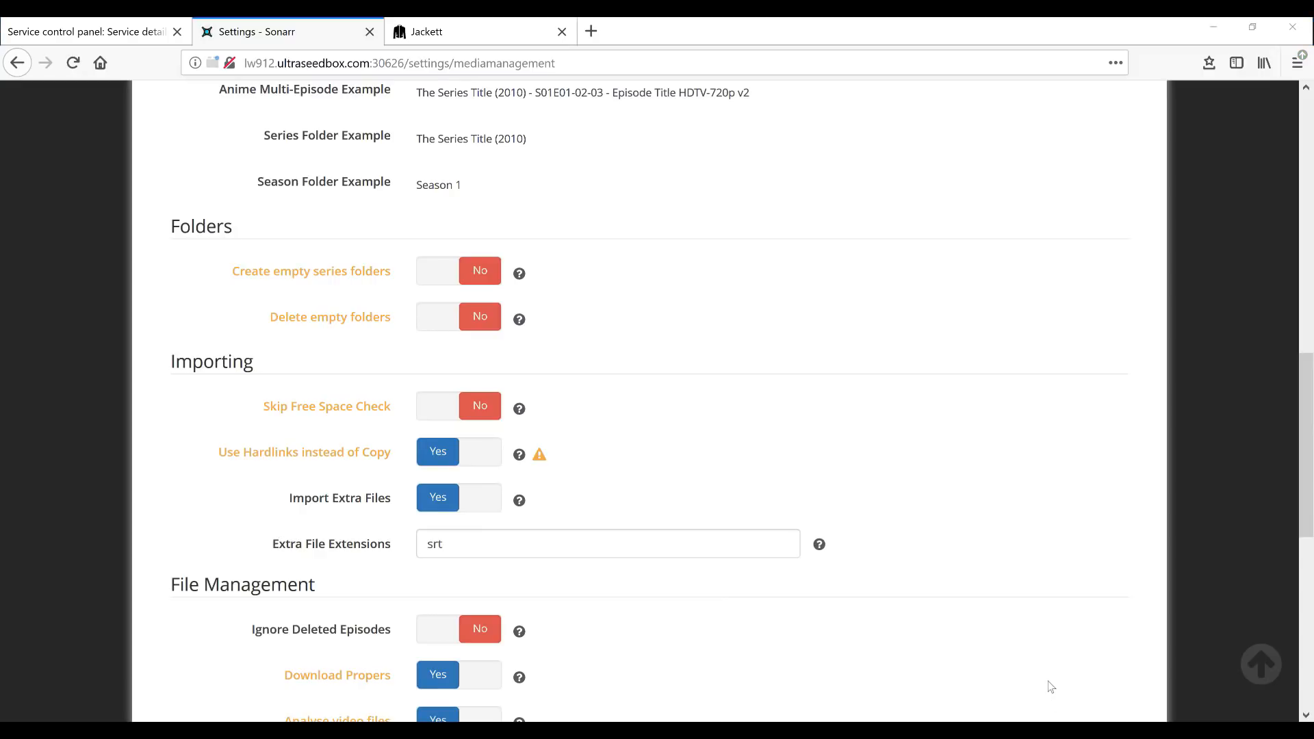
pyautogui.scroll(-3, 1019, 644)
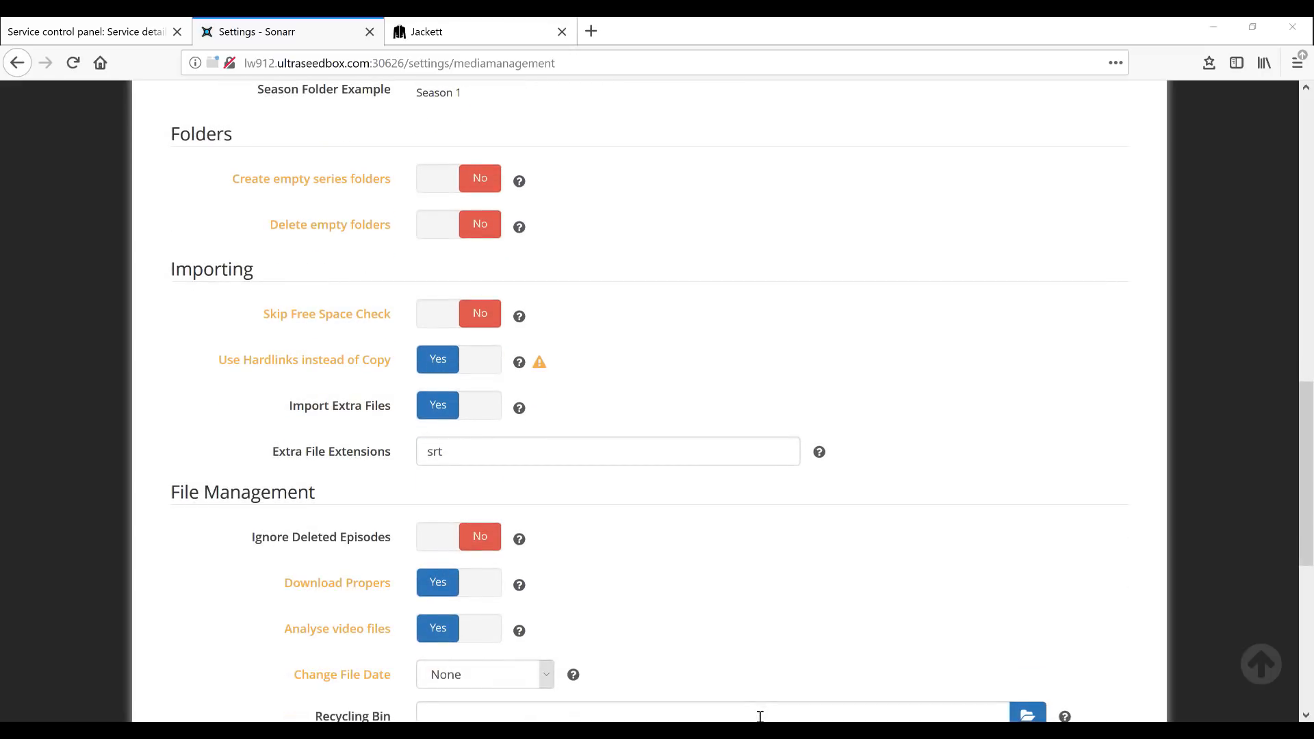
pyautogui.scroll(-3, 759, 716)
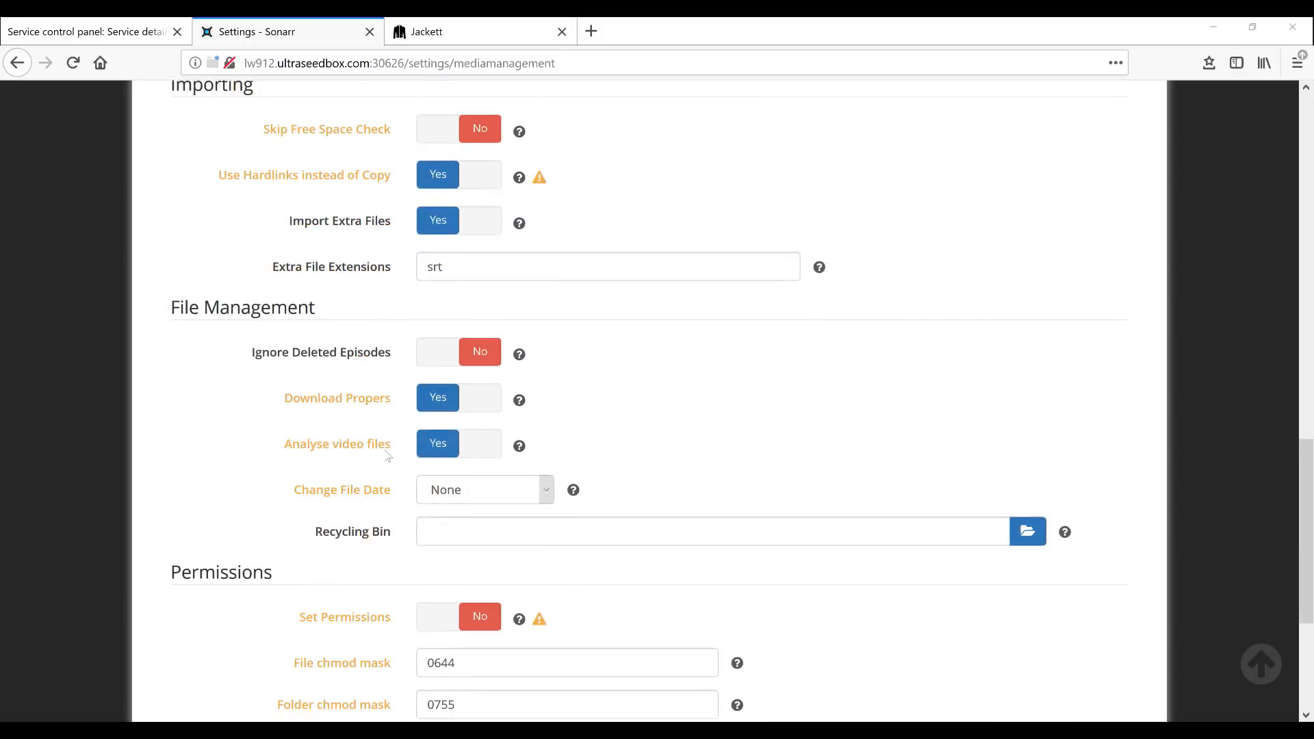
pyautogui.click(454, 361)
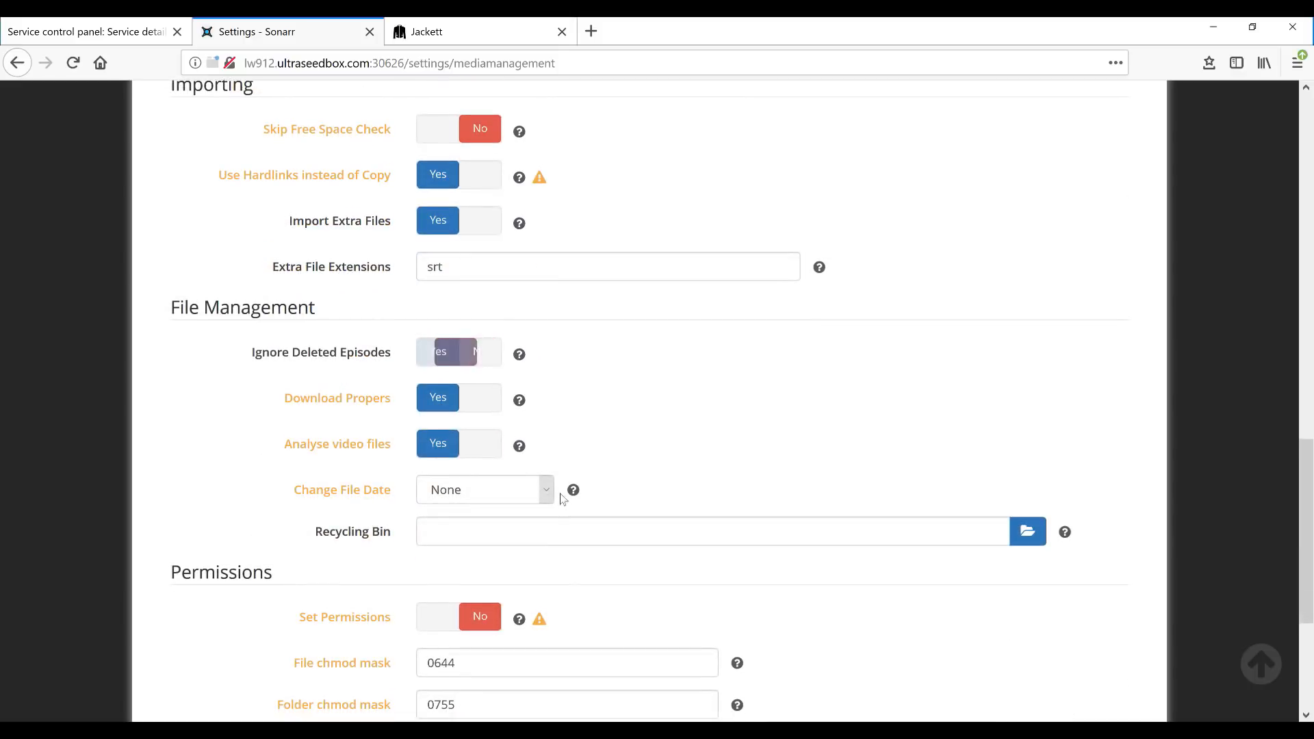
pyautogui.scroll(-3, 611, 398)
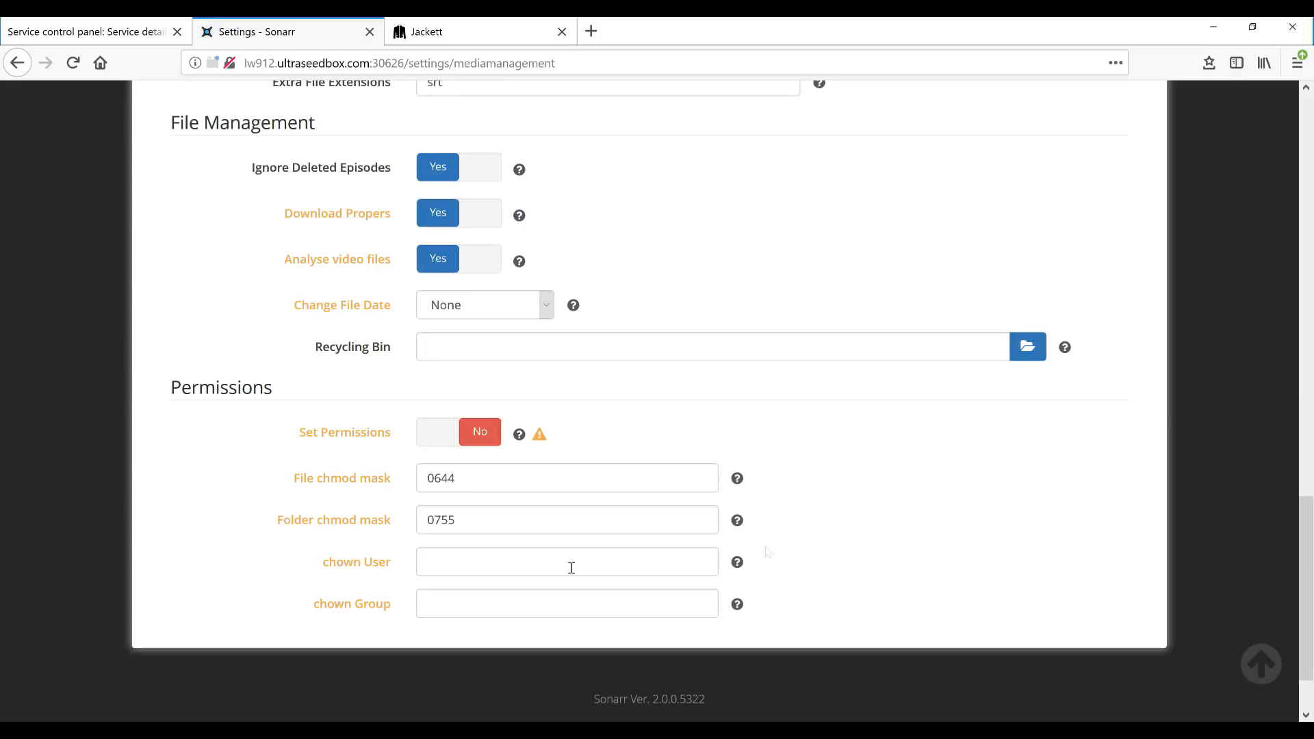
pyautogui.scroll(15, 772, 556)
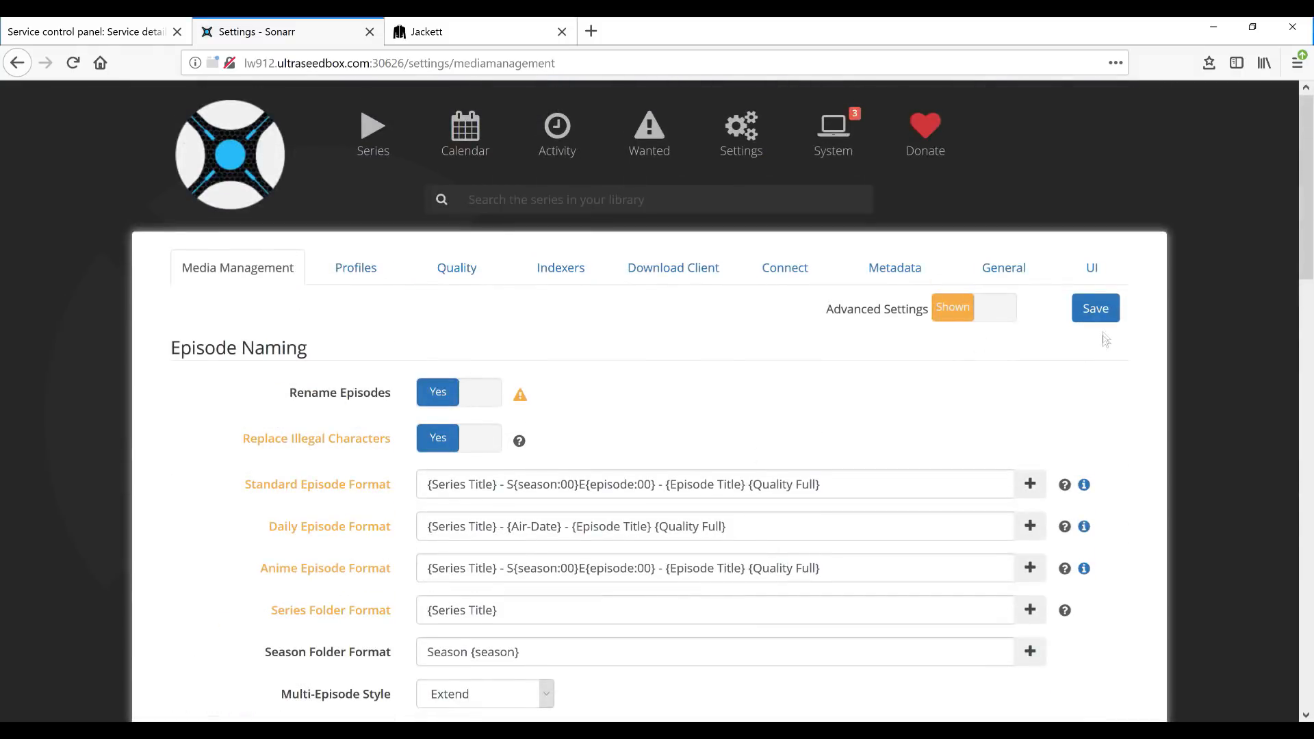
pyautogui.click(1096, 310)
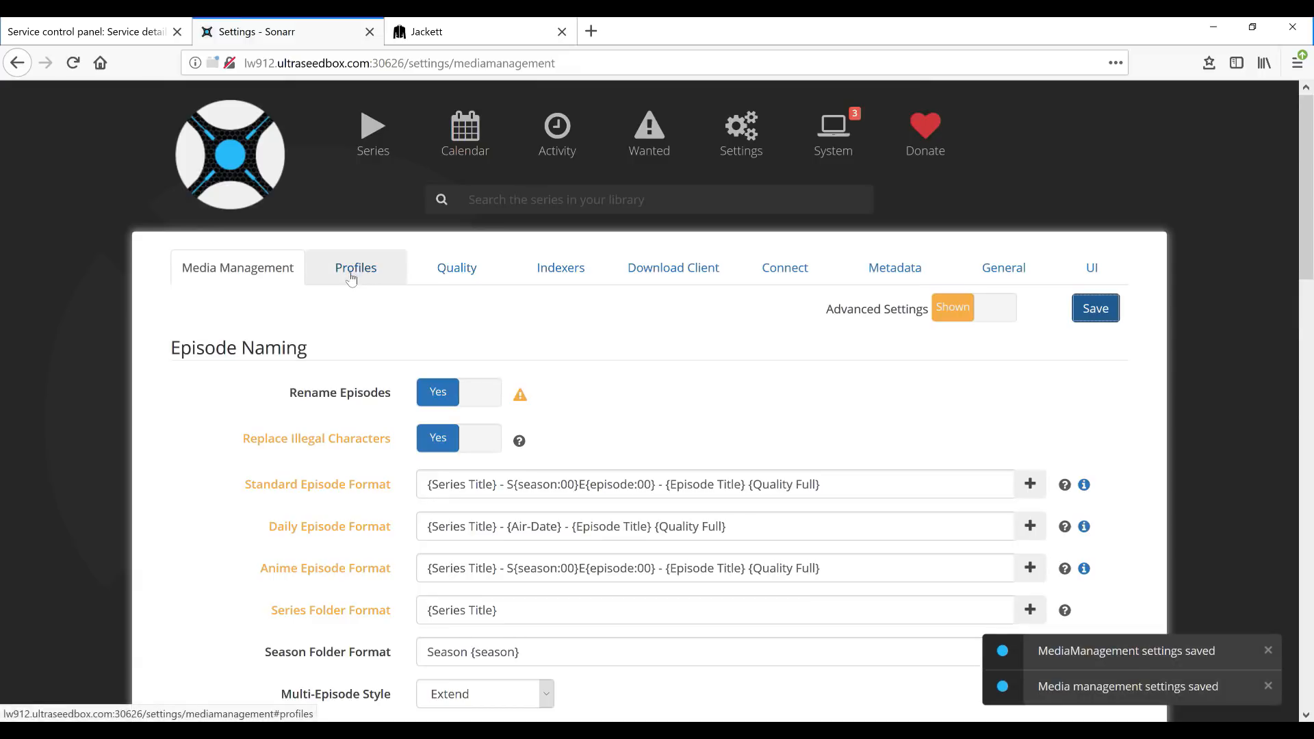
pyautogui.click(351, 274)
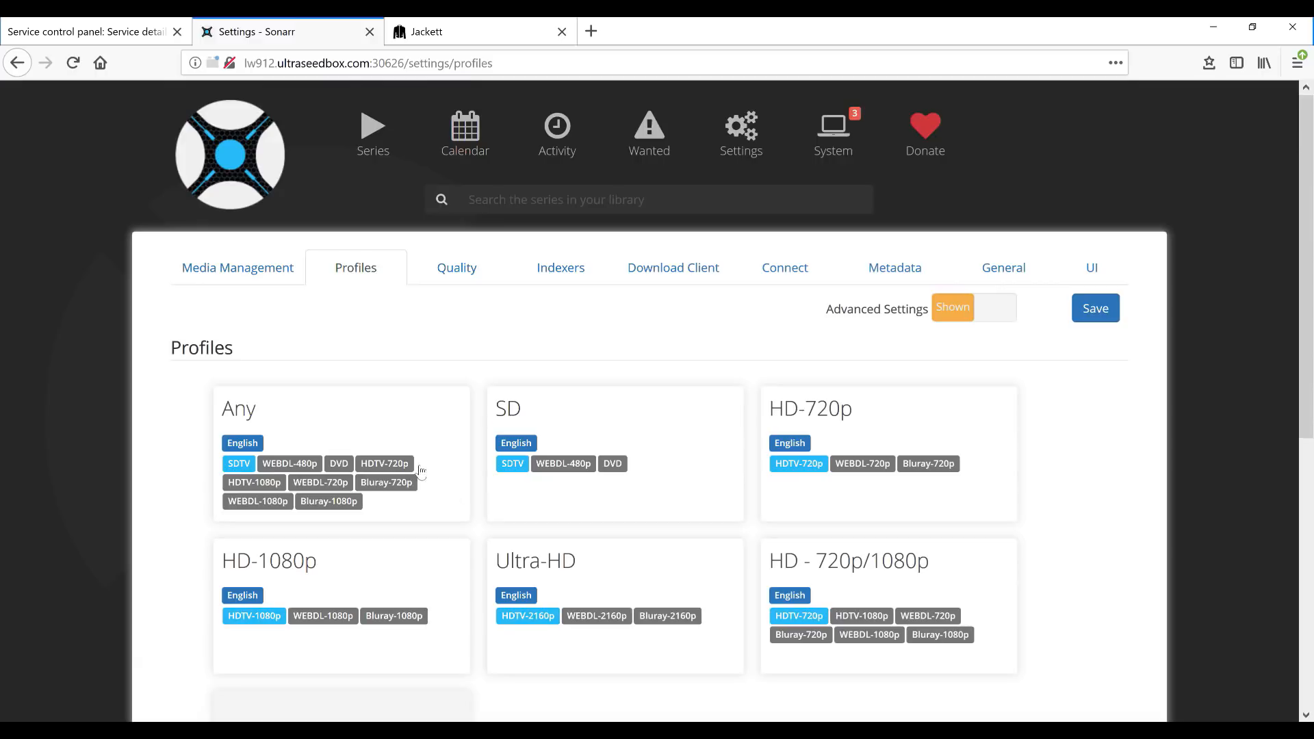
pyautogui.click(376, 430)
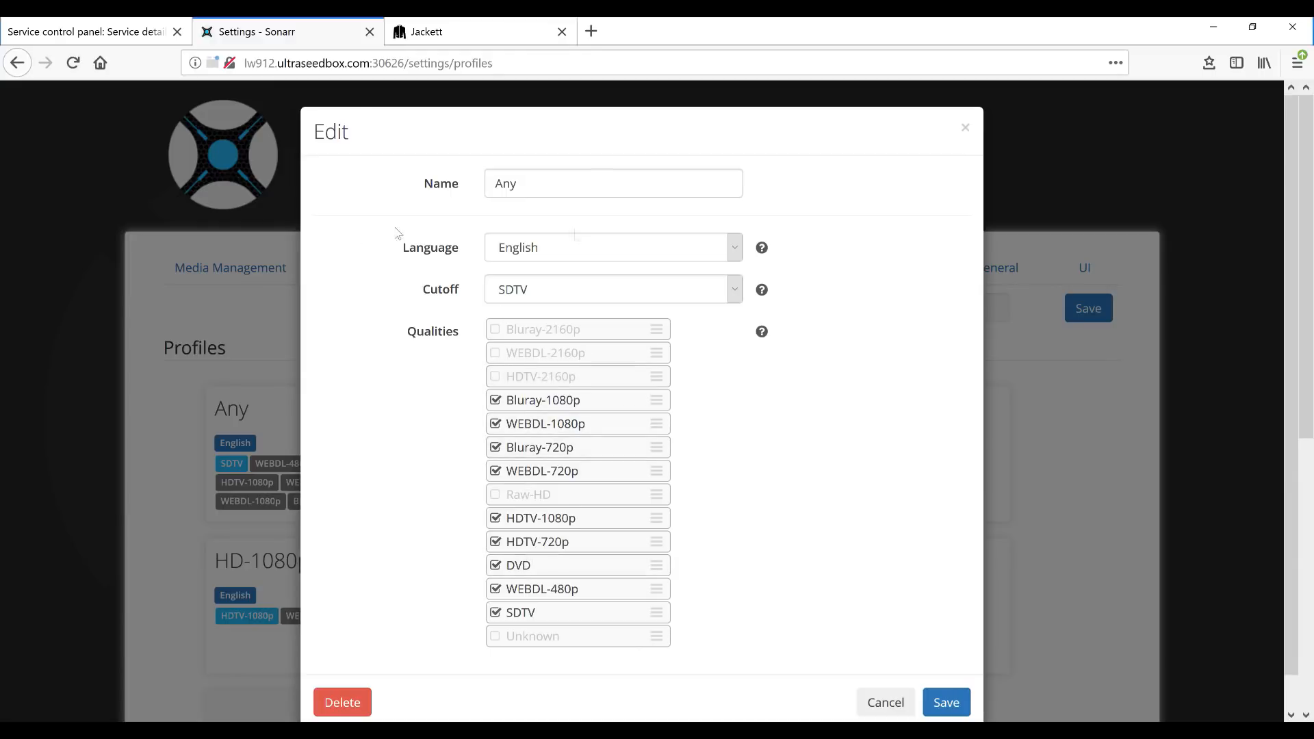
pyautogui.click(733, 286)
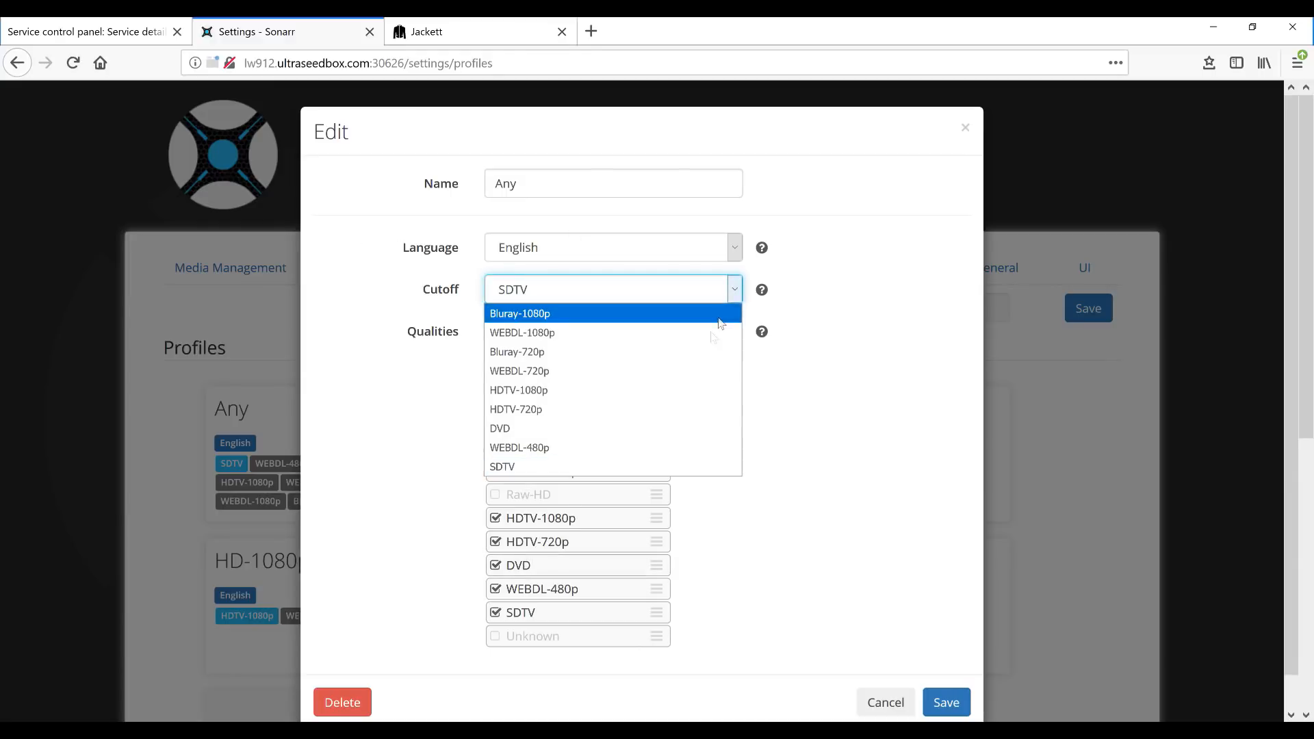
pyautogui.click(576, 333)
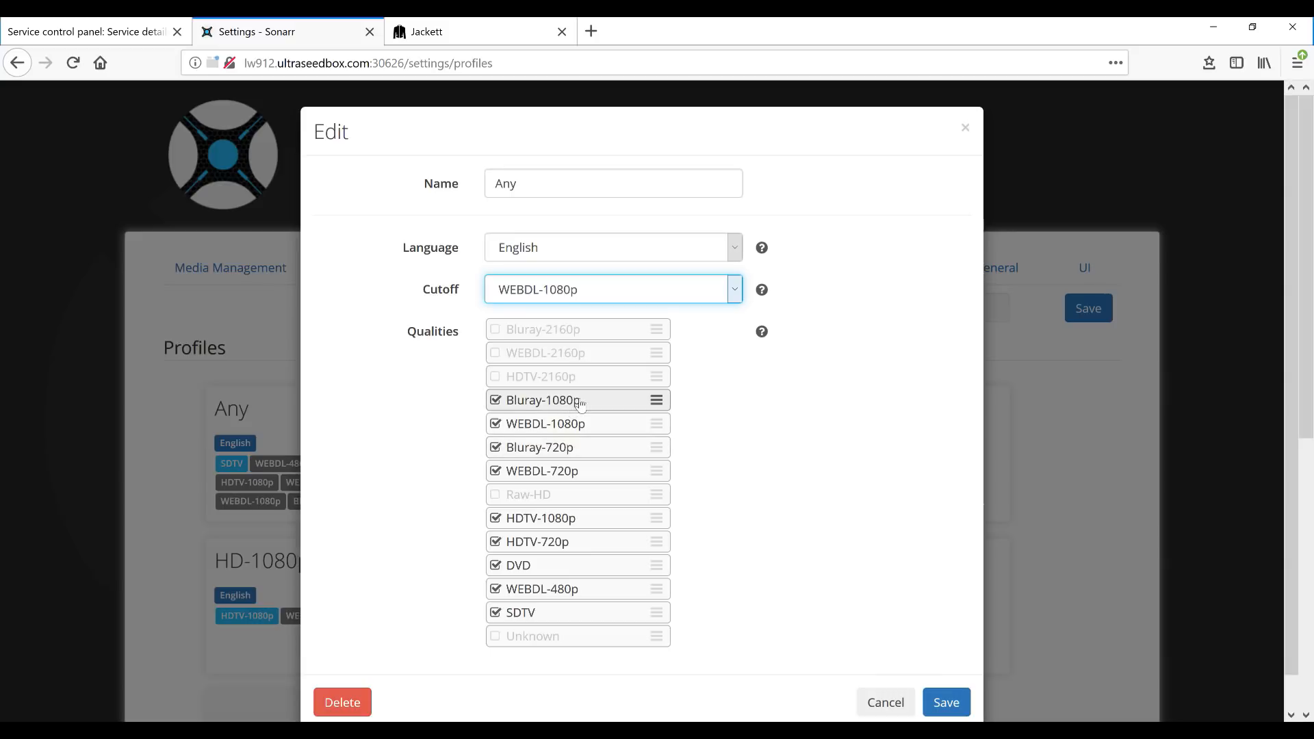
pyautogui.click(735, 289)
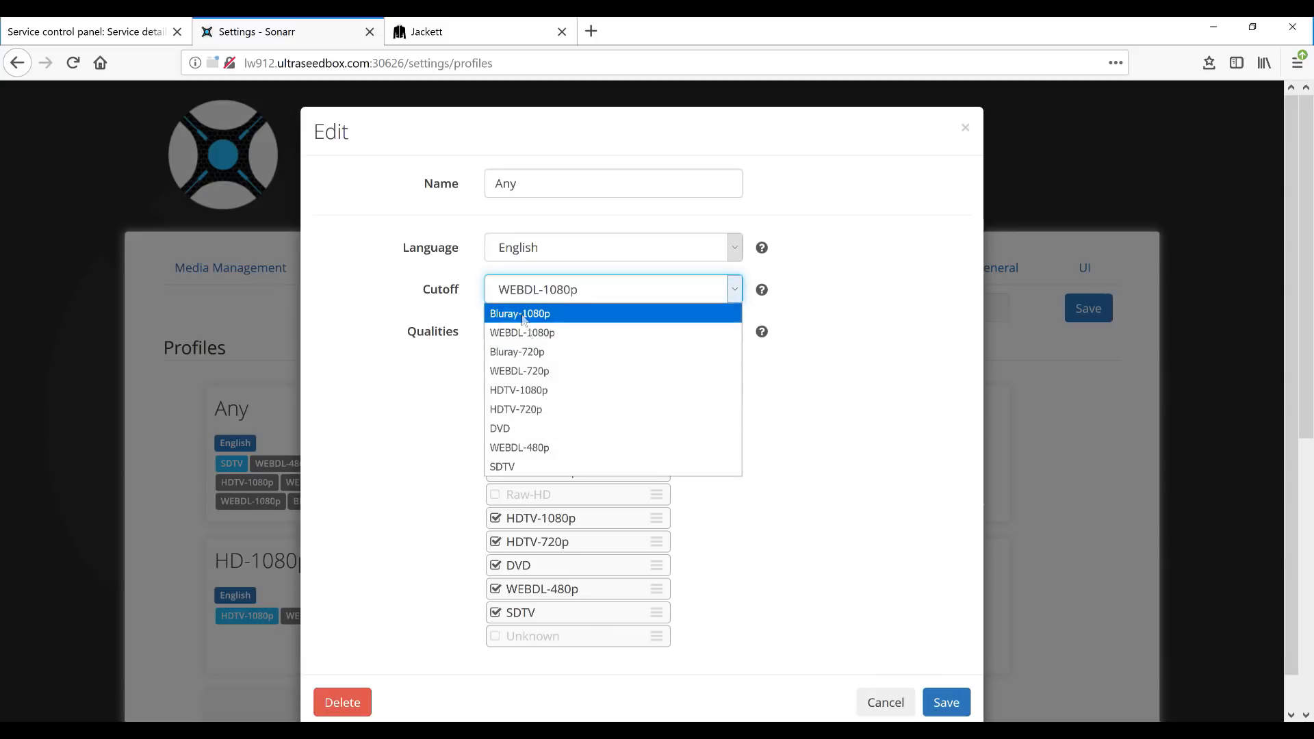
pyautogui.click(528, 314)
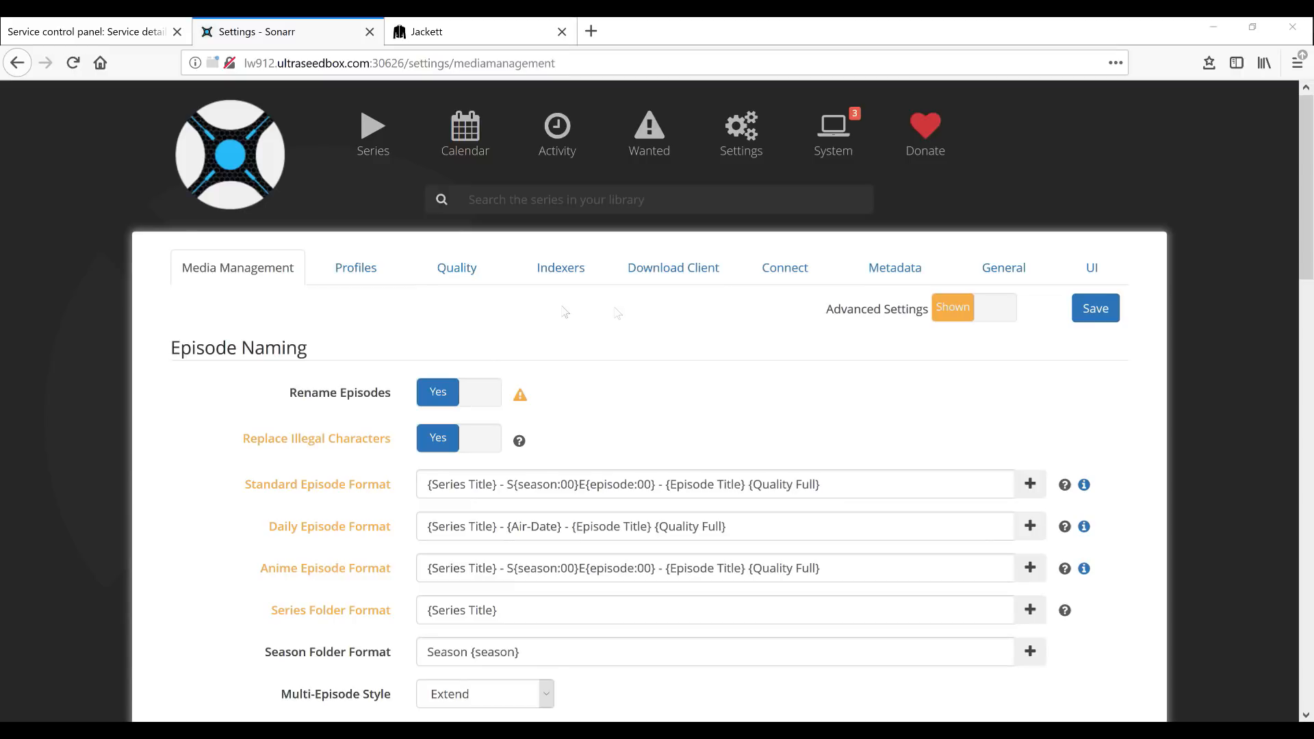
# - Set the cutoff of the Any quality profile to Bluray-1080p and save the profile
pyautogui.click(356, 270)
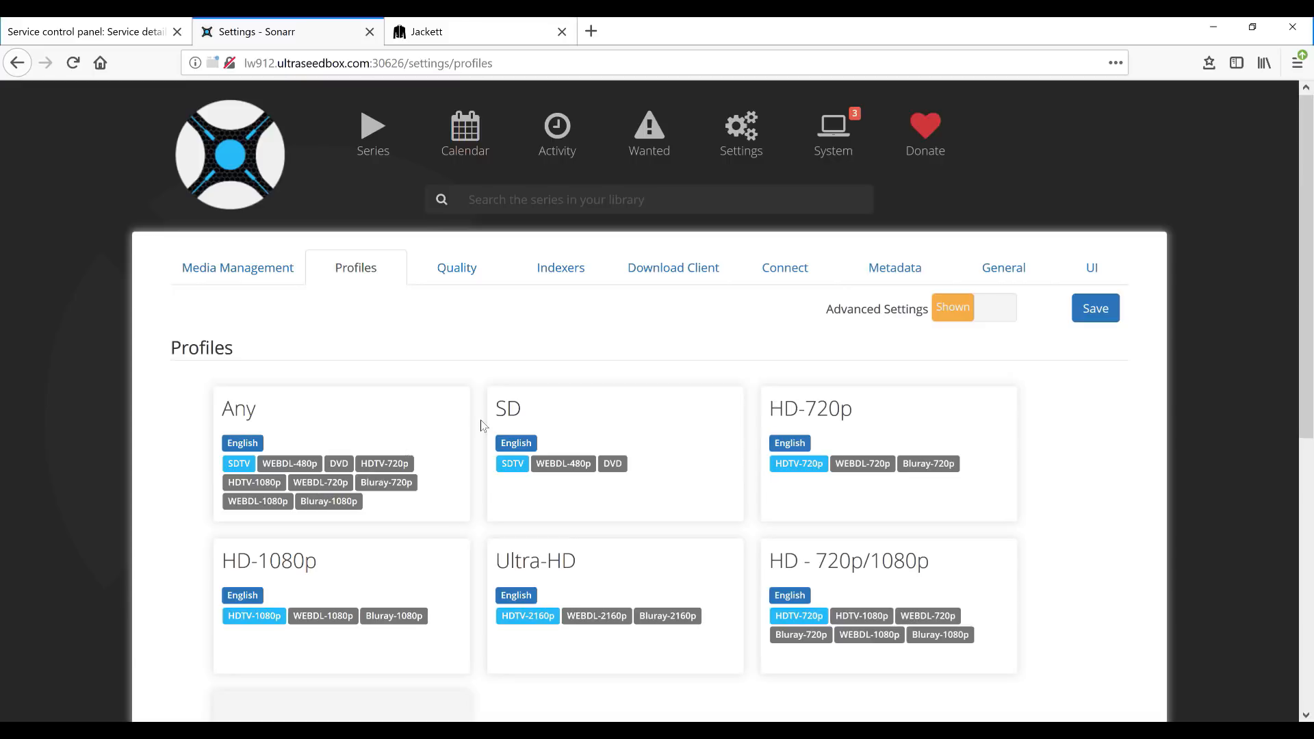
pyautogui.click(421, 444)
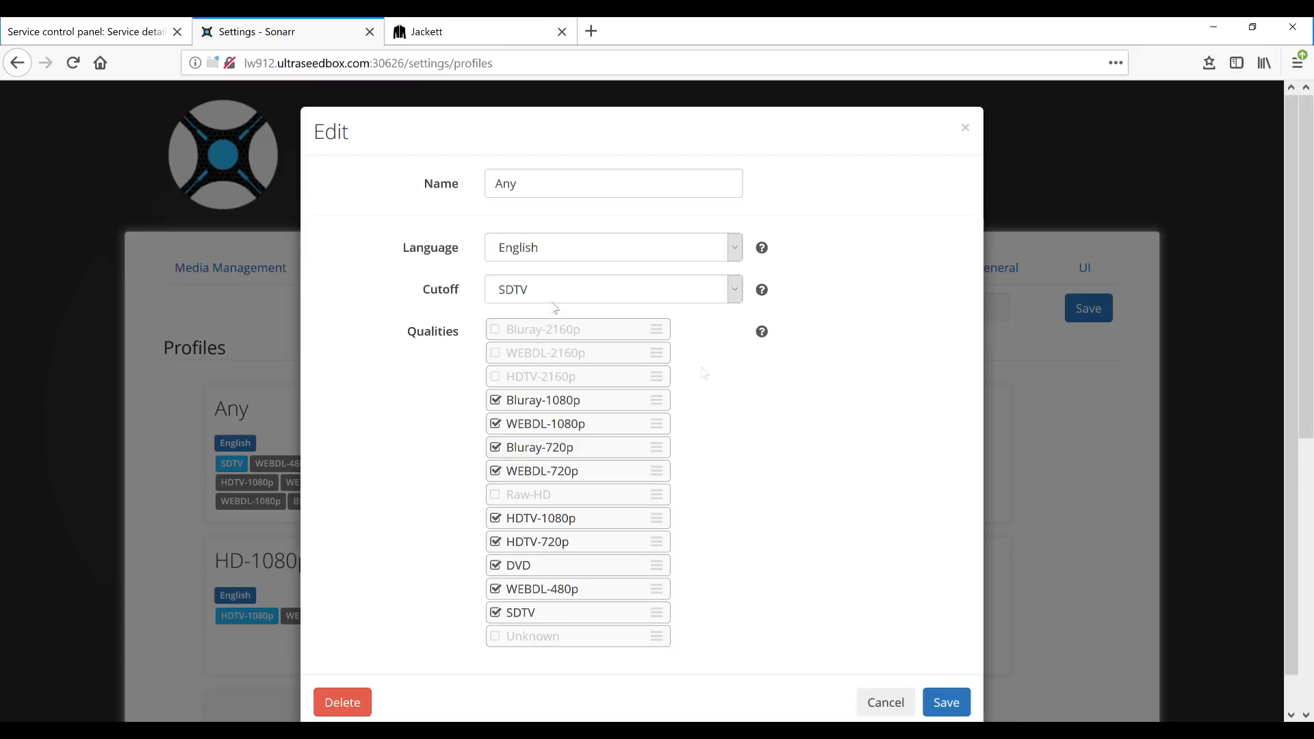
pyautogui.click(738, 293)
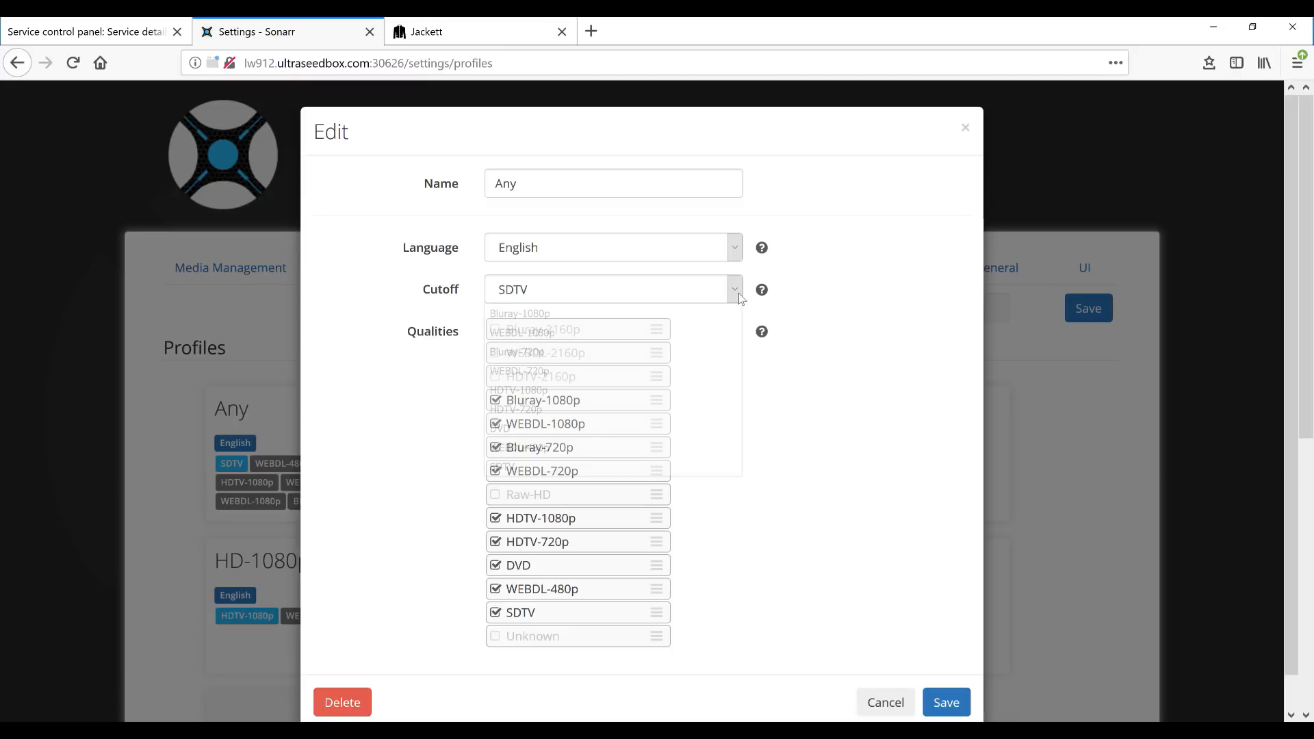
pyautogui.click(562, 315)
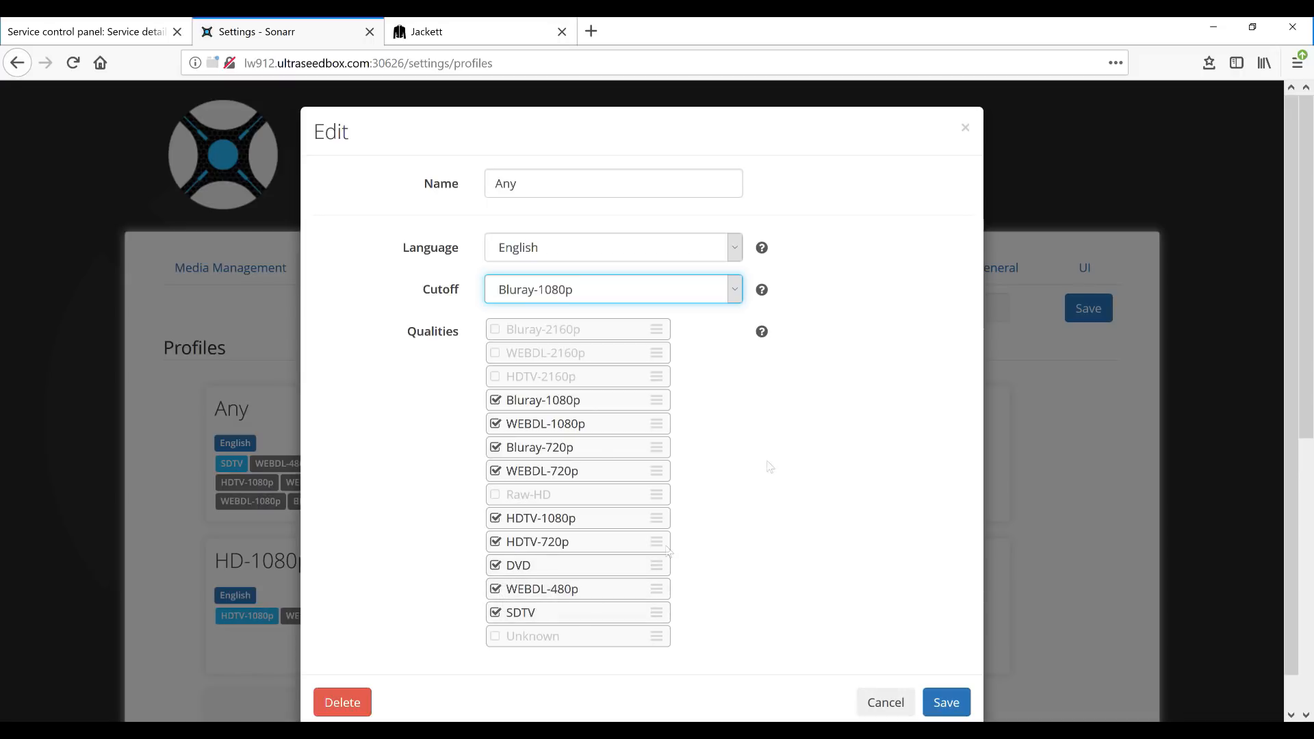
pyautogui.click(945, 703)
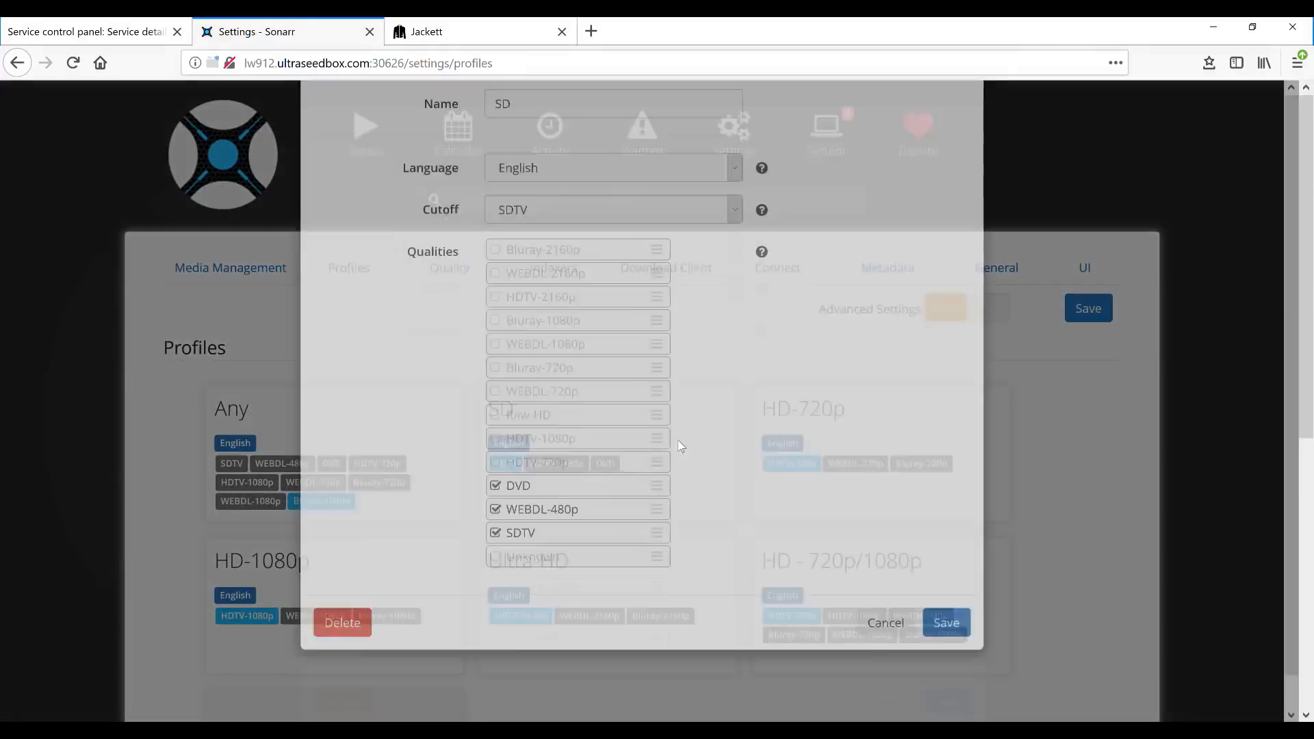
# - Delete the SD and HD-720p quality profiles, confirming each deletion
pyautogui.click(680, 449)
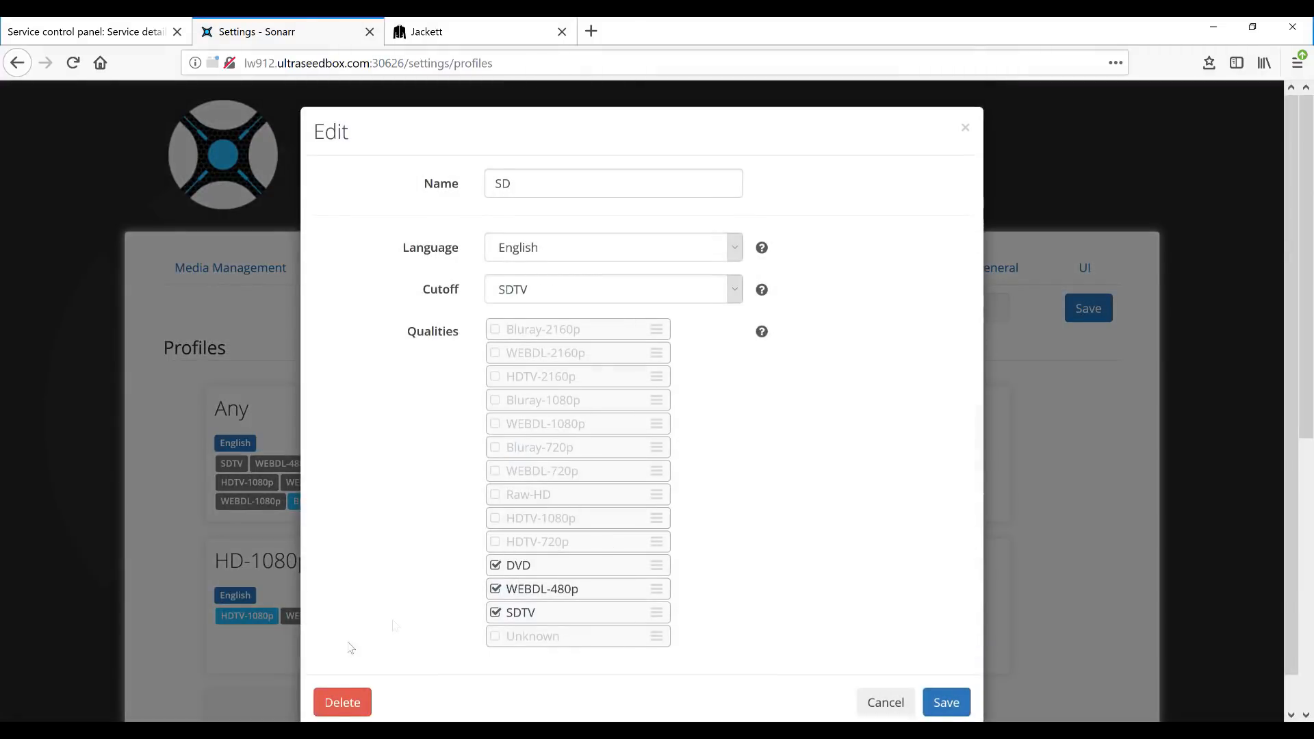
pyautogui.click(342, 702)
pyautogui.click(951, 252)
pyautogui.click(647, 421)
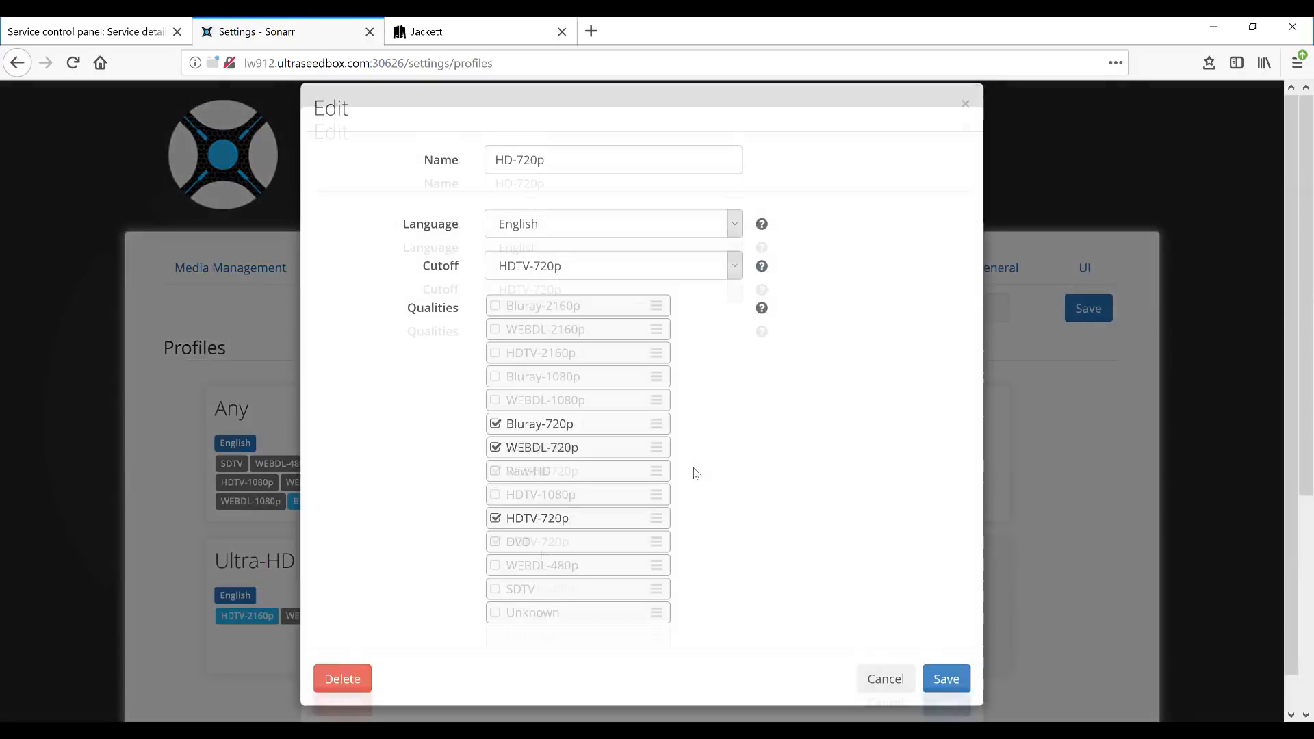
pyautogui.click(336, 702)
pyautogui.click(949, 251)
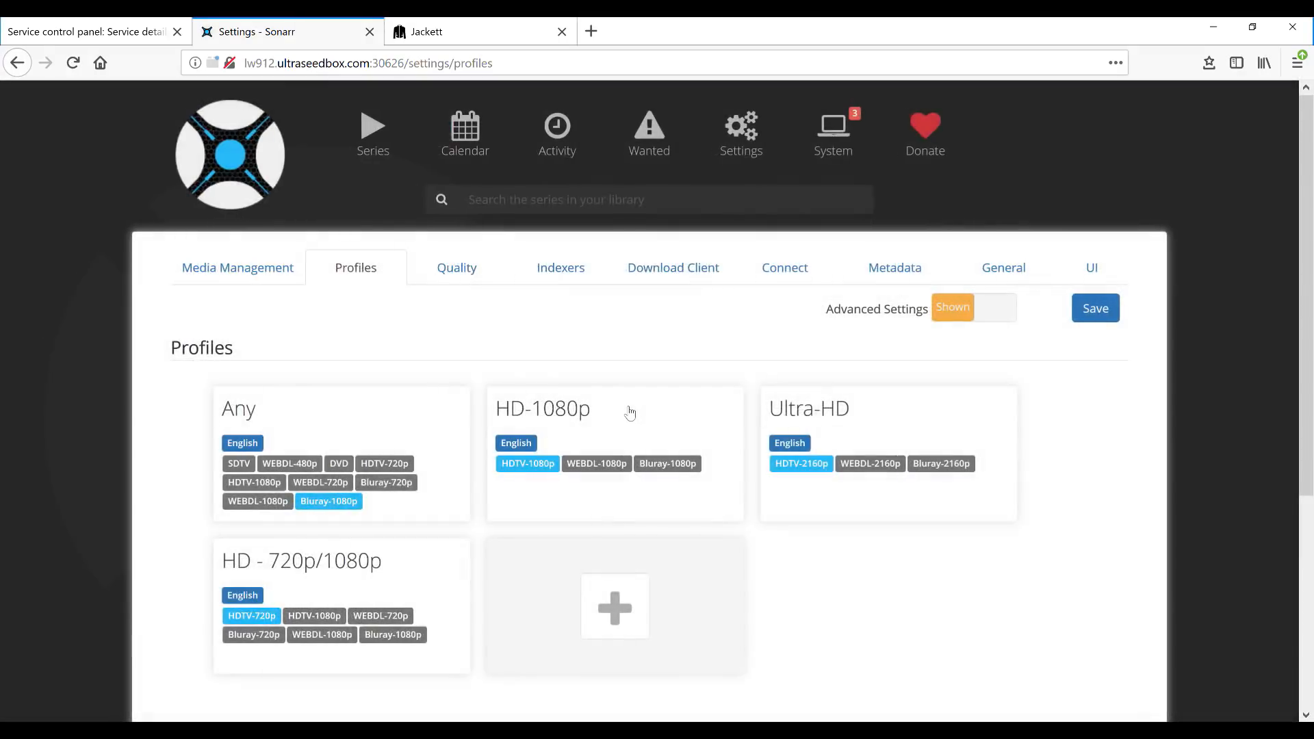
# - Delete the HD-1080p and Ultra-HD quality profiles, confirming each deletion
pyautogui.click(630, 412)
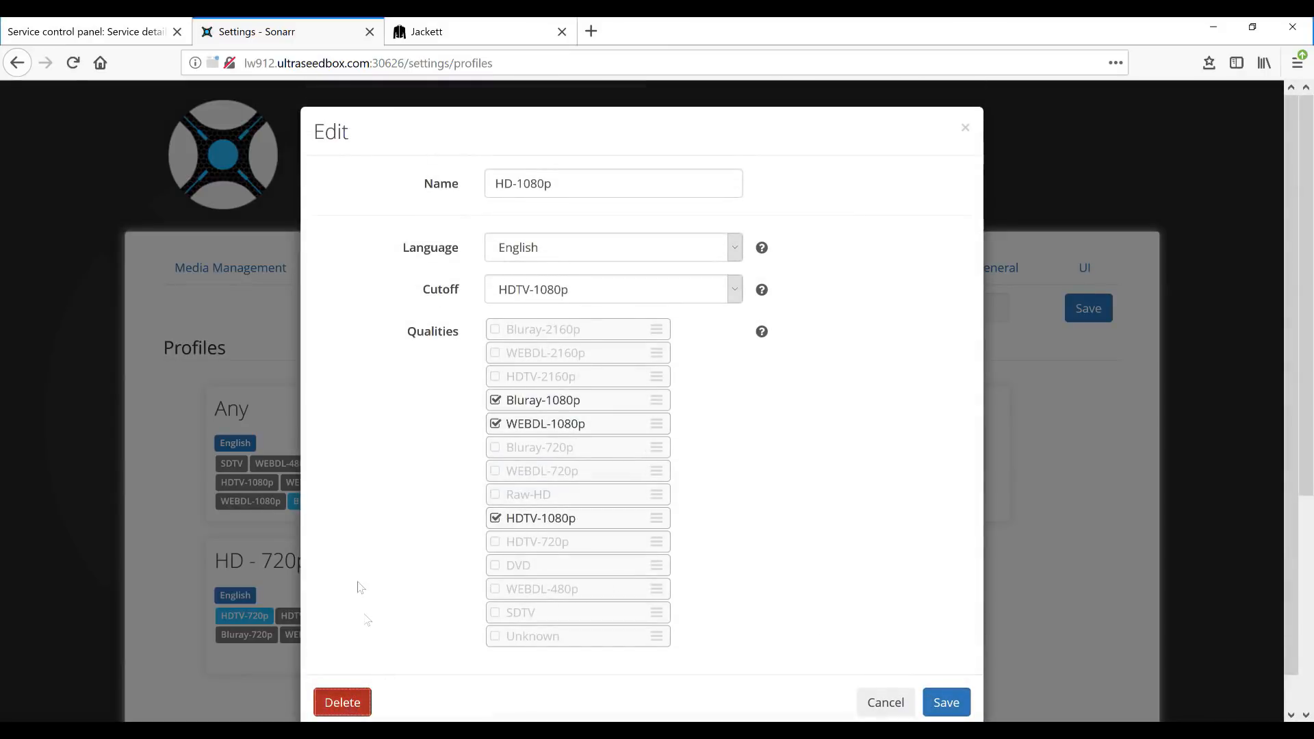
pyautogui.click(342, 703)
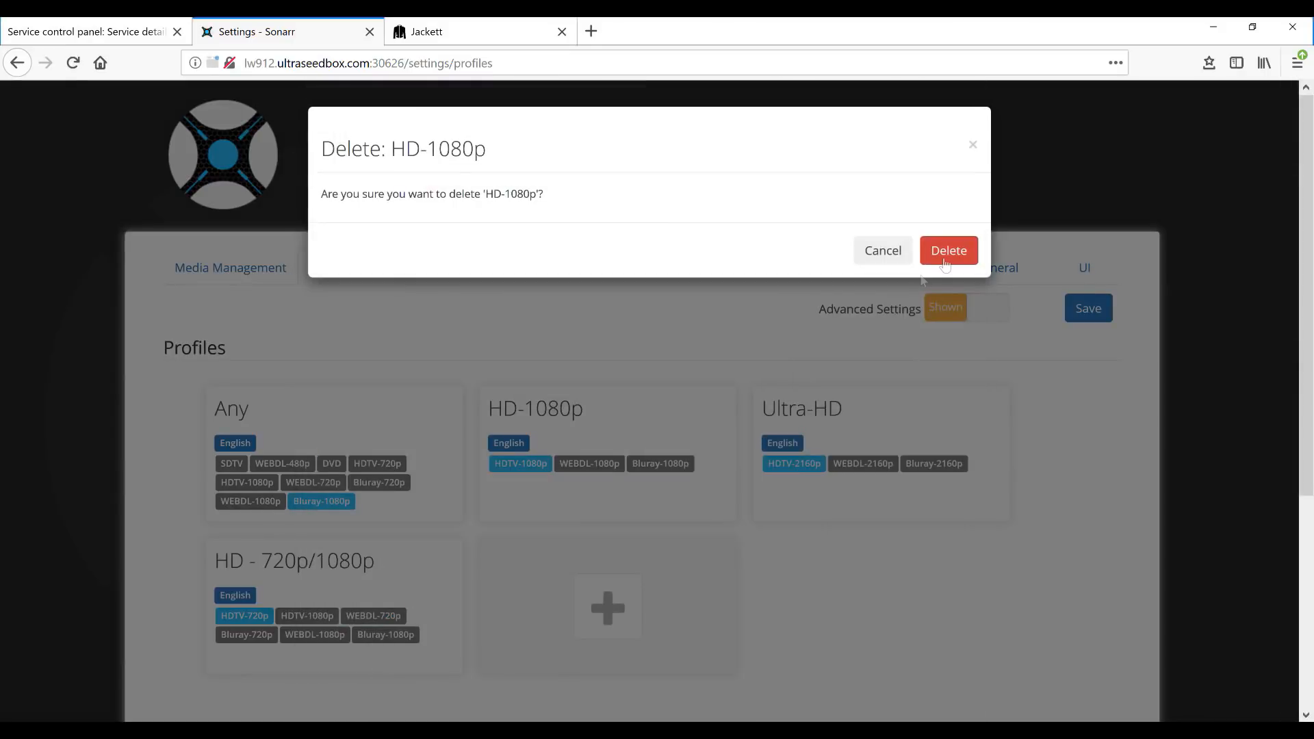
pyautogui.click(947, 252)
pyautogui.click(732, 423)
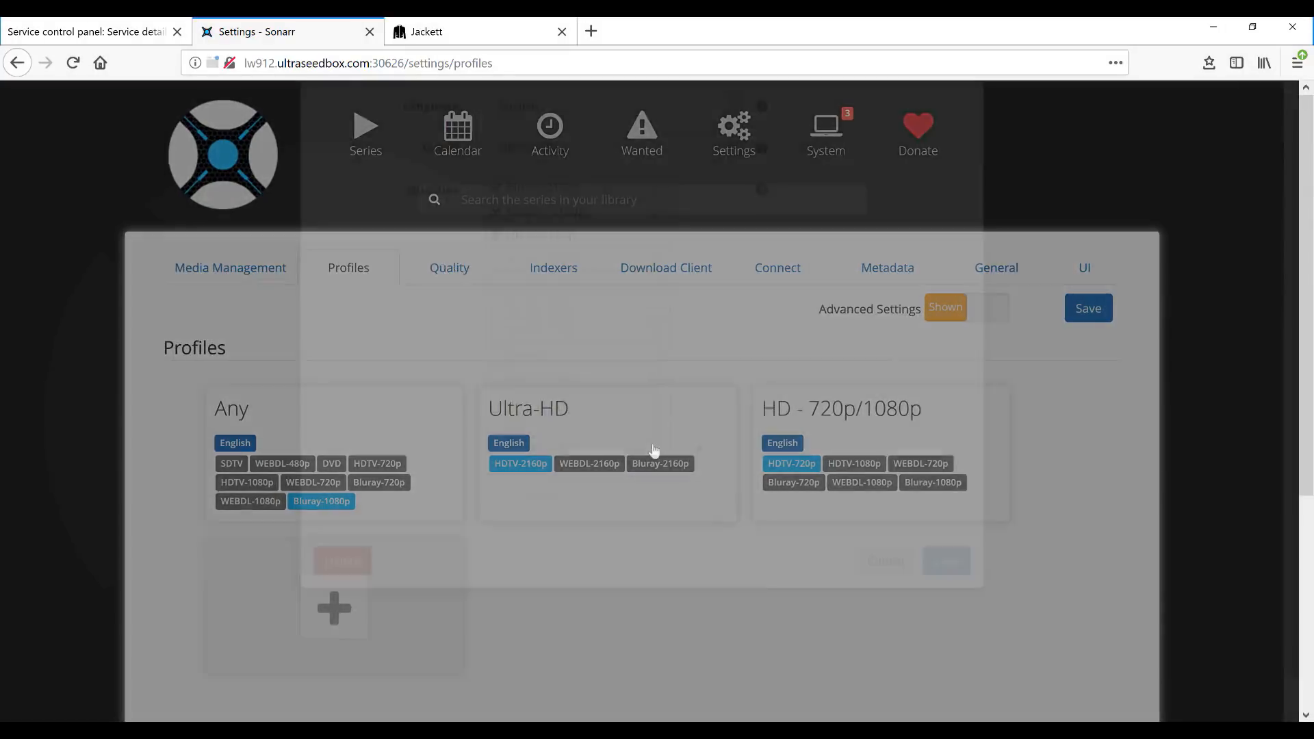
pyautogui.click(343, 702)
pyautogui.click(936, 259)
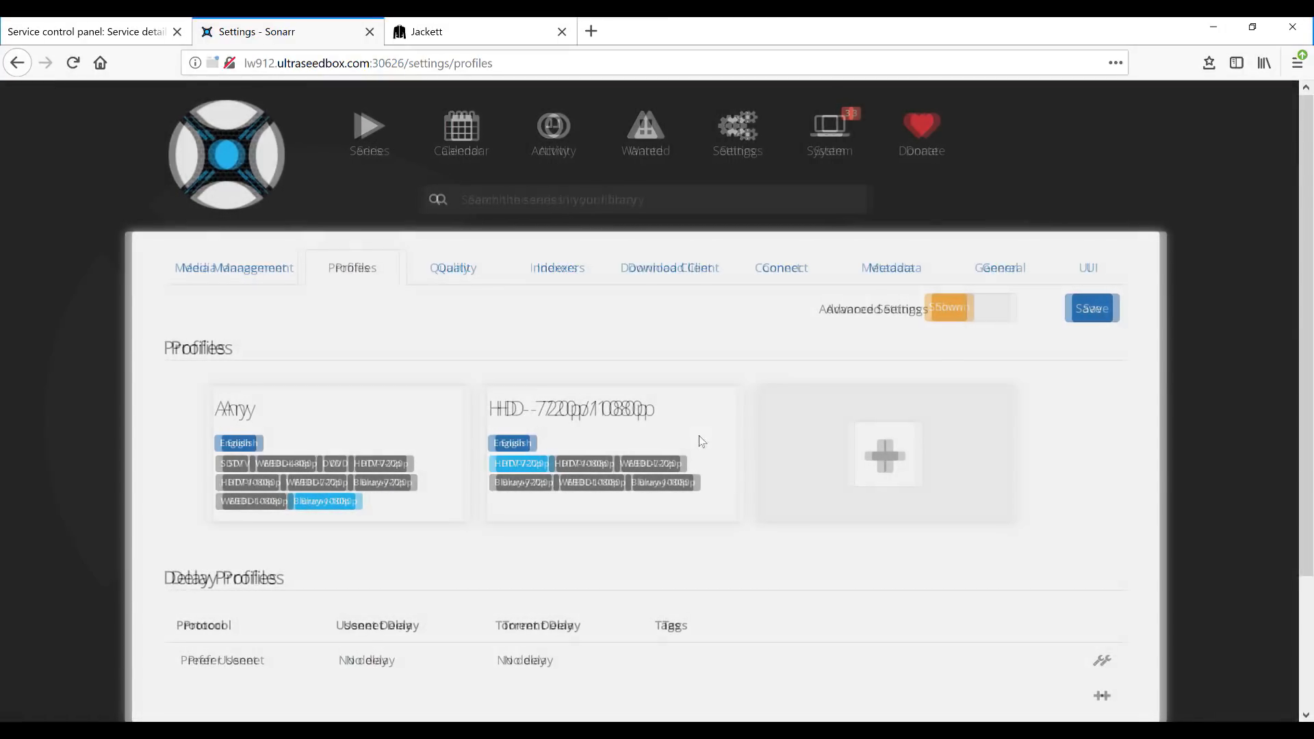
# - Delete the HD - 720p/1080p quality profile and save the profile settings
pyautogui.click(699, 438)
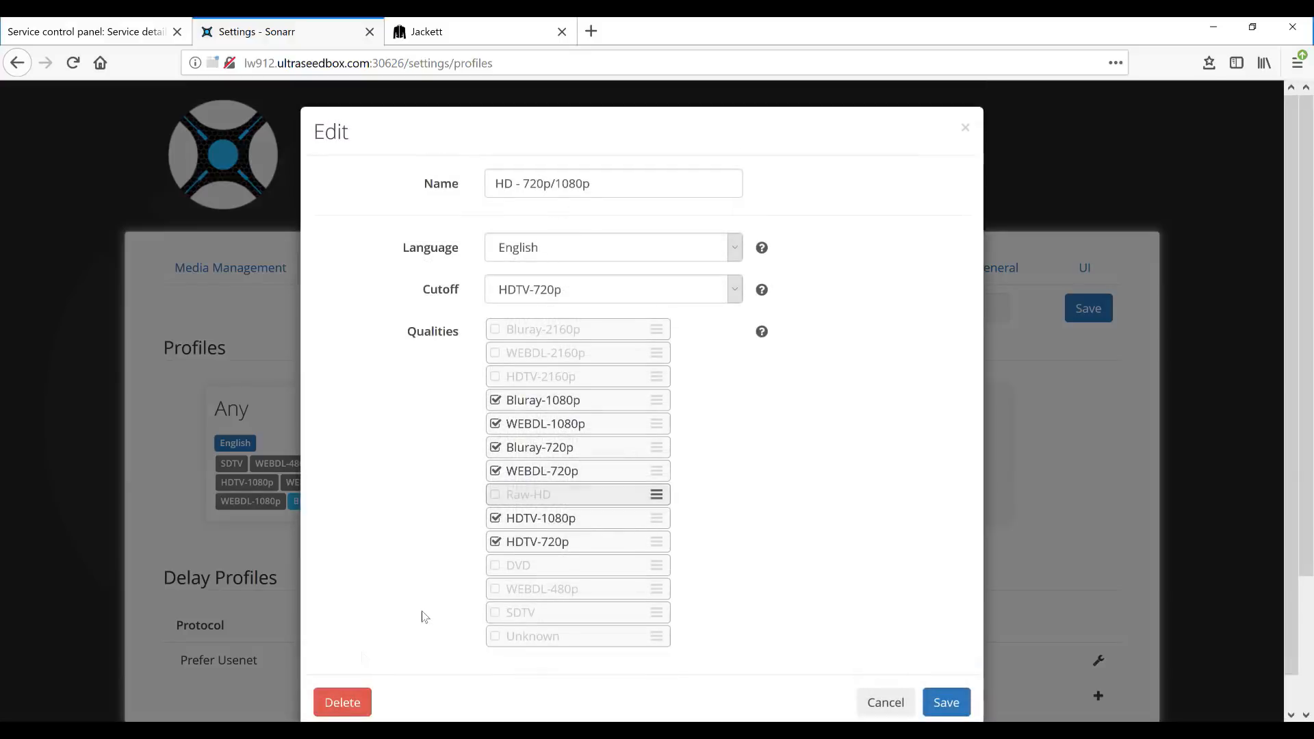
pyautogui.click(349, 704)
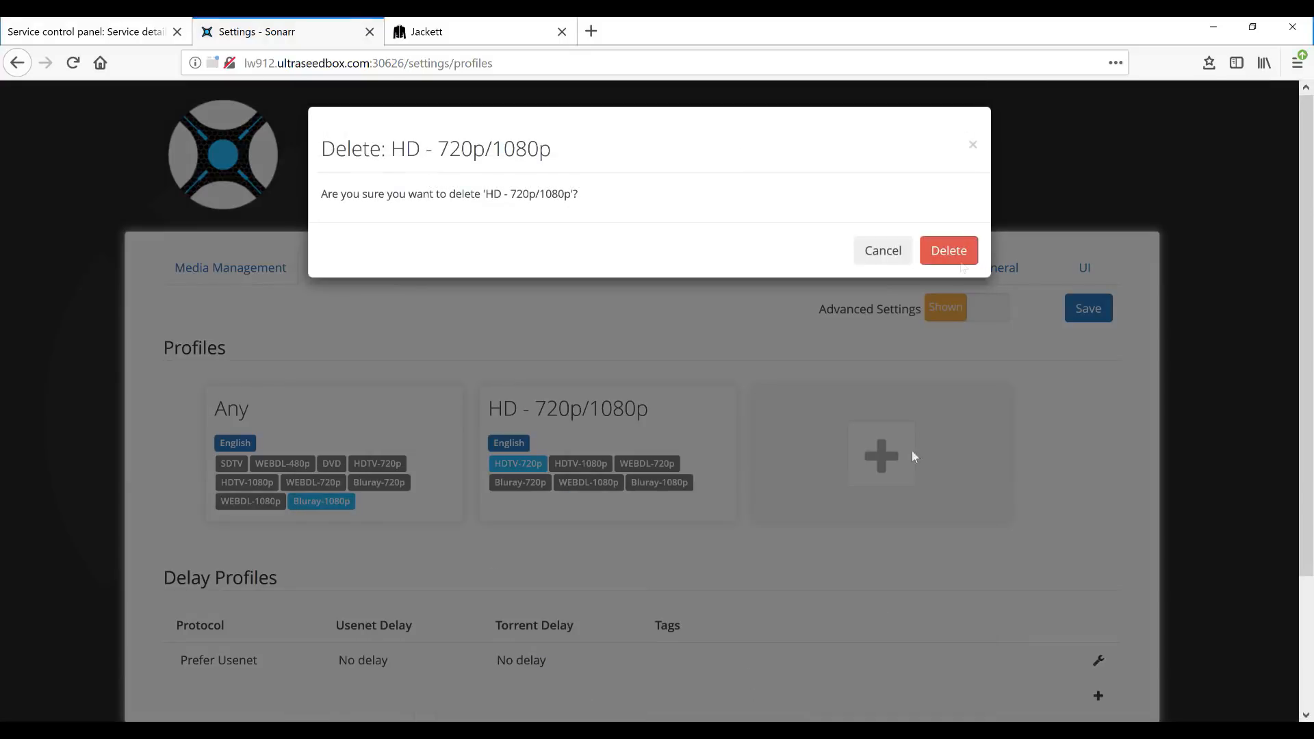
pyautogui.click(949, 256)
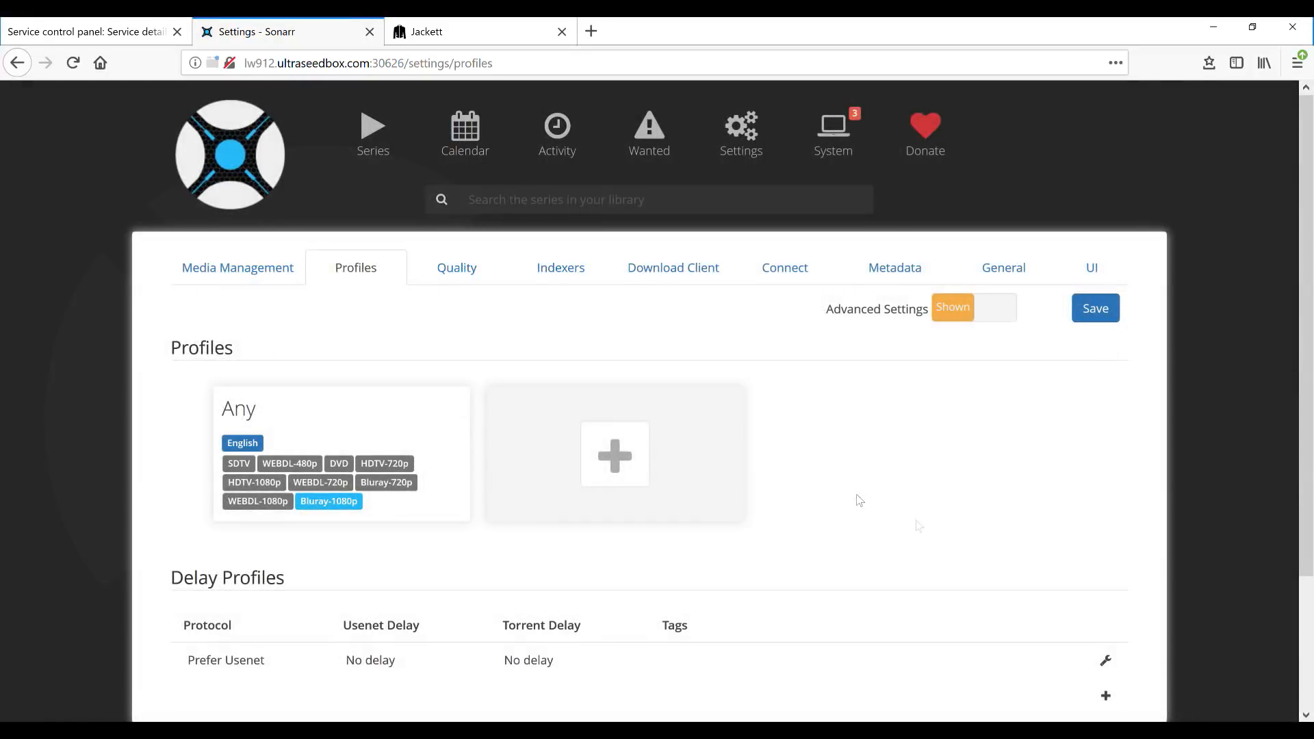
pyautogui.click(1094, 310)
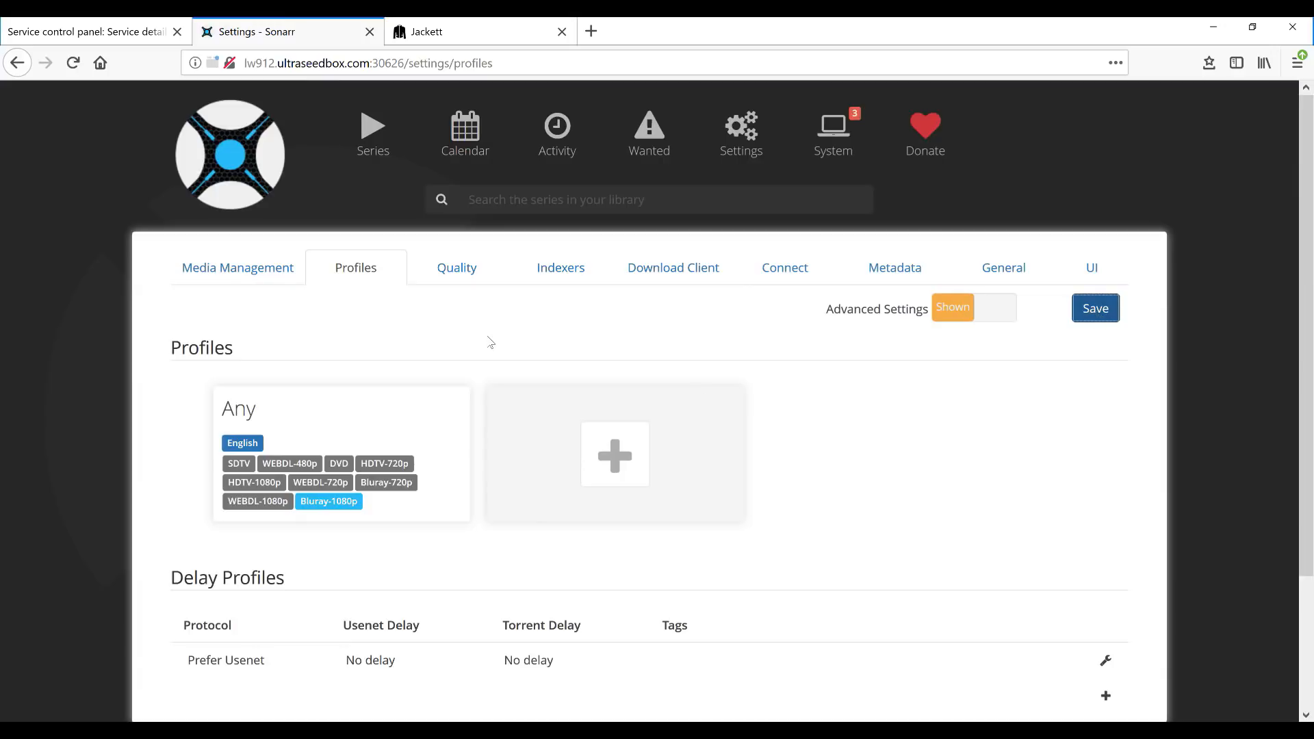
# - In the quality definitions, lower the maximum size limit for SDTV to about 1.03 GB / 2.06 GB
pyautogui.click(450, 271)
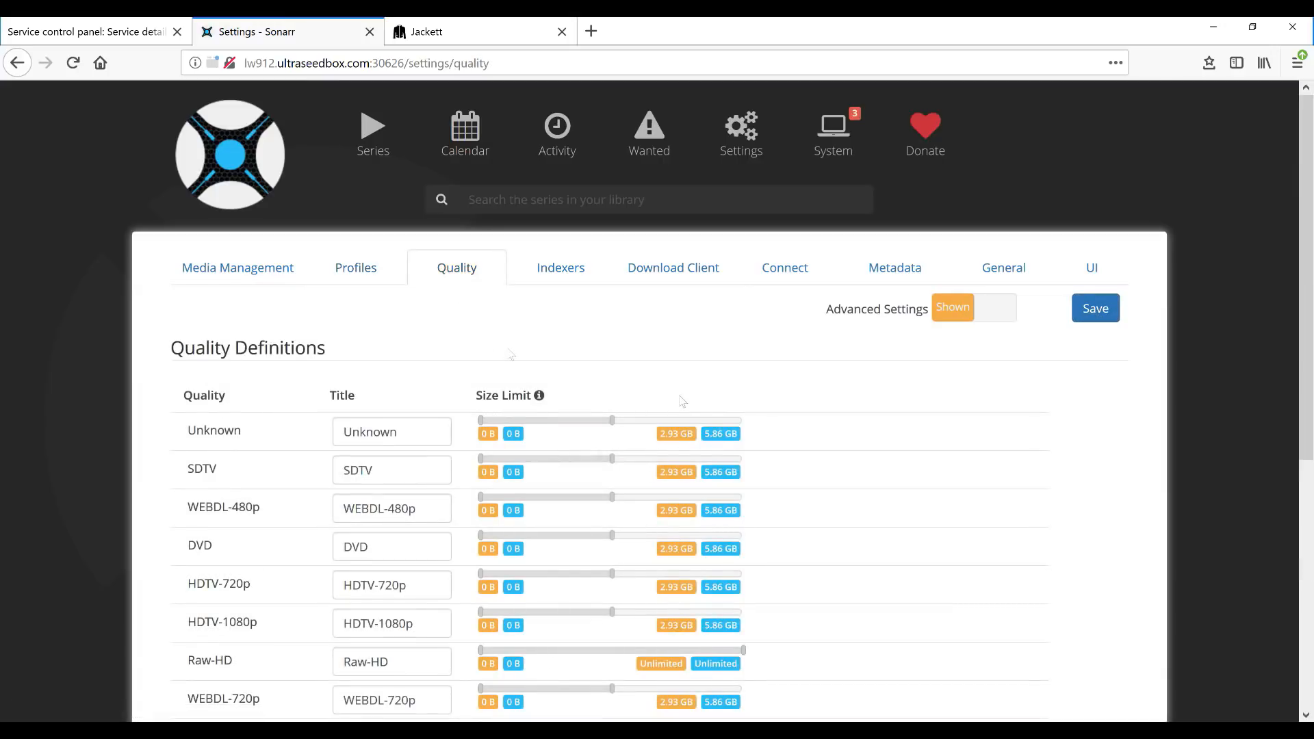
pyautogui.scroll(-3, 735, 461)
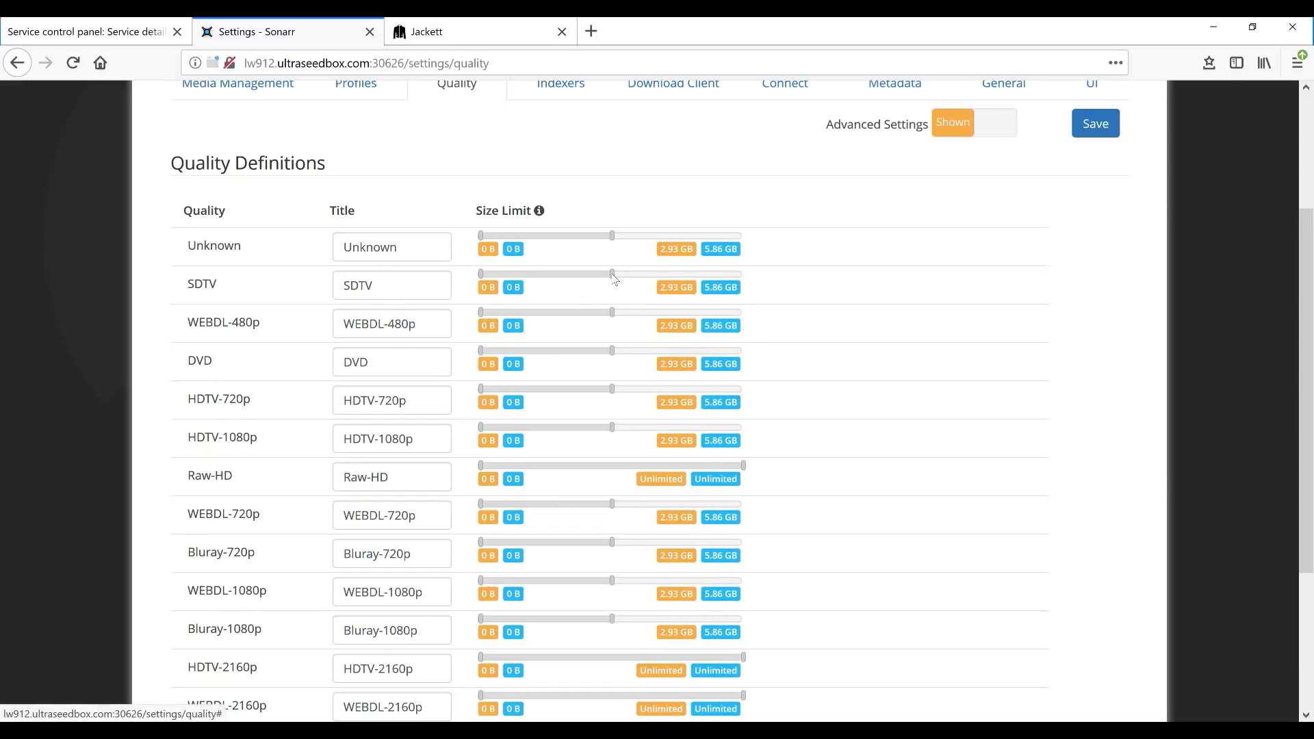
pyautogui.moveTo(612, 274); pyautogui.dragTo(521, 278)
pyautogui.moveTo(526, 277); pyautogui.dragTo(530, 278)
pyautogui.tripleClick(547, 310)
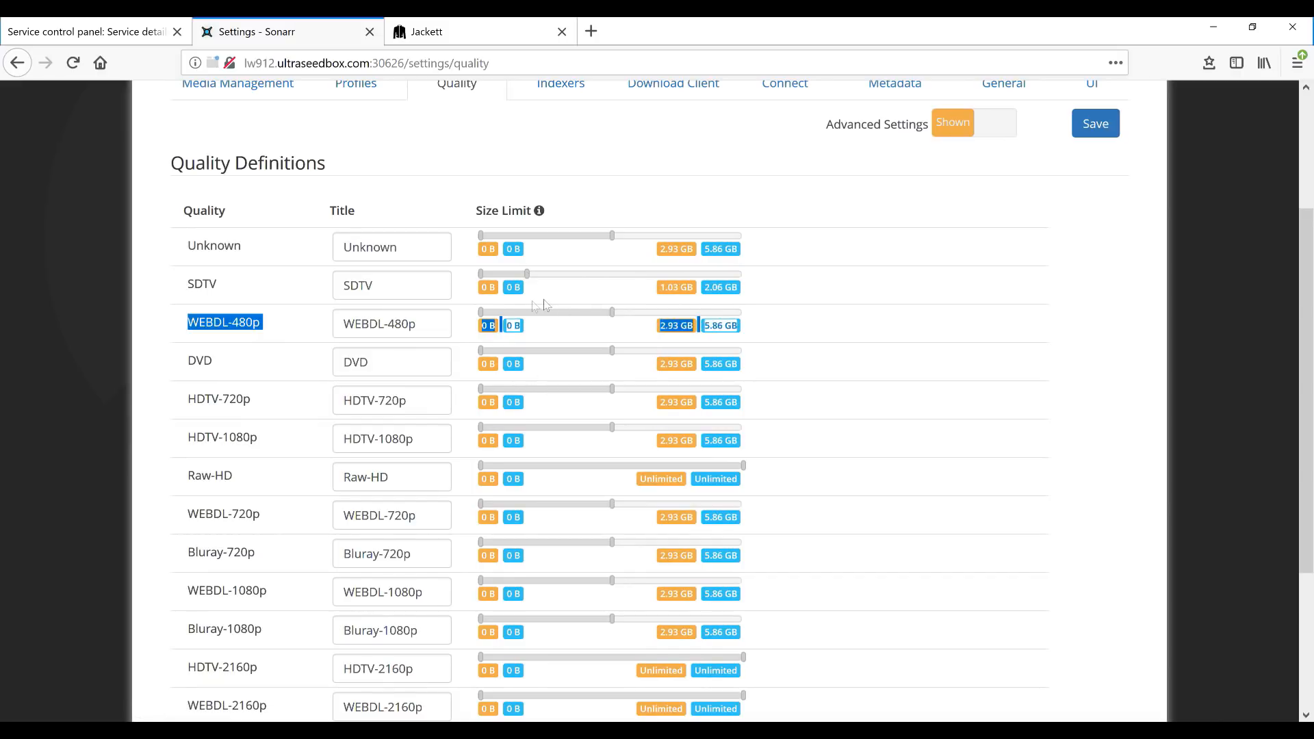
# - Lower the lesser maximum size limit figure to about 1.04 GB for WEBDL-480p, 1023 MB for DVD and 1.53 GB for HDTV-720p
pyautogui.moveTo(613, 312); pyautogui.dragTo(530, 304)
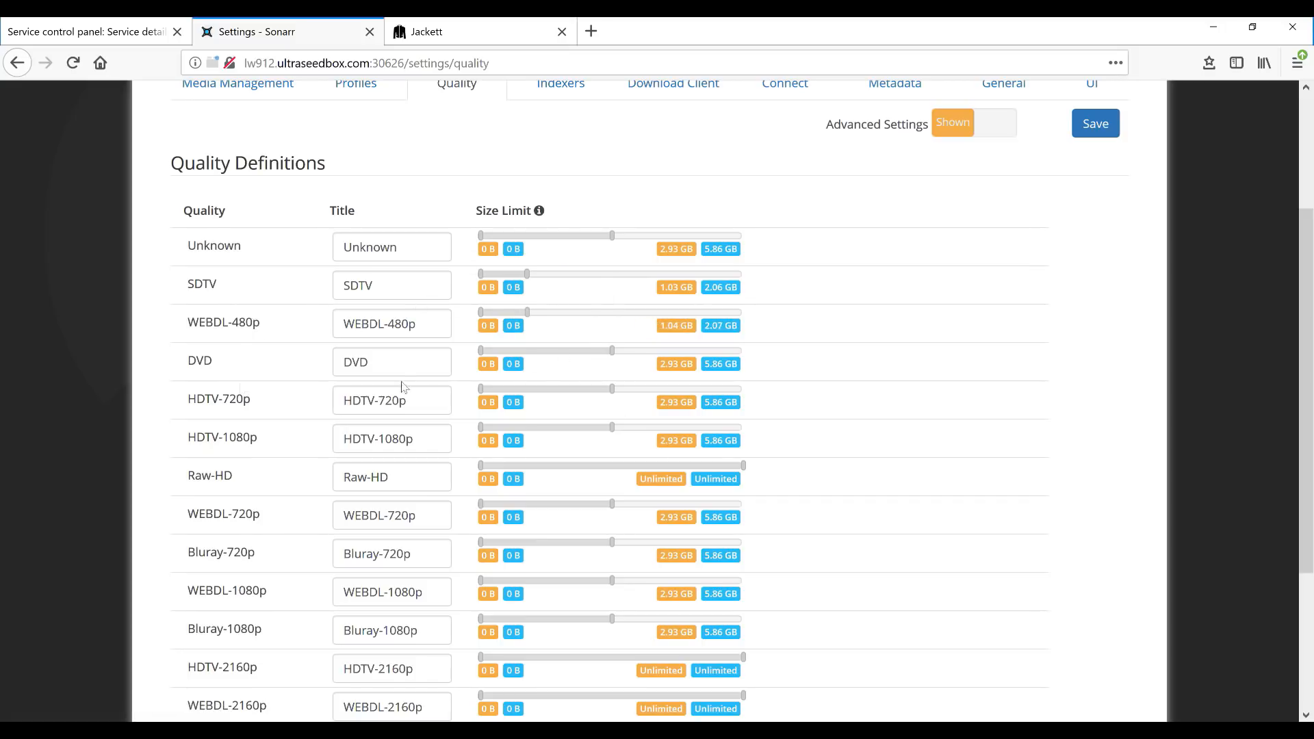
pyautogui.moveTo(609, 352); pyautogui.dragTo(524, 348)
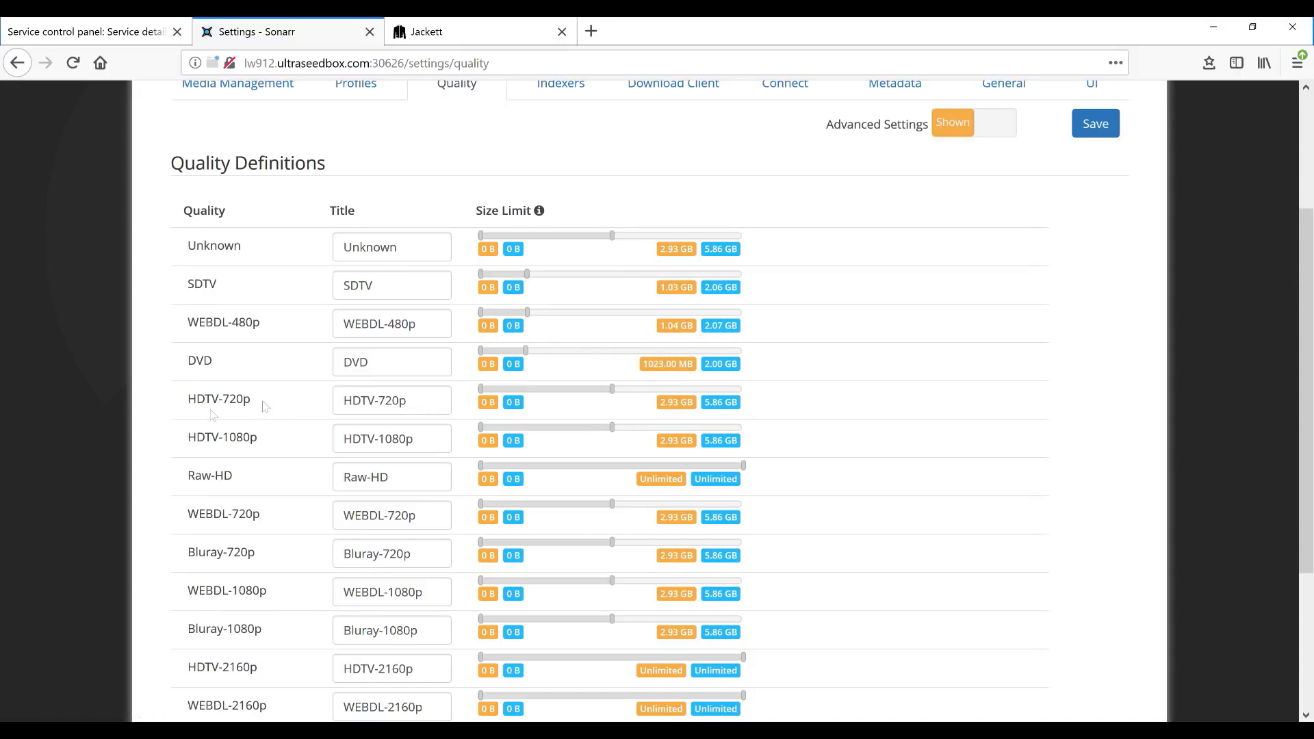
pyautogui.moveTo(612, 389); pyautogui.dragTo(549, 387)
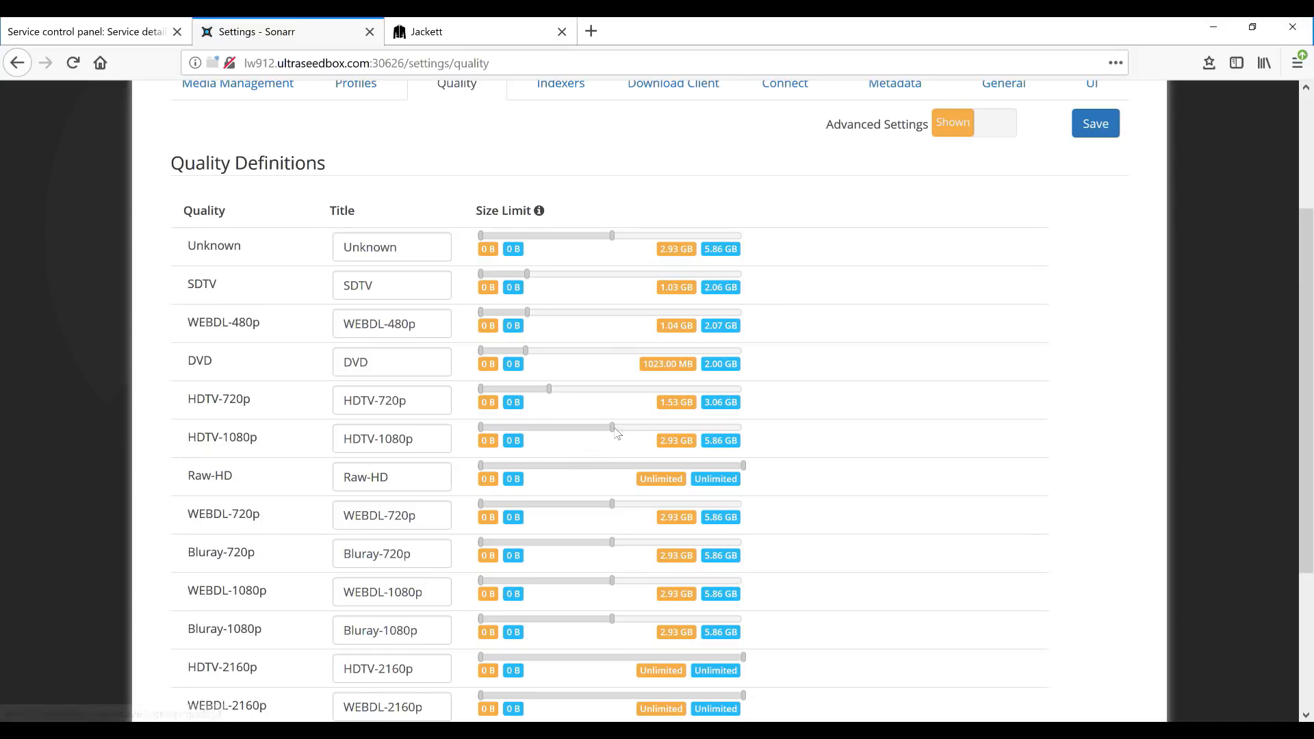
# - Lower the HDTV-1080p maximum size limit to about 1.51 GB / 3.02 GB and check which qualities the Any profile enables
pyautogui.moveTo(613, 427); pyautogui.dragTo(549, 428)
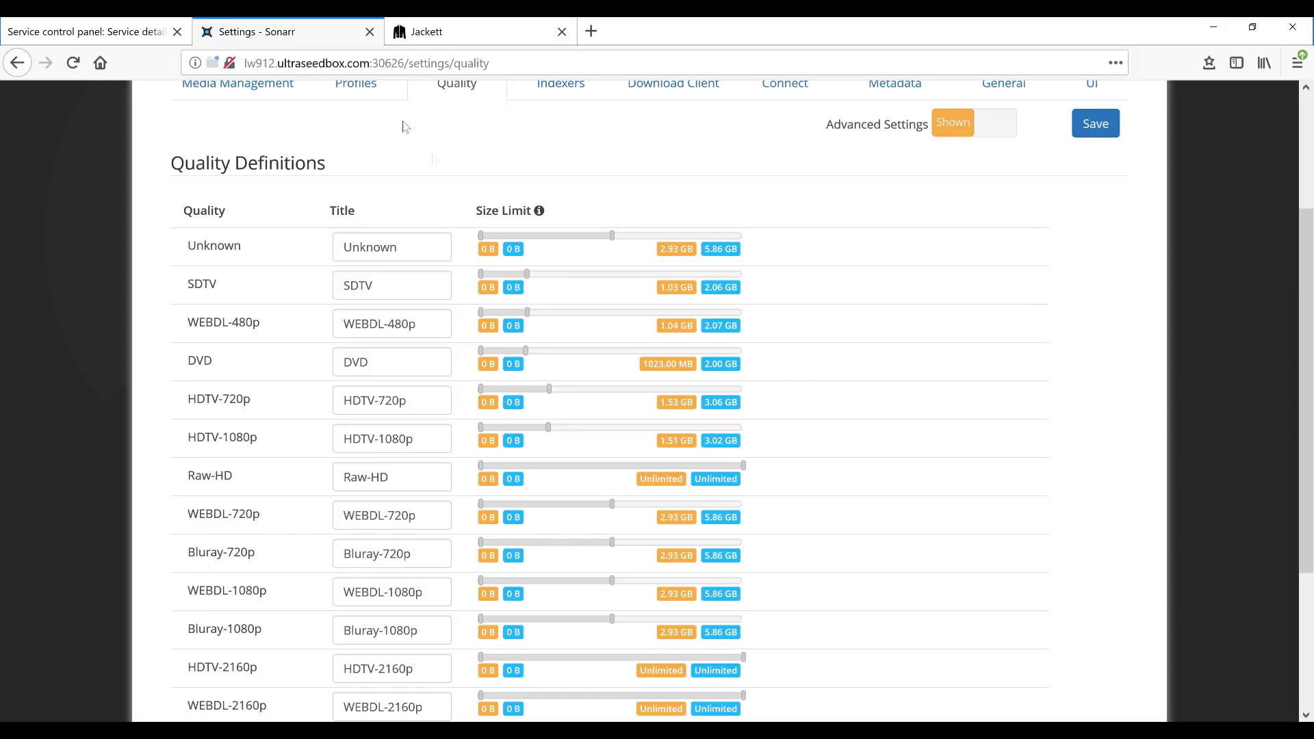
pyautogui.click(359, 90)
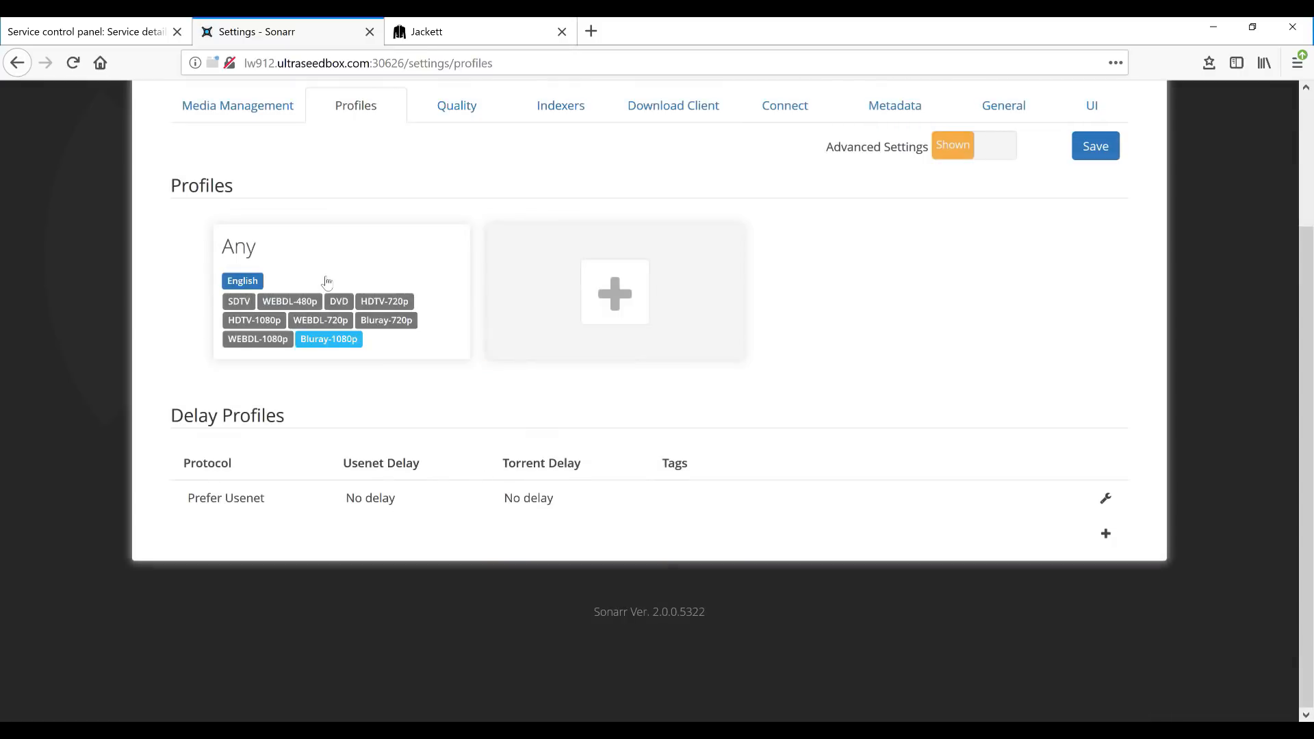
pyautogui.click(326, 283)
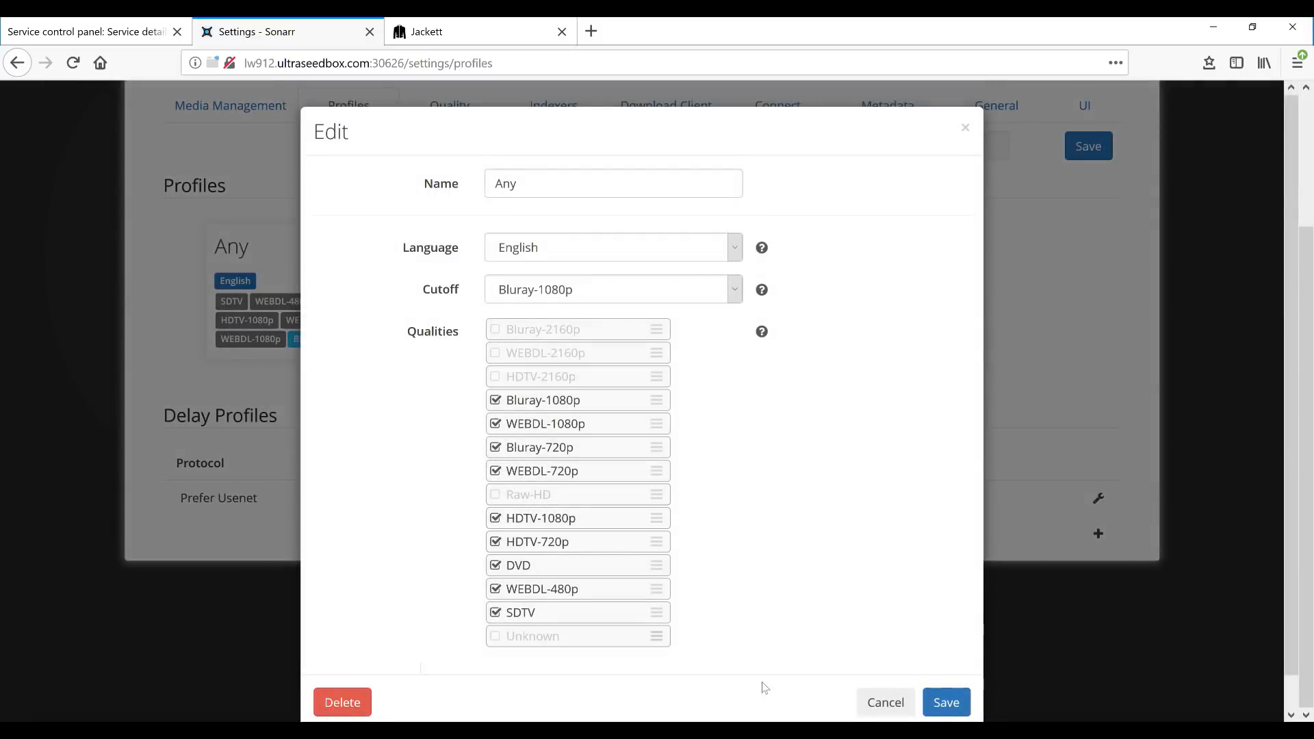
pyautogui.click(936, 703)
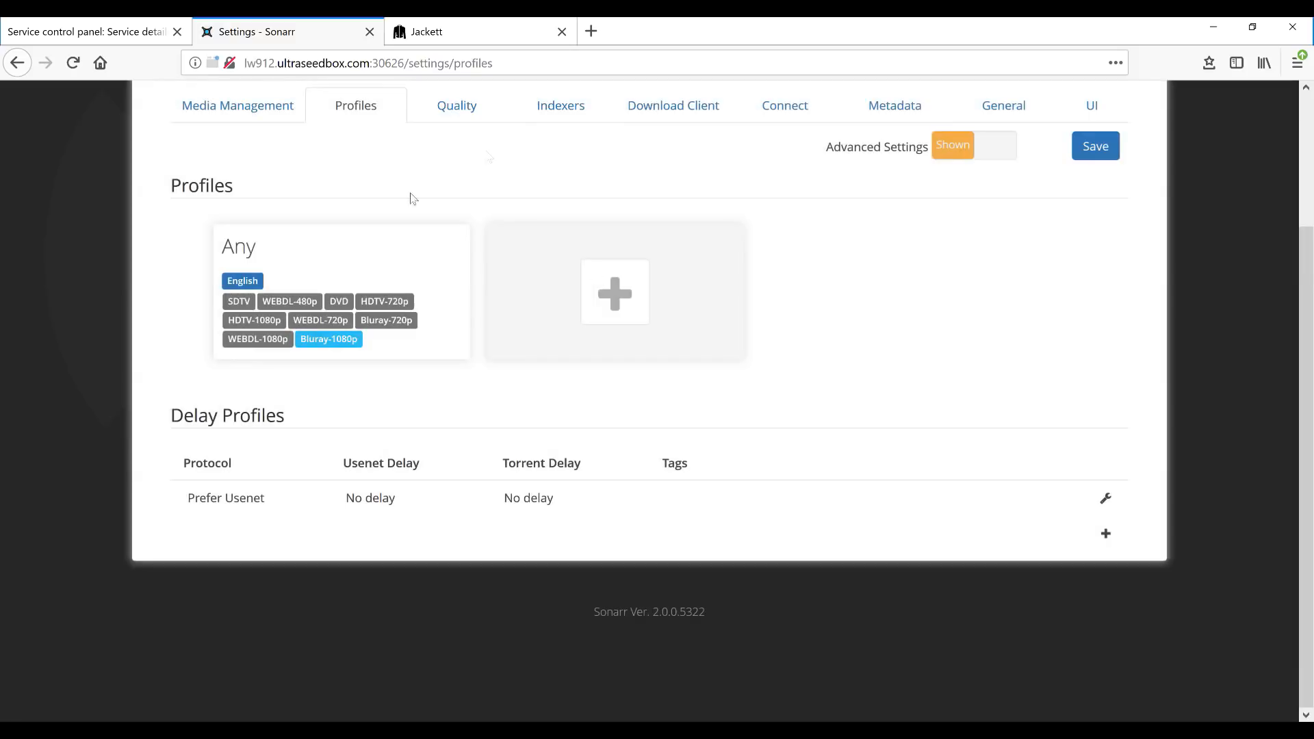
pyautogui.click(469, 121)
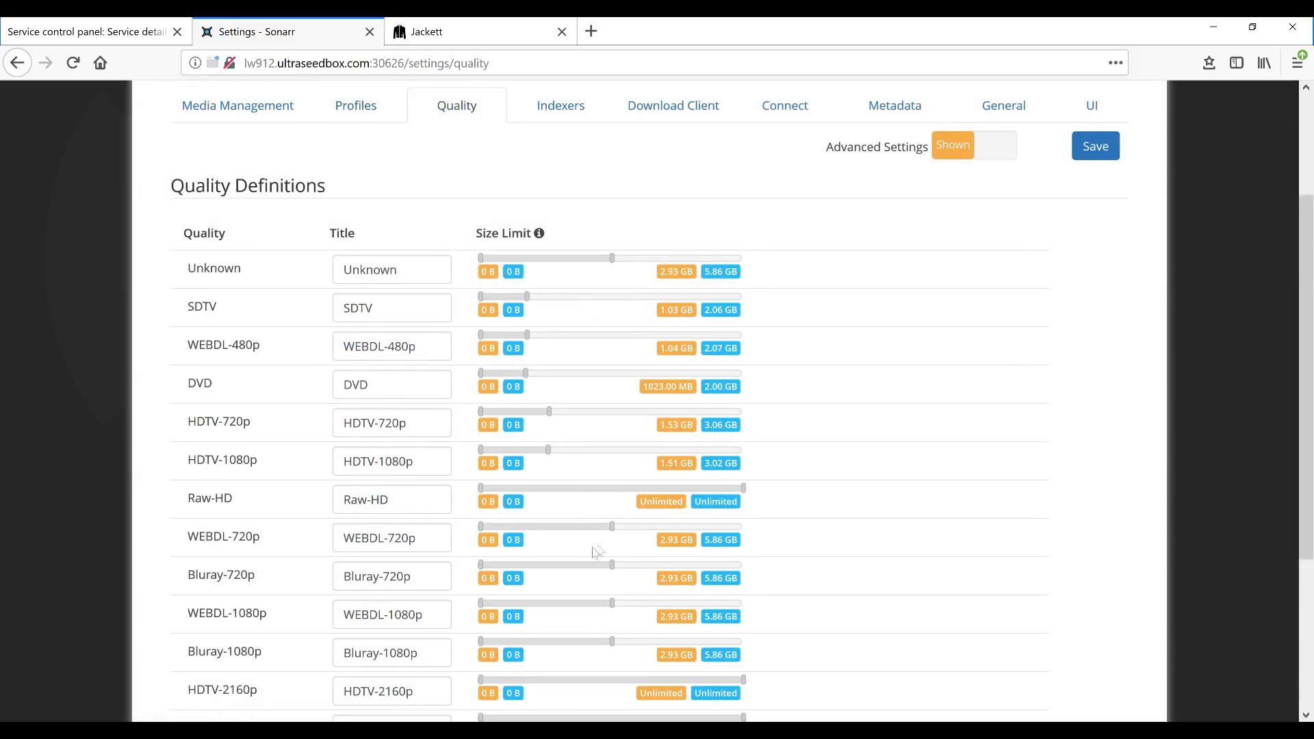
# - Lower the lesser maximum size figure to about 1.53 GB for WEBDL-720p and Bluray-1080p, 1.51 GB for Bluray-720p and 1.49 GB for WEBDL-1080p, and save
pyautogui.moveTo(612, 527); pyautogui.dragTo(550, 531)
pyautogui.moveTo(613, 566); pyautogui.dragTo(548, 564)
pyautogui.moveTo(613, 603); pyautogui.dragTo(548, 604)
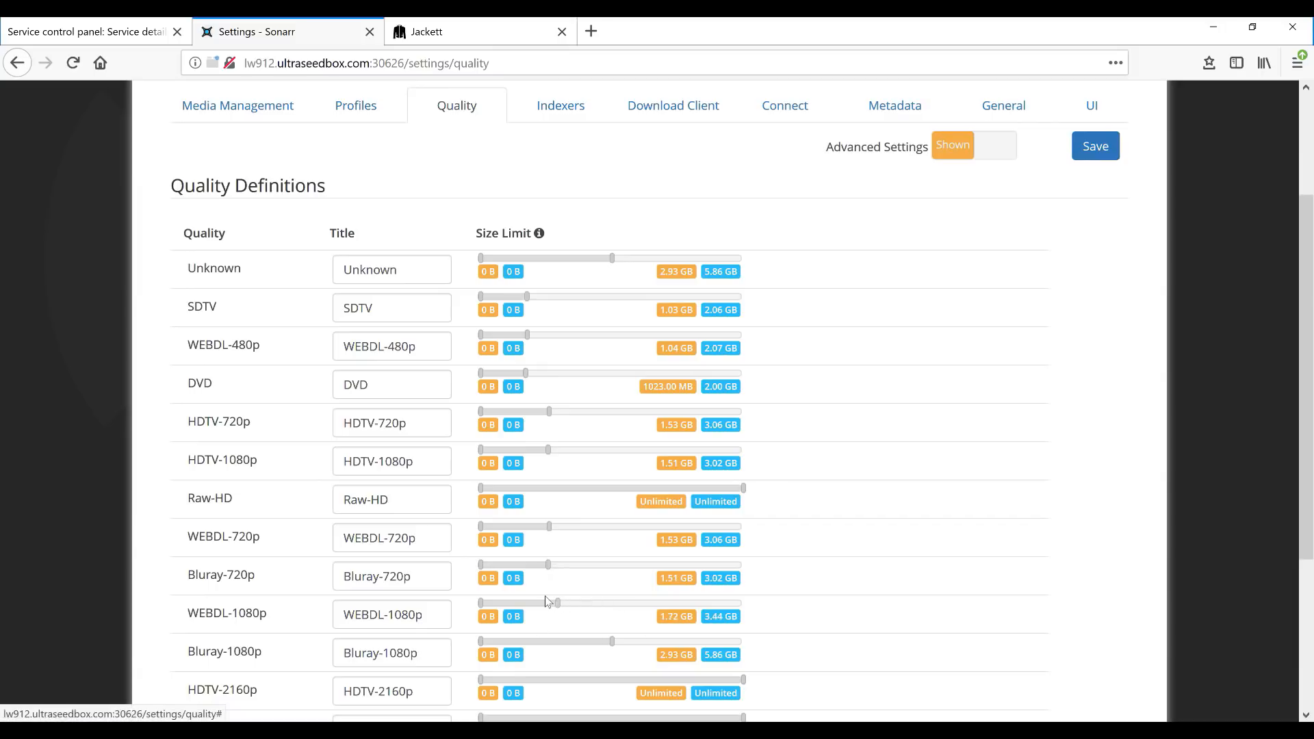
pyautogui.scroll(-2, 606, 619)
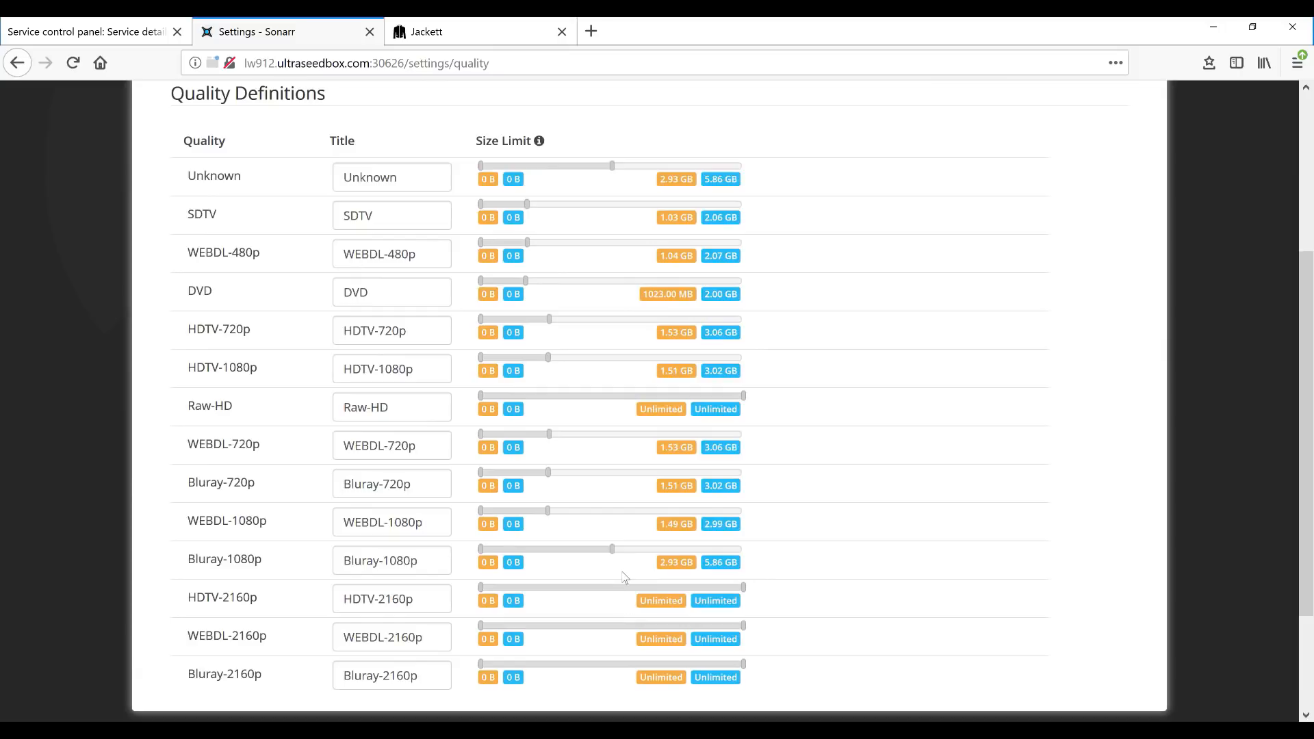
pyautogui.moveTo(565, 550); pyautogui.dragTo(548, 550)
pyautogui.moveTo(696, 527)
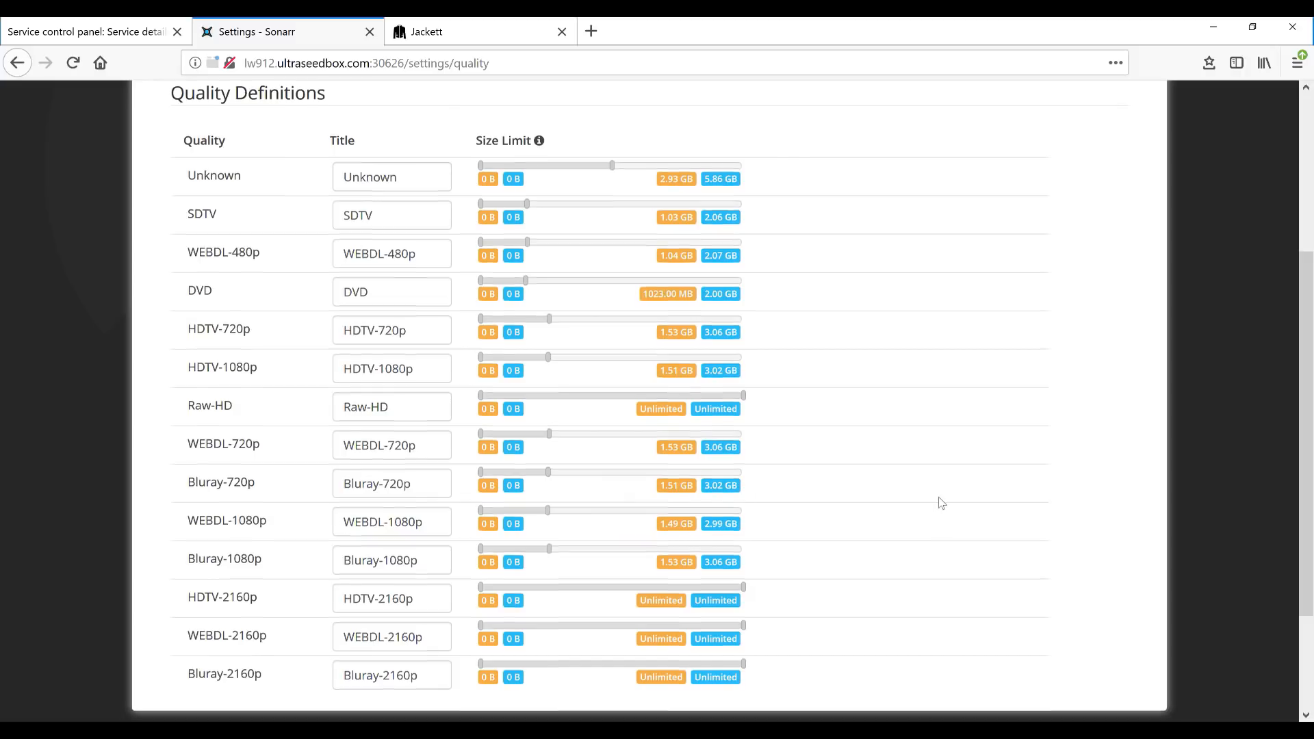
pyautogui.scroll(4, 931, 506)
pyautogui.click(1099, 309)
# - Add the Rarbg torrent indexer with a seed ratio of 2, test it and save it
pyautogui.click(579, 282)
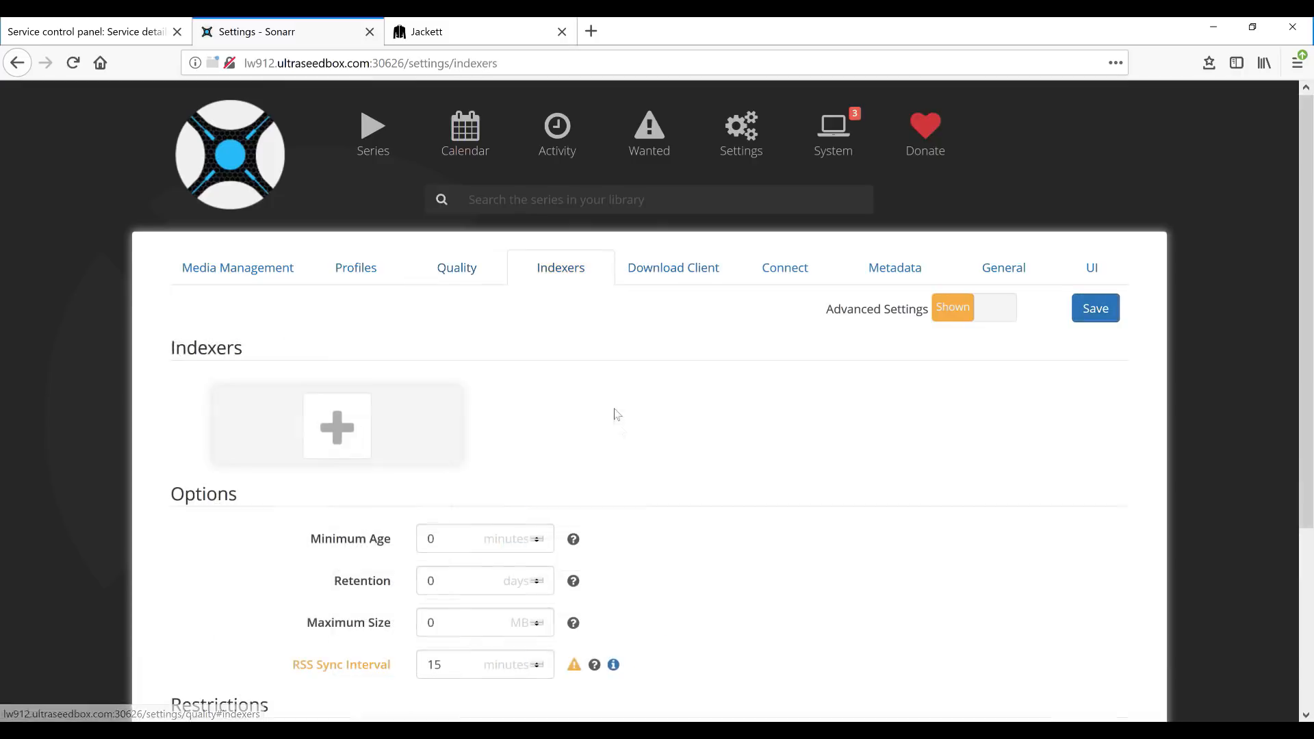
pyautogui.click(341, 410)
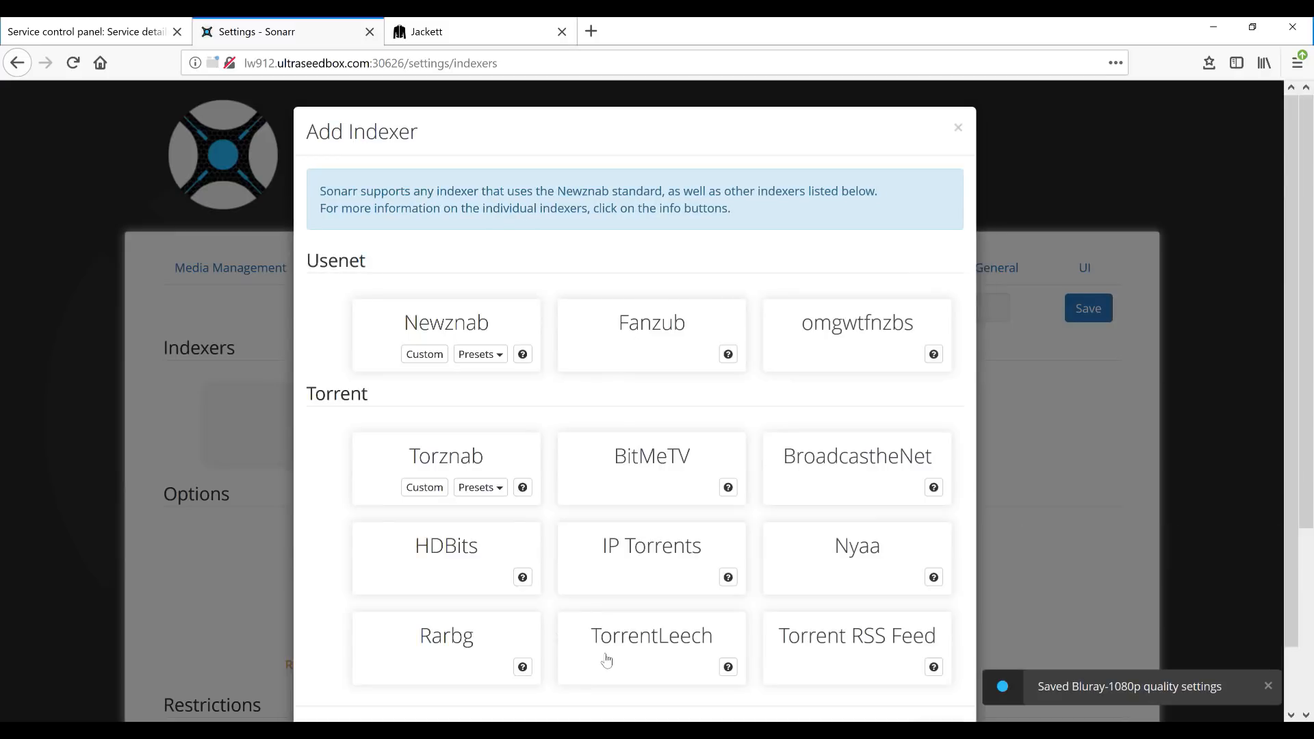
pyautogui.click(457, 648)
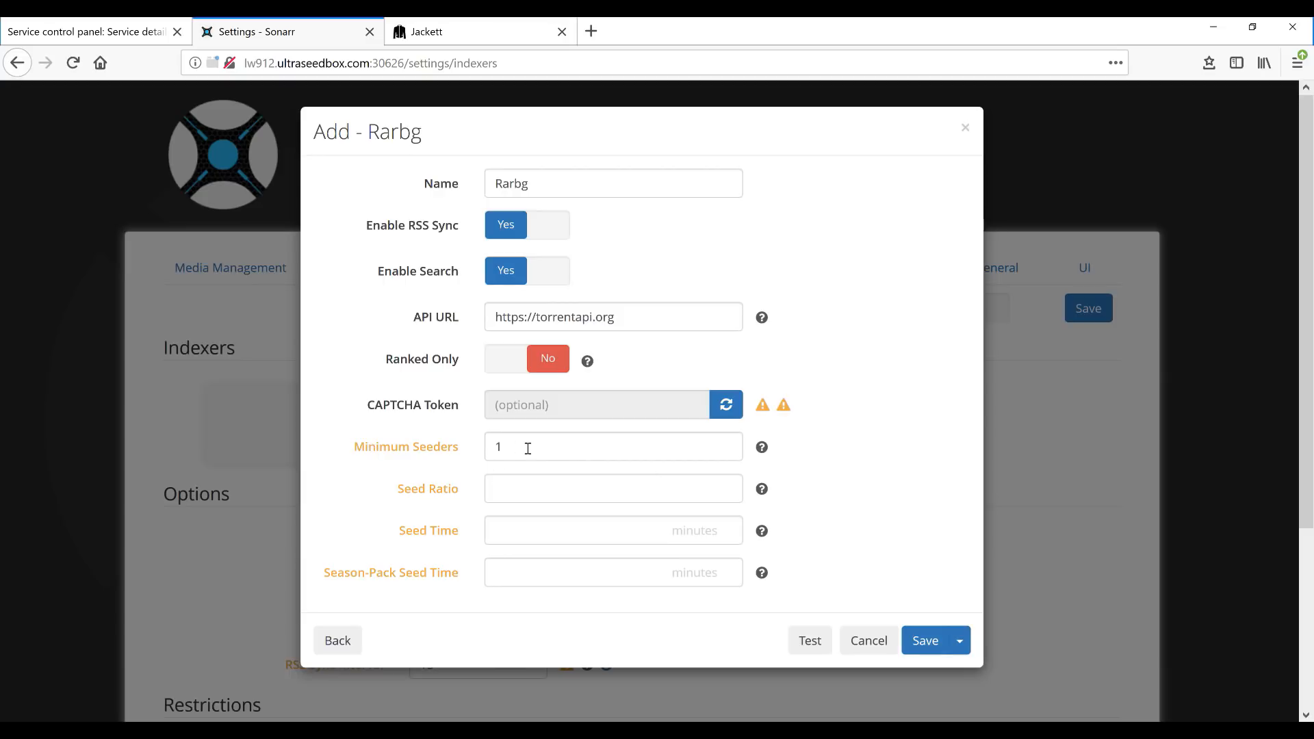
pyautogui.click(545, 487)
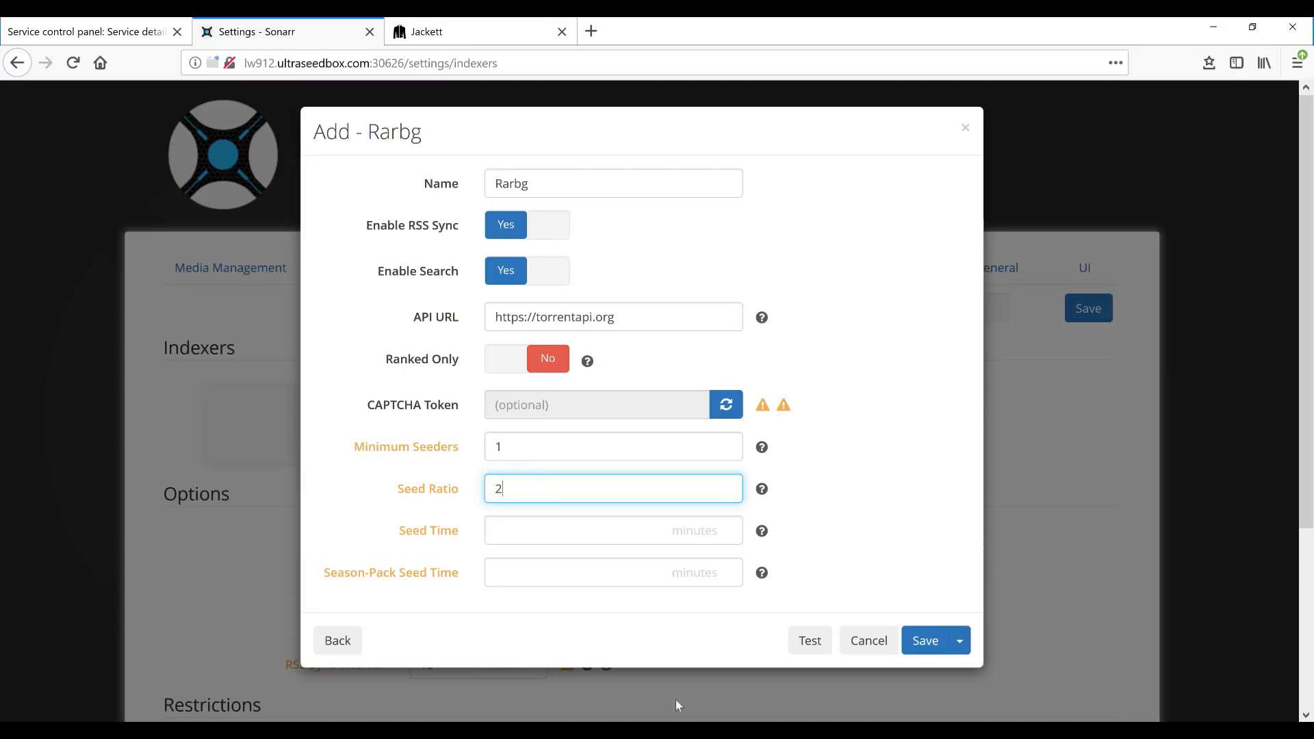
pyautogui.click(808, 639)
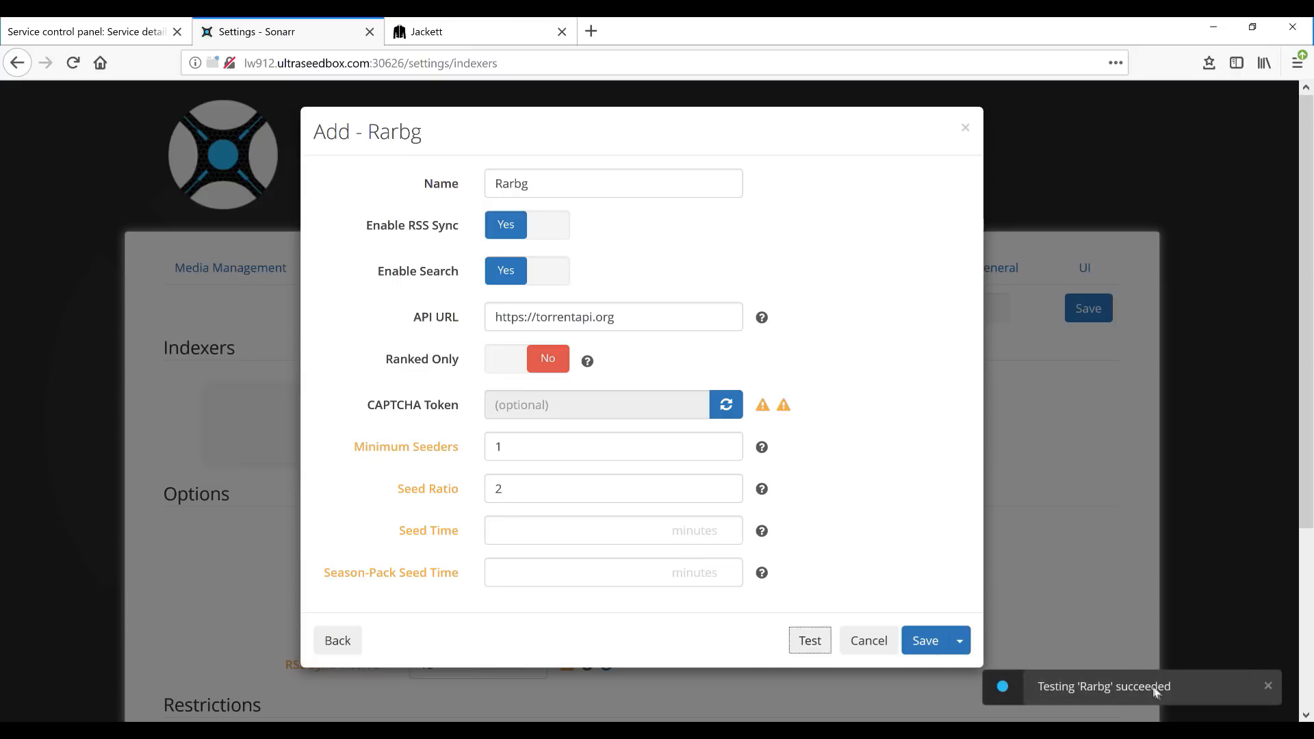
pyautogui.click(928, 643)
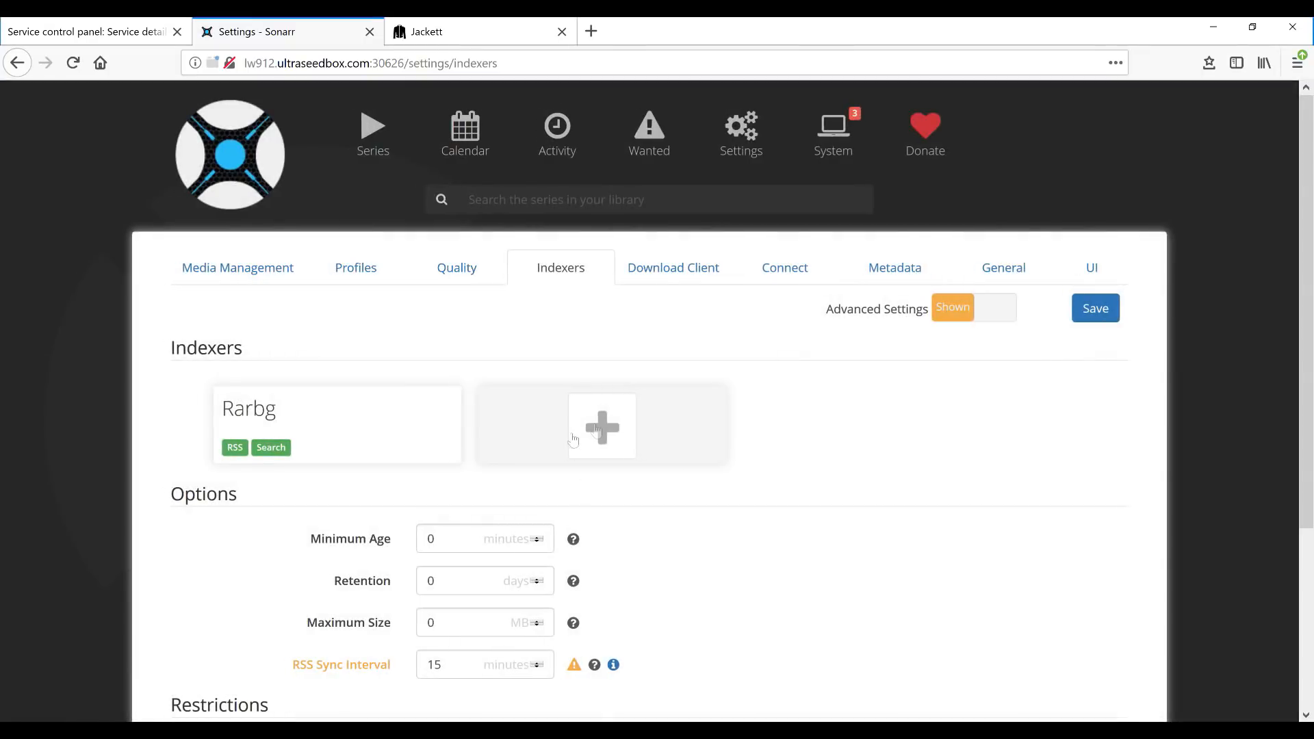
# - Create a Torznab indexer named 1337x, using the 1337x Torznab feed copied from Jackett as its URL
pyautogui.click(597, 430)
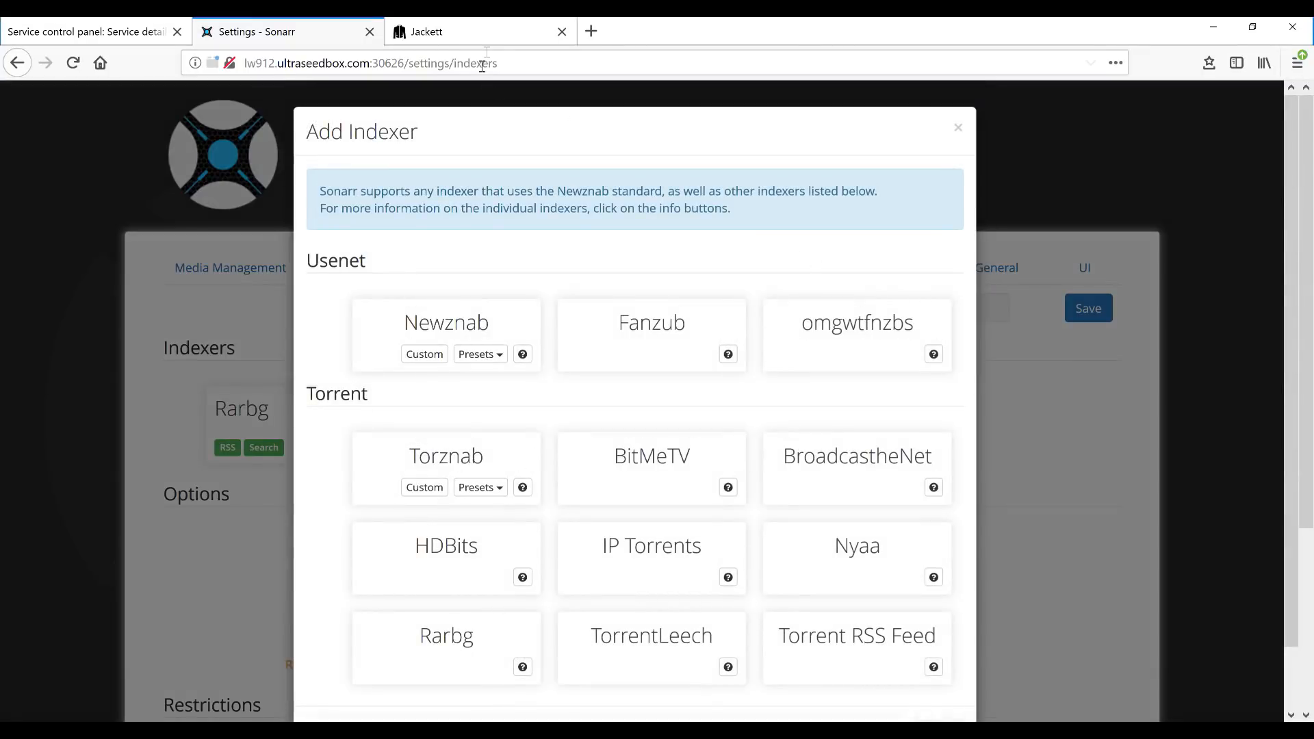
pyautogui.click(483, 45)
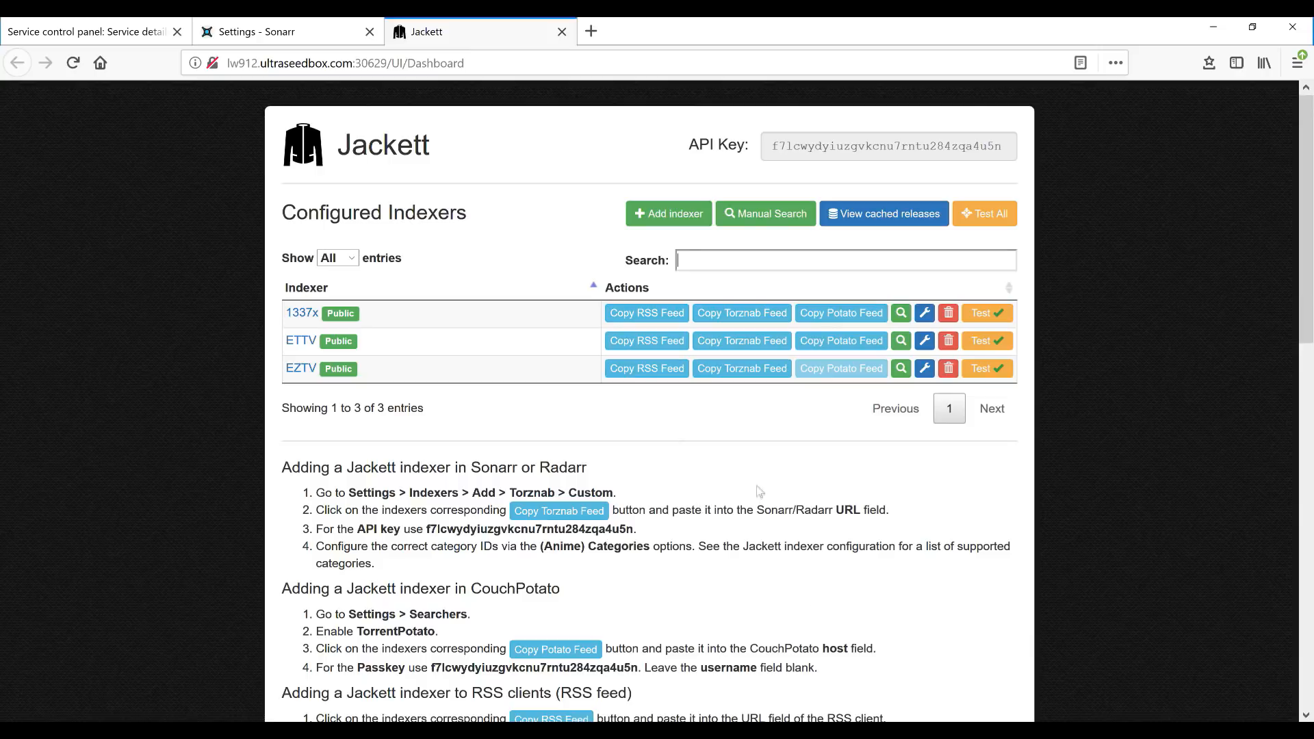
pyautogui.click(730, 320)
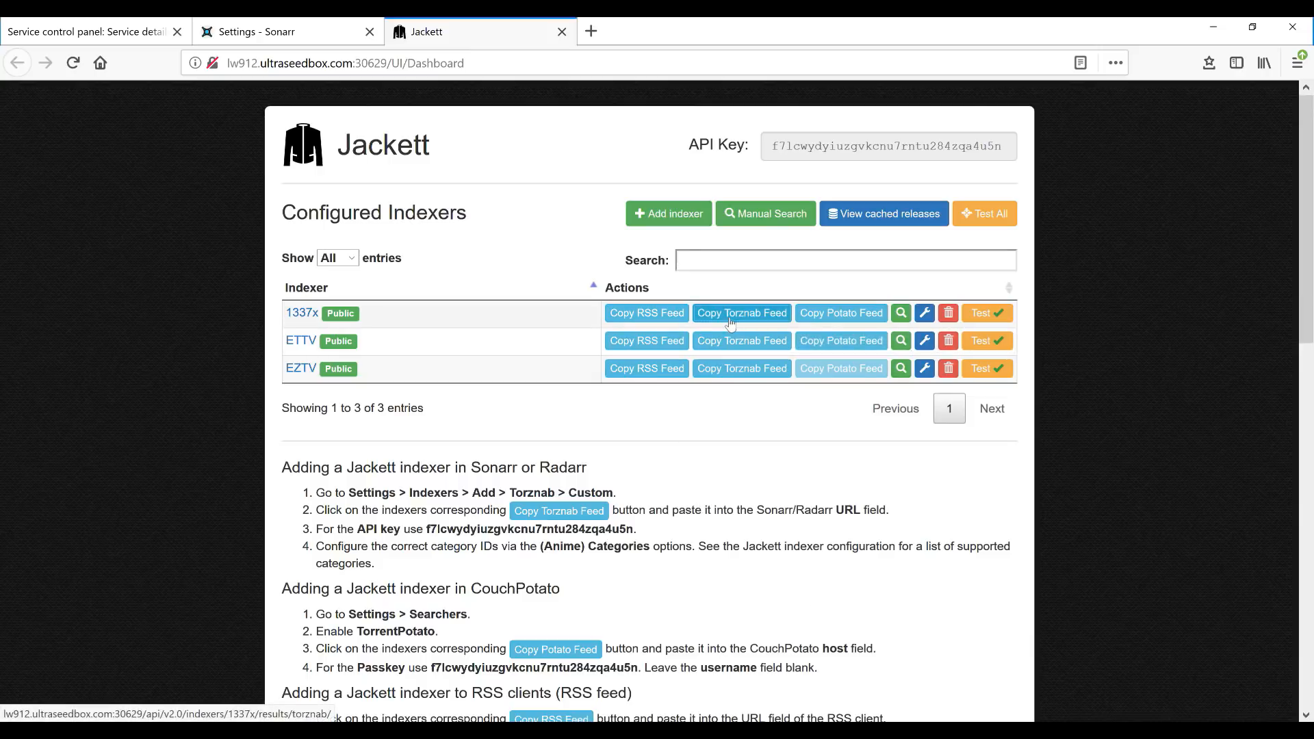
pyautogui.click(319, 34)
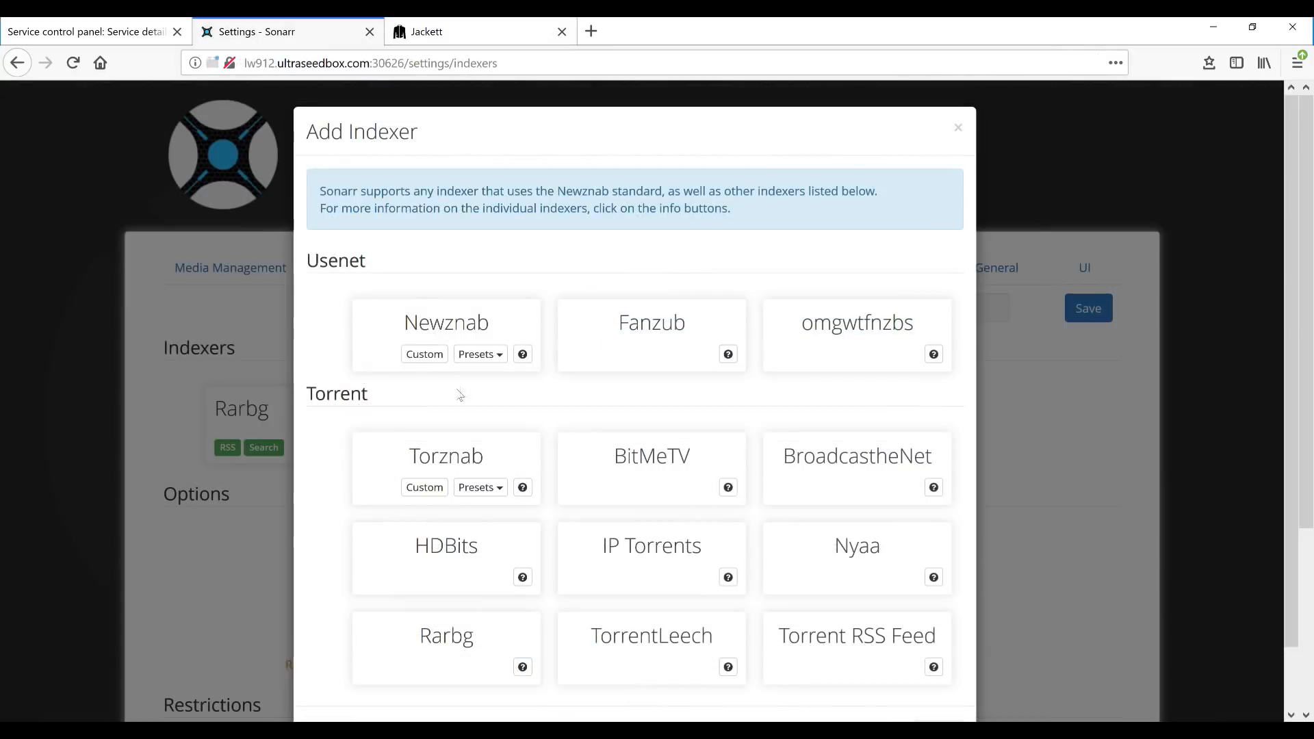
pyautogui.click(445, 449)
pyautogui.click(549, 183)
pyautogui.write('1337x')
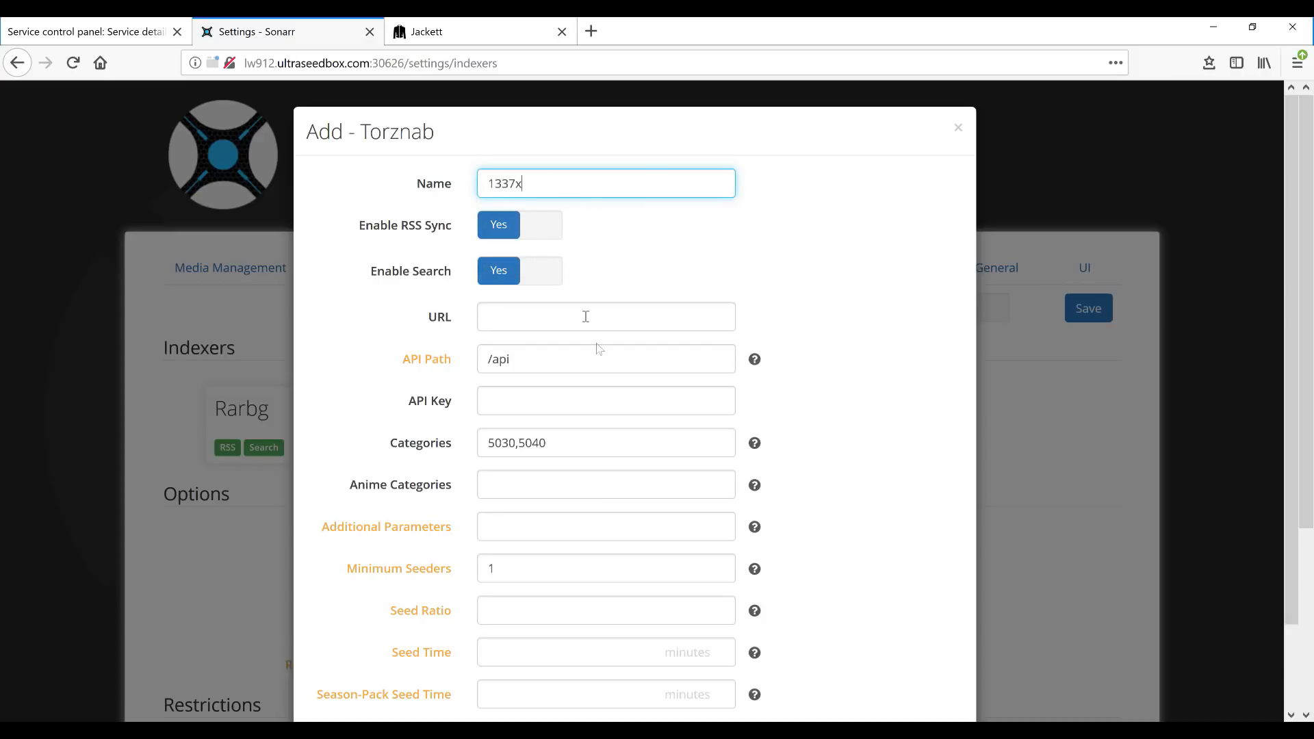
pyautogui.click(582, 313)
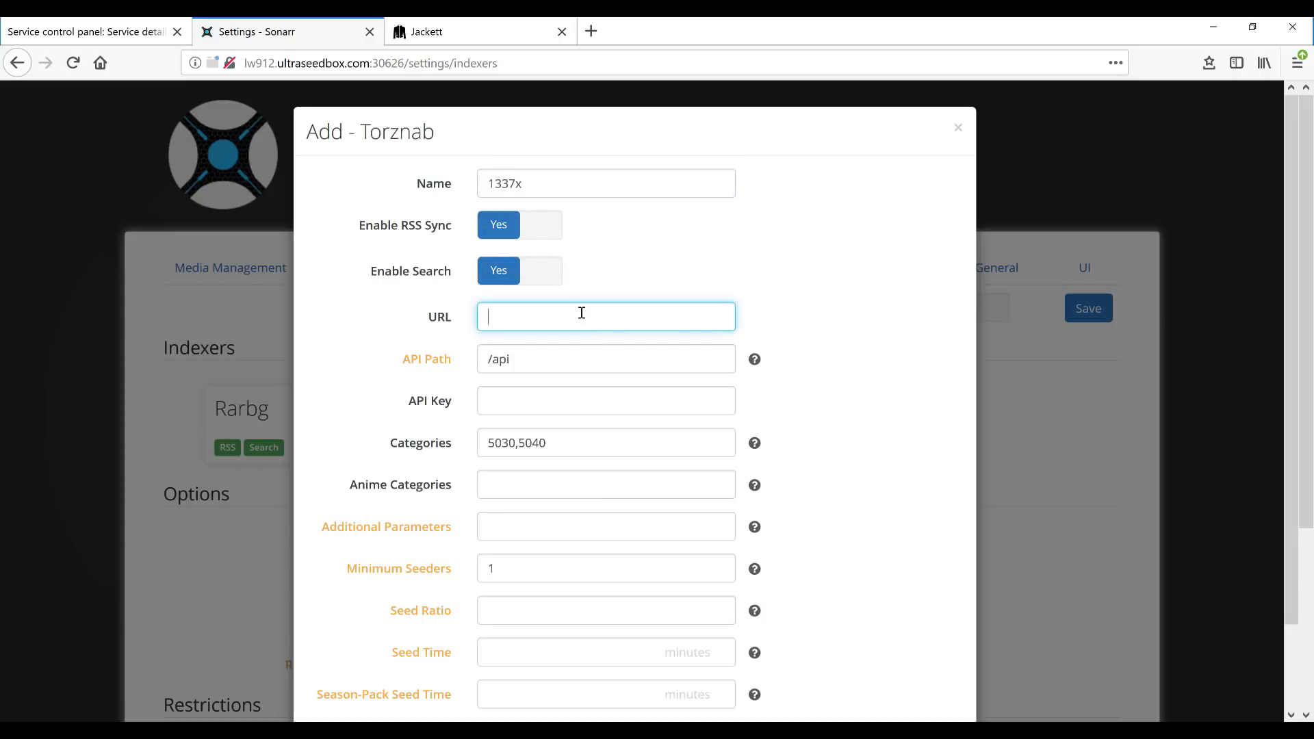
pyautogui.write('http://lw912.ultraseedbox.com:30629/api/v2.0/indexers/1337x/results/torznab/')
# - Copy the API key from Jackett and paste it into the 1337x indexer's API Key field in Sonarr
pyautogui.click(472, 32)
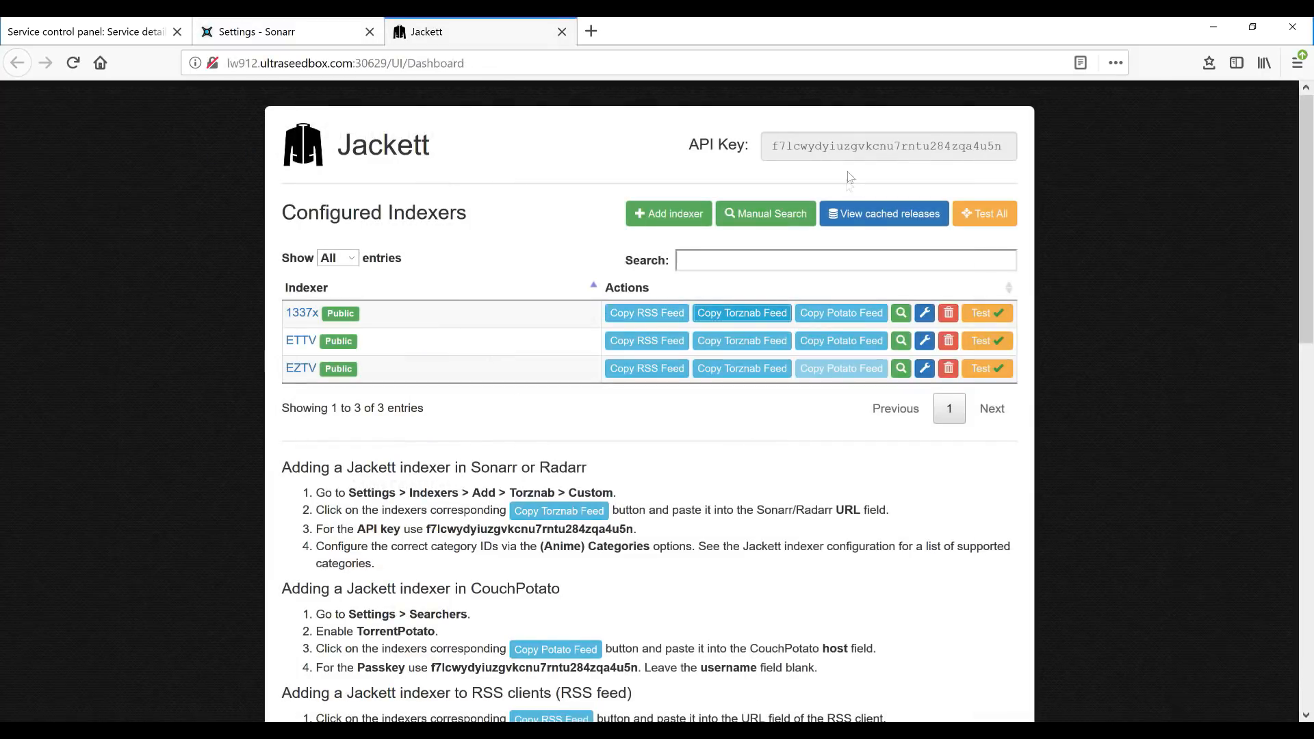
pyautogui.click(847, 151)
pyautogui.hotkey('ctrl', 'c')
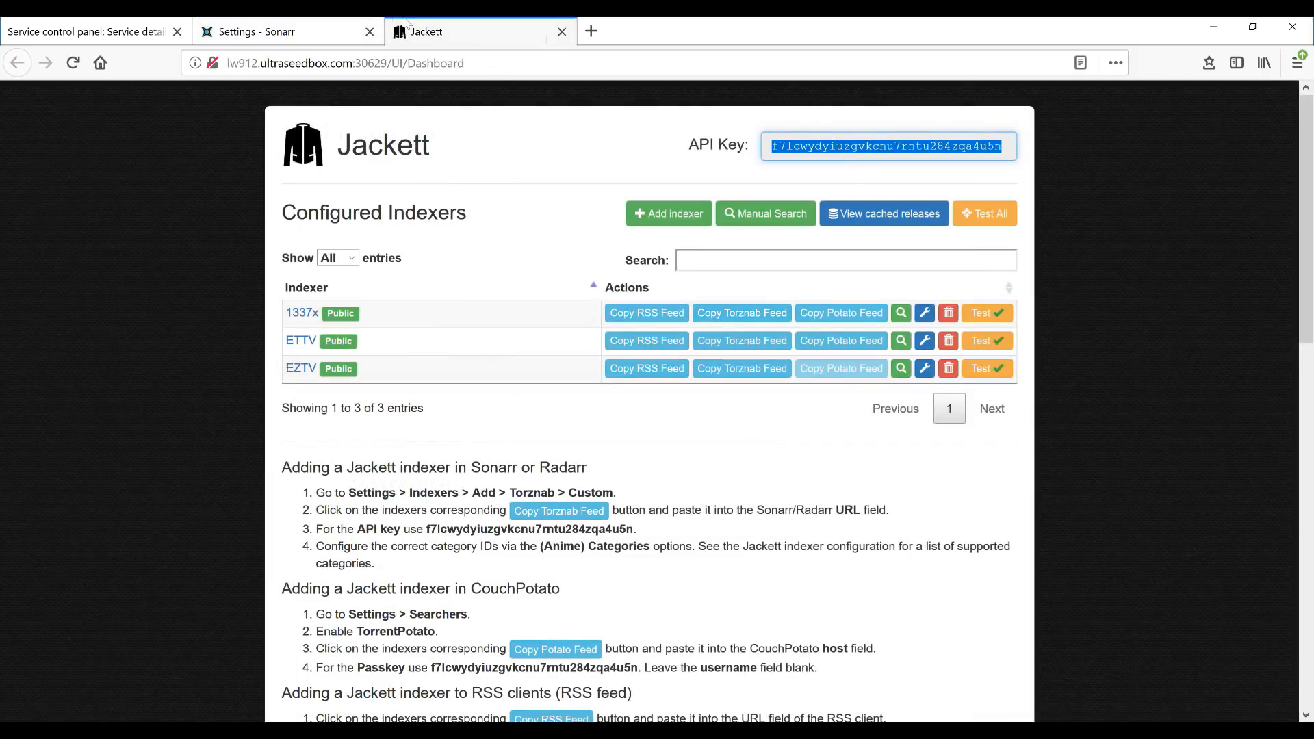
pyautogui.click(271, 38)
pyautogui.click(546, 406)
pyautogui.hotkey('ctrl', 'v')
# - Set the 1337x indexer's seed ratio to 2, test the indexer and save it
pyautogui.scroll(-2, 587, 484)
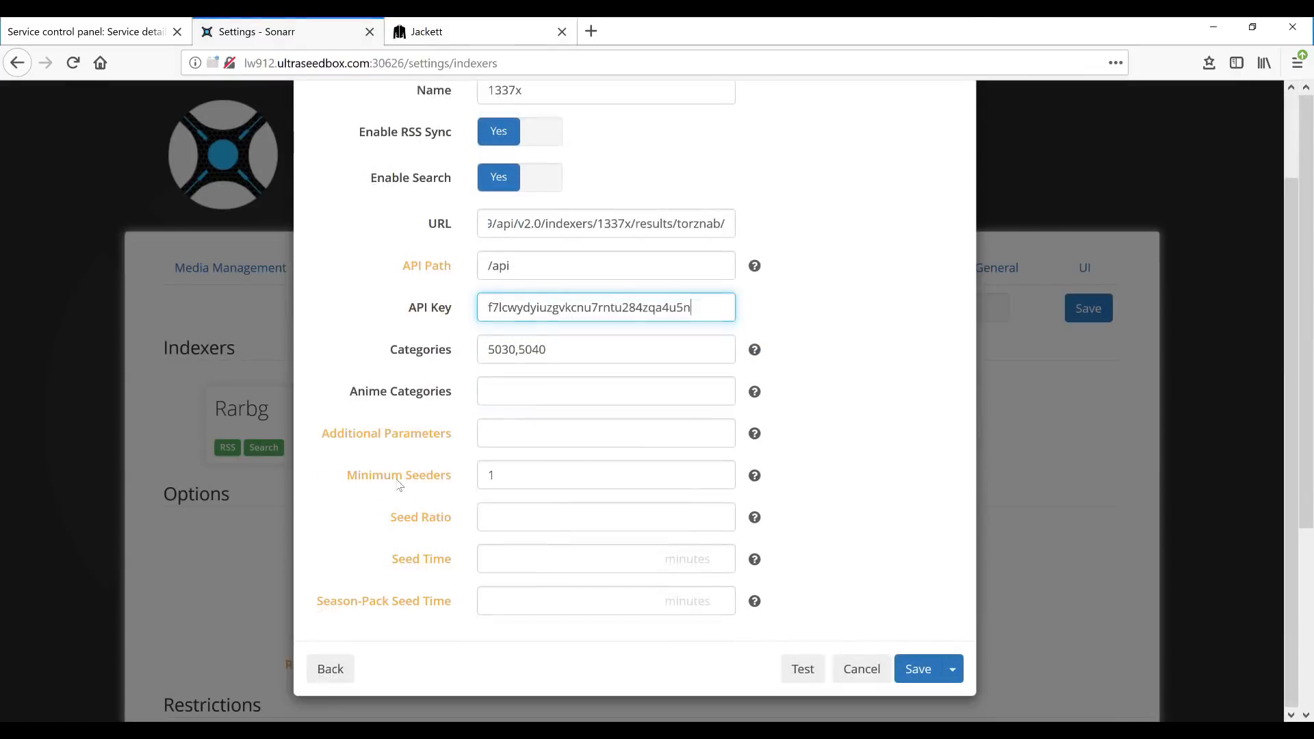
pyautogui.click(527, 519)
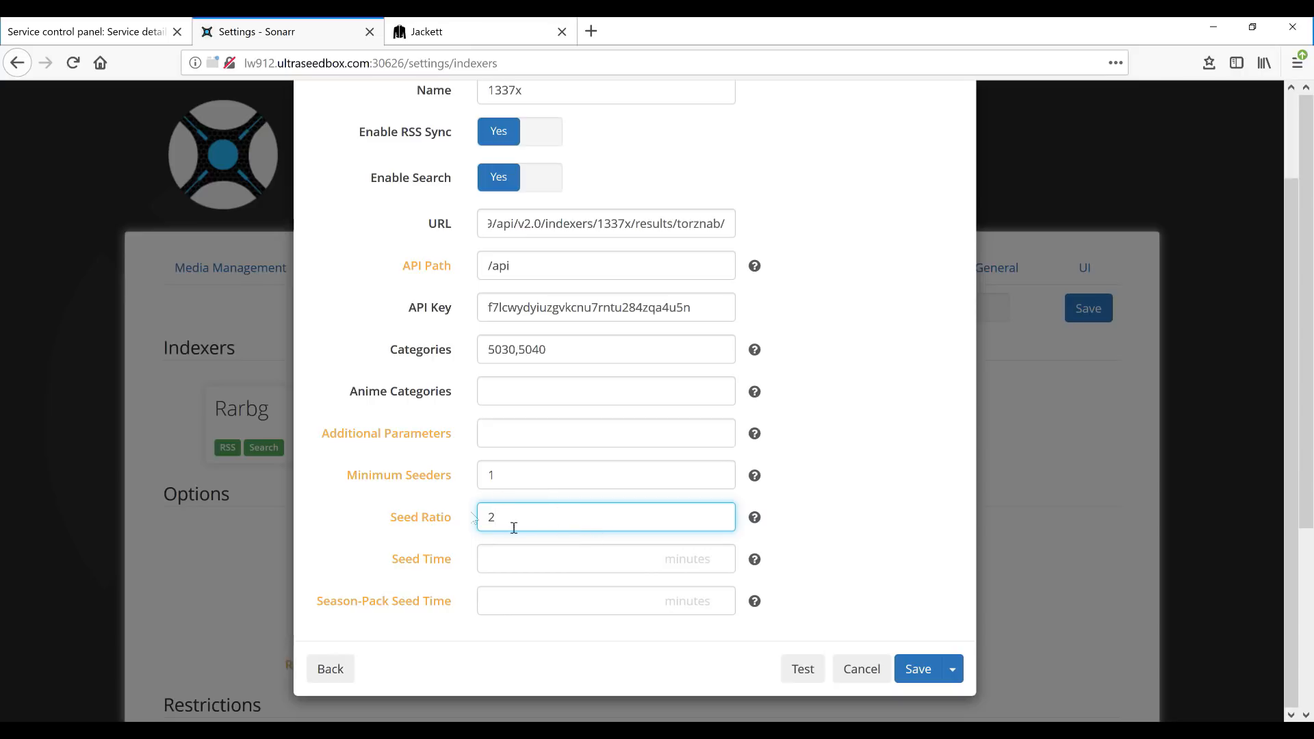
pyautogui.click(815, 674)
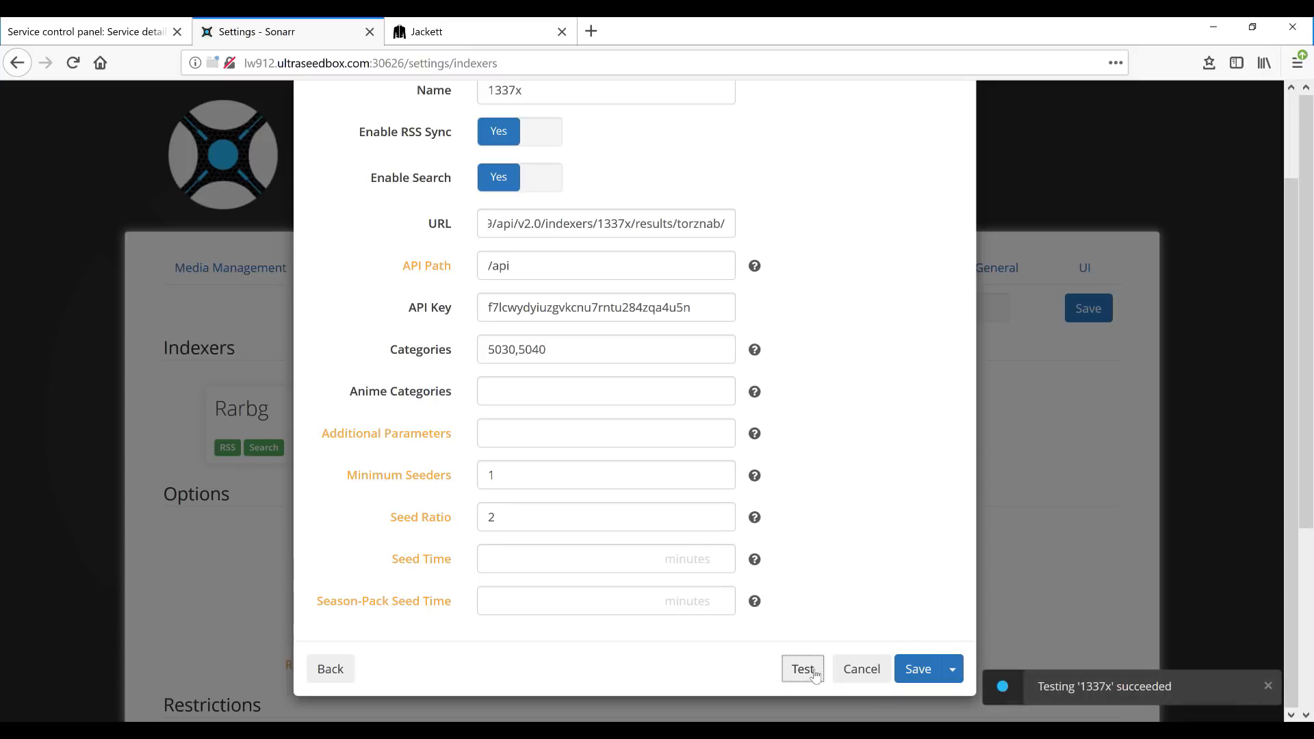
pyautogui.click(918, 669)
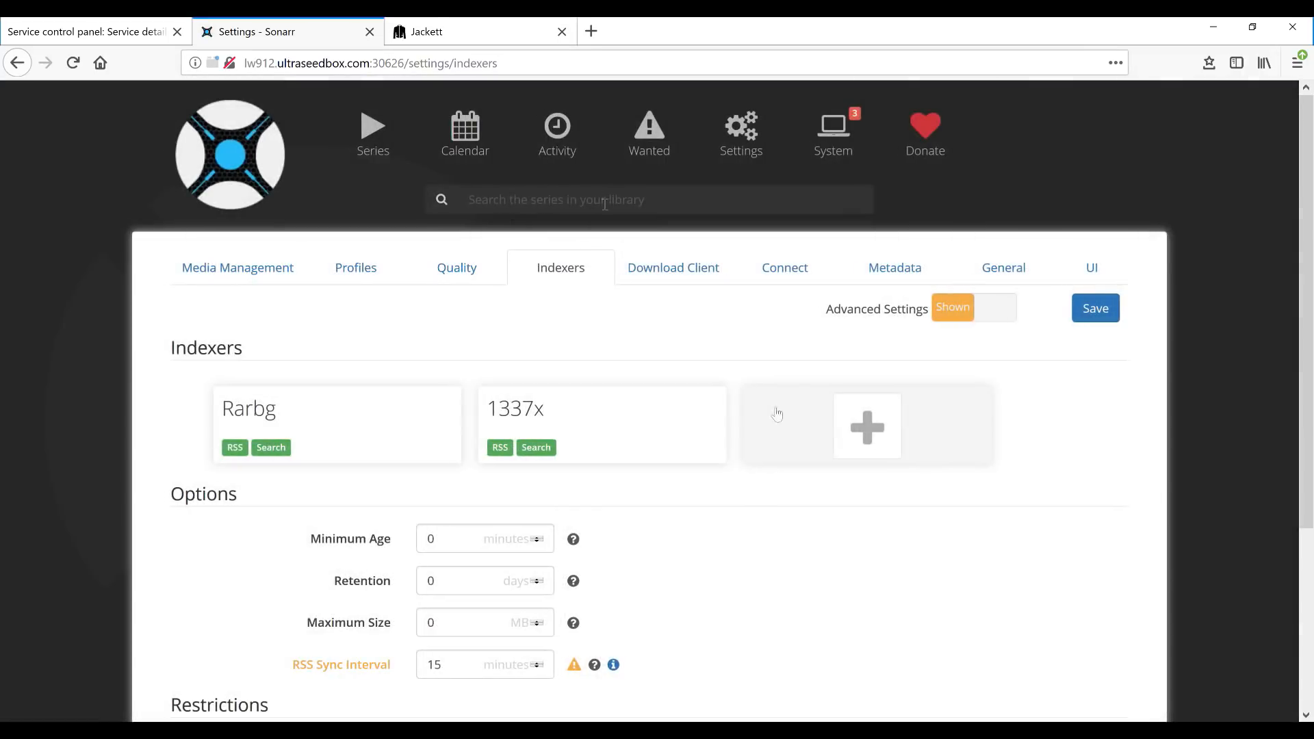
# - Create another Torznab indexer named ETTV, using the ETTV Torznab feed copied from Jackett as its URL
pyautogui.click(861, 428)
pyautogui.click(489, 38)
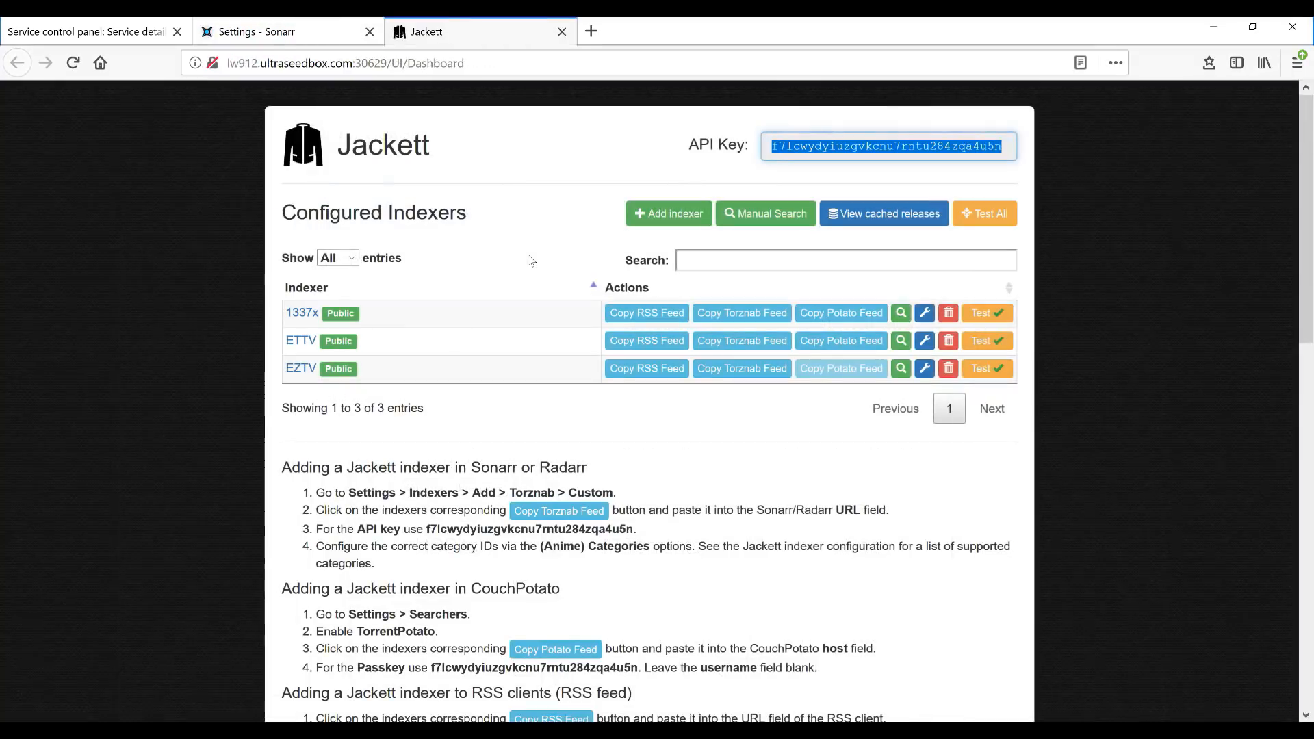
pyautogui.click(742, 341)
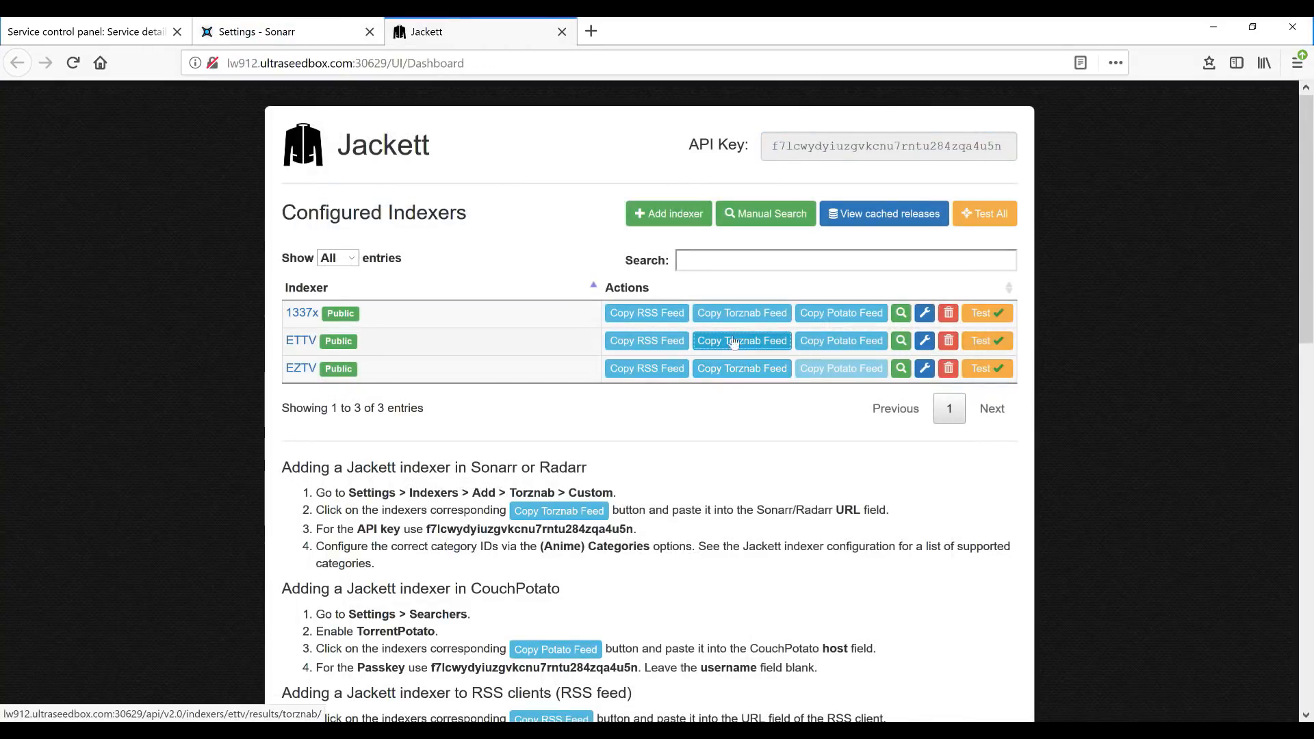
pyautogui.click(256, 31)
pyautogui.click(475, 467)
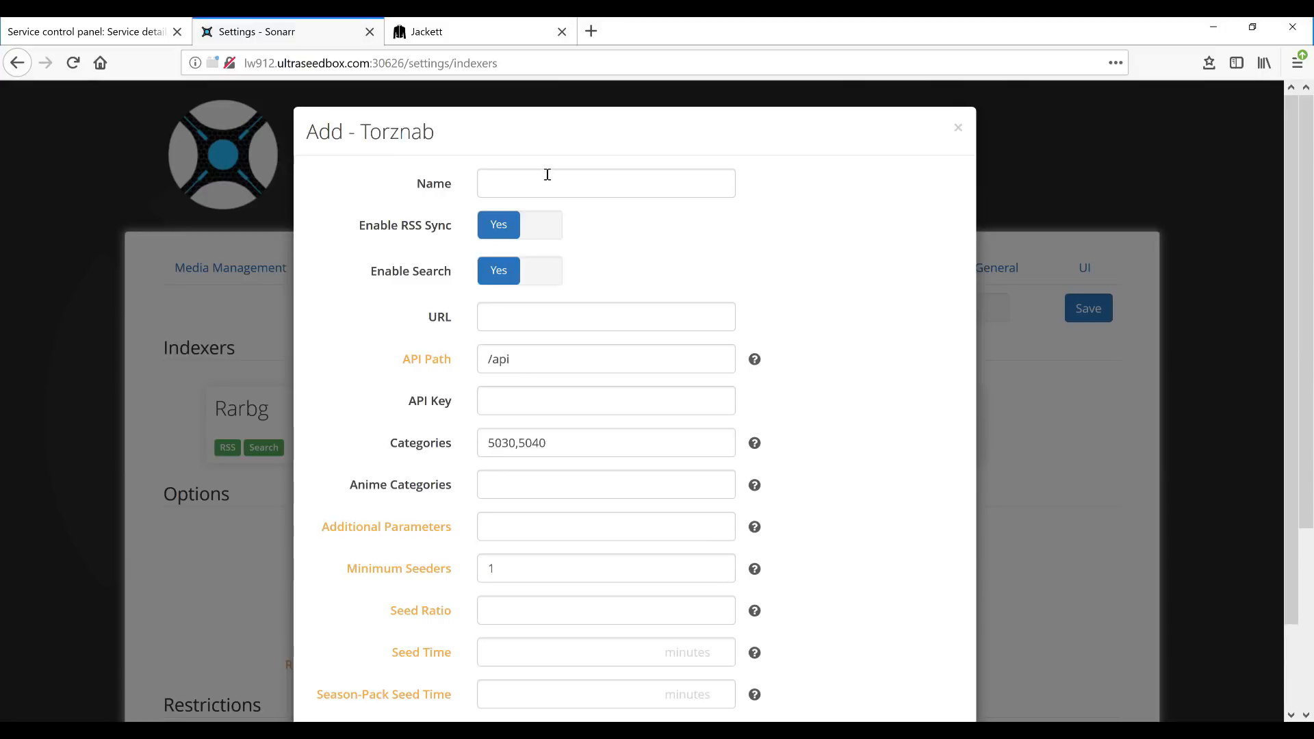
pyautogui.write('ETTV')
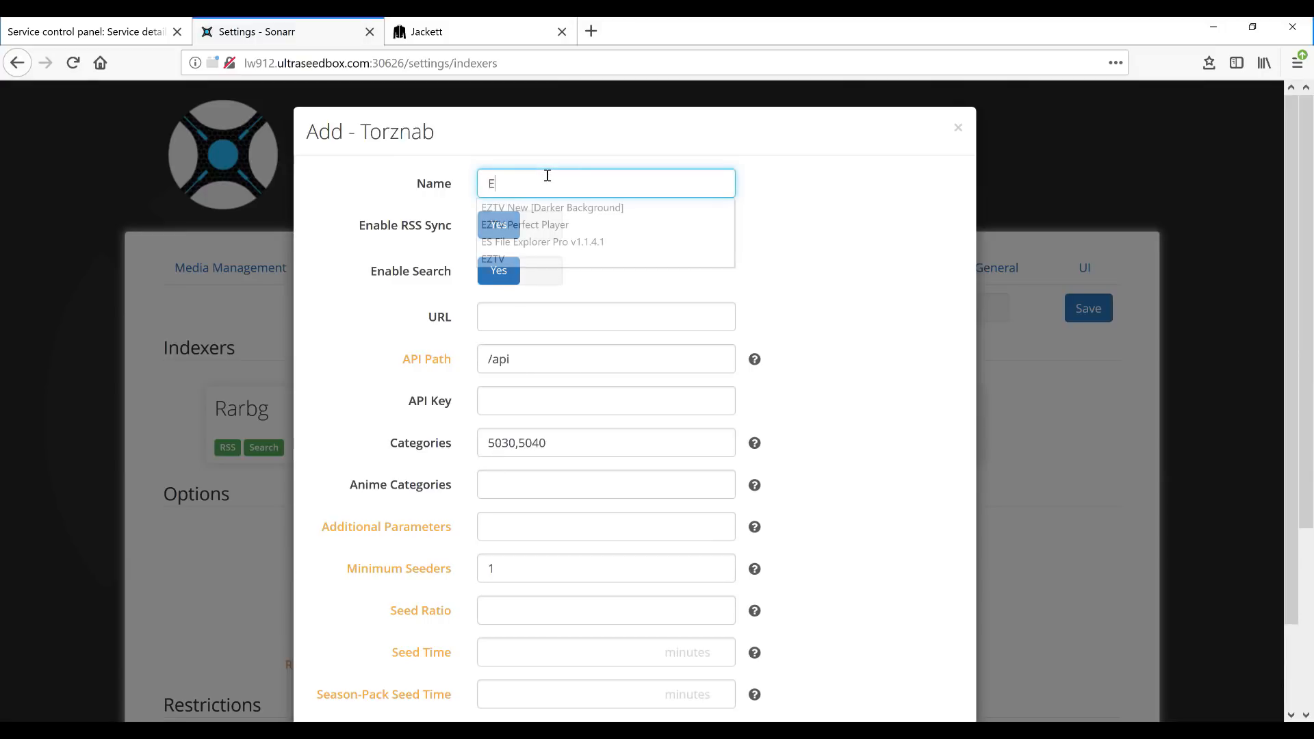
pyautogui.click(555, 310)
pyautogui.write('http://lw912.ultraseedbox.com:30629/api/v2.0/indexers/ettv/results/torznab/')
# - Copy the API key from Jackett and paste it into the ETTV indexer's API Key field in Sonarr
pyautogui.click(461, 31)
pyautogui.click(864, 151)
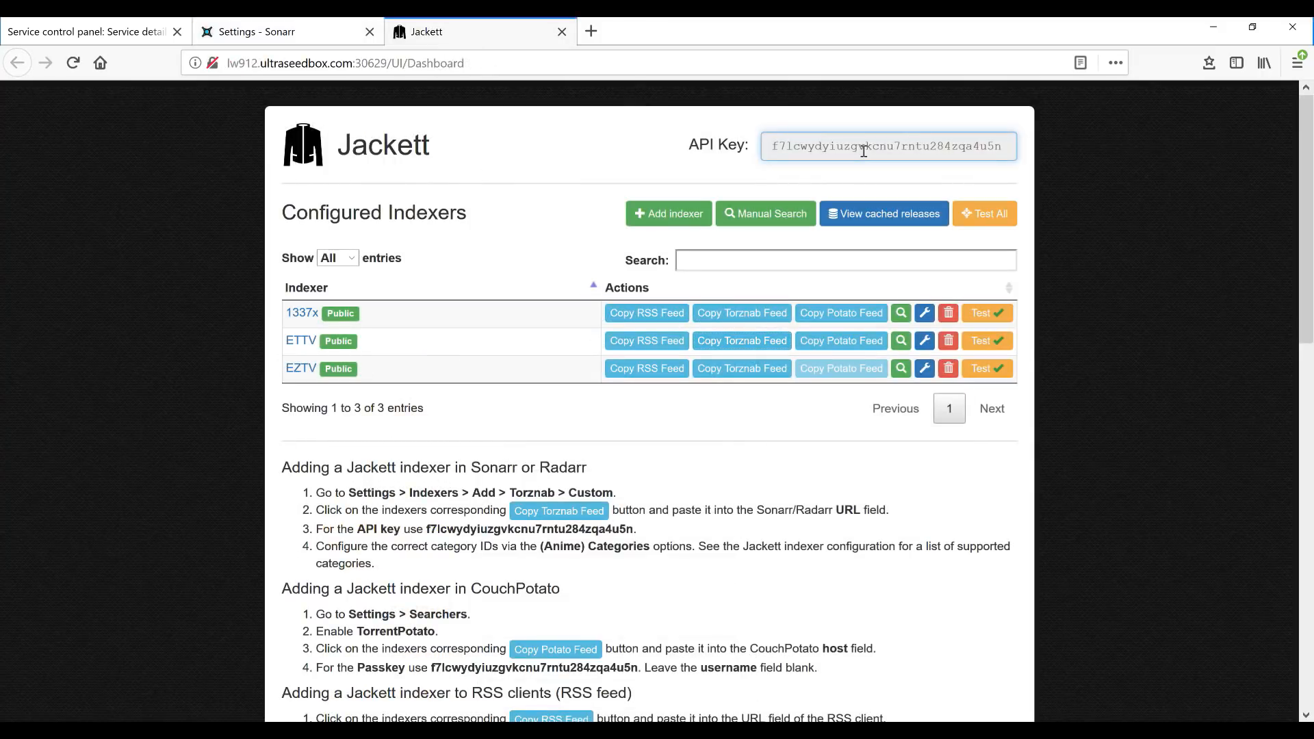
pyautogui.click(864, 151)
pyautogui.click(864, 151)
pyautogui.hotkey('ctrl', 'c')
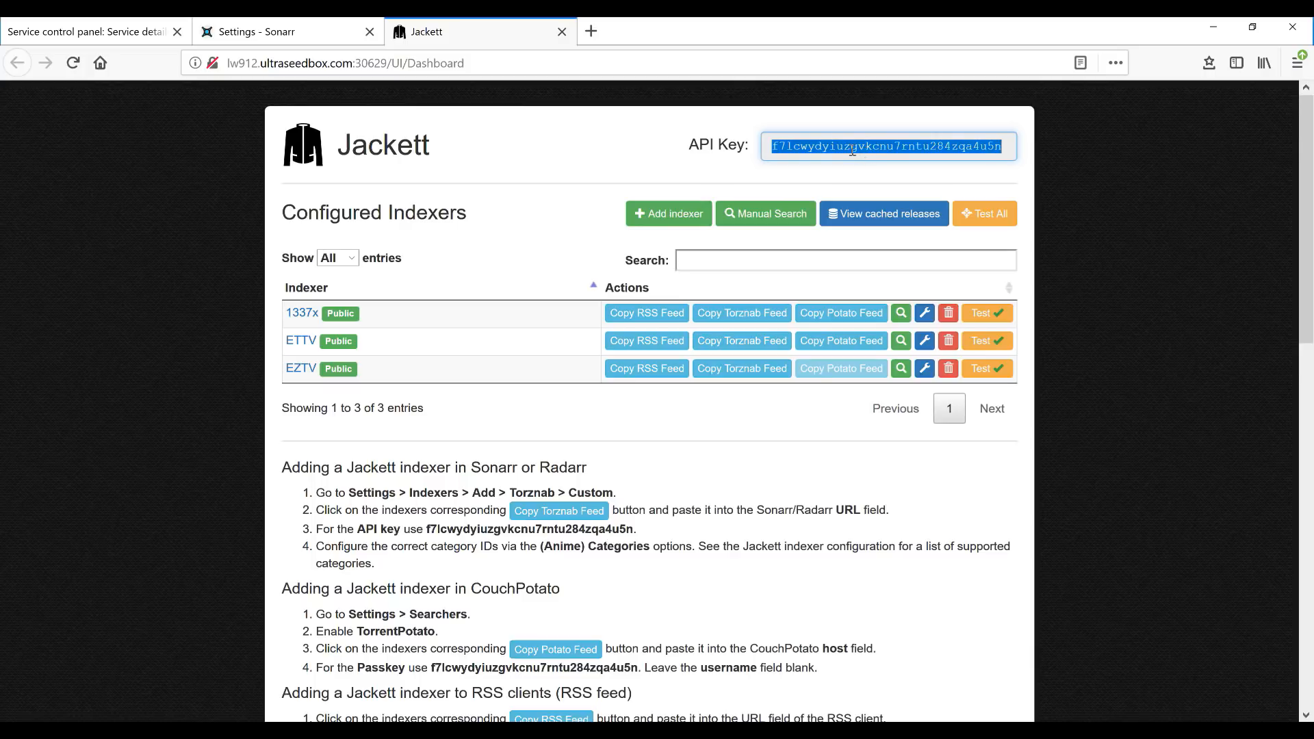
pyautogui.click(257, 31)
pyautogui.click(522, 401)
pyautogui.hotkey('ctrl', 'v')
# - Set the ETTV indexer's seed ratio to 2, test the indexer and save it
pyautogui.click(521, 608)
pyautogui.write('2')
pyautogui.scroll(-2, 819, 557)
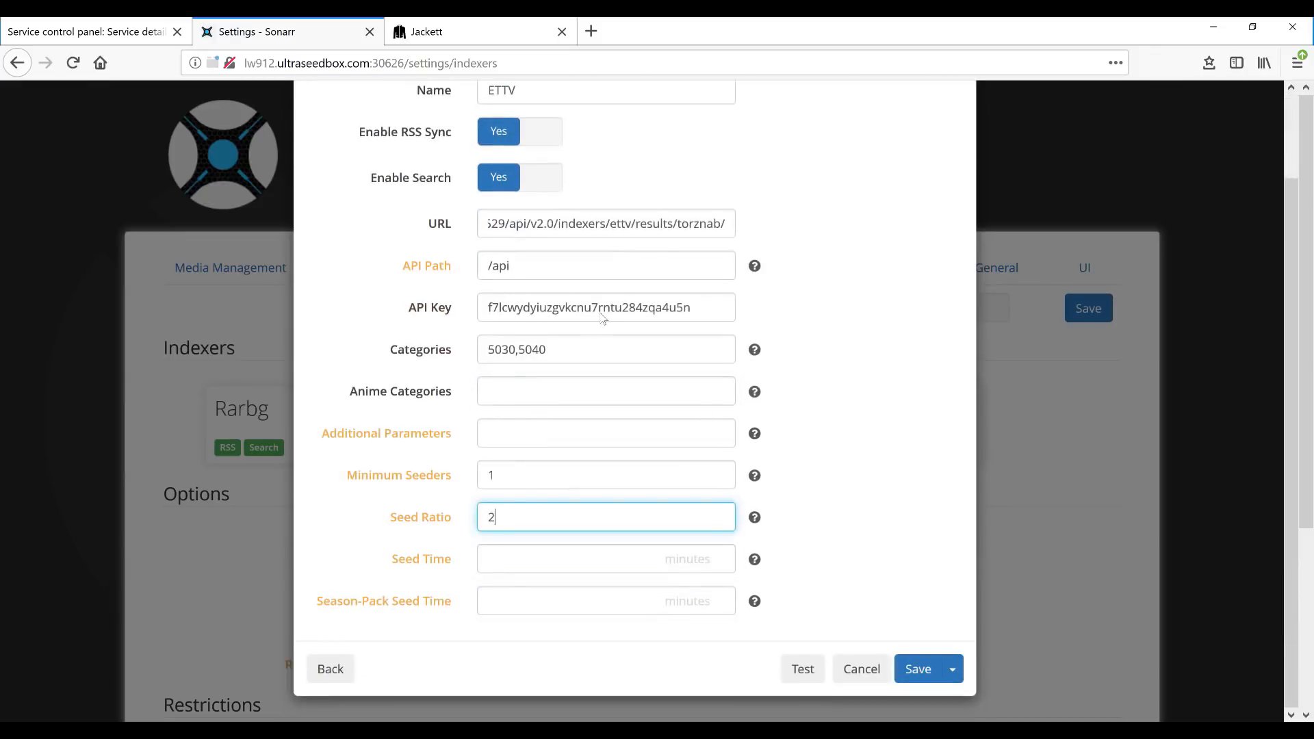
pyautogui.click(802, 670)
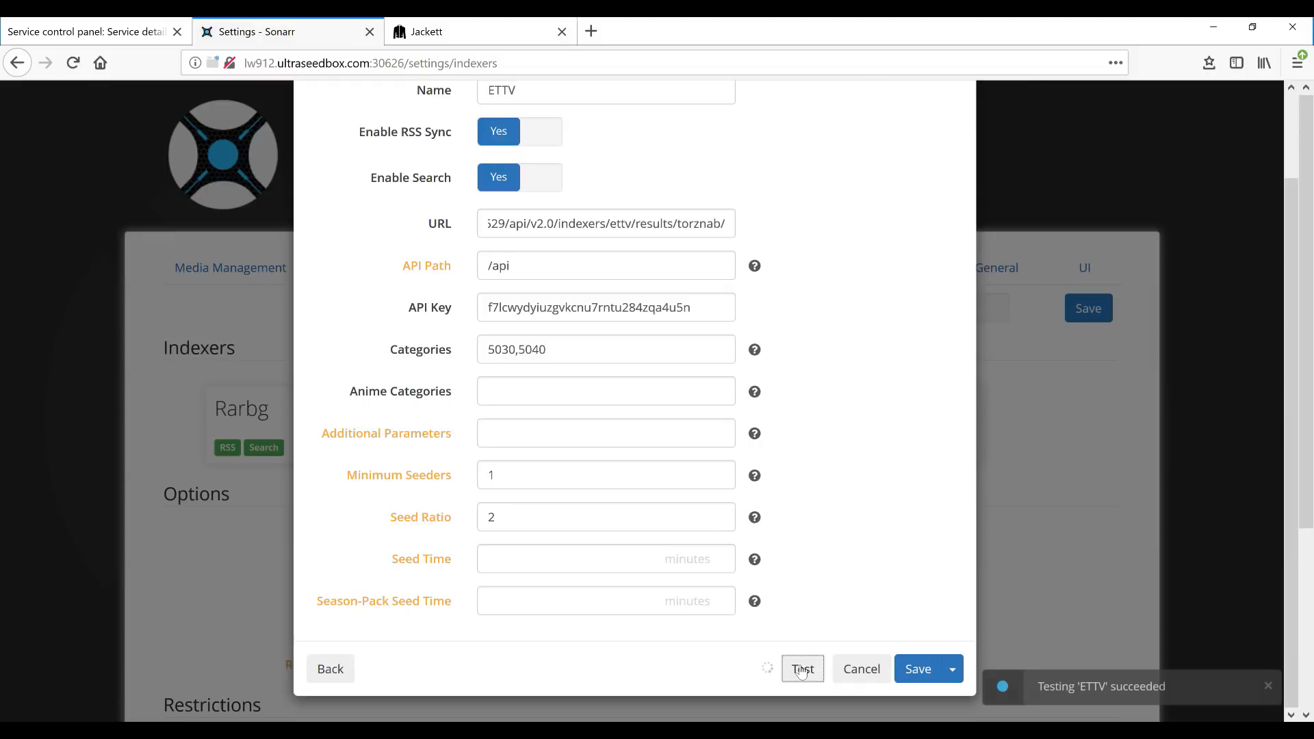
pyautogui.click(918, 669)
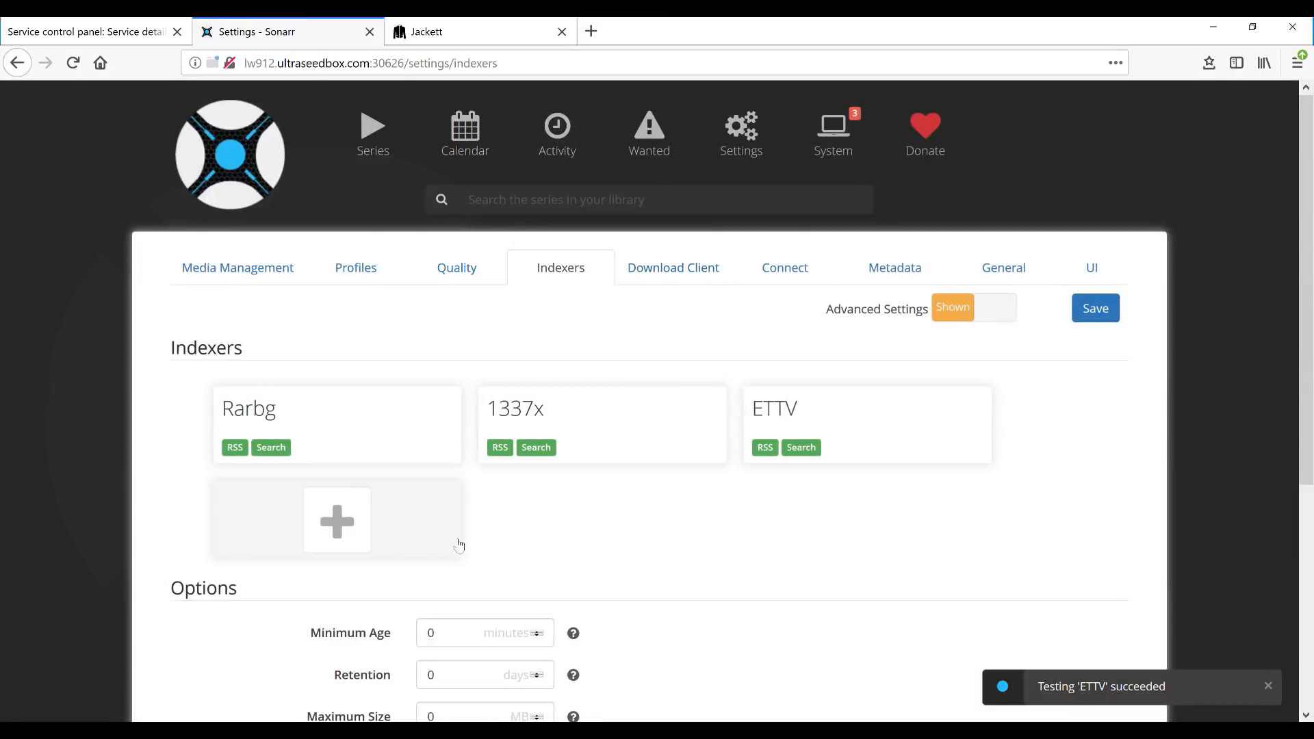
# - Create another Torznab indexer in Sonarr named EZTV, using the EZTV Torznab feed copied from Jackett as its URL
pyautogui.click(339, 526)
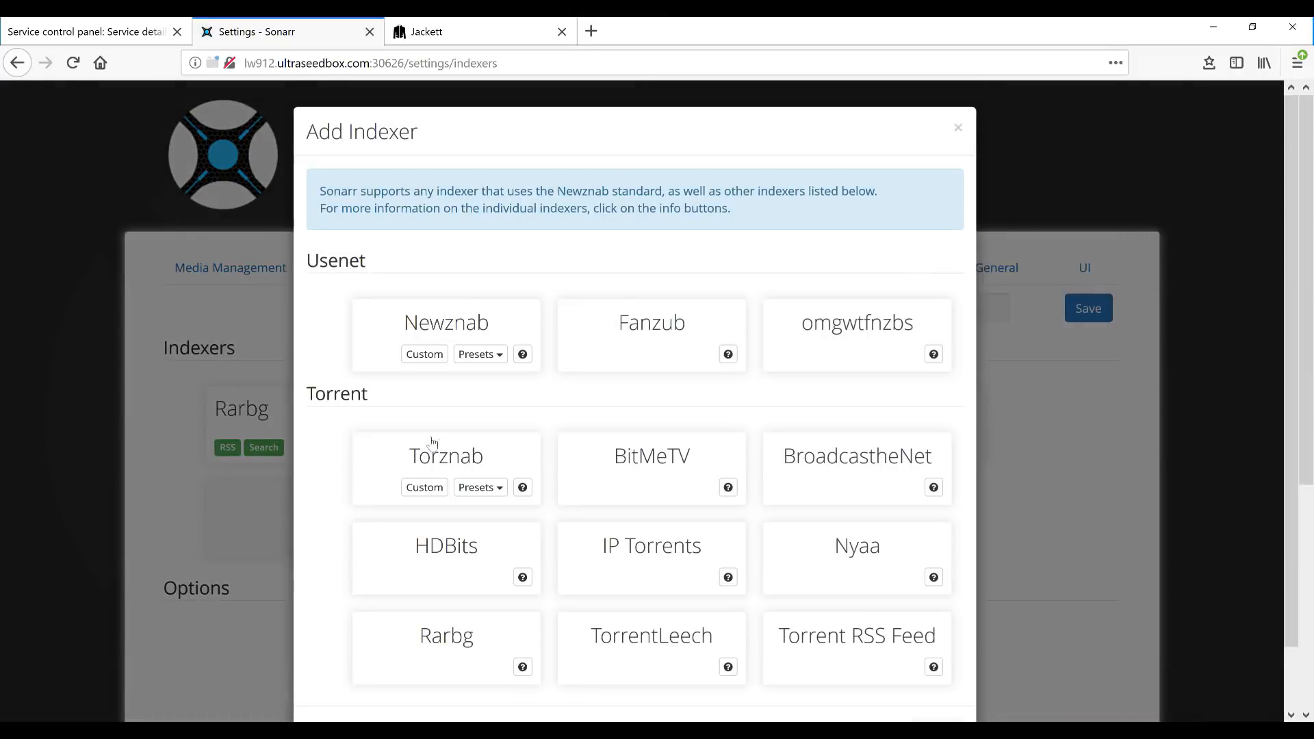
pyautogui.click(463, 471)
pyautogui.click(463, 31)
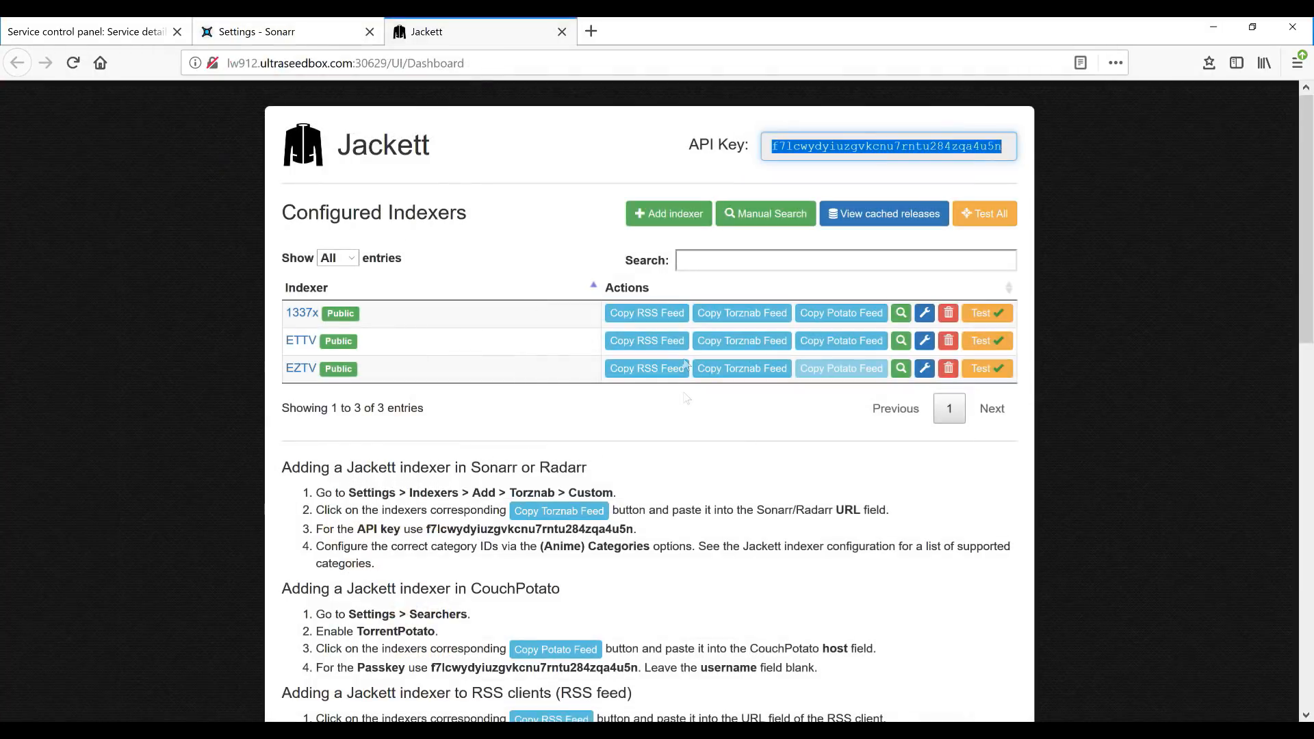
pyautogui.click(723, 380)
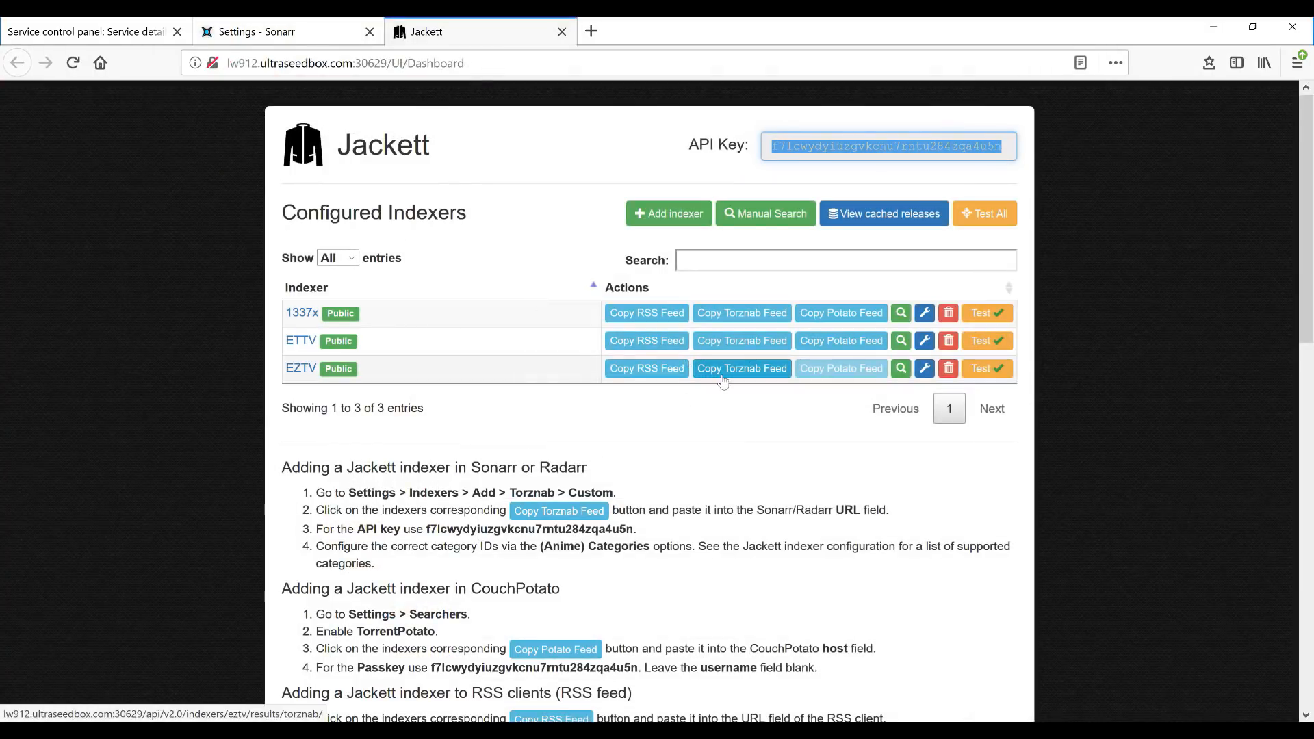
pyautogui.click(273, 30)
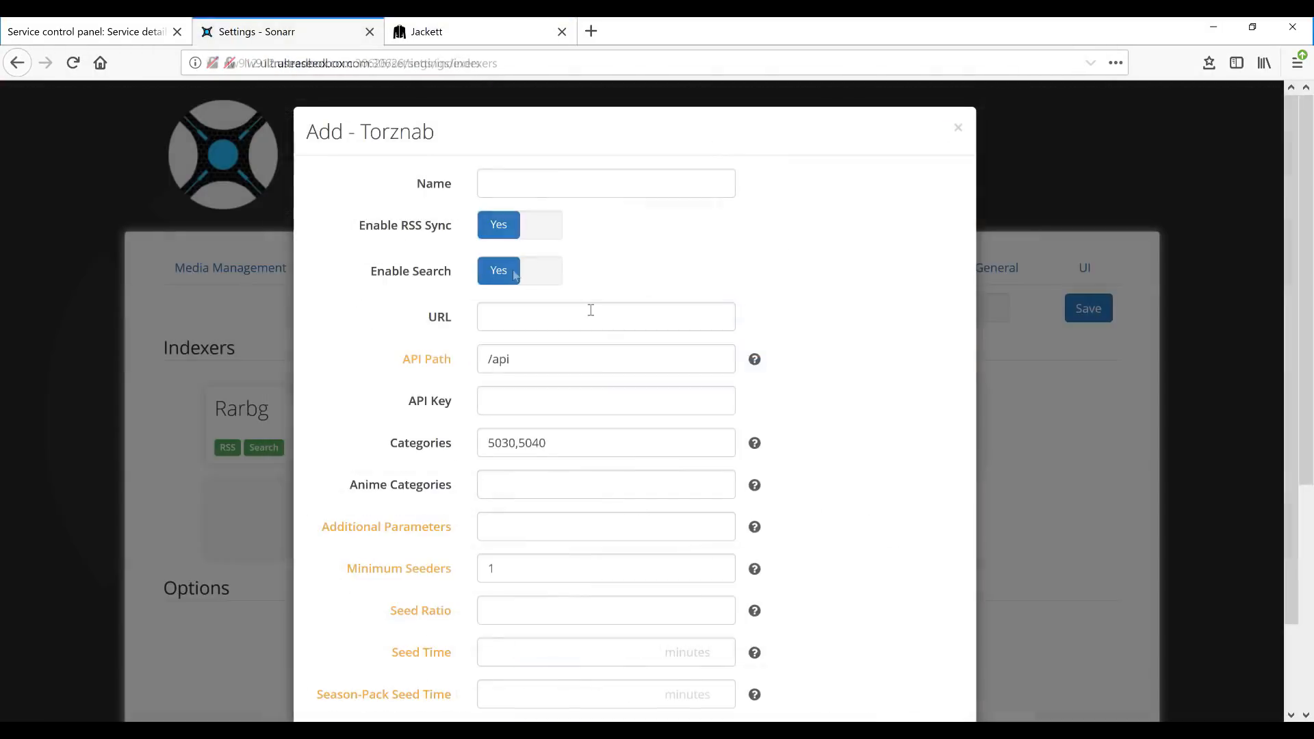
pyautogui.click(538, 181)
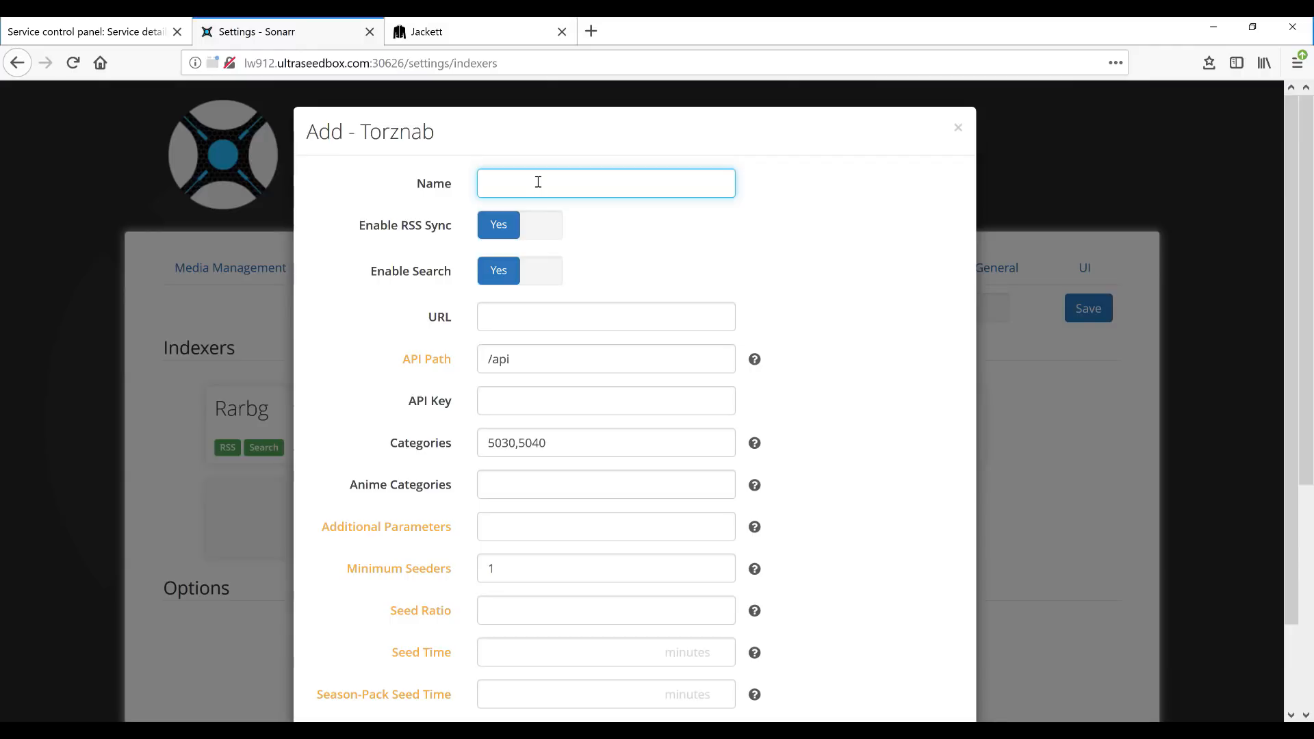
pyautogui.write('EZTV')
pyautogui.click(529, 318)
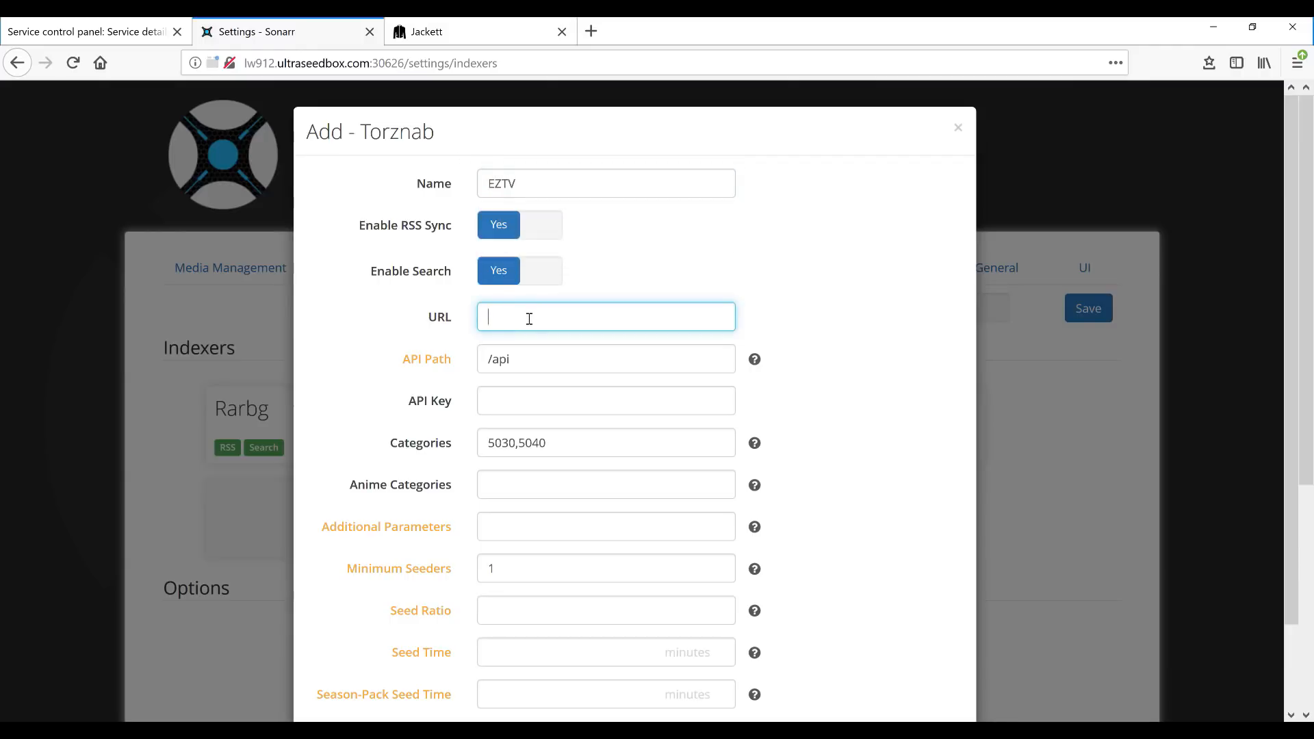
pyautogui.hotkey('ctrl', 'v')
# - Copy the API key from Jackett and paste it into the EZTV indexer's API Key field in Sonarr
pyautogui.click(479, 31)
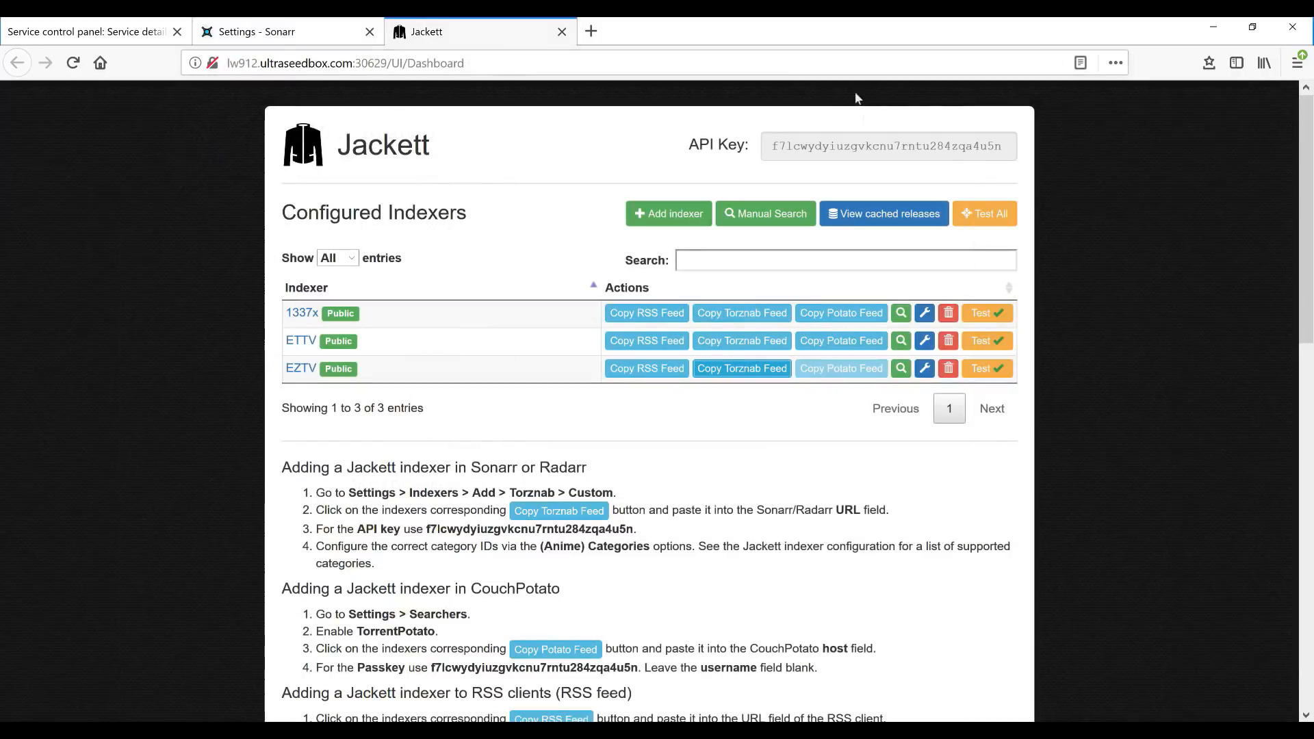
pyautogui.click(873, 149)
pyautogui.doubleClick(873, 150)
pyautogui.hotkey('ctrl', 'c')
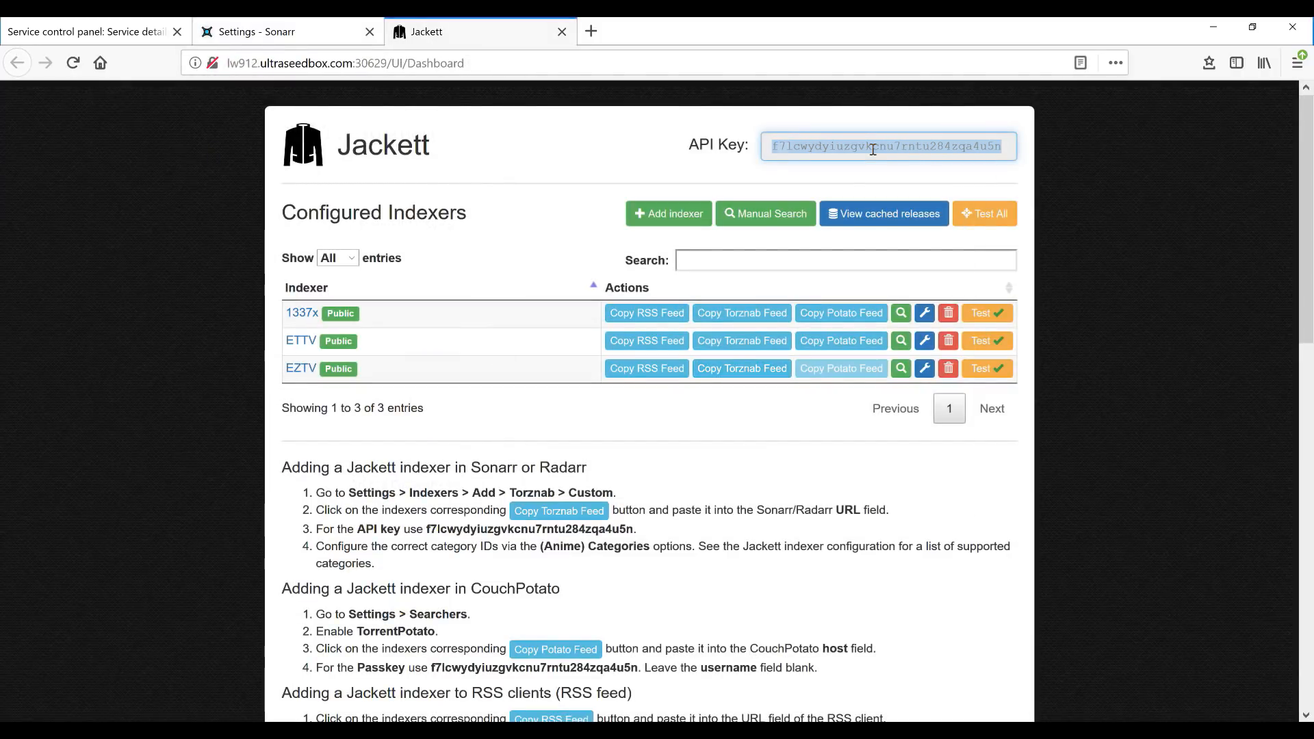
pyautogui.click(288, 32)
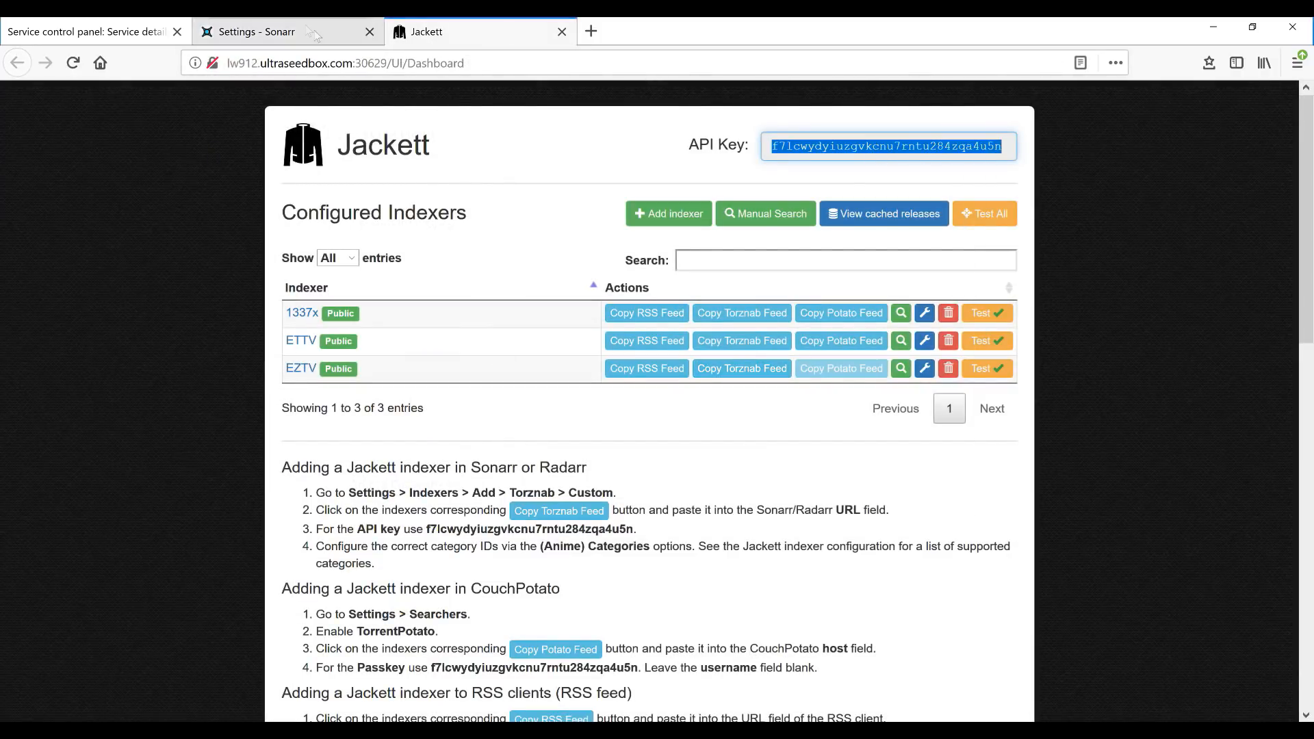
pyautogui.click(544, 392)
pyautogui.hotkey('ctrl', 'v')
# - Set the EZTV indexer's seed ratio to 2, test the indexer and save it
pyautogui.scroll(-2, 575, 548)
pyautogui.click(524, 521)
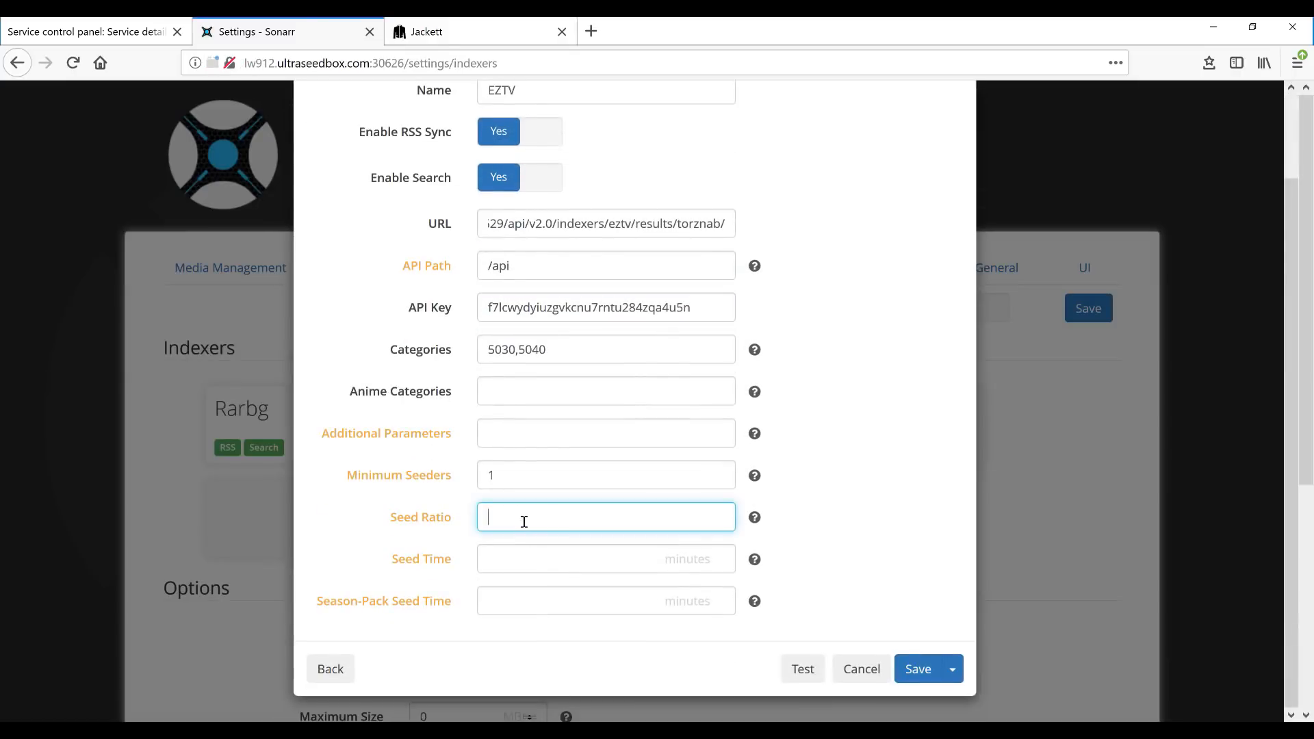
pyautogui.write('2')
pyautogui.click(804, 671)
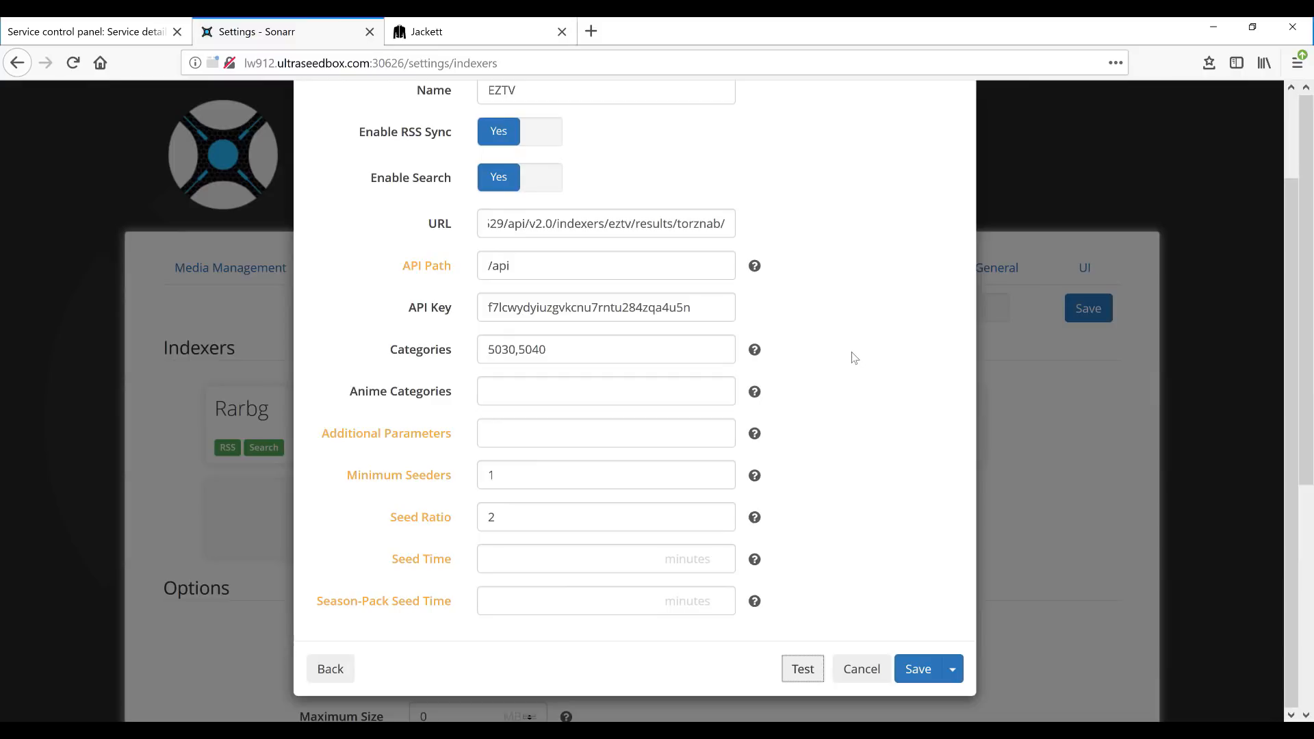
pyautogui.click(922, 674)
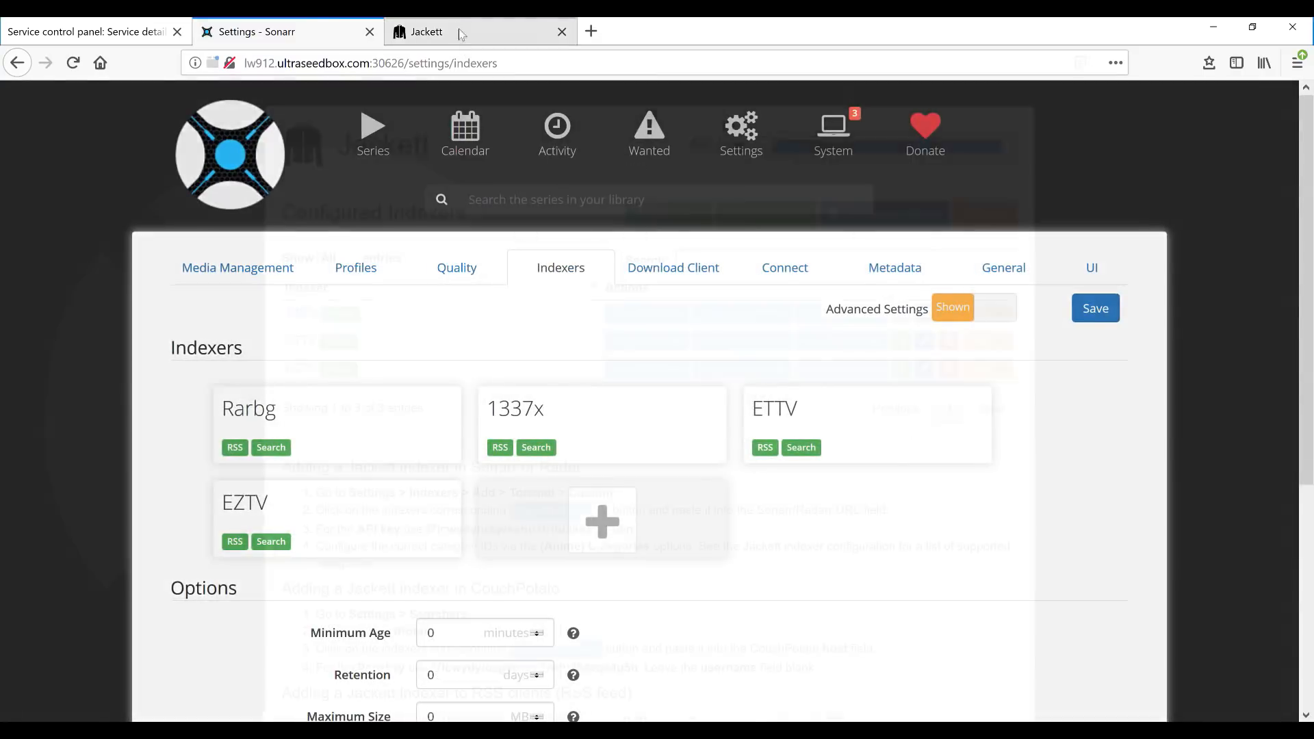
pyautogui.click(460, 35)
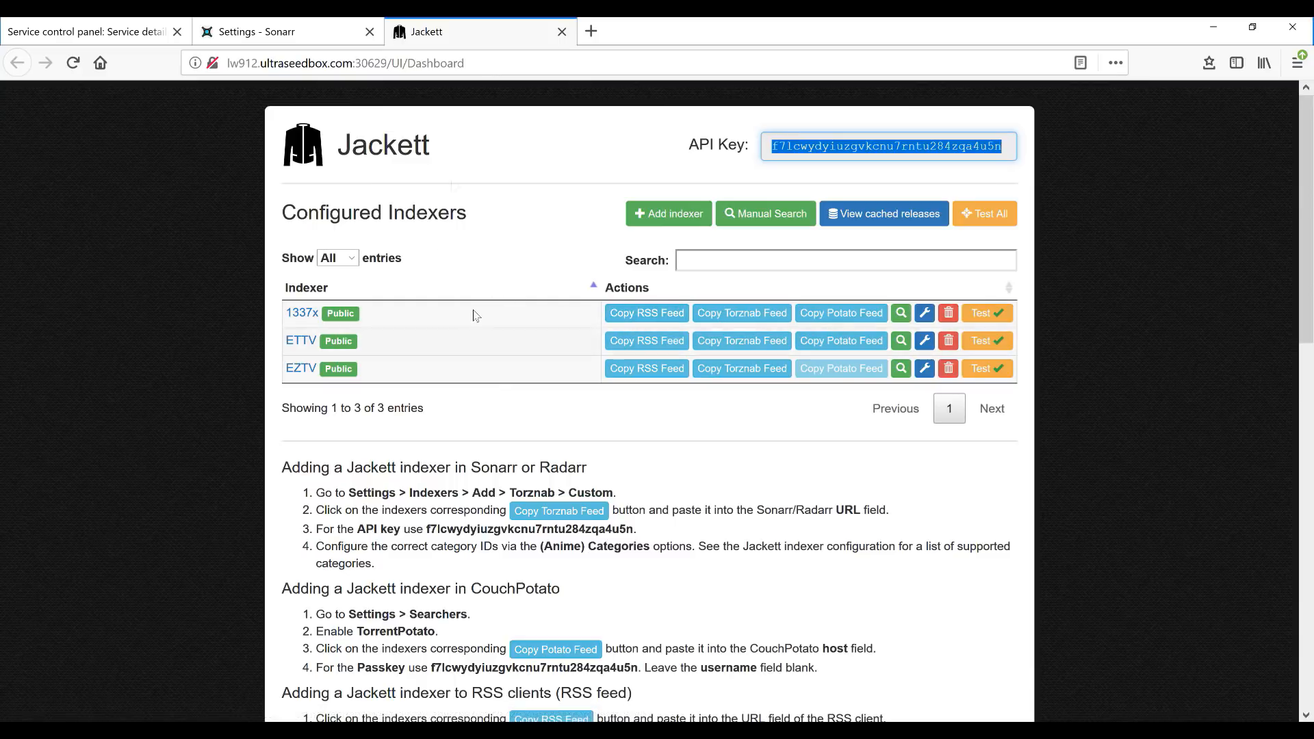
pyautogui.click(273, 32)
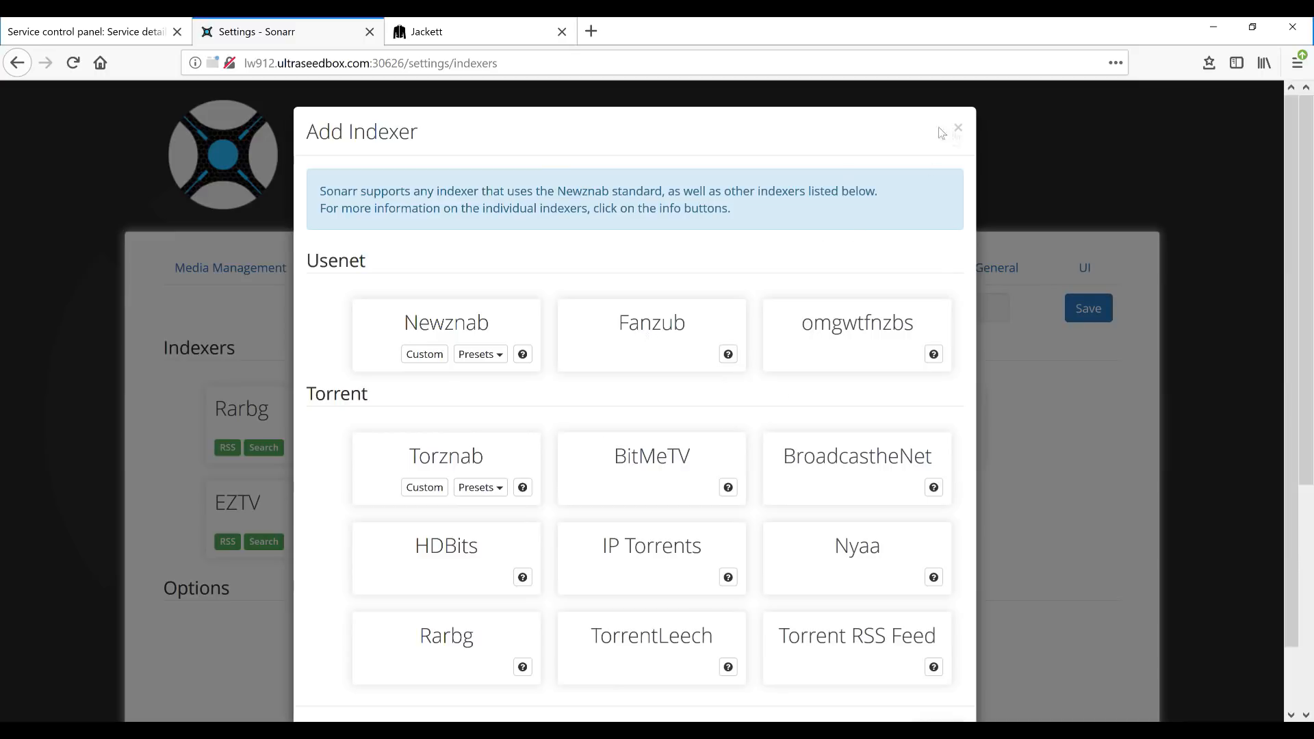
pyautogui.click(958, 130)
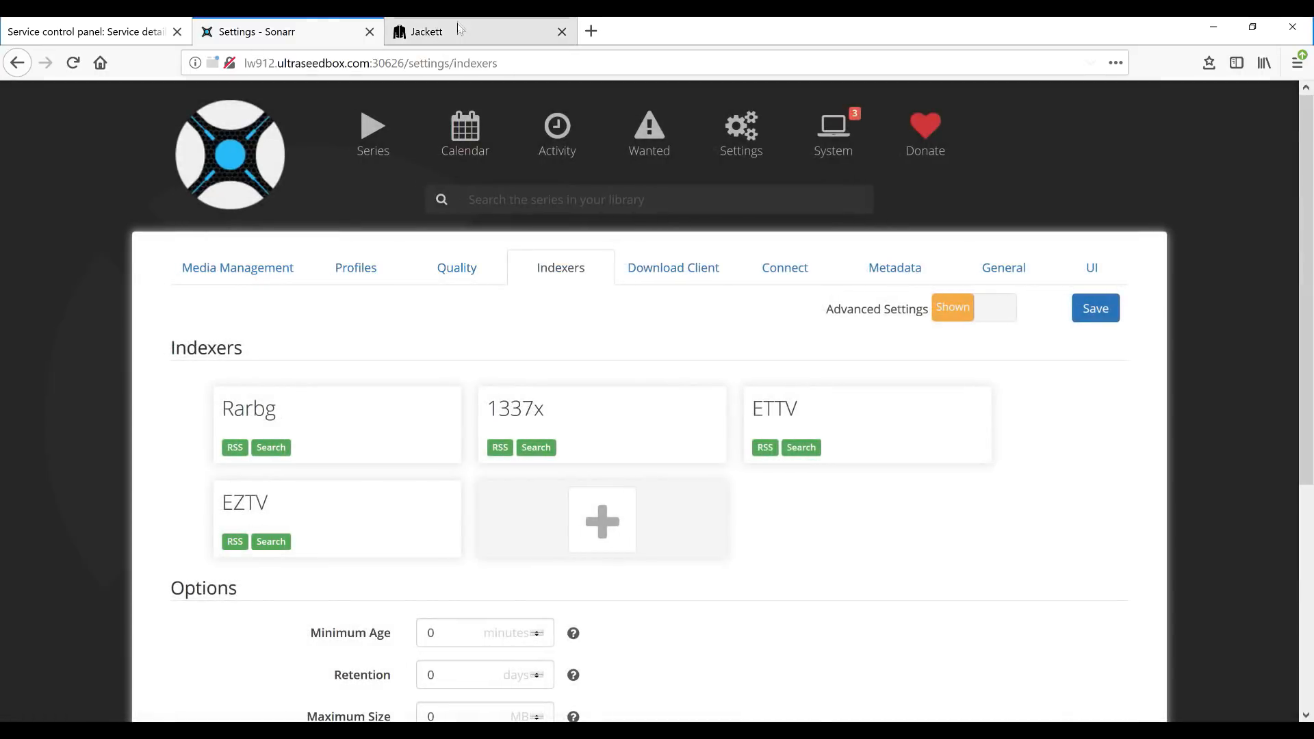
pyautogui.click(457, 27)
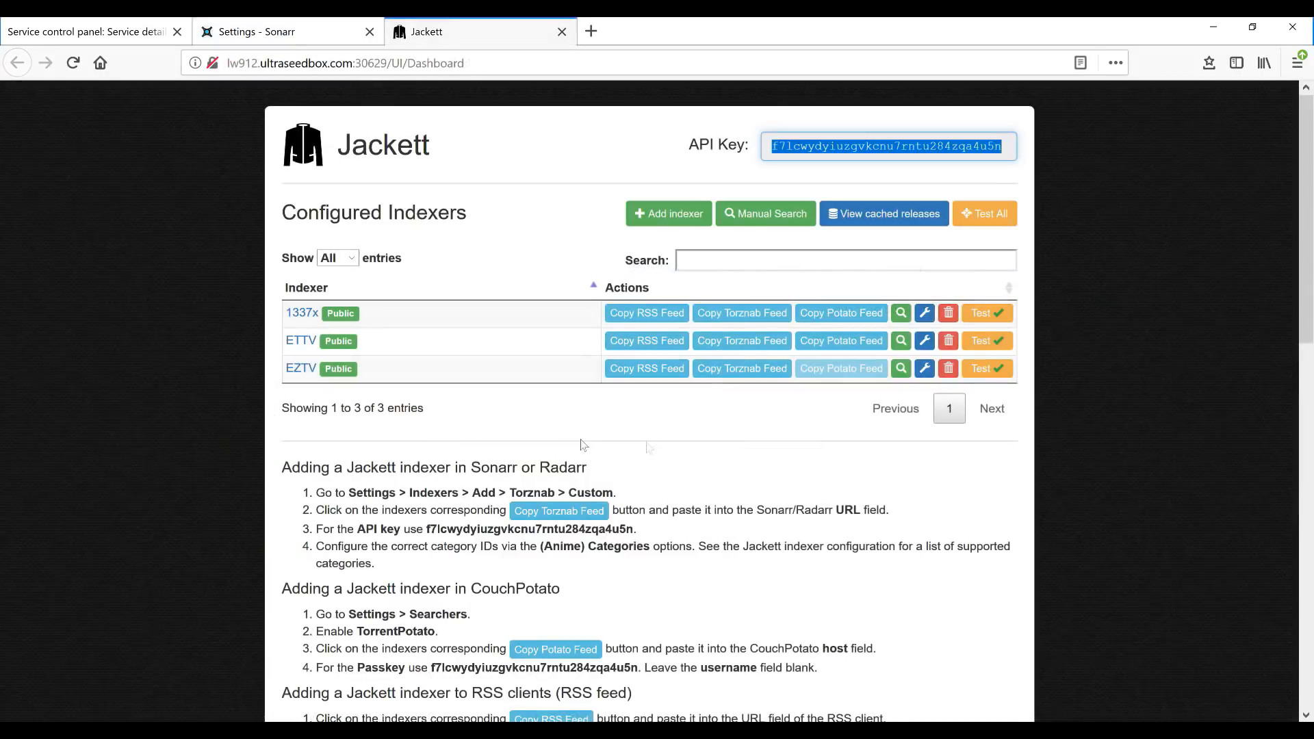
pyautogui.click(661, 370)
pyautogui.click(260, 31)
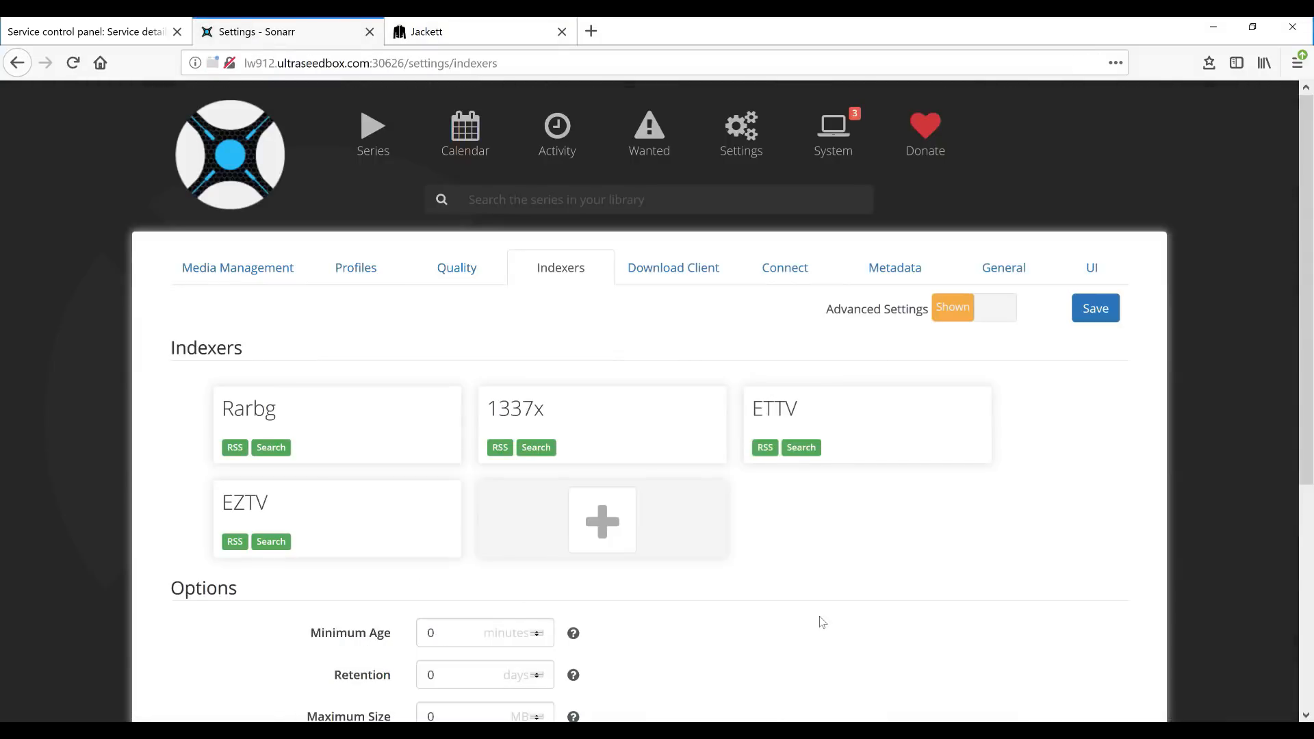
# - Start adding a Transmission torrent download client in Sonarr's settings and name it Transmission
pyautogui.click(675, 273)
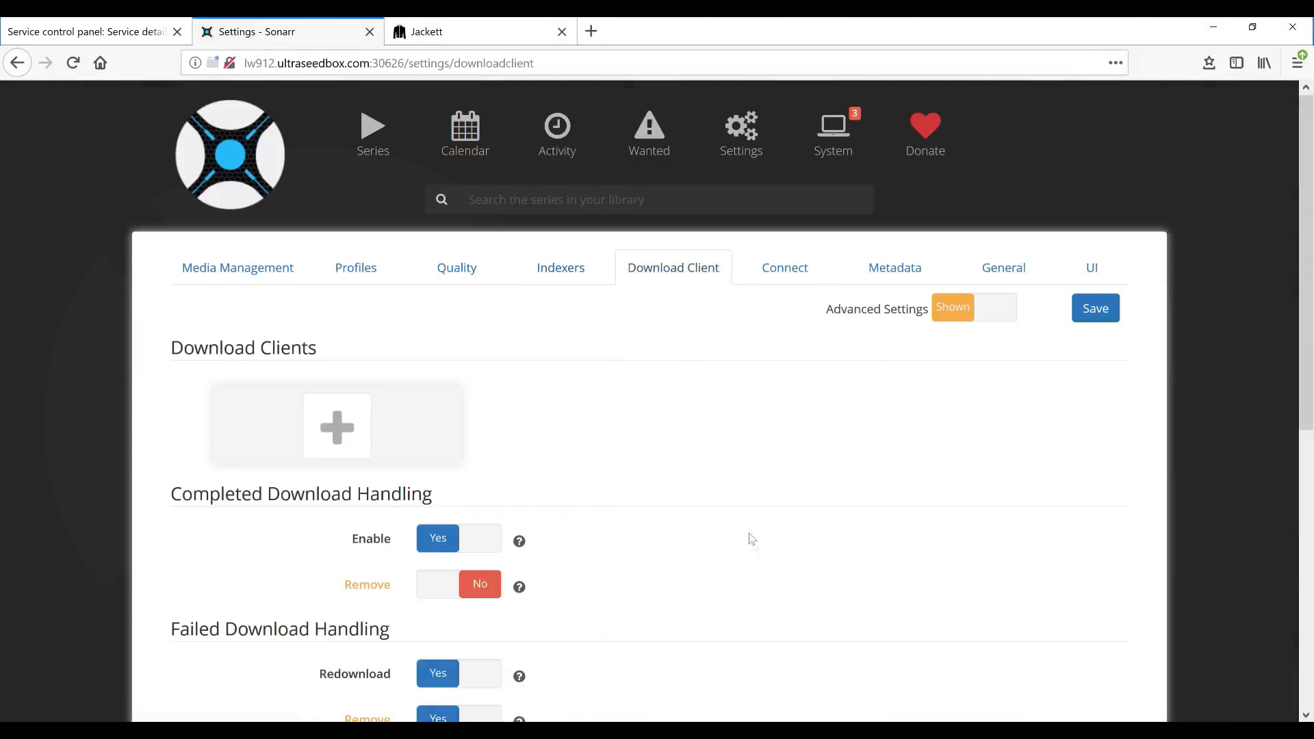
pyautogui.click(342, 423)
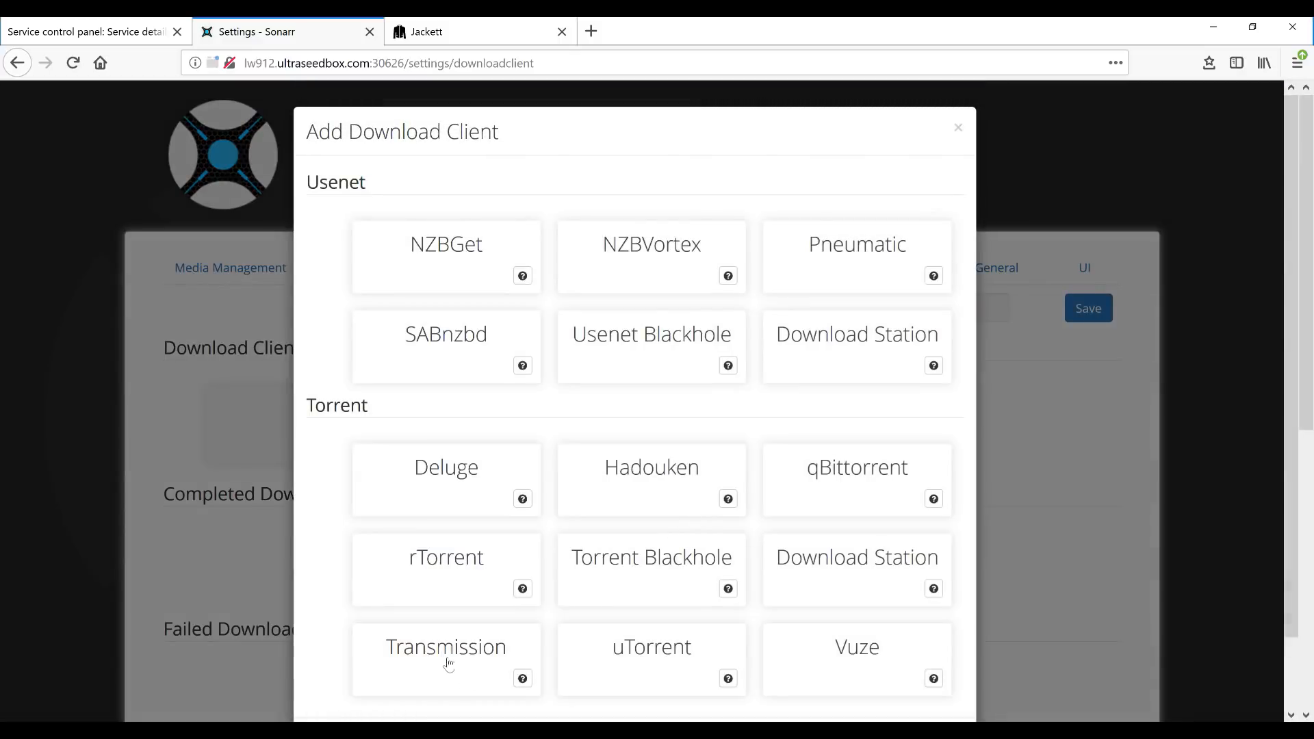
pyautogui.click(447, 657)
pyautogui.click(611, 180)
pyautogui.write('R')
pyautogui.press('BackSpace')
pyautogui.write('Transmission')
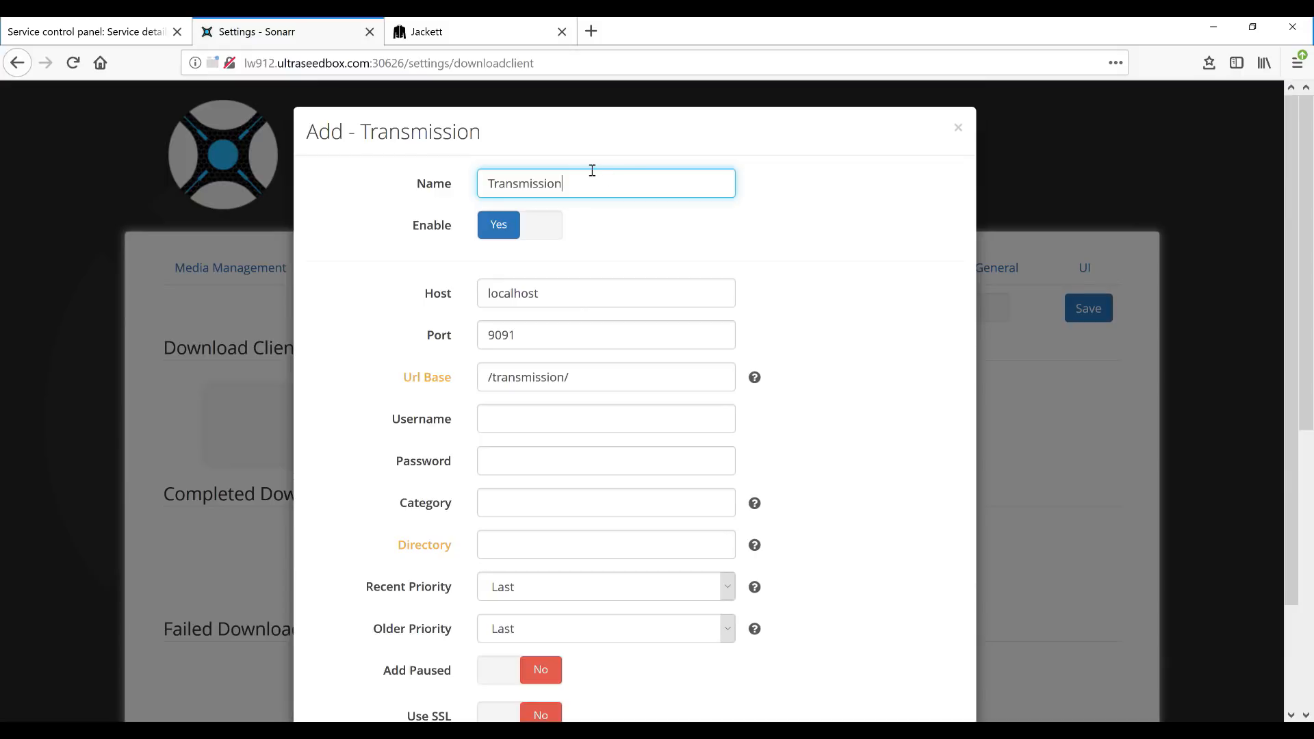
# - Copy Transmission's remote access hostname, lw912.ultraseedbox.com, from the seedbox control panel and paste it as the download client's host in Sonarr
pyautogui.click(80, 37)
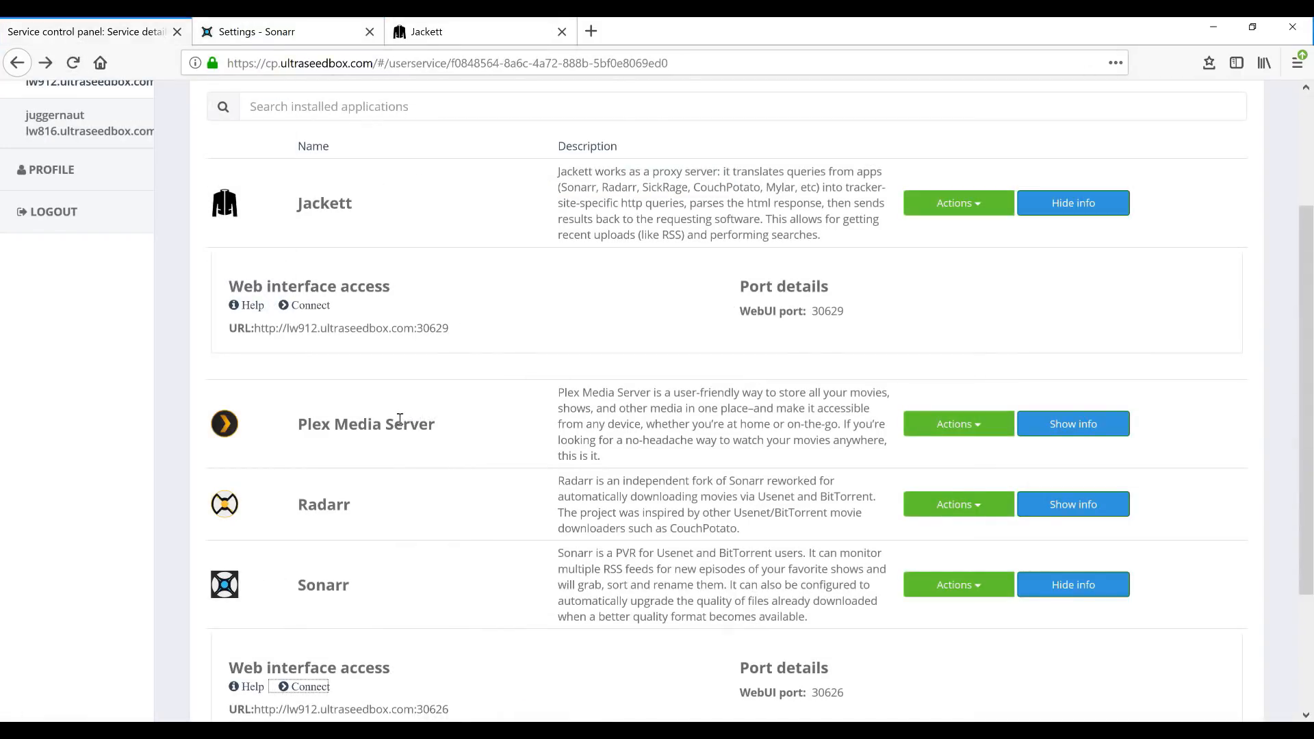
pyautogui.scroll(-3, 401, 419)
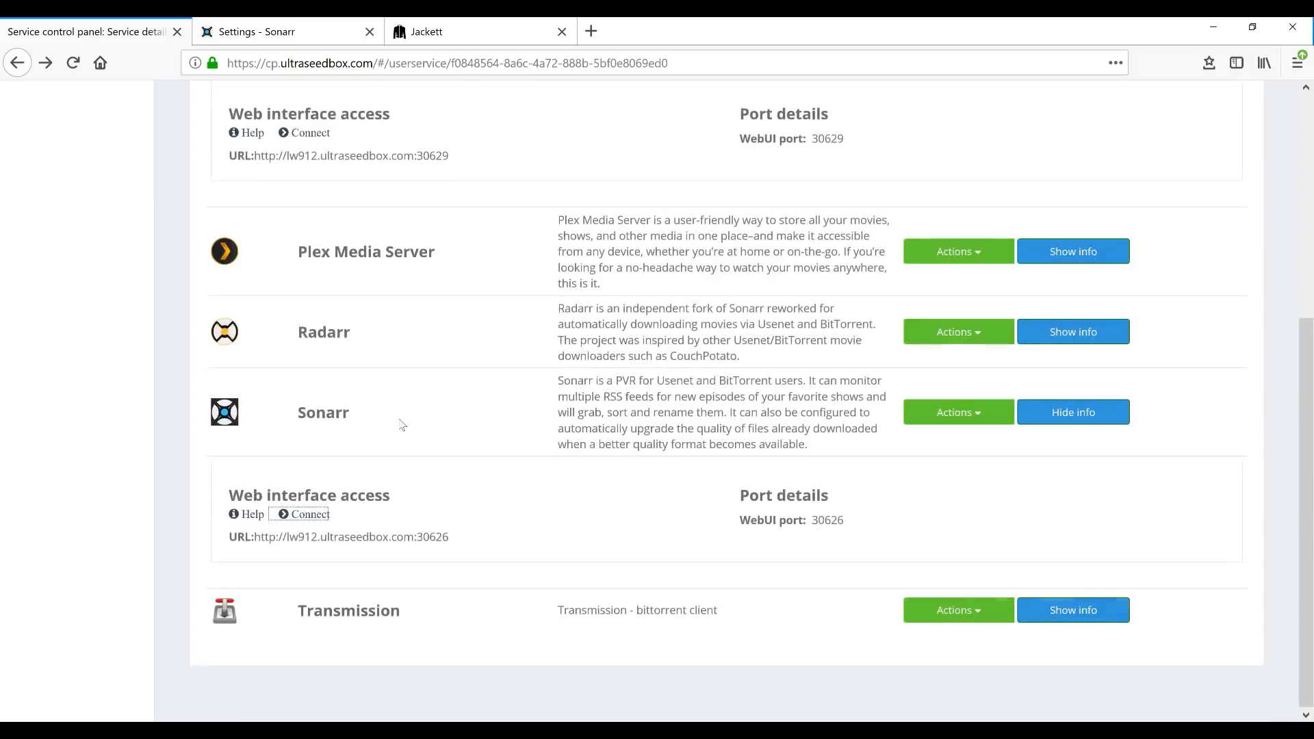
pyautogui.click(1084, 622)
pyautogui.scroll(-3, 695, 507)
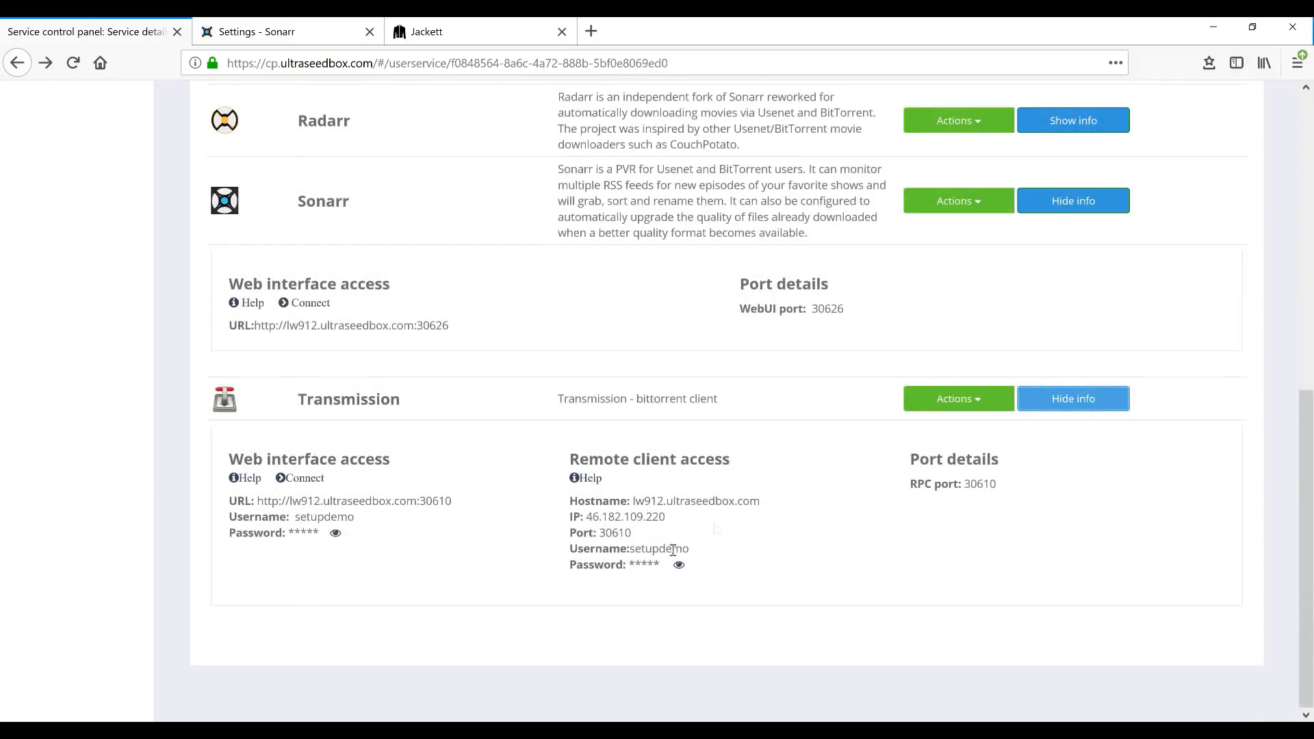
pyautogui.moveTo(759, 501); pyautogui.dragTo(632, 495)
pyautogui.hotkey('ctrl', 'c')
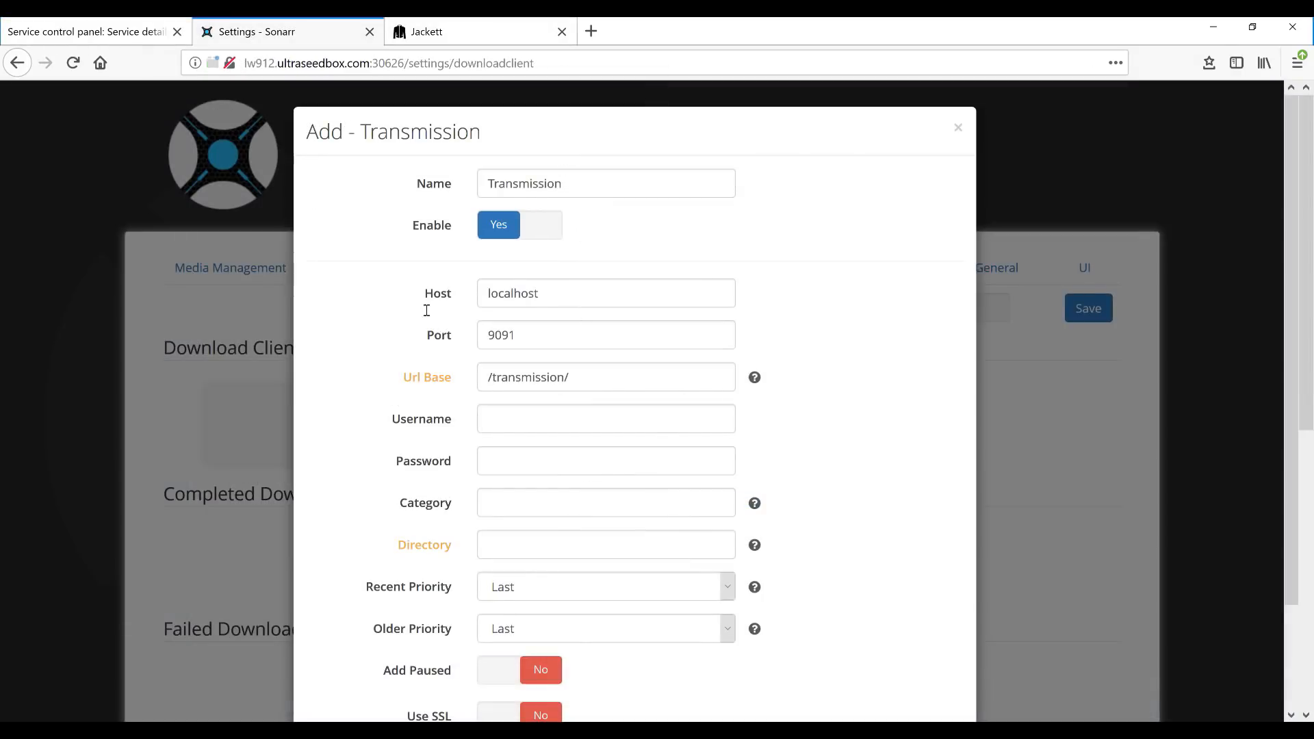
pyautogui.click(426, 310)
pyautogui.hotkey('ctrl', 'v')
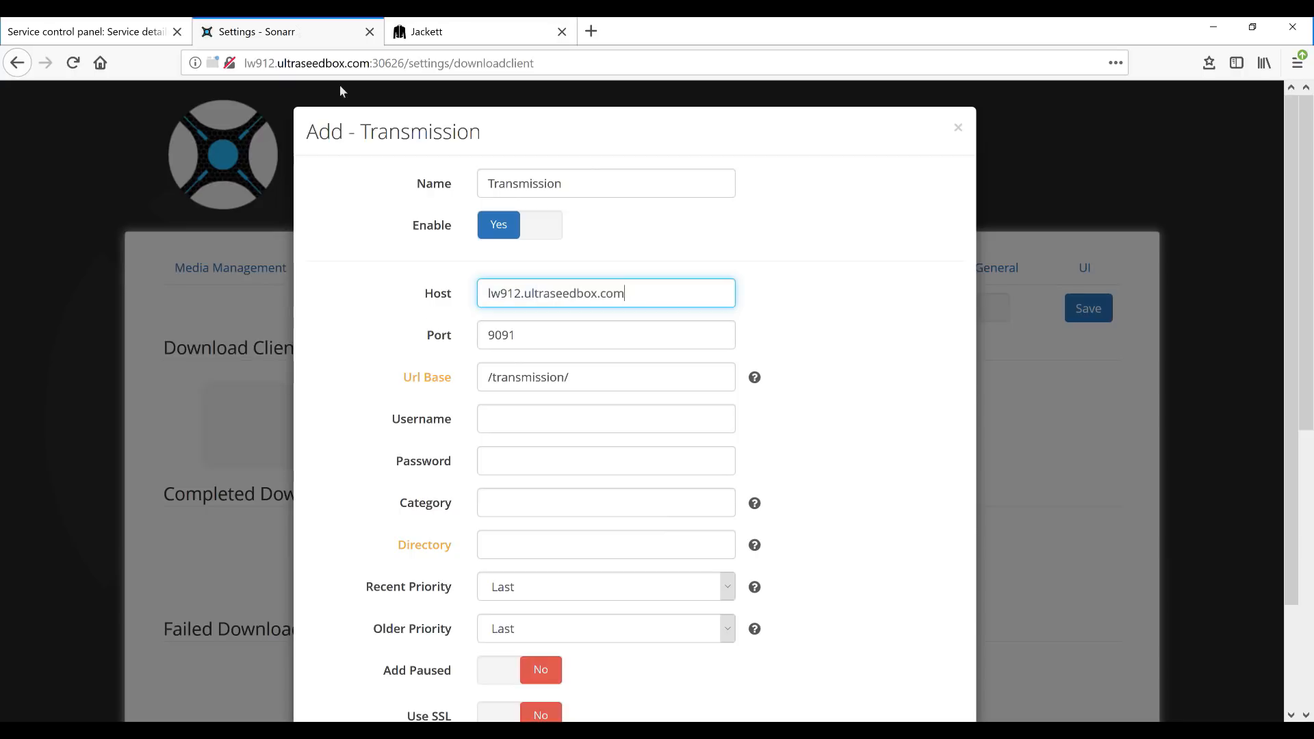
# - Copy Transmission's remote access port from the seedbox control panel and set the download client's port to 30610 in Sonarr
pyautogui.click(71, 35)
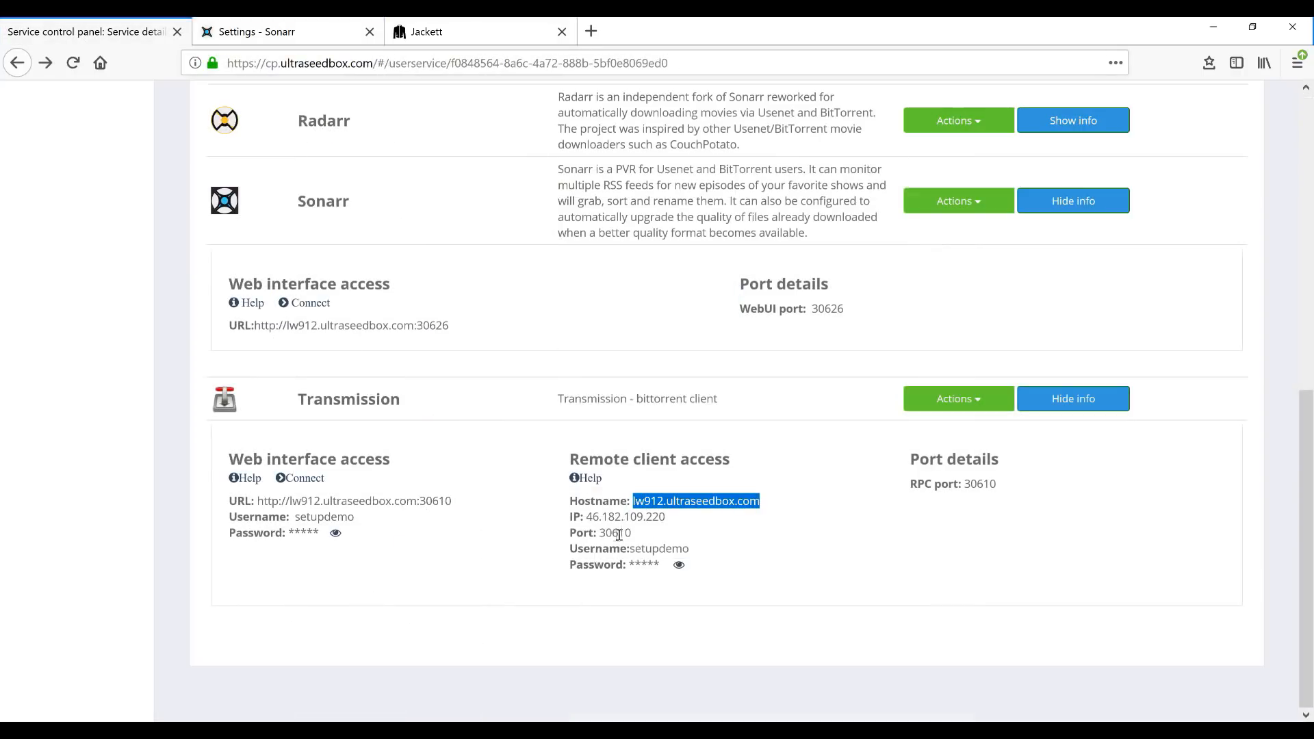
pyautogui.doubleClick(616, 533)
pyautogui.hotkey('ctrl', 'c')
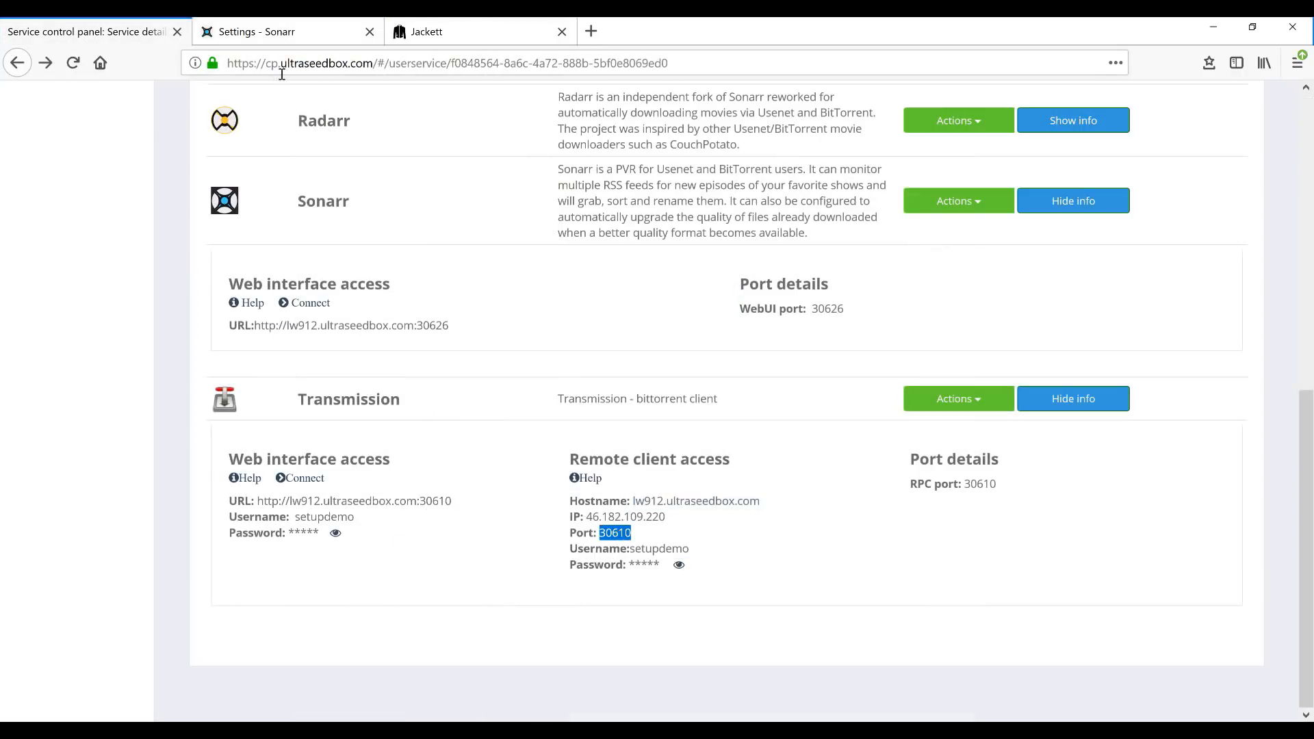
pyautogui.click(277, 32)
pyautogui.doubleClick(504, 335)
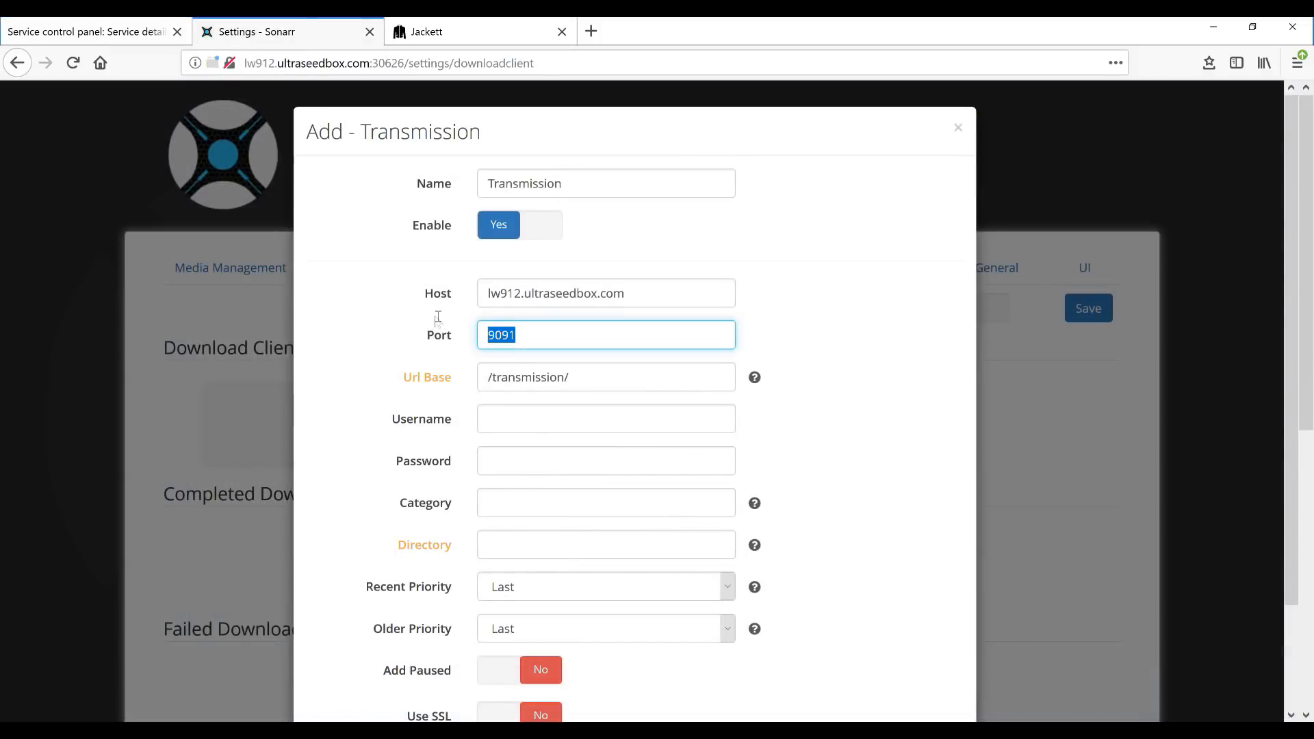
pyautogui.hotkey('ctrl', 'v')
# - Copy the Transmission username from the control panel into the download client's Username field in Sonarr and enter the account password
pyautogui.click(520, 422)
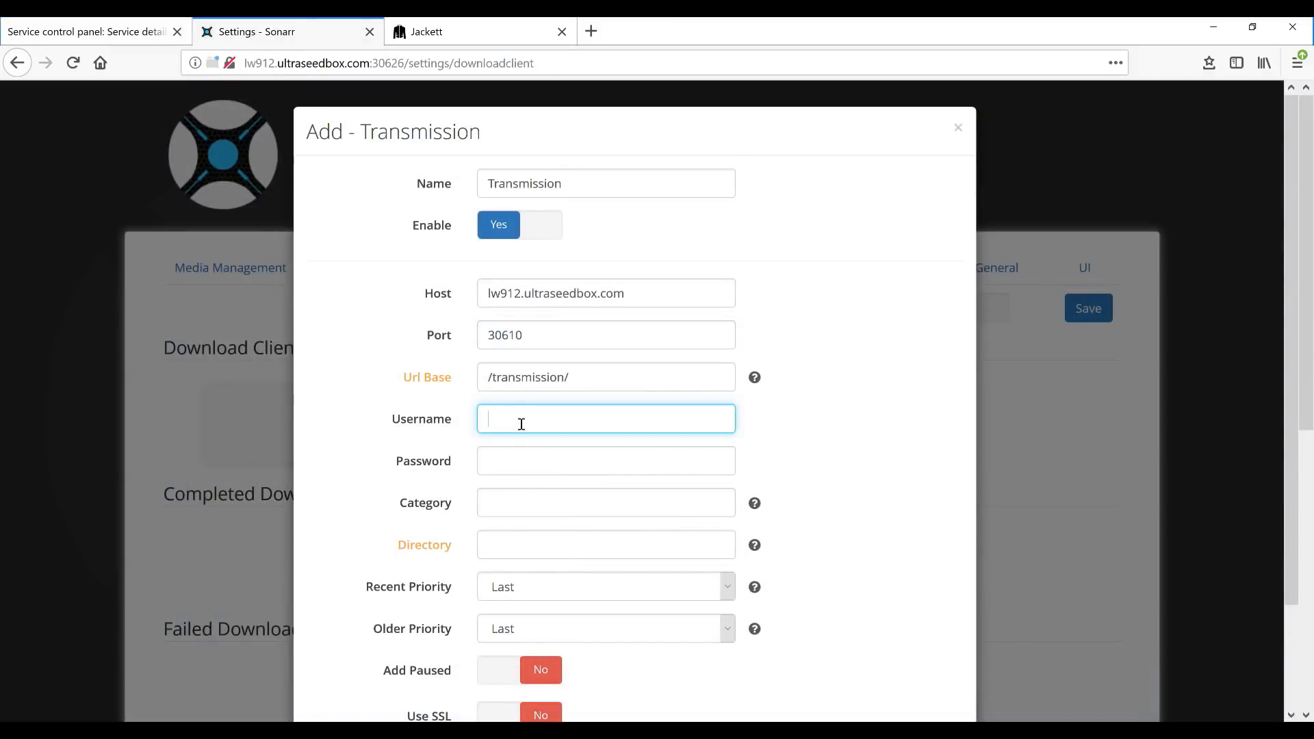
pyautogui.click(67, 34)
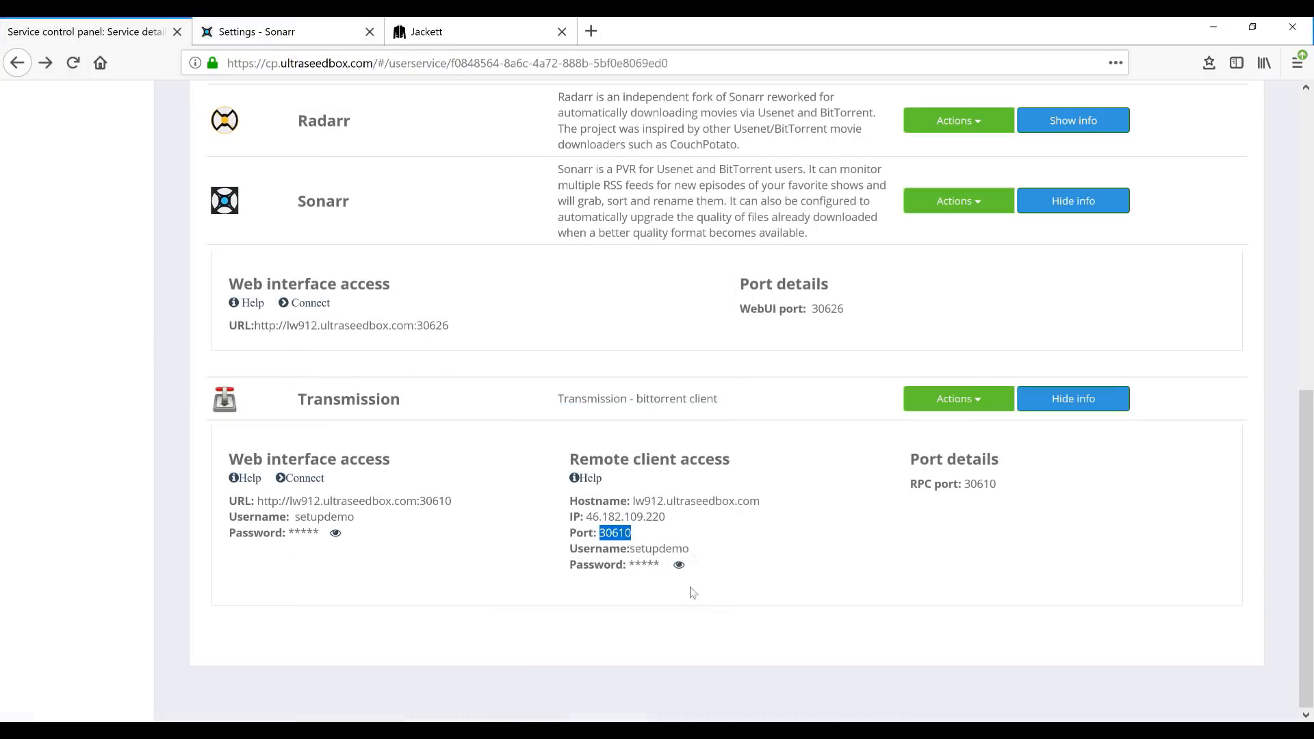
pyautogui.doubleClick(661, 550)
pyautogui.hotkey('ctrl', 'c')
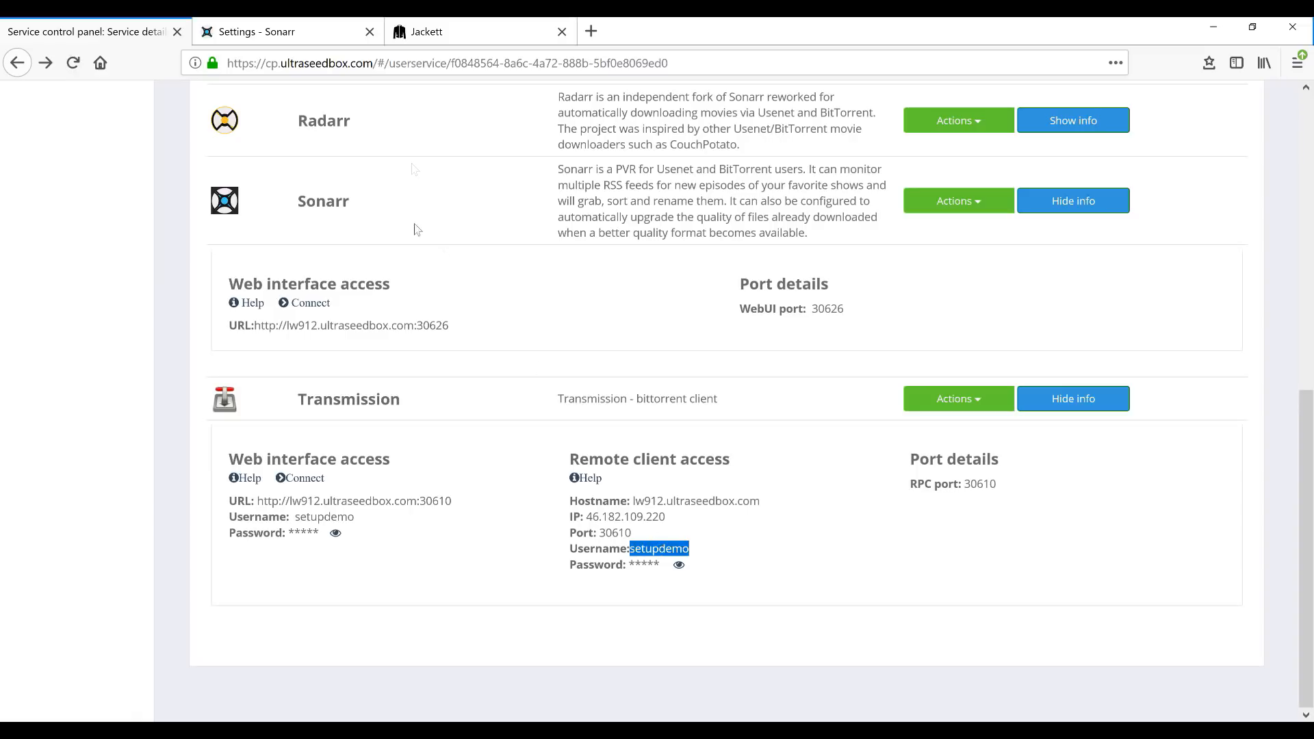
pyautogui.click(302, 39)
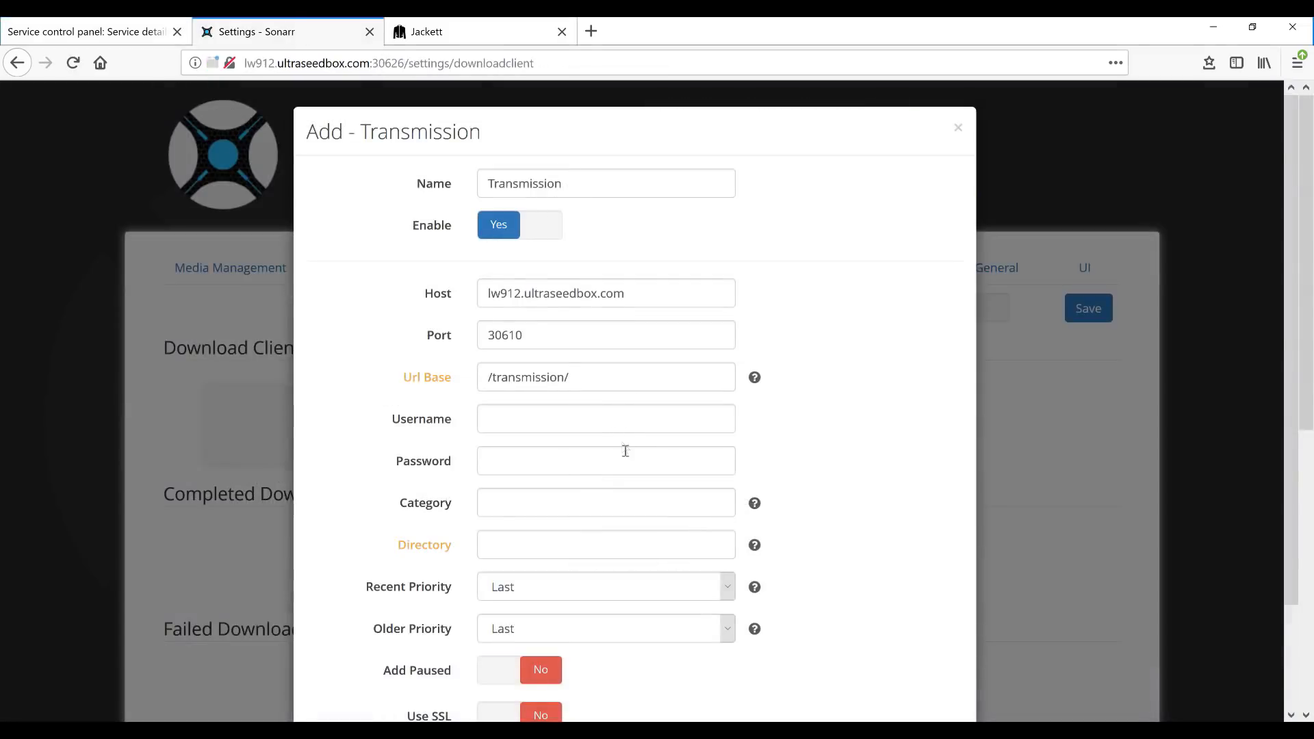
pyautogui.click(533, 421)
pyautogui.hotkey('ctrl', 'v')
pyautogui.click(540, 466)
pyautogui.write('•••••••••')
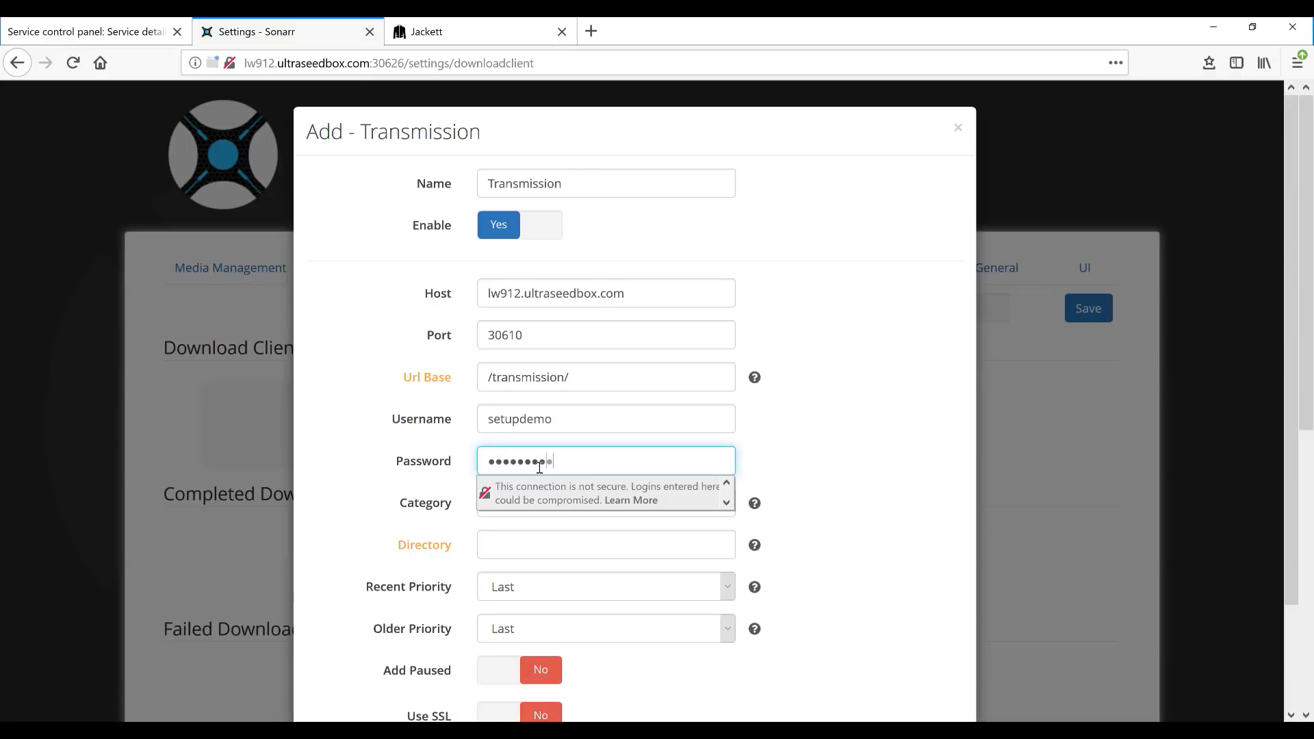
# - Copy the home folder path /home18/setupdemo from the slot info in the seedbox control panel
pyautogui.click(584, 544)
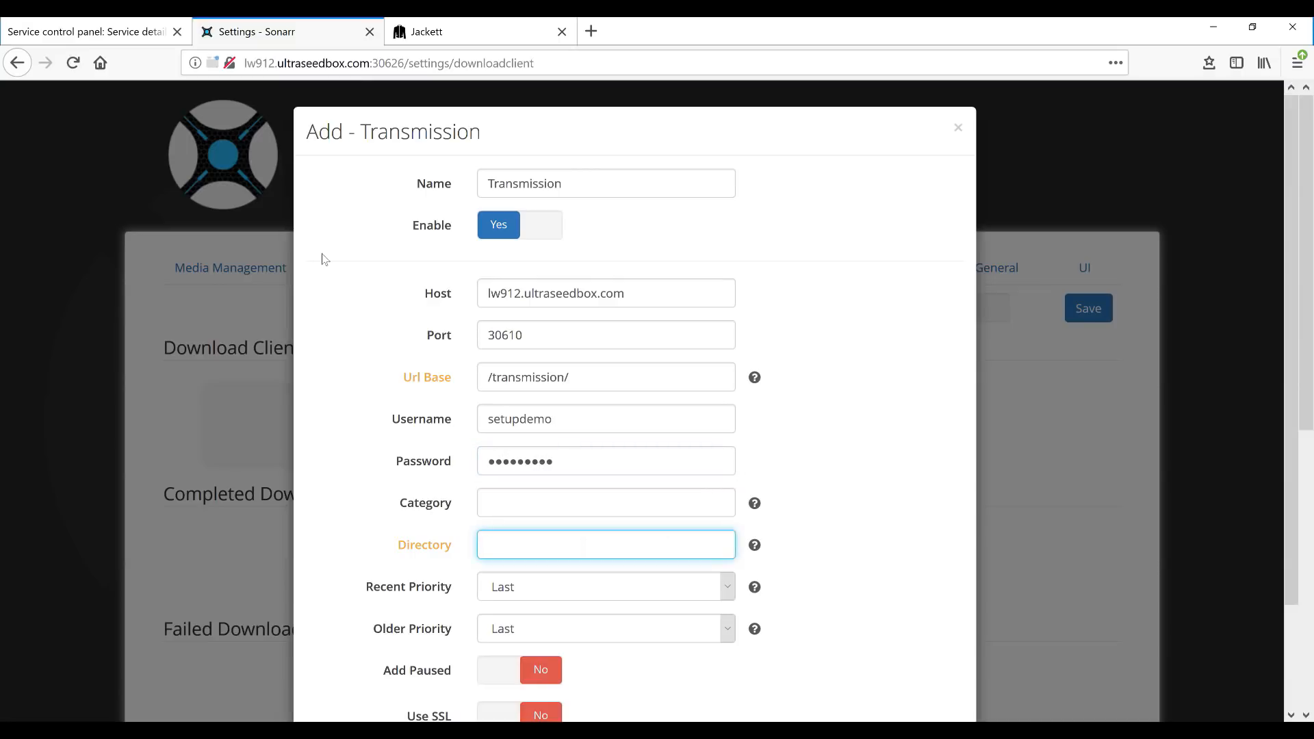
pyautogui.click(82, 32)
pyautogui.scroll(6, 434, 460)
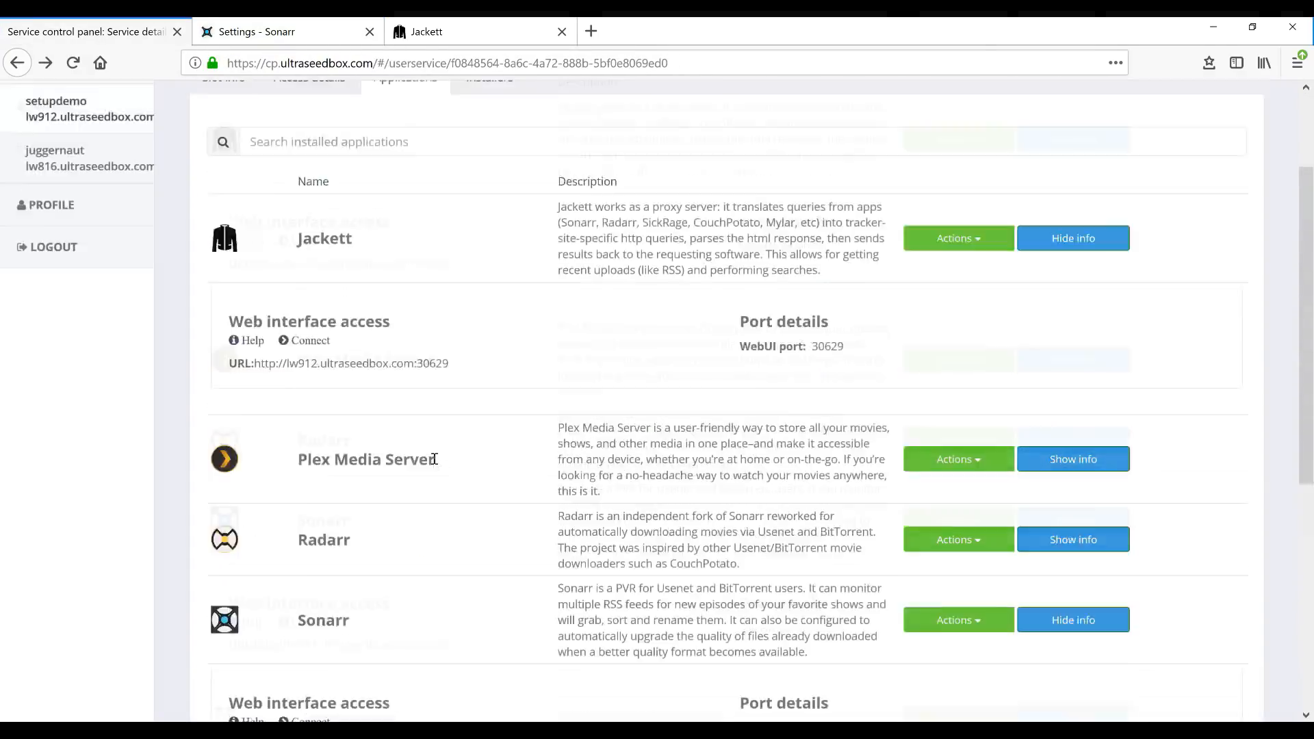
pyautogui.click(219, 127)
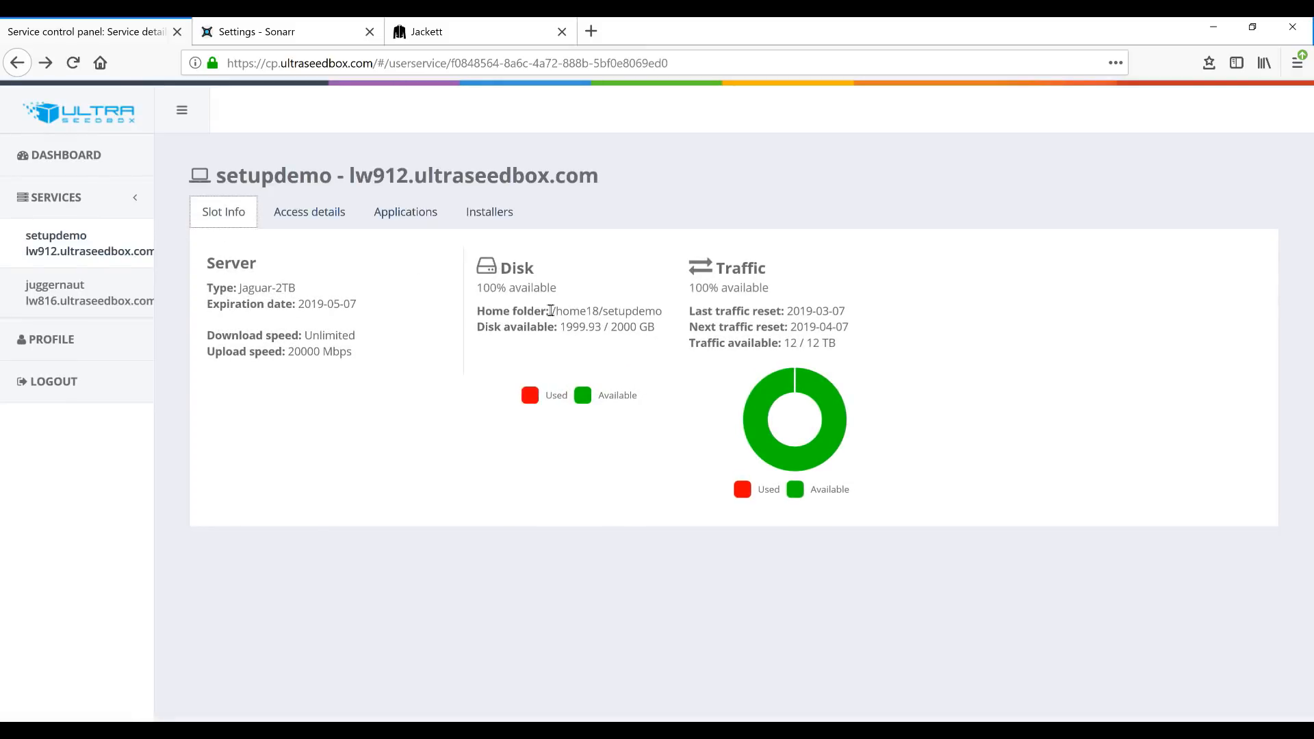
pyautogui.moveTo(551, 311); pyautogui.dragTo(664, 313)
pyautogui.hotkey('ctrl', 'c')
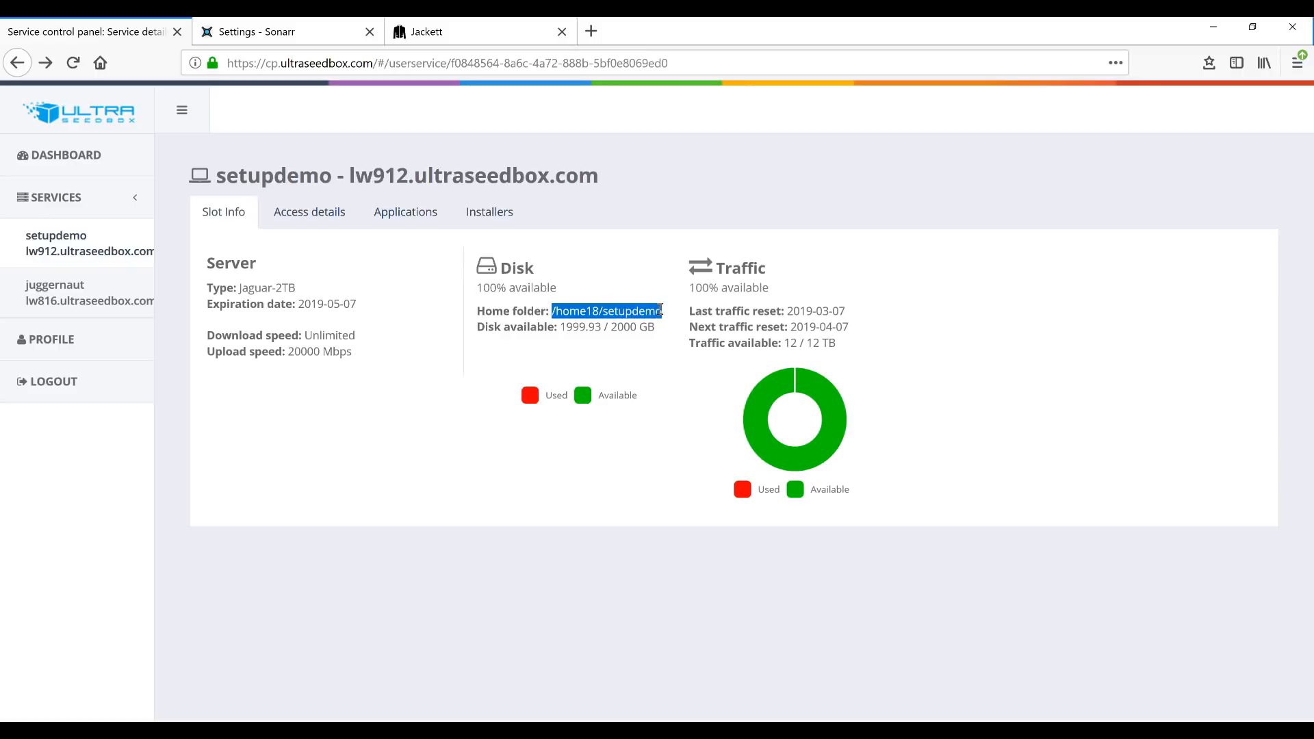
# - Set the Transmission client's Directory to /home18/setupdemo/files/ in Sonarr, test the connection and save the client
pyautogui.click(302, 33)
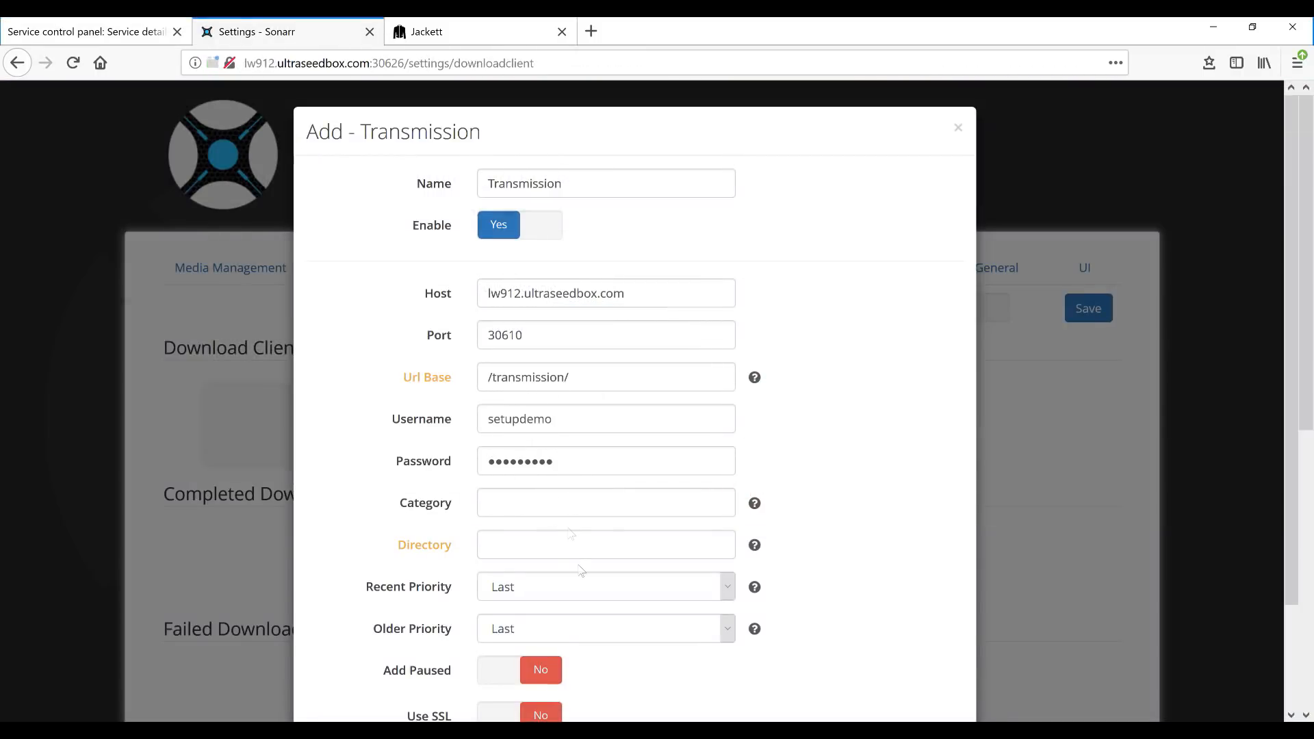
pyautogui.click(580, 551)
pyautogui.hotkey('ctrl', 'v')
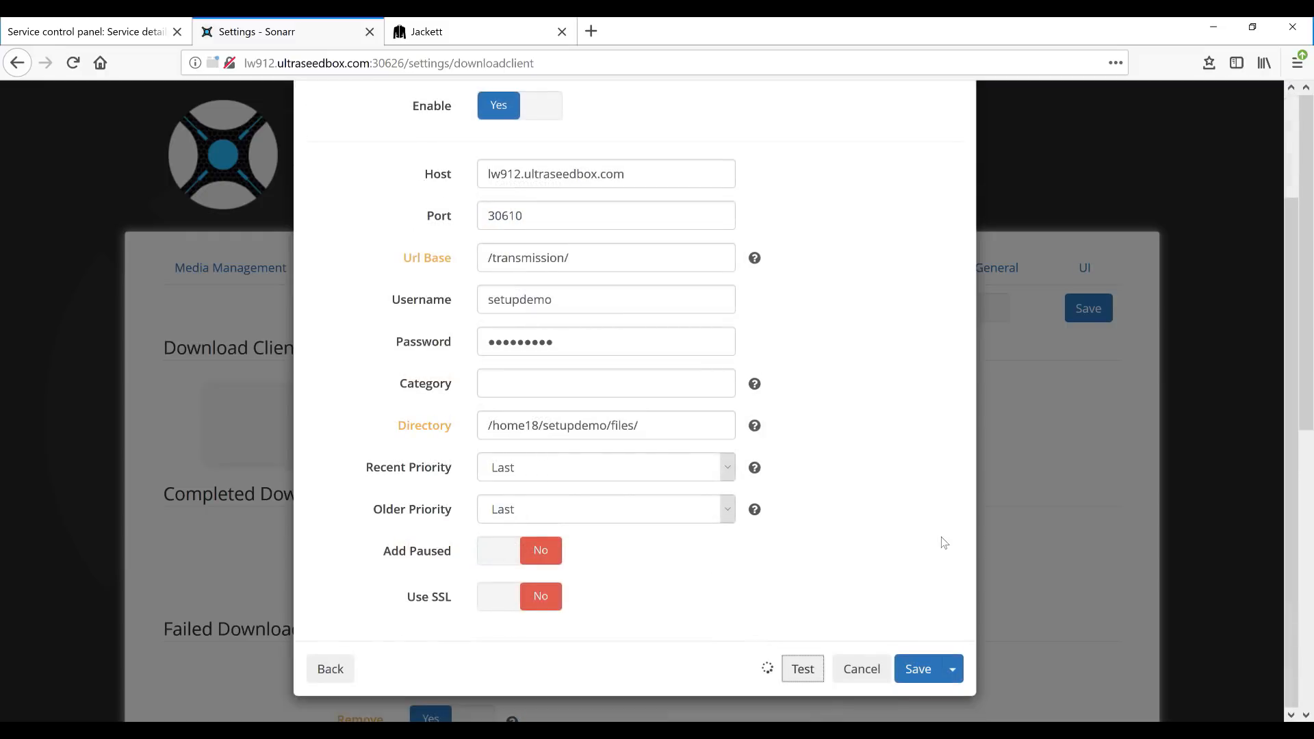
pyautogui.click(924, 669)
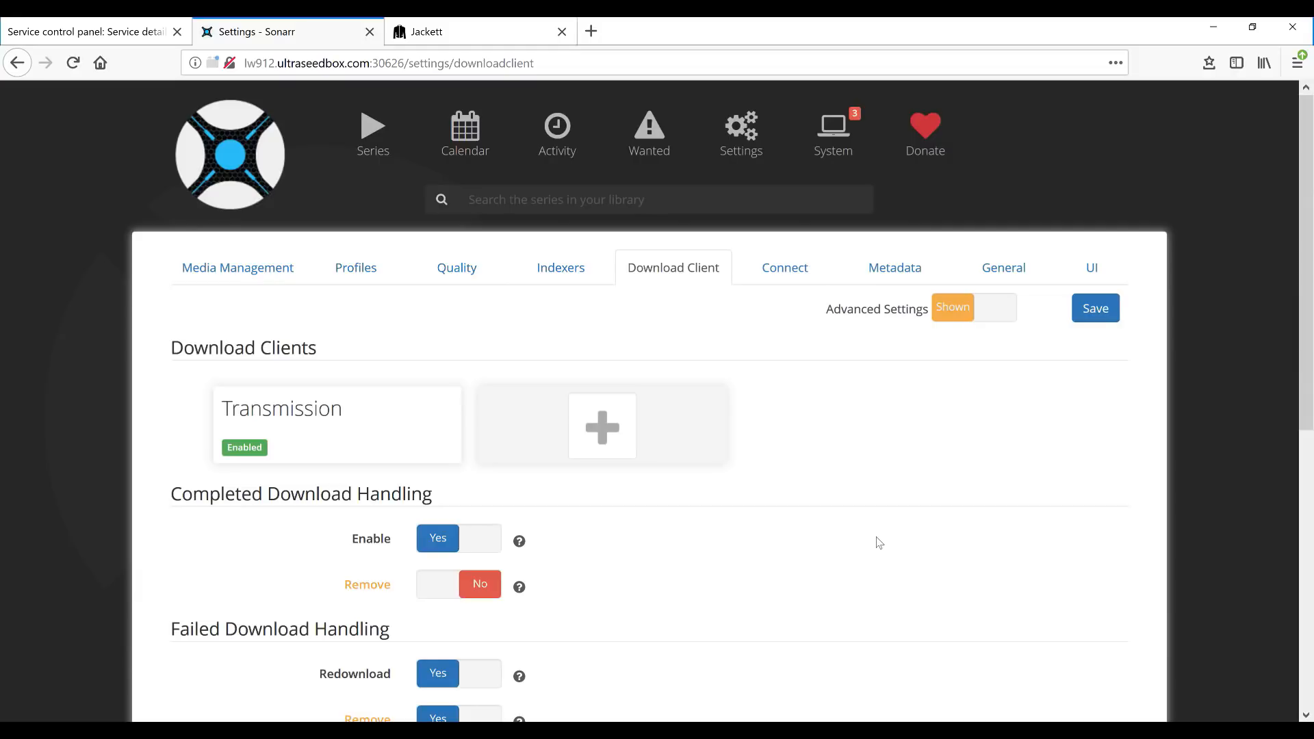
# - Review Sonarr's remaining download client settings and restart Sonarr from its System status page
pyautogui.scroll(-5, 879, 543)
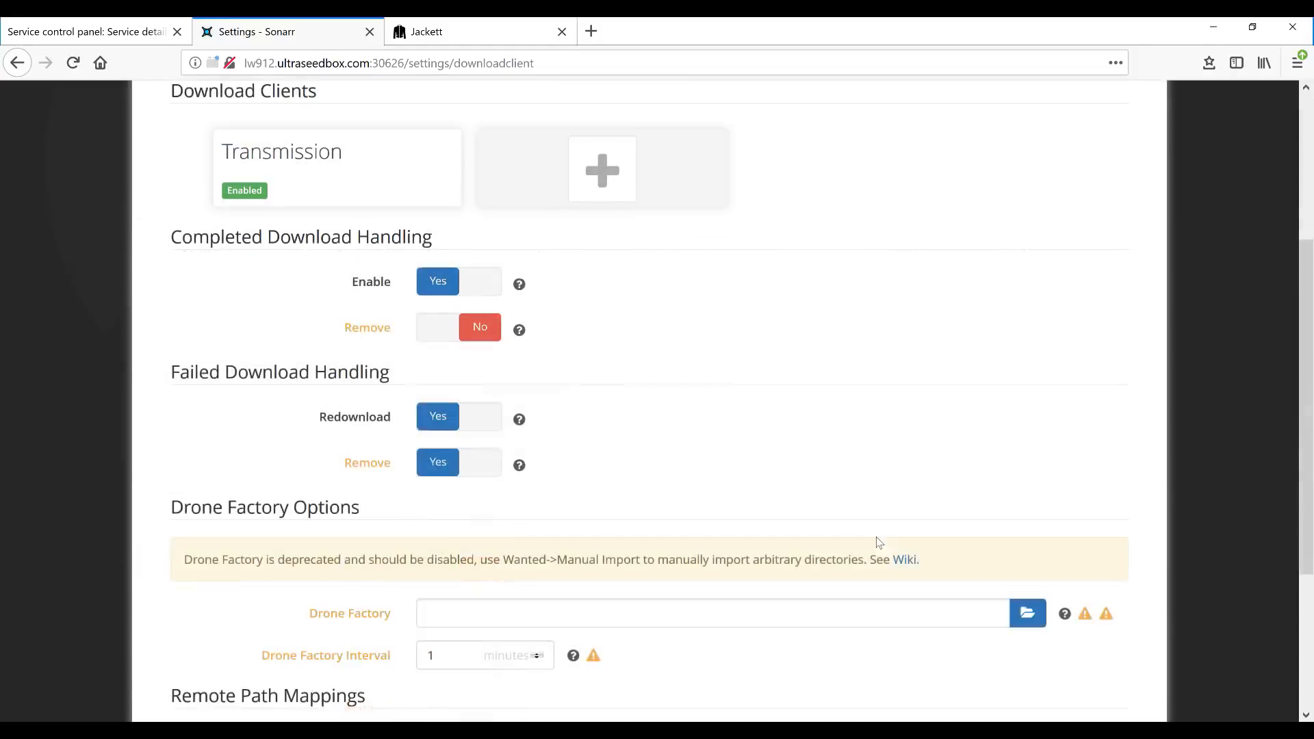
pyautogui.scroll(3, 876, 540)
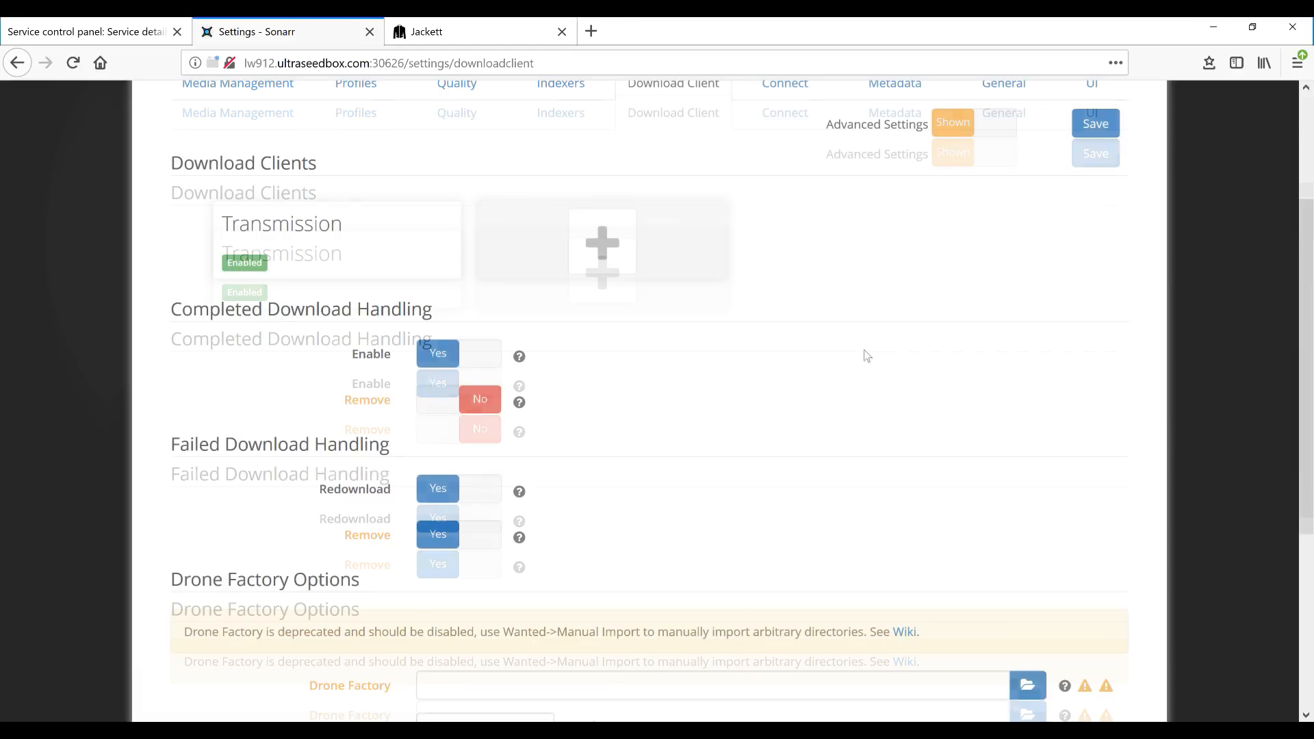
pyautogui.scroll(3, 863, 356)
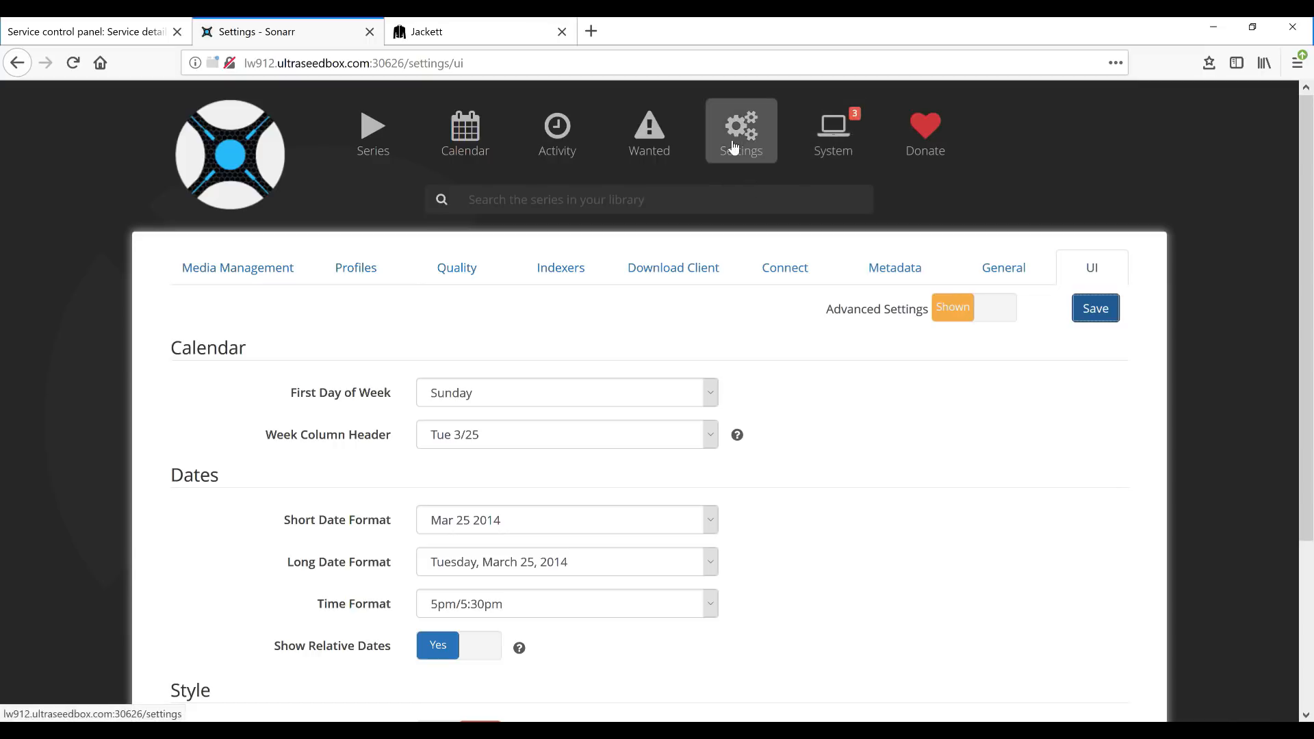
pyautogui.click(838, 133)
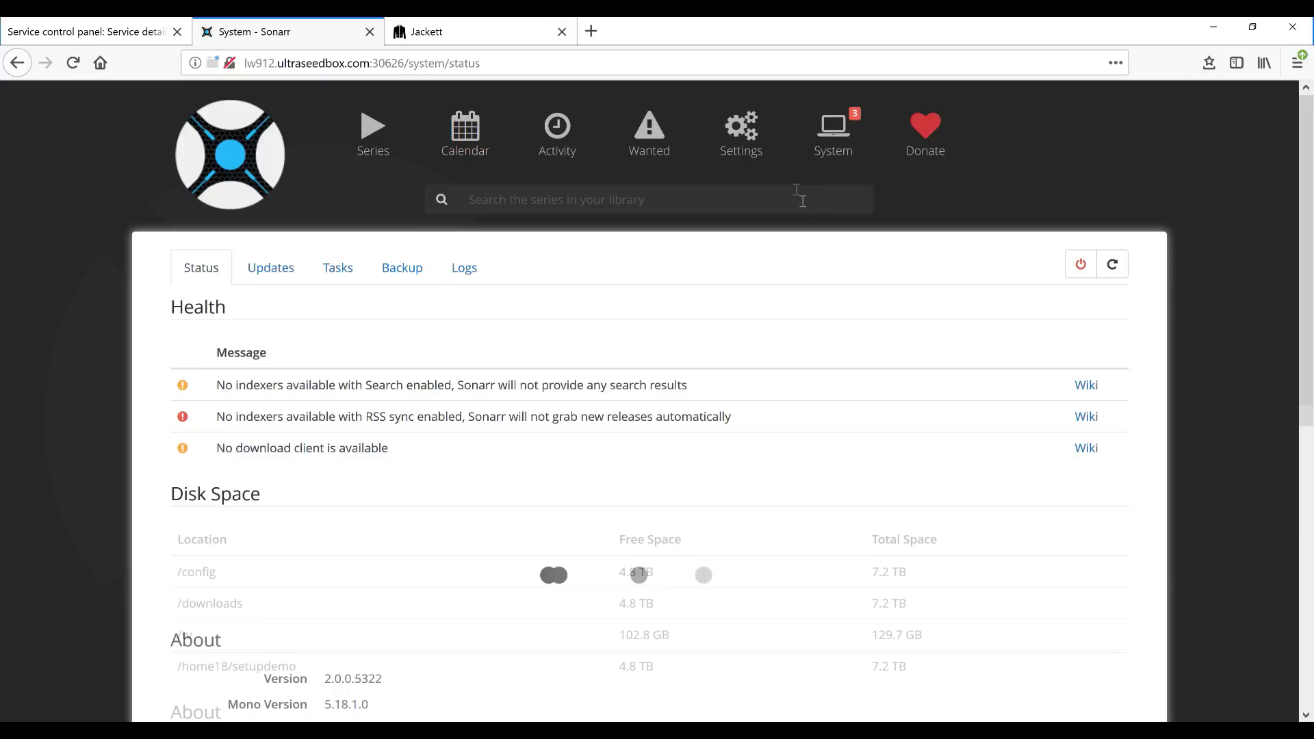
pyautogui.click(1113, 264)
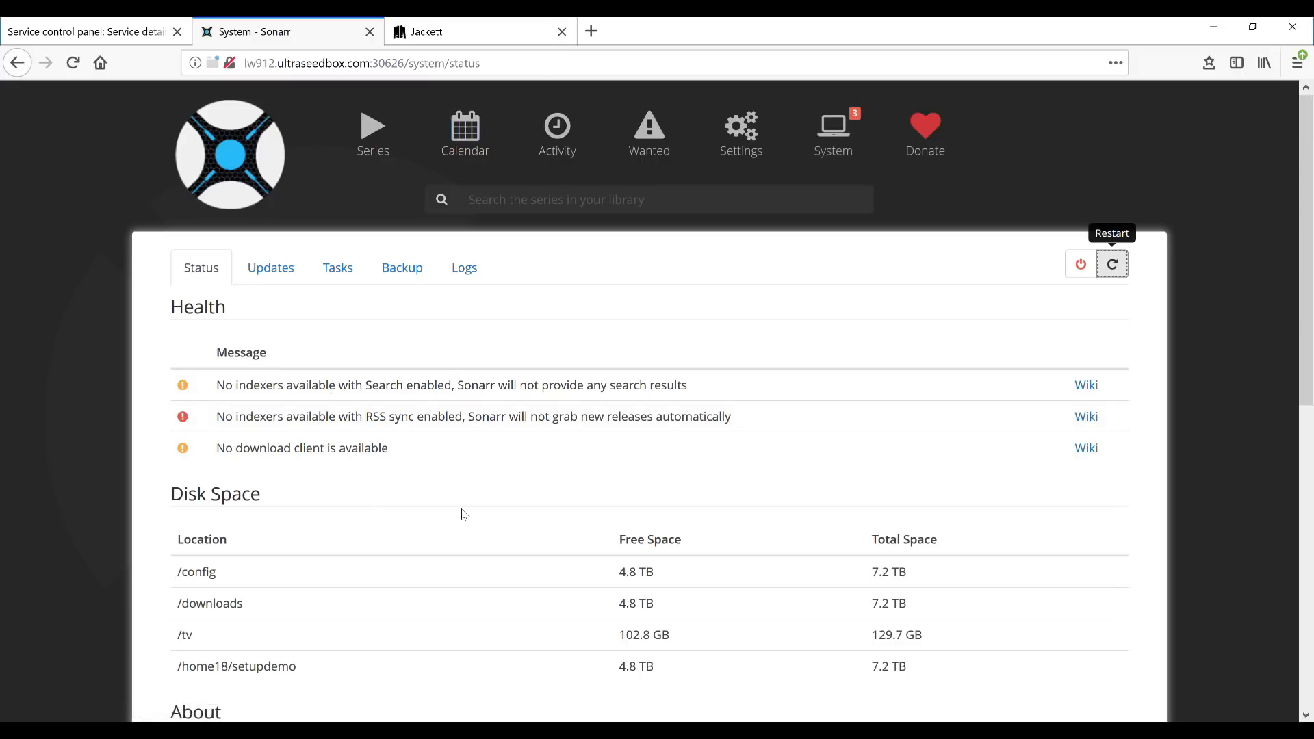
# - Restart the Sonarr application from the installed applications in the seedbox control panel and confirm the restart
pyautogui.click(36, 34)
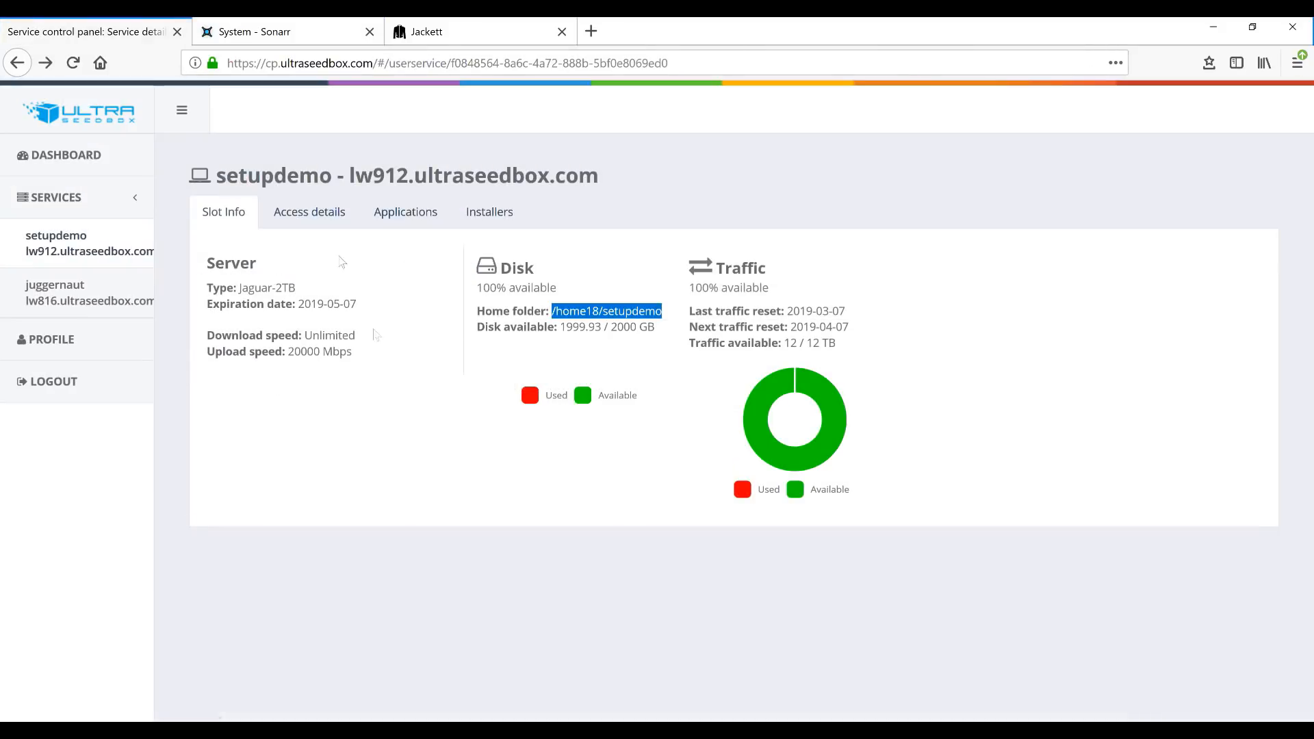
pyautogui.click(413, 213)
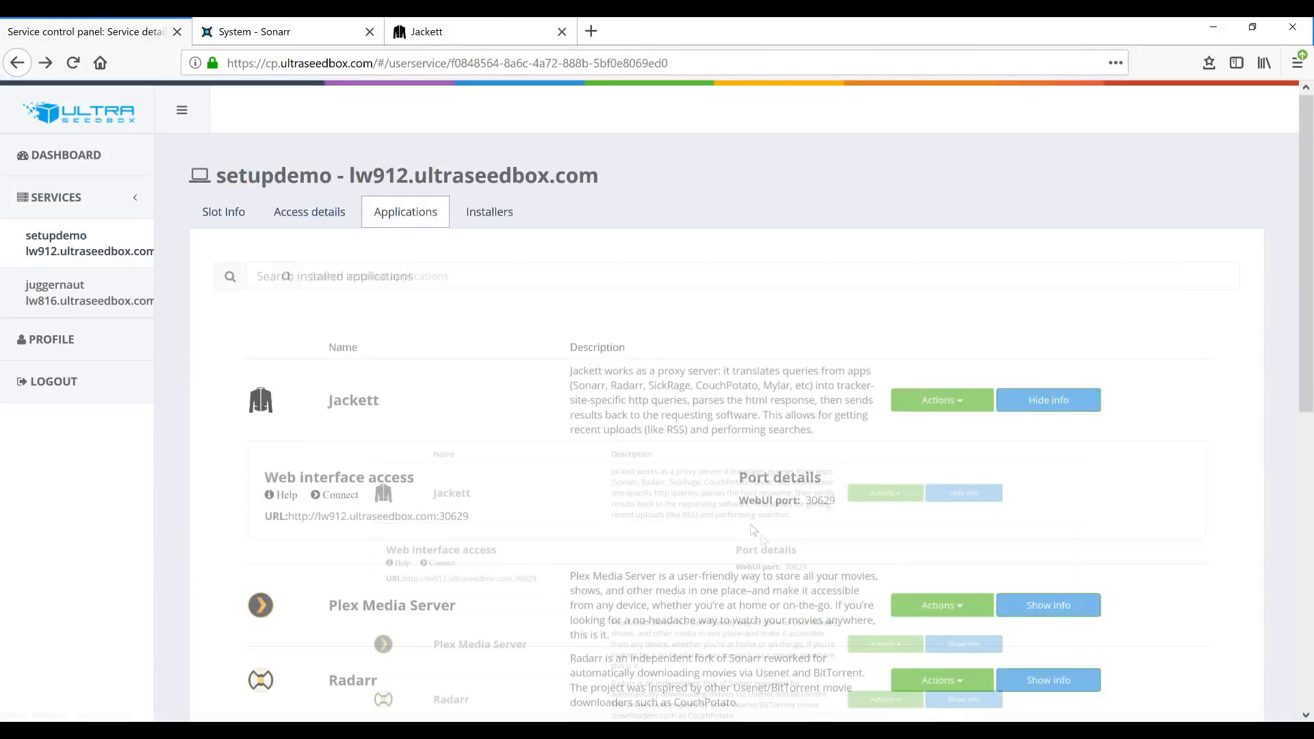
pyautogui.scroll(-5, 753, 531)
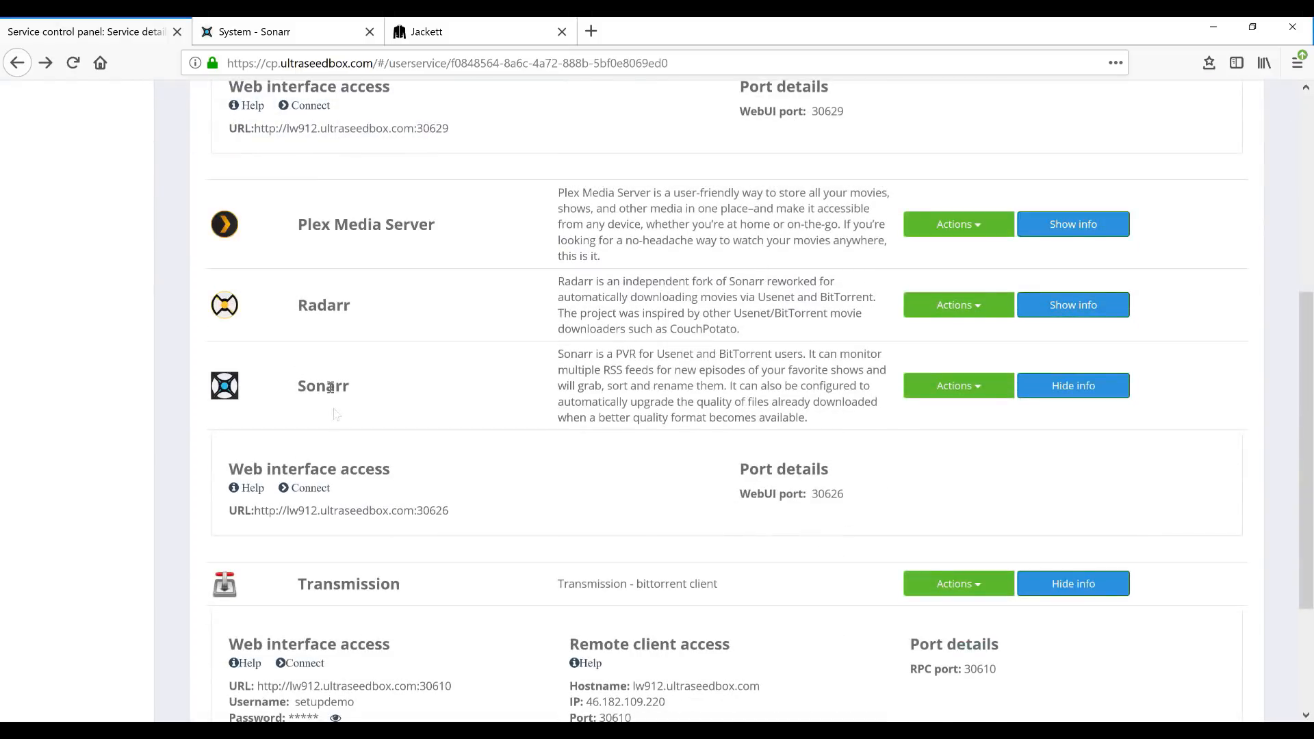
pyautogui.click(945, 387)
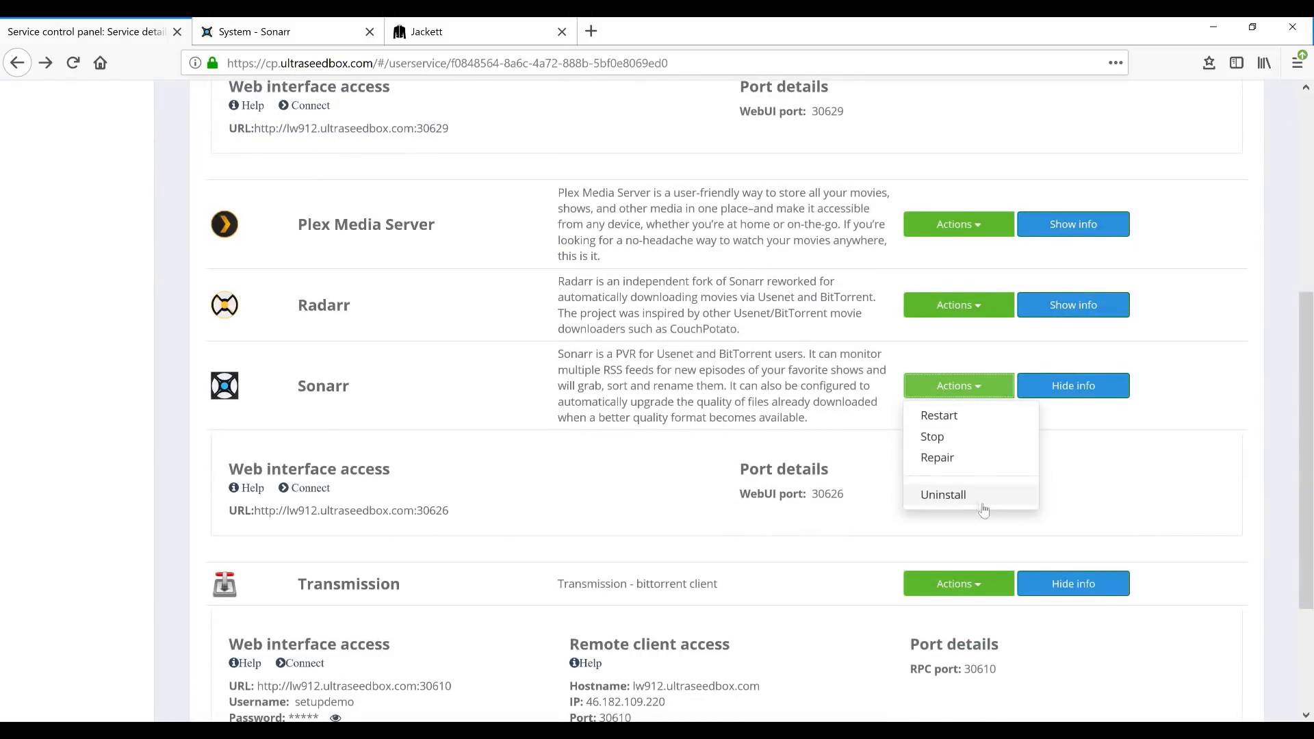
pyautogui.click(943, 415)
pyautogui.click(867, 457)
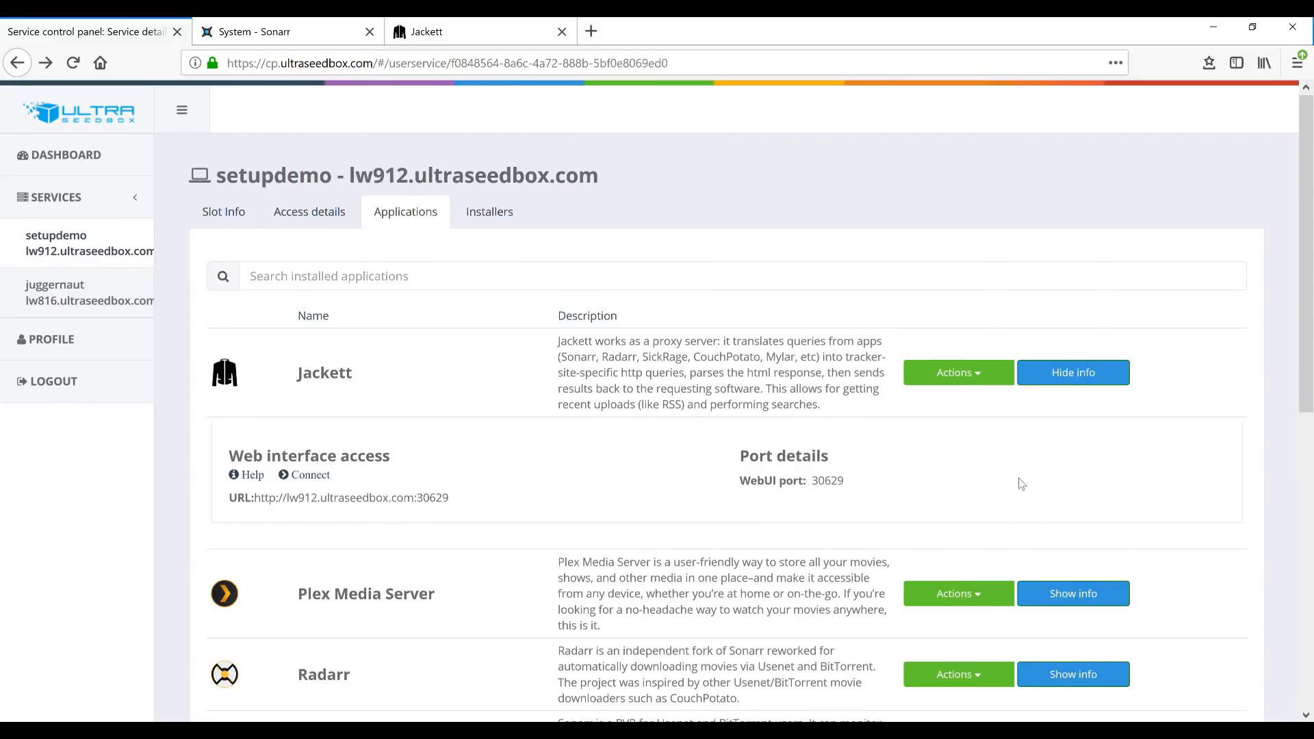
# - Close the Jackett dashboard and collapse Jackett's details in the seedbox control panel's application list
pyautogui.scroll(-2, 594, 519)
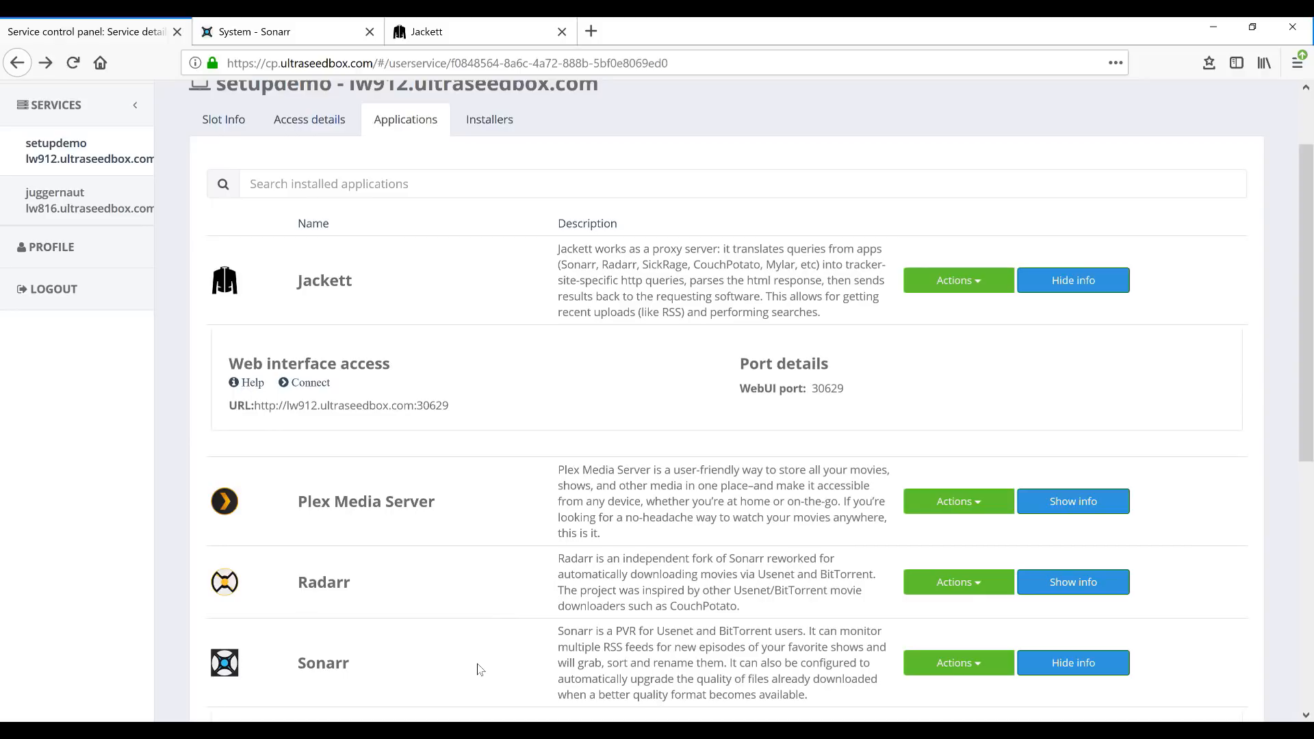
pyautogui.scroll(-1, 478, 545)
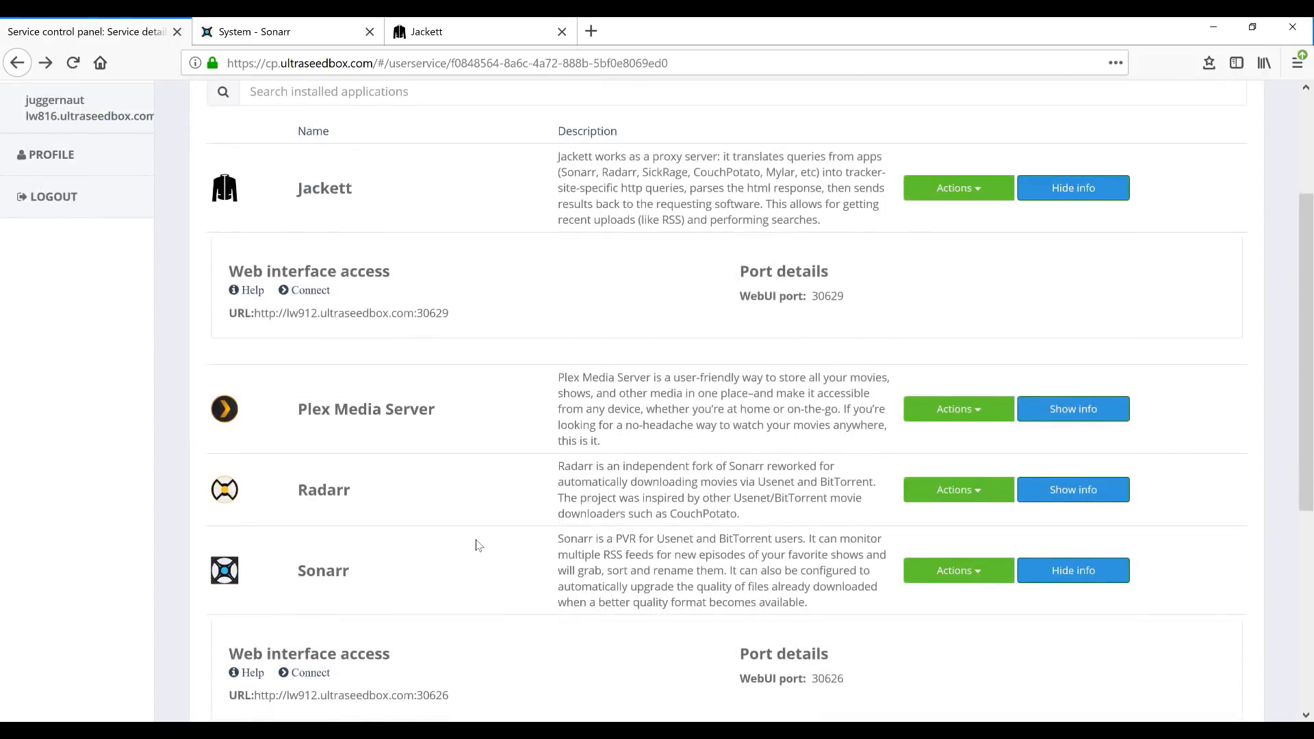
pyautogui.scroll(3, 477, 545)
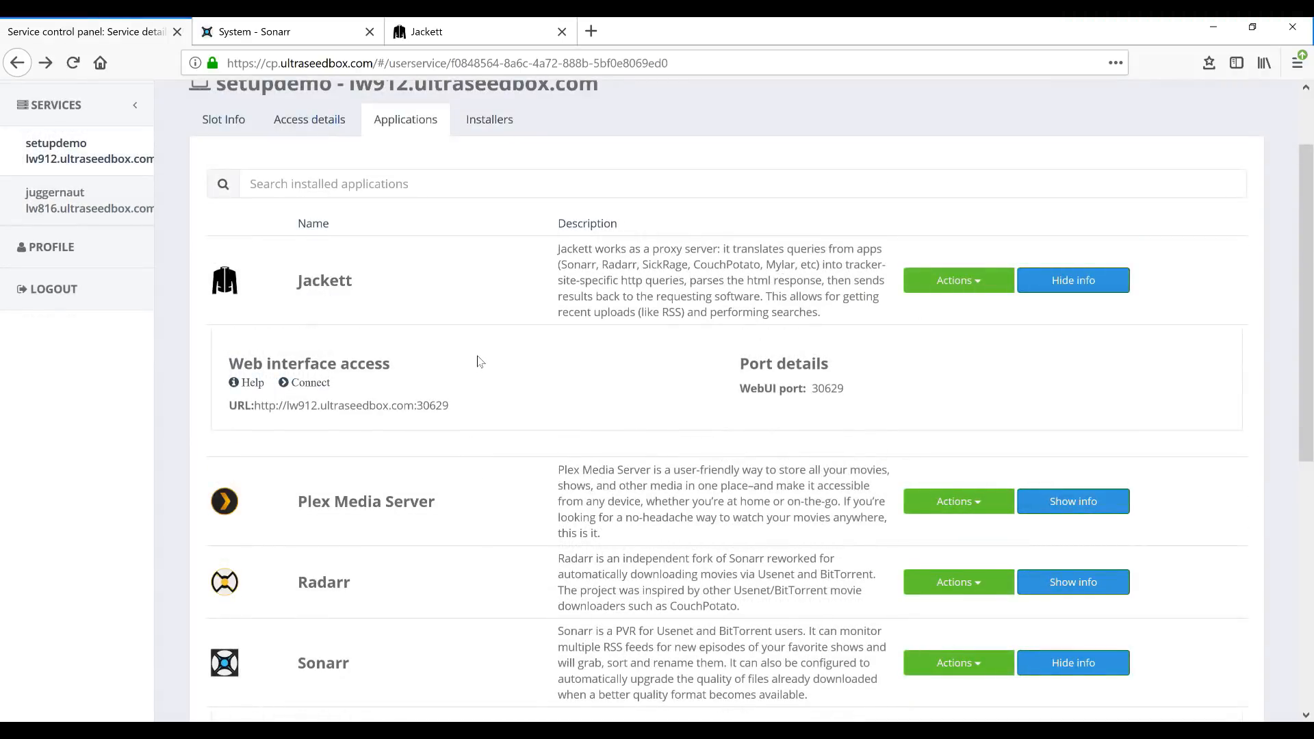
pyautogui.scroll(-3, 500, 551)
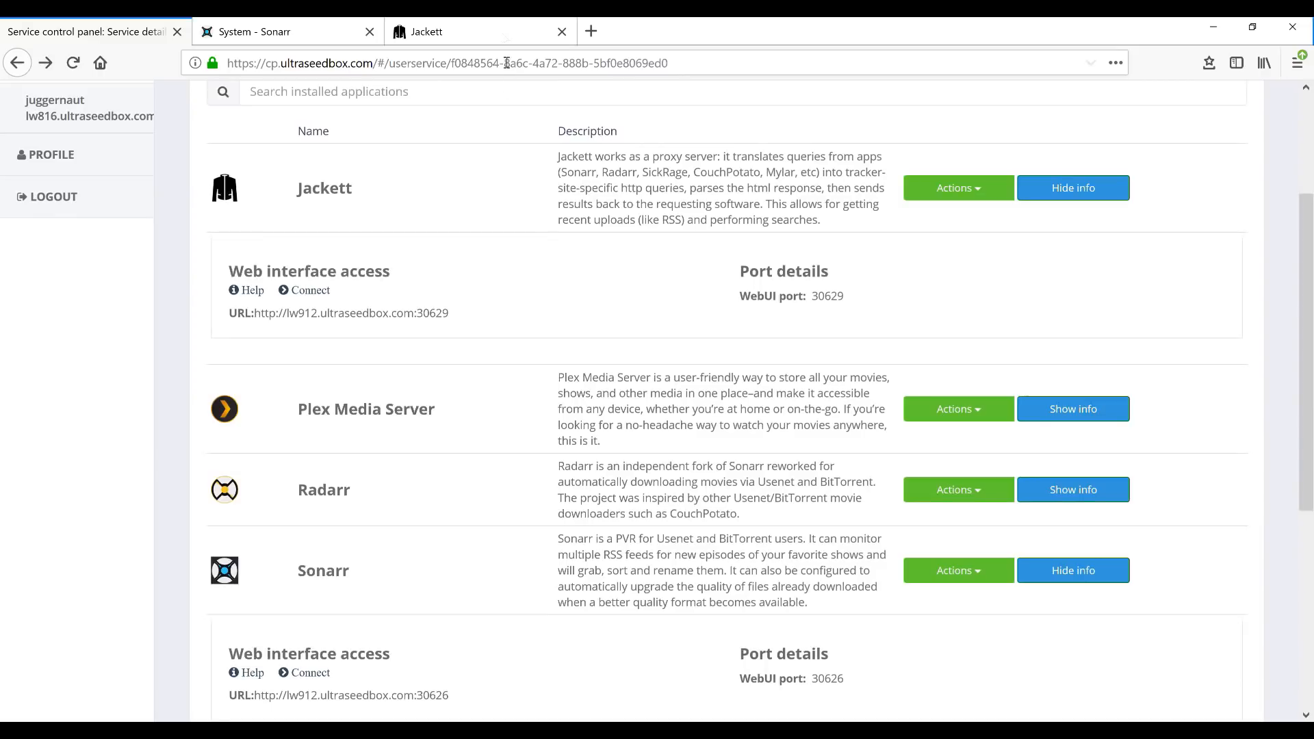
pyautogui.click(506, 33)
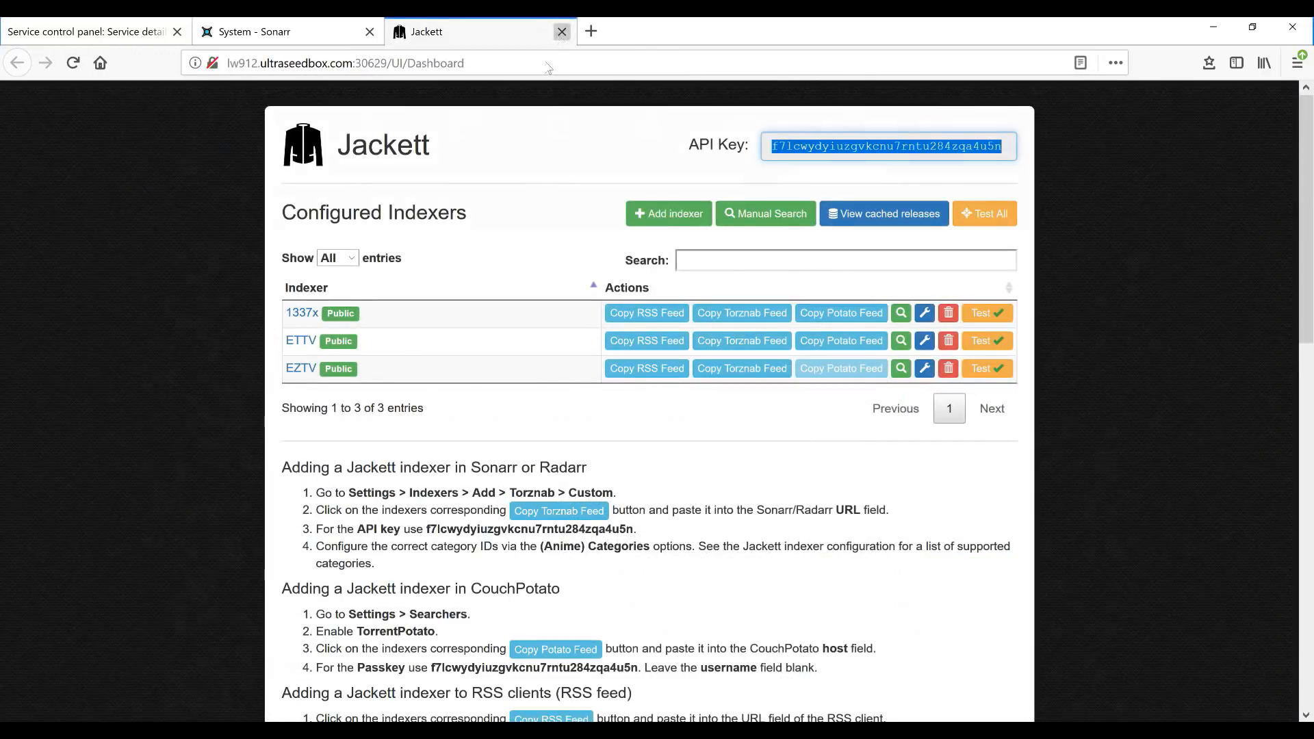
pyautogui.click(561, 32)
pyautogui.click(91, 33)
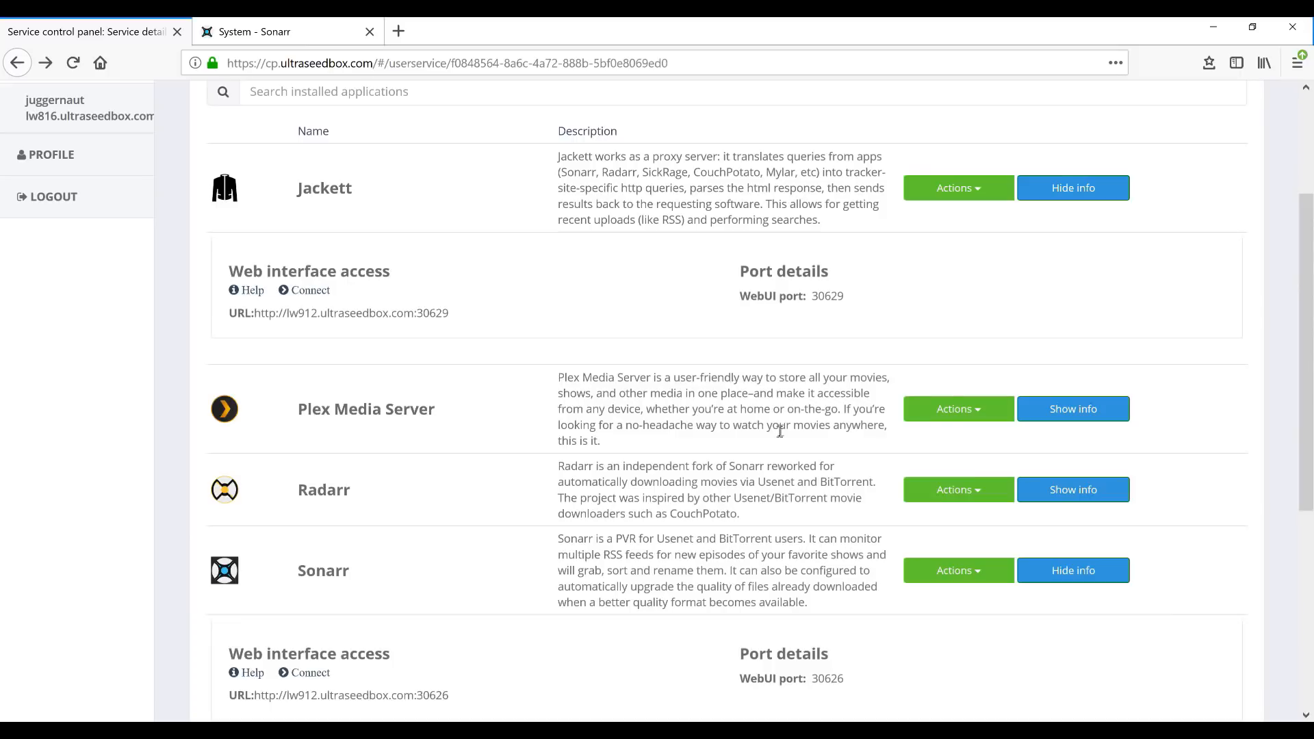
pyautogui.click(1078, 192)
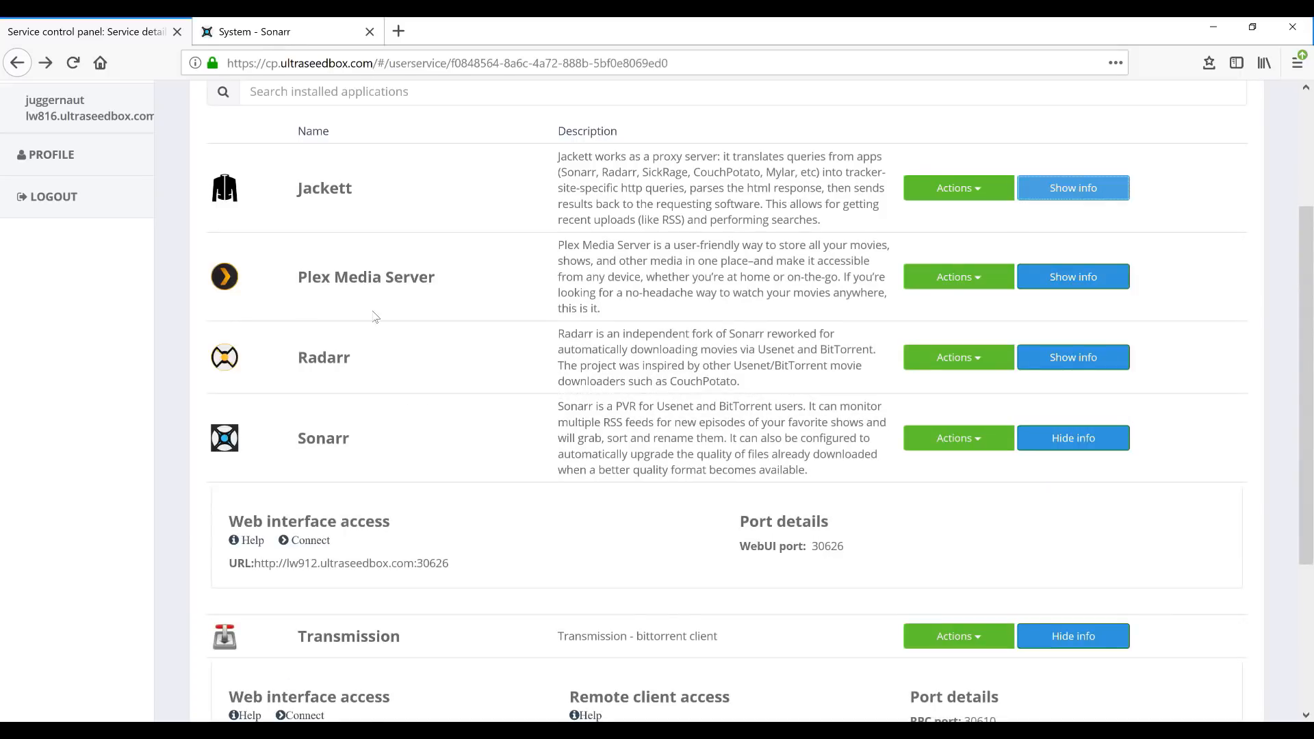
# - Reload Sonarr's System status page and retry the connection to check whether the restarted application responds
pyautogui.click(277, 32)
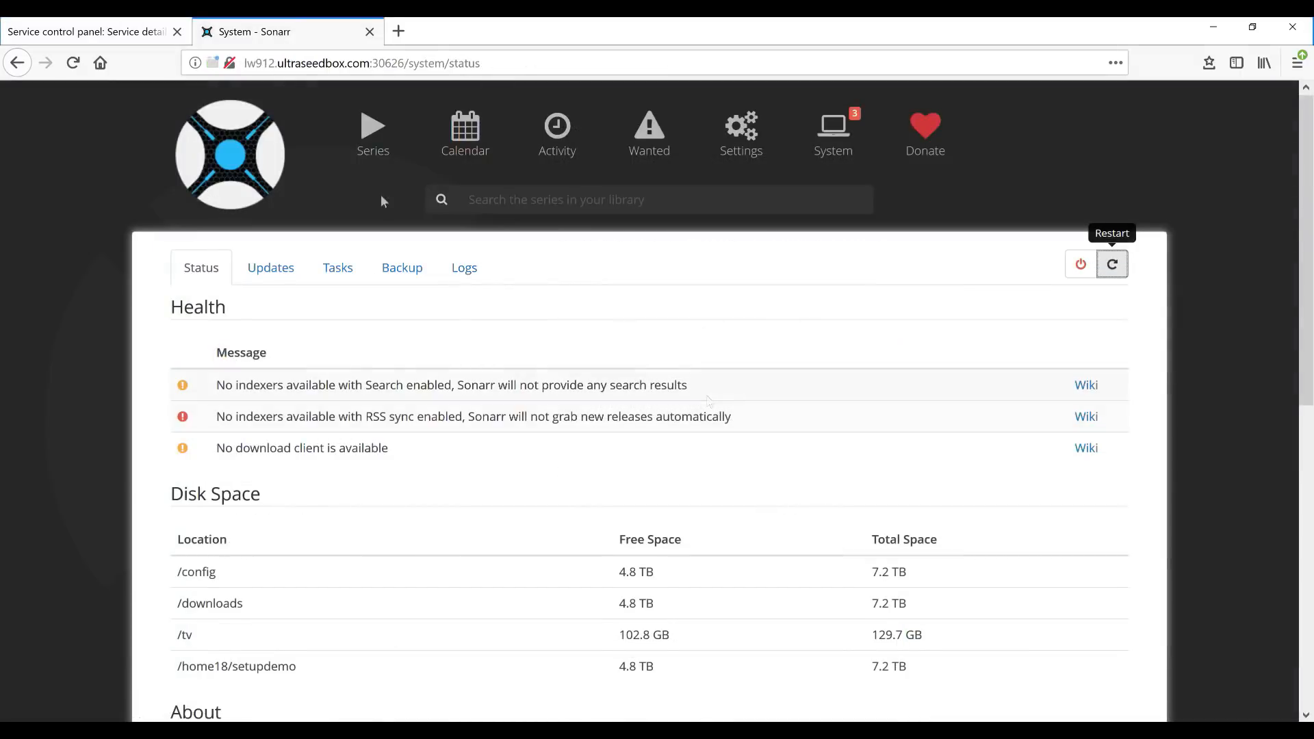
pyautogui.click(67, 68)
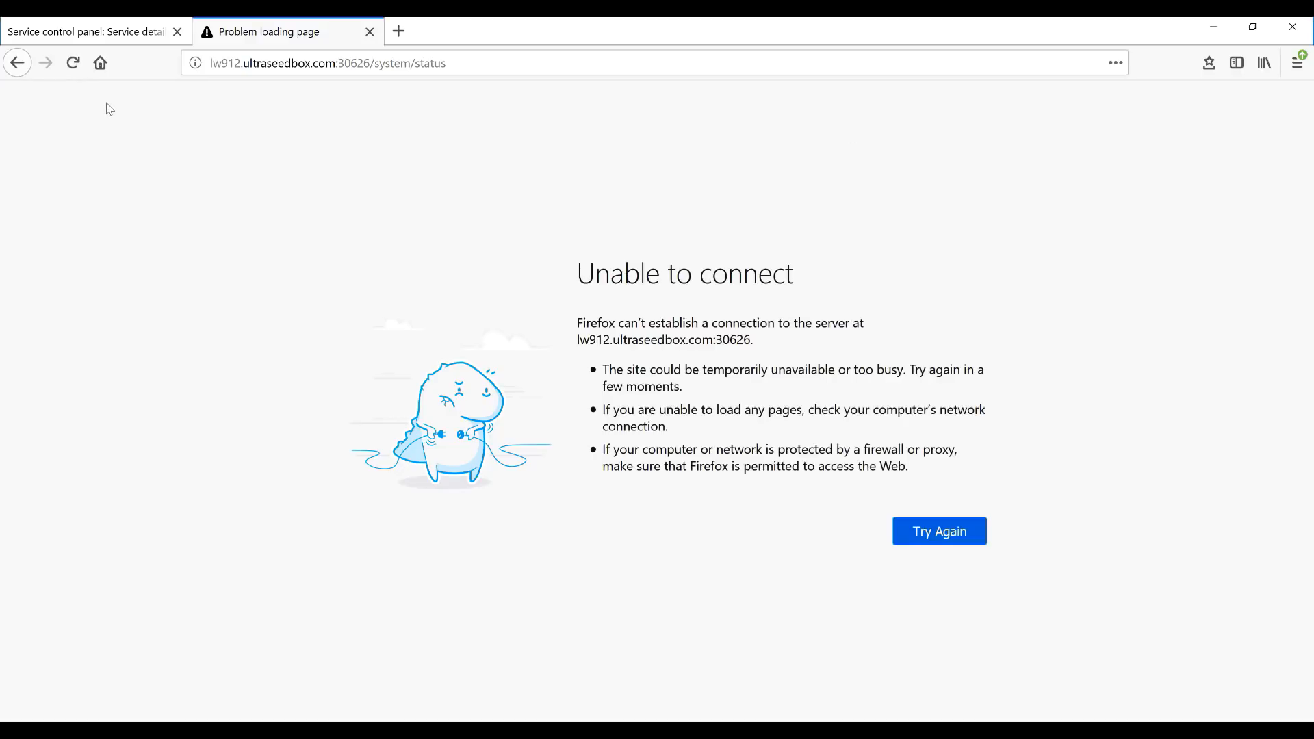
pyautogui.click(85, 32)
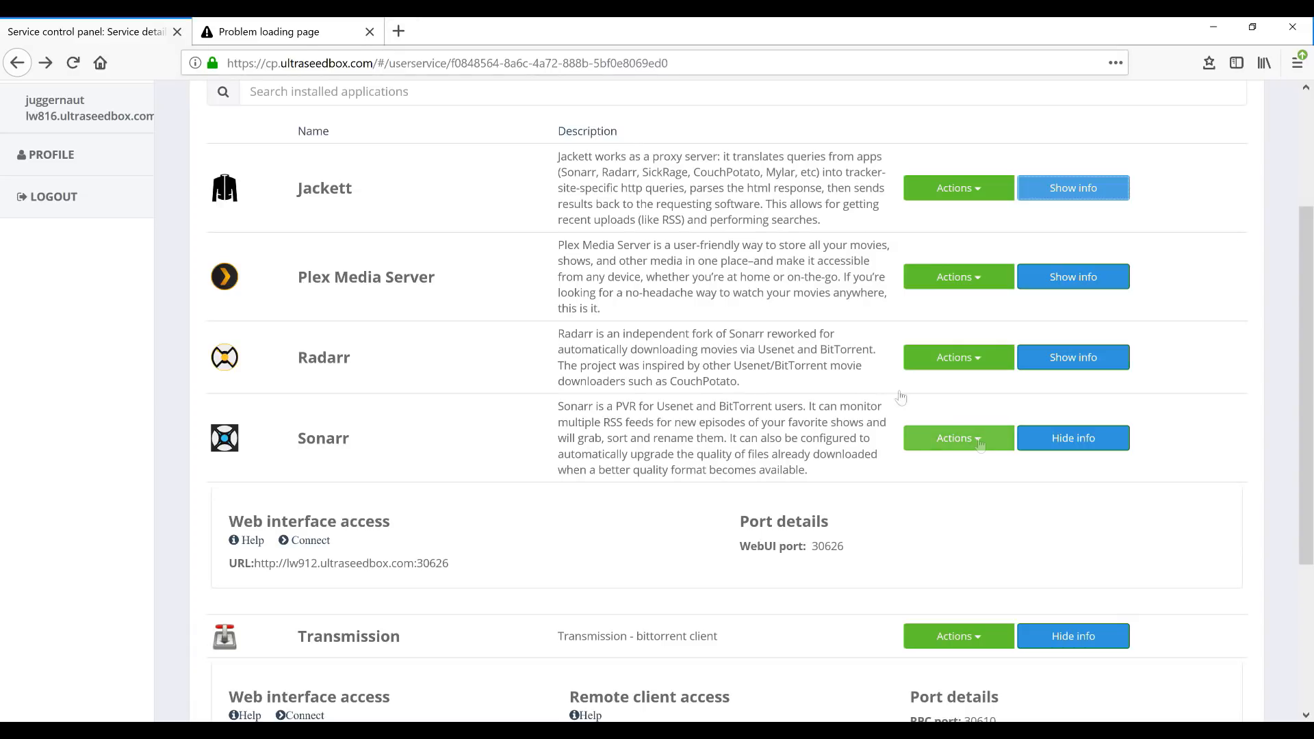
pyautogui.click(301, 33)
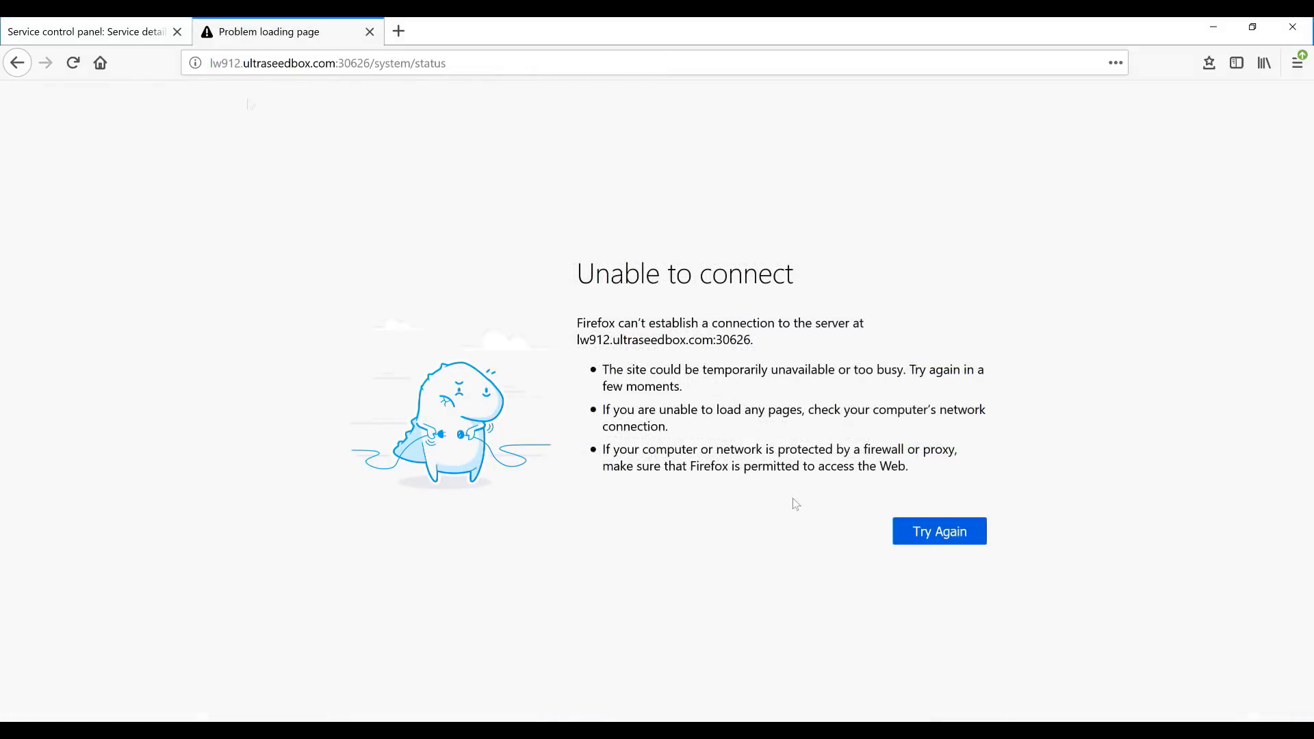
pyautogui.click(921, 533)
pyautogui.click(72, 63)
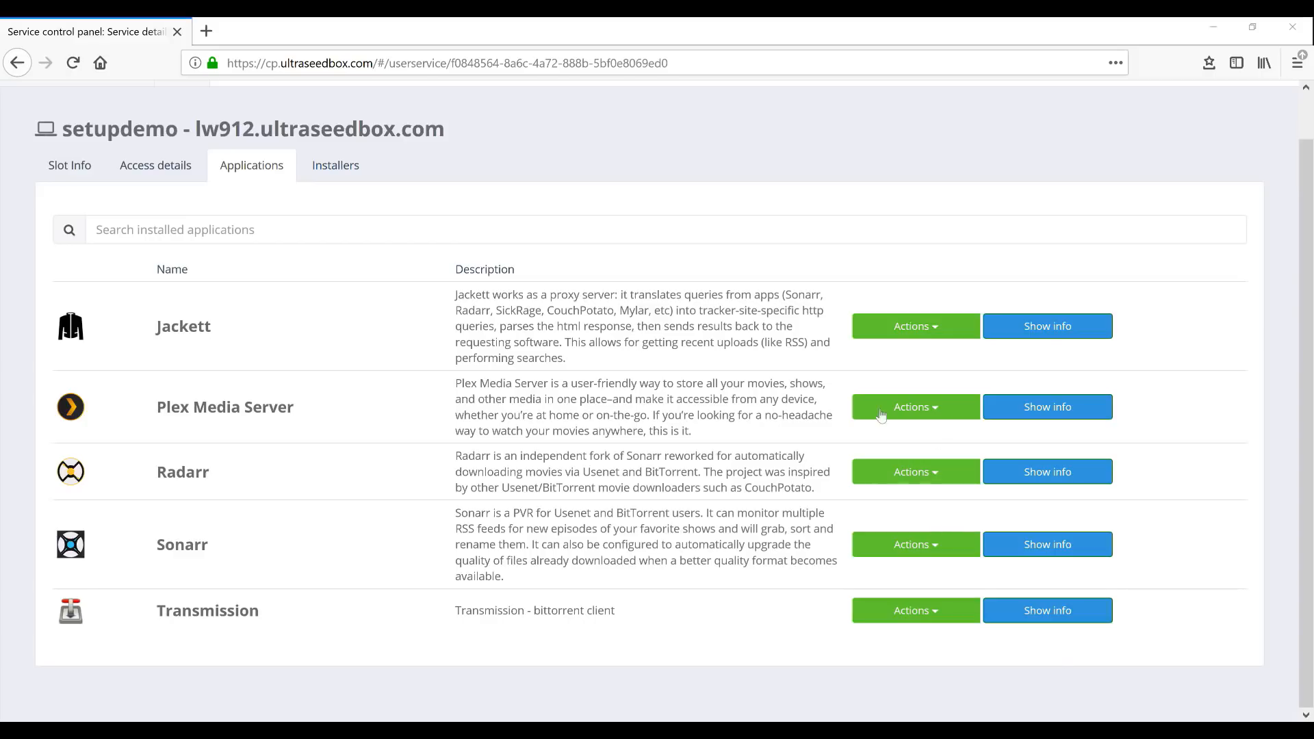
# - Expand Transmission's details in the seedbox control panel and connect to its web interface
pyautogui.click(1058, 618)
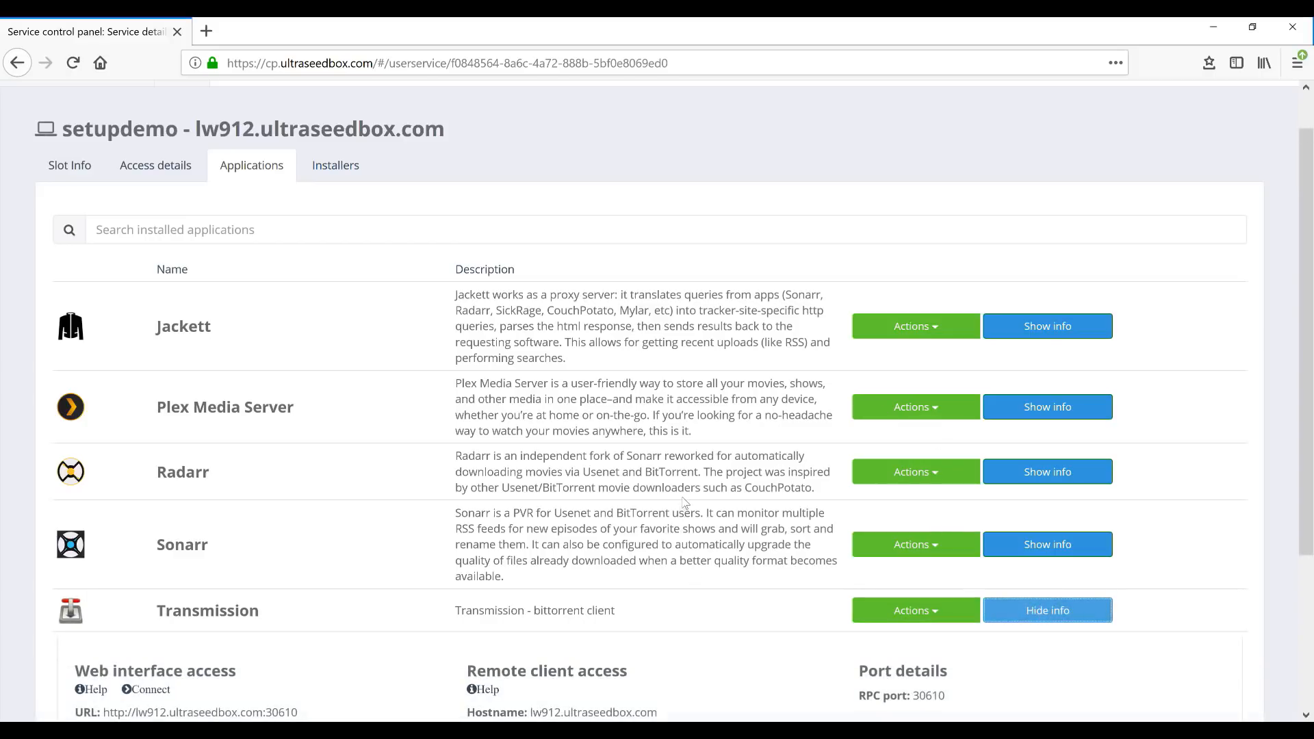
pyautogui.scroll(-3, 681, 510)
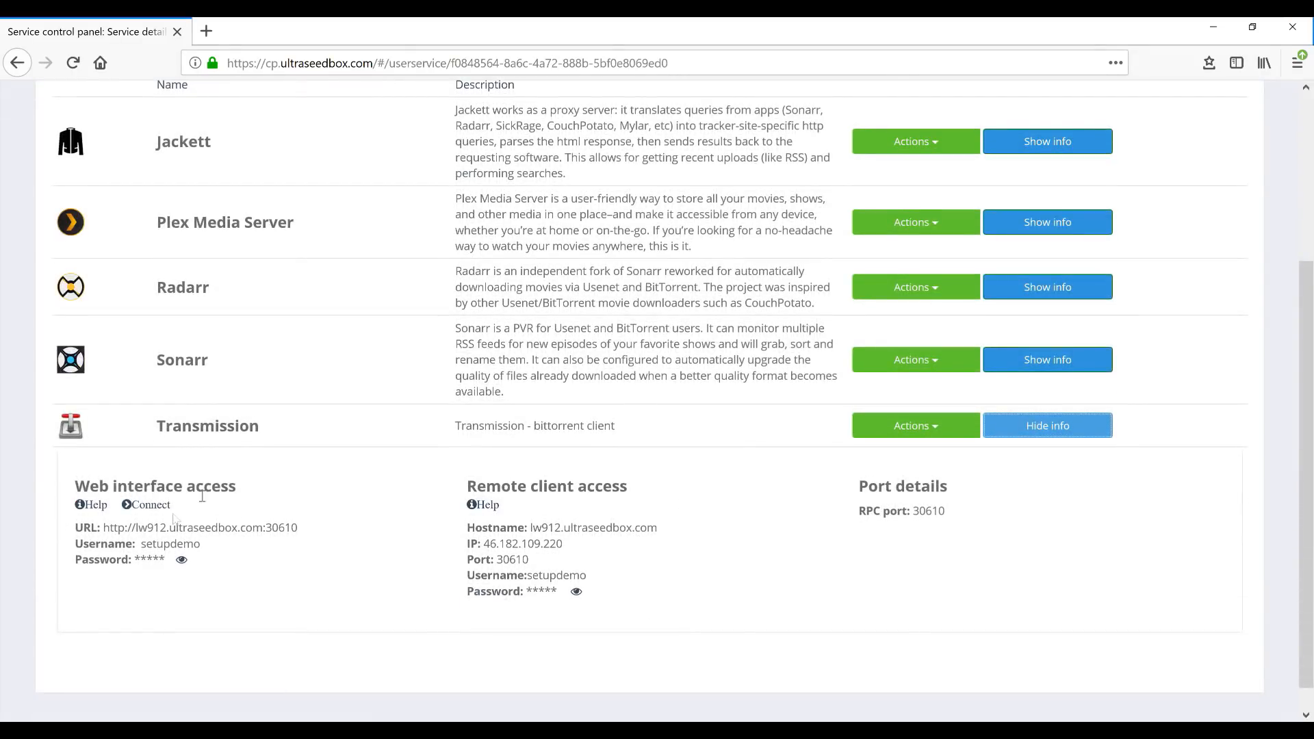
pyautogui.click(146, 504)
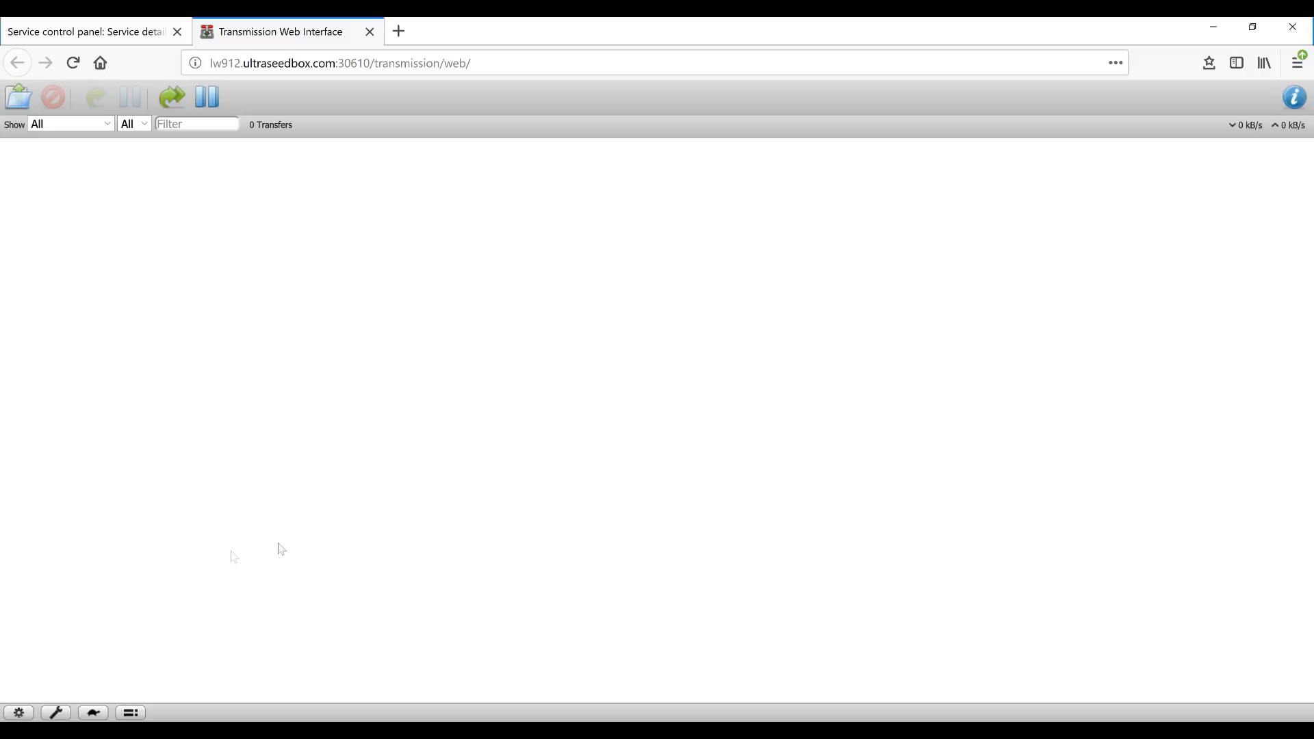
# - Open Transmission's preferences and compare its download folder with the home folder in the seedbox control panel's slot info
pyautogui.click(57, 713)
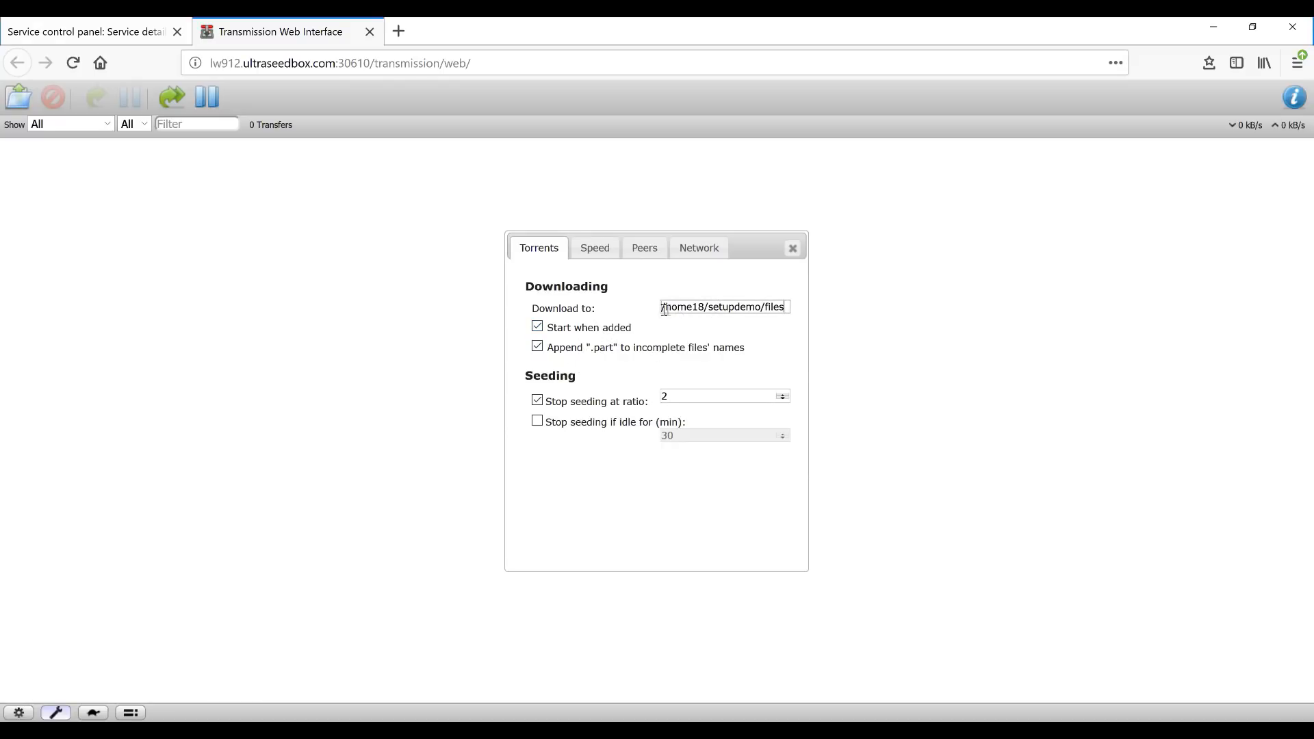
pyautogui.moveTo(664, 309); pyautogui.dragTo(798, 305)
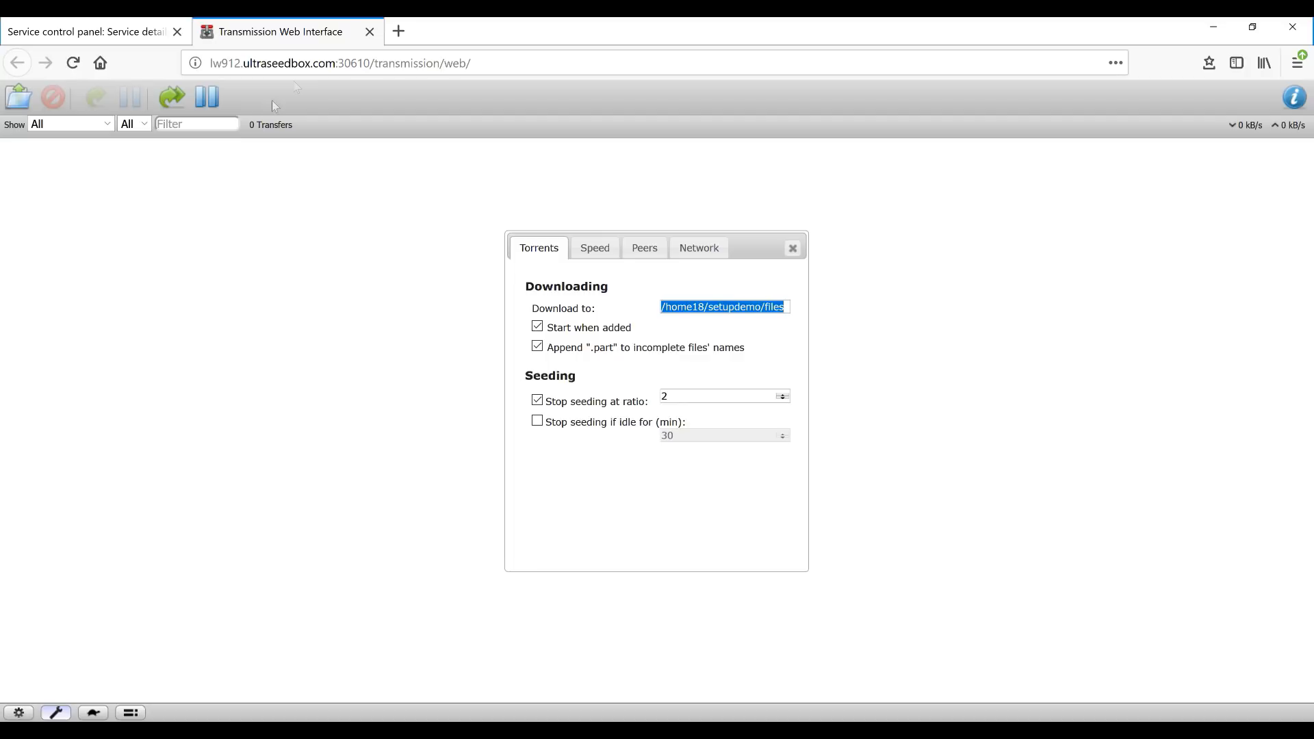
pyautogui.click(86, 31)
pyautogui.scroll(4, 474, 304)
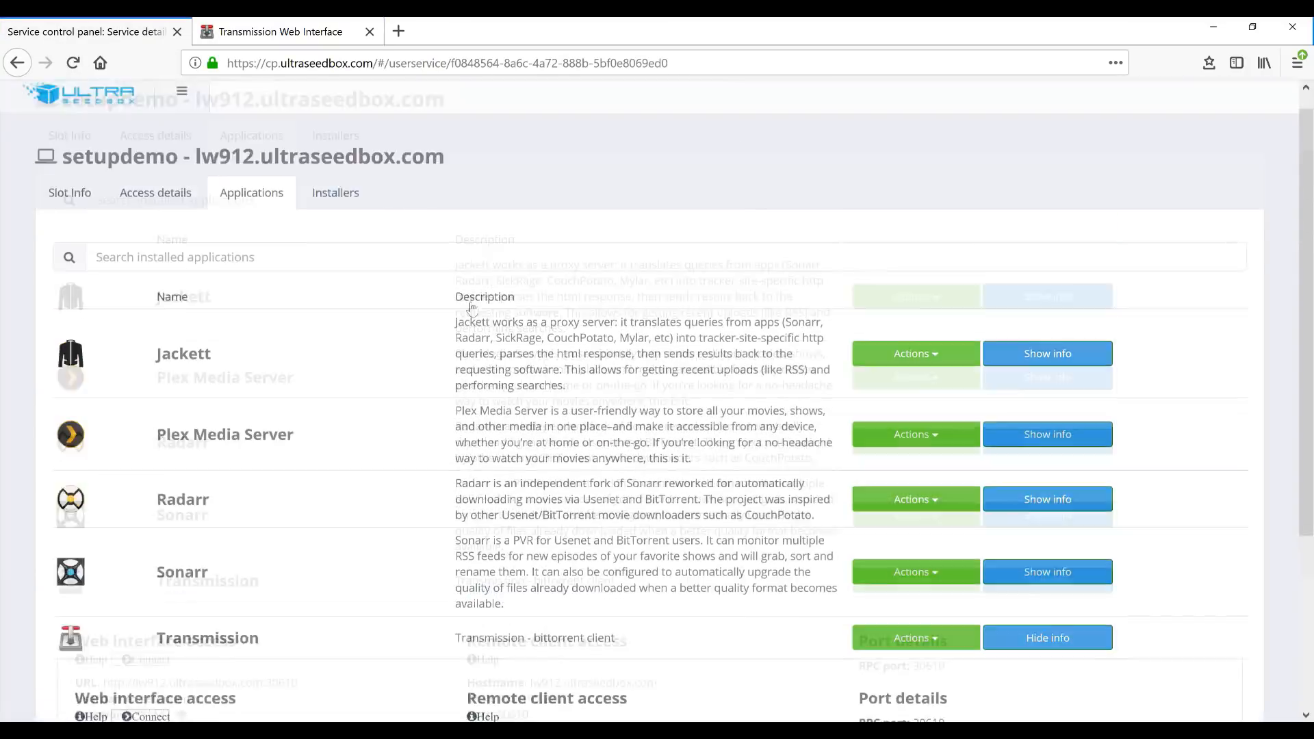
pyautogui.click(76, 212)
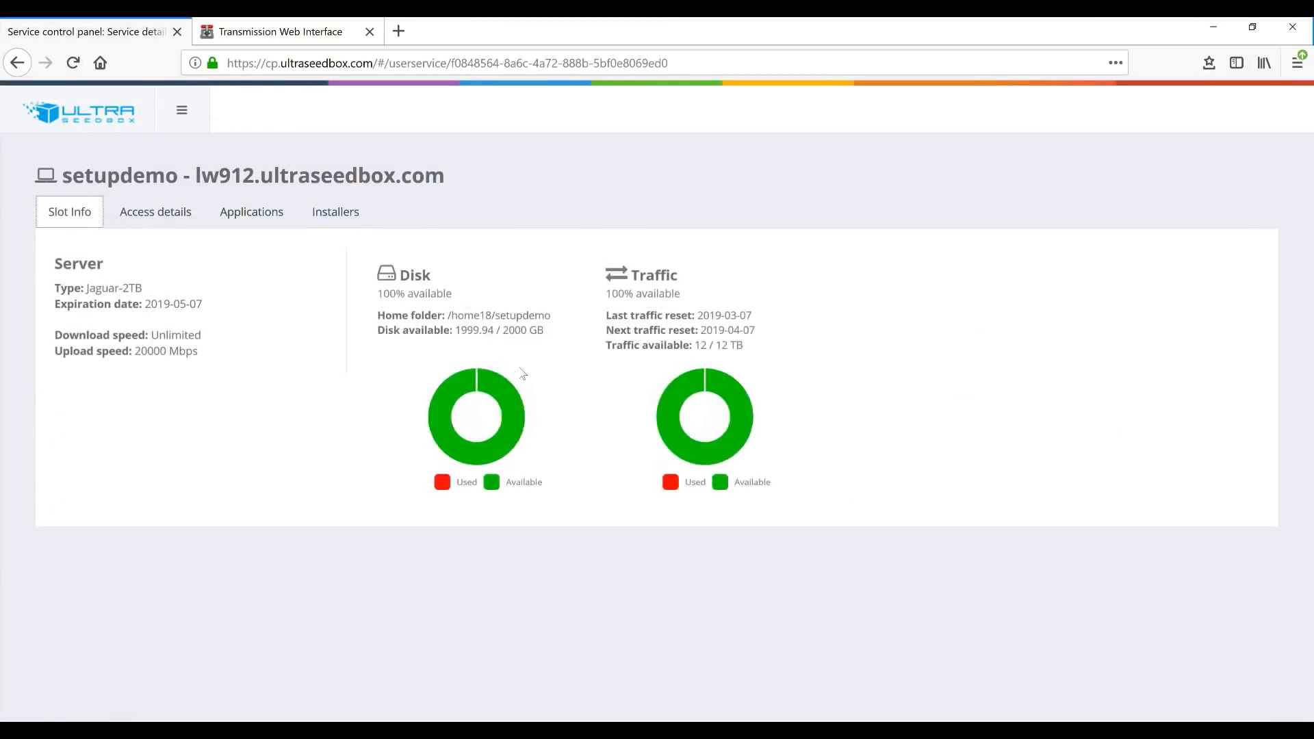
pyautogui.click(319, 31)
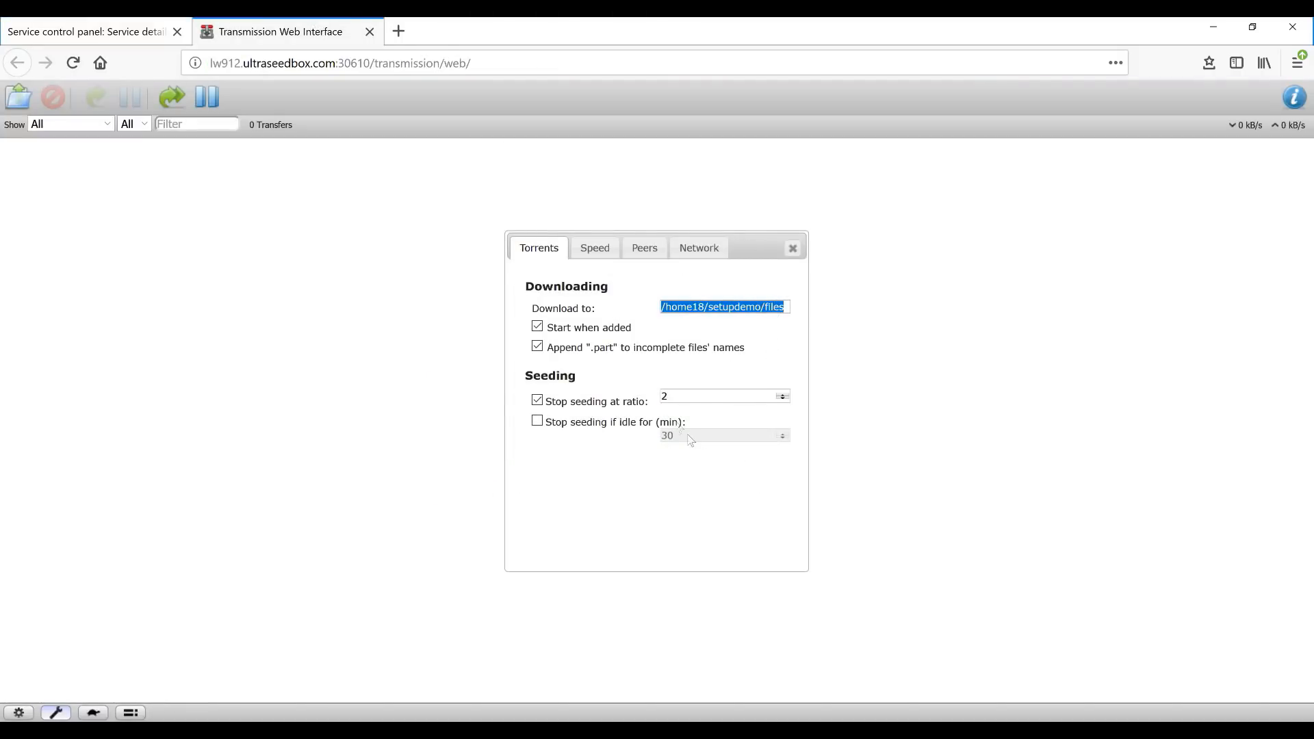
# - Look over Transmission's speed limits and disable PEX and DHT in the peer preferences
pyautogui.click(594, 252)
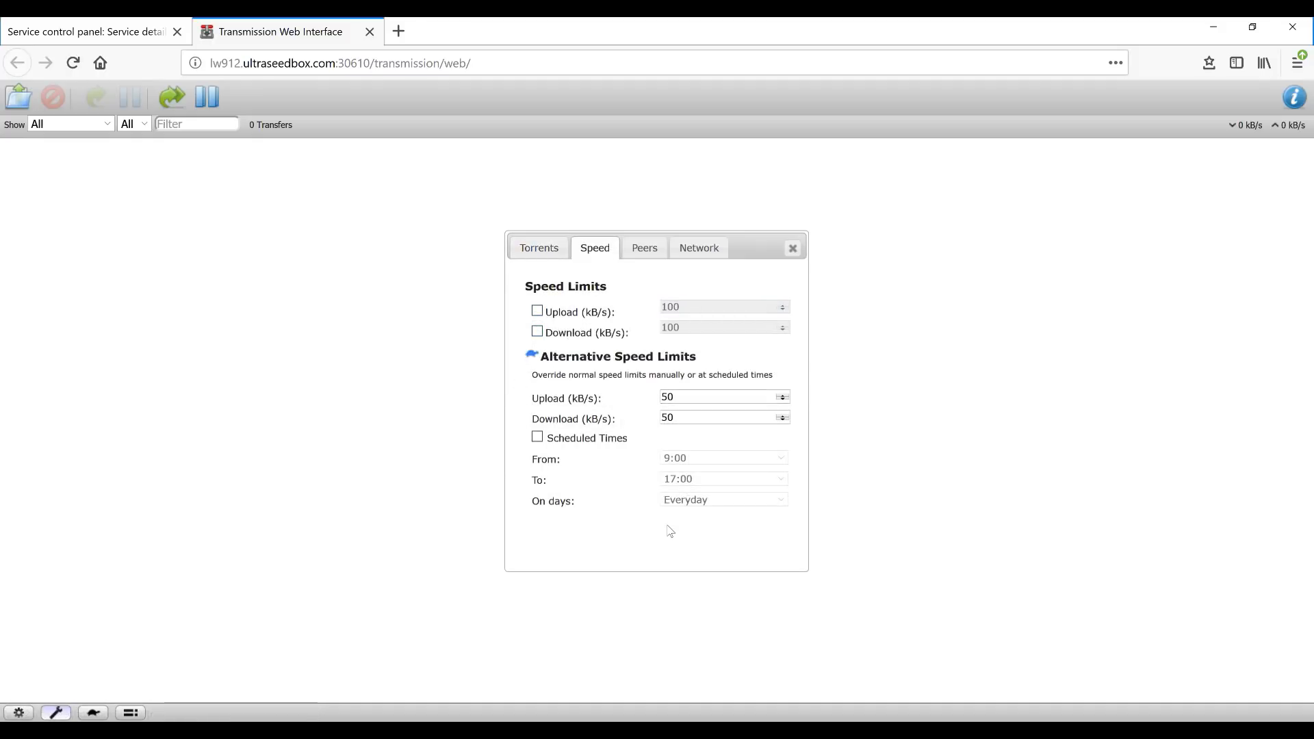
pyautogui.click(645, 252)
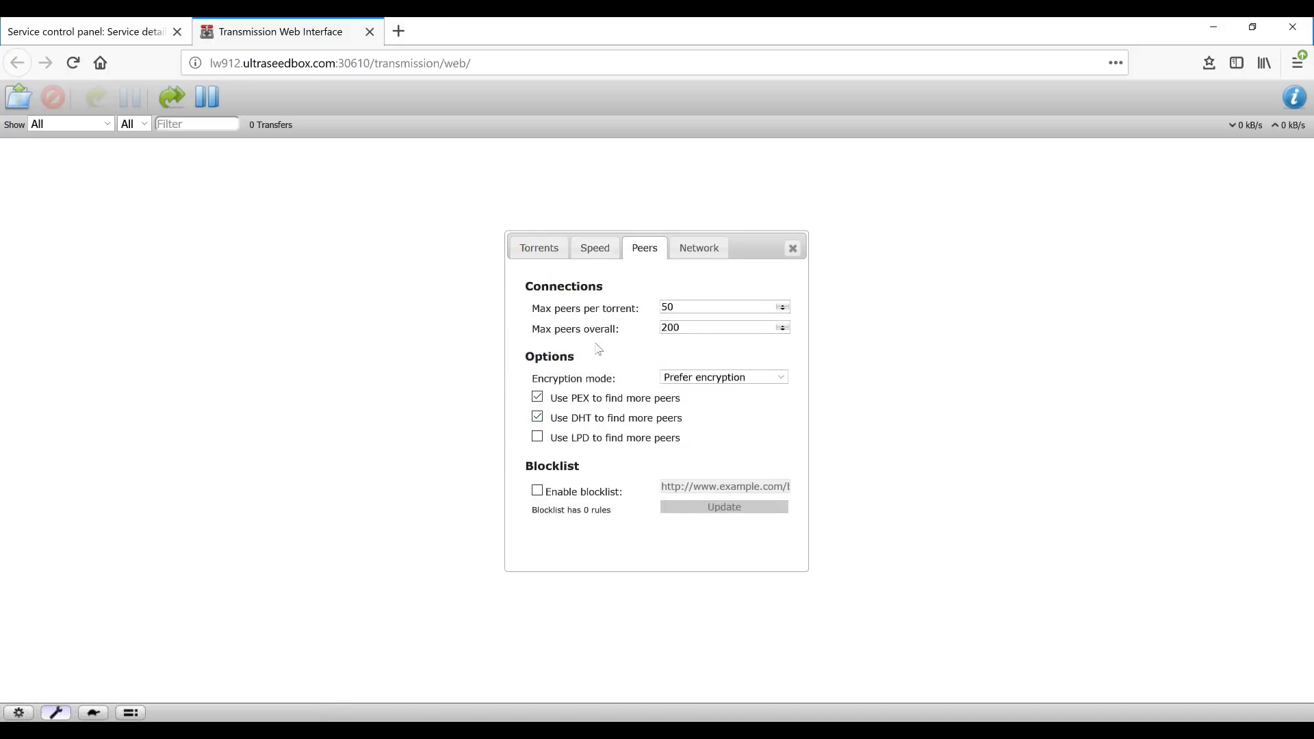
pyautogui.moveTo(589, 407)
pyautogui.click(537, 398)
pyautogui.click(538, 417)
# - Review Transmission's network, seeding ratio, speed and peer preferences, and close its web interface
pyautogui.click(698, 248)
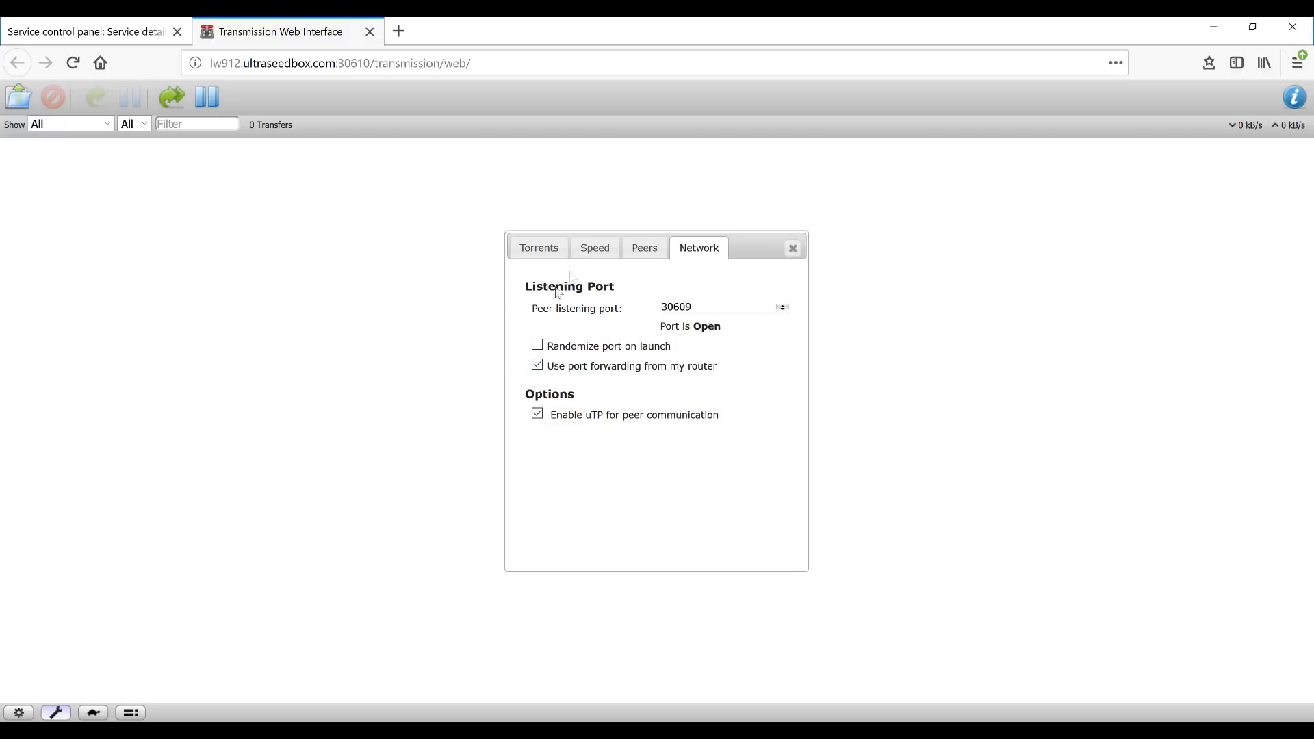
pyautogui.click(542, 249)
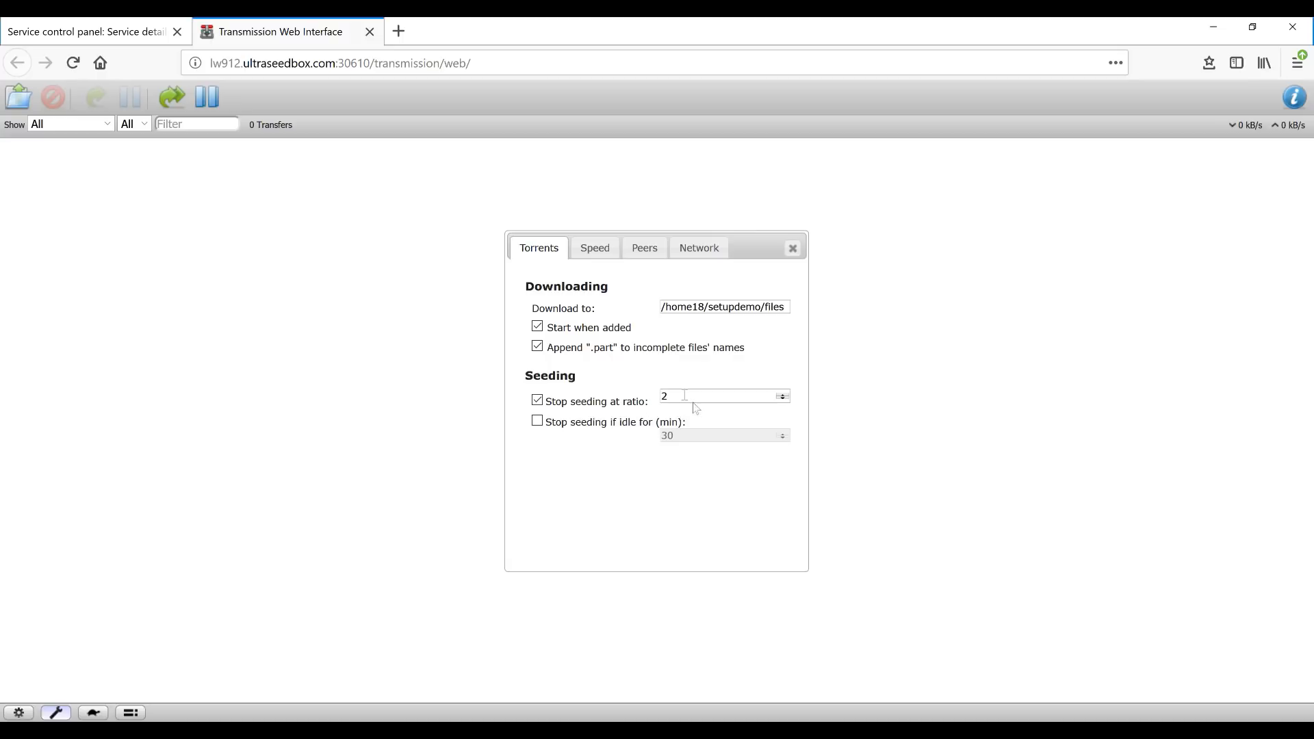
pyautogui.moveTo(669, 395); pyautogui.dragTo(659, 395)
pyautogui.click(594, 247)
pyautogui.click(642, 252)
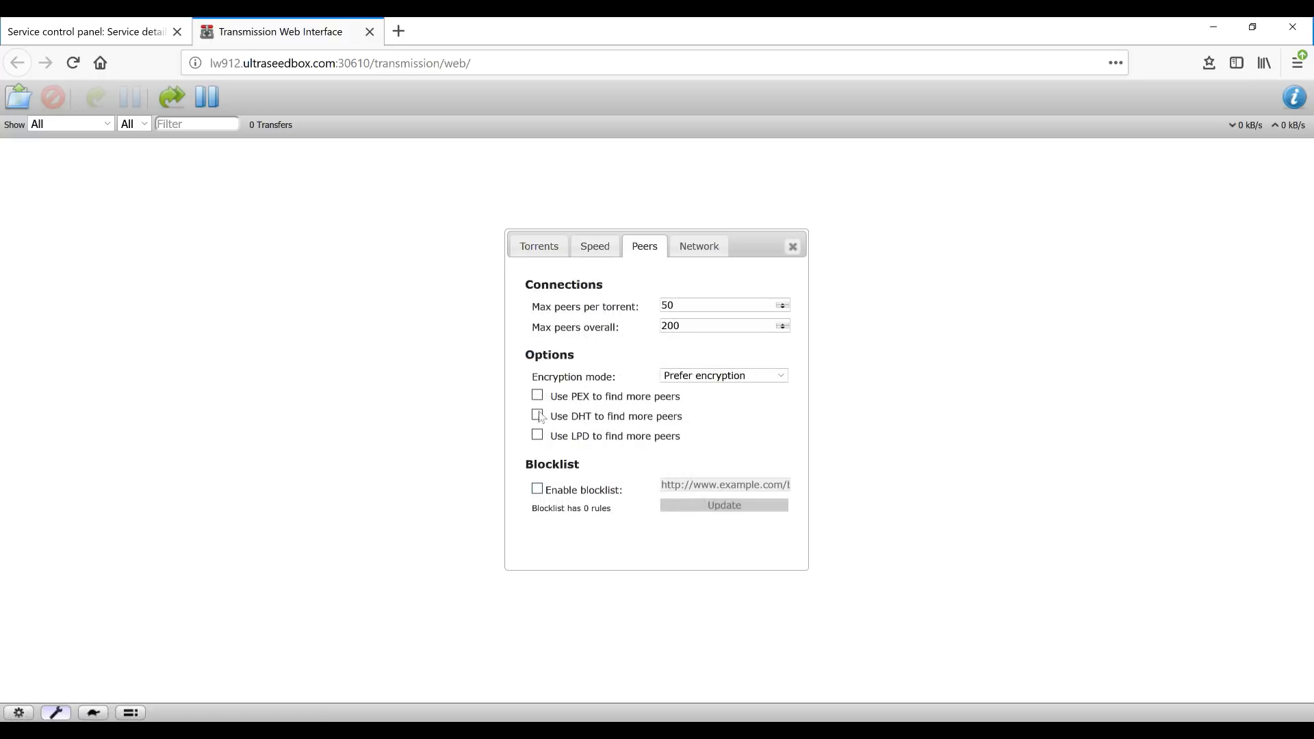
pyautogui.click(706, 256)
pyautogui.click(796, 247)
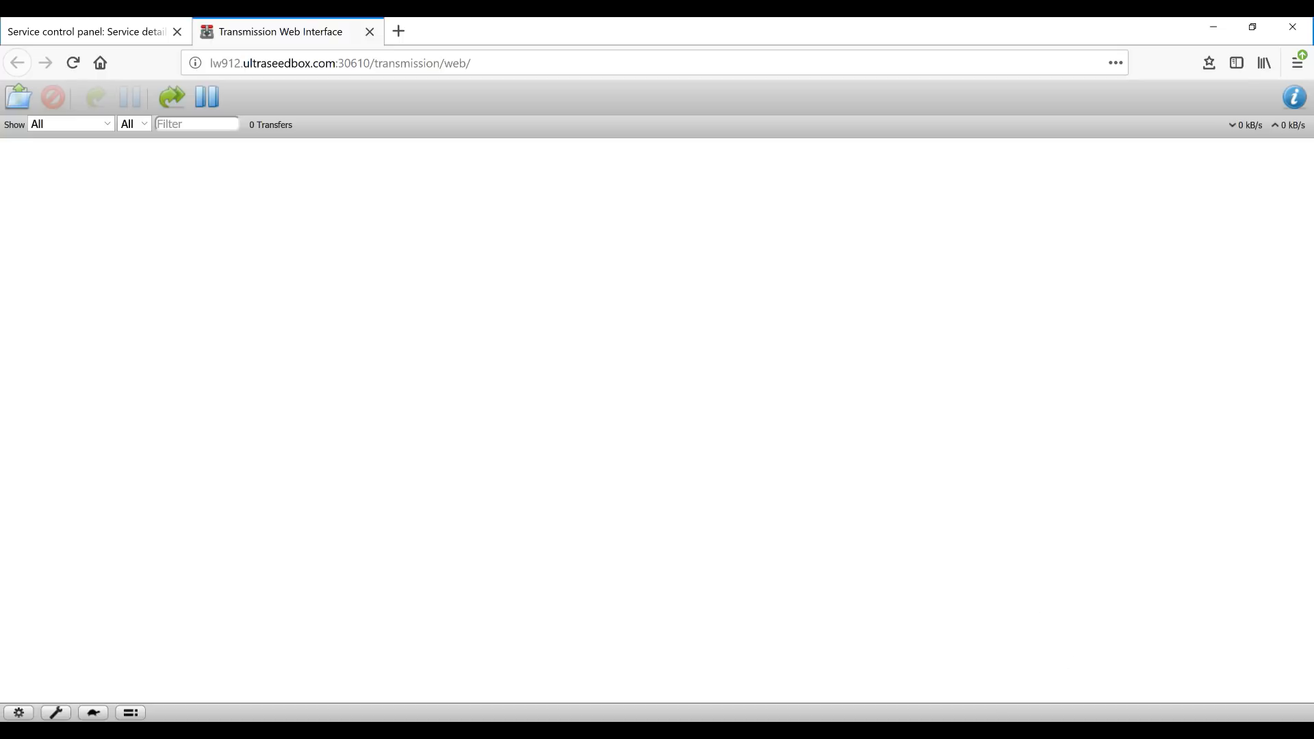
pyautogui.hotkey('ctrl', 'w')
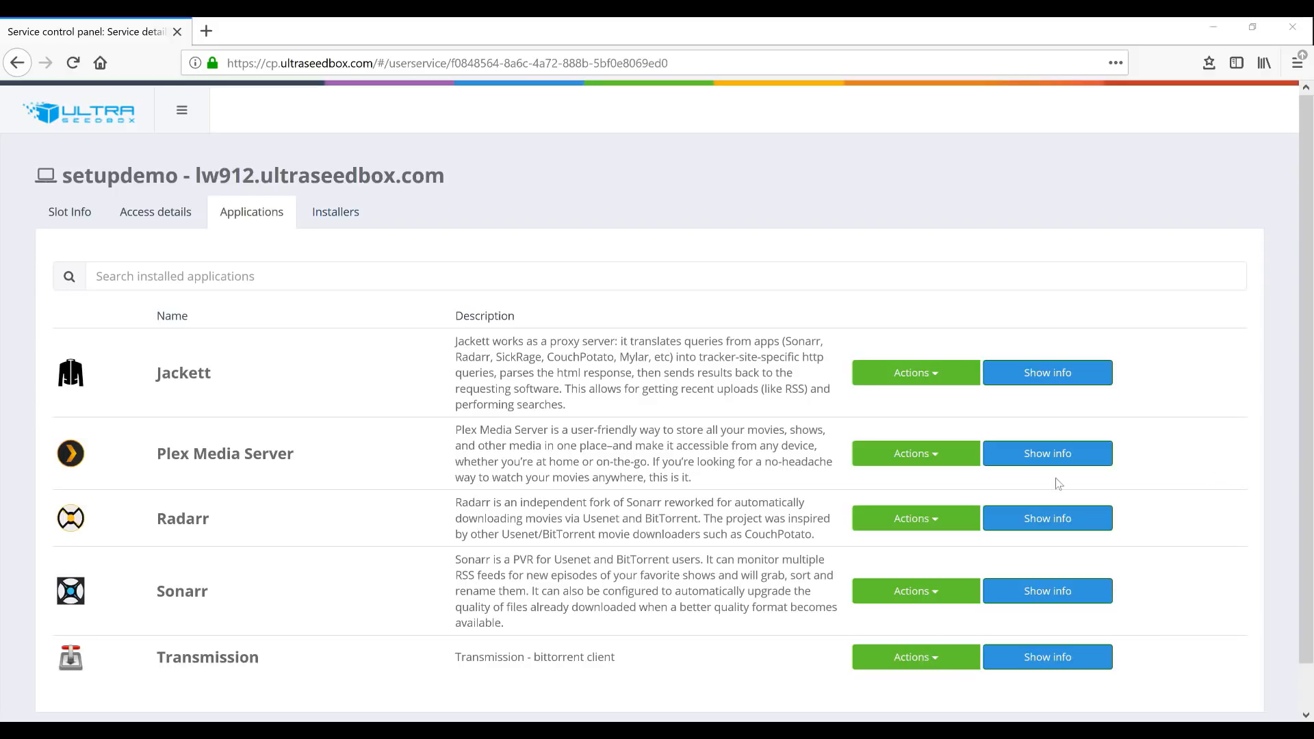
# - Expand Plex Media Server's details in the seedbox control panel and connect to its web interface
pyautogui.click(1047, 457)
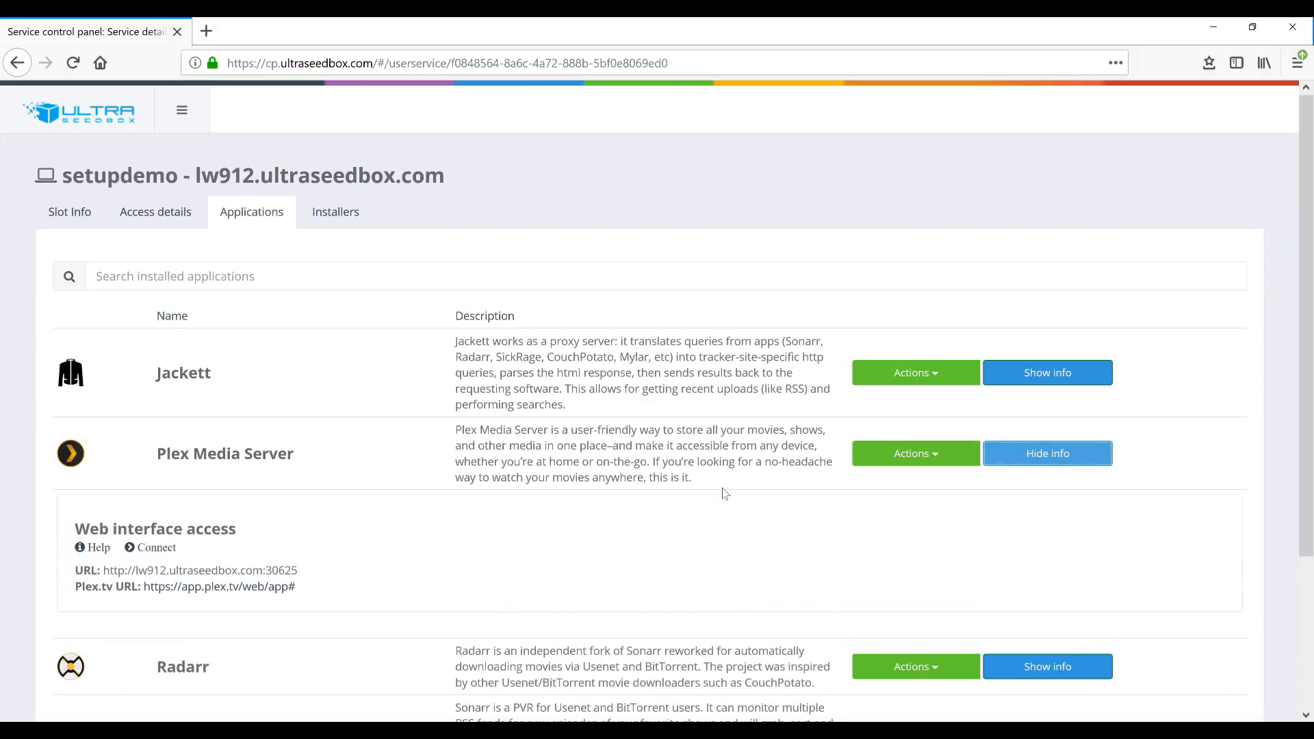
pyautogui.click(155, 552)
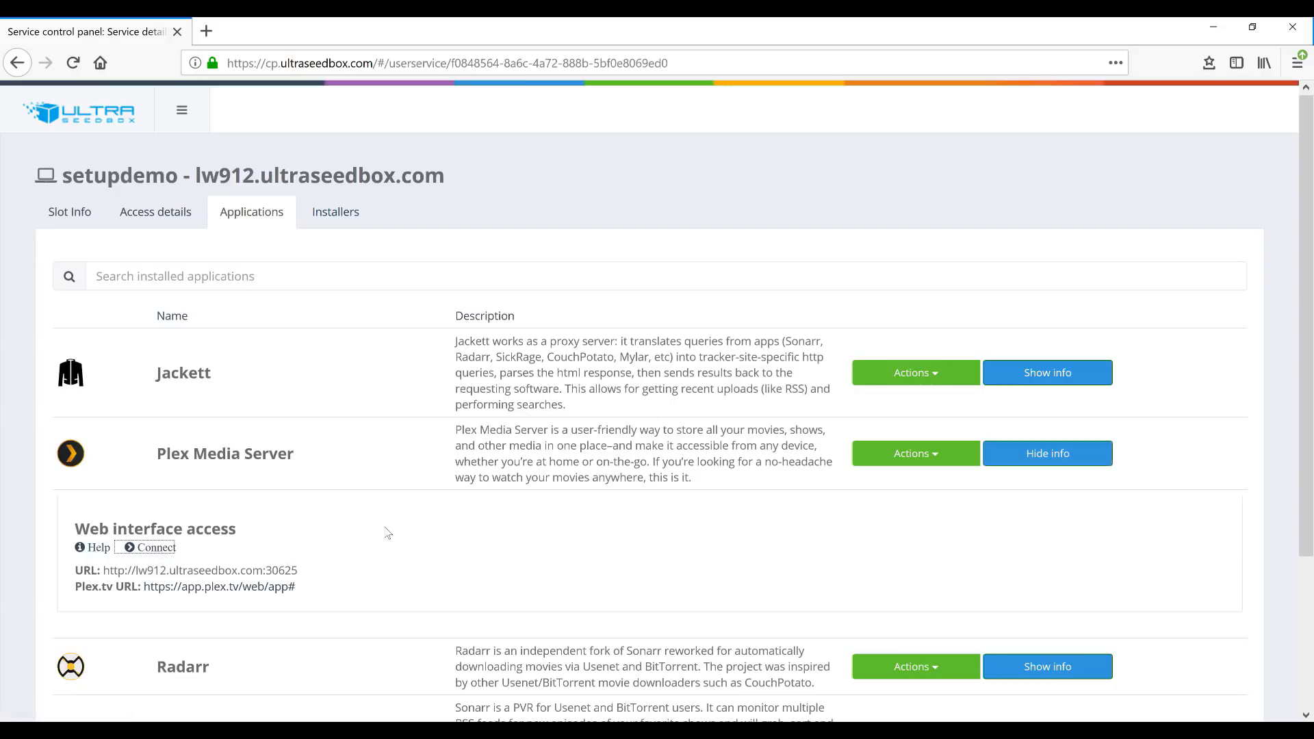
pyautogui.click(165, 548)
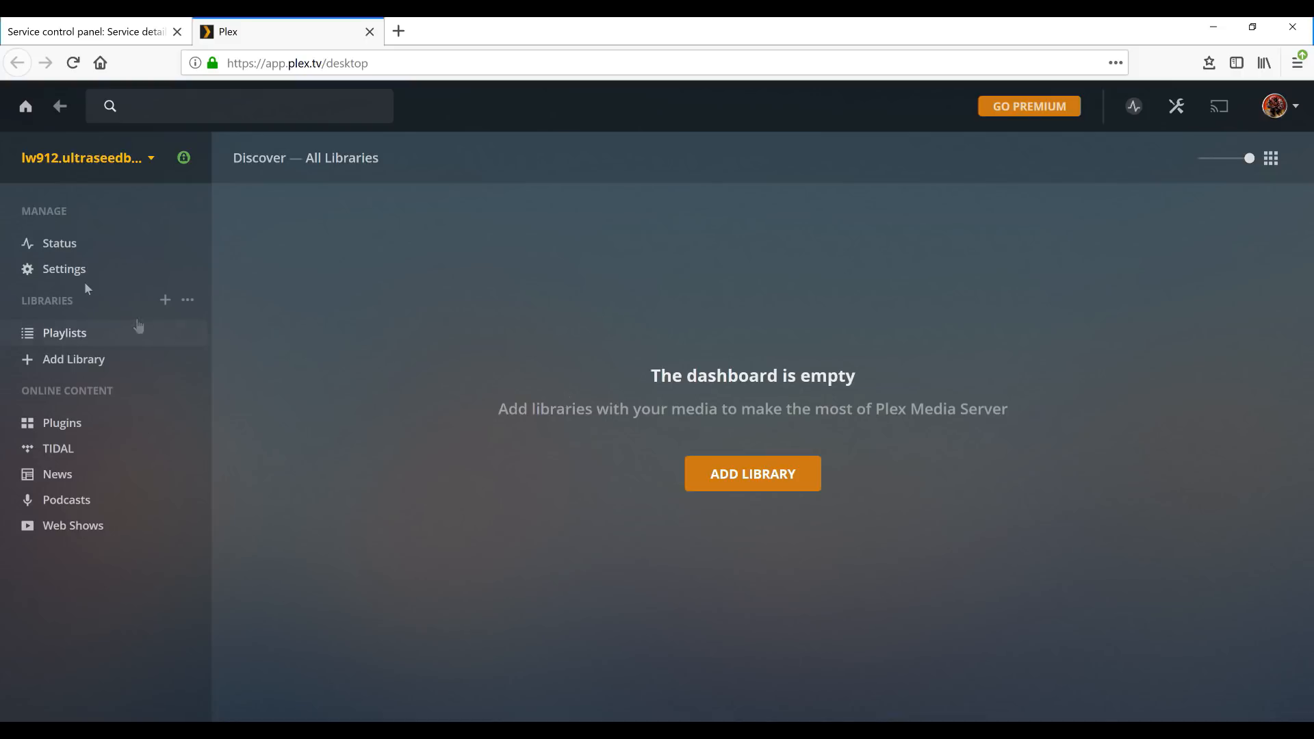
# - Open the Plex server's general settings and show the advanced options
pyautogui.click(55, 268)
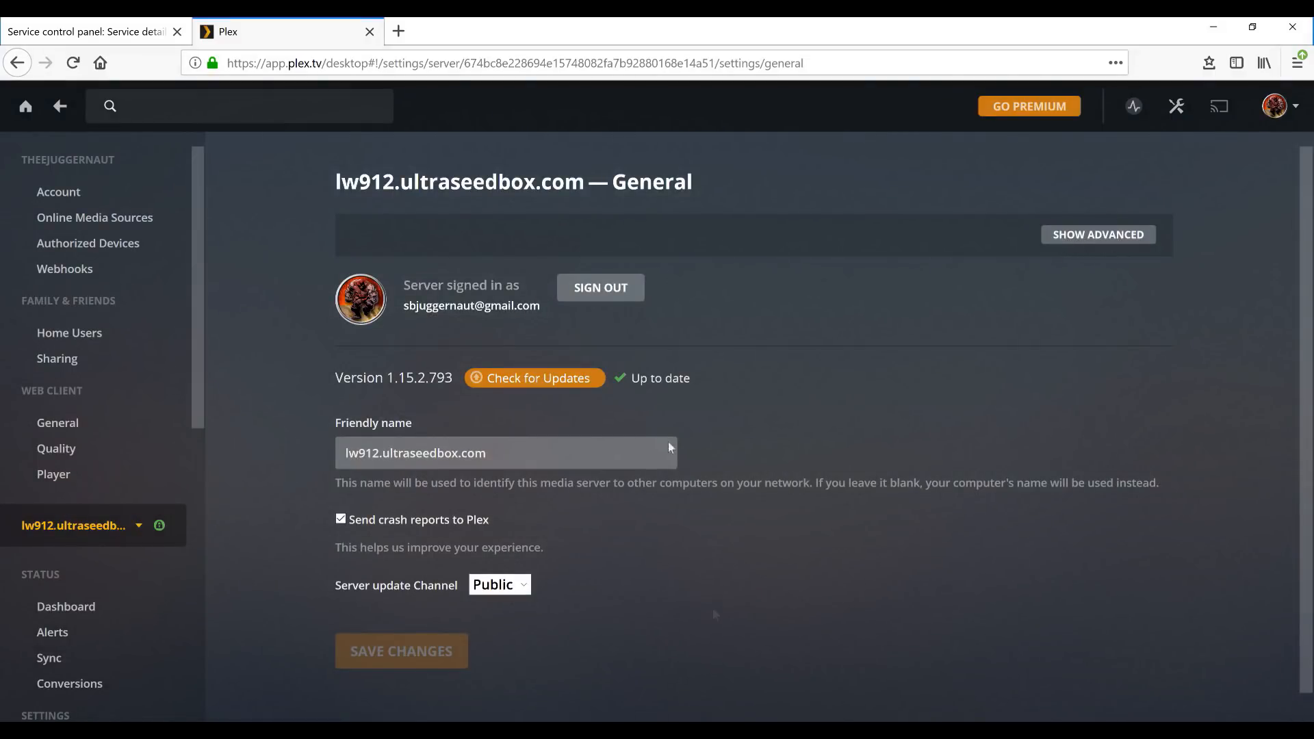
pyautogui.click(1104, 236)
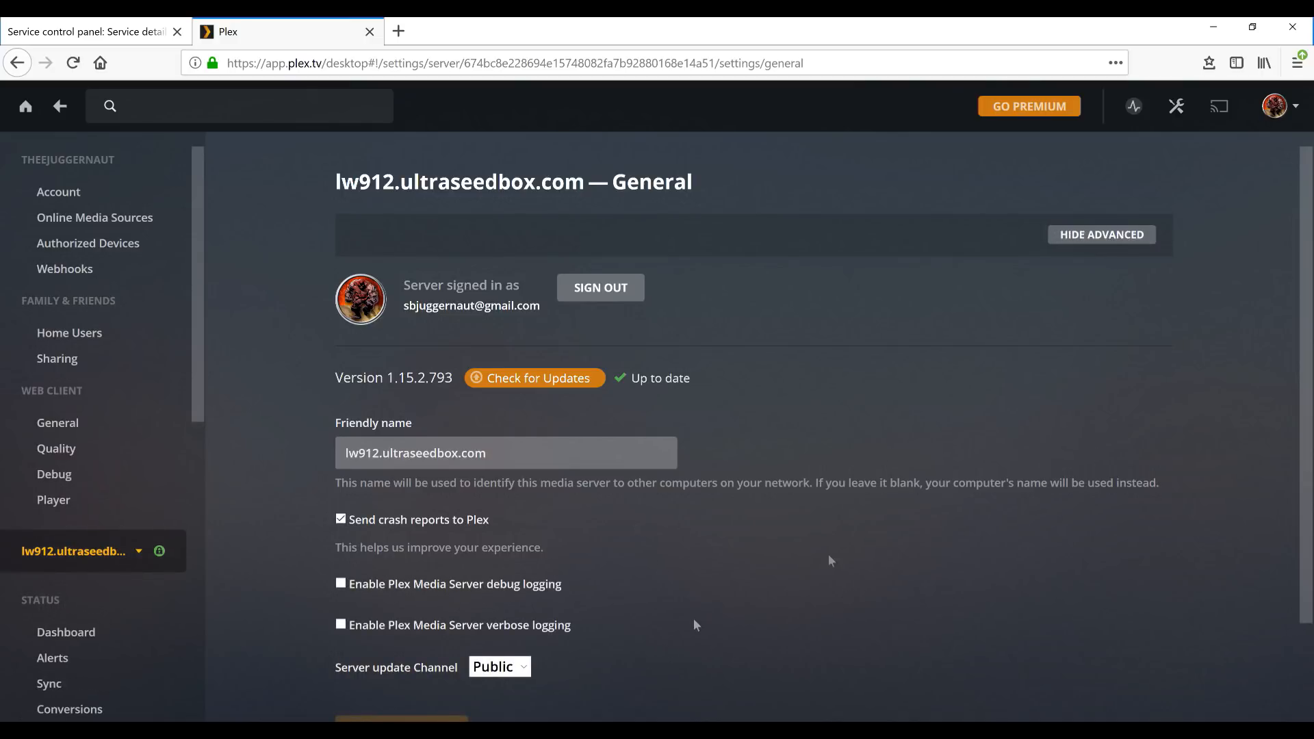
pyautogui.scroll(-2, 832, 551)
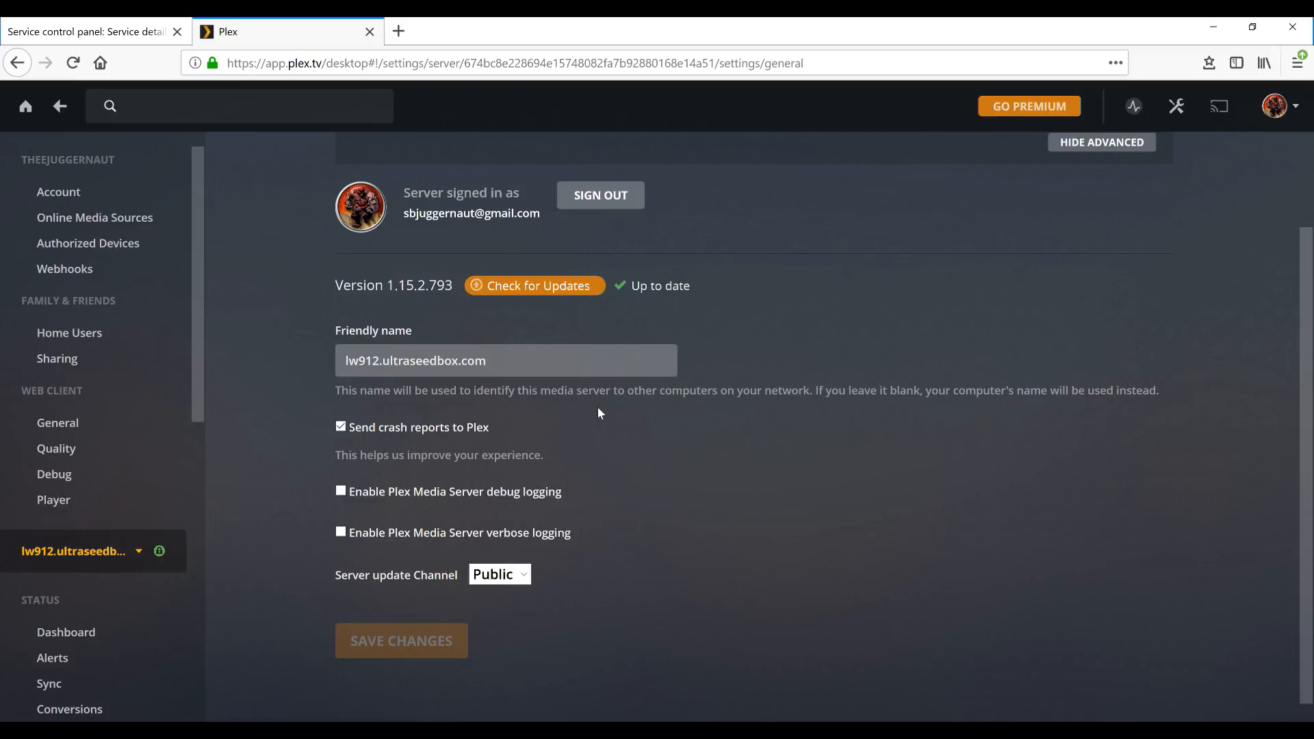
# - Set the Plex server's friendly name to Set Up Demo, save the changes and return to the dashboard
pyautogui.moveTo(515, 364); pyautogui.dragTo(267, 332)
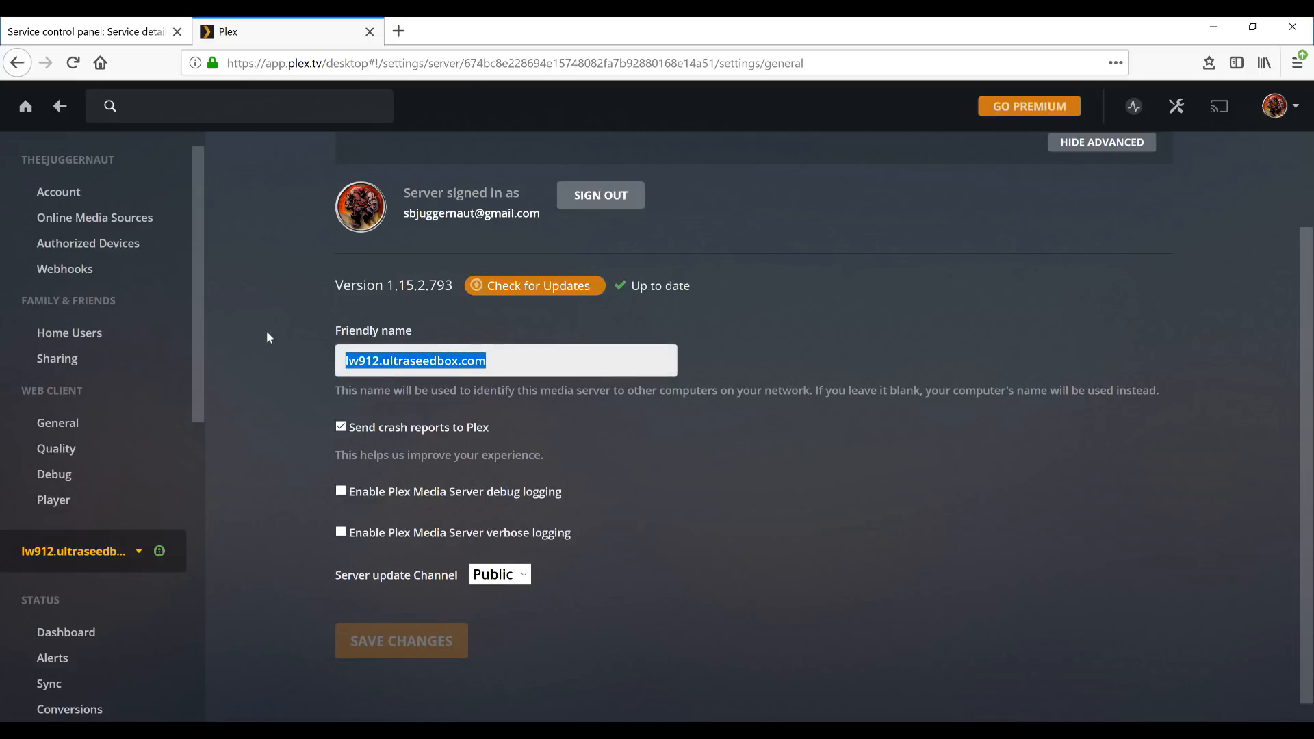
pyautogui.write('Set ')
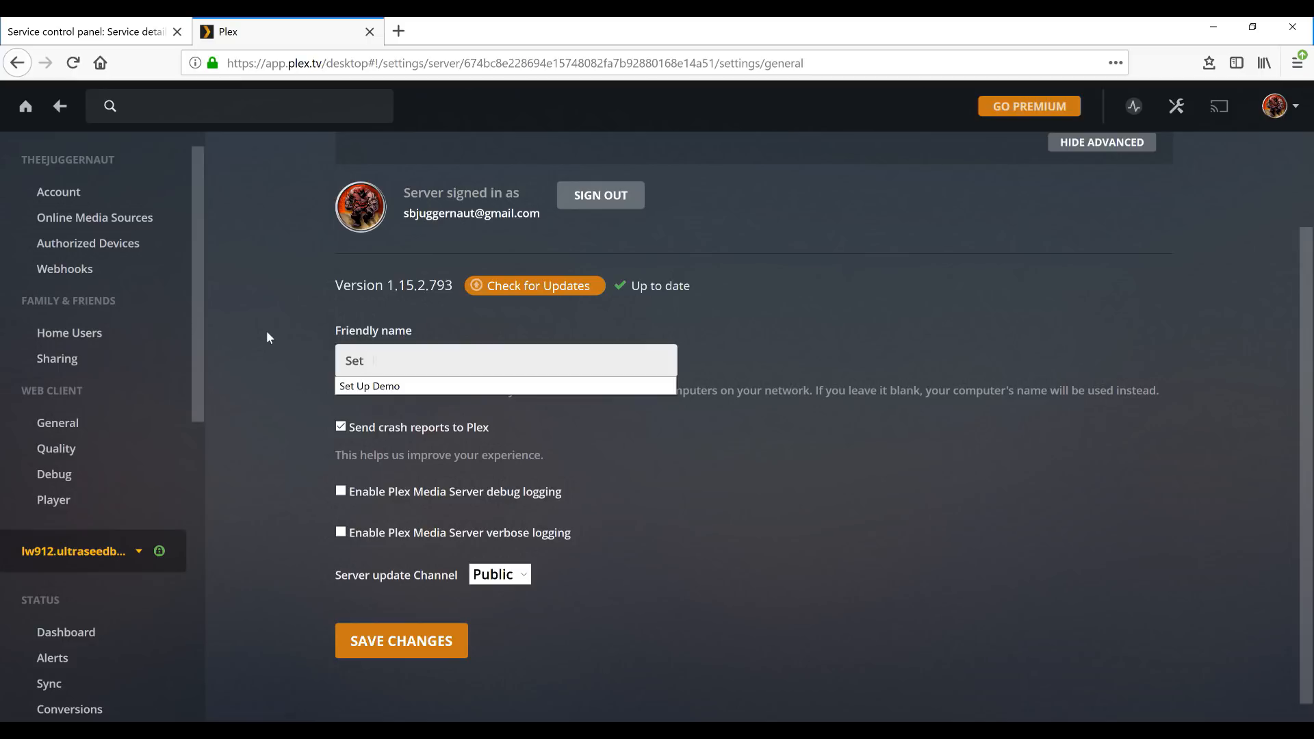
pyautogui.write('Up Demo')
pyautogui.click(388, 386)
pyautogui.click(390, 654)
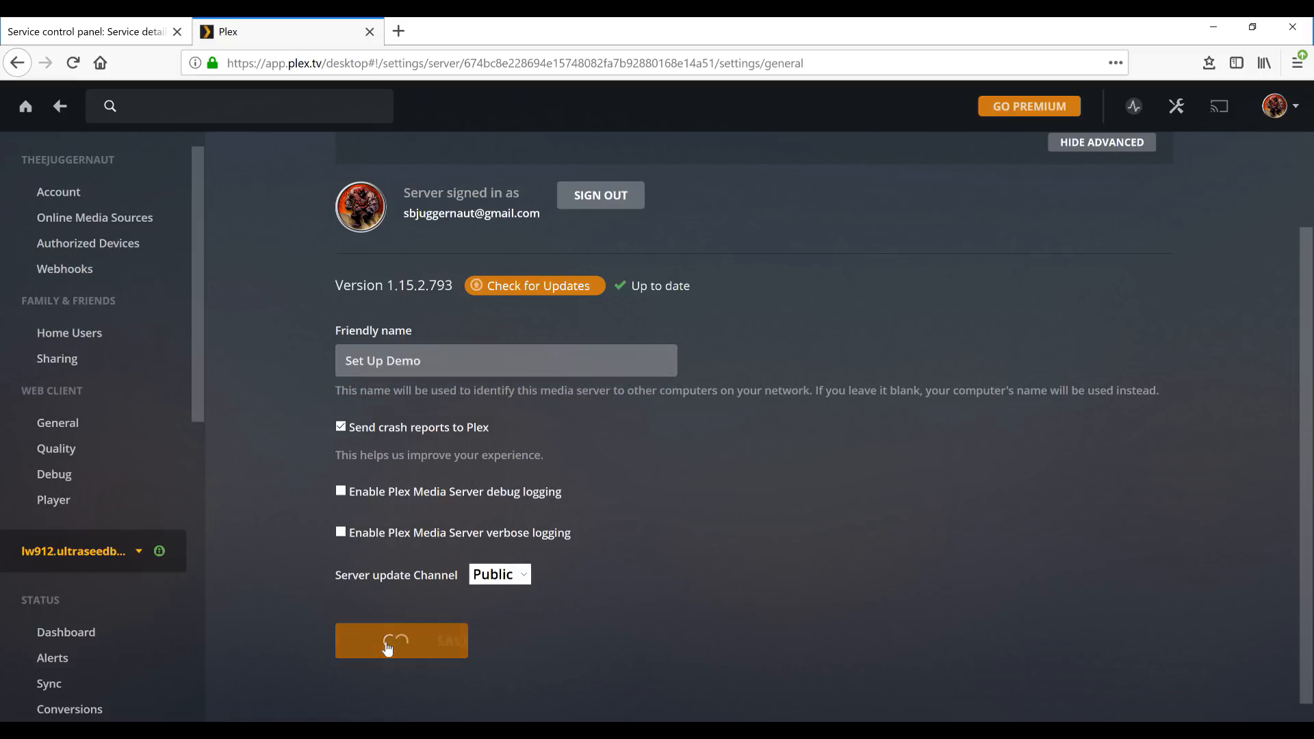
pyautogui.click(60, 106)
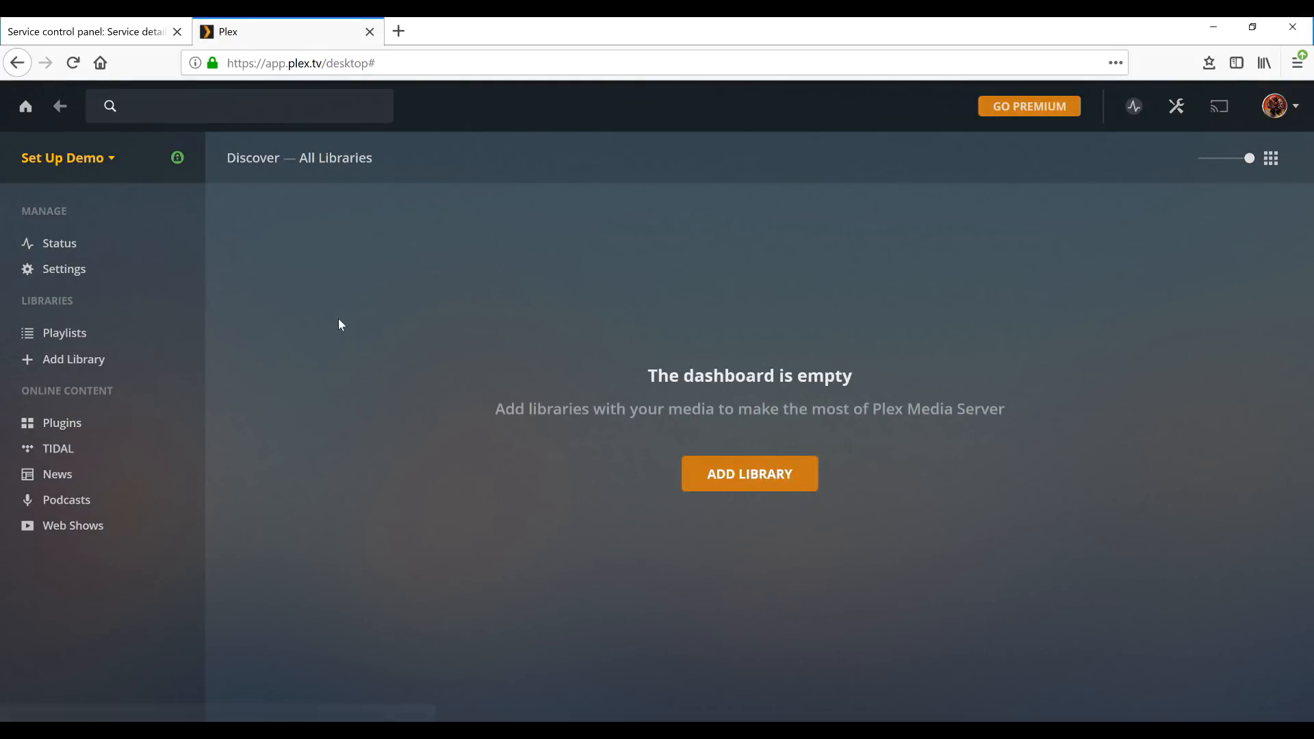
# - Add a Movies library to Plex with /home18/setupdemo/media/Movies as its media folder
pyautogui.click(750, 481)
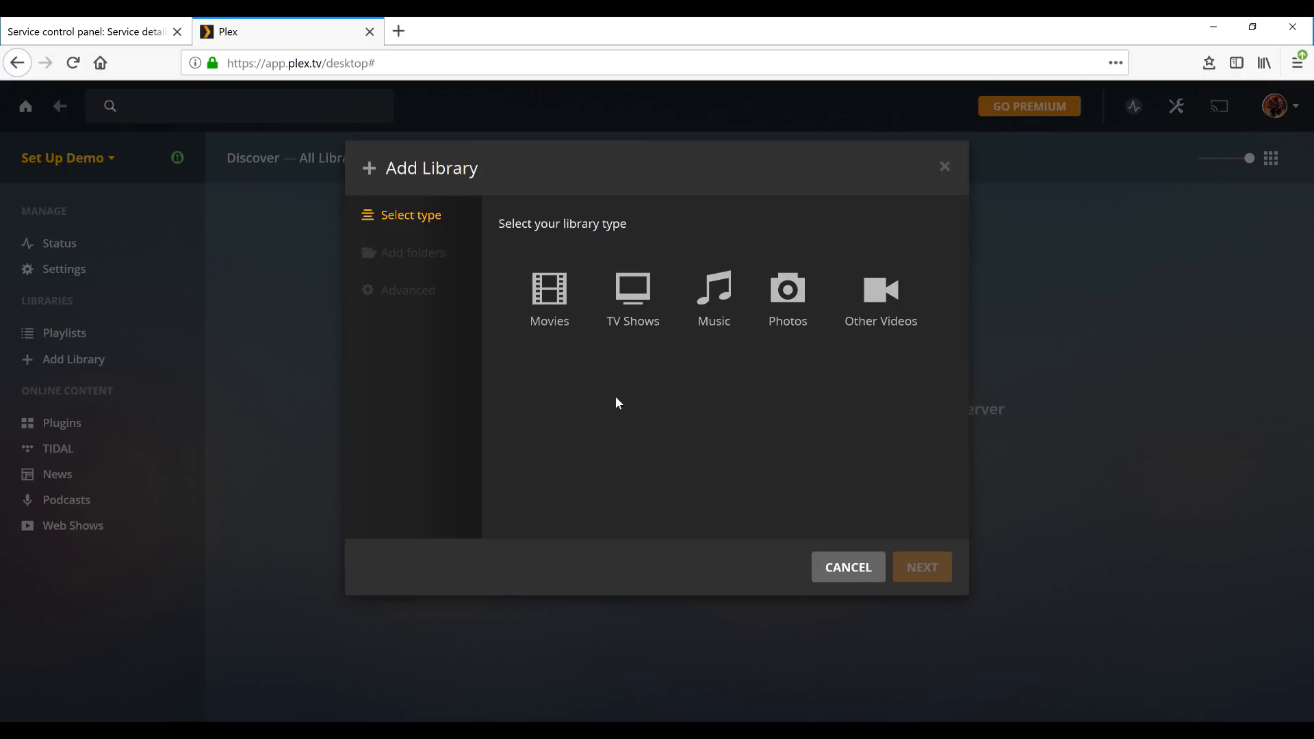
pyautogui.click(544, 305)
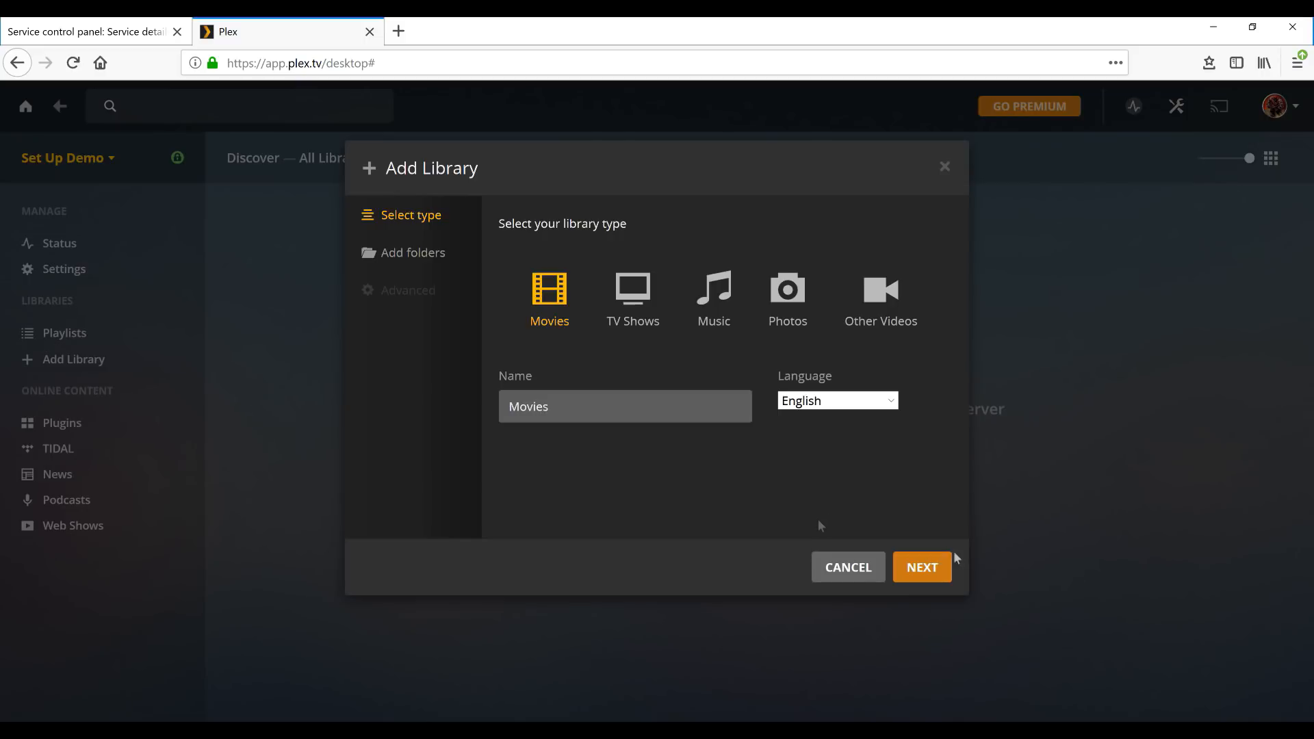
pyautogui.click(922, 567)
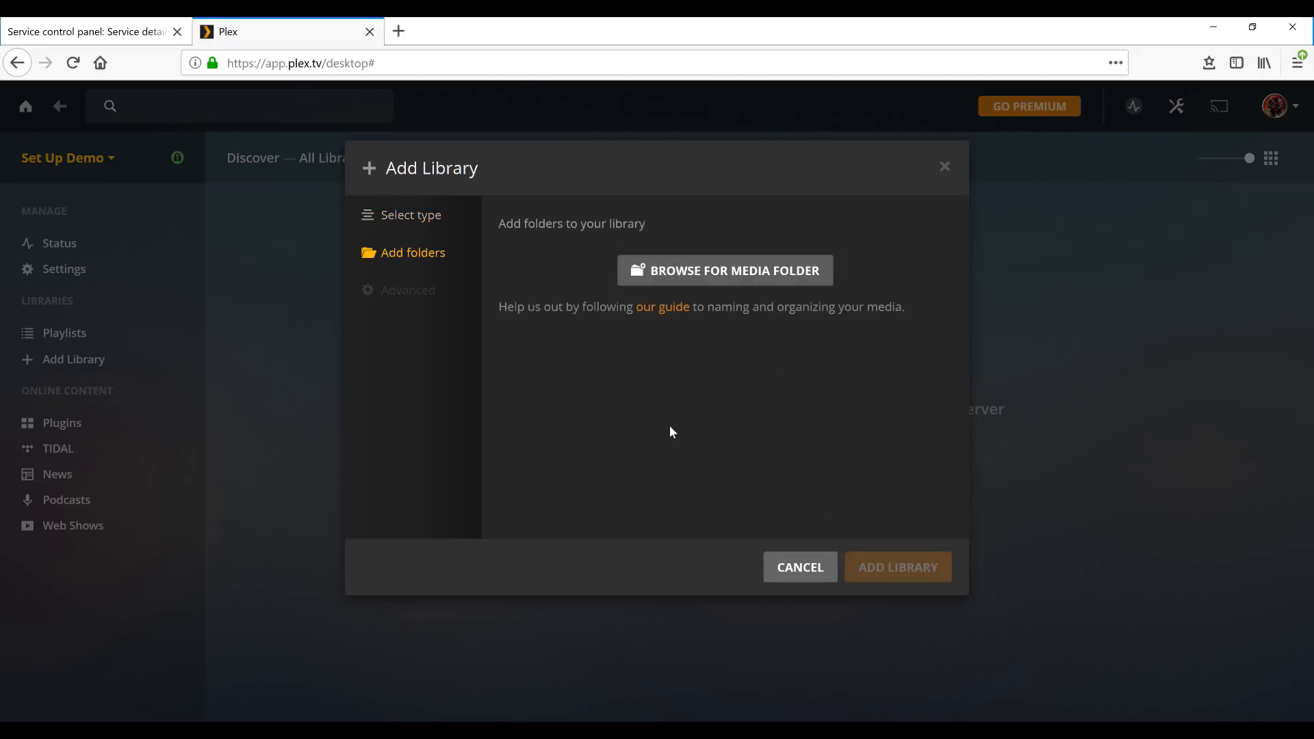
pyautogui.click(730, 274)
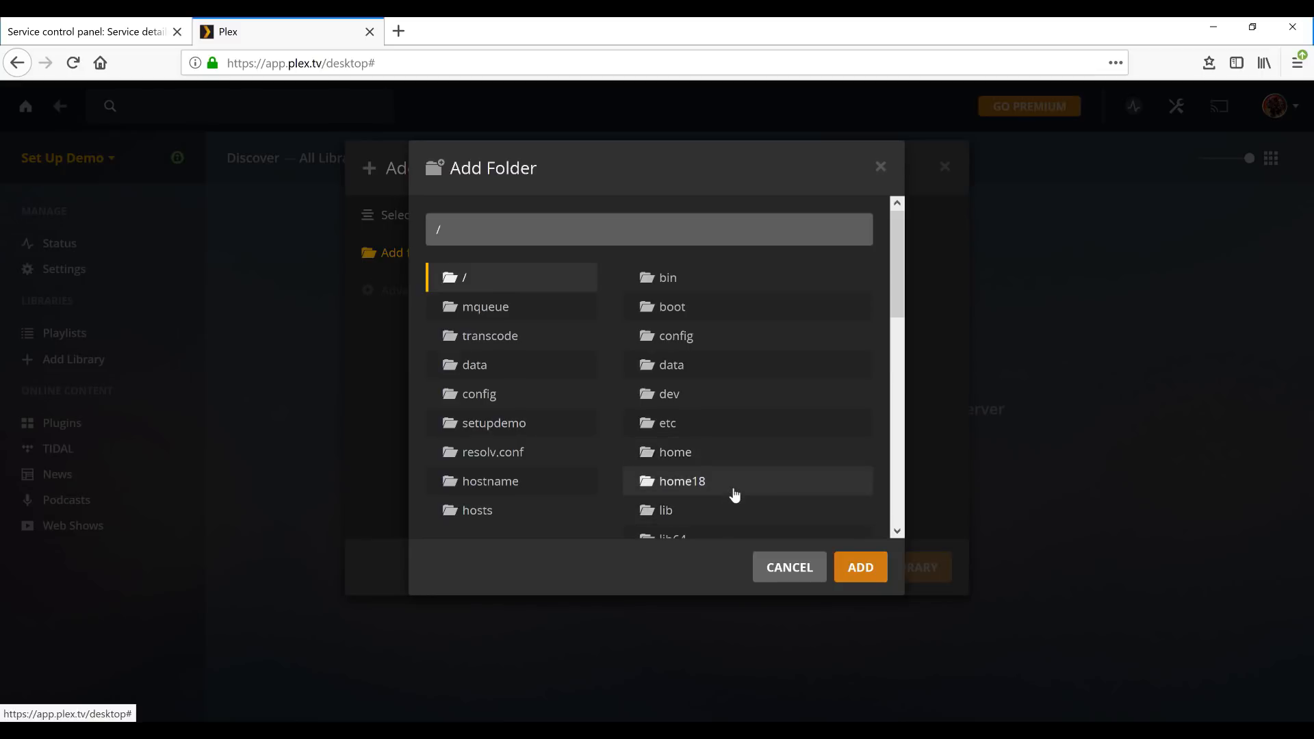
pyautogui.click(715, 481)
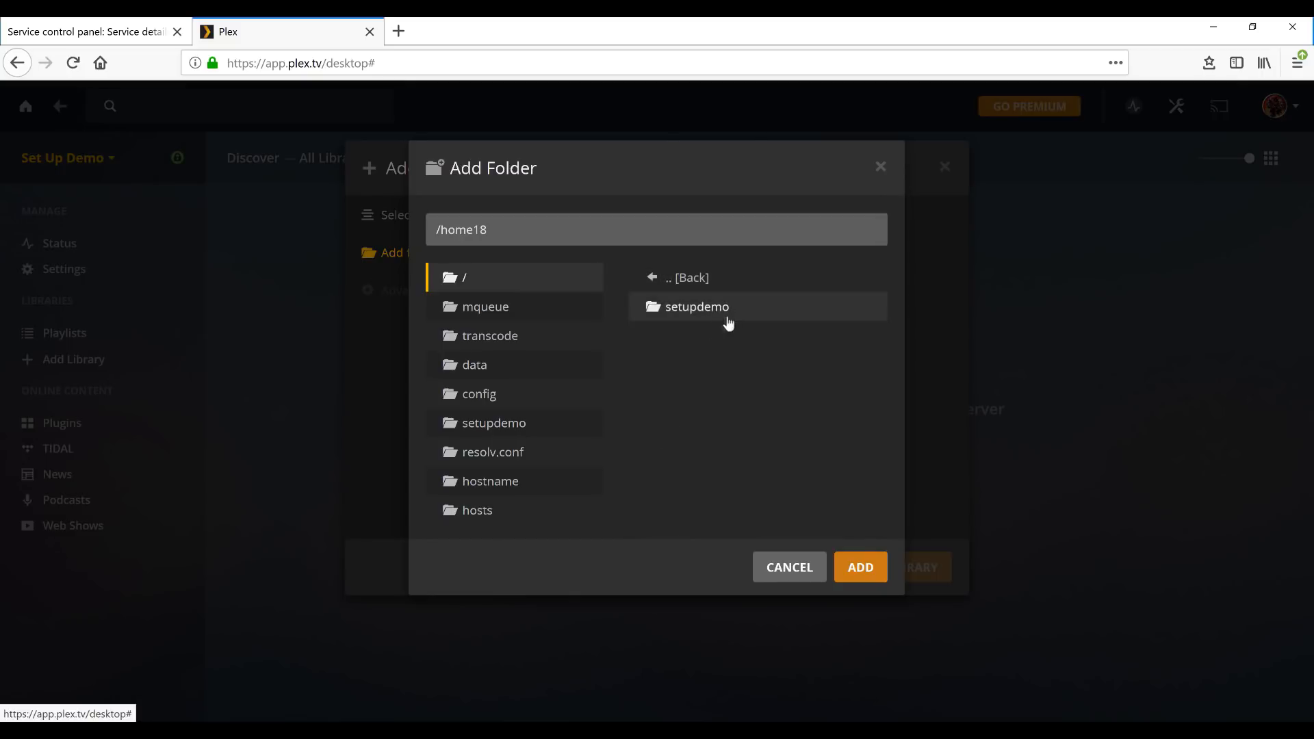
pyautogui.click(759, 311)
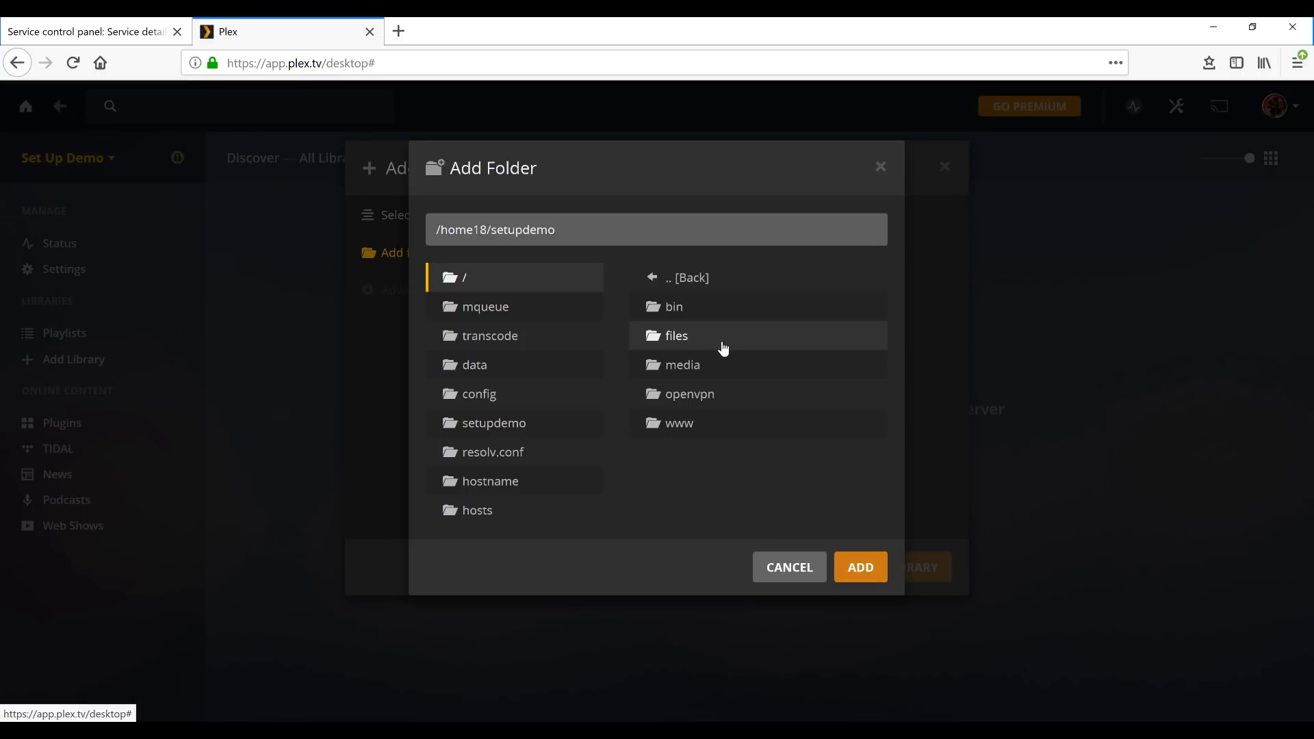
pyautogui.click(713, 375)
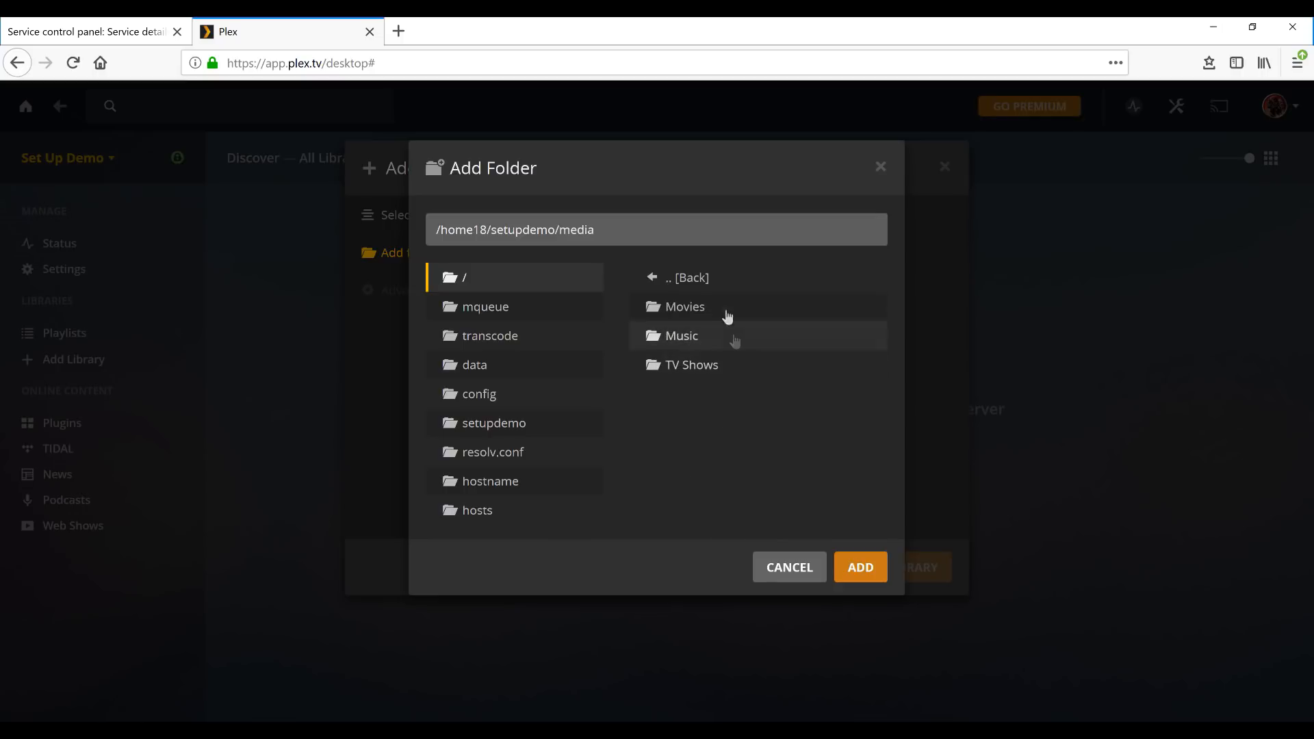
pyautogui.click(720, 309)
pyautogui.click(868, 572)
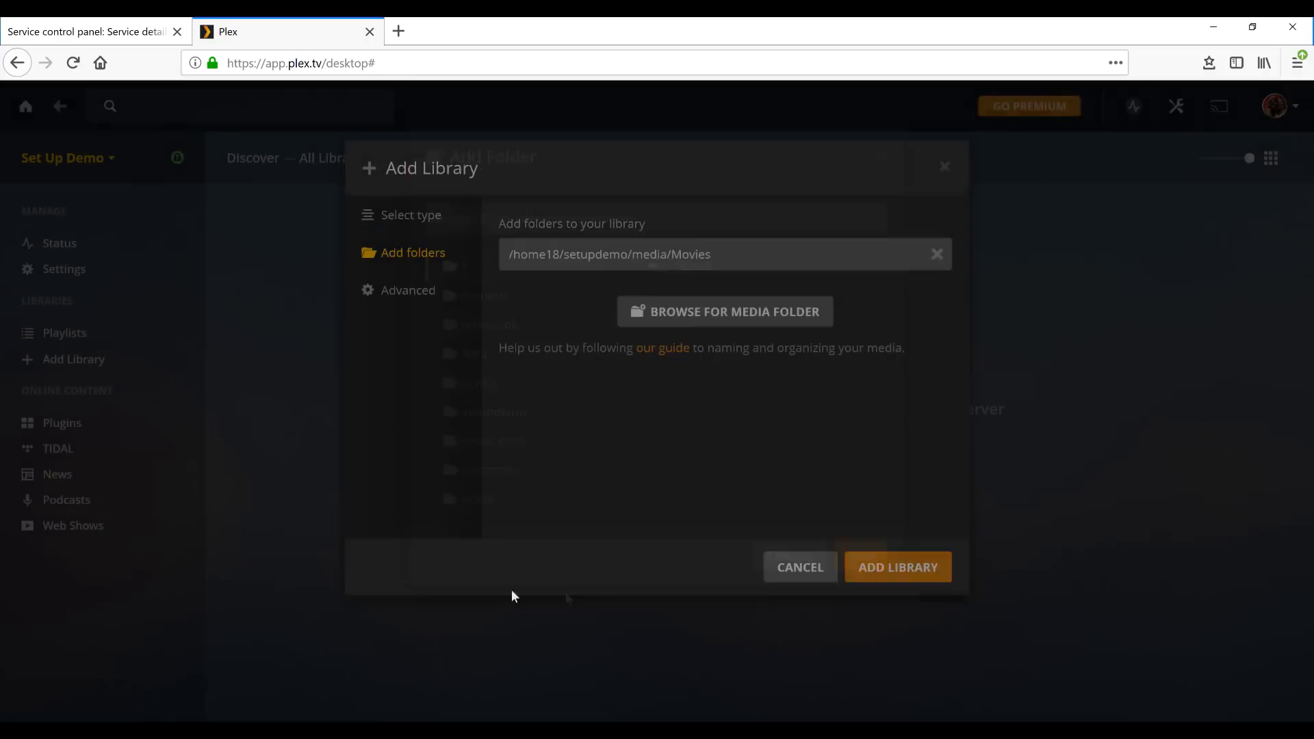
pyautogui.click(883, 571)
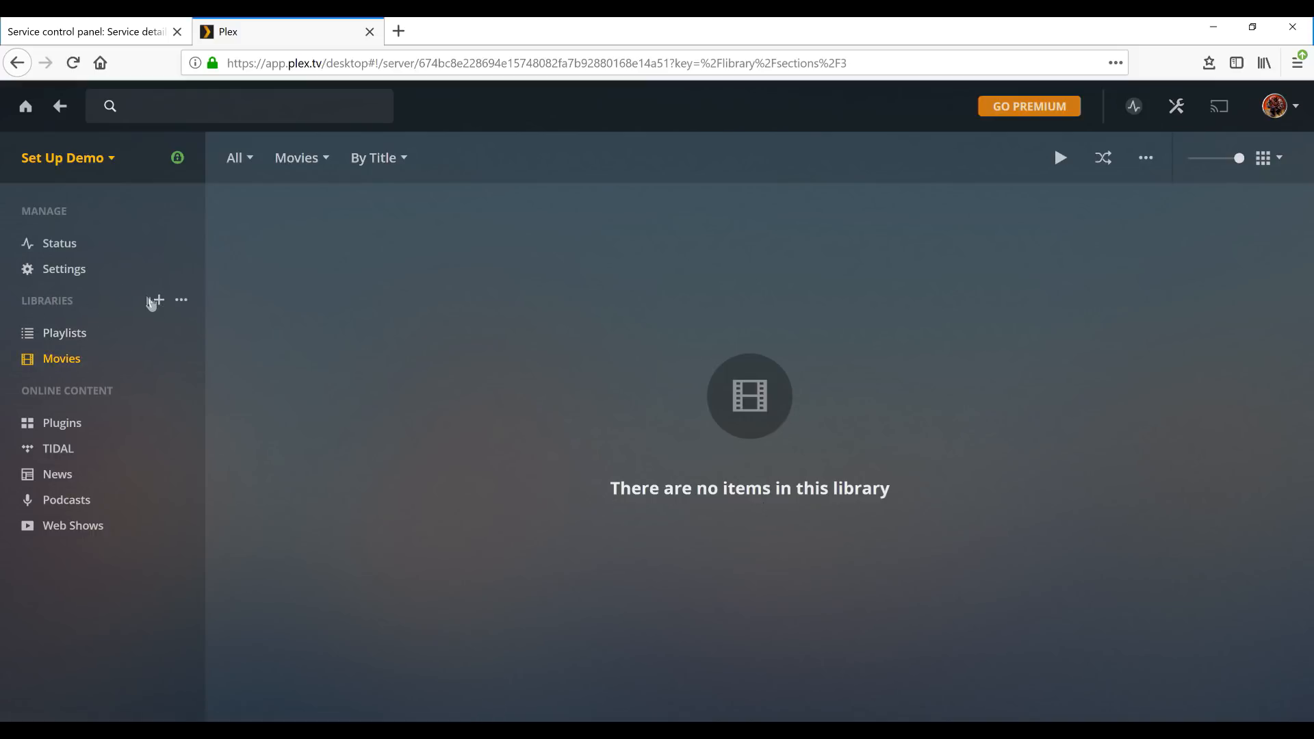
# - Add a TV Shows library to Plex with /home18/setupdemo/media/TV Shows as its media folder
pyautogui.click(158, 302)
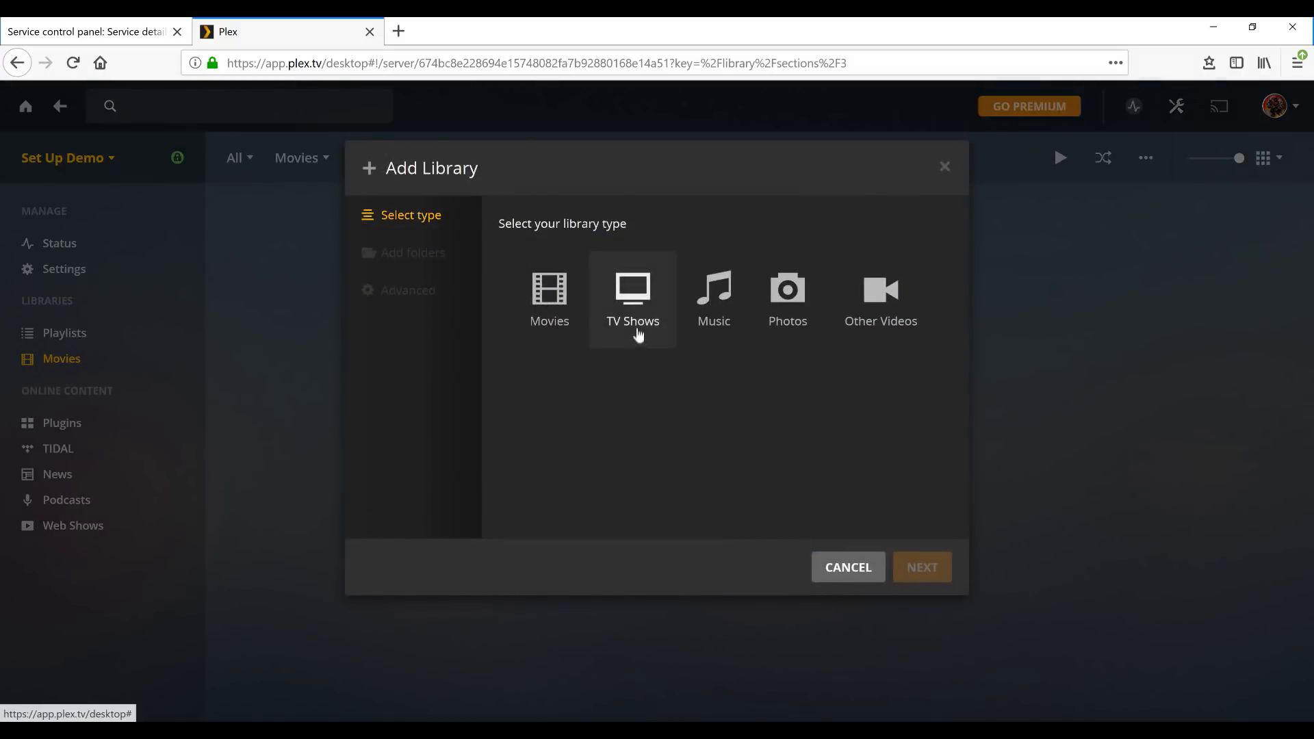
pyautogui.click(638, 336)
pyautogui.click(946, 570)
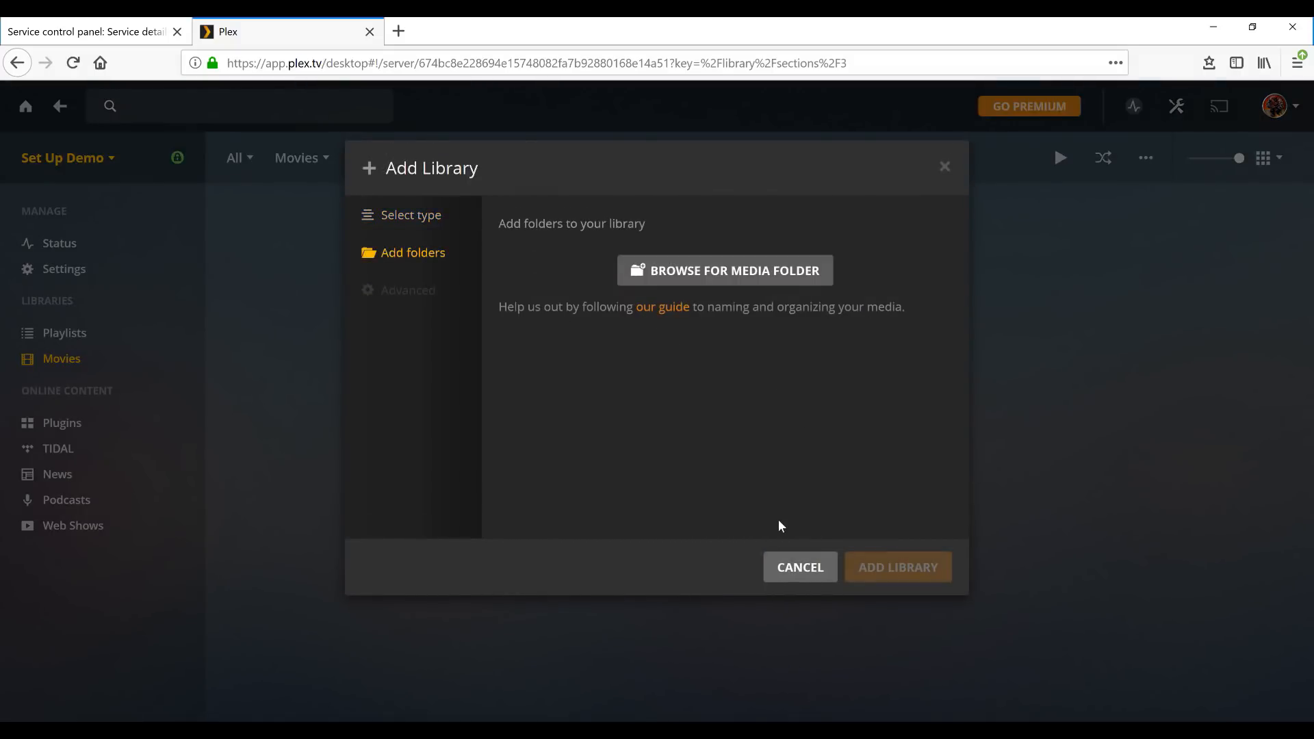
pyautogui.click(754, 277)
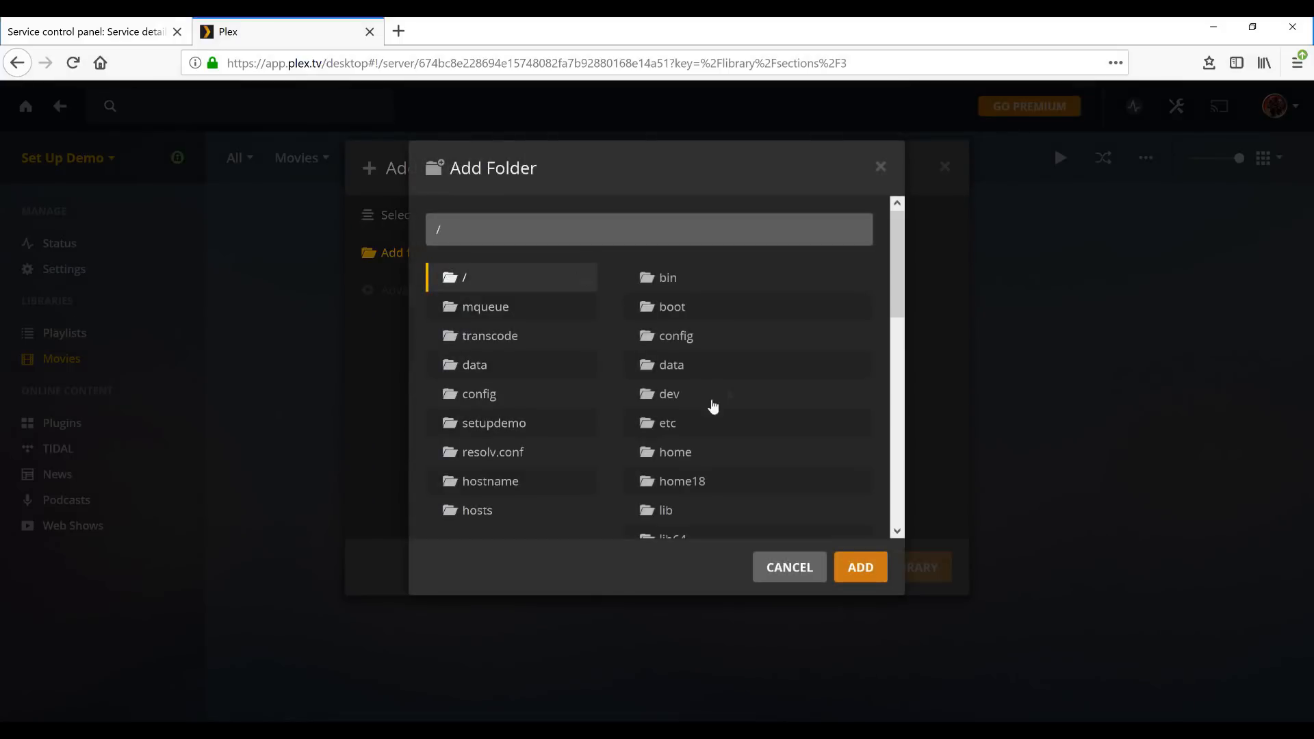
pyautogui.click(710, 483)
pyautogui.click(719, 308)
pyautogui.click(697, 371)
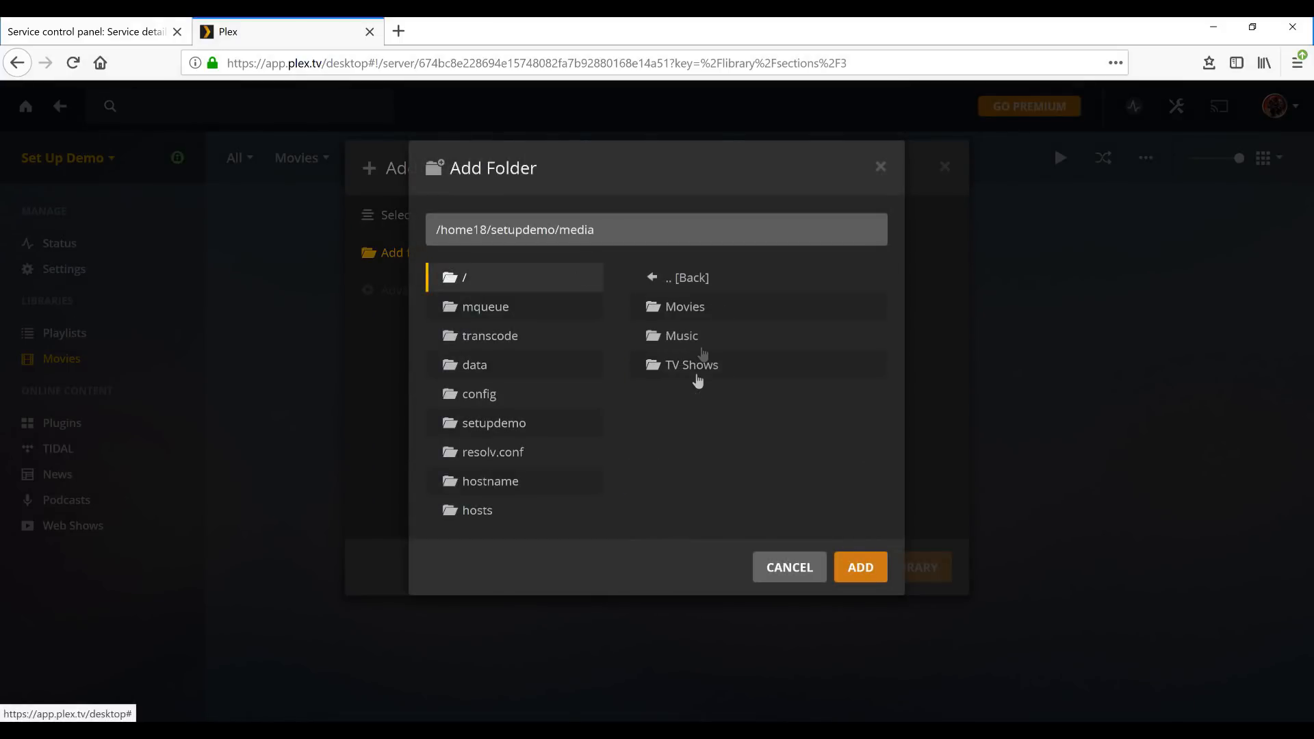
pyautogui.click(703, 367)
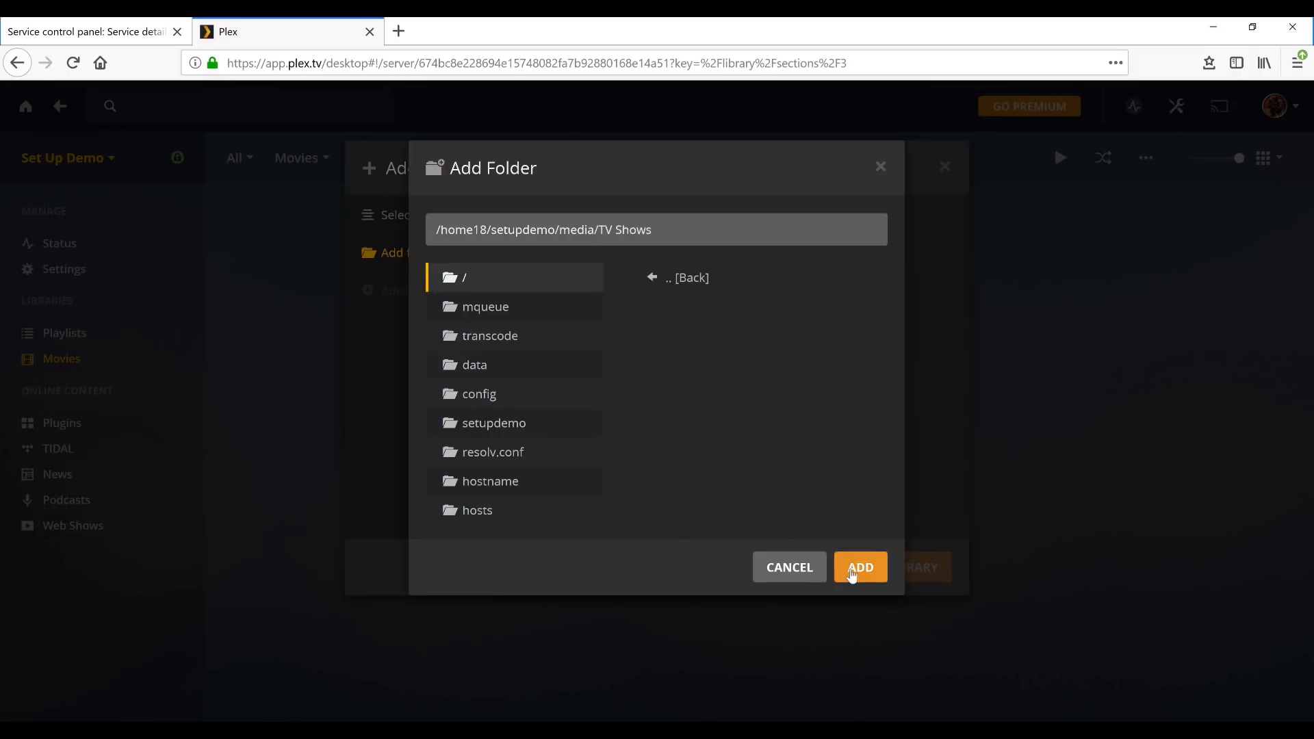
pyautogui.click(852, 571)
pyautogui.click(880, 574)
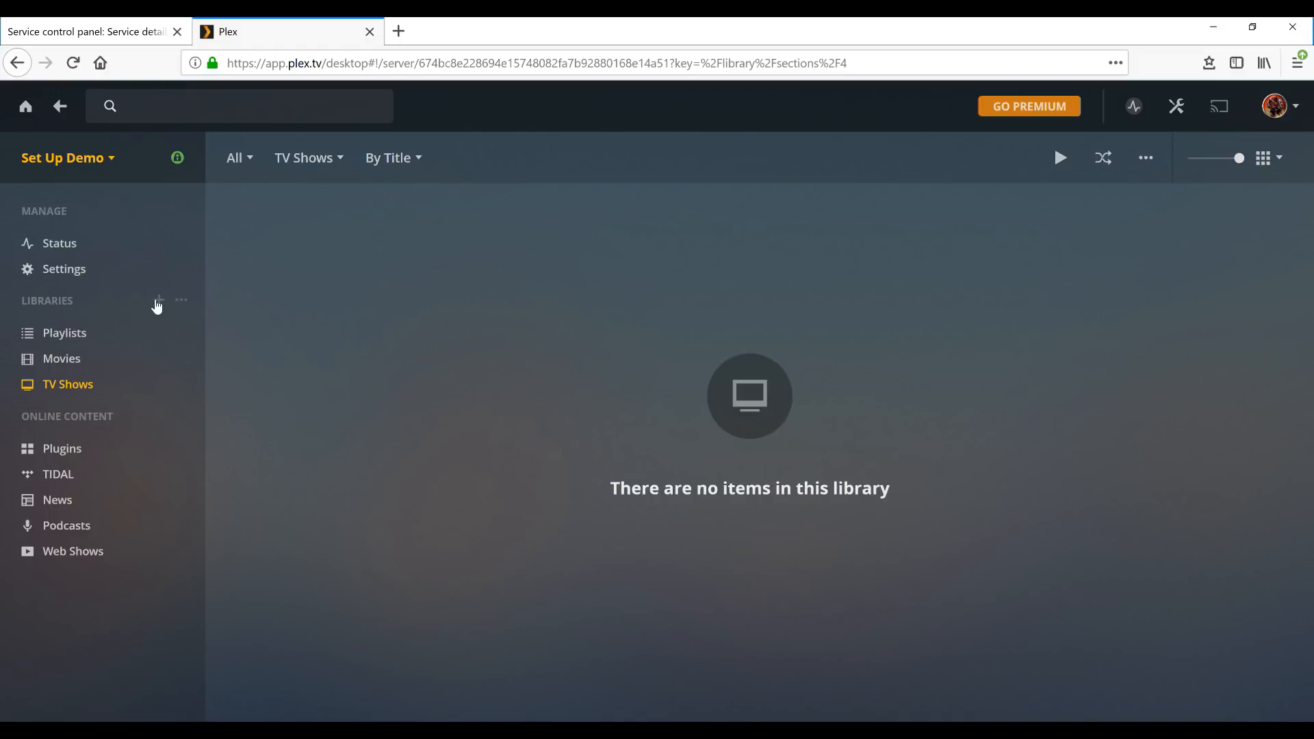
# - In the server's agent settings for Movies, move The Movie Database above Local Media Assets (Movies) in The Movie Database's agent order
pyautogui.click(65, 273)
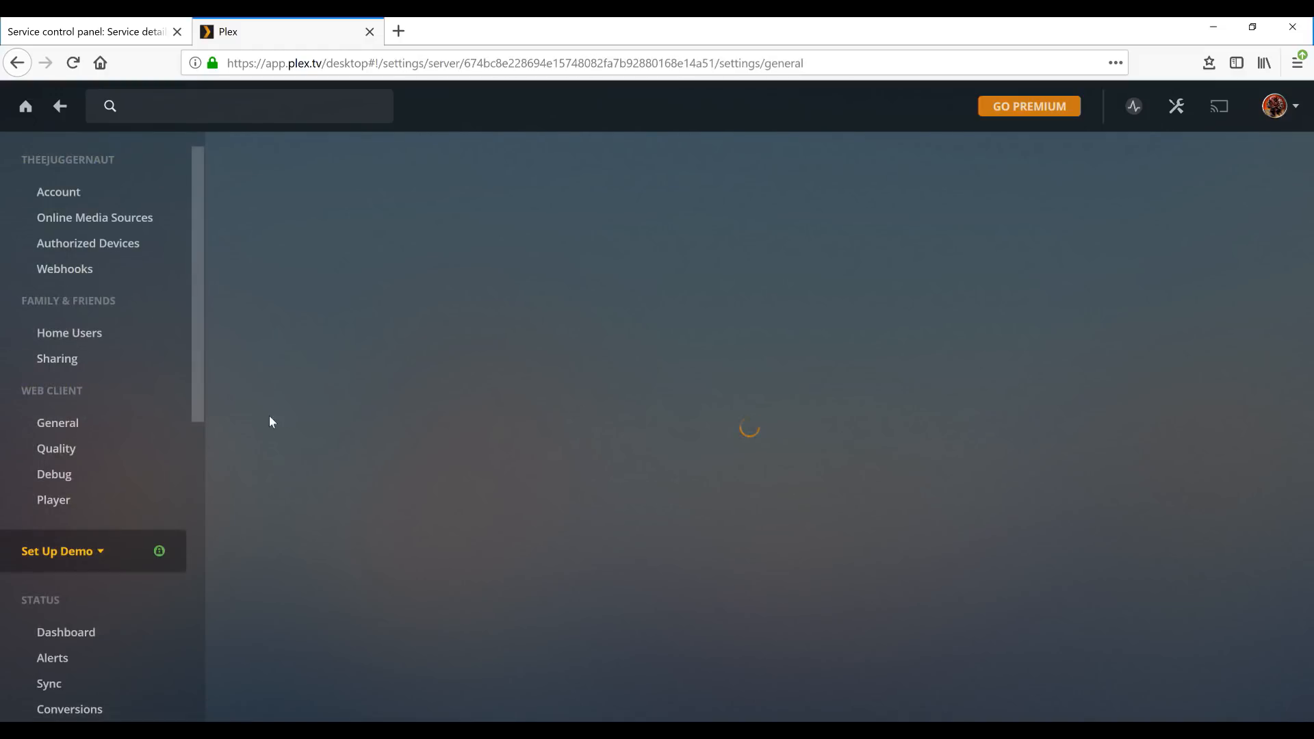
pyautogui.scroll(-4, 152, 454)
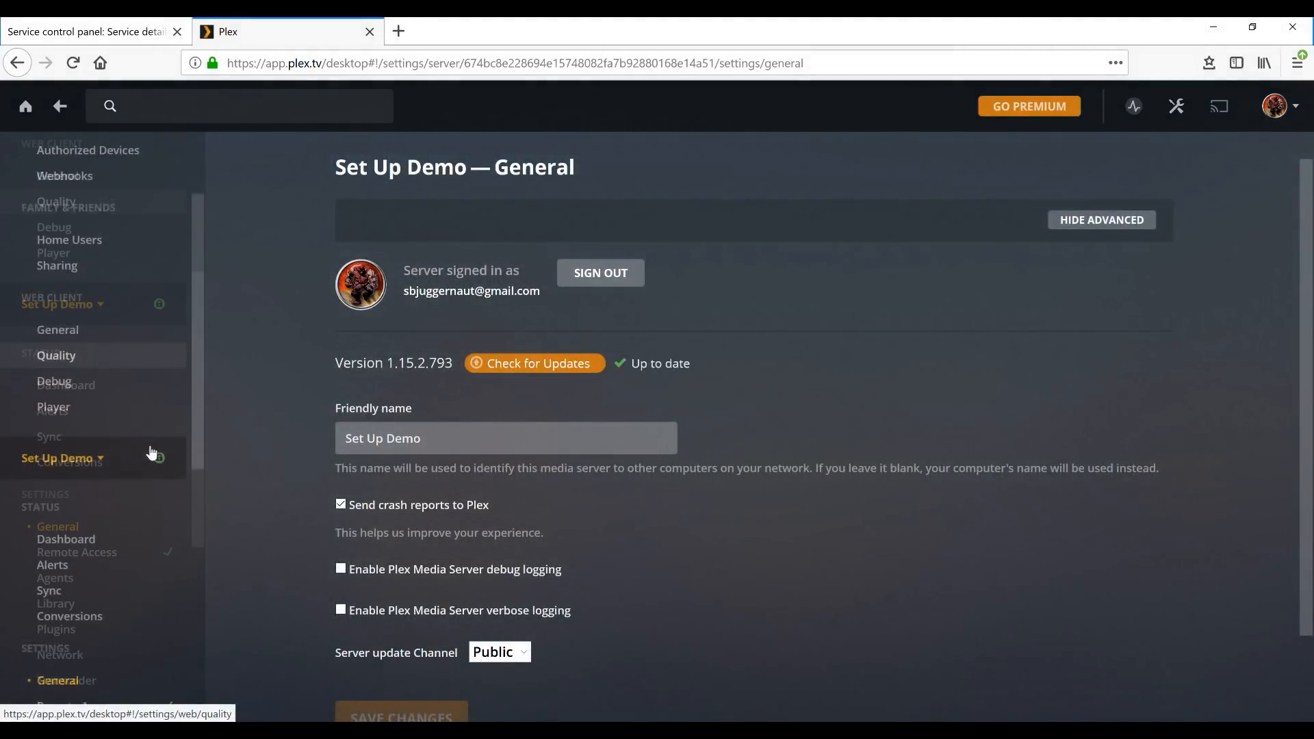
pyautogui.click(56, 548)
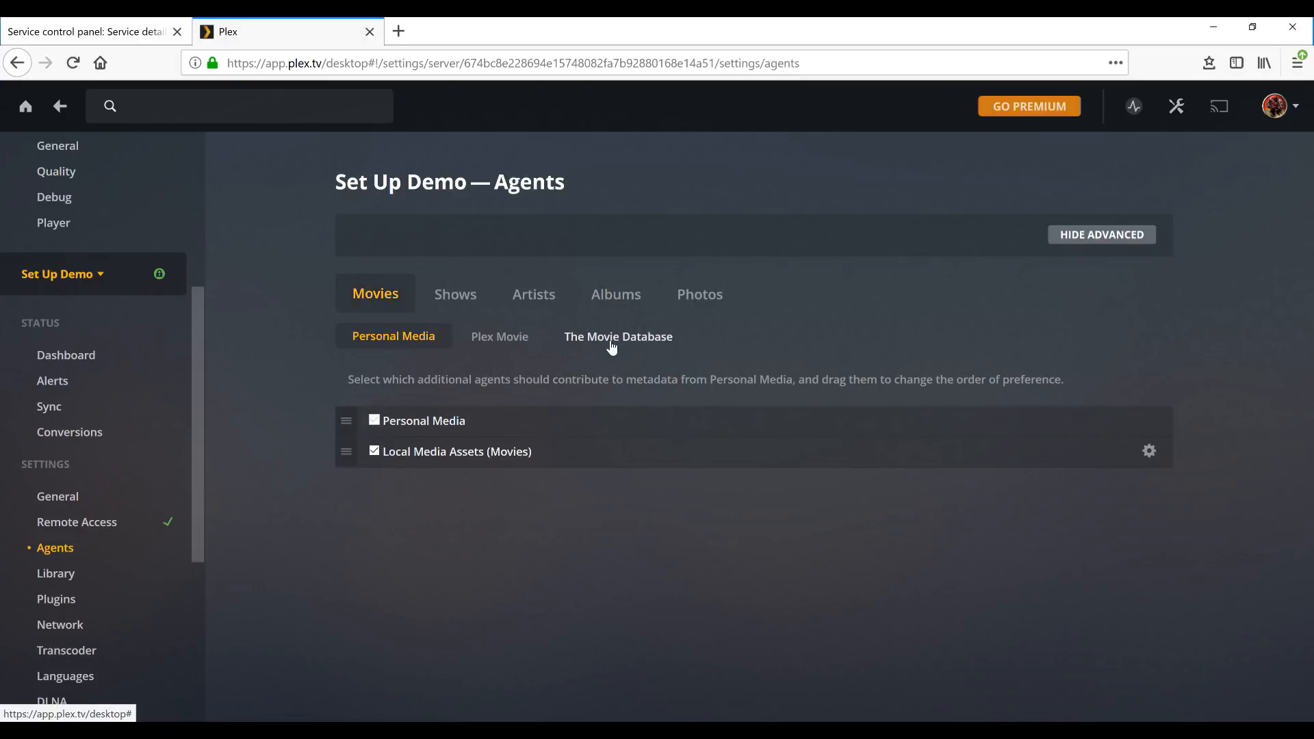
pyautogui.click(647, 338)
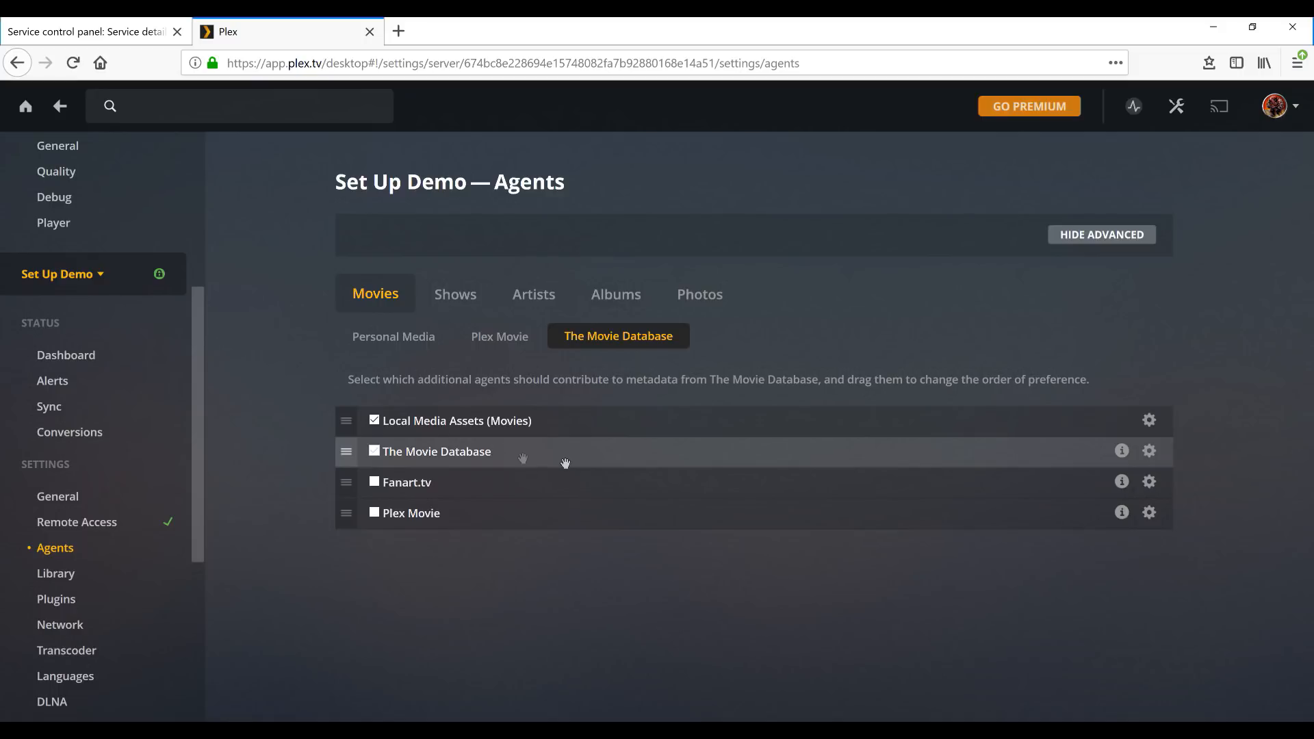
pyautogui.moveTo(595, 456); pyautogui.dragTo(635, 559)
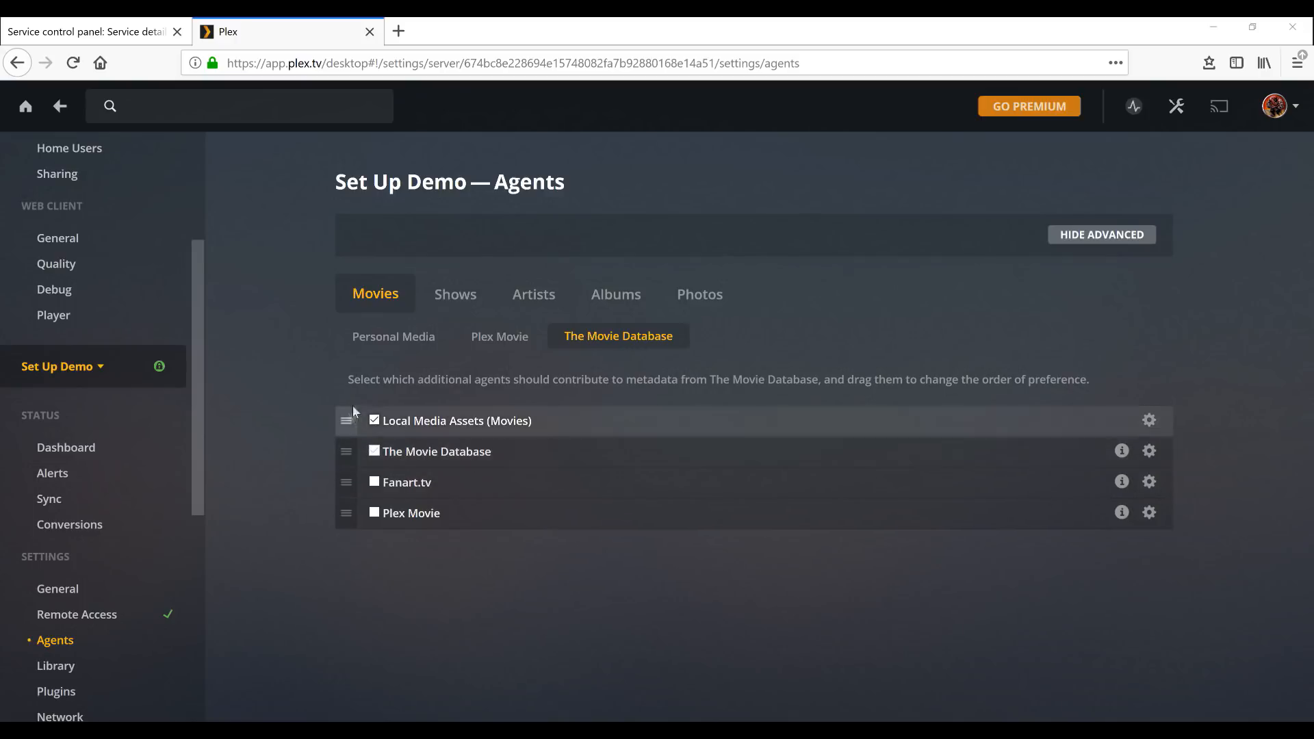
pyautogui.moveTo(349, 463); pyautogui.dragTo(348, 421)
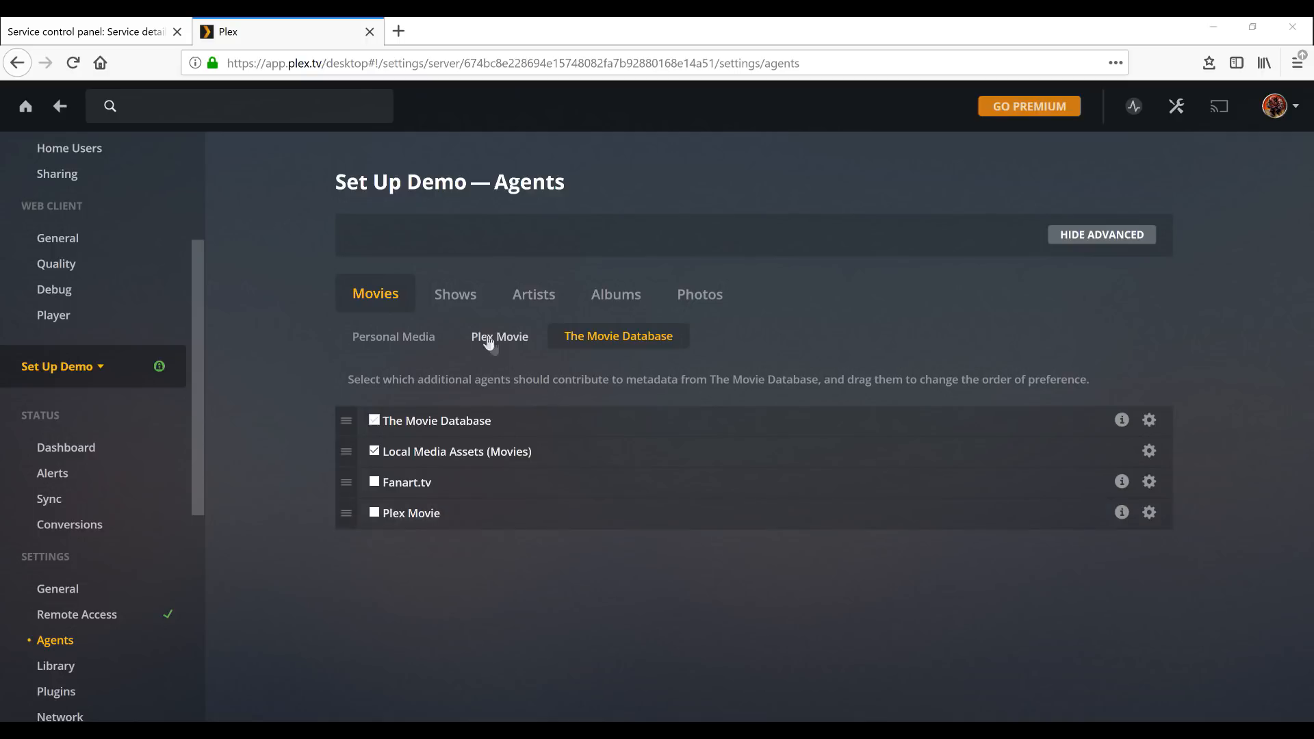
# - Check The Movie Database's agent order for Shows, and return to the Plex dashboard
pyautogui.click(459, 301)
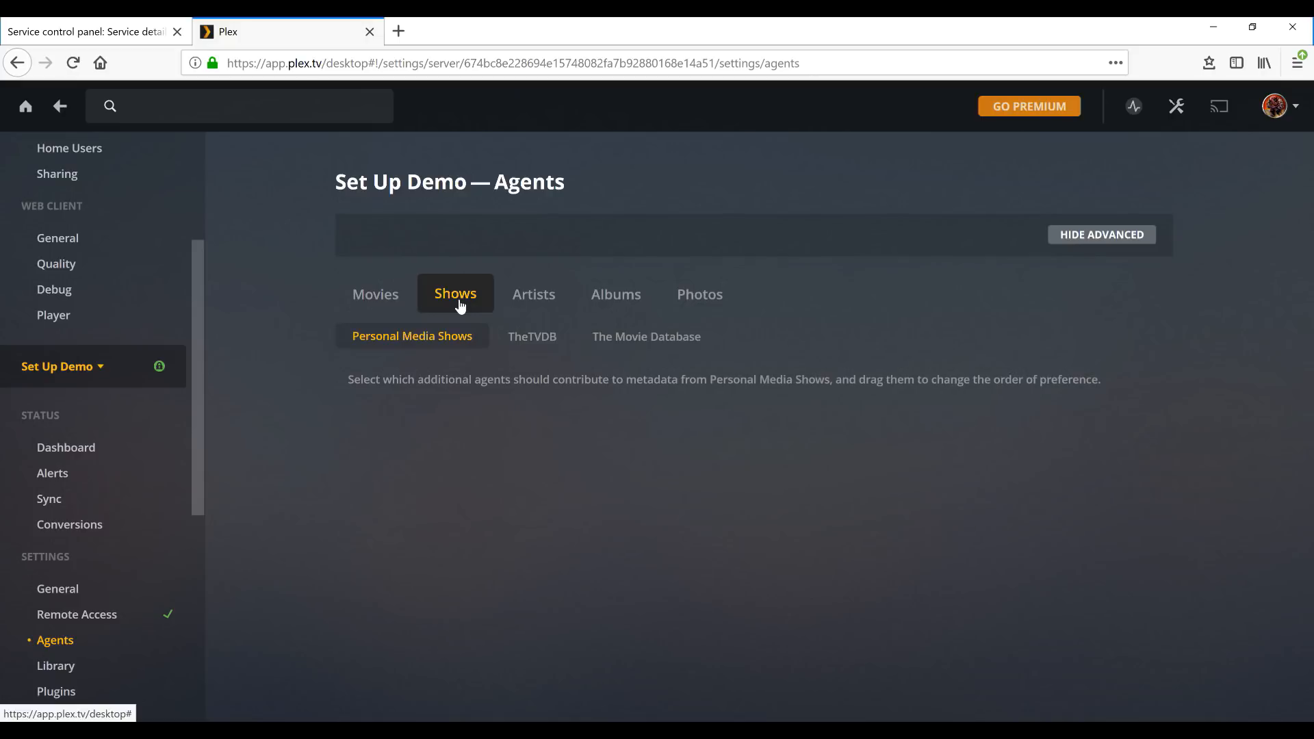
pyautogui.click(665, 343)
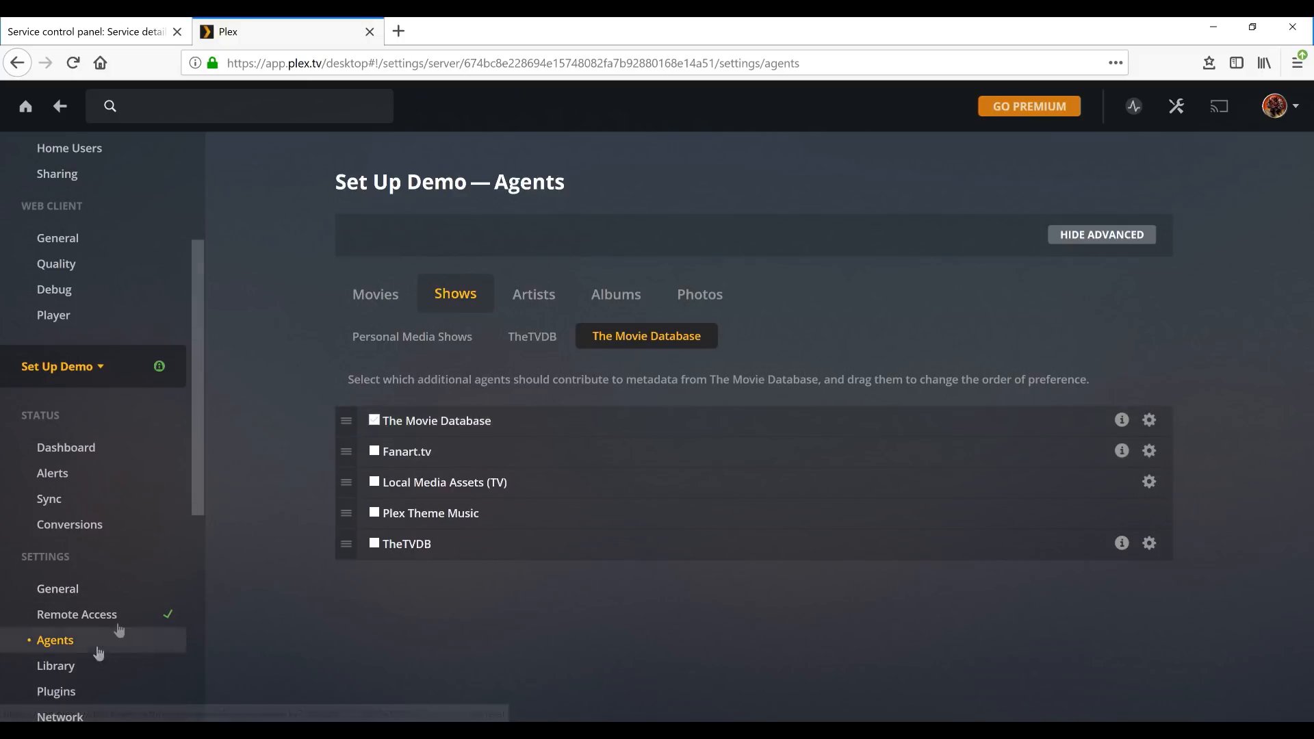
pyautogui.click(70, 113)
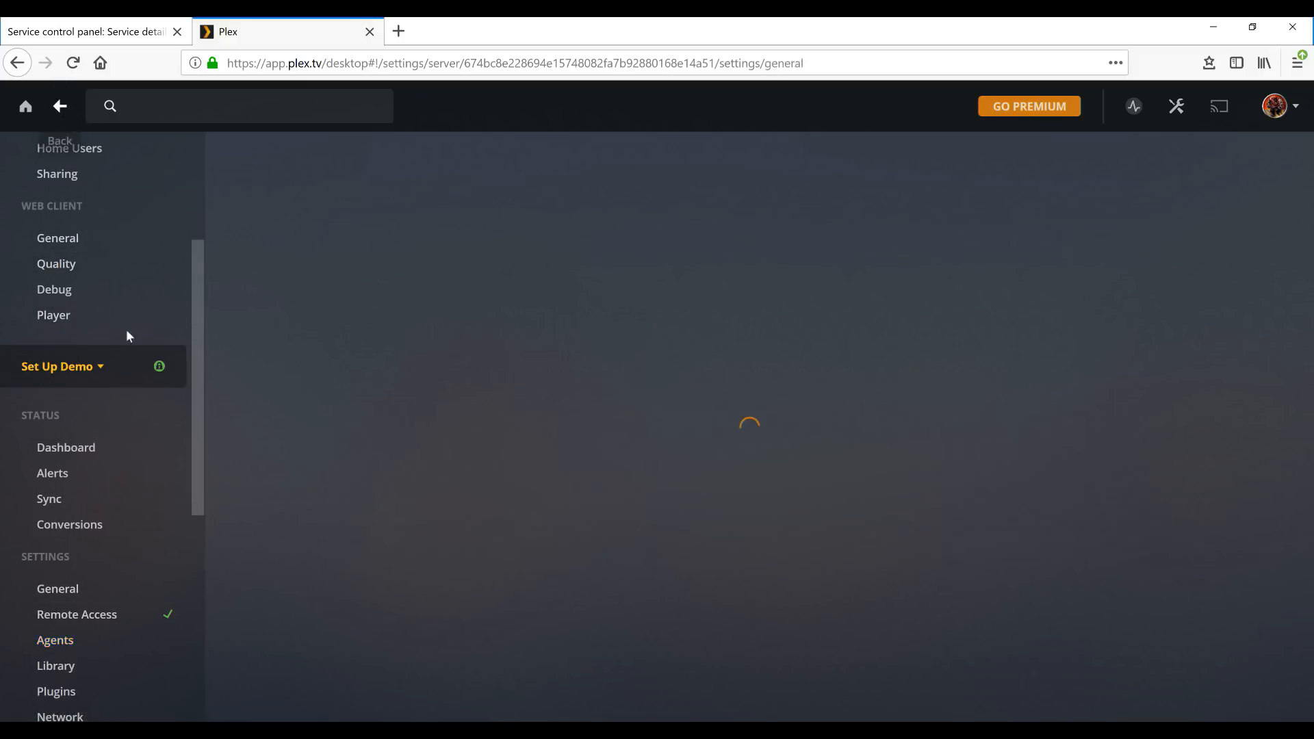
pyautogui.click(51, 111)
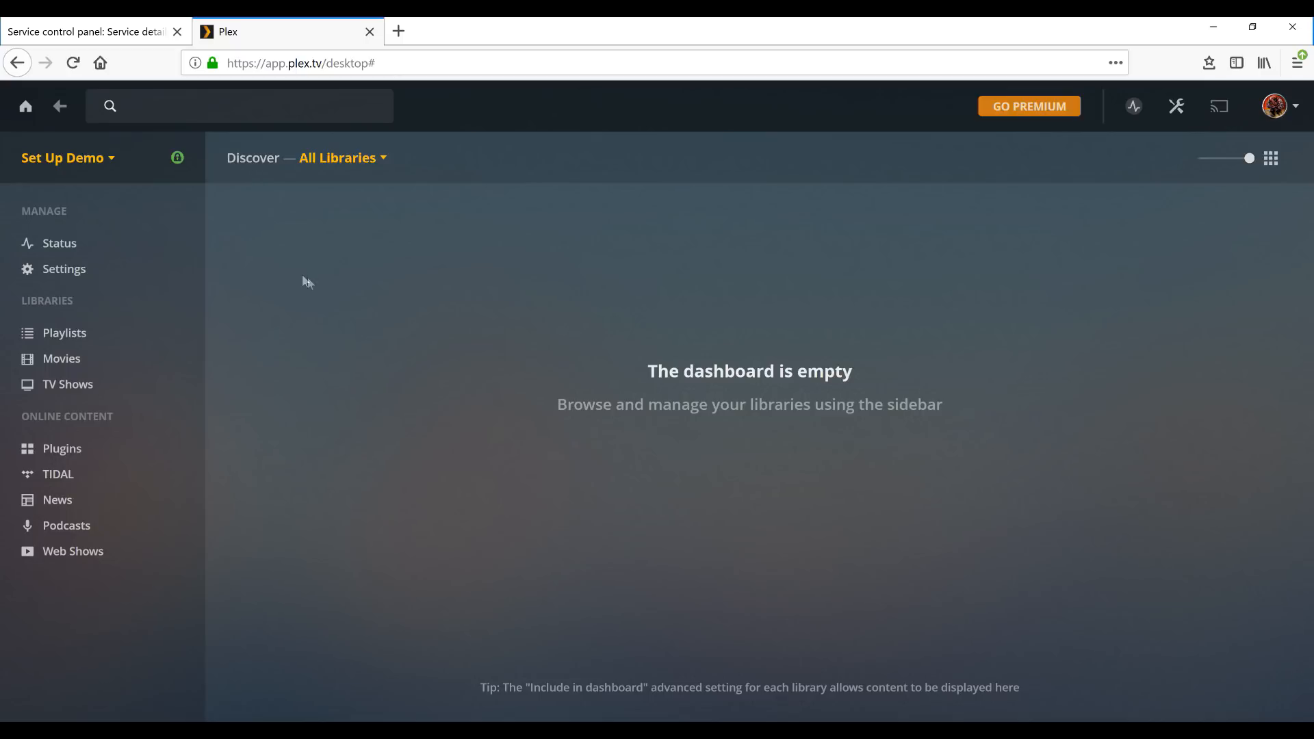
# - Switch to the seedbox control panel, expand Radarr's details and connect to its web interface
pyautogui.click(96, 31)
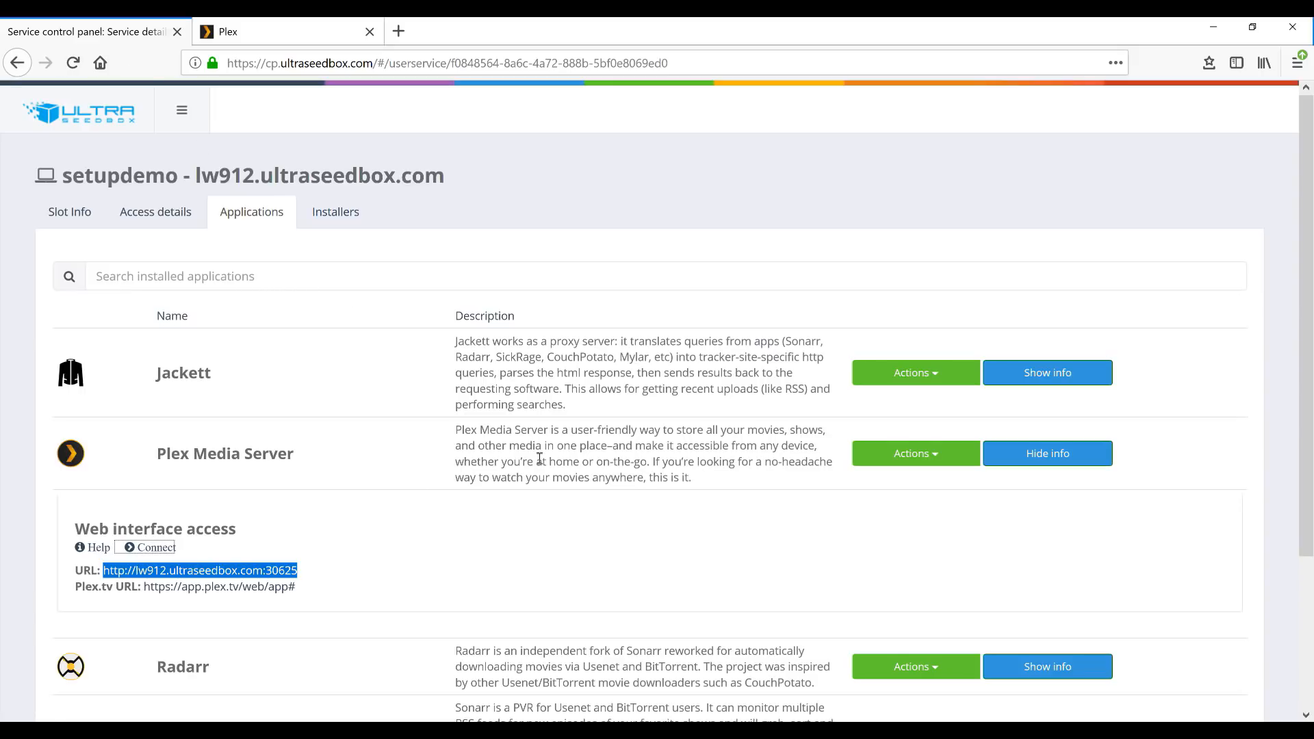
pyautogui.scroll(-3, 538, 459)
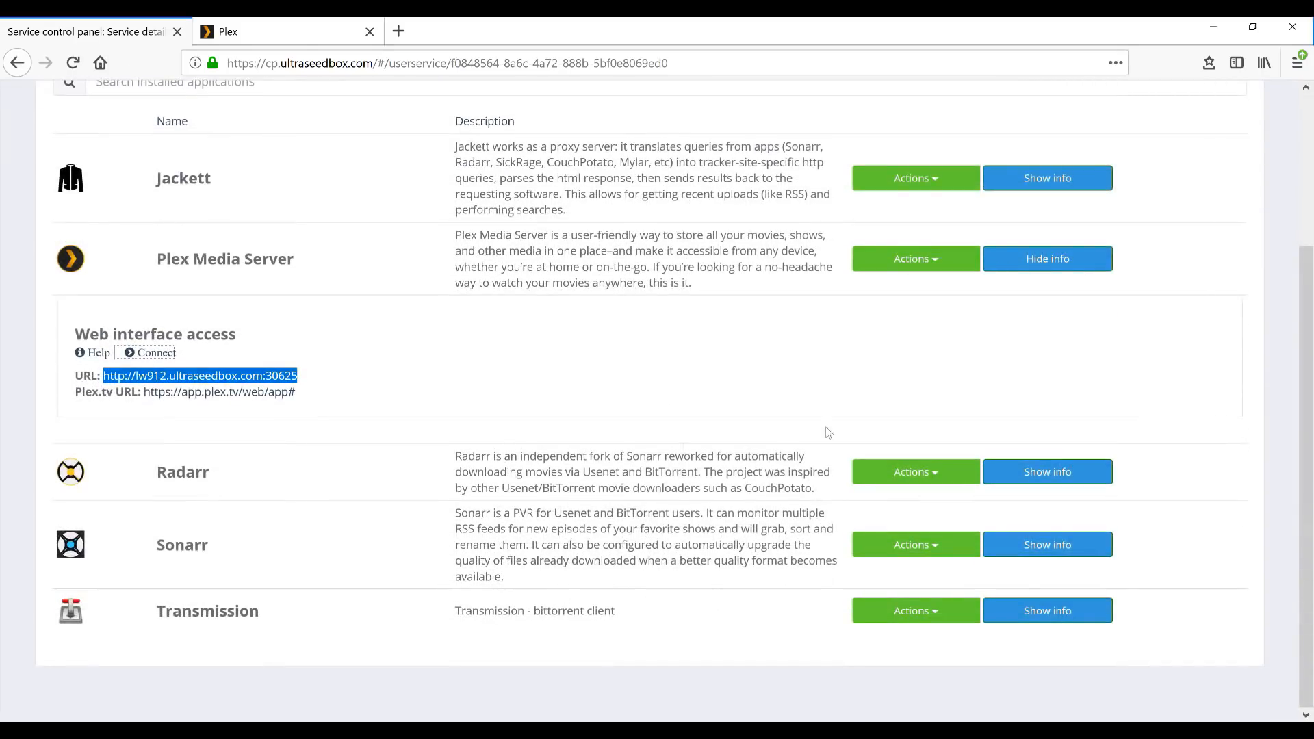
pyautogui.click(1077, 481)
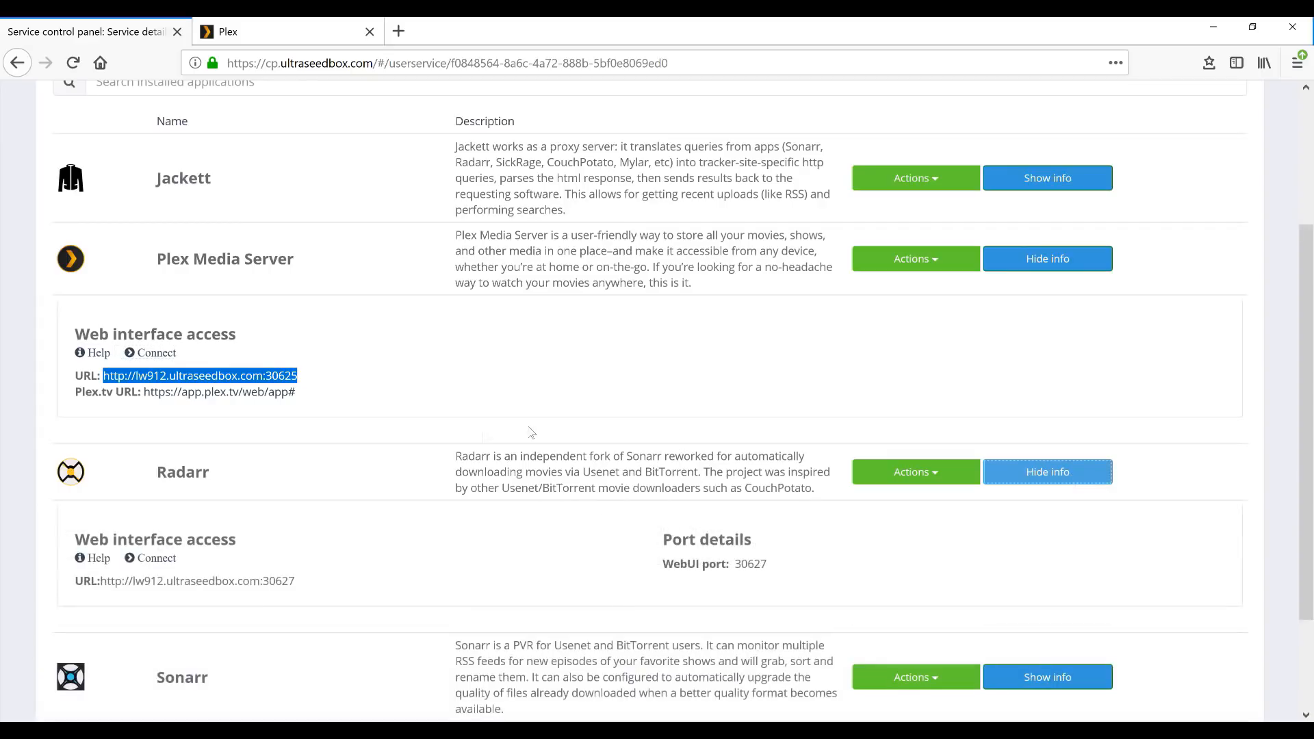
pyautogui.click(155, 558)
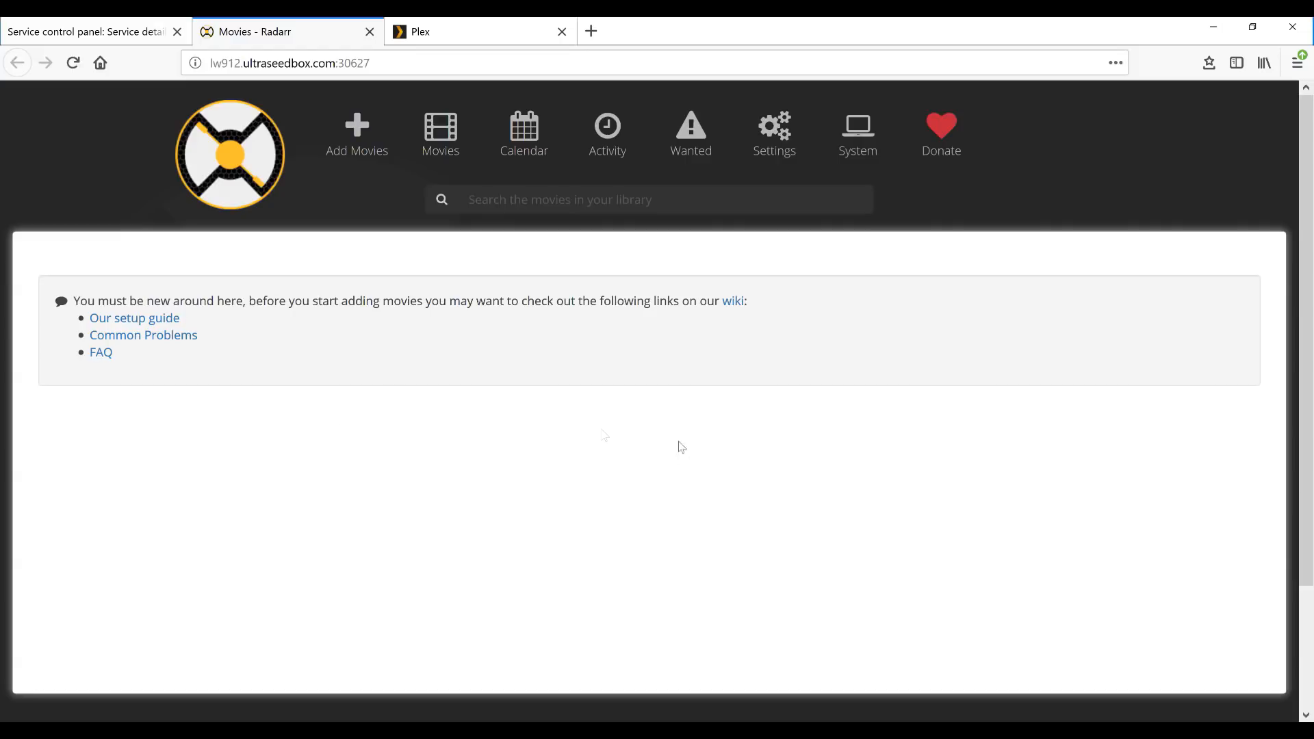
# - Open Radarr's page for adding movies, search for ET and look through the matches
pyautogui.click(346, 144)
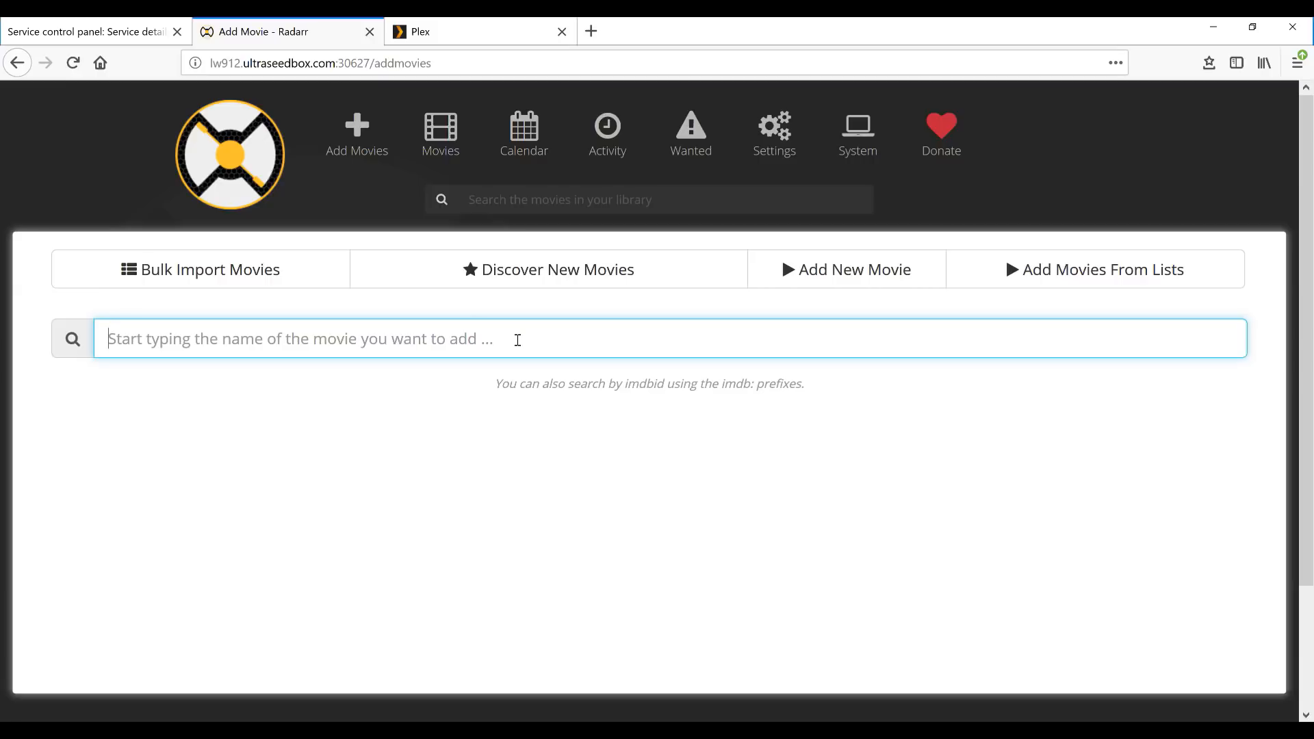
pyautogui.write('ET')
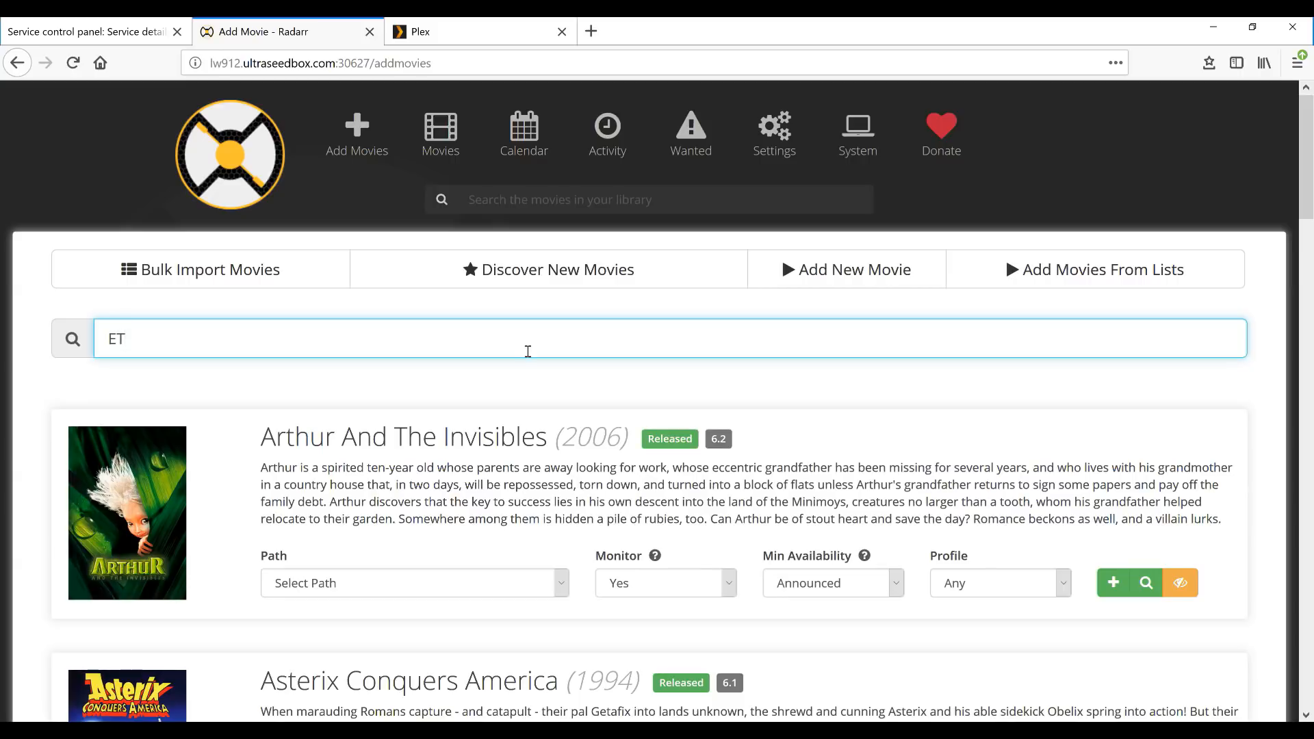
pyautogui.scroll(-3, 590, 462)
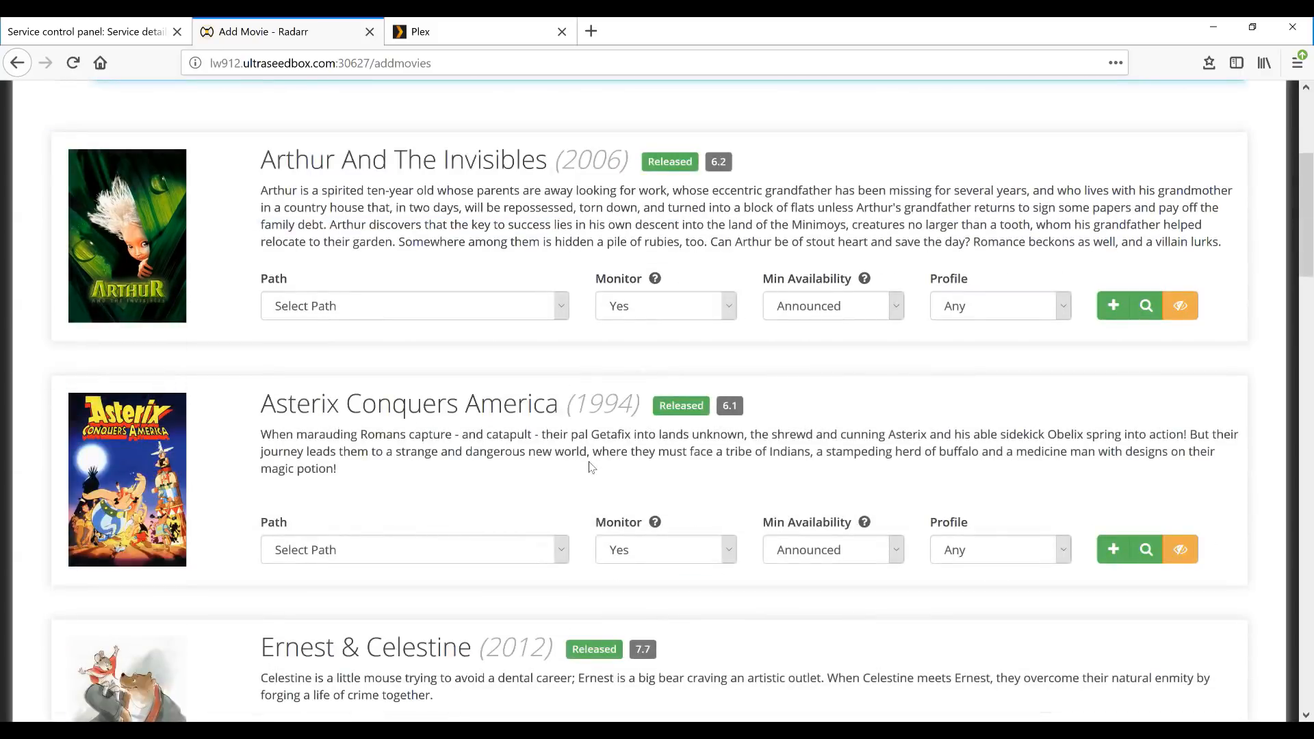
pyautogui.scroll(-4, 591, 464)
pyautogui.scroll(-2, 590, 467)
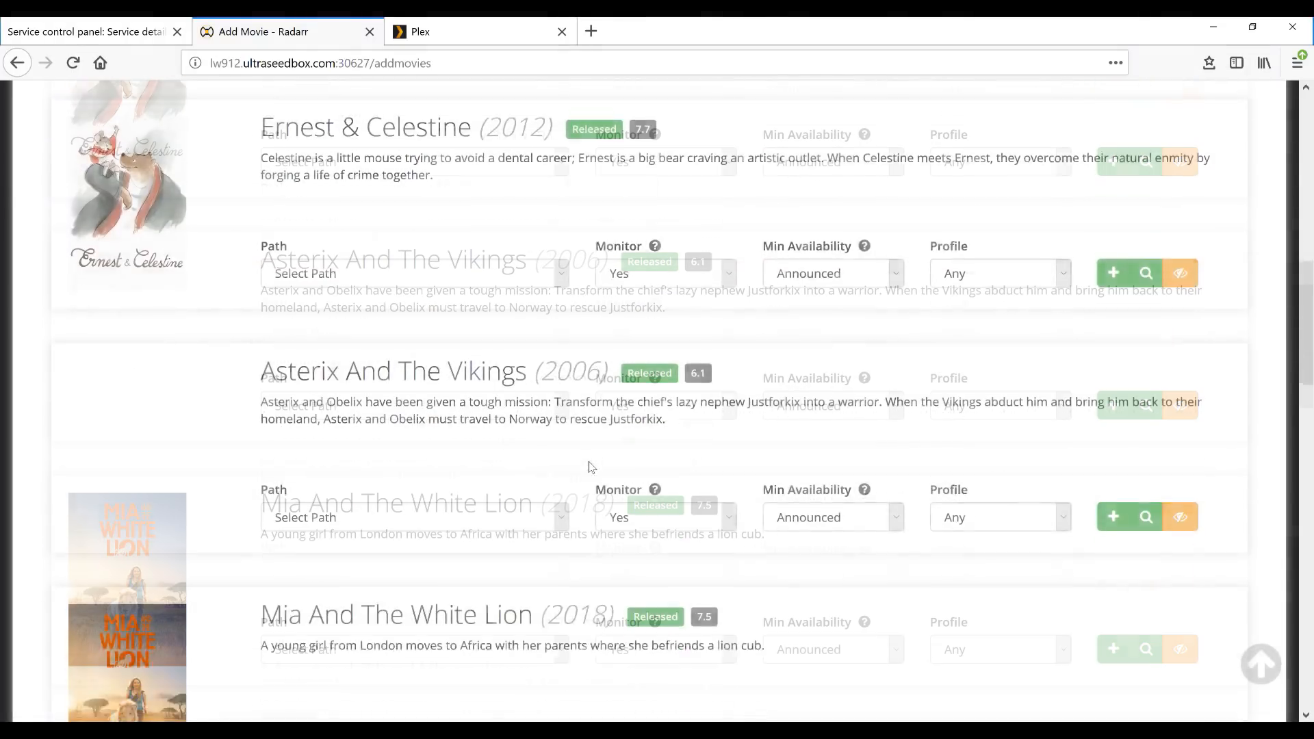
pyautogui.scroll(10, 587, 464)
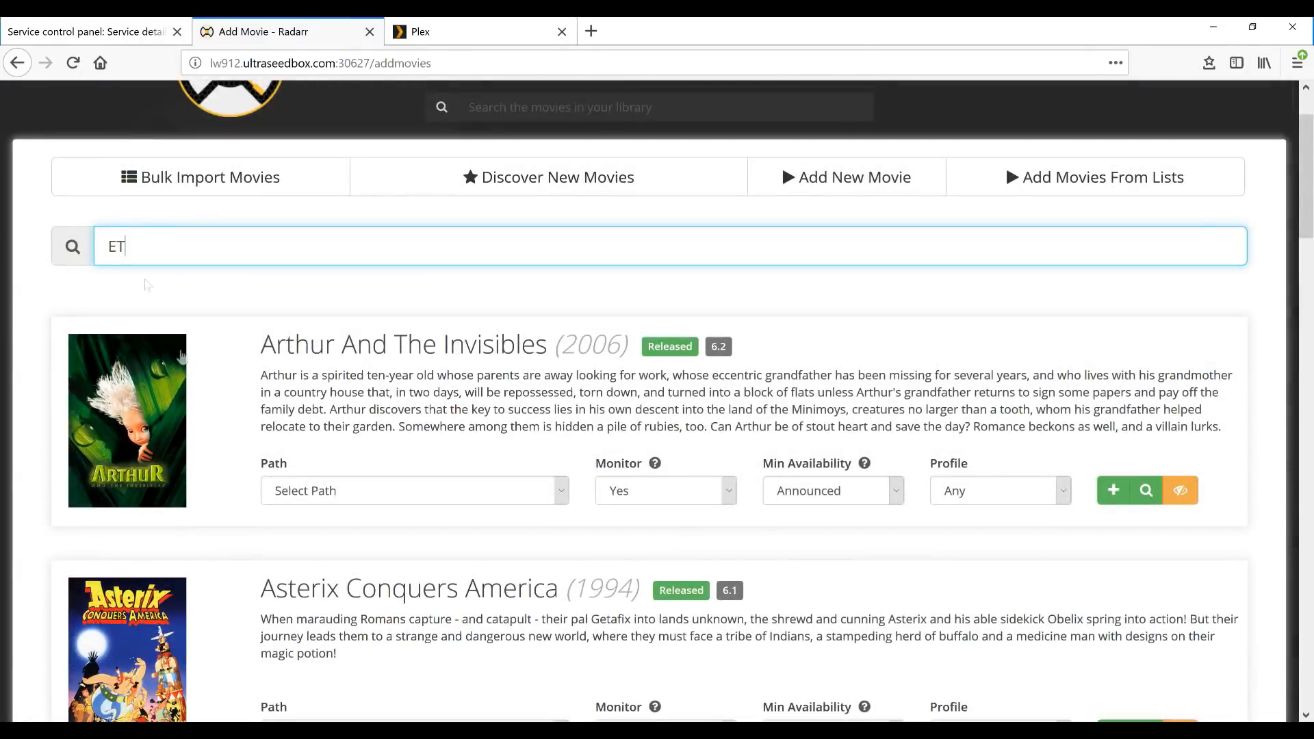
# - Change the movie search term to E.t and look through the matches
pyautogui.press('BackSpace')
pyautogui.write('.')
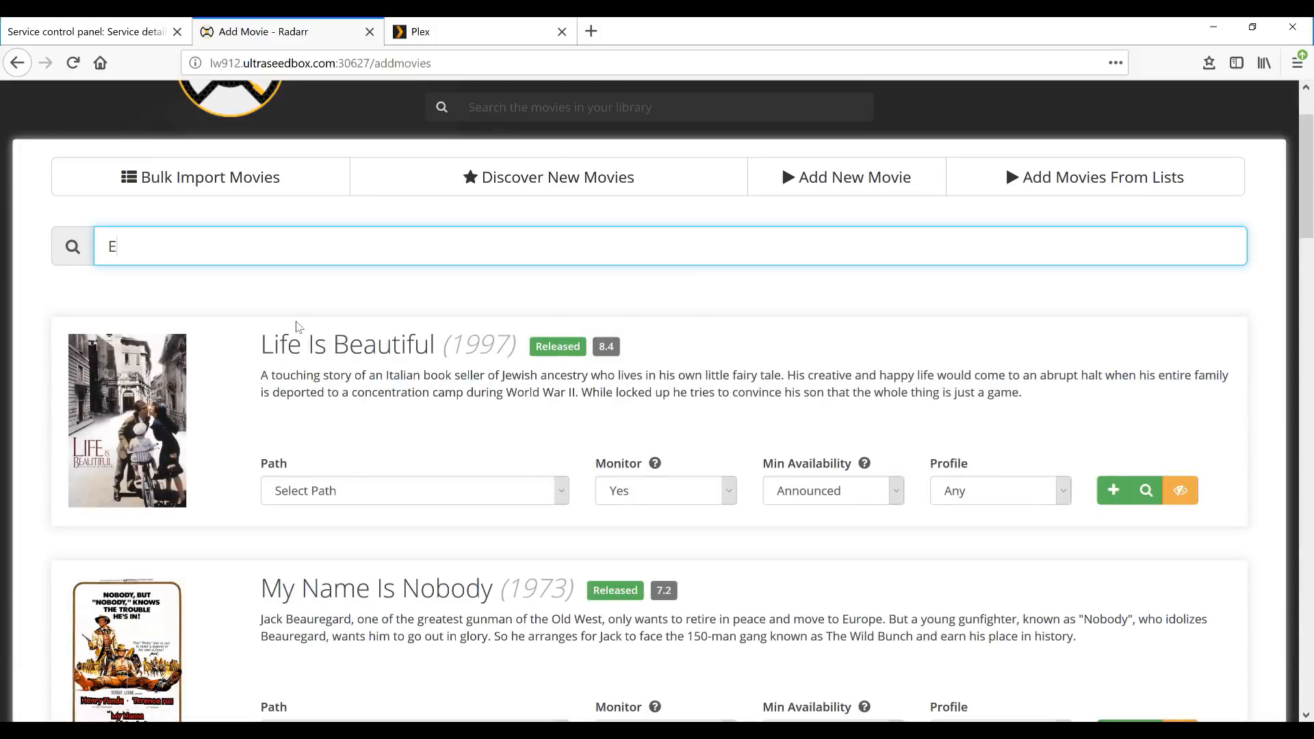
pyautogui.write('.t')
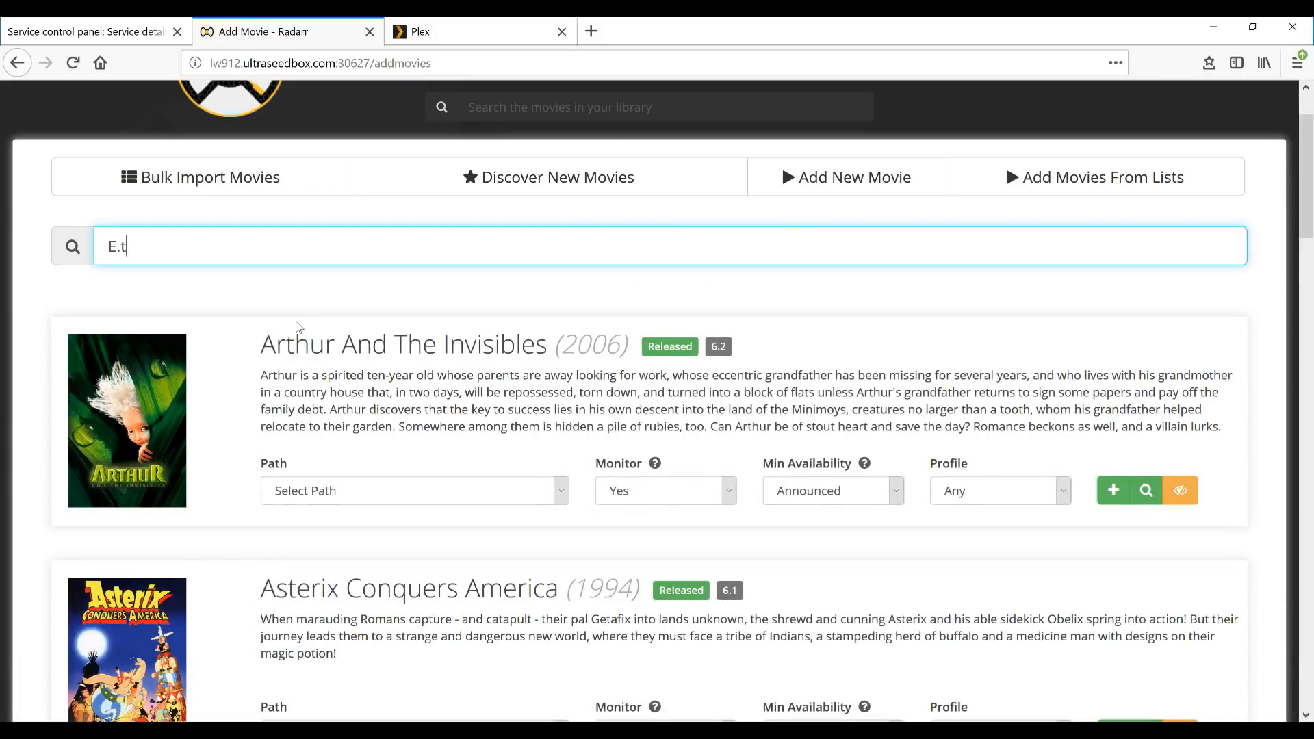
pyautogui.scroll(-10, 408, 422)
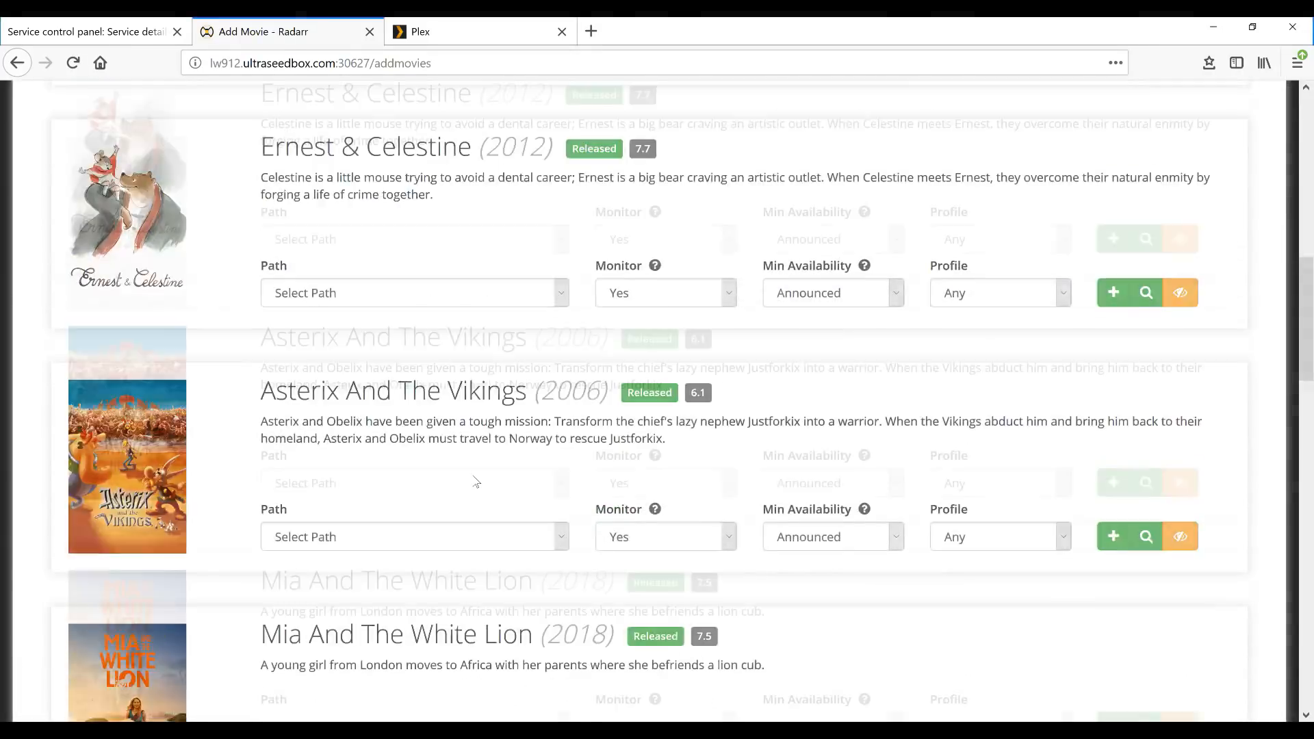
pyautogui.scroll(-15, 477, 482)
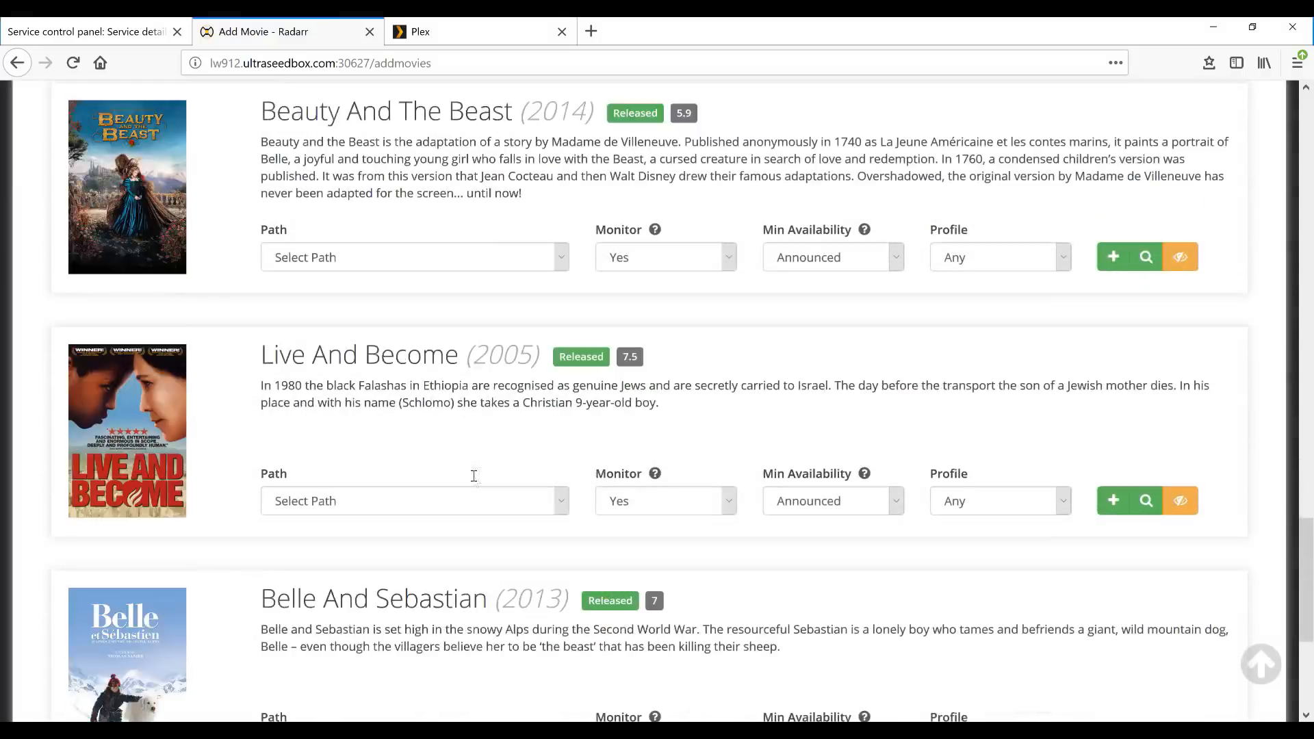
pyautogui.scroll(15, 477, 482)
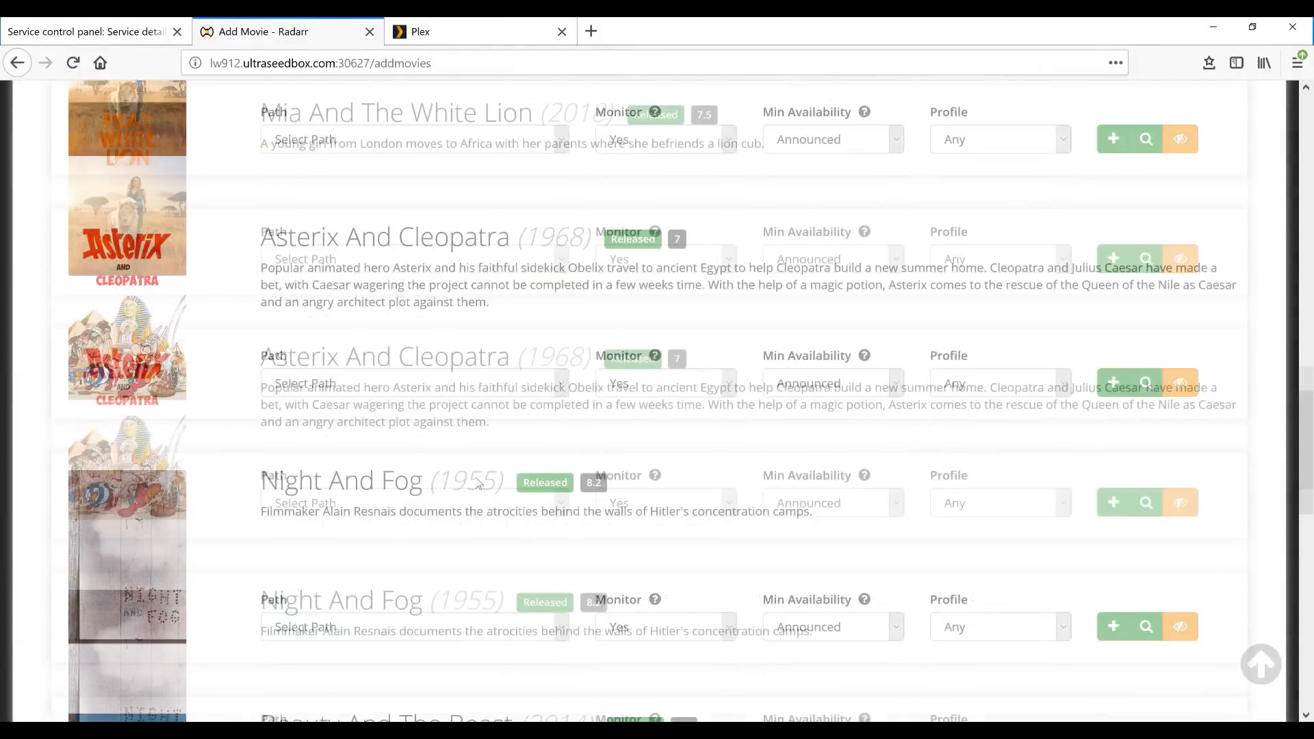
pyautogui.scroll(10, 478, 484)
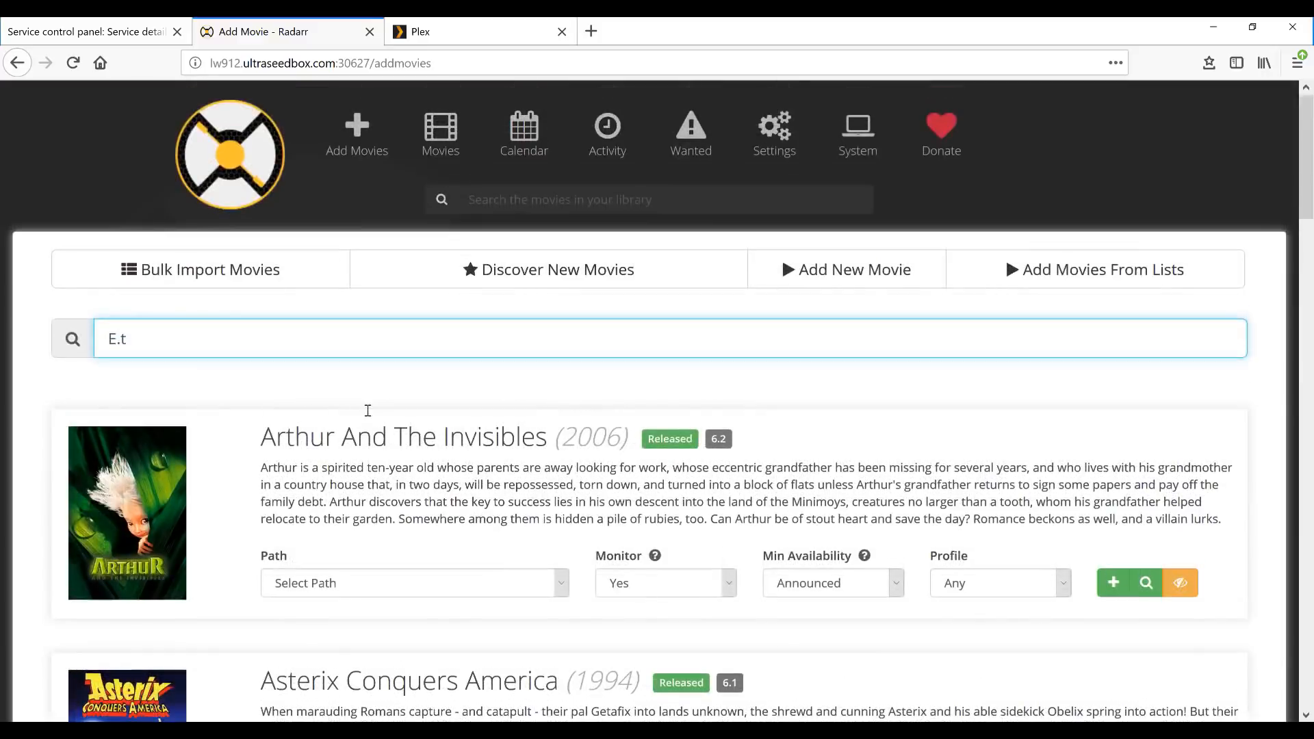
# - Replace the movie search term with "a bugs" and locate A Bug's Life (1998) among the matches
pyautogui.moveTo(148, 341); pyautogui.dragTo(82, 354)
pyautogui.press('BackSpace')
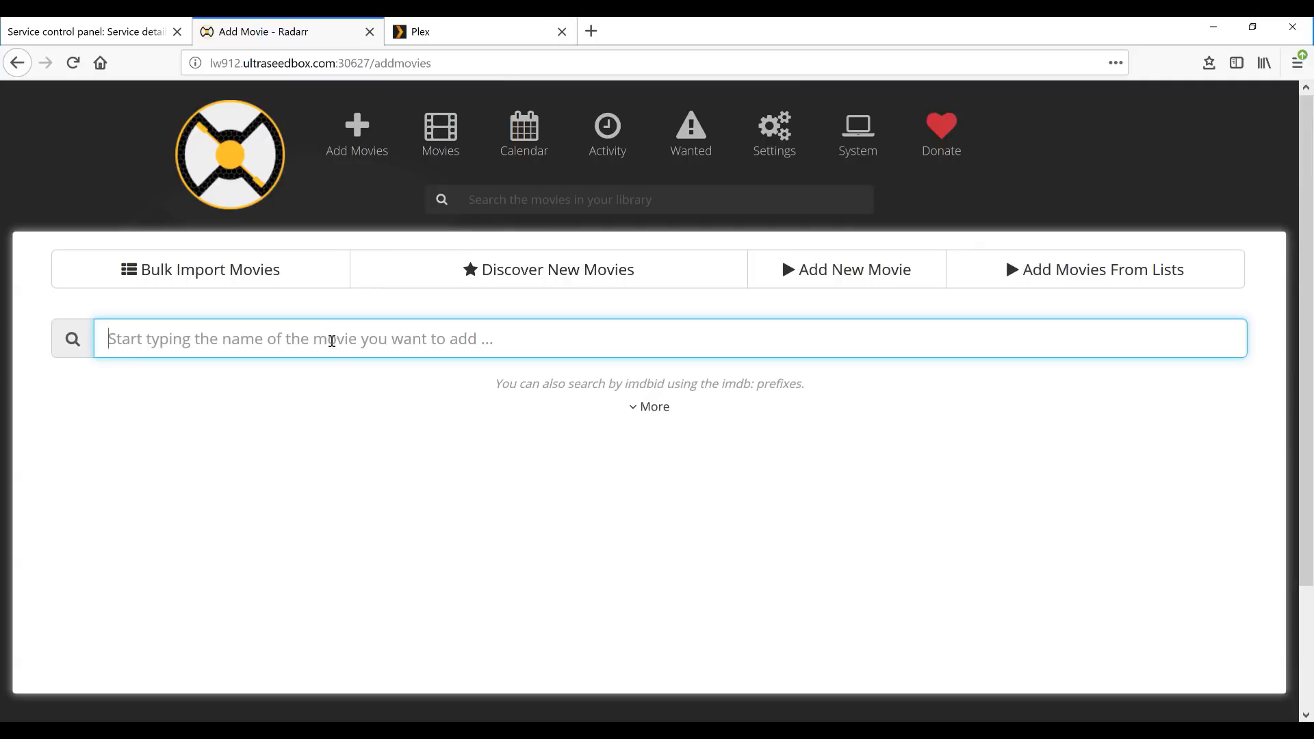
pyautogui.write('a bugs')
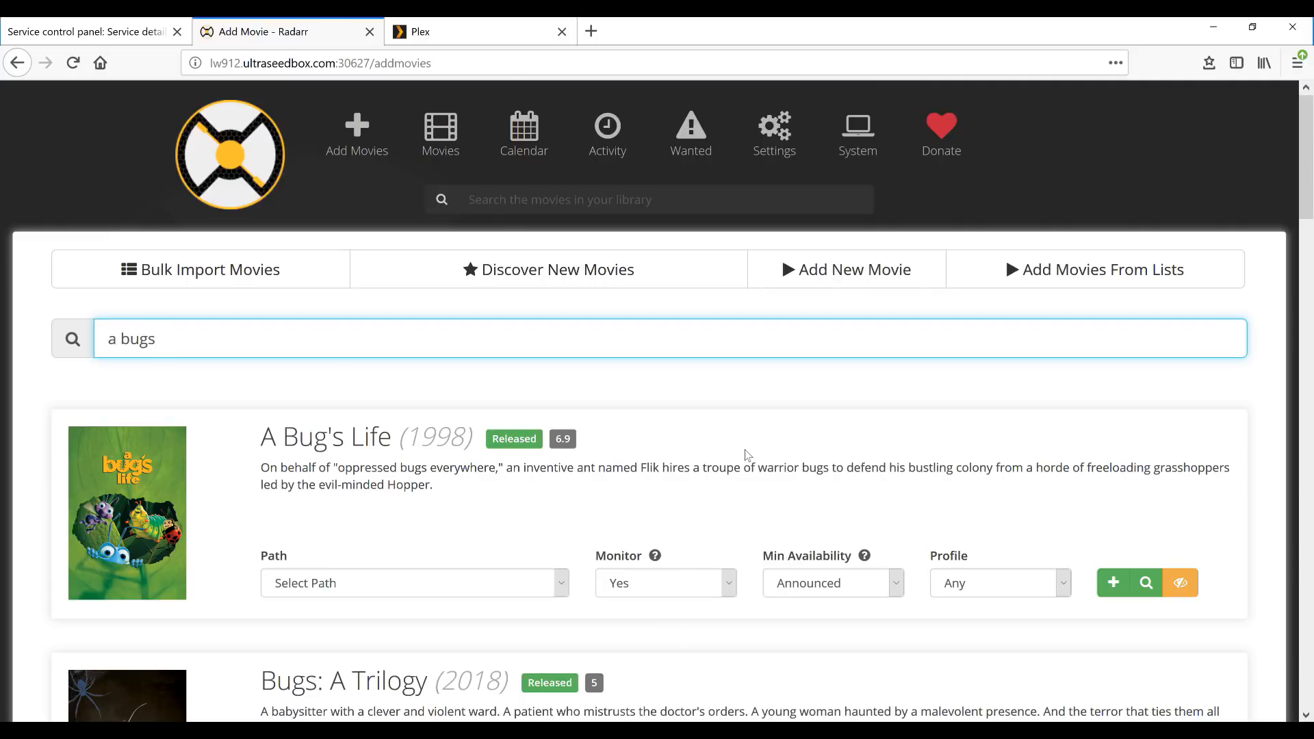
pyautogui.scroll(-4, 746, 453)
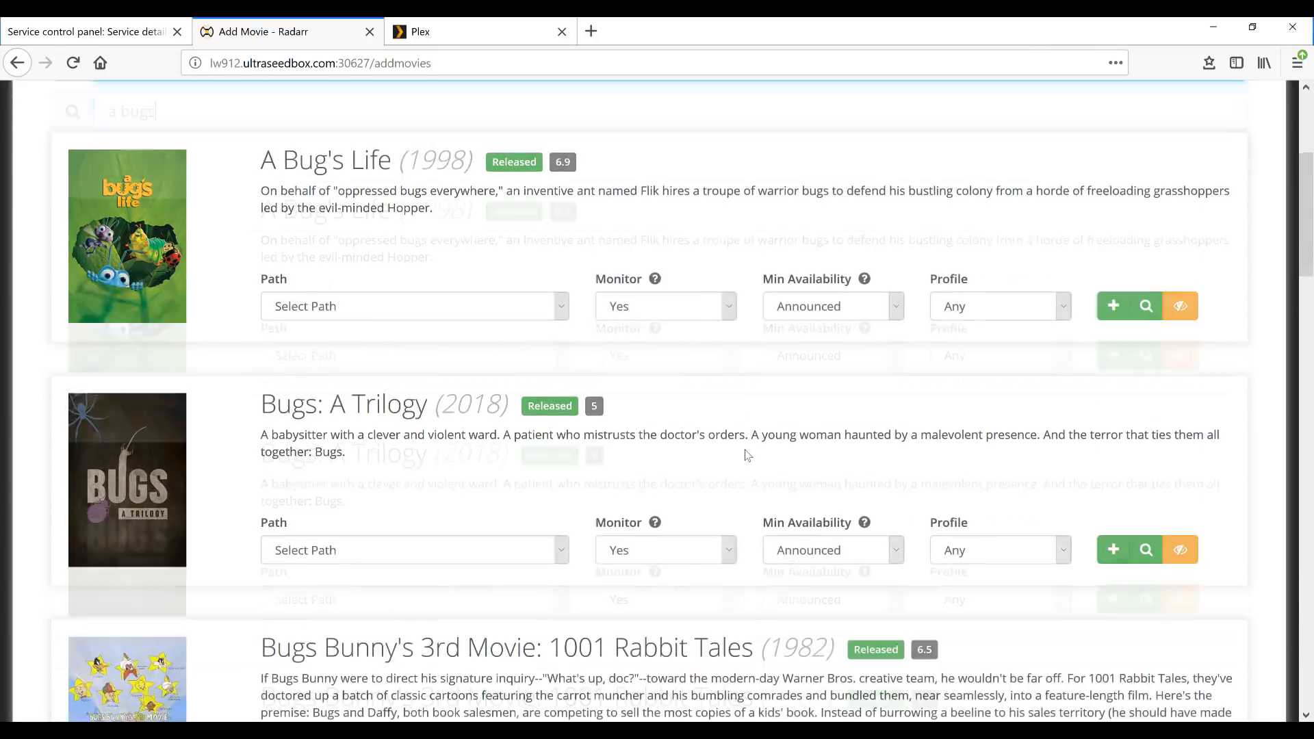
pyautogui.scroll(3, 742, 450)
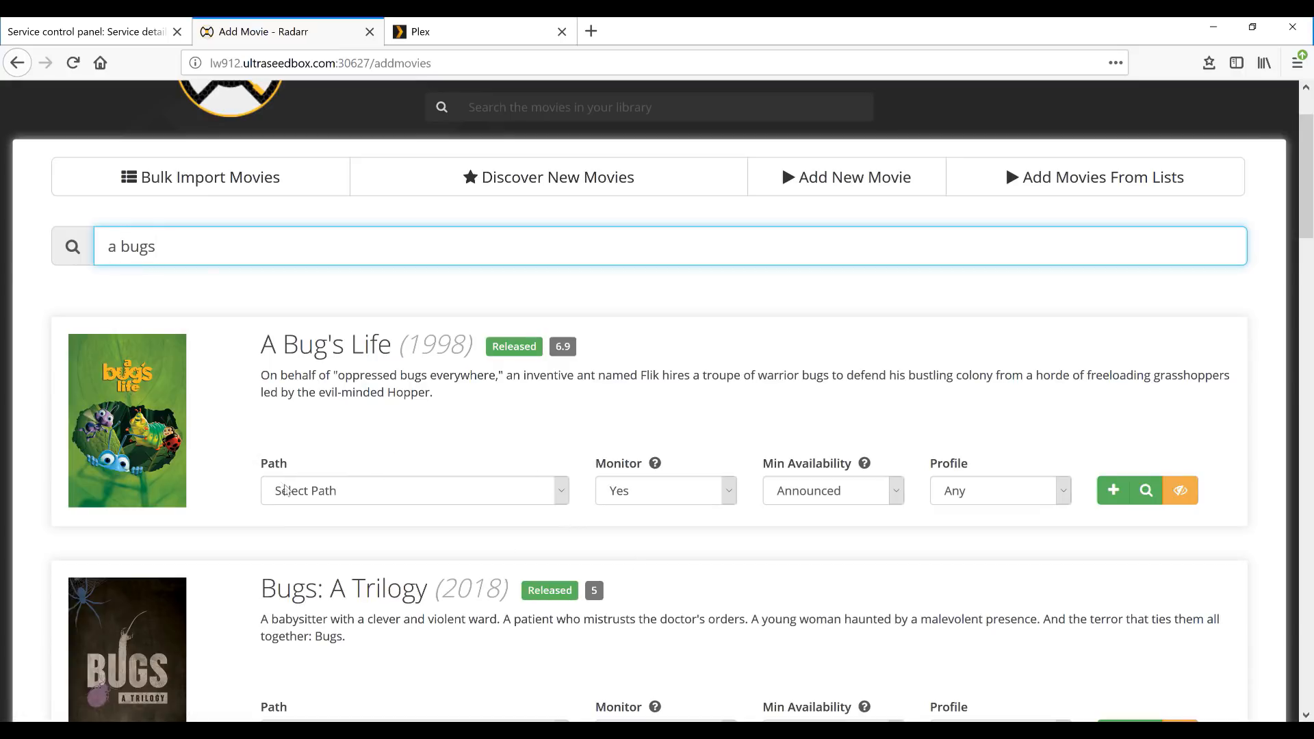
# - Set the path for A Bug's Life (1998) to the new folder /home18/setupdemo/media/Movies/, browsing the server's folders to find it
pyautogui.click(565, 495)
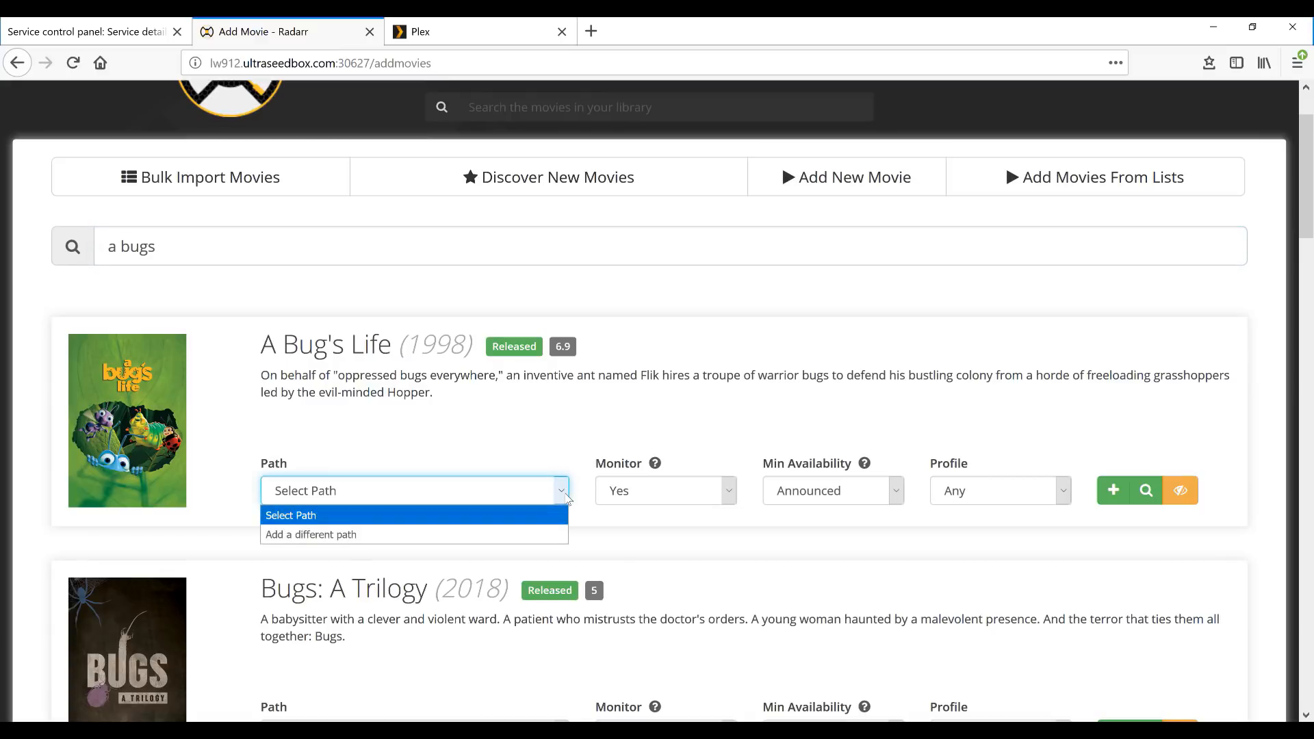
pyautogui.click(350, 540)
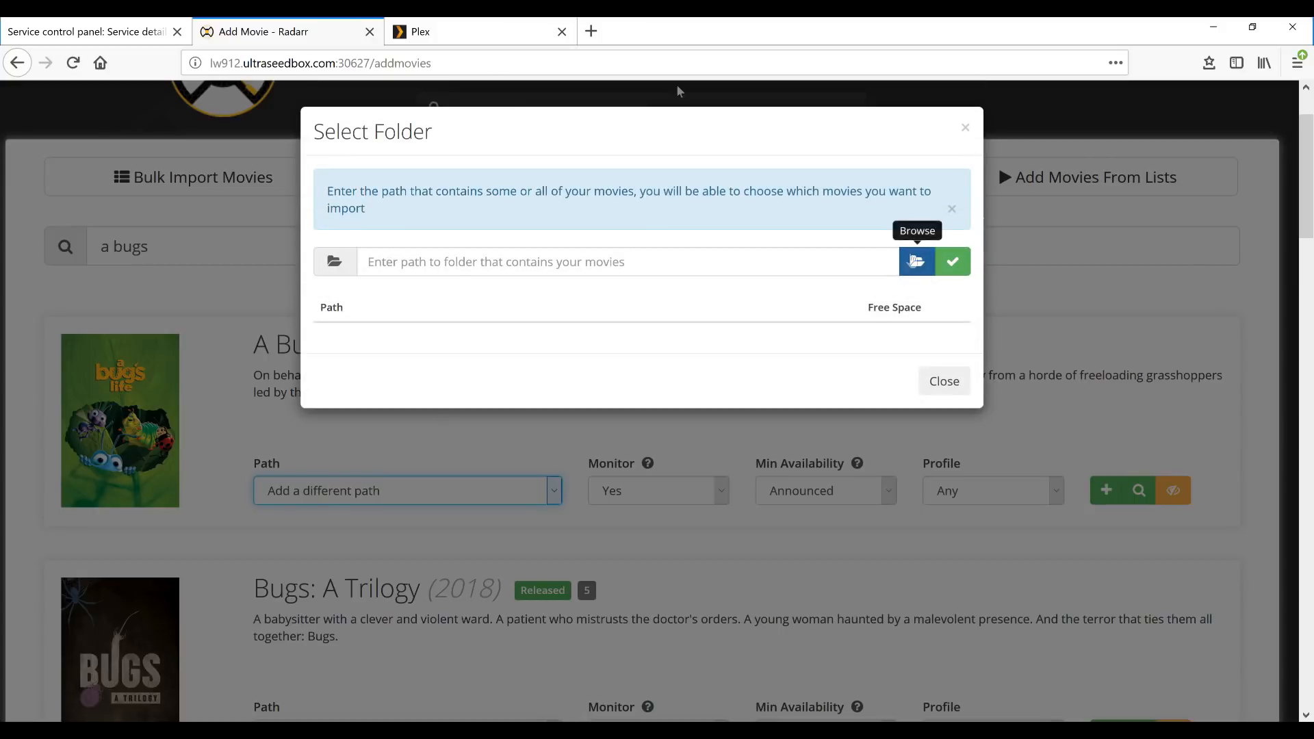
pyautogui.click(918, 261)
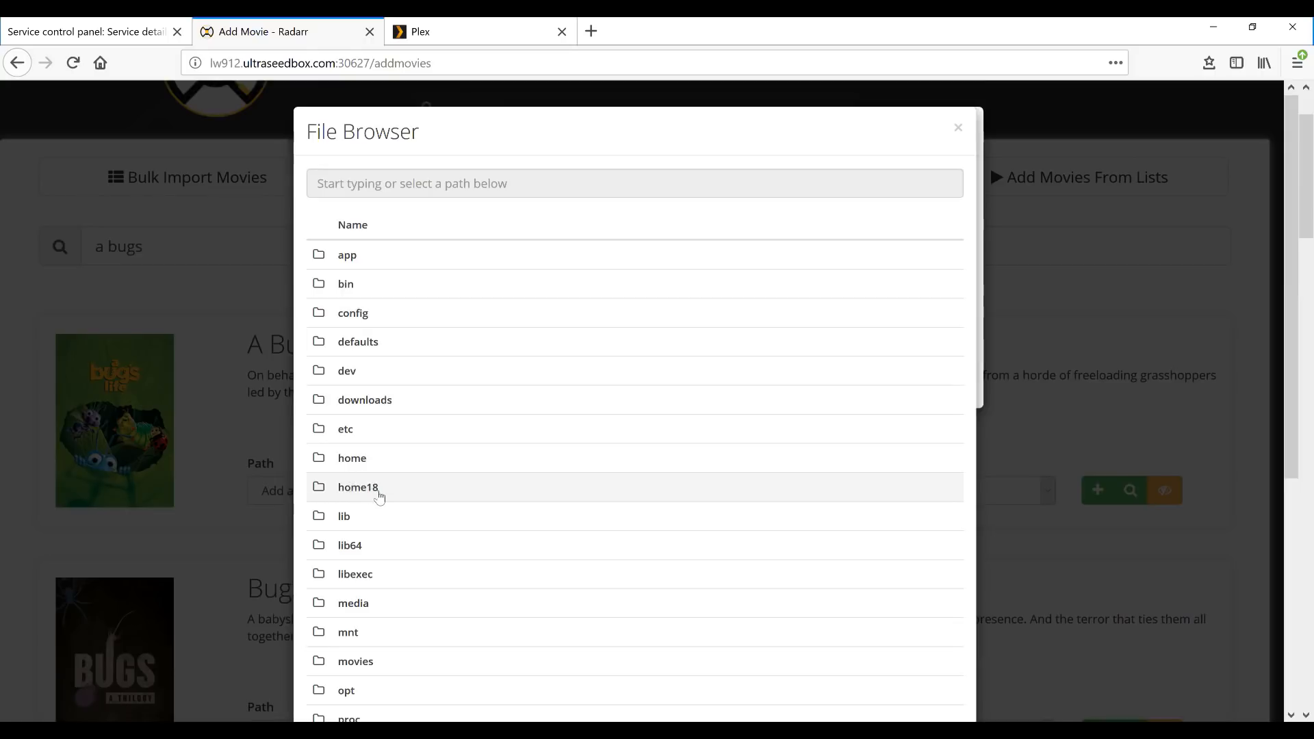
pyautogui.click(380, 497)
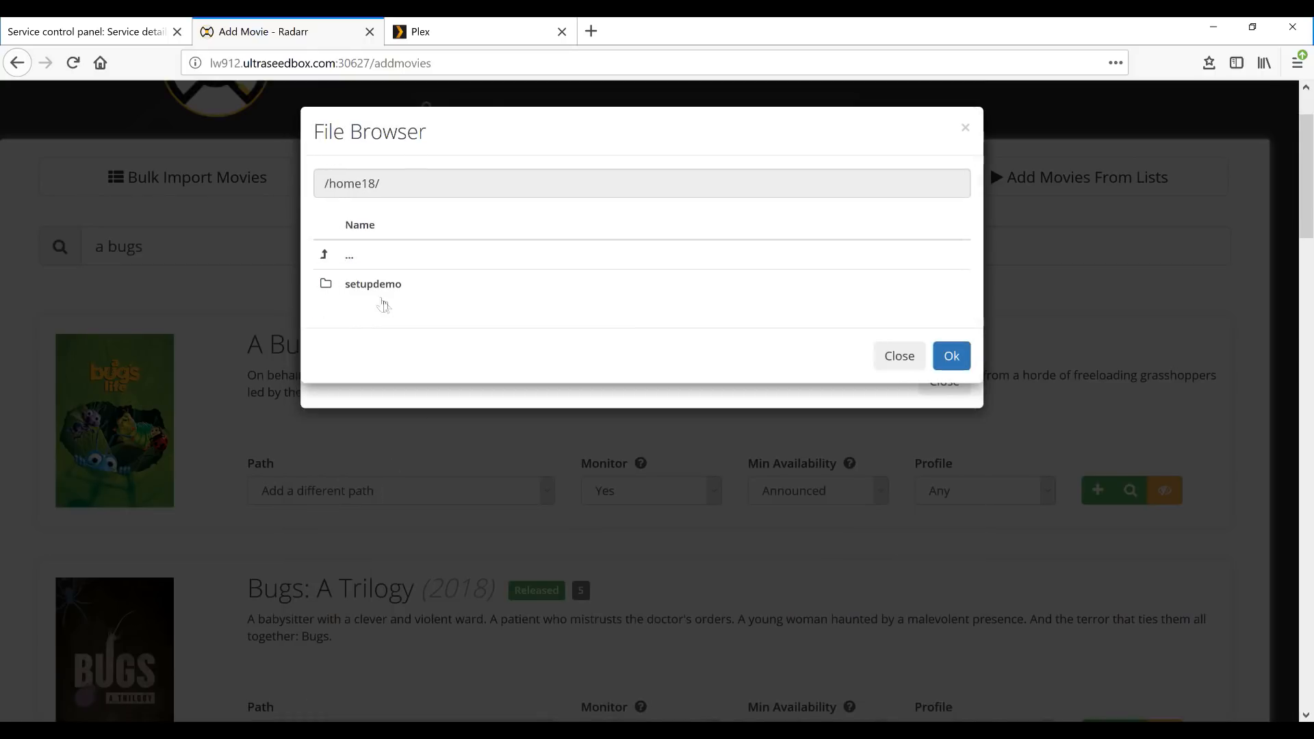
pyautogui.click(377, 293)
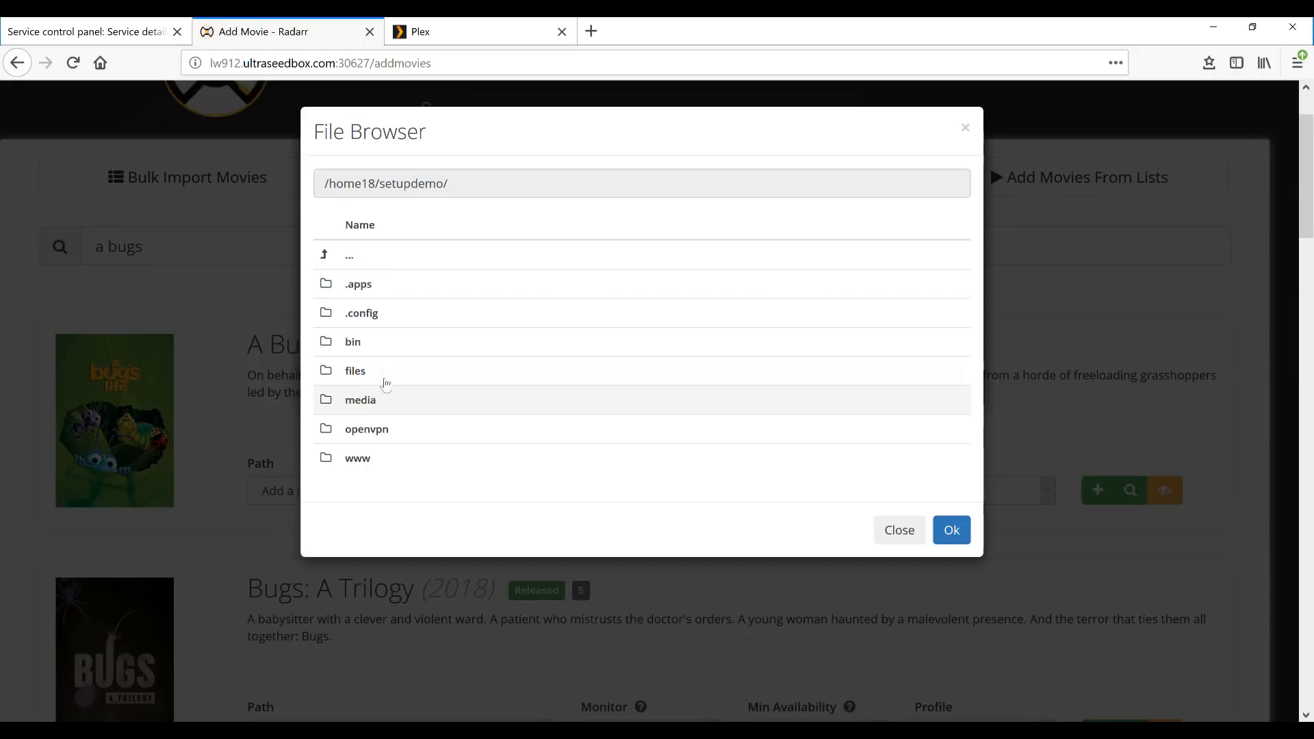
pyautogui.click(383, 374)
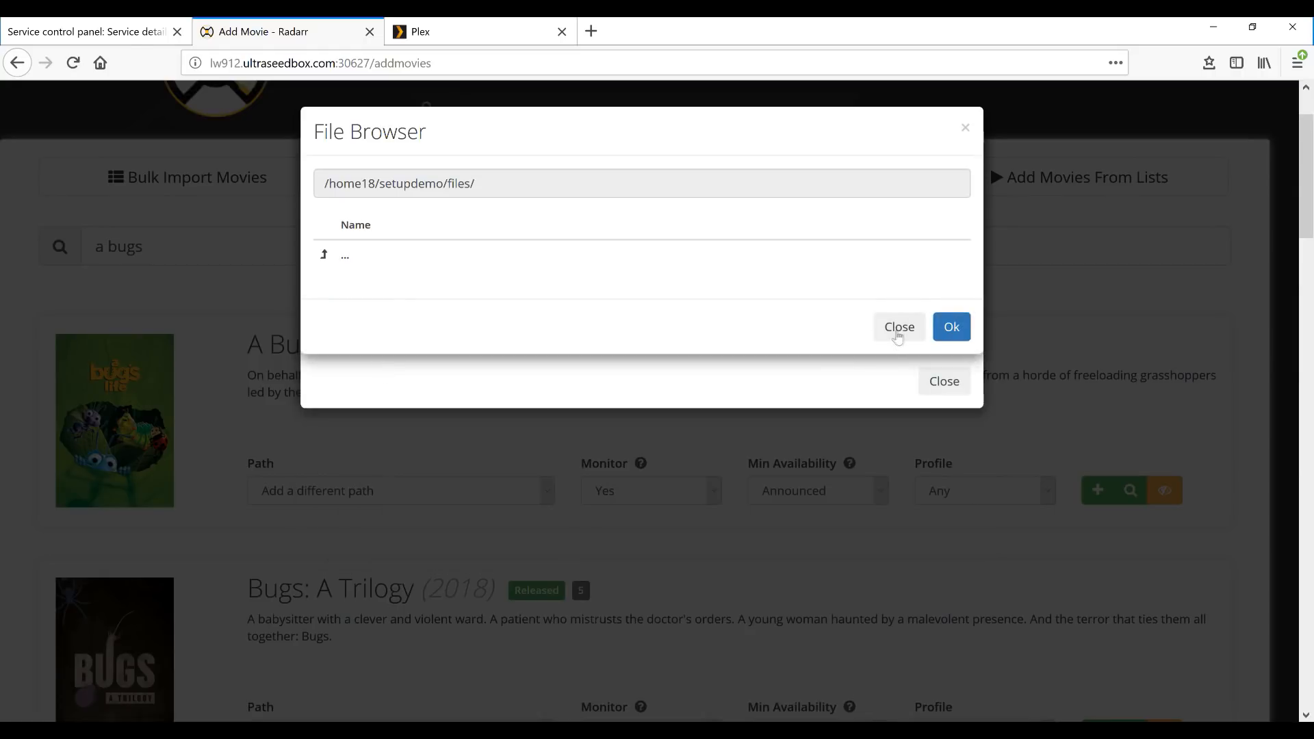
pyautogui.click(344, 258)
pyautogui.click(399, 402)
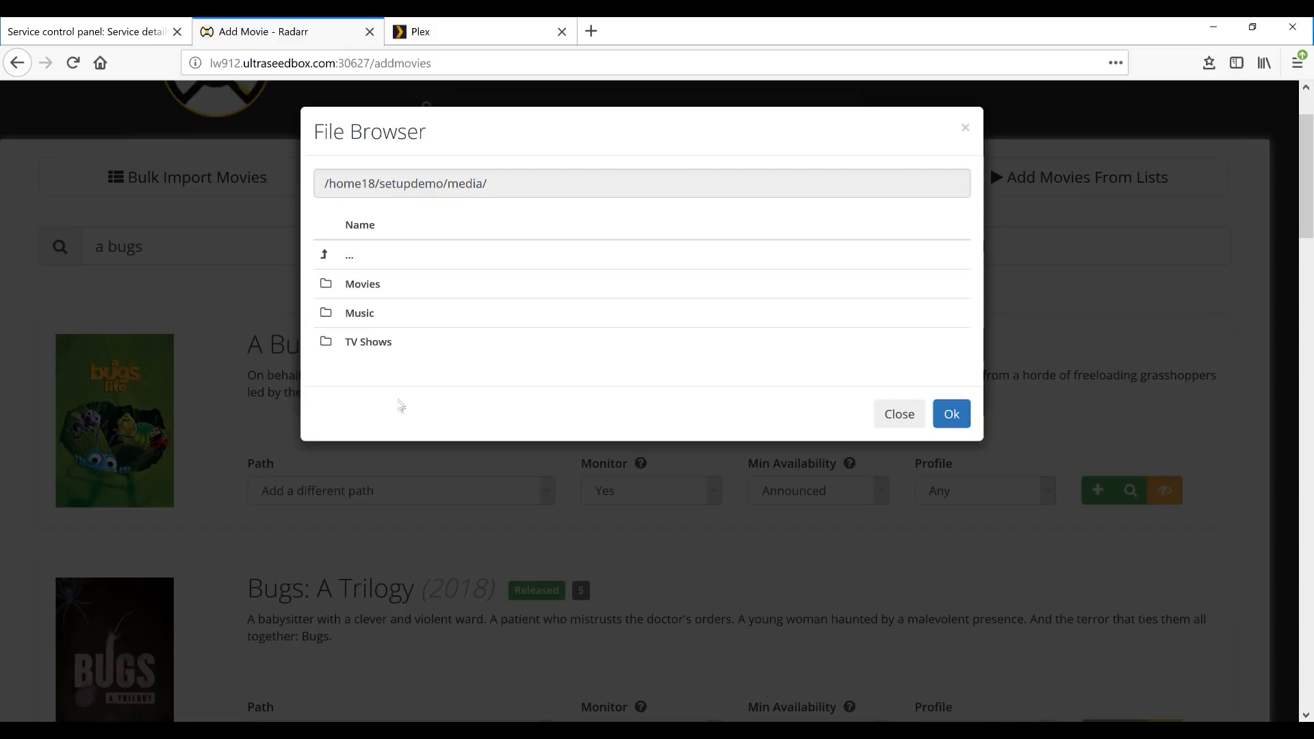
pyautogui.click(384, 284)
pyautogui.click(951, 327)
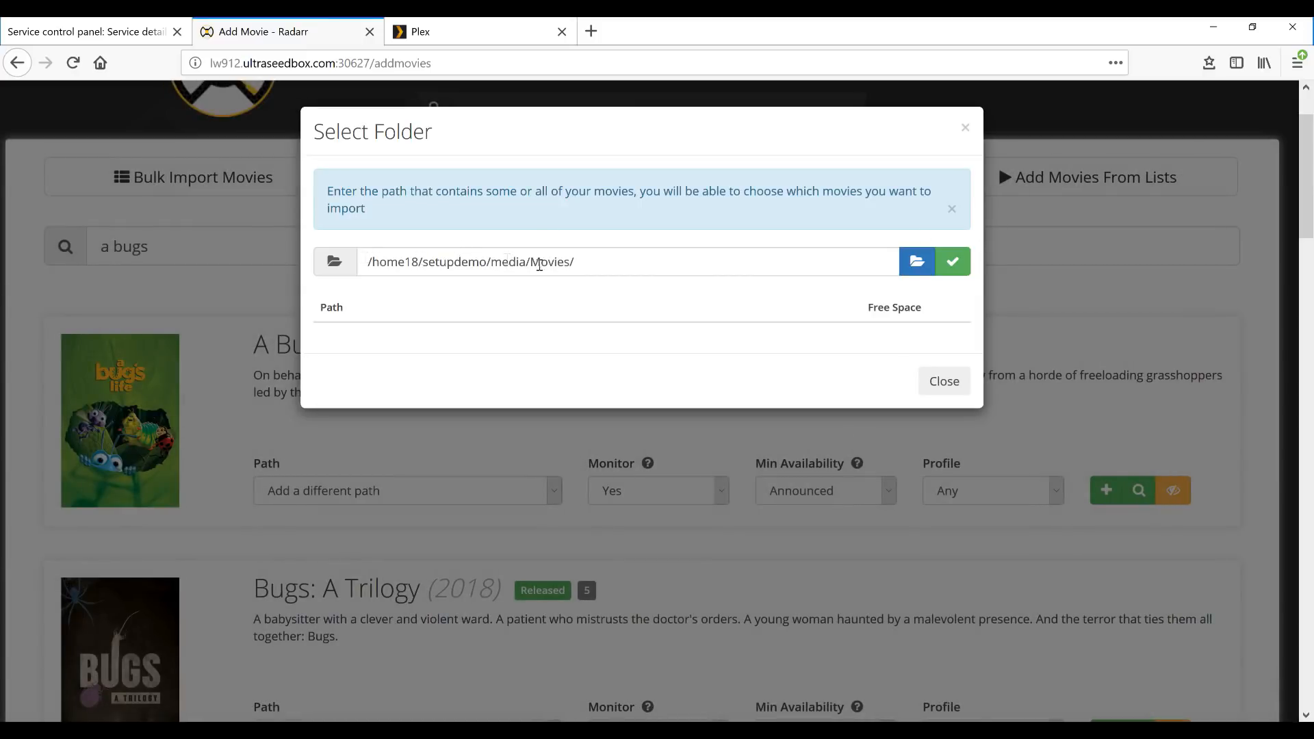
pyautogui.click(953, 261)
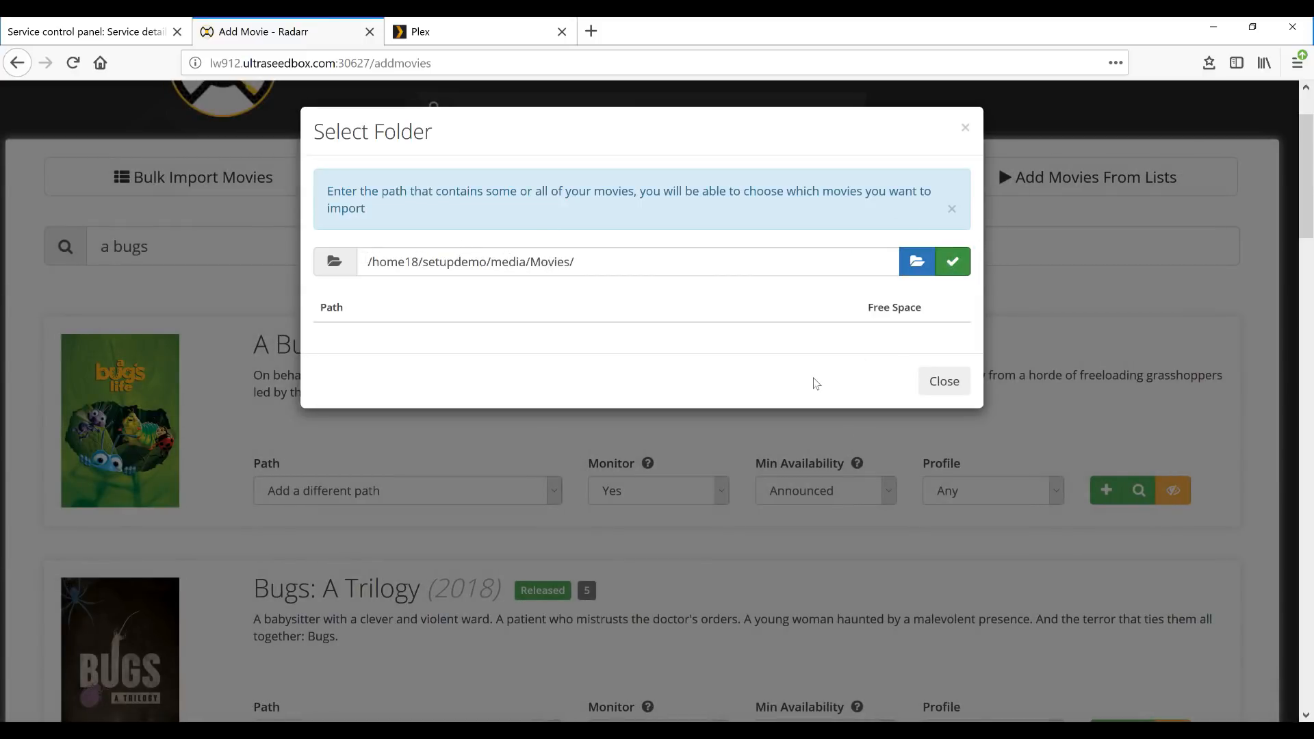
pyautogui.click(958, 270)
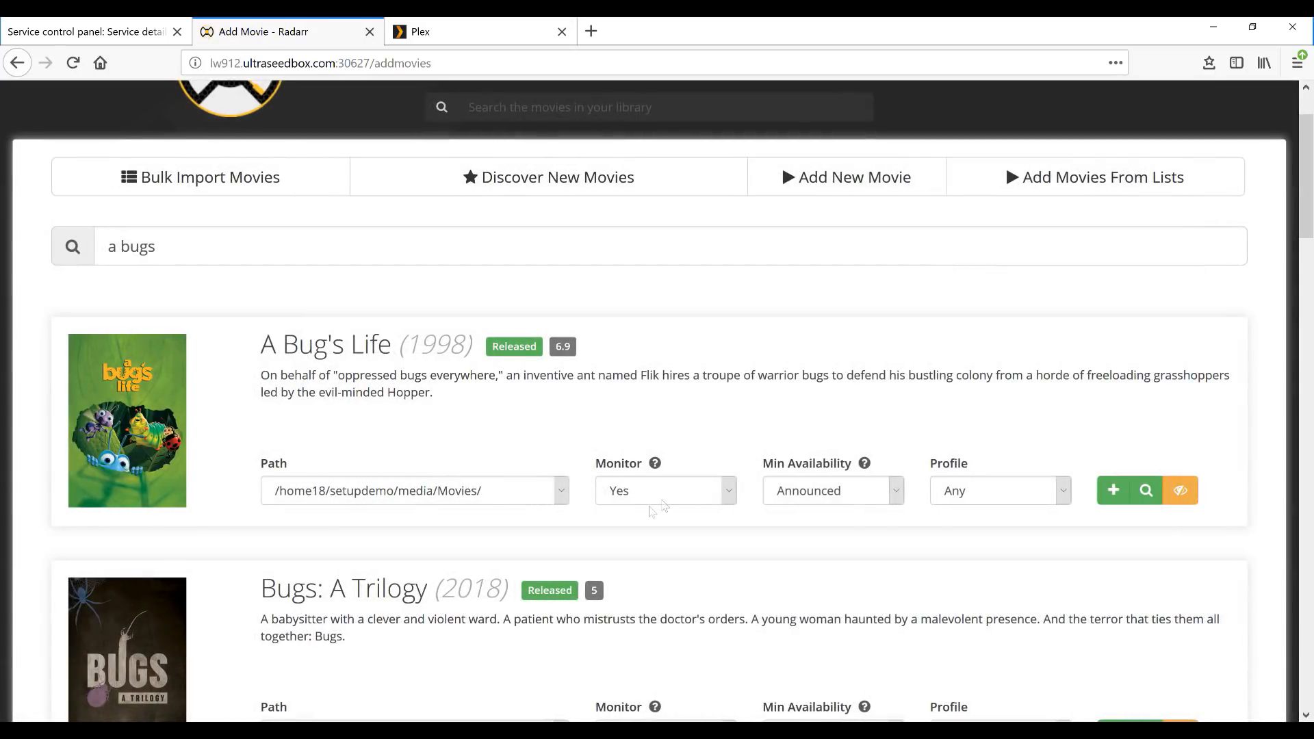
# - Add A Bug's Life with Monitor set to Yes and Profile set to Any, and start a search for the movie
pyautogui.click(735, 491)
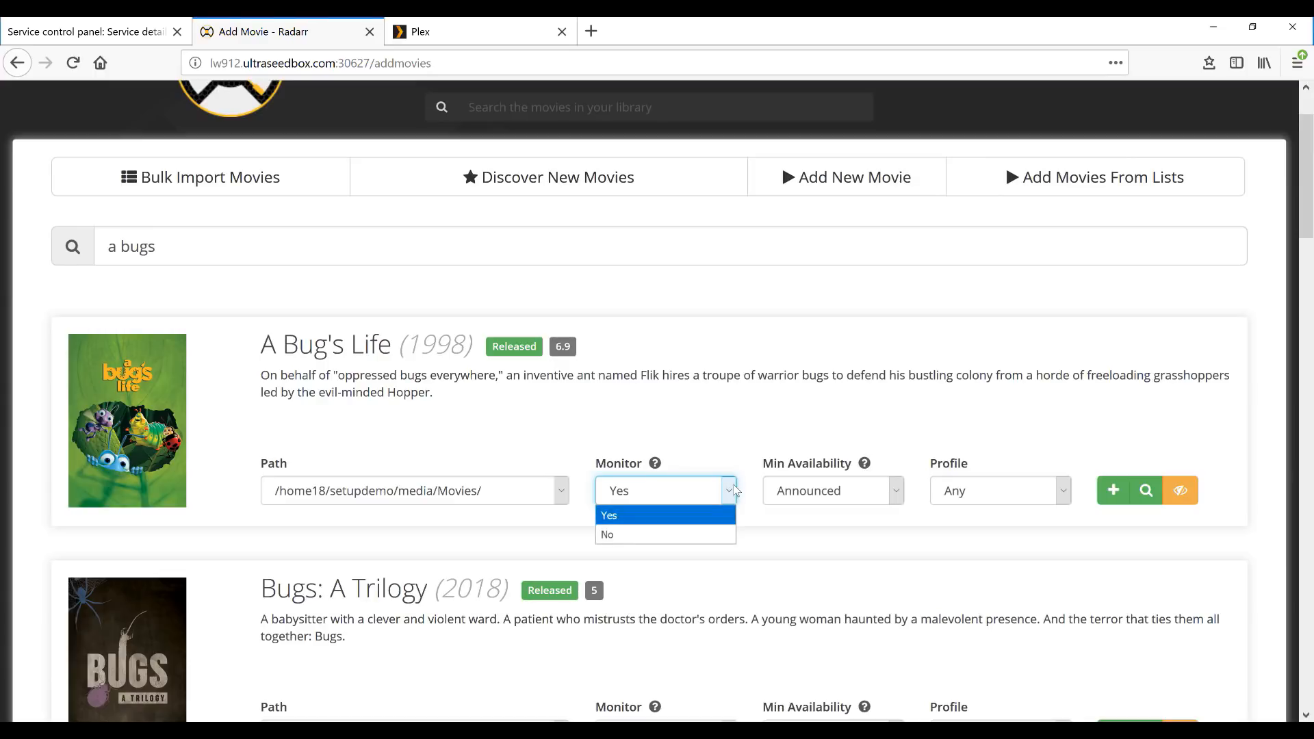
pyautogui.click(635, 515)
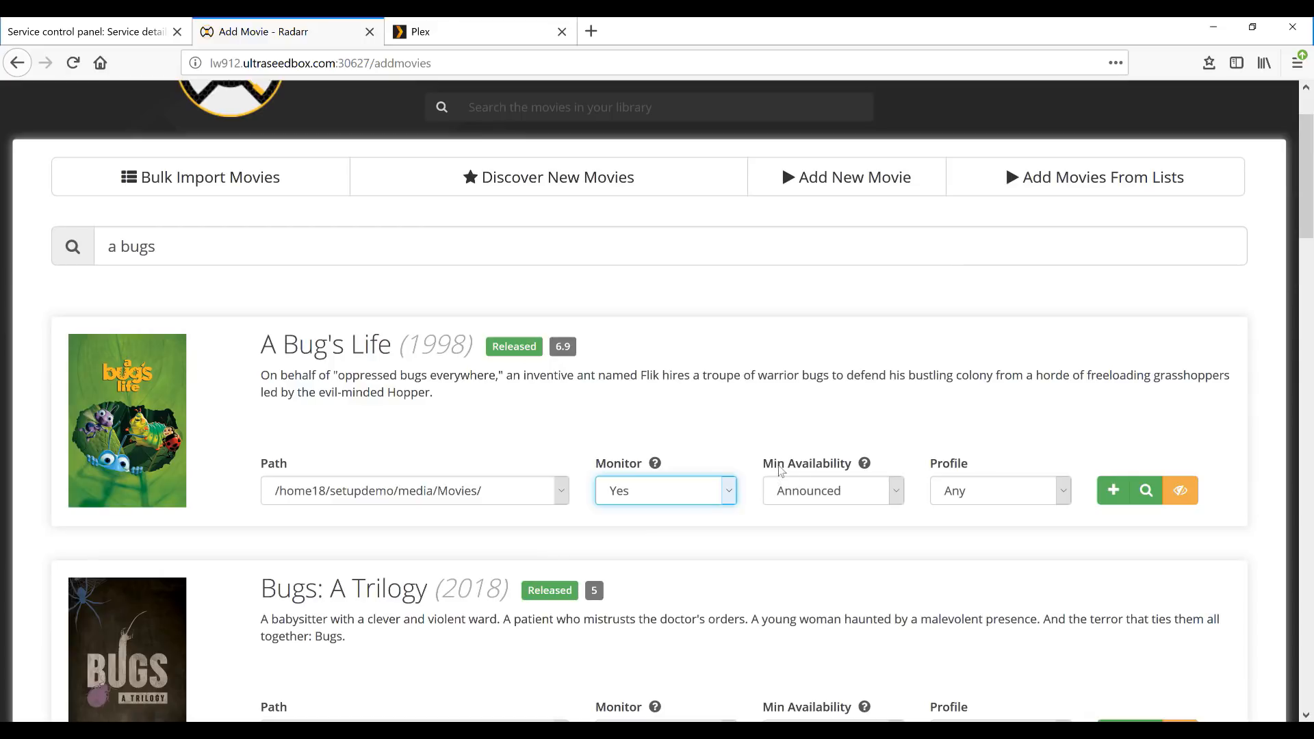
pyautogui.moveTo(865, 466)
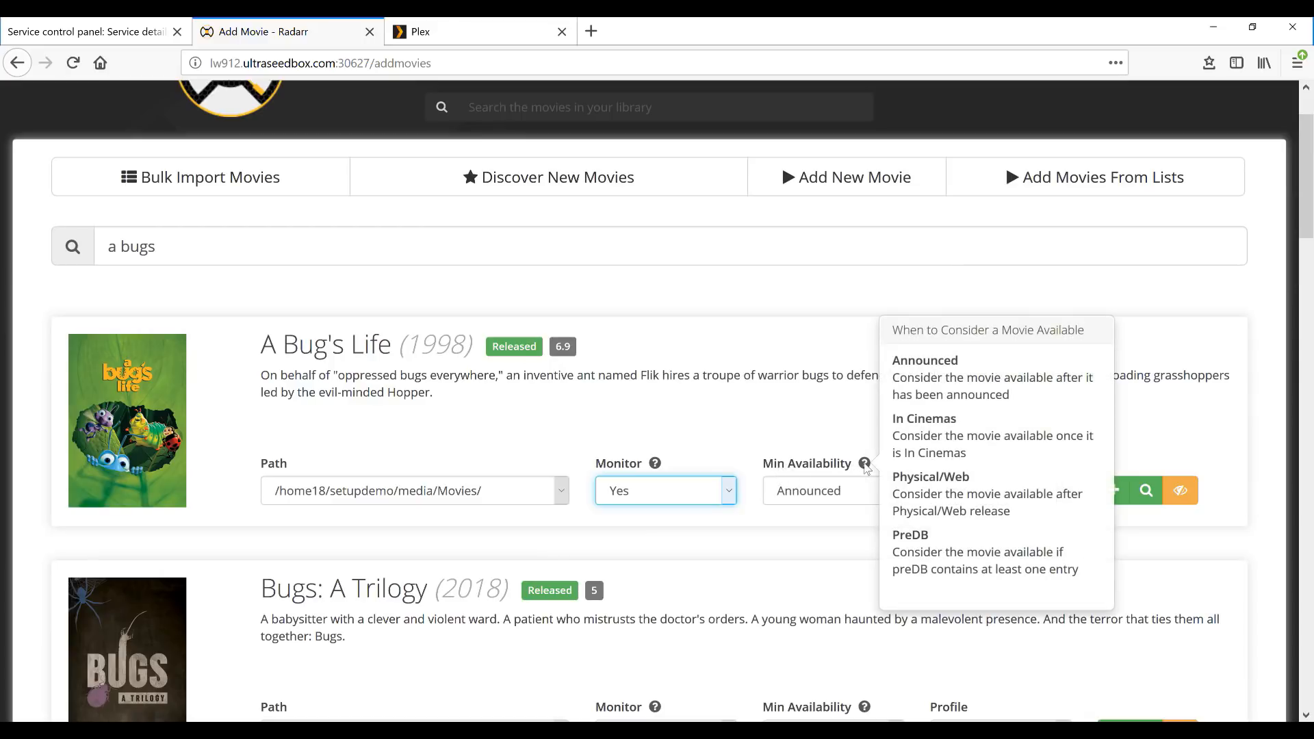
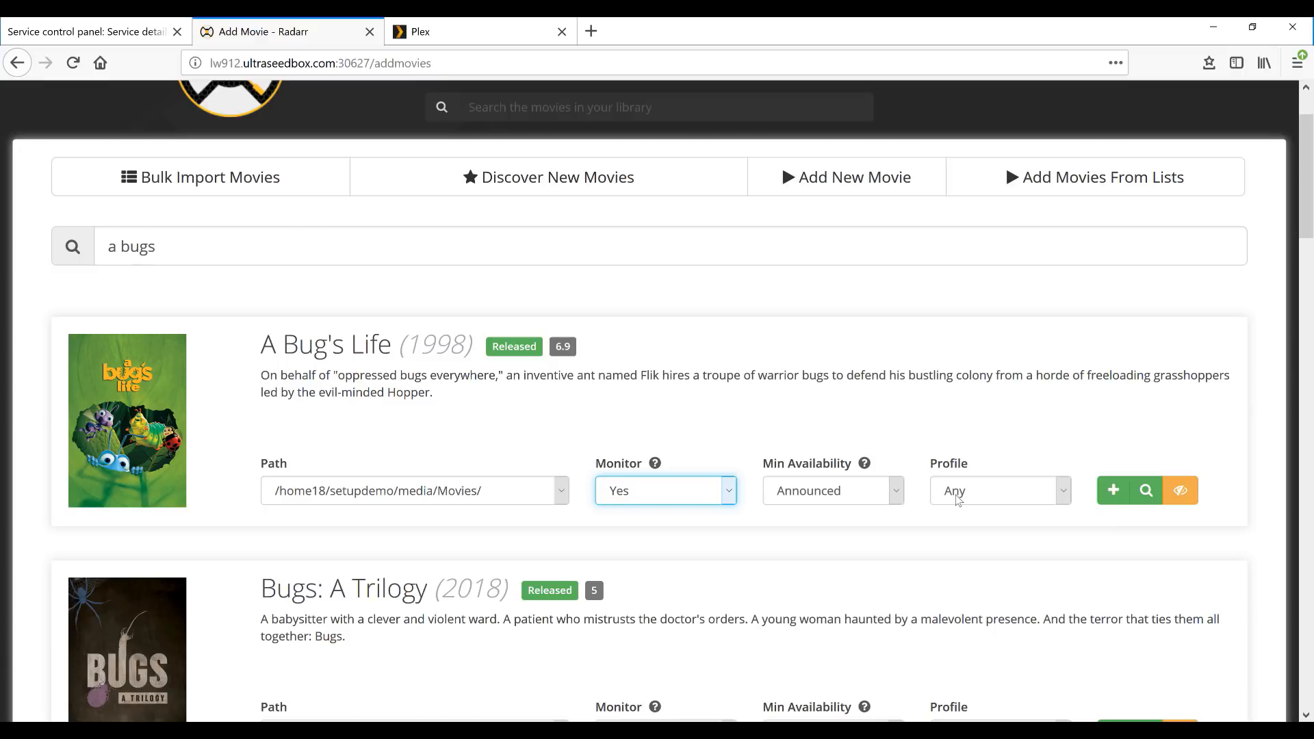
pyautogui.click(1063, 494)
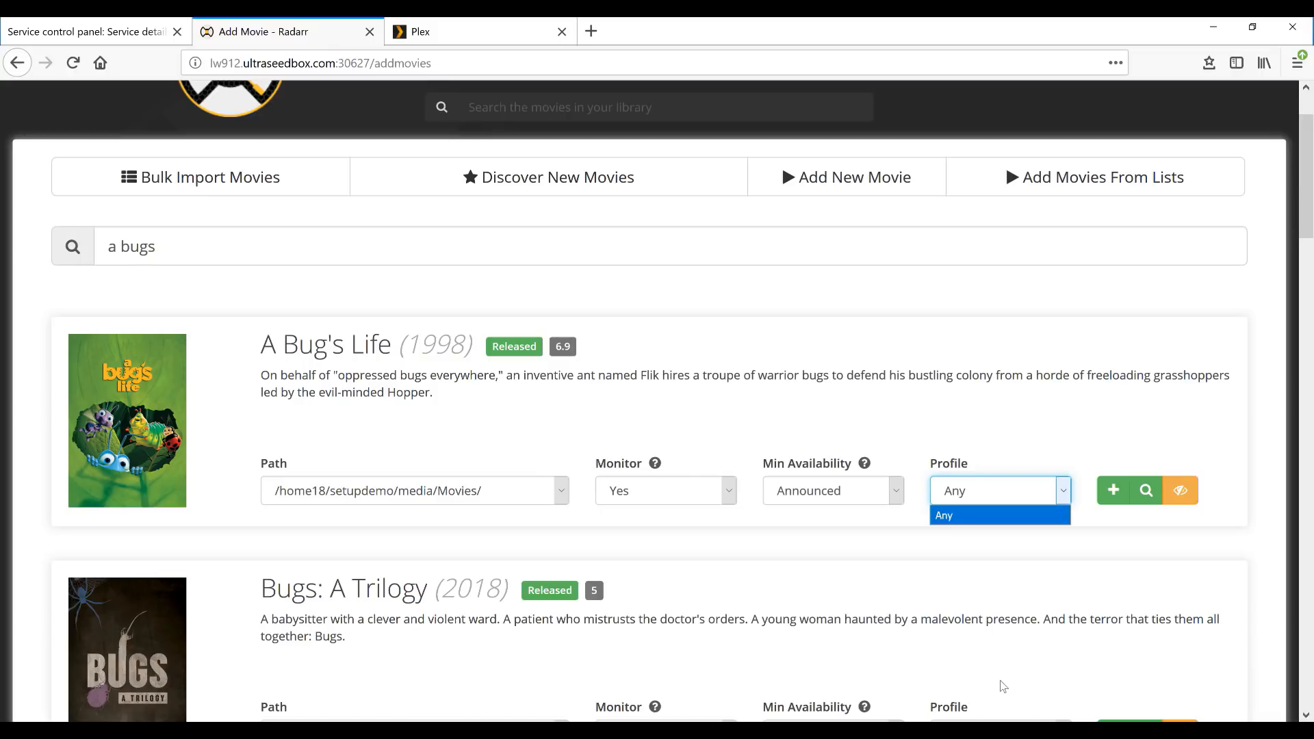
pyautogui.click(996, 520)
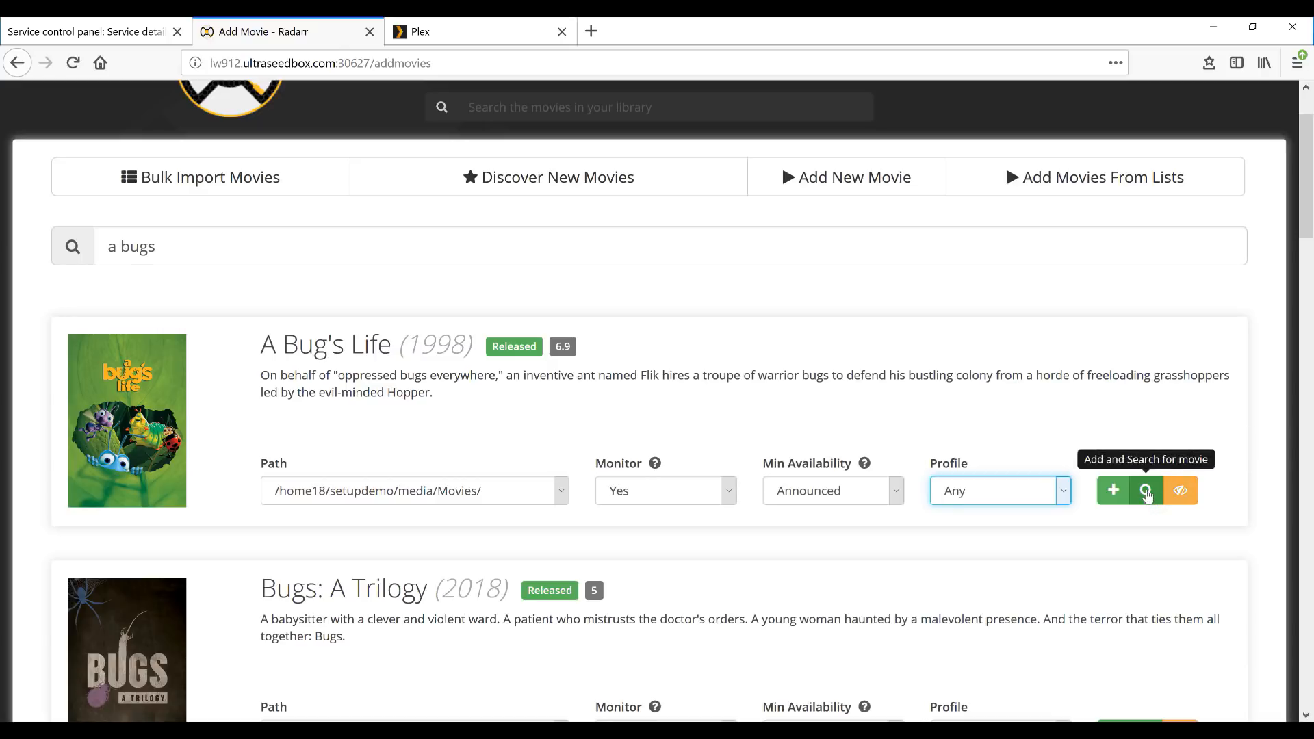
pyautogui.click(1146, 492)
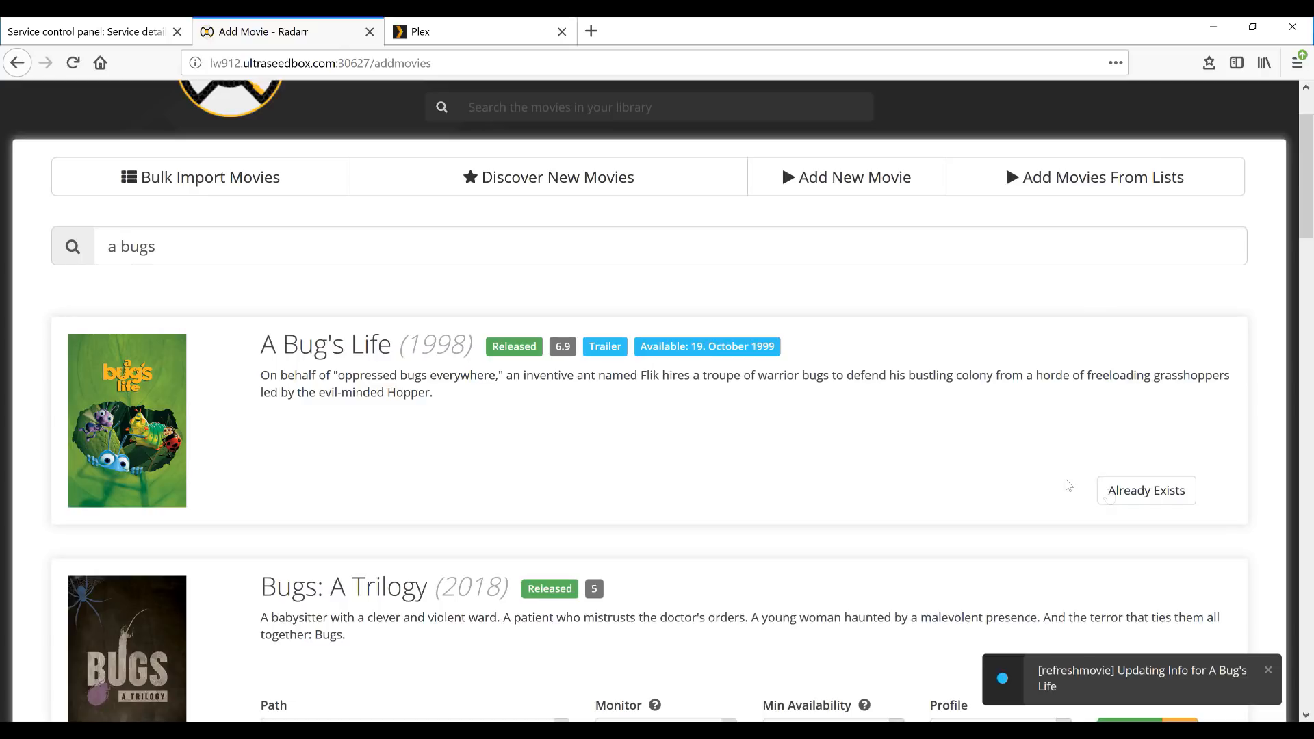
# - Open the added movie's own page and examine its download history, available releases and a rejection reason
pyautogui.click(1136, 491)
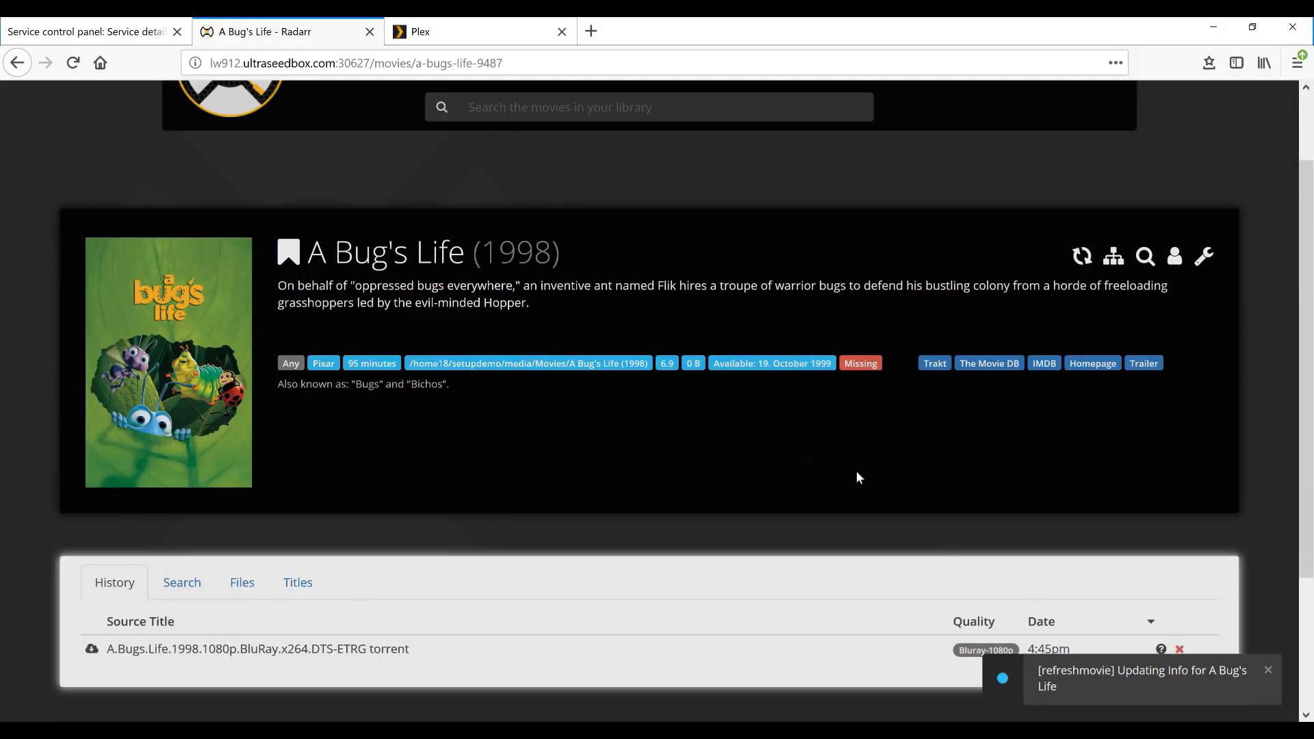
pyautogui.scroll(-2, 789, 470)
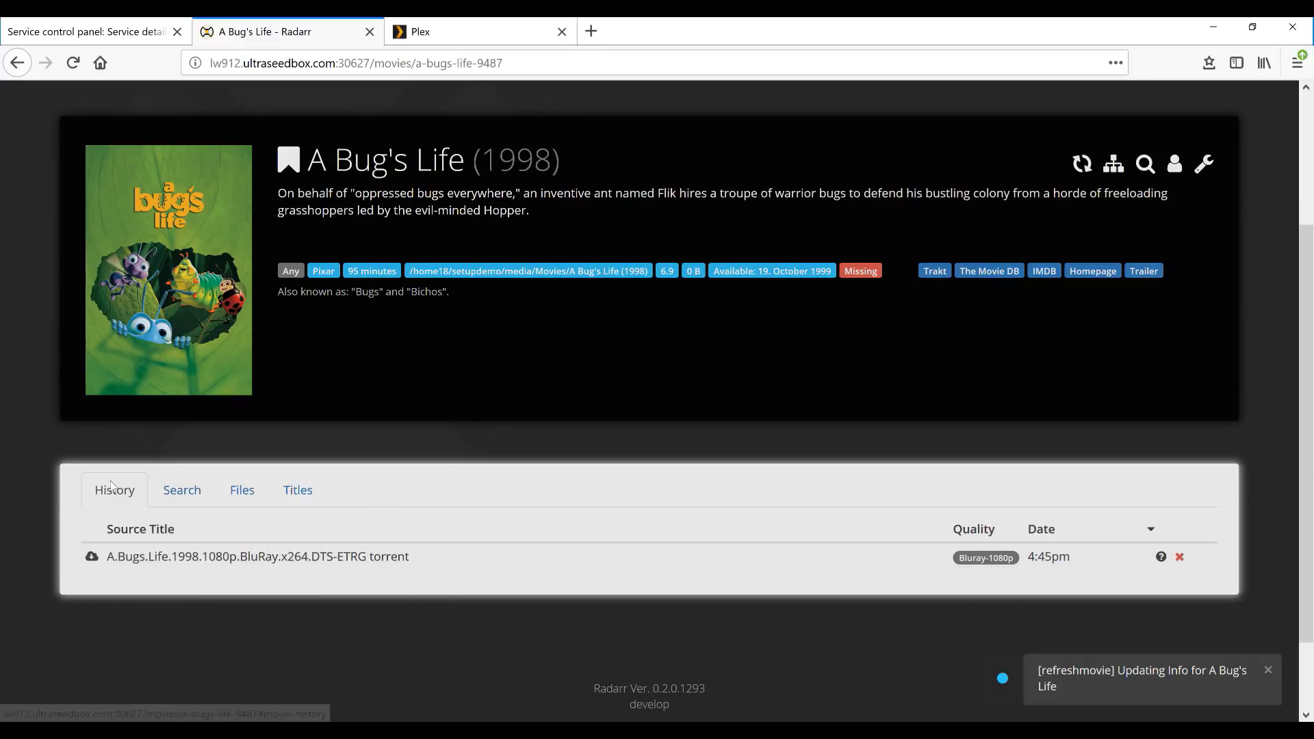
pyautogui.click(181, 495)
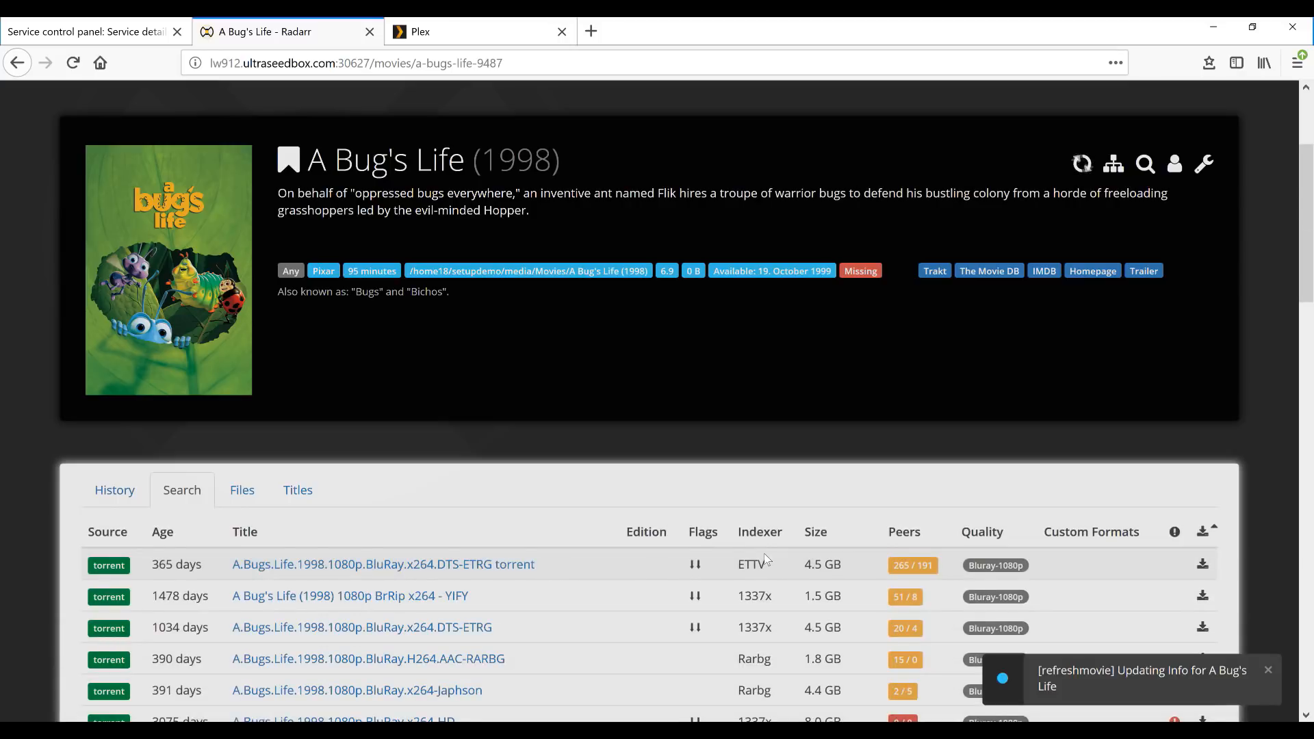
pyautogui.scroll(-4, 813, 558)
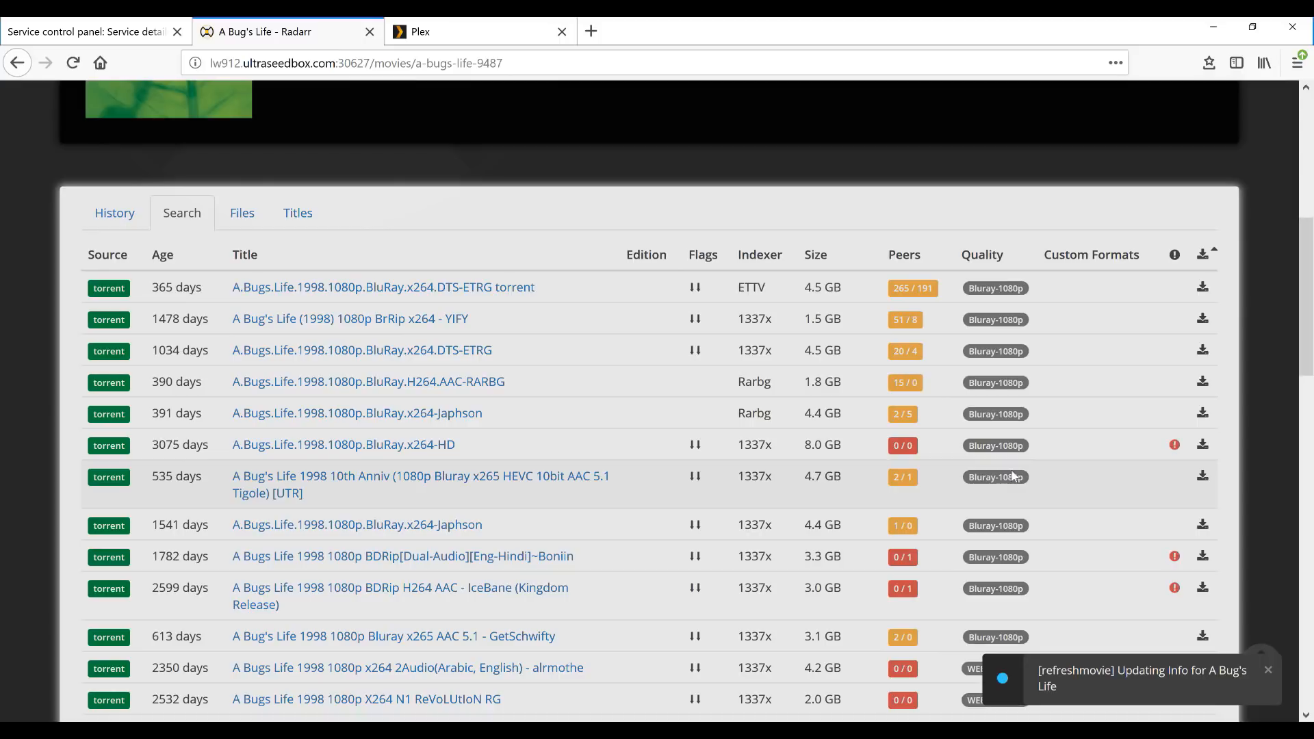
pyautogui.moveTo(1174, 446)
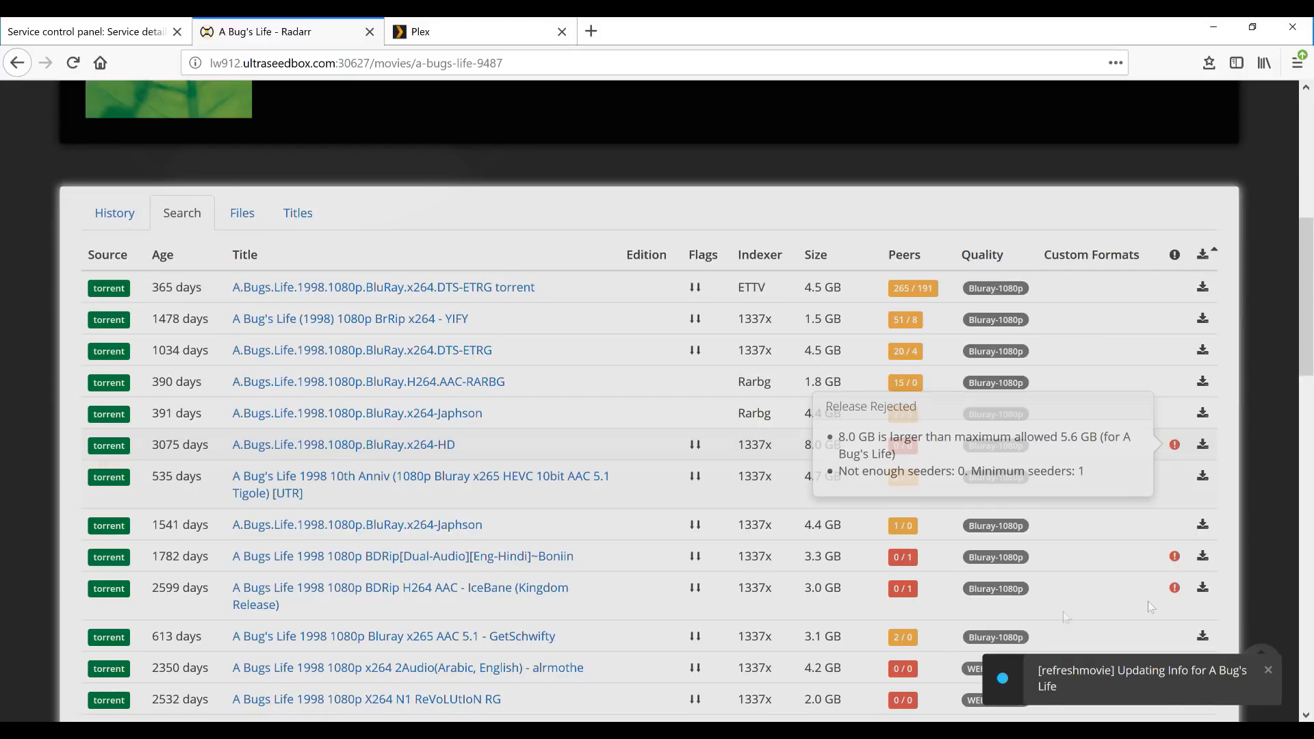
pyautogui.scroll(-7, 936, 580)
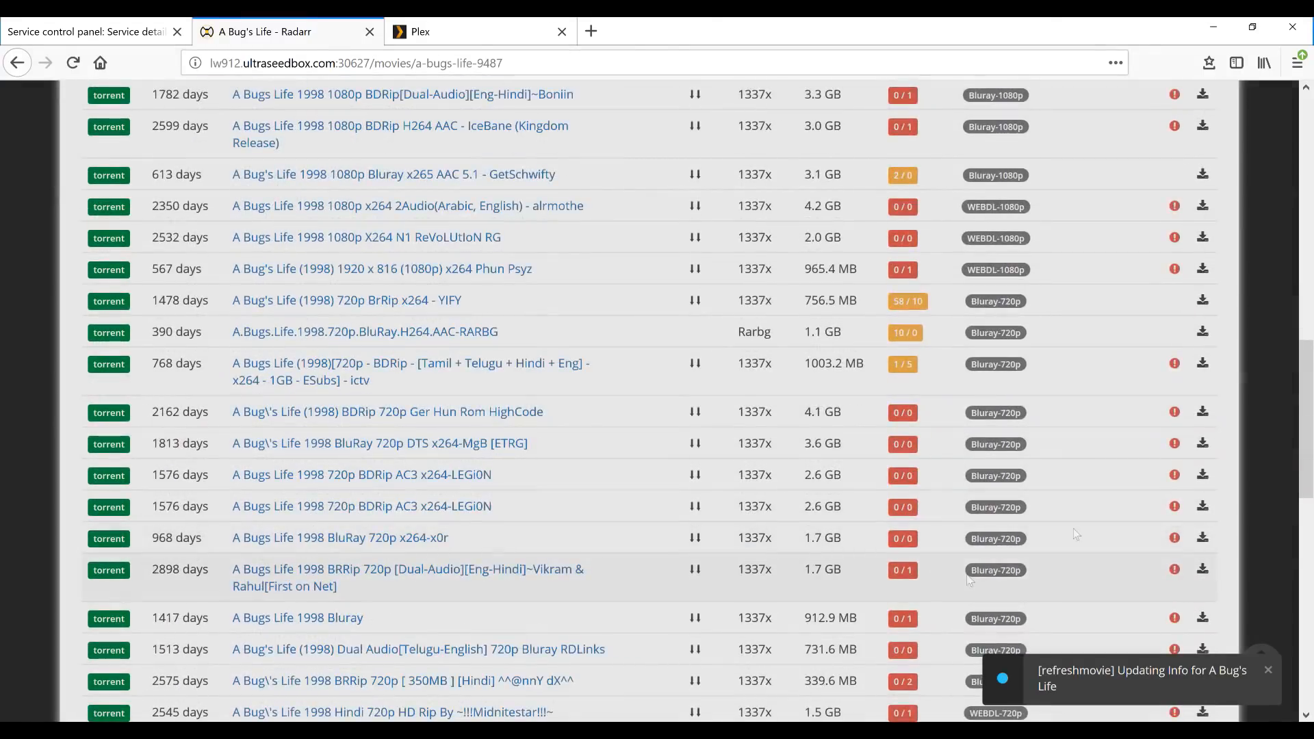
pyautogui.scroll(6, 1007, 405)
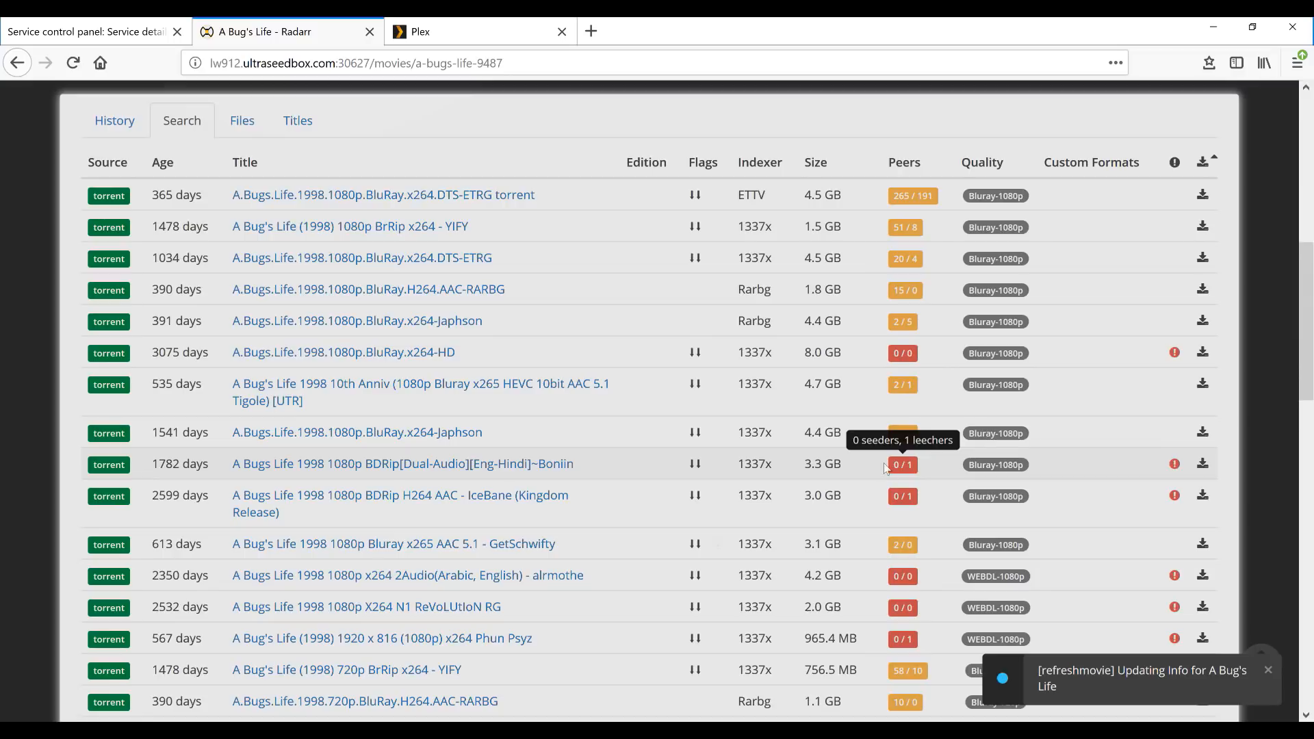
pyautogui.scroll(5, 502, 501)
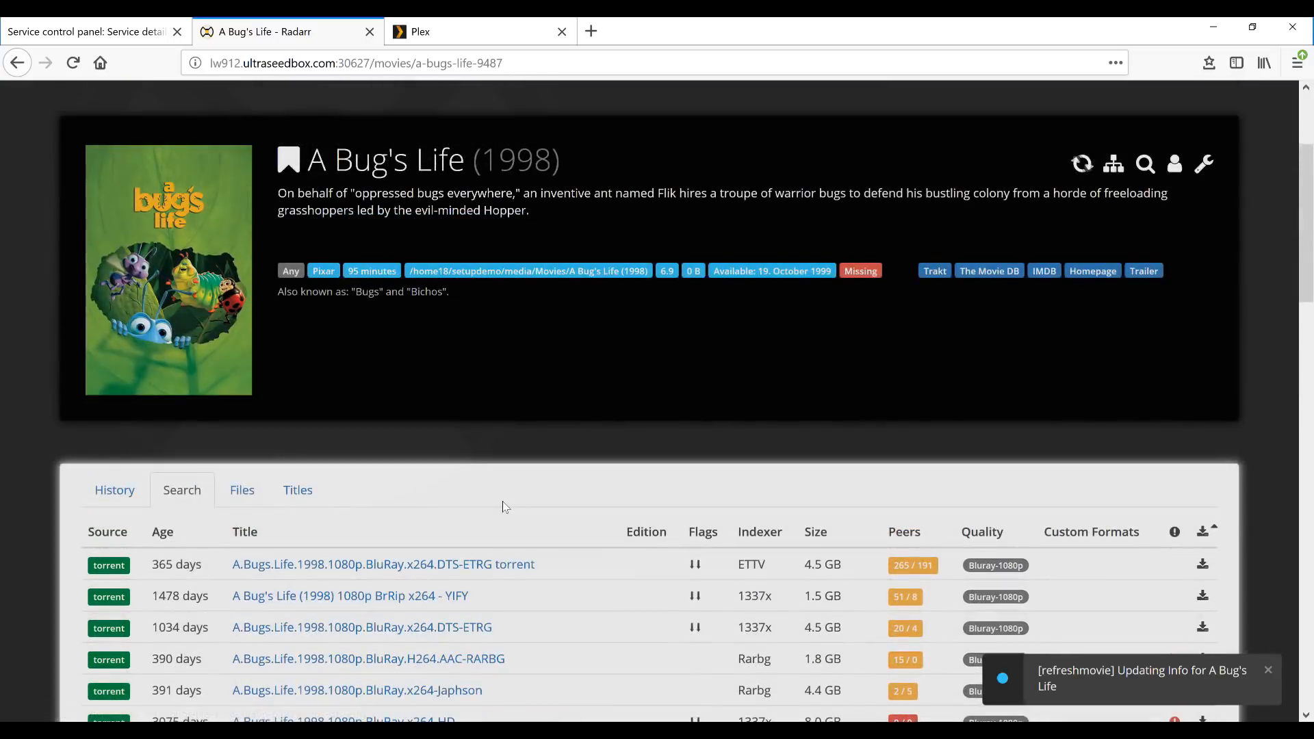
# - Switch to the seedbox control panel, expand Transmission's details and connect to its web interface
pyautogui.click(83, 33)
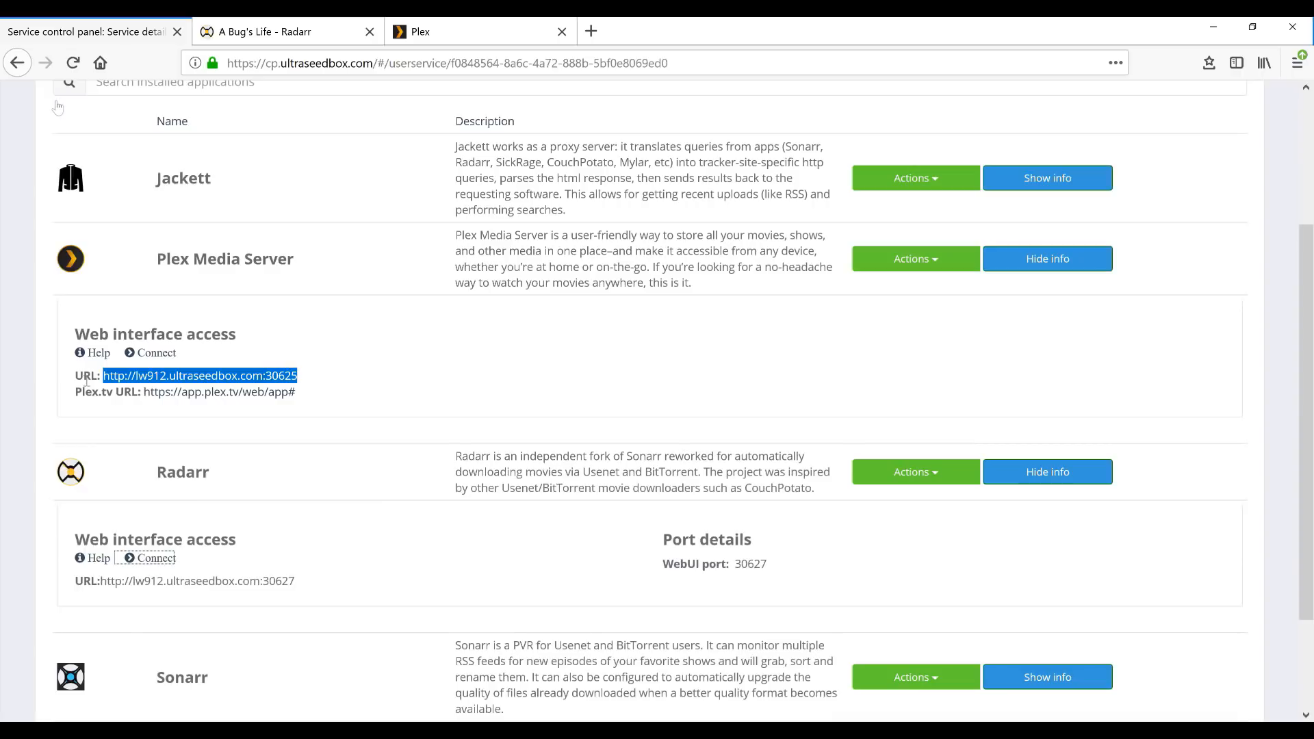
pyautogui.scroll(-2, 424, 486)
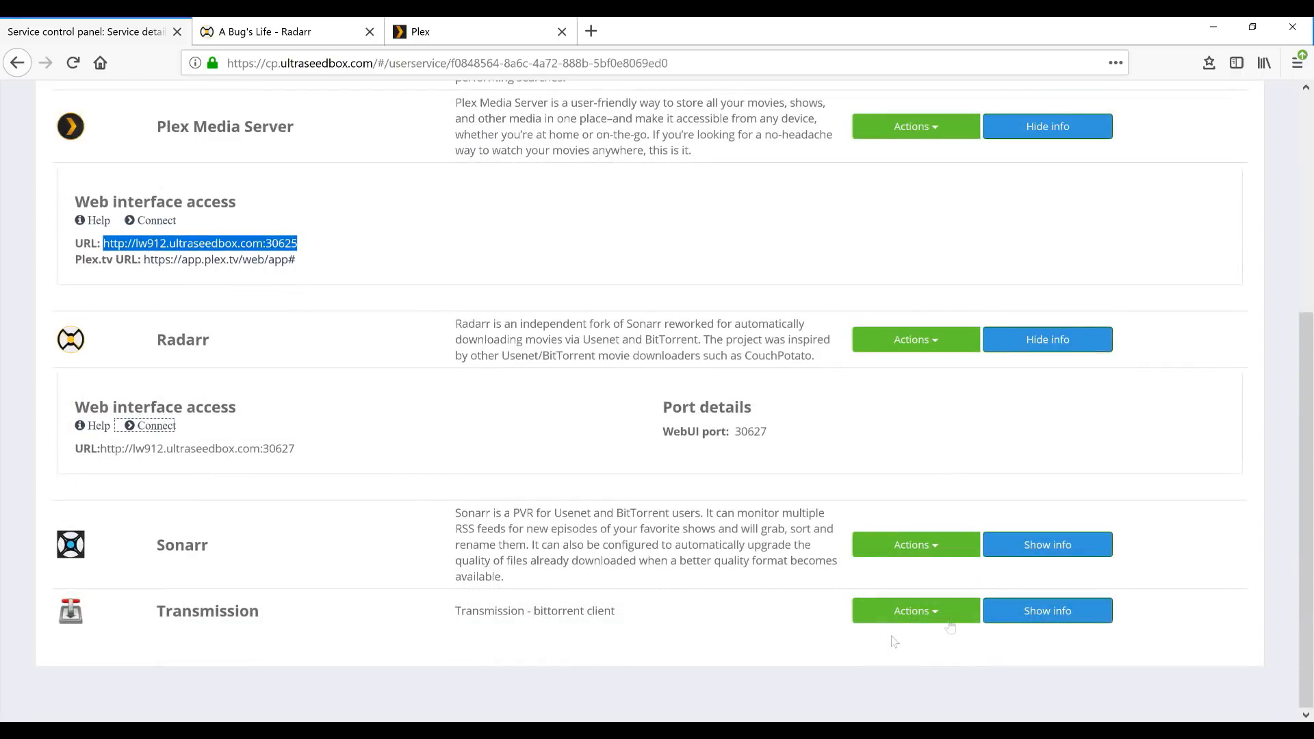
pyautogui.click(1042, 621)
pyautogui.scroll(-2, 380, 454)
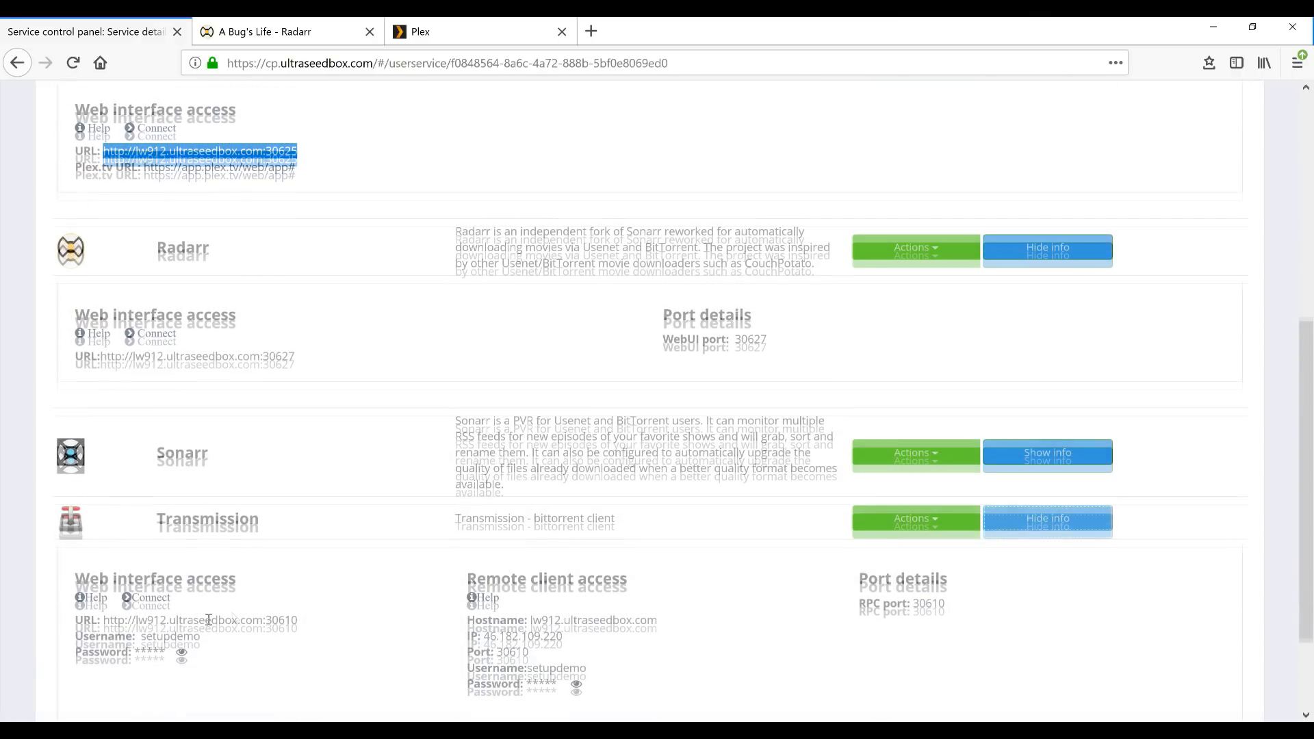
pyautogui.click(157, 600)
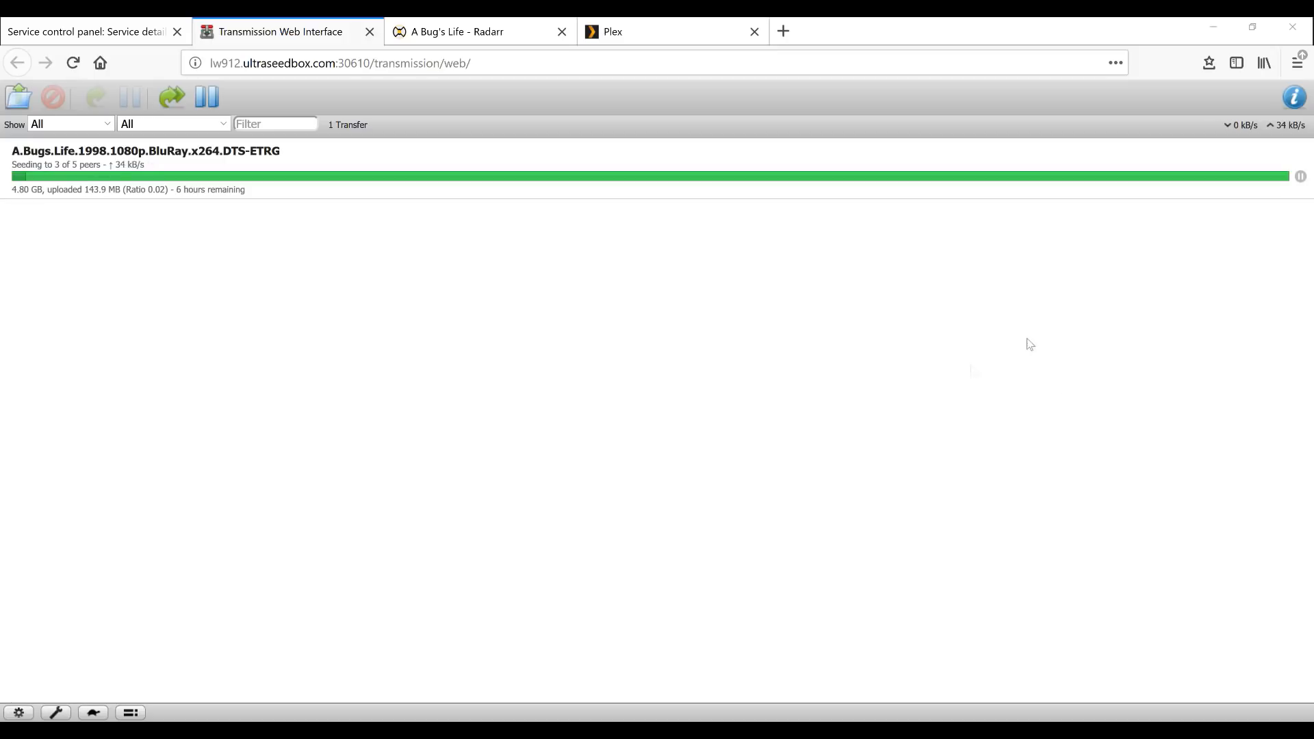
# - Inspect the activity and details of the A Bug's Life torrent in Transmission, and close the inspector
pyautogui.click(1098, 185)
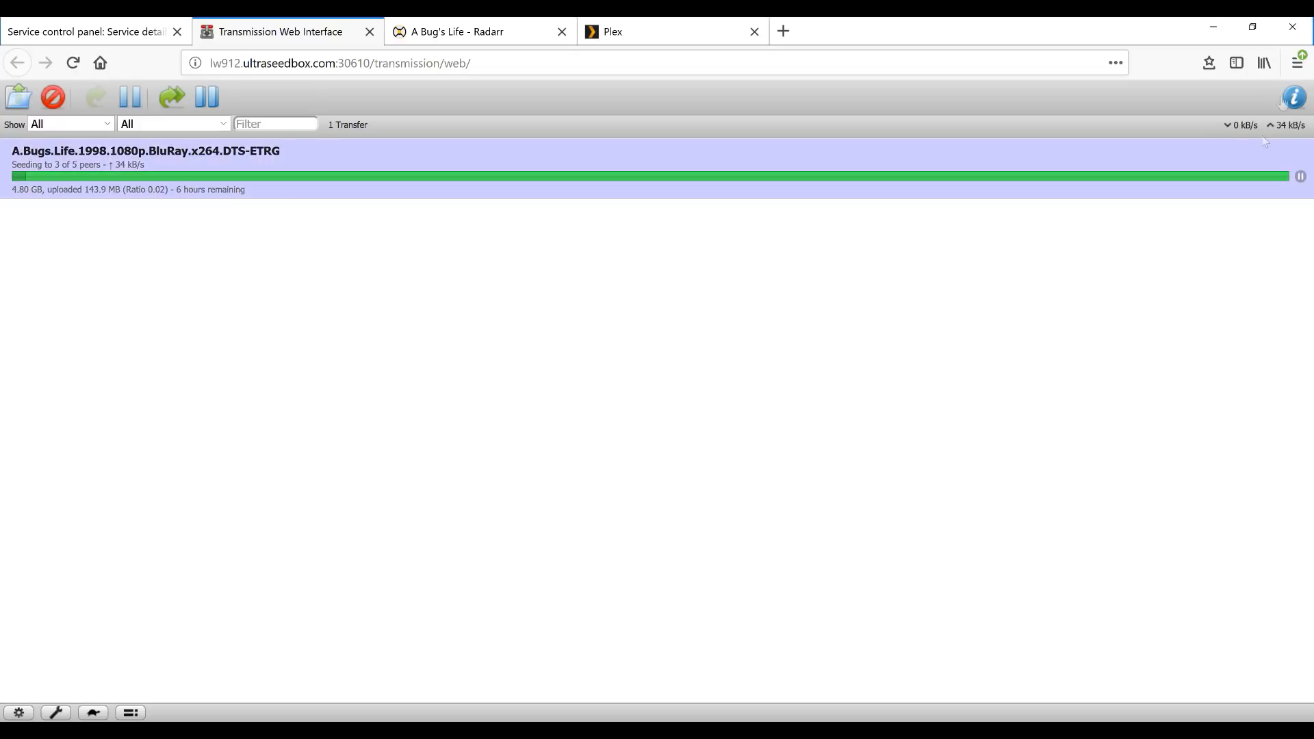
pyautogui.click(1294, 97)
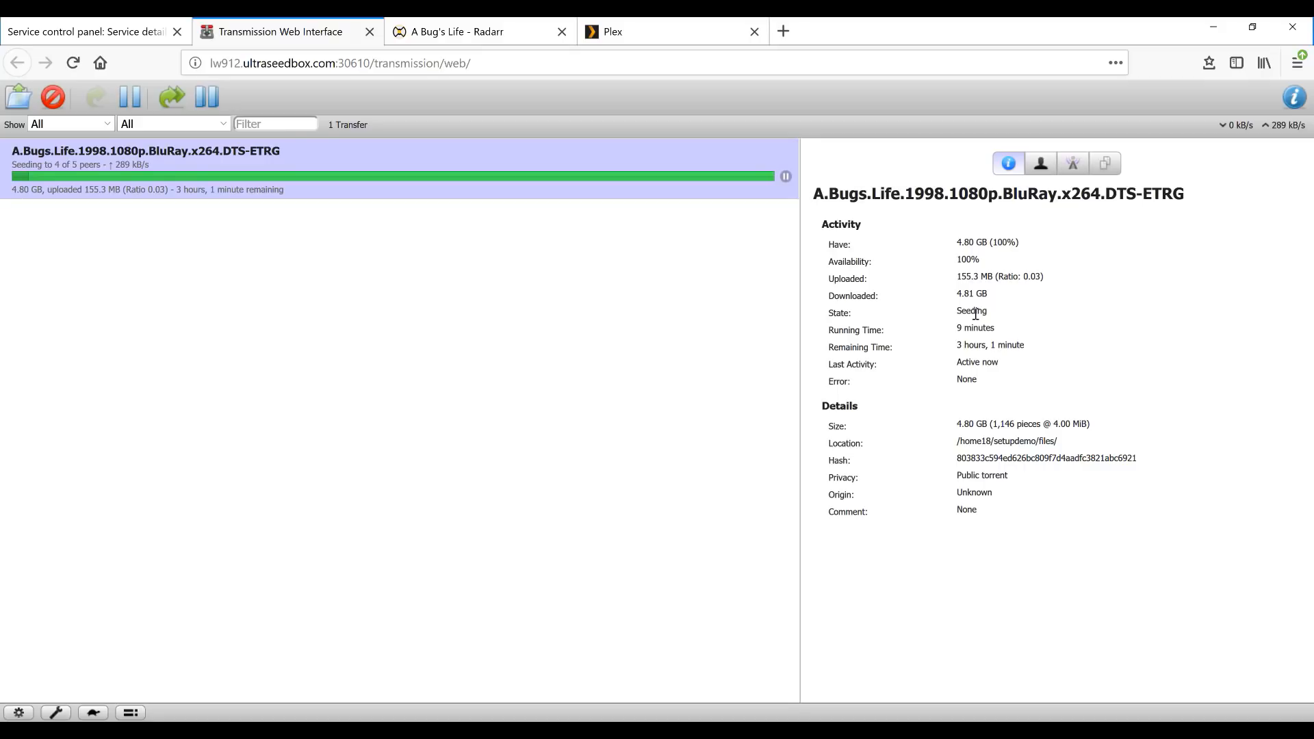
pyautogui.click(744, 300)
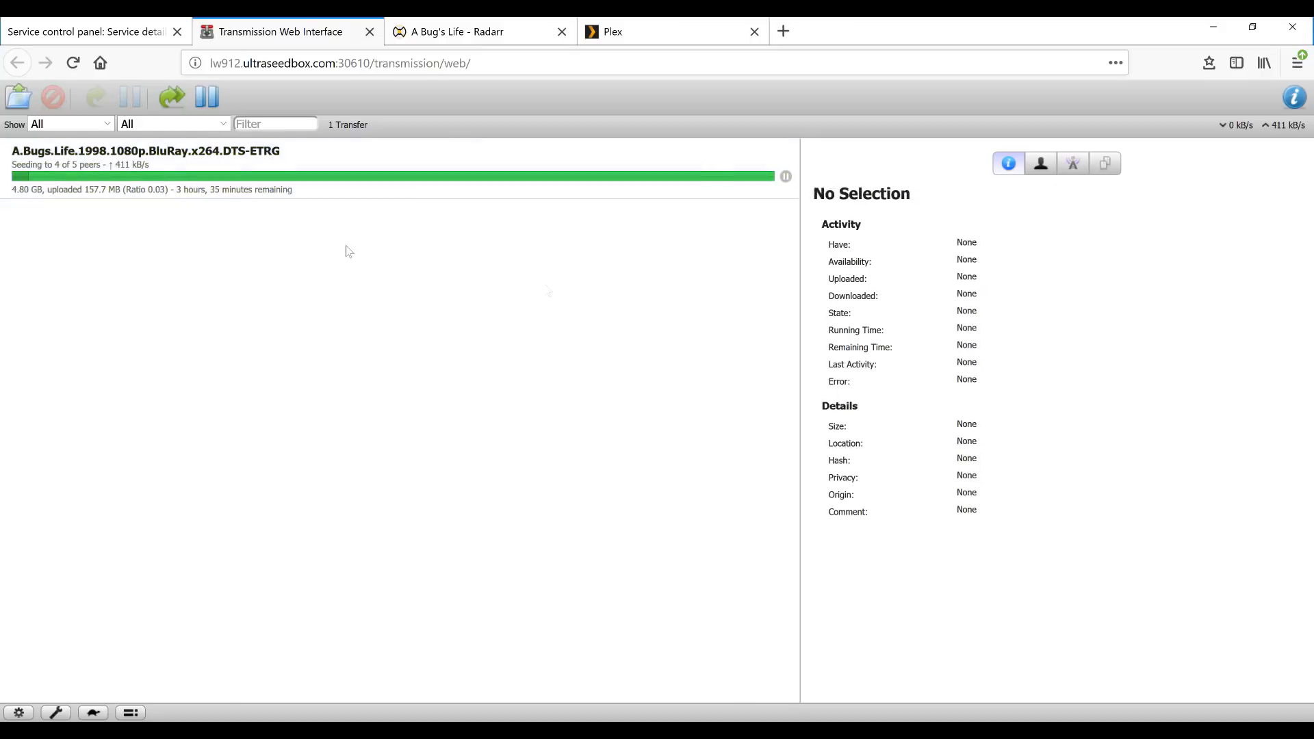
pyautogui.click(1294, 106)
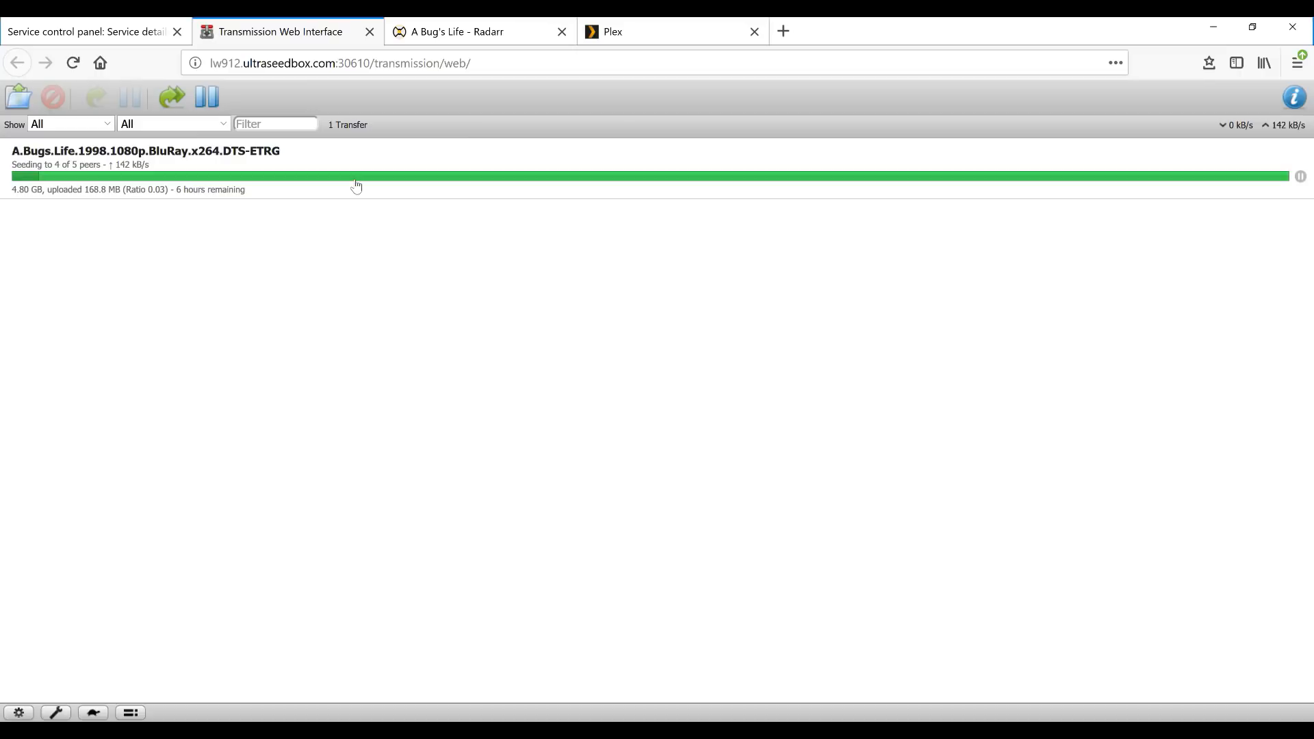
# - Switch to Plex, open the Movies library and scan its library files for the downloaded film
pyautogui.click(633, 38)
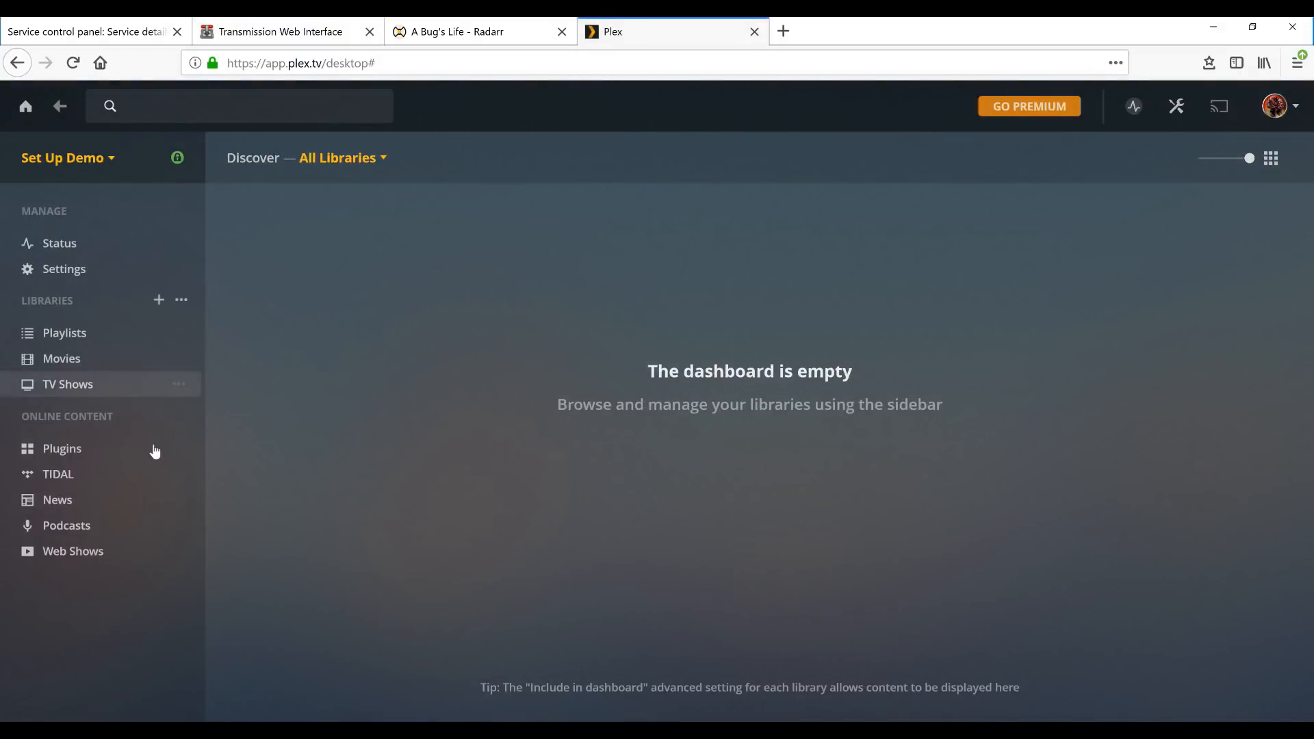
pyautogui.click(73, 360)
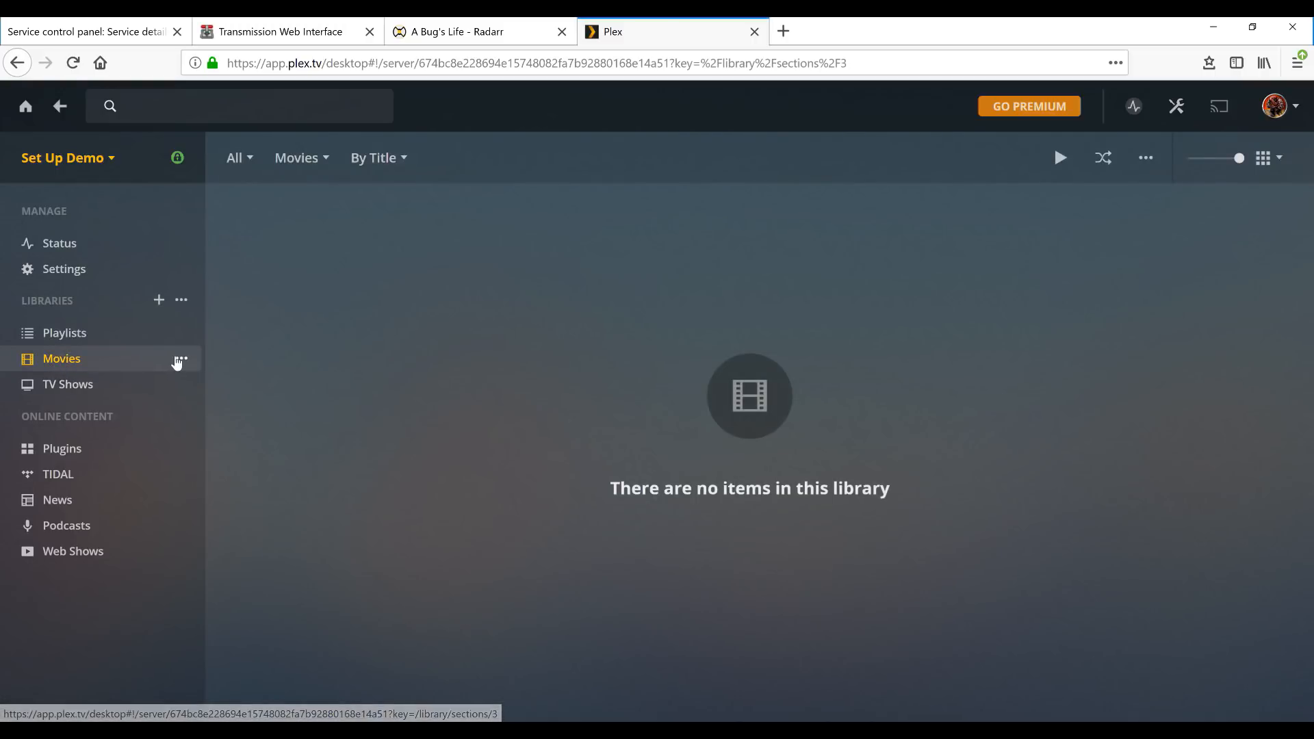
pyautogui.click(182, 360)
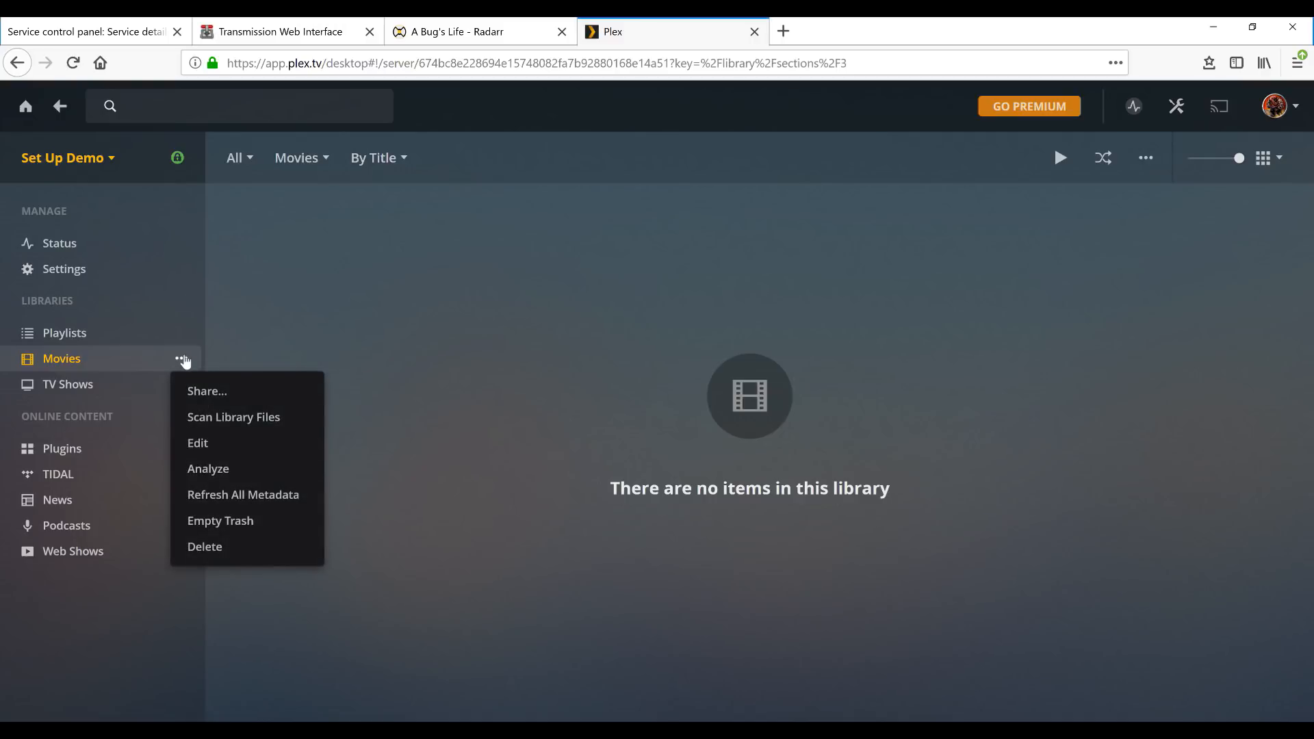
pyautogui.click(221, 419)
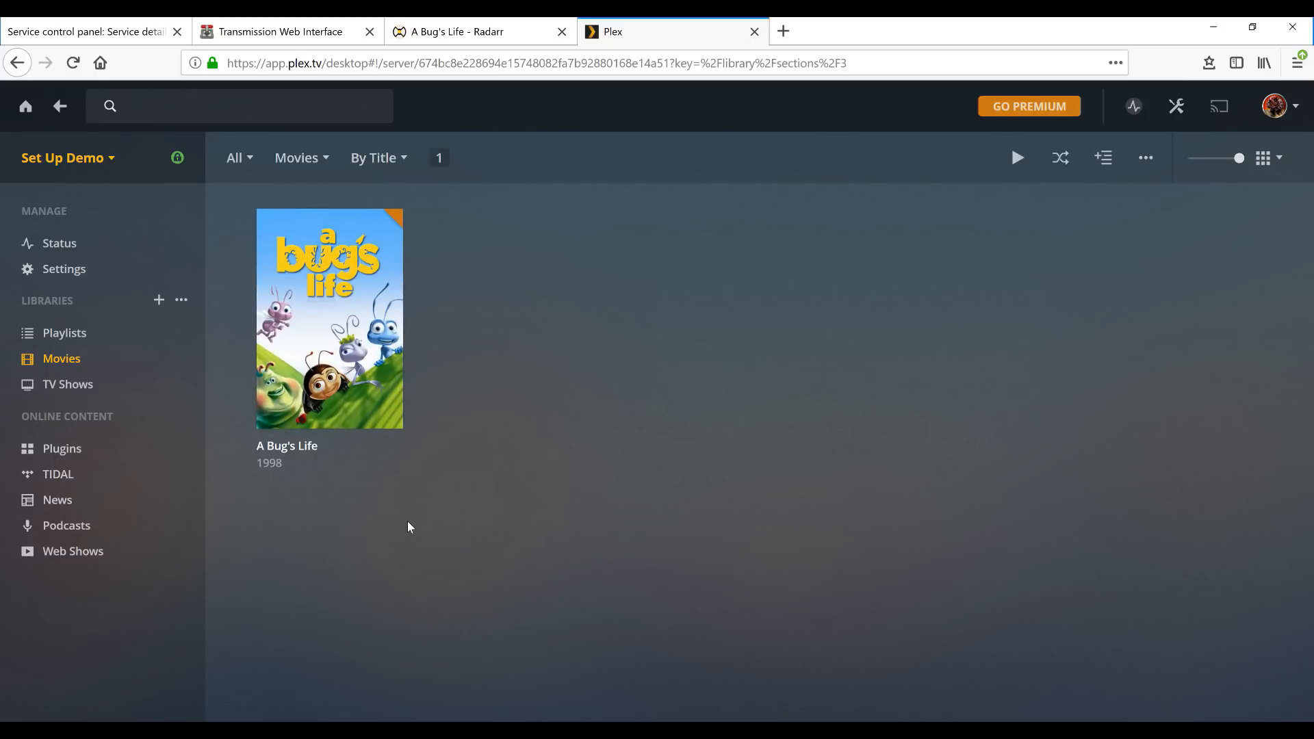
# - Open the A Bug's Life entry in the Movies library and examine its video, audio, summary and cast details
pyautogui.moveTo(354, 251)
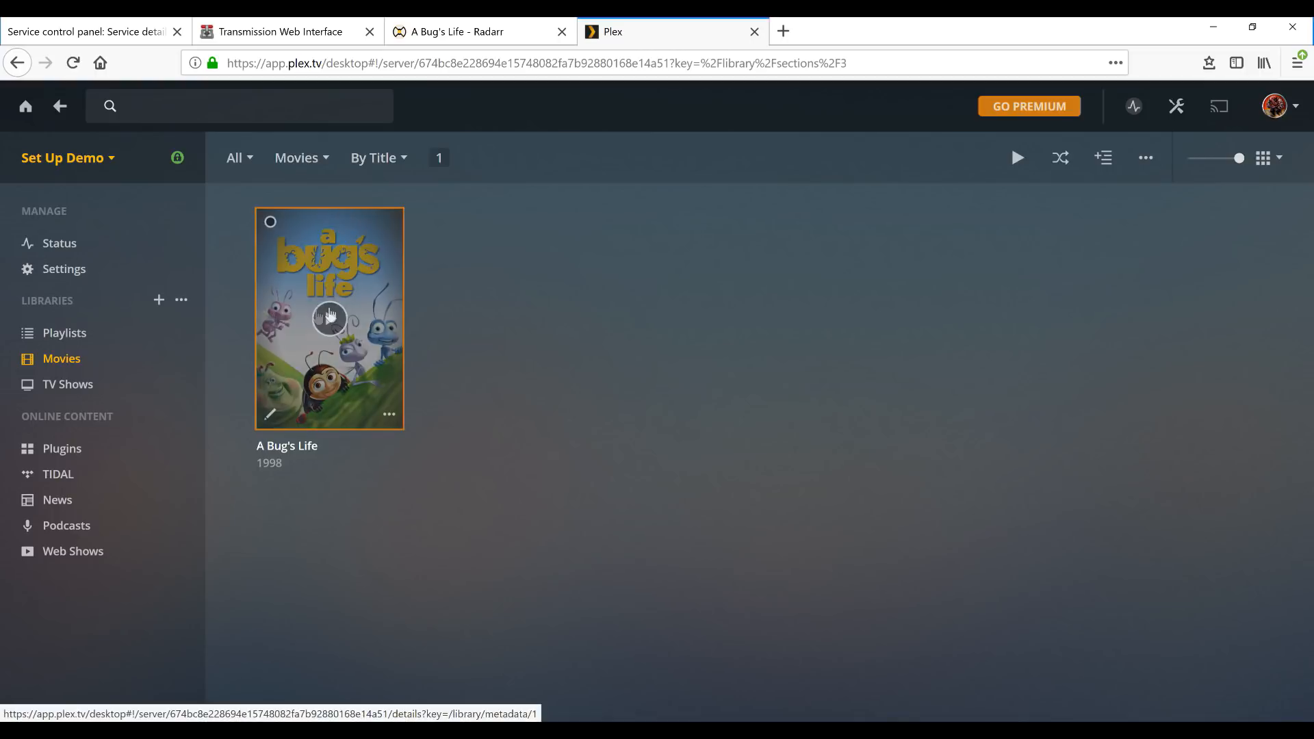
pyautogui.click(351, 235)
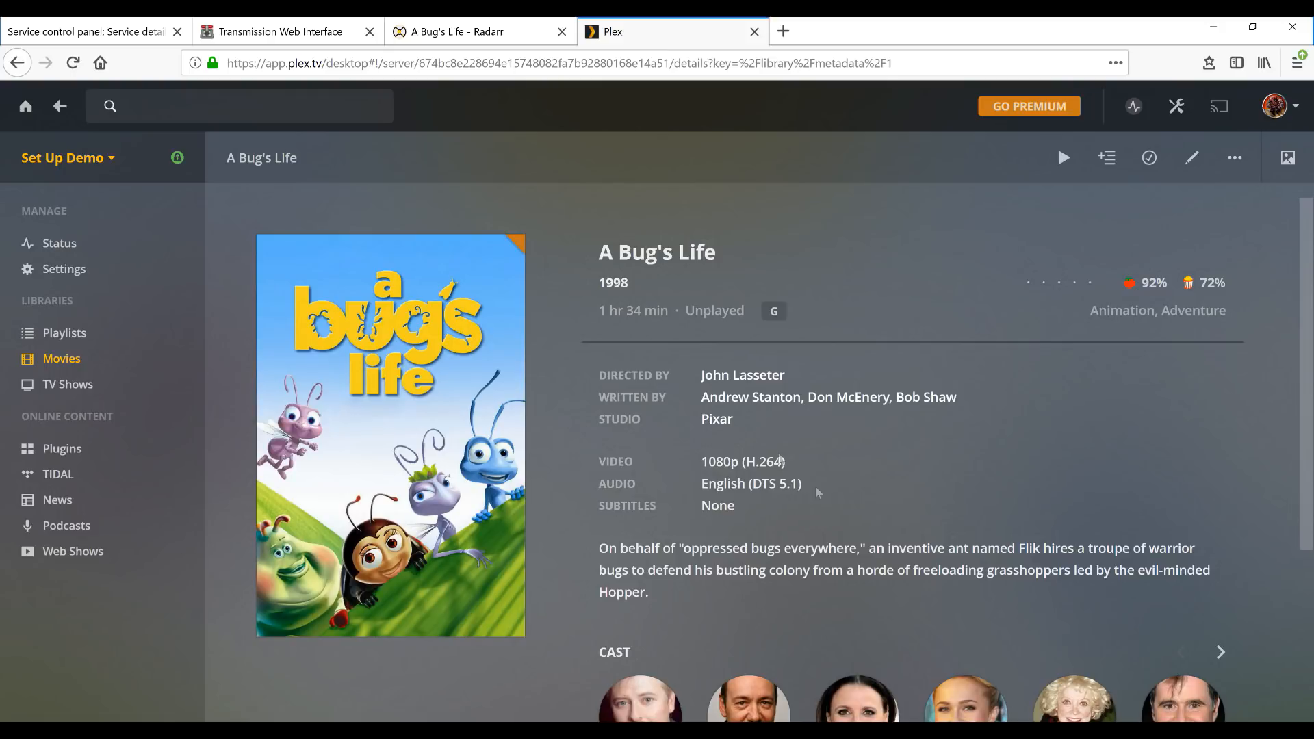
pyautogui.scroll(-2, 818, 487)
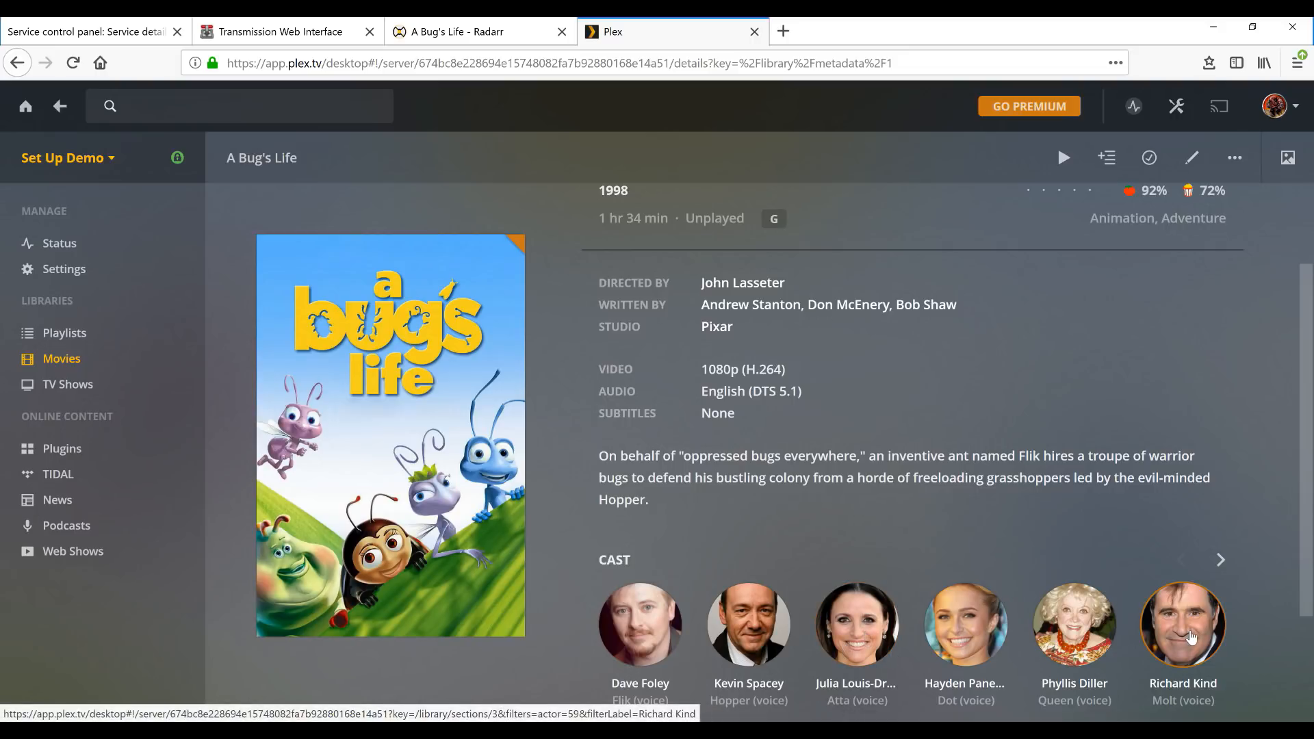
pyautogui.scroll(2, 893, 414)
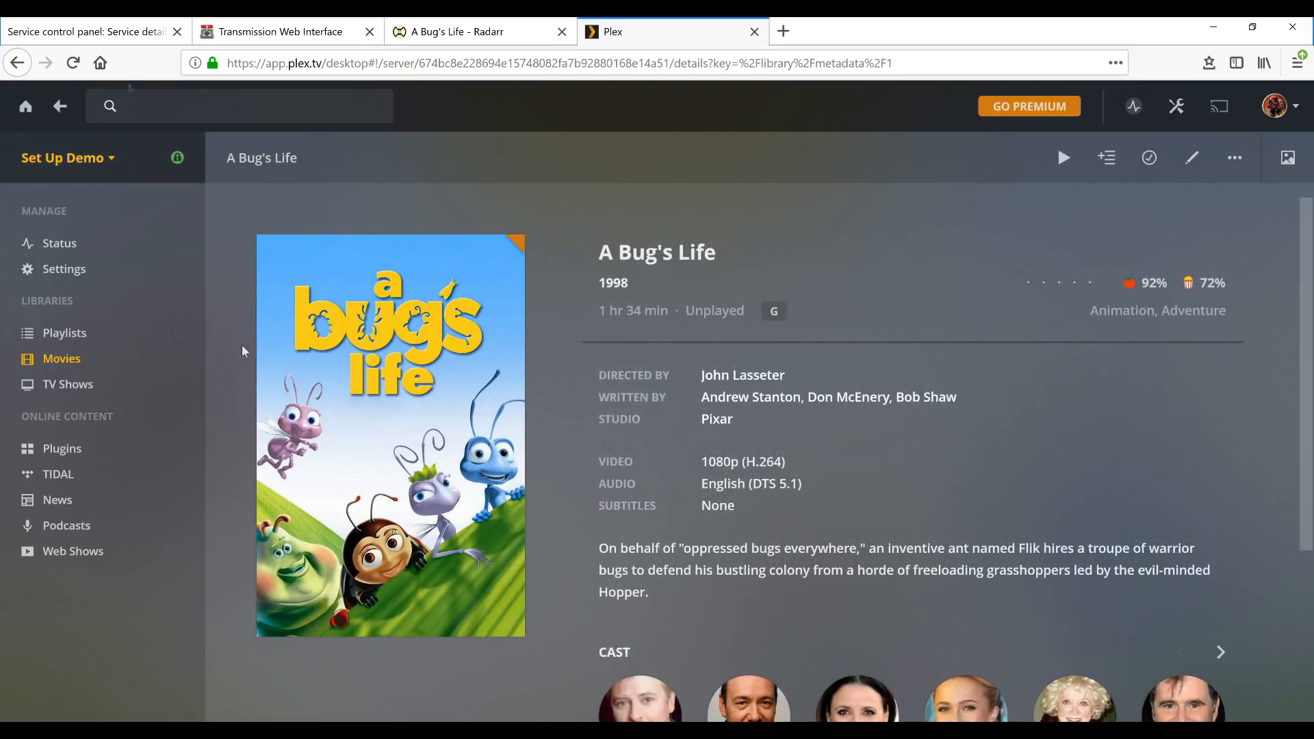